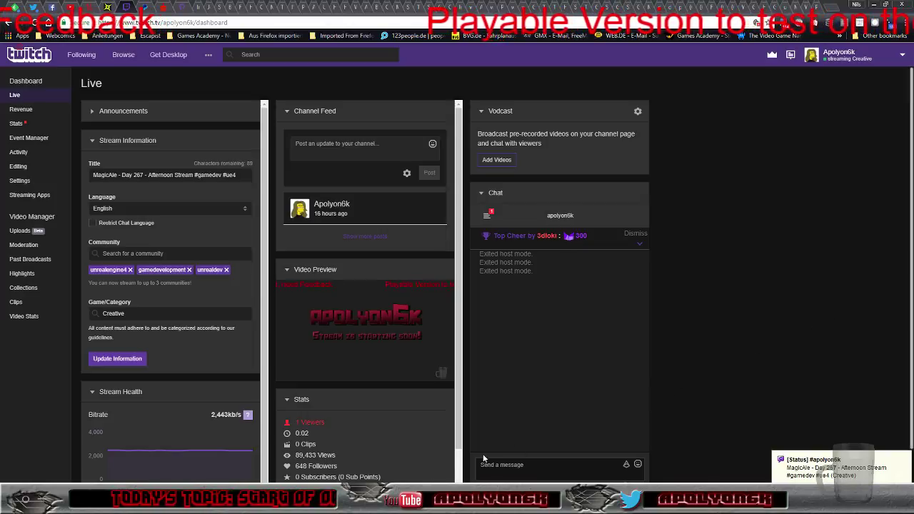
# Switch to the Unreal Editor and examine the selected ivy PRESET_Ivy1_BP3 in the level from several angles
pyautogui.moveTo(168, 505)
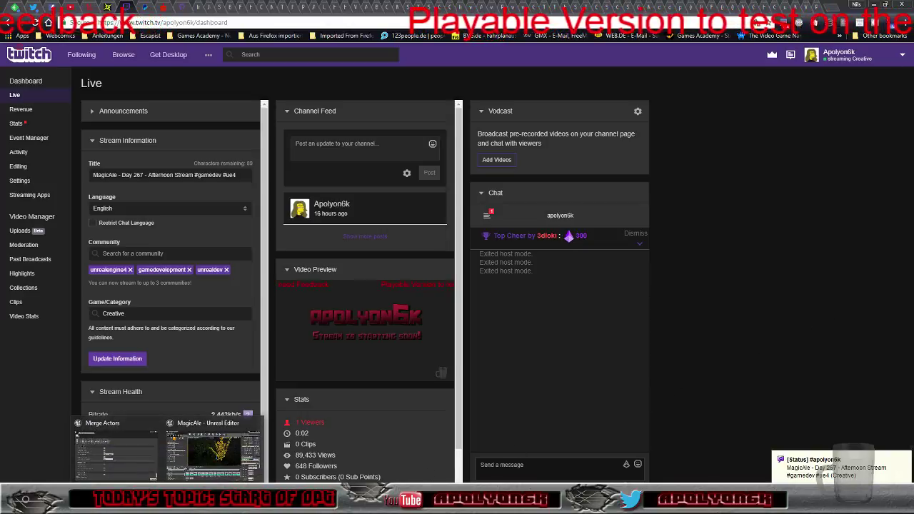
pyautogui.click(116, 455)
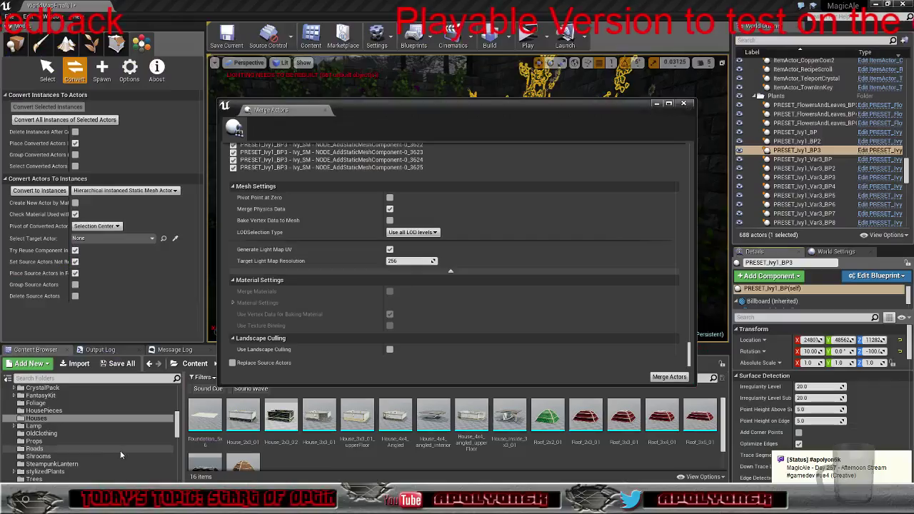
pyautogui.click(656, 103)
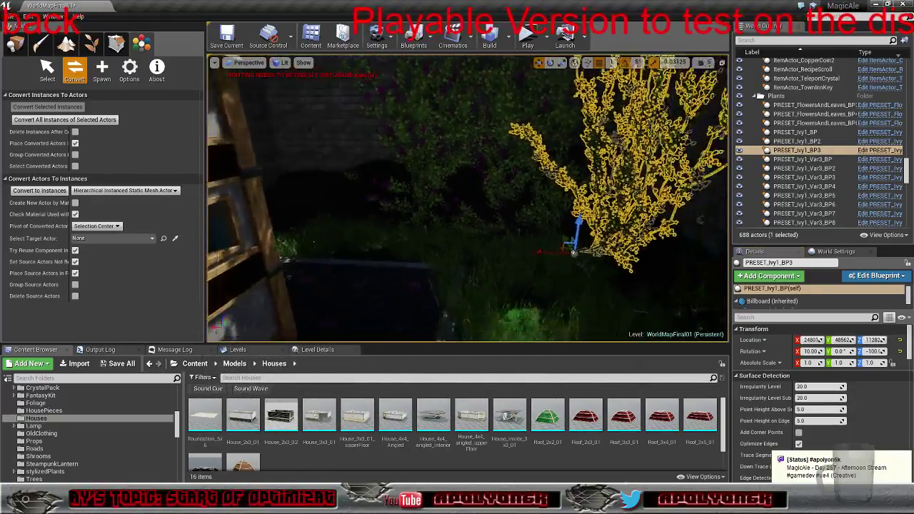
pyautogui.press('s')
pyautogui.moveTo(482, 267)
pyautogui.mouseDown(button='right')
pyautogui.moveTo(493, 272)
pyautogui.moveTo(500, 207)
pyautogui.moveTo(490, 275)
pyautogui.moveTo(484, 264)
pyautogui.mouseUp(button='right')
pyautogui.press('w')
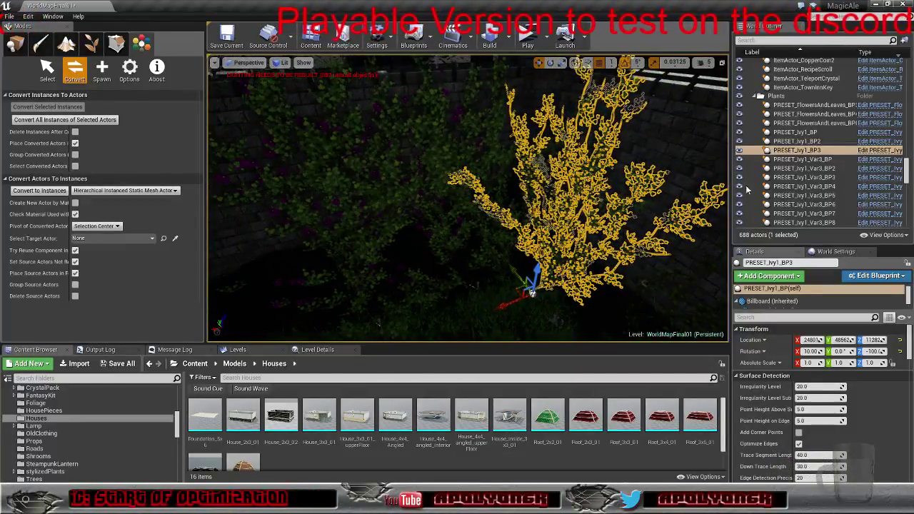
pyautogui.doubleClick(794, 151)
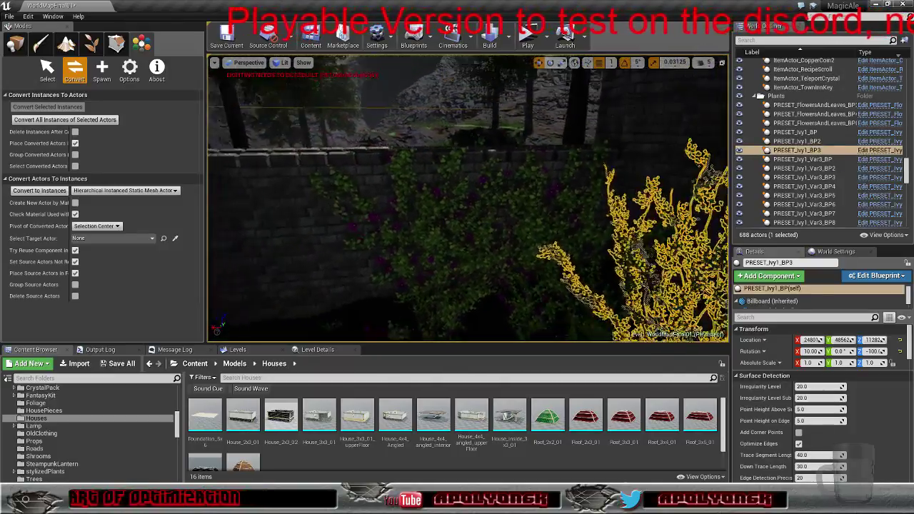
pyautogui.moveTo(468, 208); pyautogui.dragTo(543, 211, button='right')
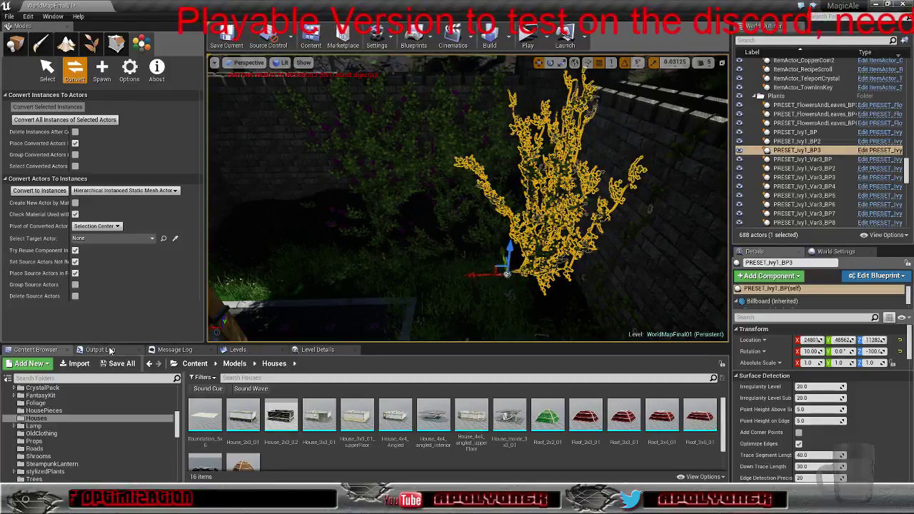
pyautogui.moveTo(518, 264); pyautogui.dragTo(602, 314, button='right')
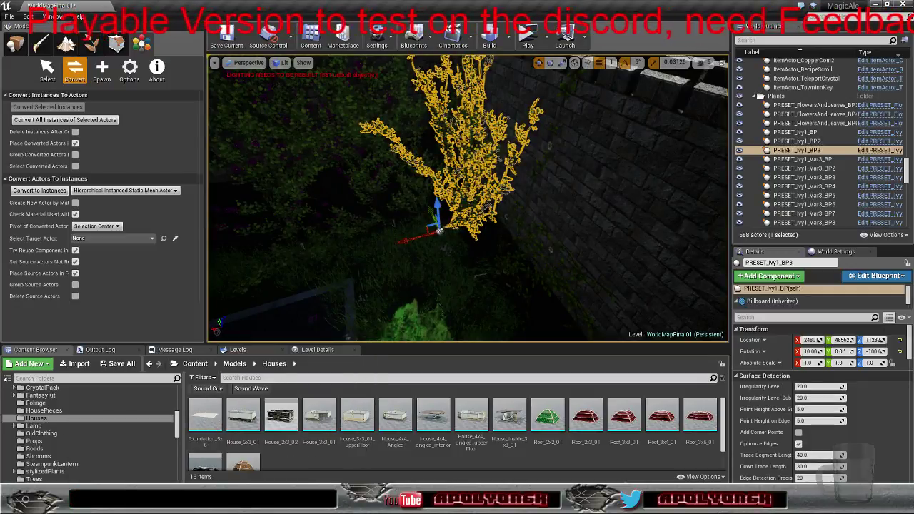
# Merge all mesh components of PRESET_Ivy1_BP3 into one static mesh, saved as SM_MERGED_PRESET_Ivy1_BP3 in the root Content folder
pyautogui.moveTo(168, 503)
pyautogui.click(143, 451)
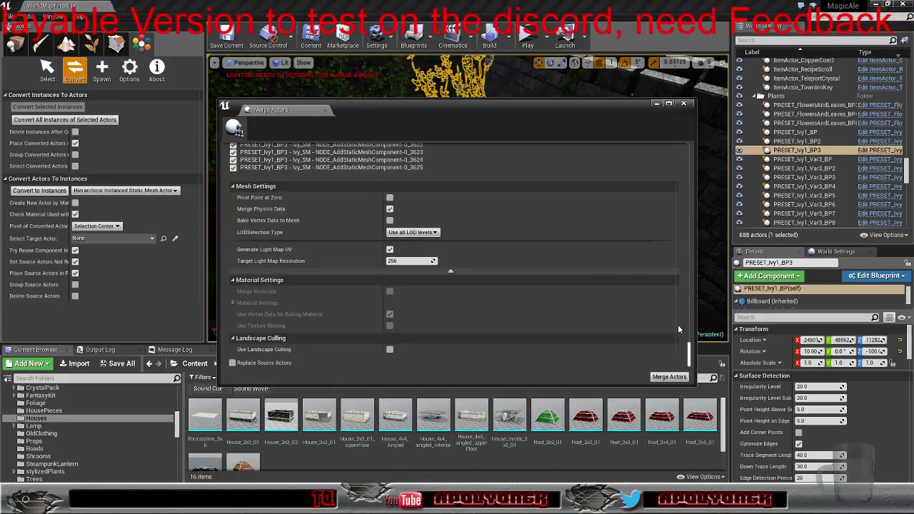
pyautogui.scroll(5, 690, 350)
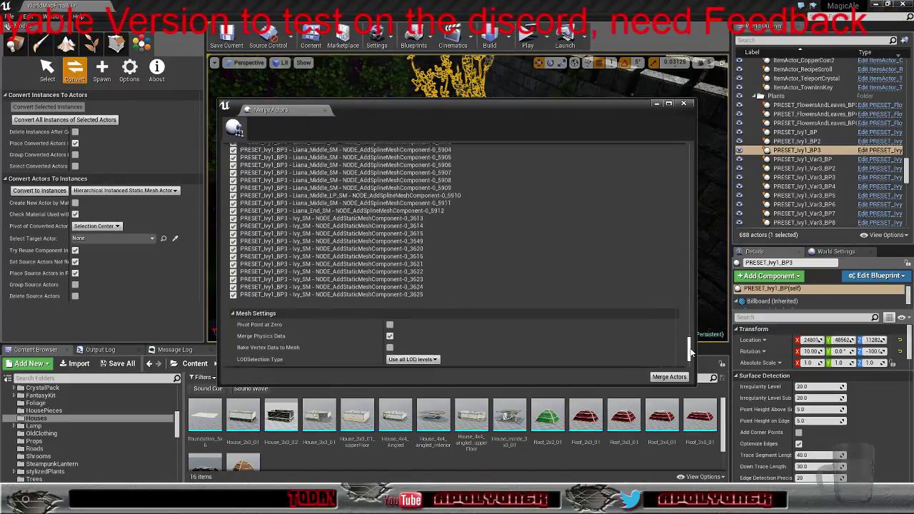
pyautogui.moveTo(691, 350); pyautogui.dragTo(693, 150)
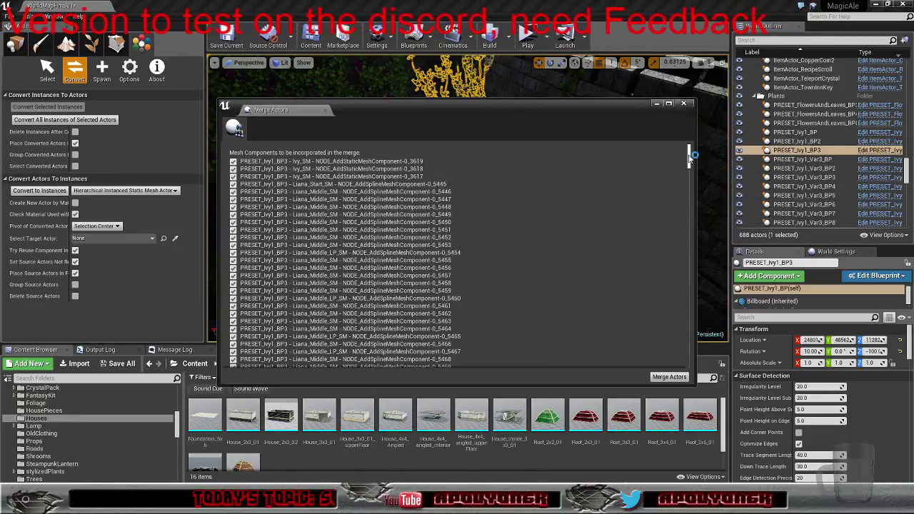
pyautogui.moveTo(690, 159); pyautogui.dragTo(693, 363)
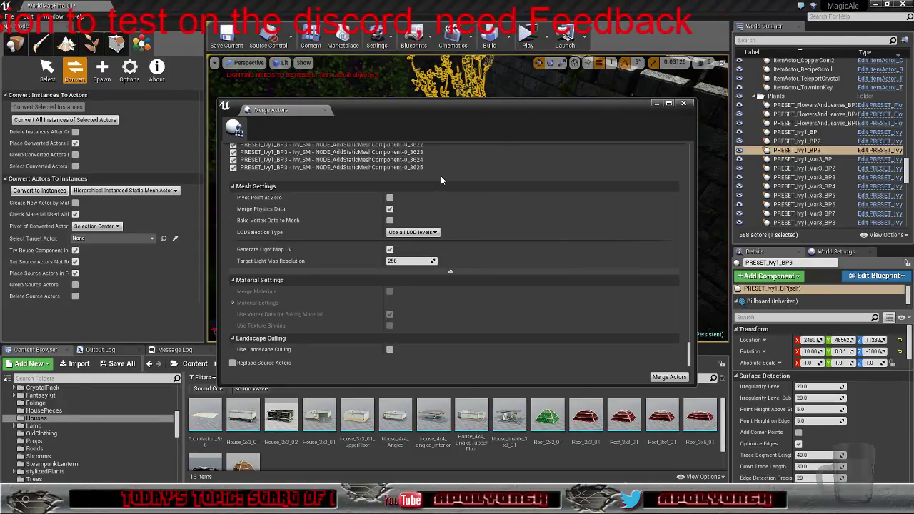
pyautogui.click(658, 377)
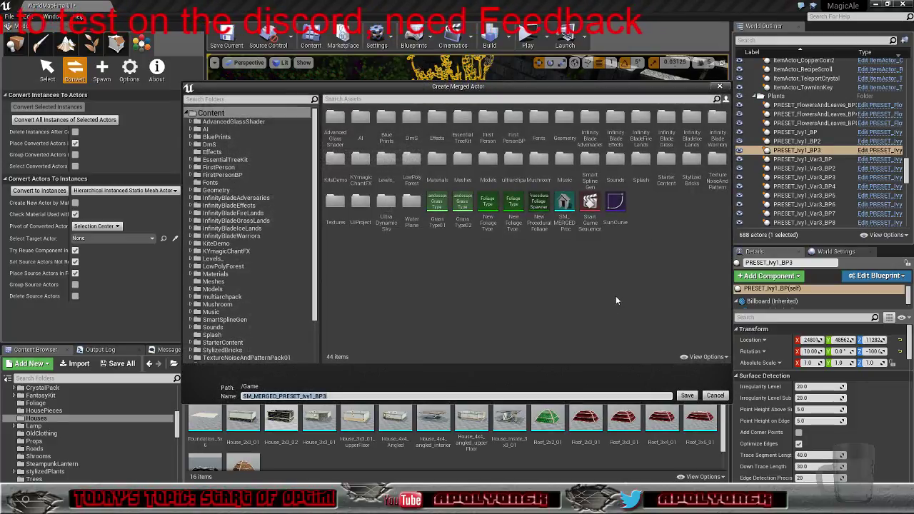
pyautogui.click(687, 397)
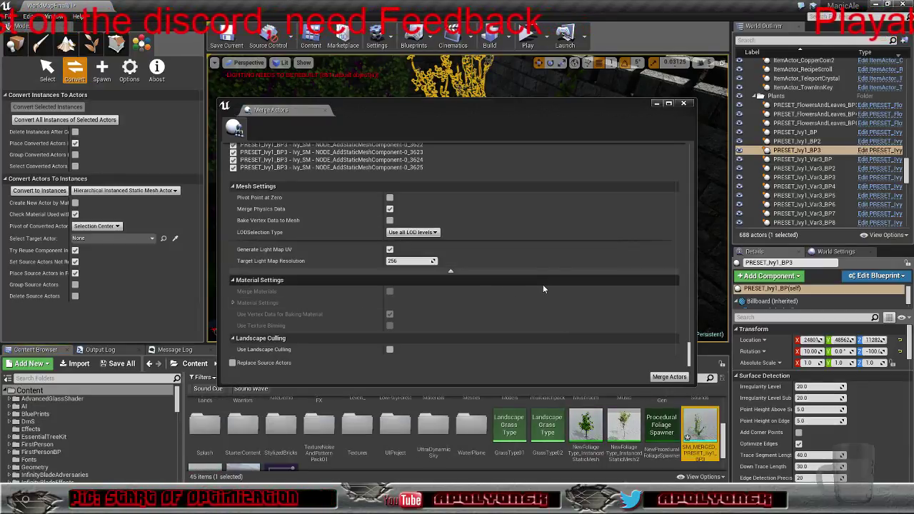
# Open the merged ivy static mesh in its editor and inspect its geometry and mesh statistics
pyautogui.moveTo(698, 426)
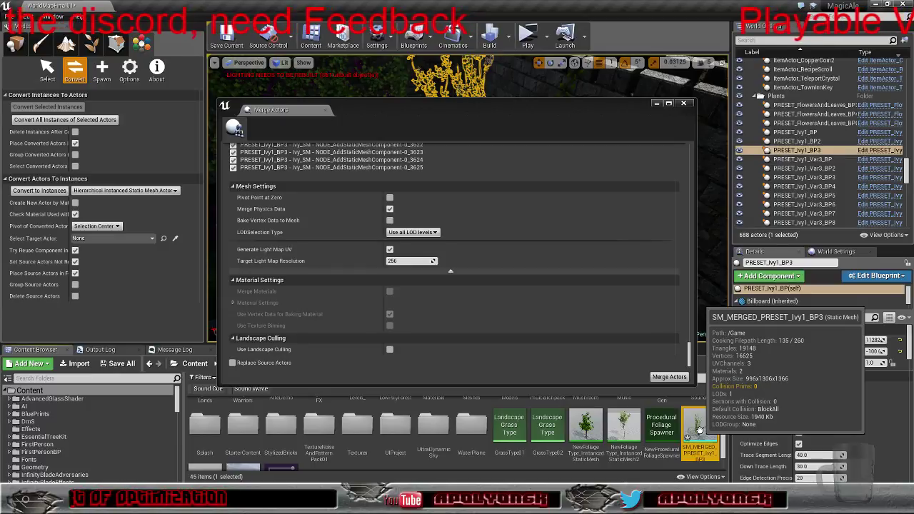
pyautogui.scroll(-2, 699, 428)
pyautogui.scroll(2, 701, 430)
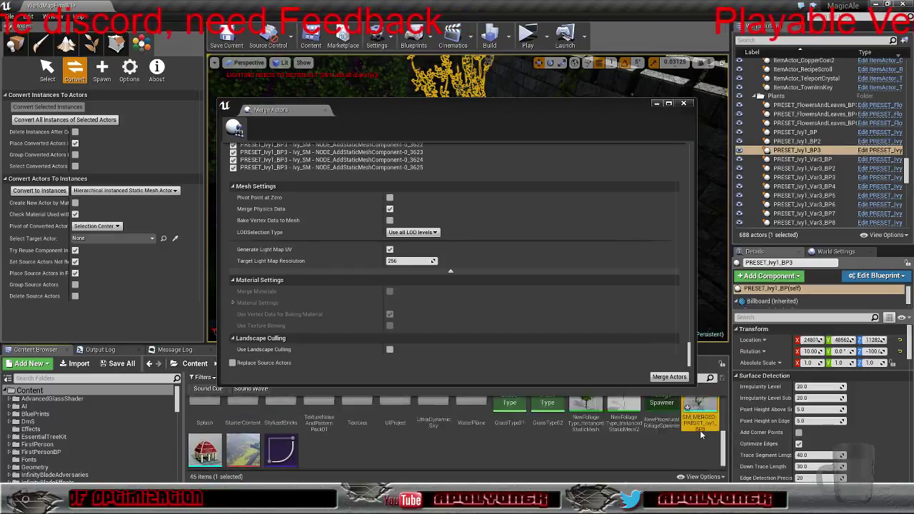
pyautogui.doubleClick(699, 427)
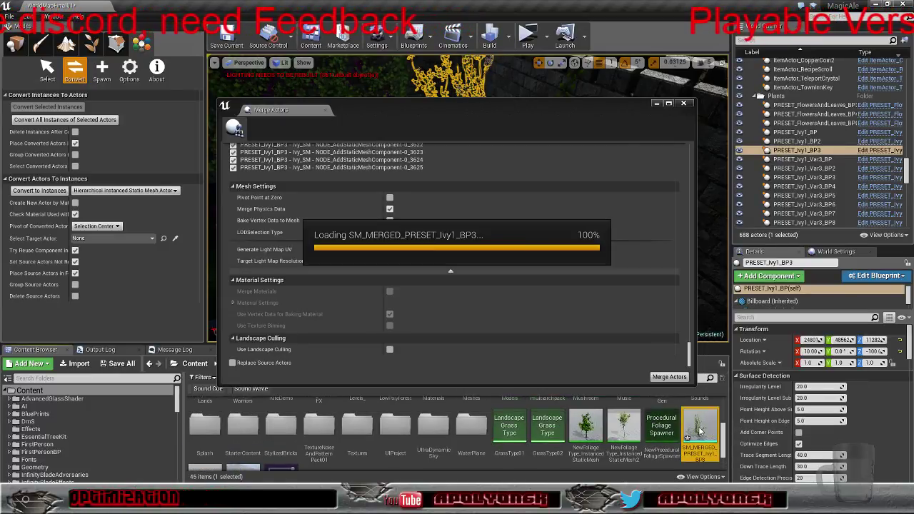
pyautogui.click(417, 105)
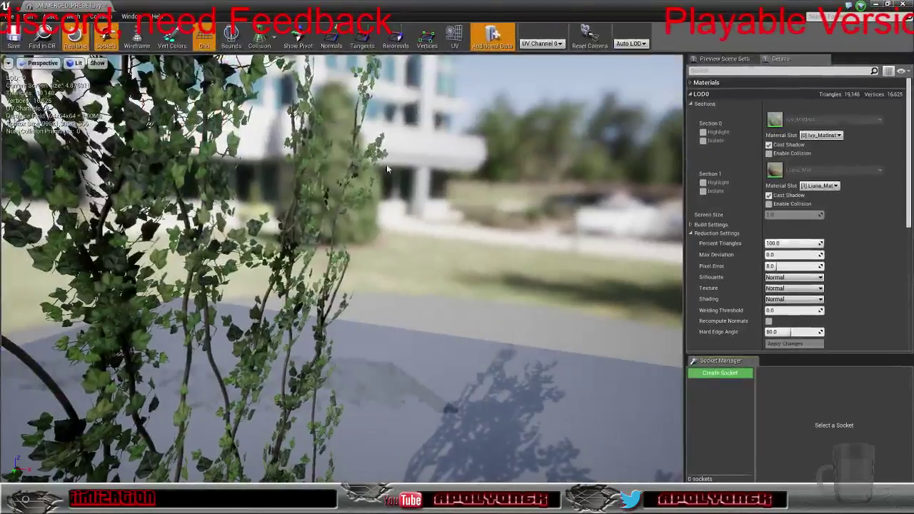
pyautogui.scroll(-10, 378, 330)
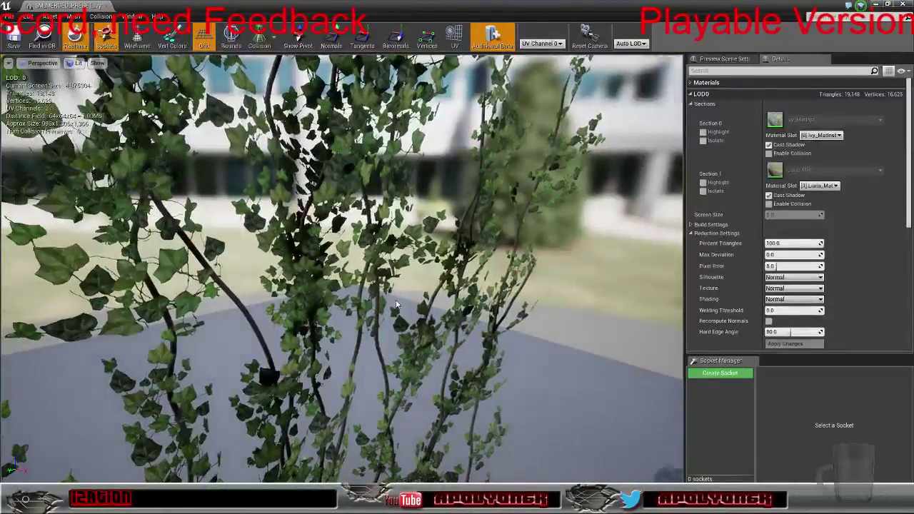
pyautogui.moveTo(379, 331); pyautogui.dragTo(378, 331)
pyautogui.moveTo(143, 126); pyautogui.dragTo(143, 127)
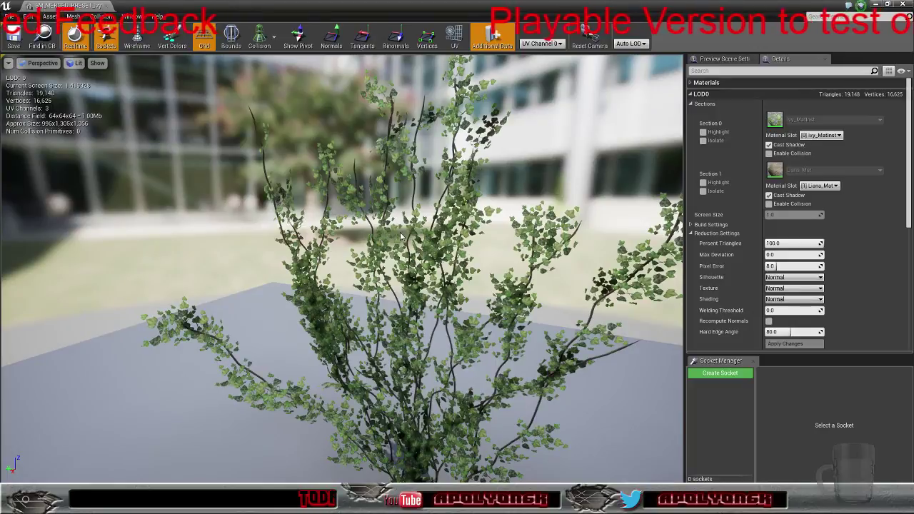
# Set the merged ivy mesh's LOD Group to Foliage and accept the change
pyautogui.click(691, 104)
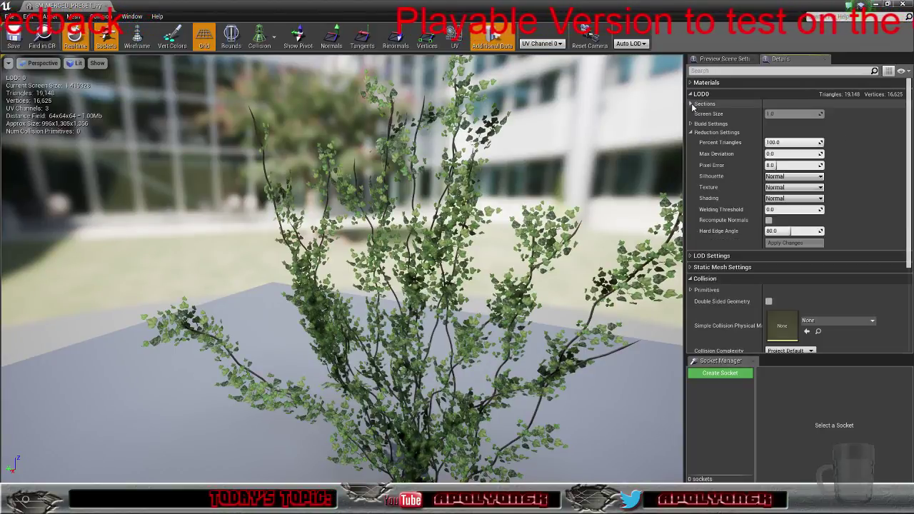
pyautogui.click(693, 255)
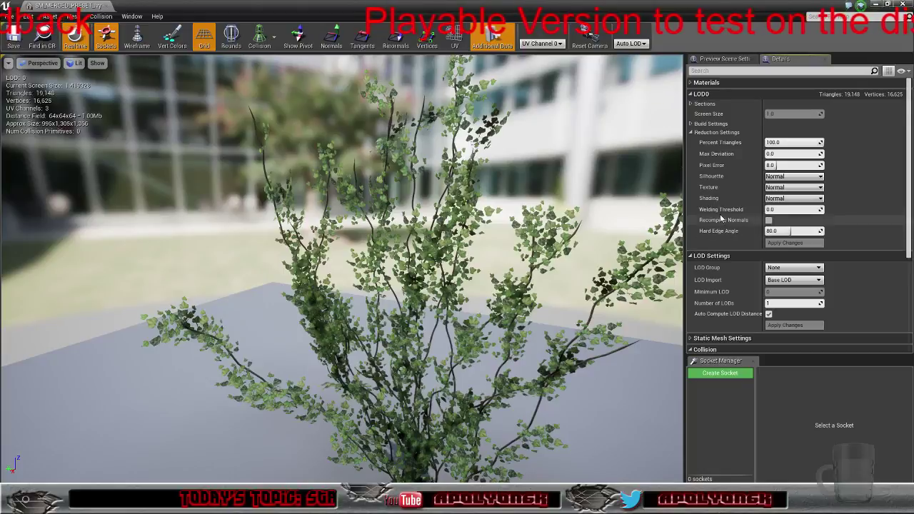
pyautogui.scroll(-2, 736, 220)
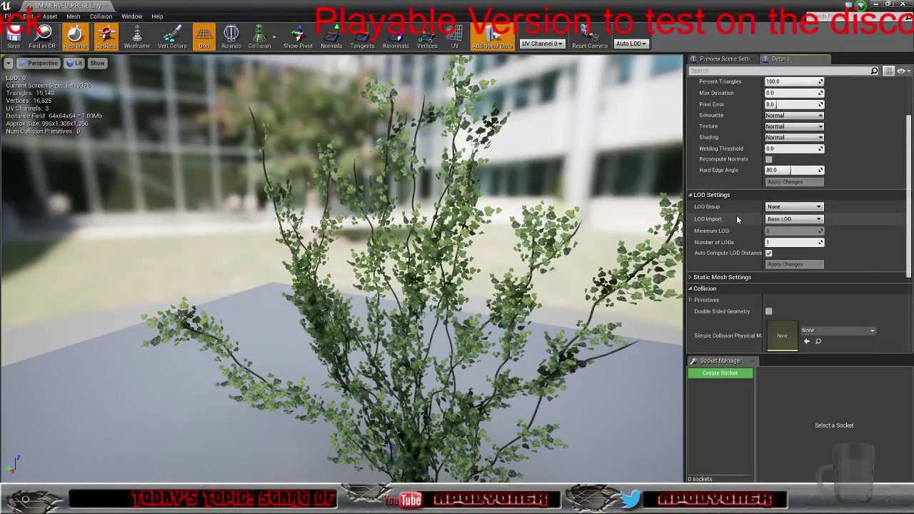
pyautogui.click(793, 206)
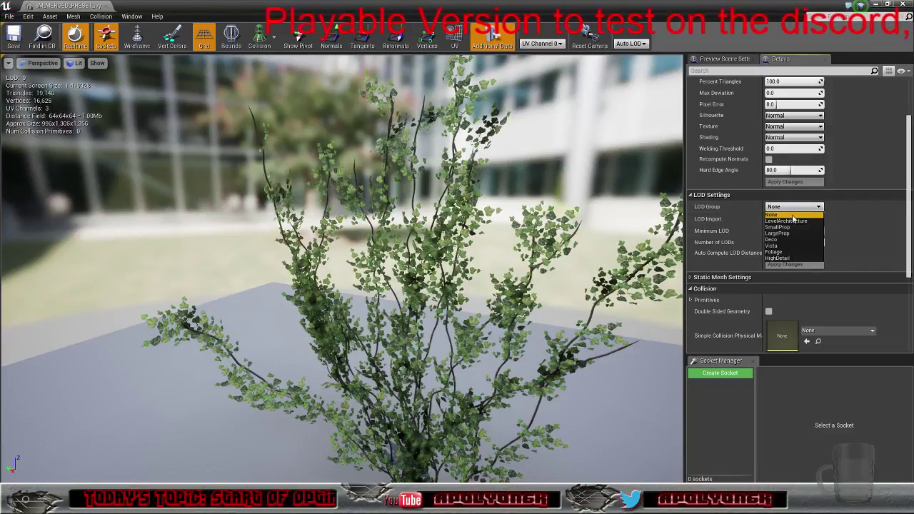
pyautogui.click(789, 252)
pyautogui.click(534, 277)
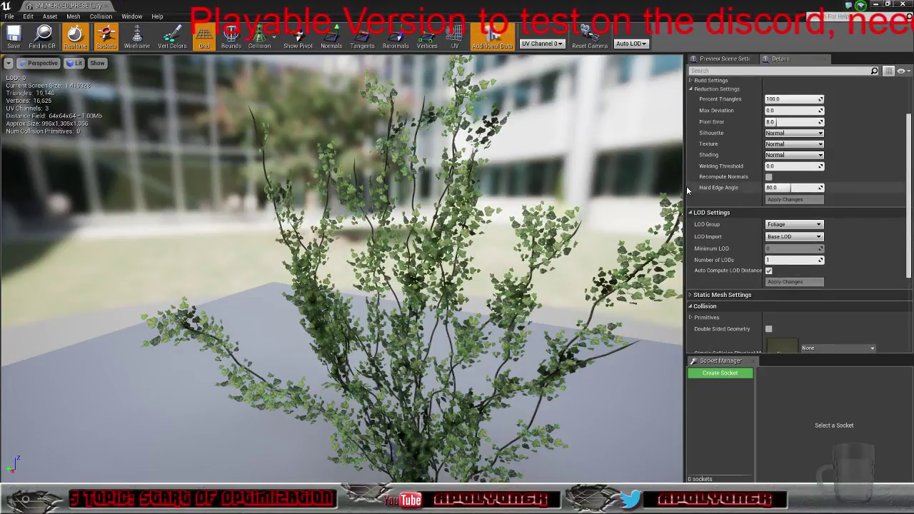
# Set the ivy mesh's Number of LODs to 5 and apply the changes
pyautogui.scroll(3, 718, 172)
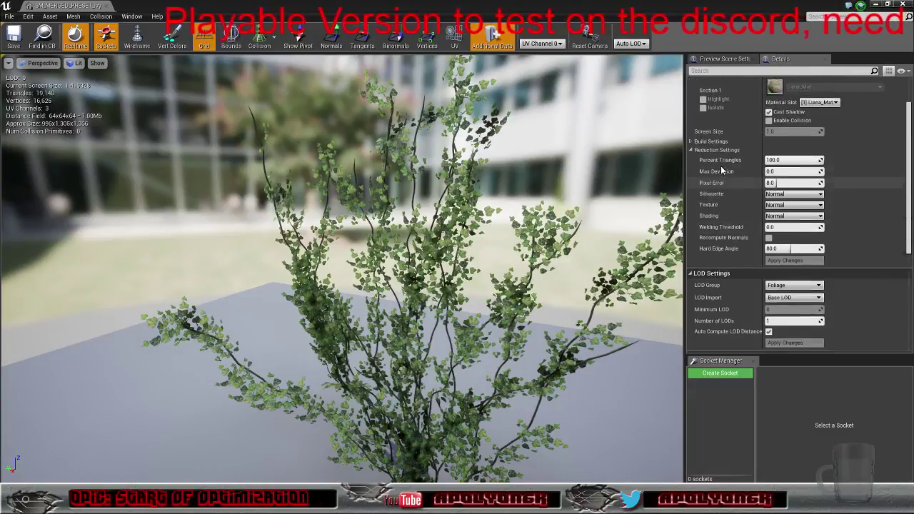
pyautogui.scroll(-4, 717, 173)
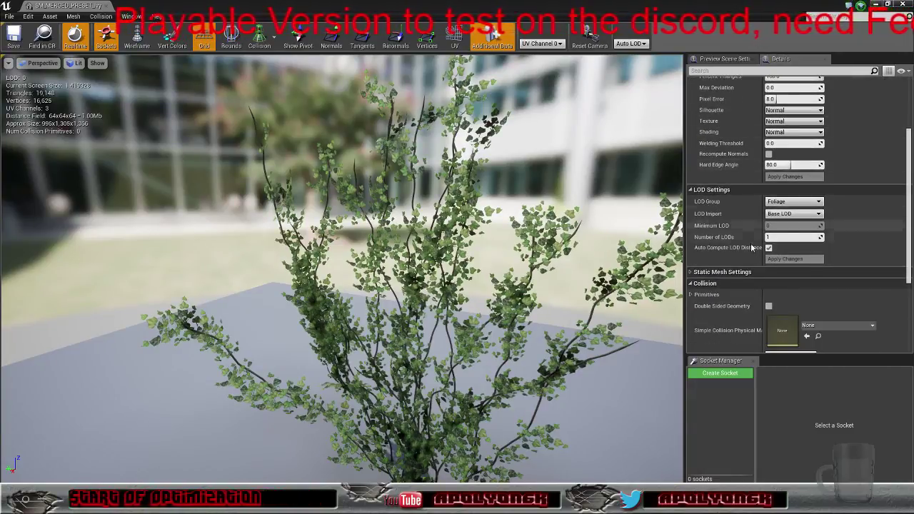
pyautogui.moveTo(785, 237); pyautogui.dragTo(793, 238)
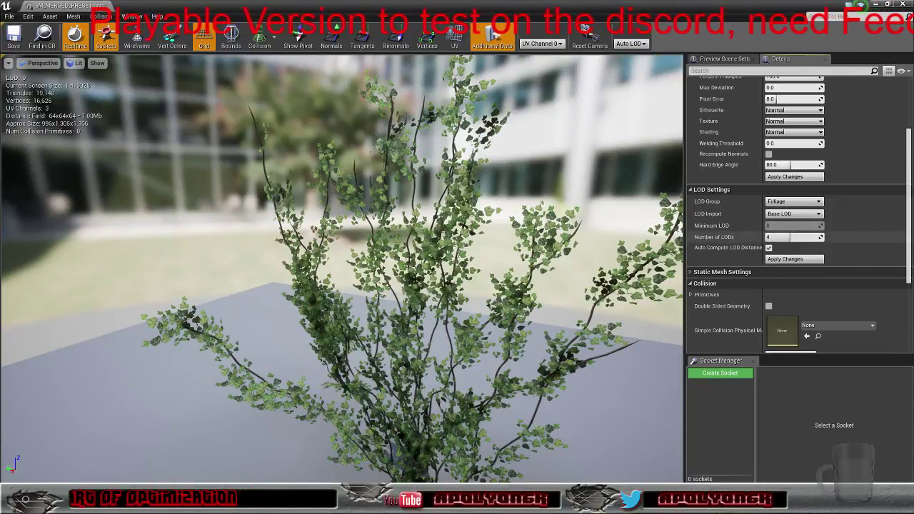
pyautogui.click(788, 259)
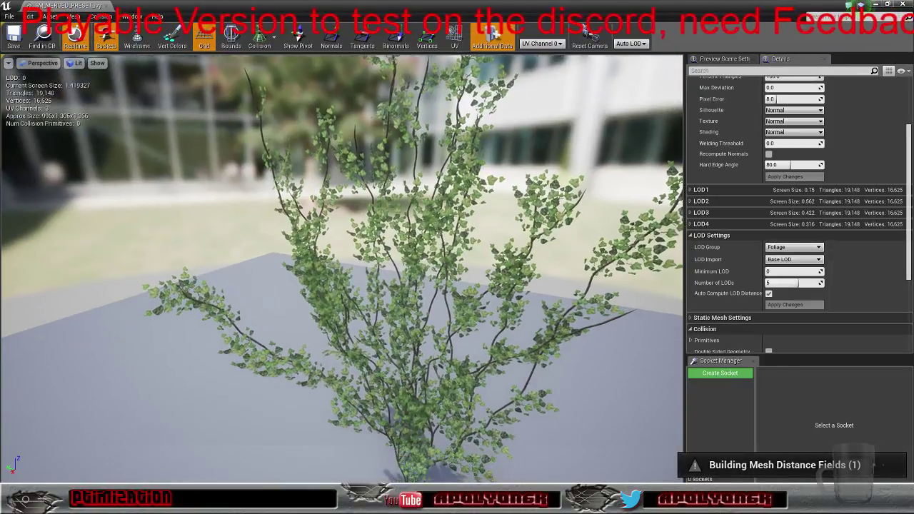
# Expand LOD2's reduction settings and set its Percent Triangles to 50
pyautogui.moveTo(343, 268); pyautogui.dragTo(356, 275, button='right')
pyautogui.press('s')
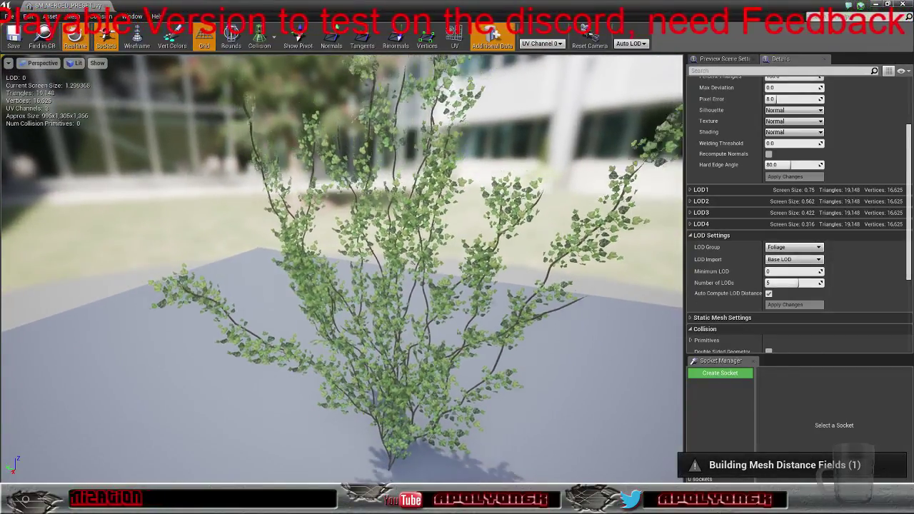
pyautogui.press('s')
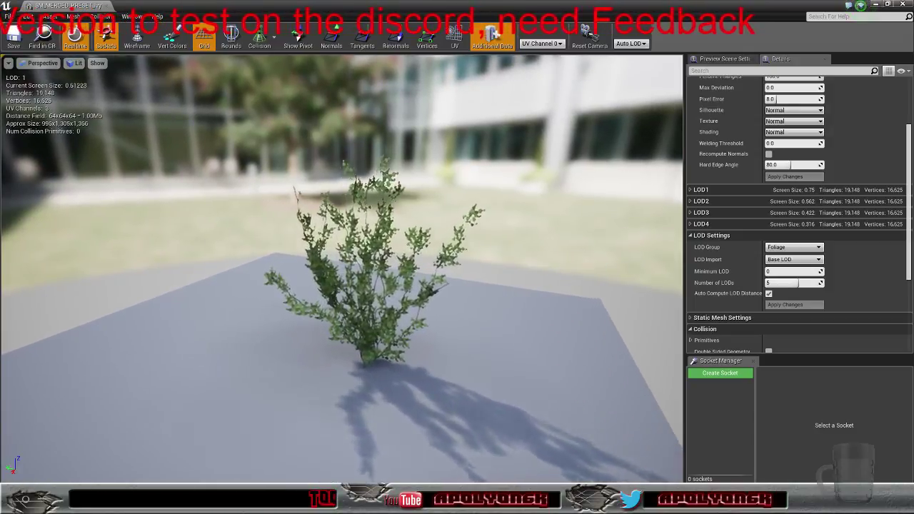
pyautogui.moveTo(343, 269); pyautogui.dragTo(363, 268, button='right')
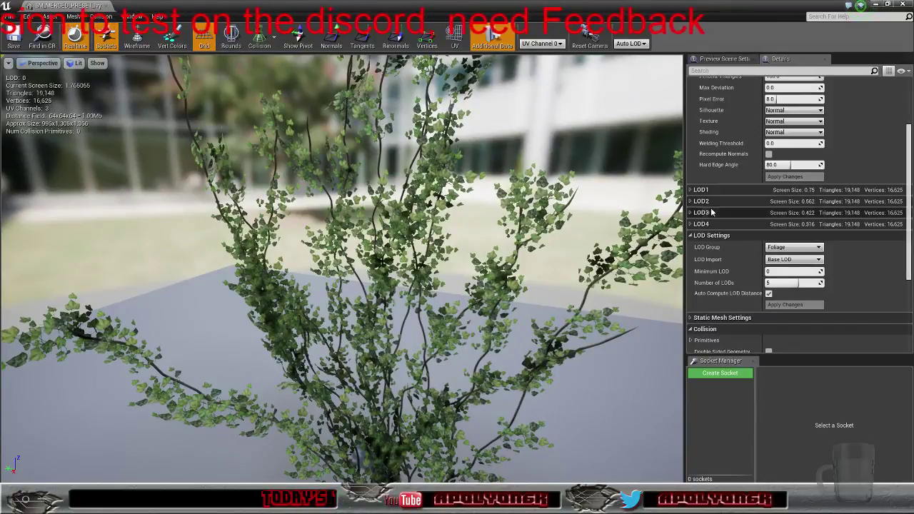
pyautogui.click(821, 202)
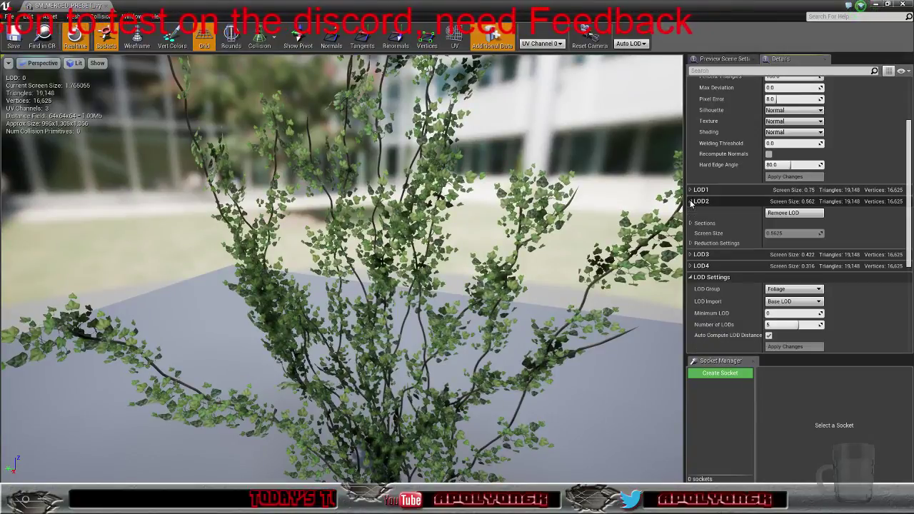
pyautogui.click(745, 243)
pyautogui.click(787, 254)
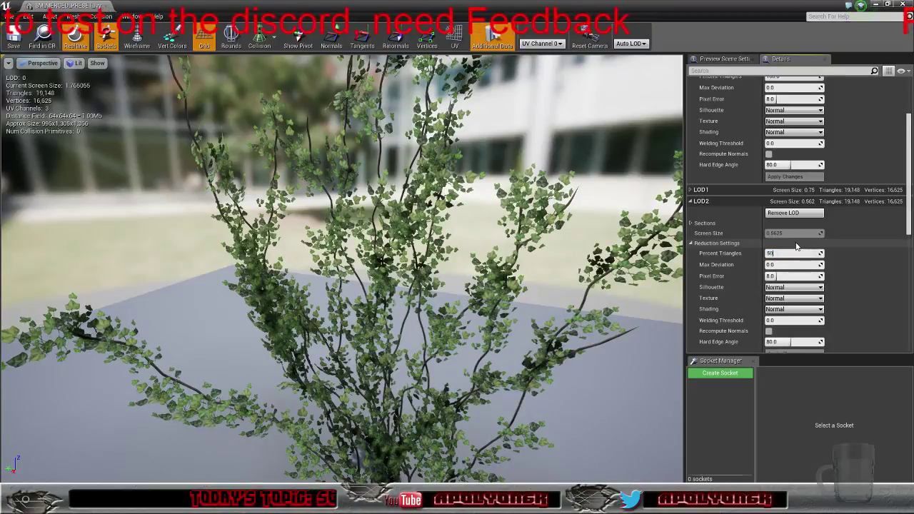
pyautogui.write('50')
pyautogui.press('Return')
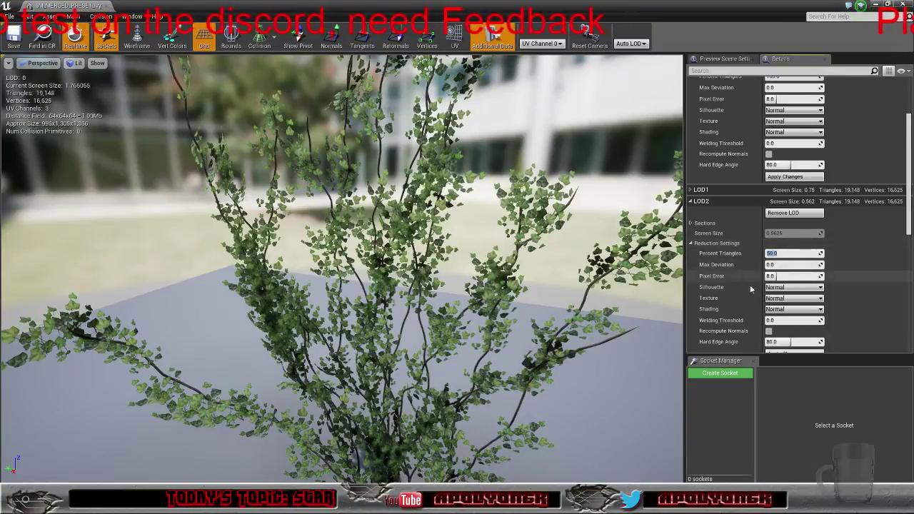
# Set LOD1's Percent Triangles to 50 in its reduction settings and apply the changes
pyautogui.scroll(-2, 810, 296)
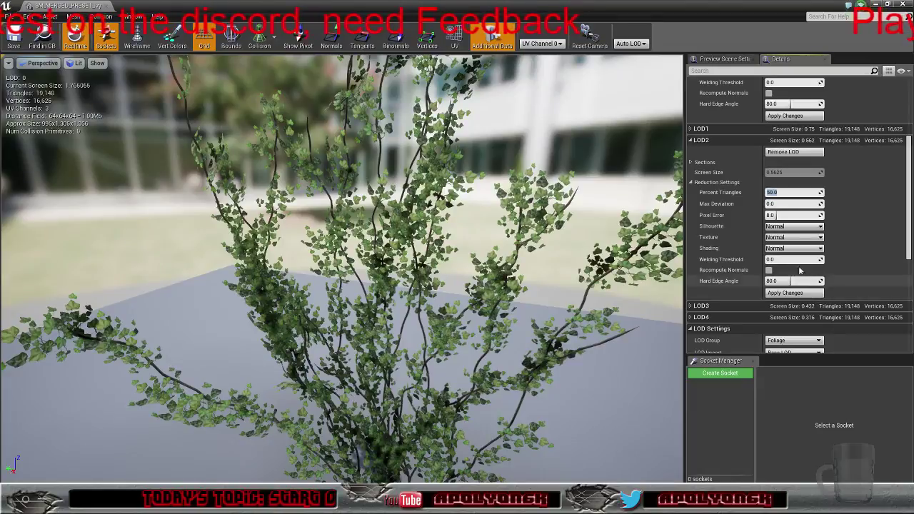
pyautogui.click(691, 128)
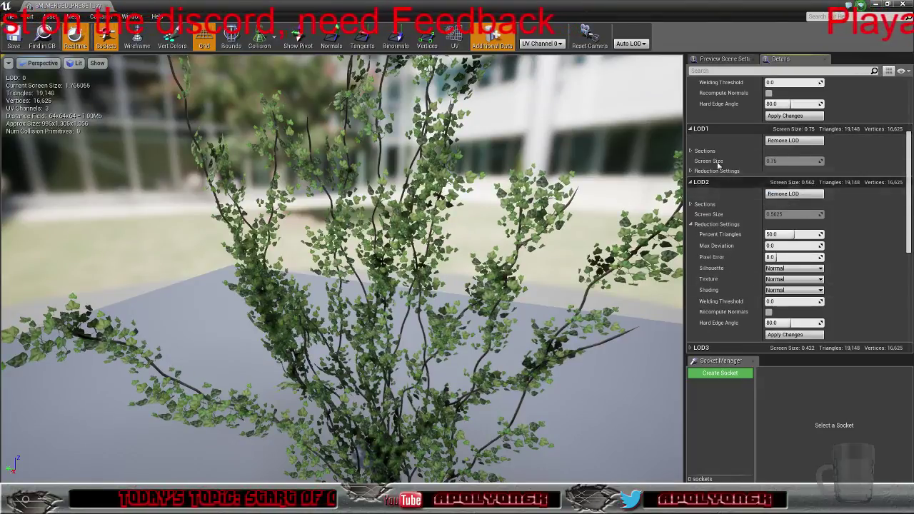
pyautogui.click(691, 172)
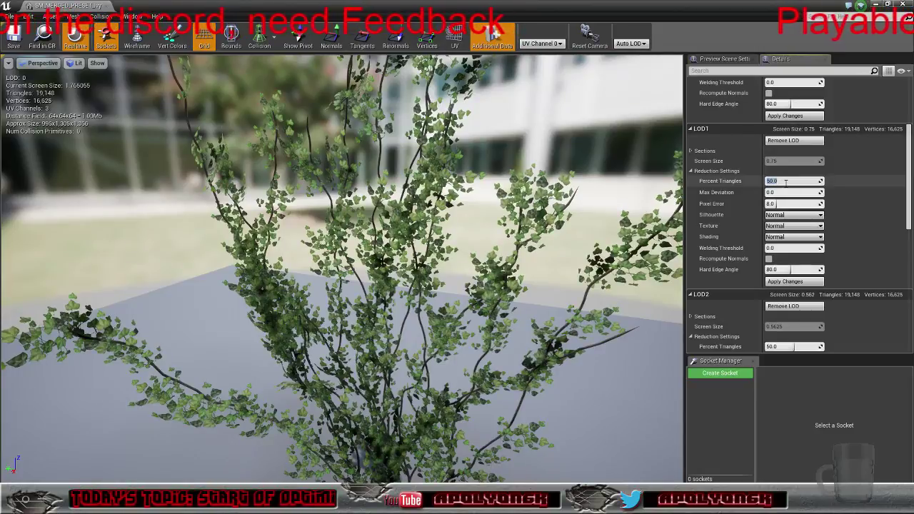
pyautogui.click(784, 282)
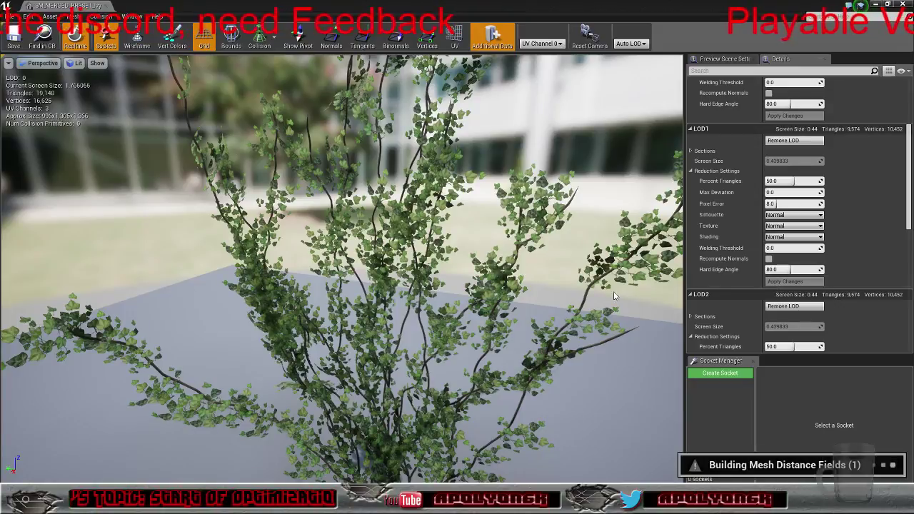
# Examine the ivy from nearer and farther distances, comparing the active LOD, screen size and triangle statistics
pyautogui.moveTo(613, 295); pyautogui.dragTo(598, 306, button='right')
pyautogui.press('s')
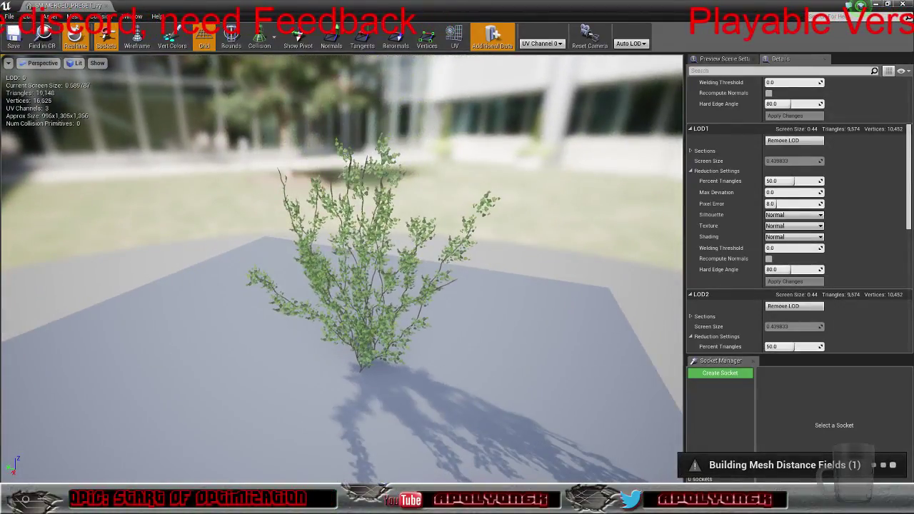
pyautogui.scroll(-6, 343, 269)
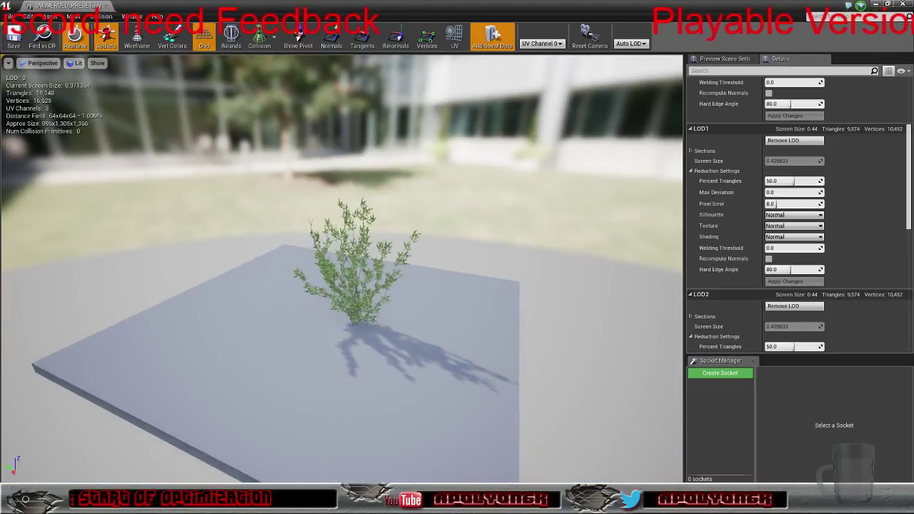
pyautogui.scroll(5, 343, 268)
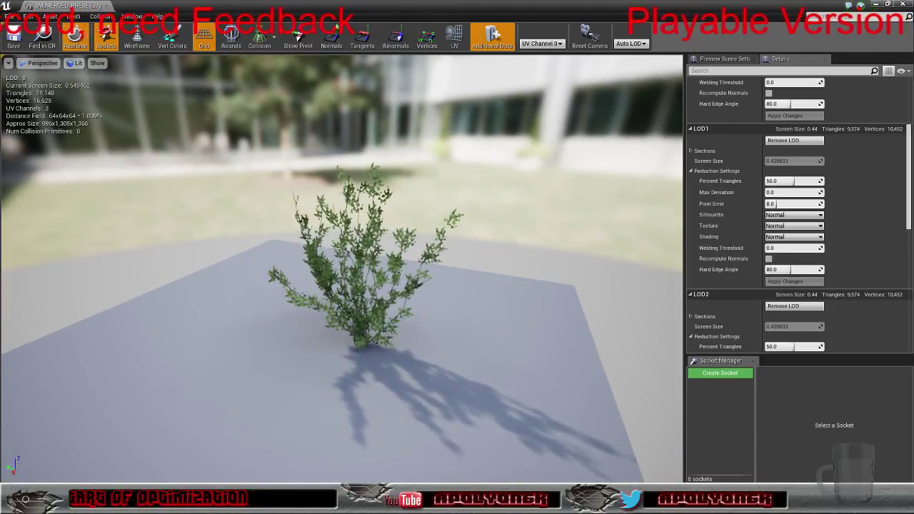
pyautogui.moveTo(343, 268); pyautogui.dragTo(359, 278, button='right')
pyautogui.scroll(-8, 343, 269)
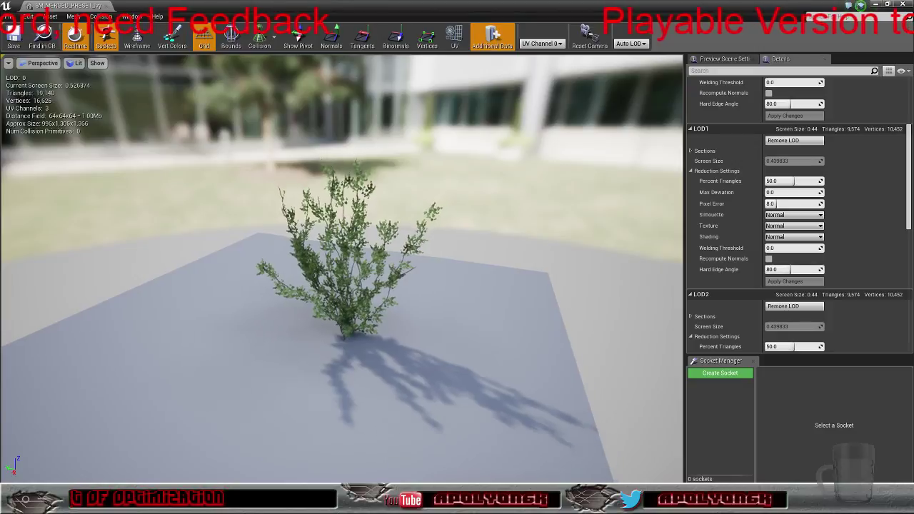
pyautogui.scroll(-5, 343, 269)
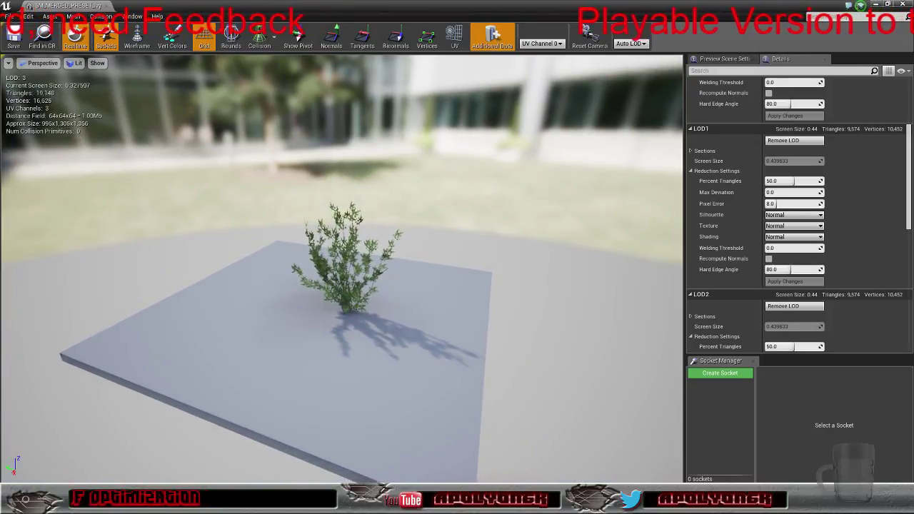
pyautogui.scroll(1, 343, 269)
pyautogui.moveTo(343, 268); pyautogui.dragTo(346, 258, button='right')
pyautogui.press('w')
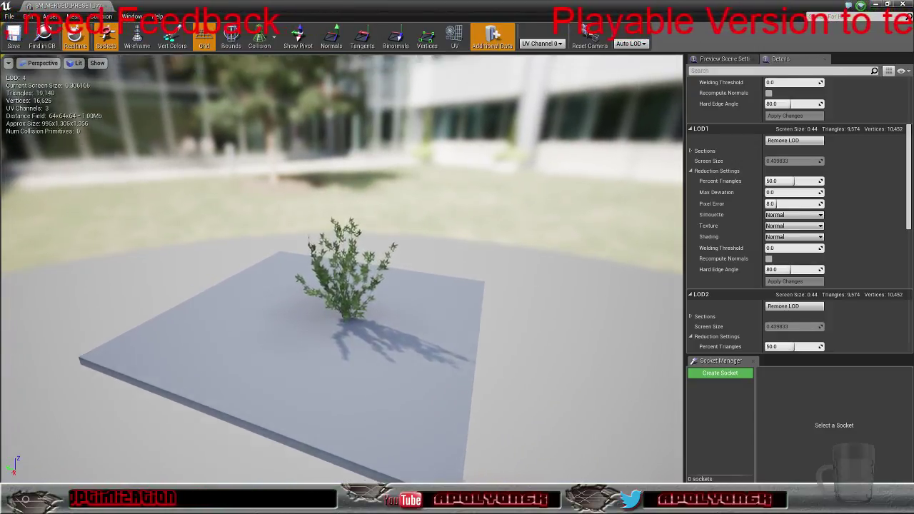
pyautogui.scroll(1, 548, 286)
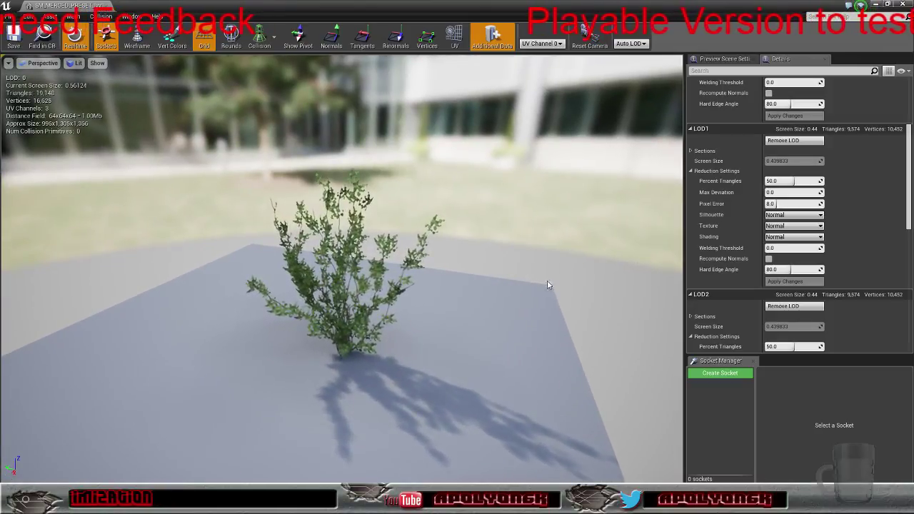
# Set Percent Triangles to 25 for LOD2 and to about 10 for LOD3 in their reduction settings
pyautogui.scroll(-1, 720, 202)
pyautogui.scroll(-5, 719, 202)
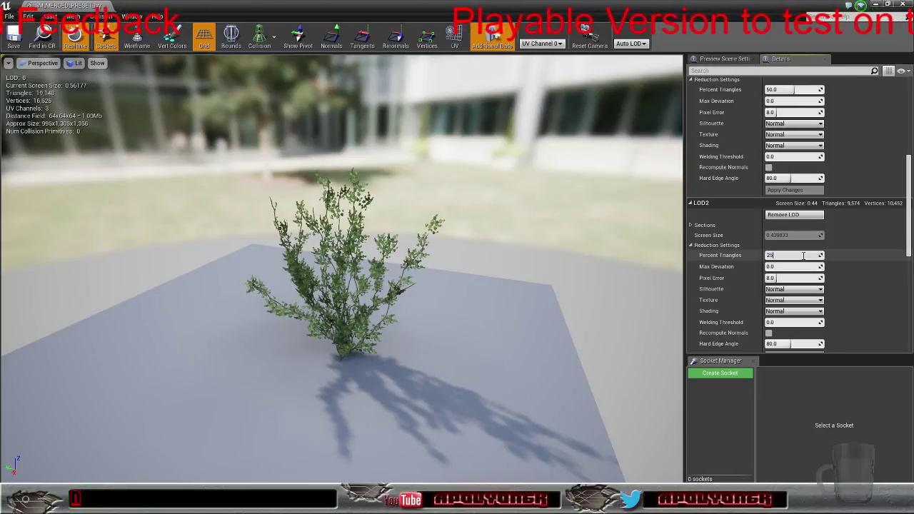
pyautogui.press('Return')
pyautogui.scroll(-10, 813, 245)
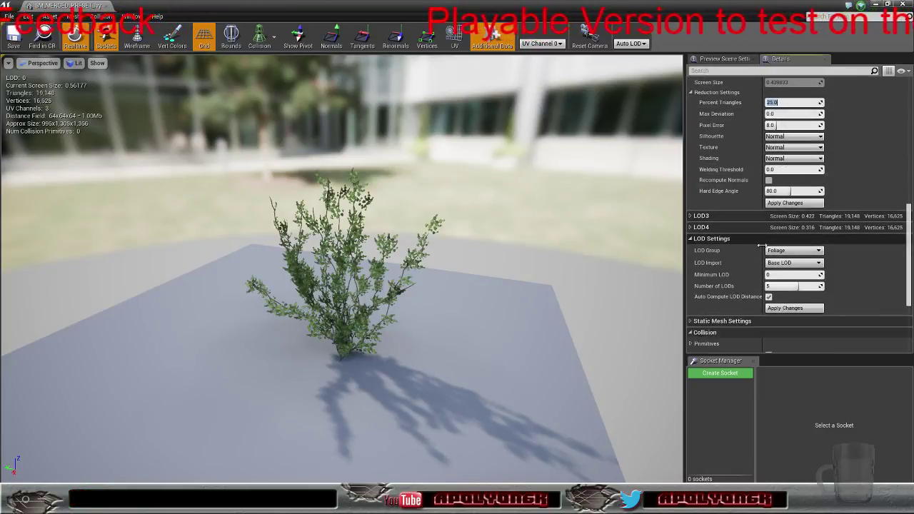
pyautogui.click(691, 216)
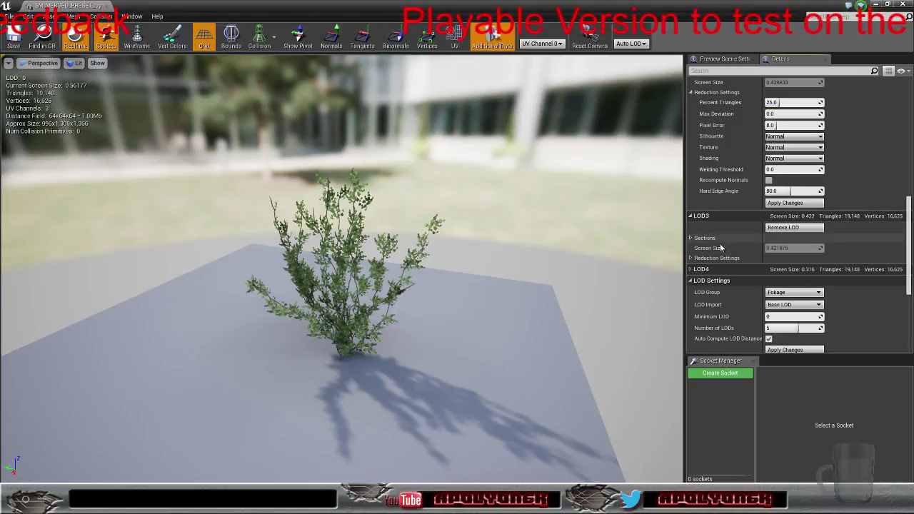
pyautogui.click(692, 258)
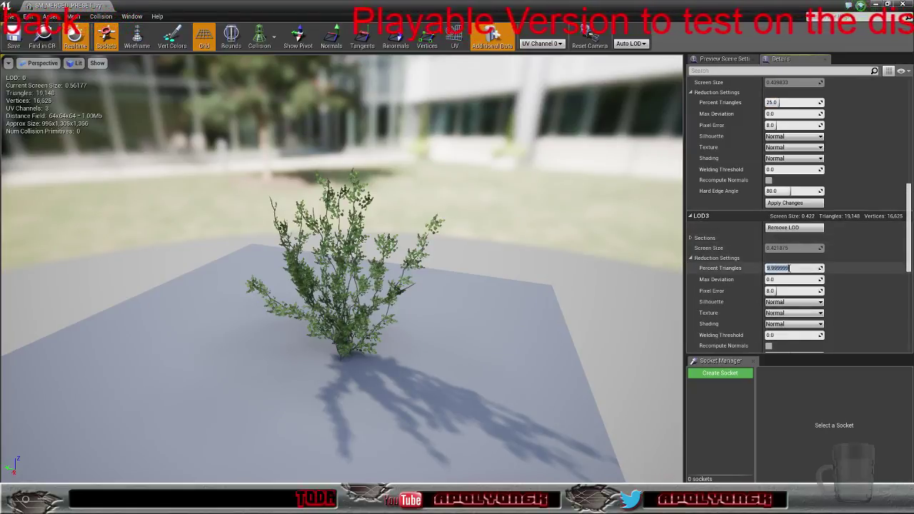
# Set LOD4's Percent Triangles to 5 in its reduction settings and apply the changes
pyautogui.scroll(-5, 706, 300)
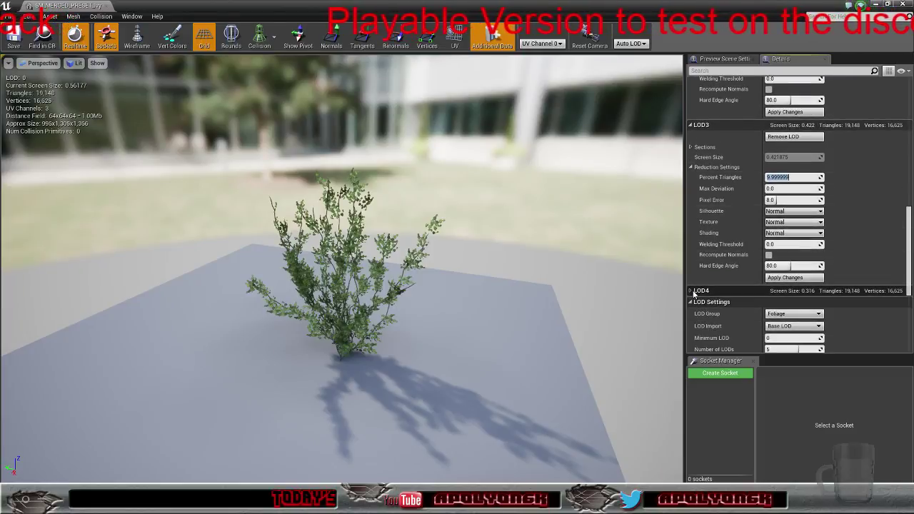
pyautogui.click(691, 291)
pyautogui.scroll(-4, 740, 294)
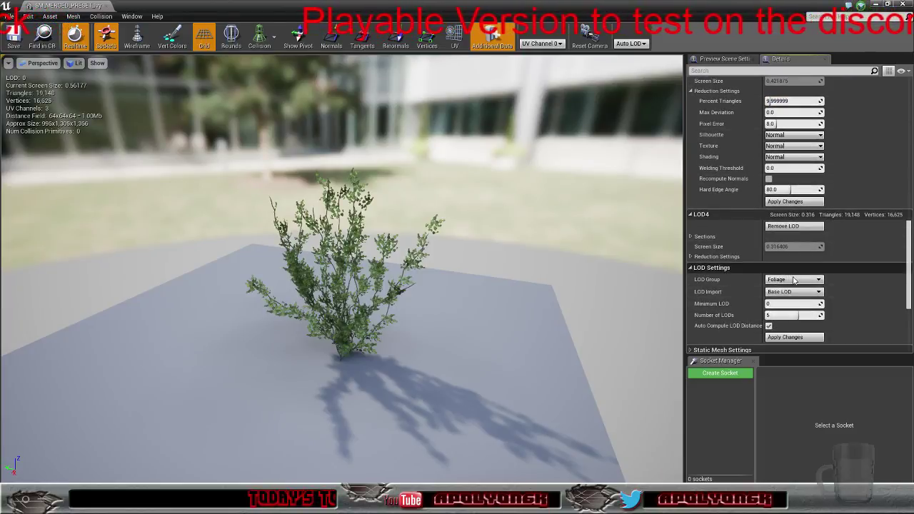
pyautogui.click(693, 258)
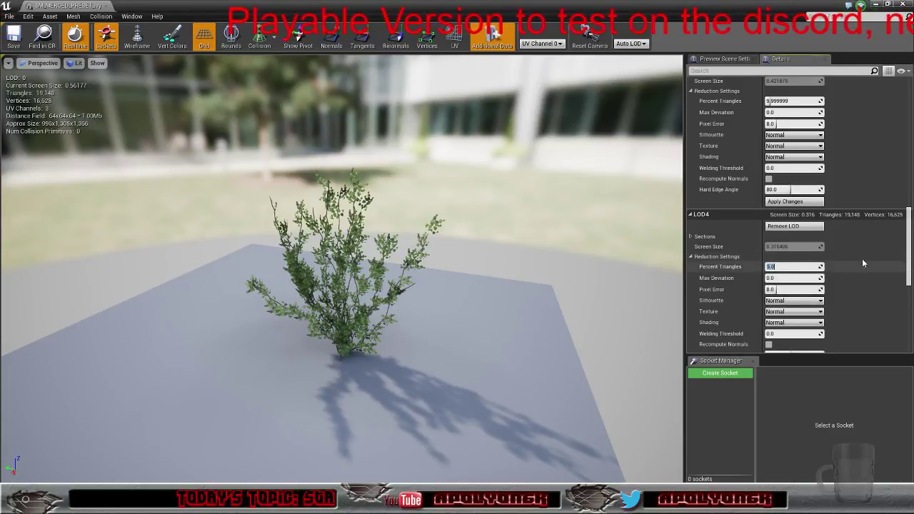
pyautogui.scroll(-5, 862, 259)
pyautogui.click(785, 276)
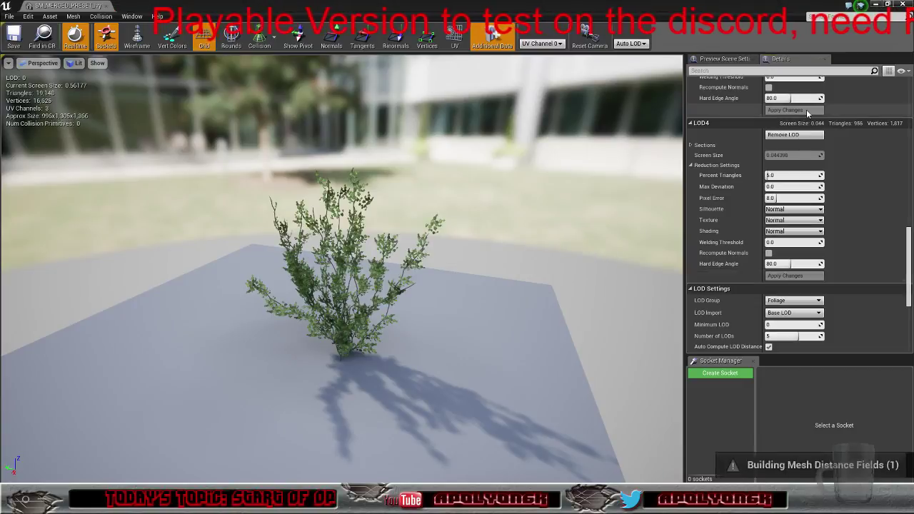
# Check the ivy's LOD switching at increasing distances and review each LOD's screen size, triangle count and reduction settings
pyautogui.scroll(6, 857, 214)
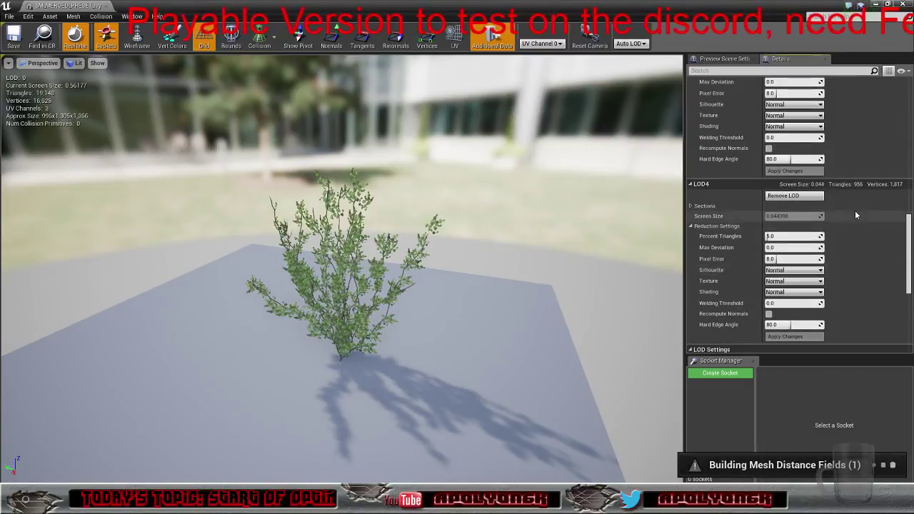
pyautogui.scroll(6, 856, 214)
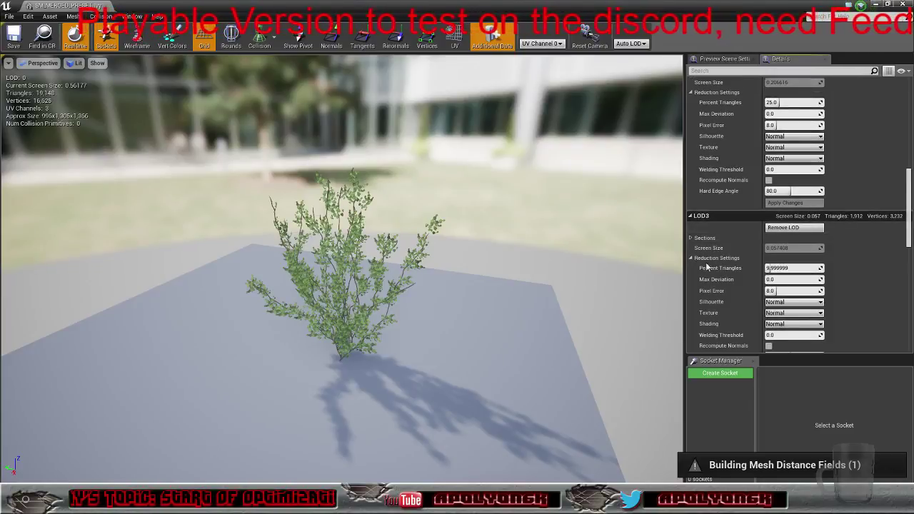
pyautogui.moveTo(551, 312); pyautogui.dragTo(546, 322, button='right')
pyautogui.press('s')
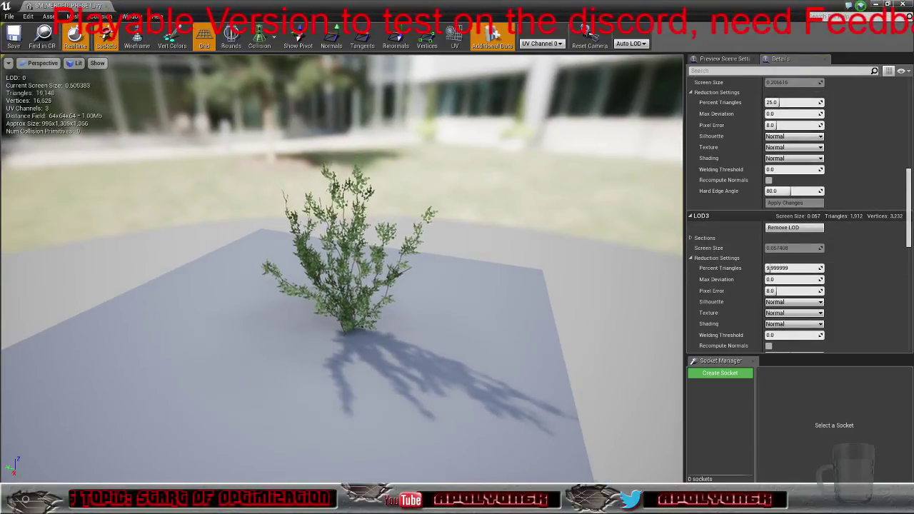
pyautogui.press('s')
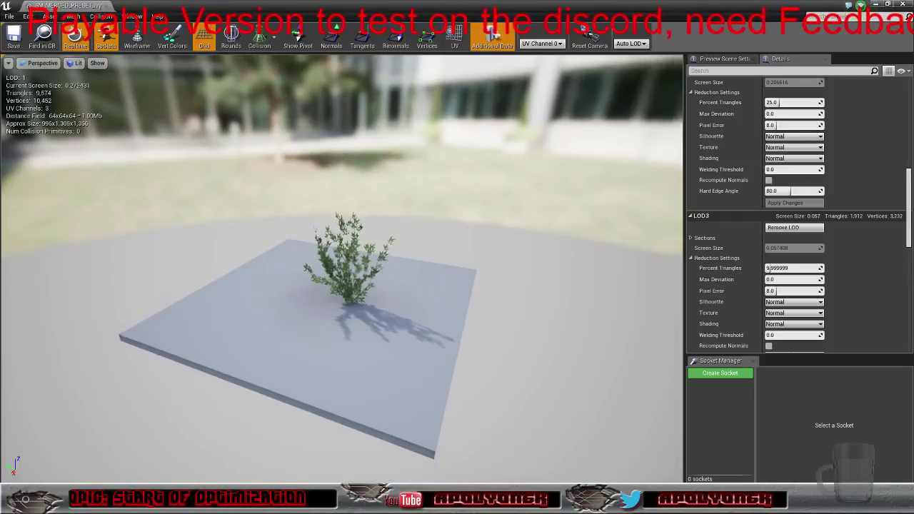
pyautogui.press('s')
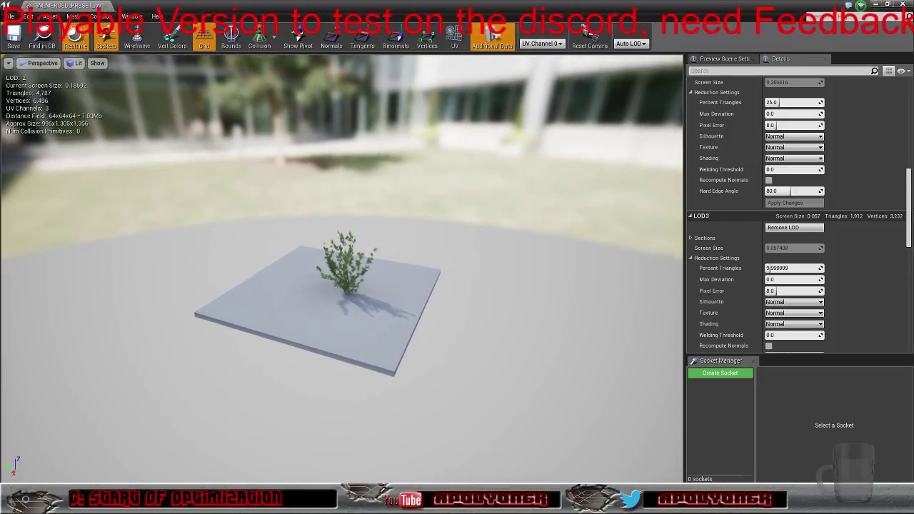
pyautogui.moveTo(530, 341); pyautogui.dragTo(526, 361)
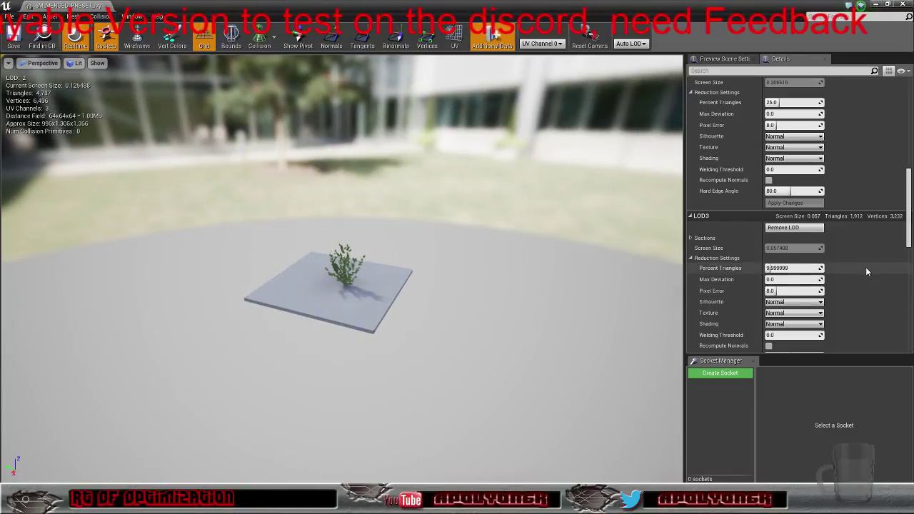
pyautogui.scroll(6, 866, 272)
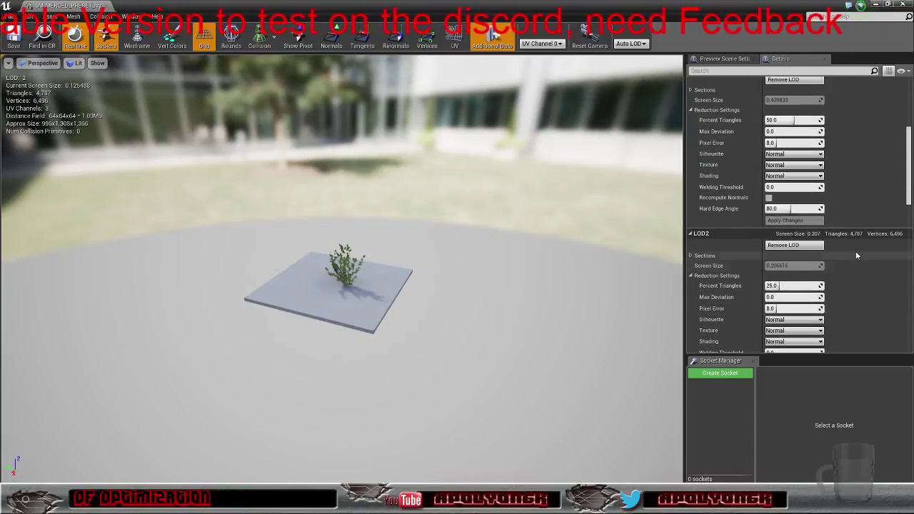
pyautogui.scroll(3, 843, 250)
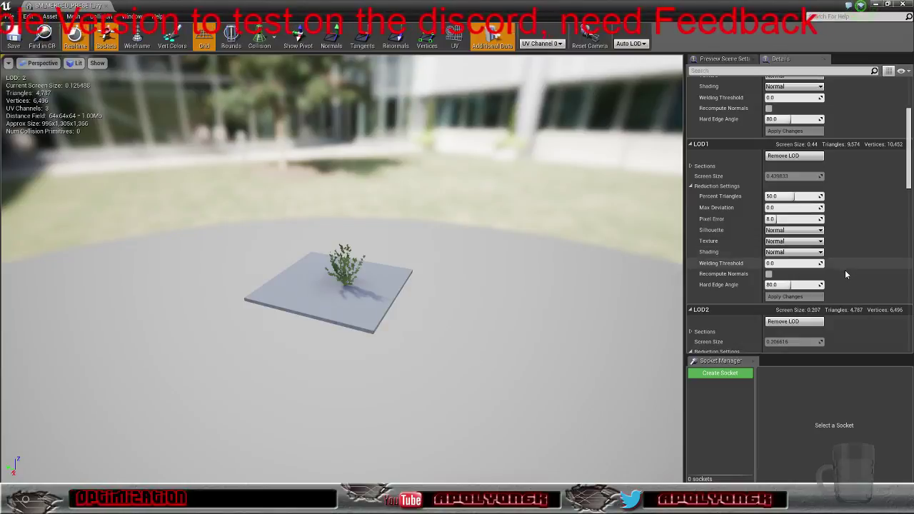
pyautogui.scroll(3, 846, 270)
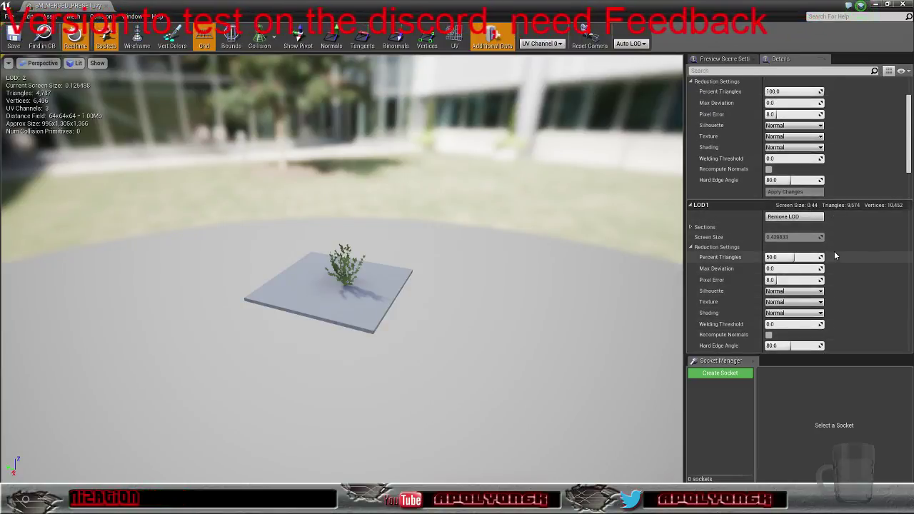
pyautogui.scroll(3, 832, 248)
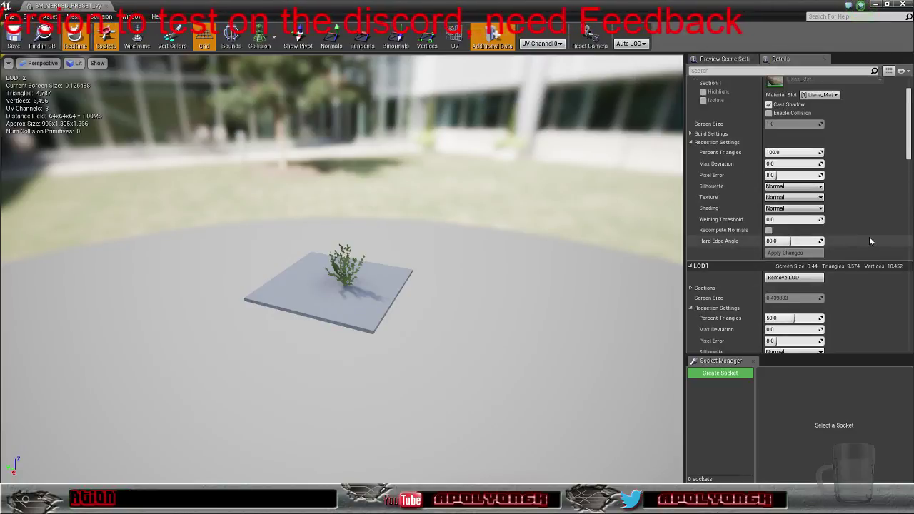
# Disable Auto Compute LOD Distance in the ivy mesh's LOD Settings
pyautogui.scroll(-14, 866, 248)
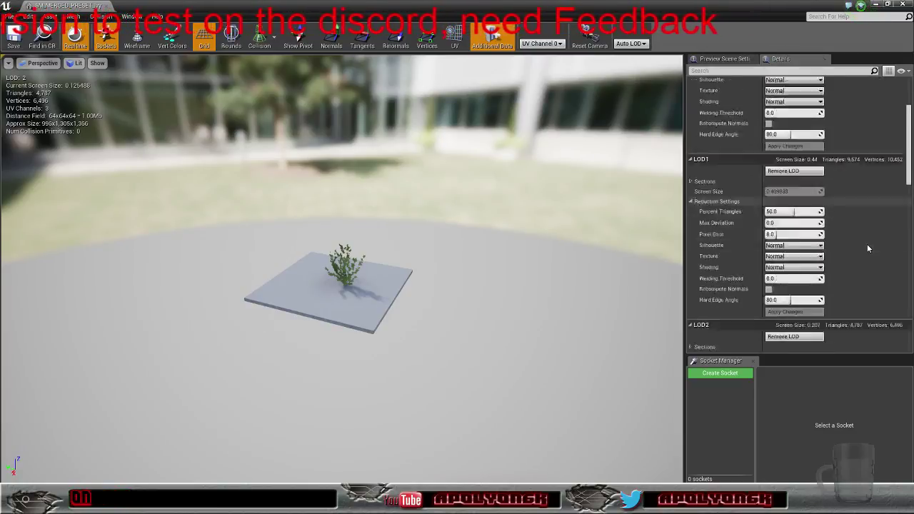
pyautogui.scroll(-12, 868, 247)
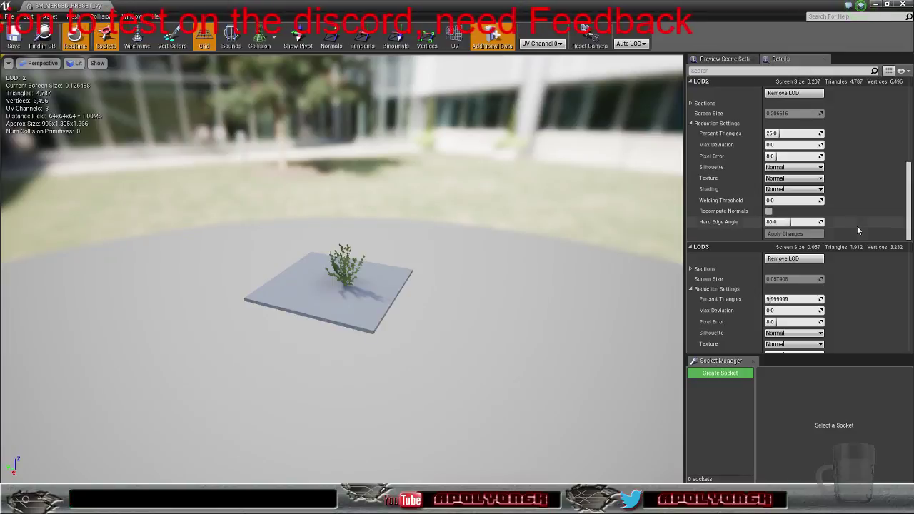
pyautogui.scroll(-10, 857, 225)
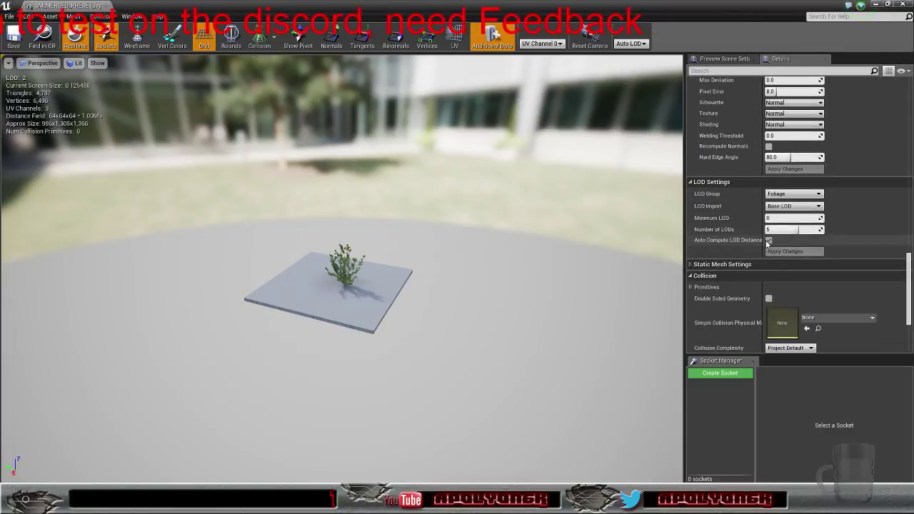
pyautogui.scroll(6, 858, 242)
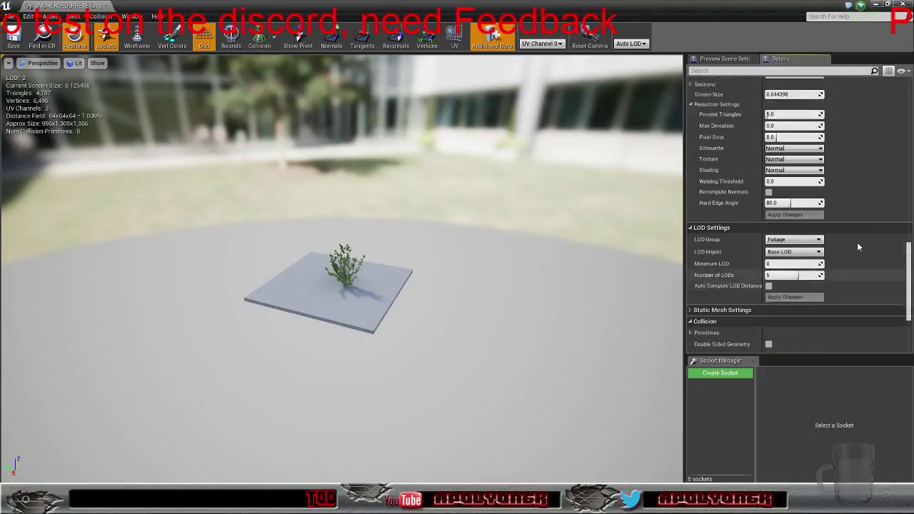
pyautogui.scroll(1, 850, 239)
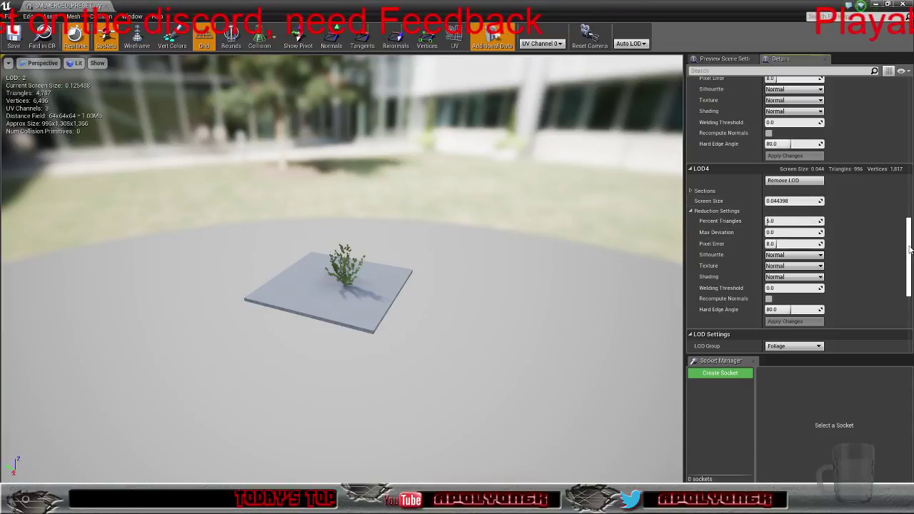
# Set LOD1's Screen Size to 0.9999
pyautogui.moveTo(909, 247); pyautogui.dragTo(909, 130)
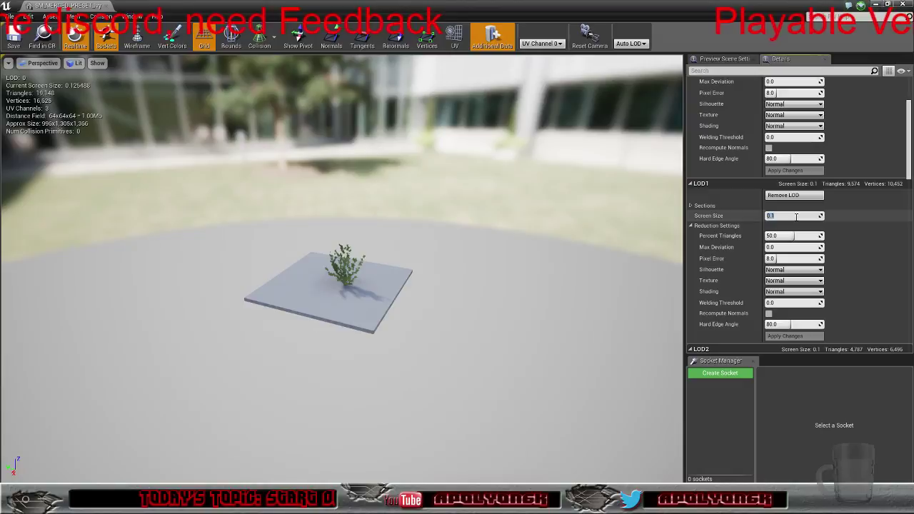
pyautogui.click(775, 215)
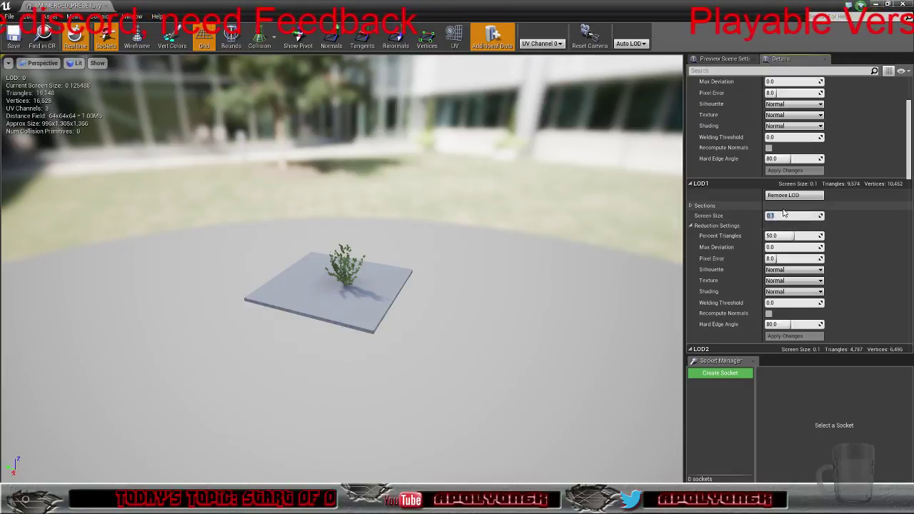
pyautogui.moveTo(529, 247); pyautogui.dragTo(533, 207, button='right')
pyautogui.press('w')
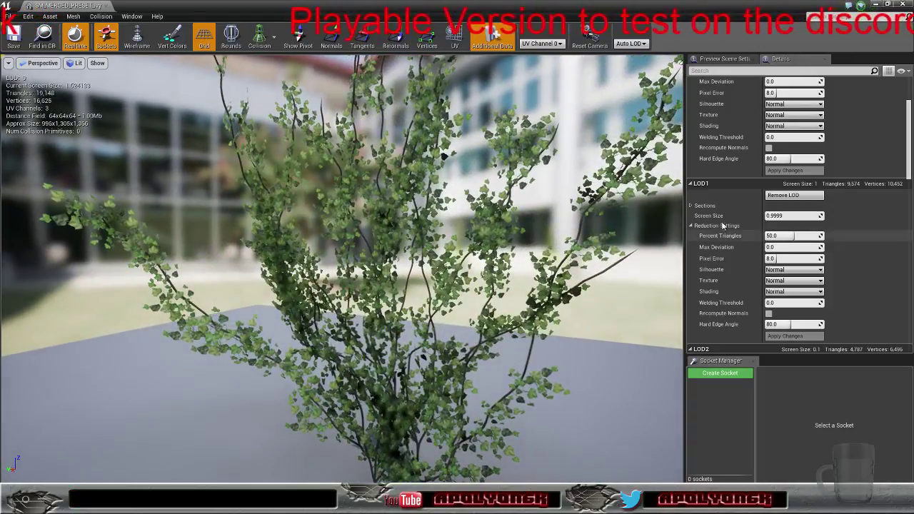
# Set LOD2's Screen Size to 0.75 and check the ivy's LOD switching from nearer and farther distances
pyautogui.click(722, 183)
pyautogui.click(721, 195)
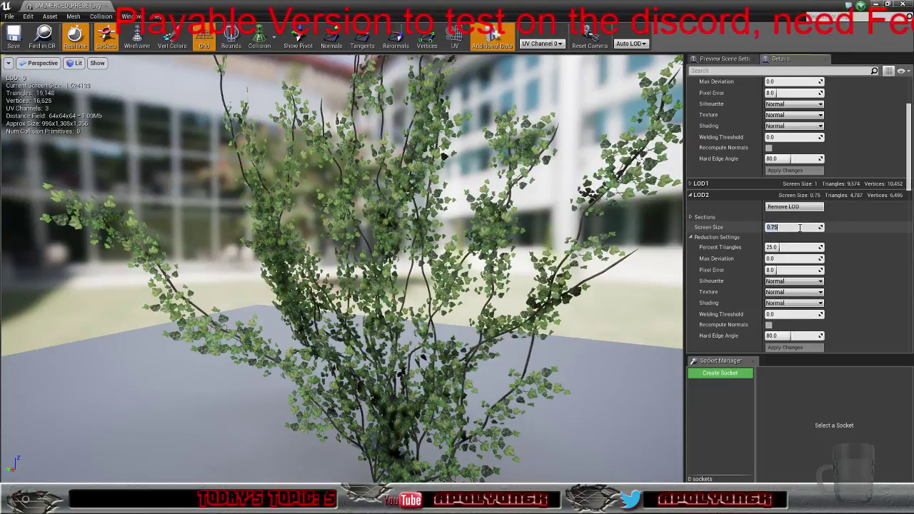
pyautogui.moveTo(616, 288); pyautogui.dragTo(637, 280, button='right')
pyautogui.press('s')
pyautogui.press('s')
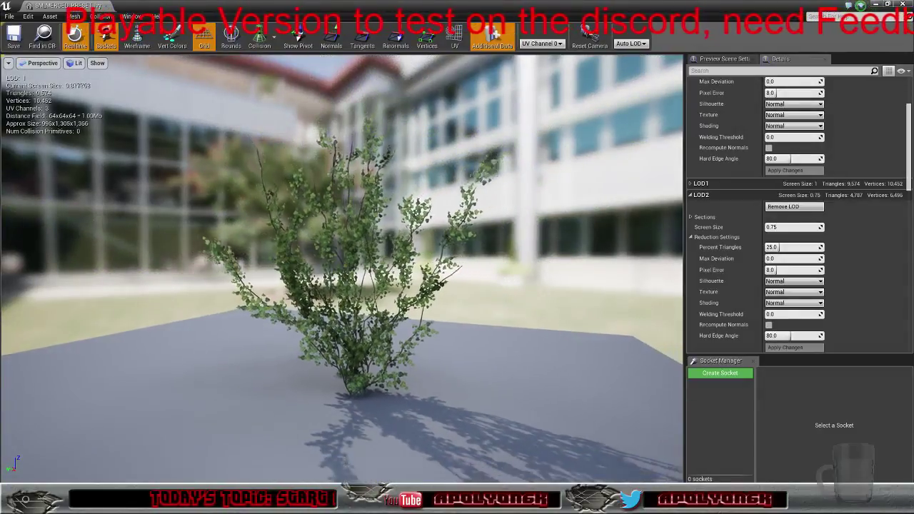
pyautogui.moveTo(615, 268); pyautogui.dragTo(616, 254)
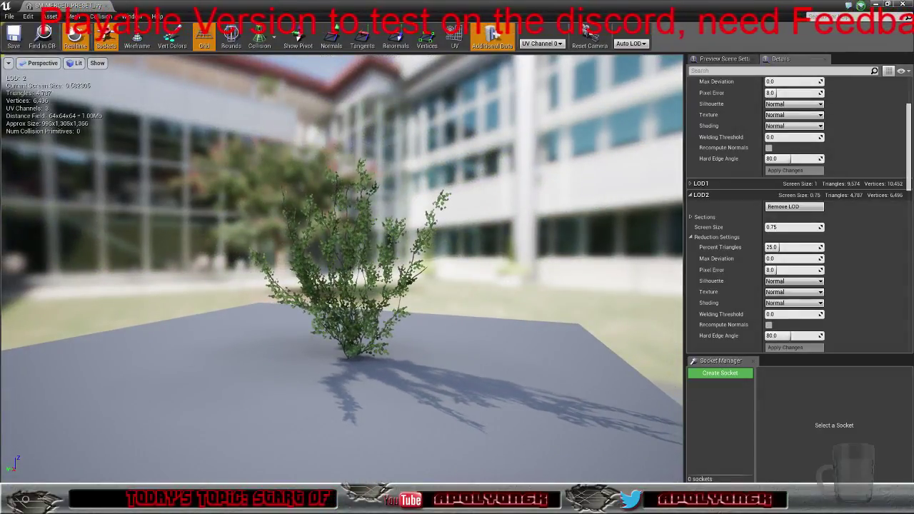
pyautogui.press('w')
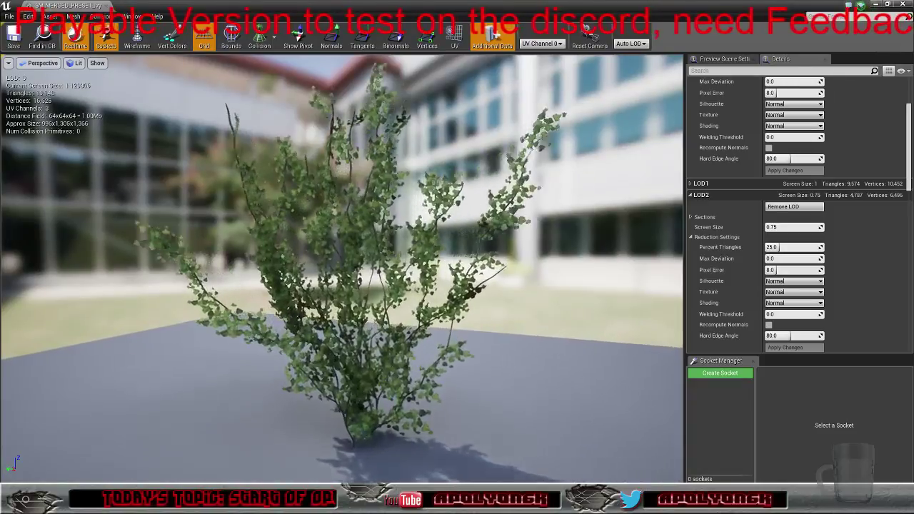
pyautogui.moveTo(618, 204); pyautogui.dragTo(620, 243)
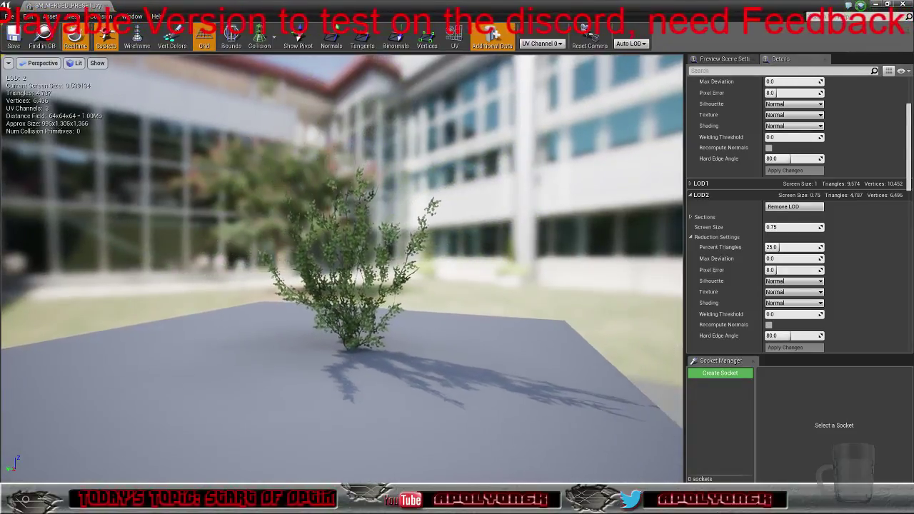
# Set Screen Size to 0.5 for LOD3 and to 0.25 for LOD4
pyautogui.click(691, 197)
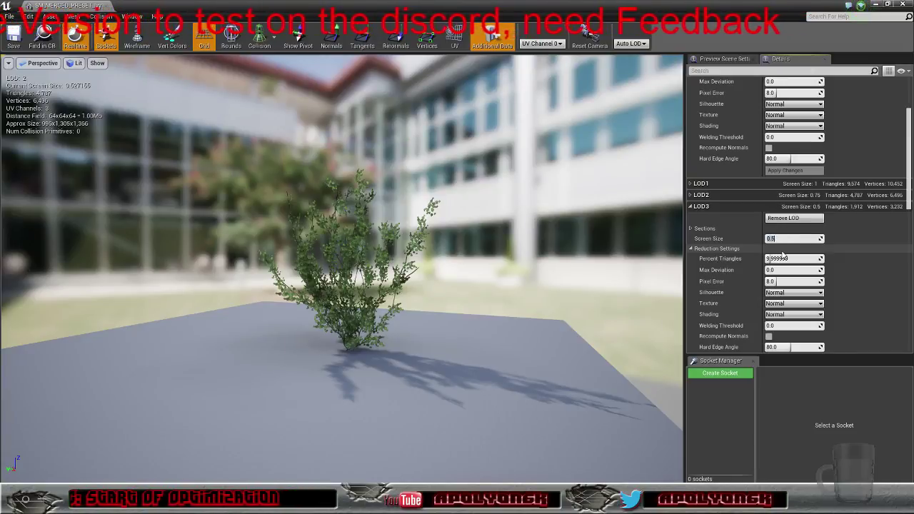
pyautogui.moveTo(443, 282); pyautogui.dragTo(430, 302)
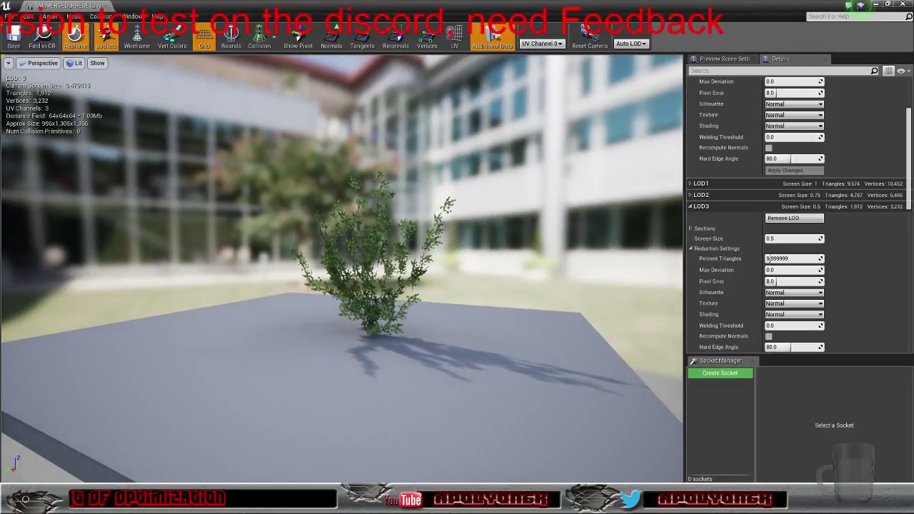
pyautogui.click(692, 249)
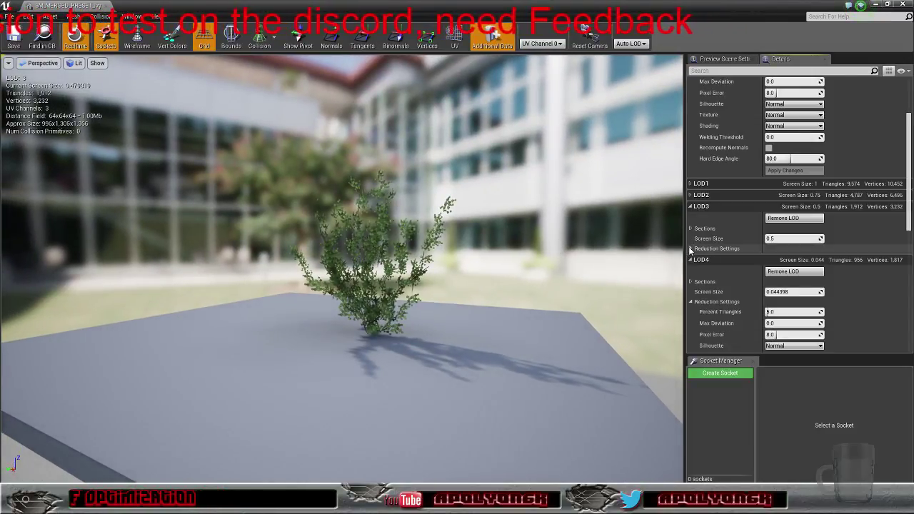
pyautogui.click(779, 293)
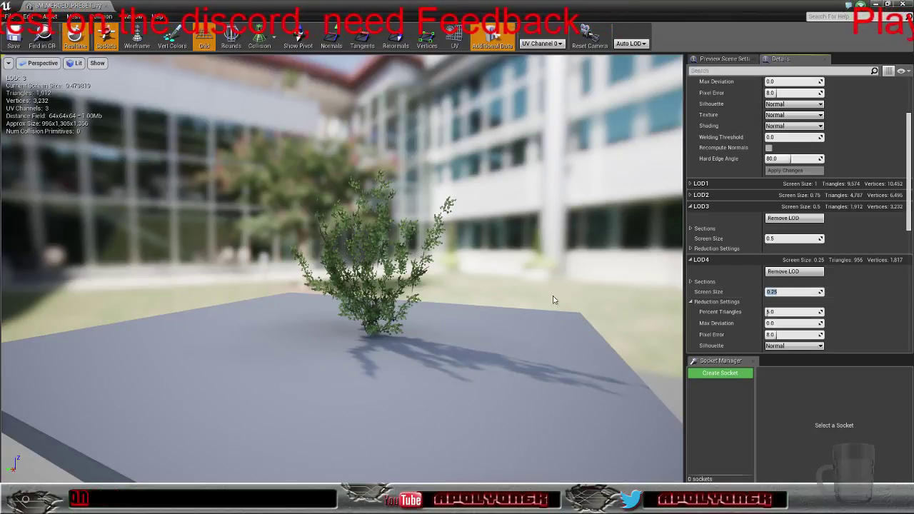
# Check the ivy's LOD switching and appearance from far away to close up
pyautogui.moveTo(553, 297)
pyautogui.mouseDown(button='right')
pyautogui.moveTo(536, 304)
pyautogui.moveTo(548, 302)
pyautogui.mouseUp(button='right')
pyautogui.press('s')
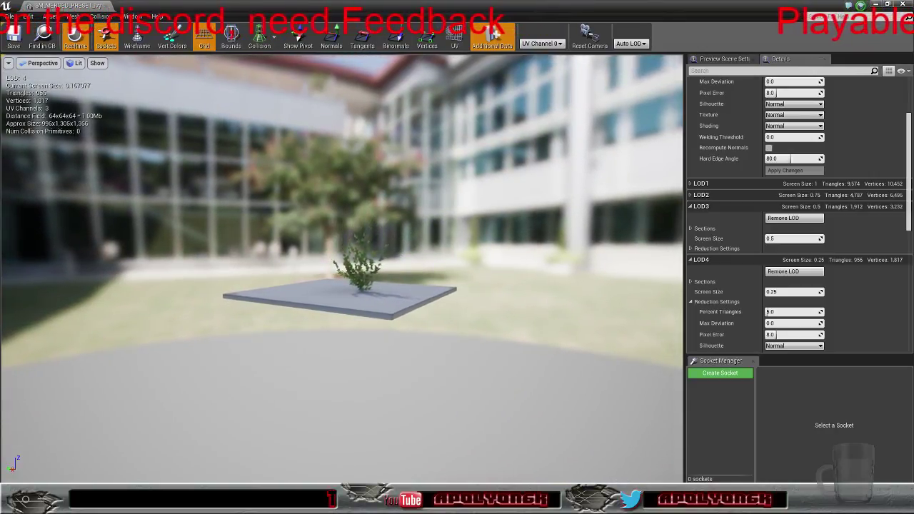
pyautogui.scroll(-1, 342, 297)
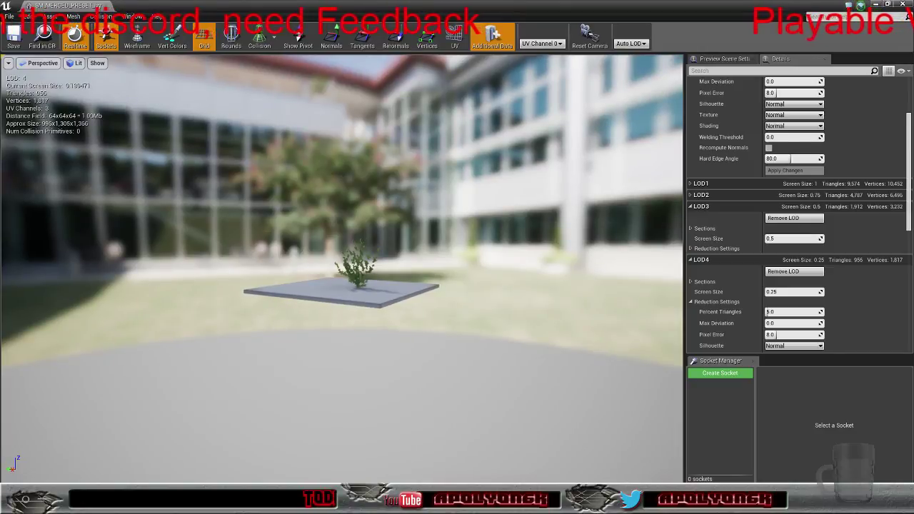
pyautogui.moveTo(548, 302)
pyautogui.mouseDown(button='right')
pyautogui.moveTo(540, 259)
pyautogui.moveTo(548, 311)
pyautogui.mouseUp(button='right')
pyautogui.scroll(5, 341, 300)
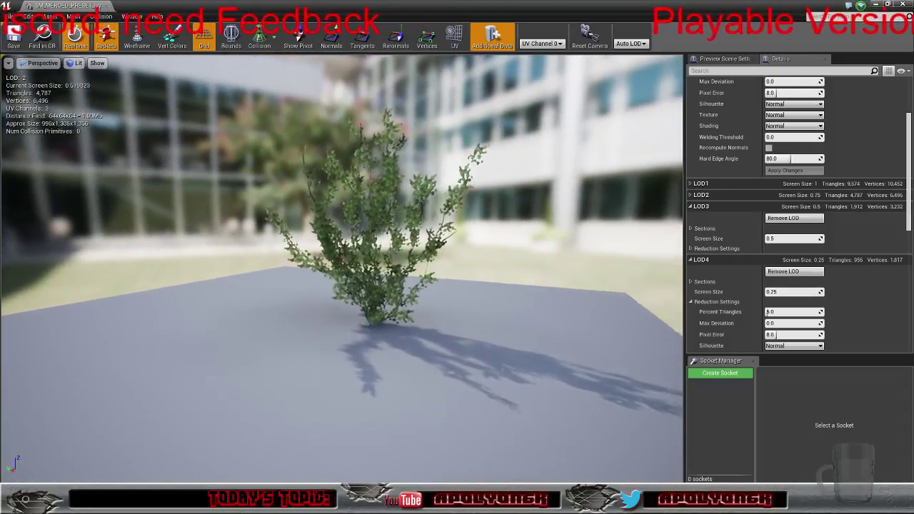
pyautogui.scroll(5, 341, 300)
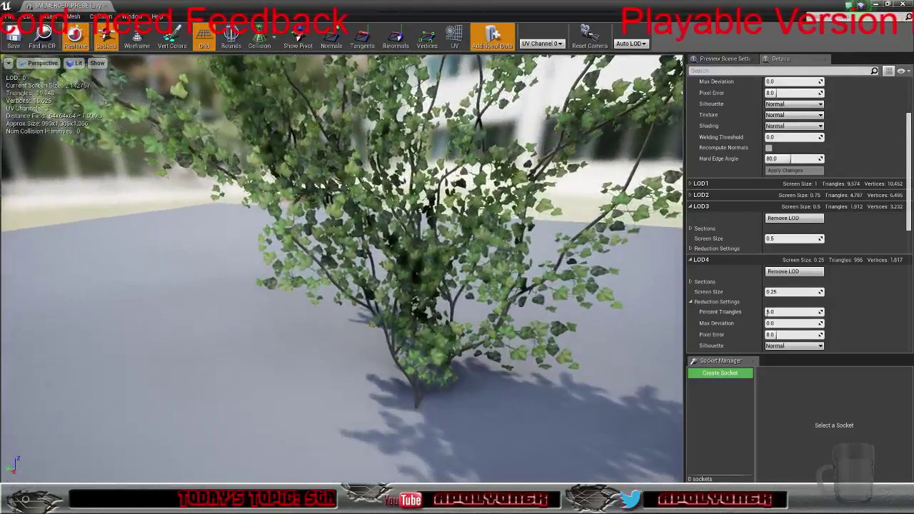
pyautogui.moveTo(549, 311); pyautogui.dragTo(550, 291, button='right')
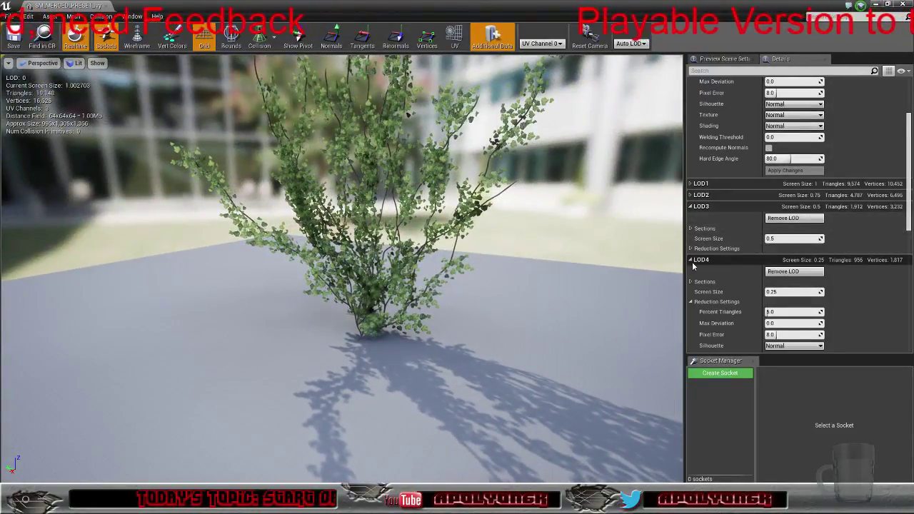
# Collapse the LOD4, LOD3 and LOD0 sections of the mesh details
pyautogui.click(692, 260)
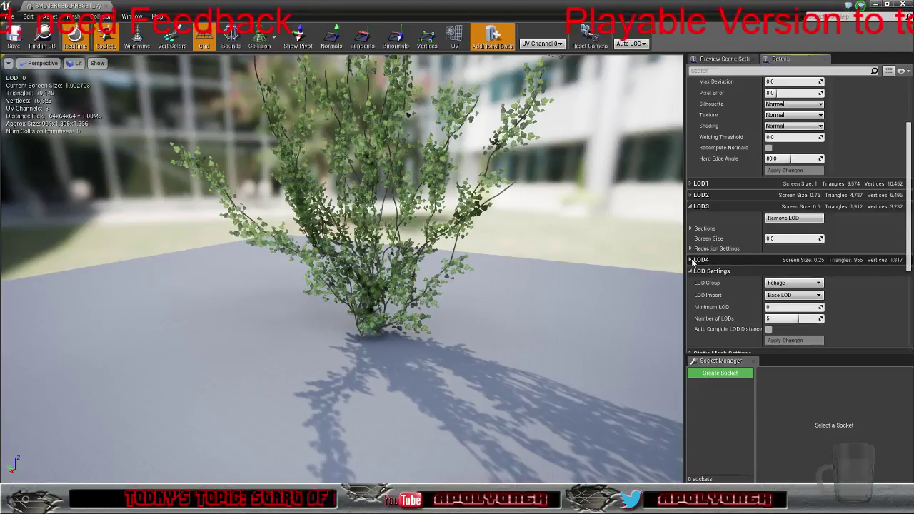
pyautogui.click(691, 207)
pyautogui.scroll(5, 691, 208)
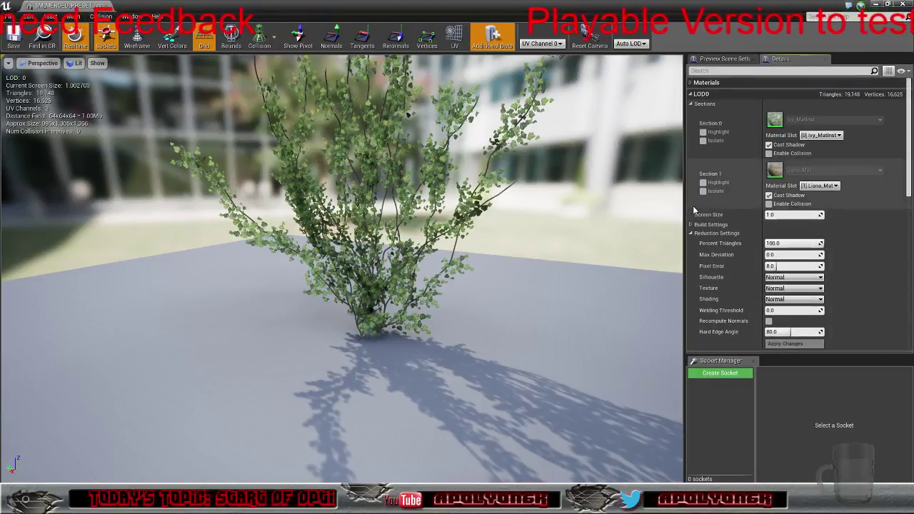
pyautogui.click(691, 93)
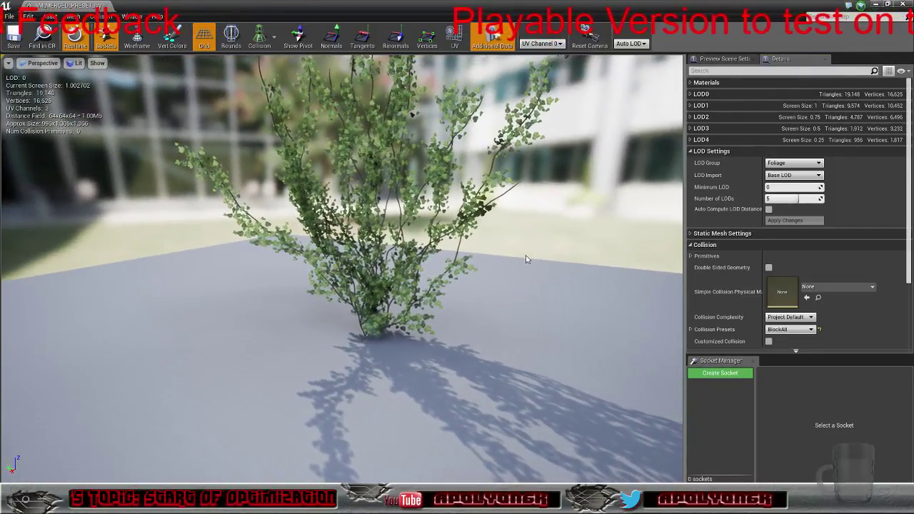
# Set LOD3's Silhouette and Texture reduction settings to Lowest and lower its Shading setting
pyautogui.click(690, 105)
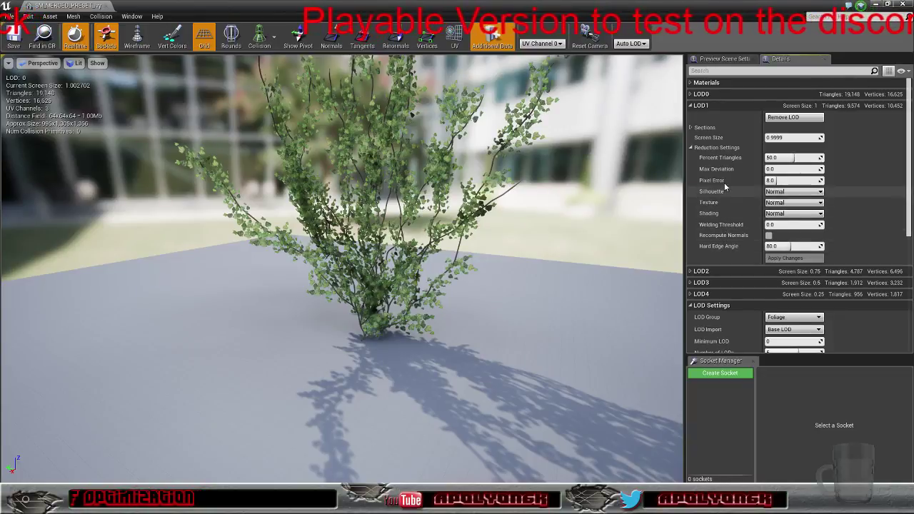
pyautogui.click(691, 283)
pyautogui.scroll(-2, 693, 285)
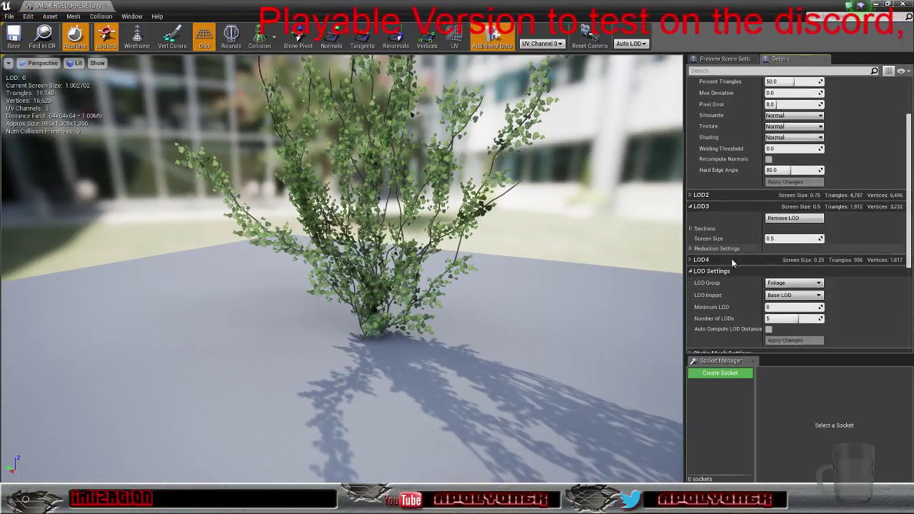
pyautogui.click(692, 248)
pyautogui.scroll(-2, 733, 222)
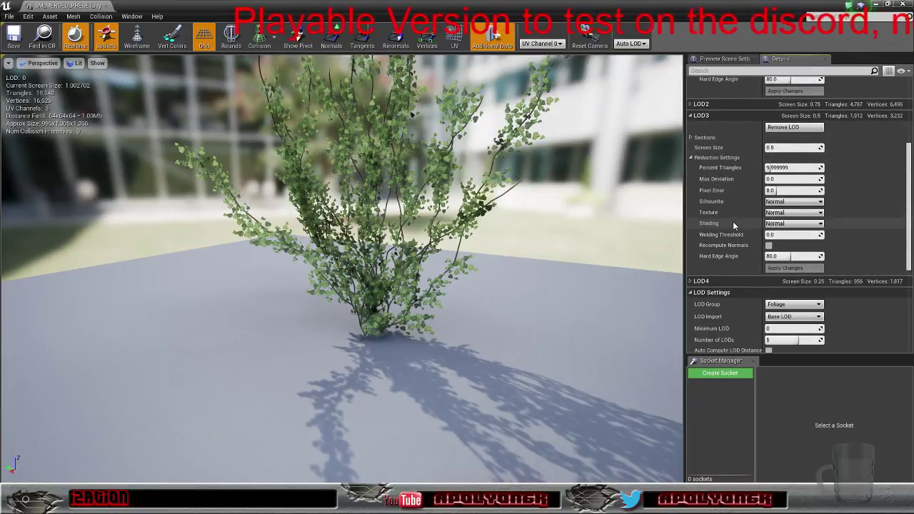
pyautogui.click(789, 202)
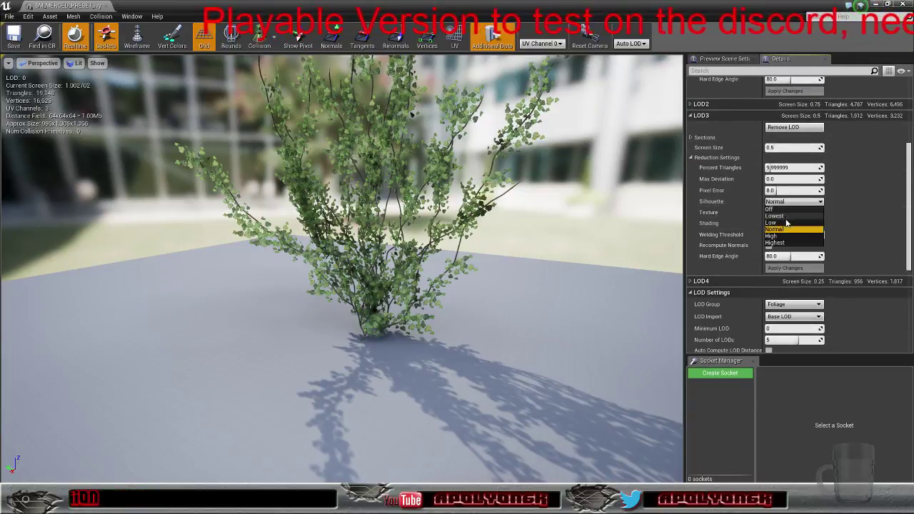
pyautogui.click(788, 216)
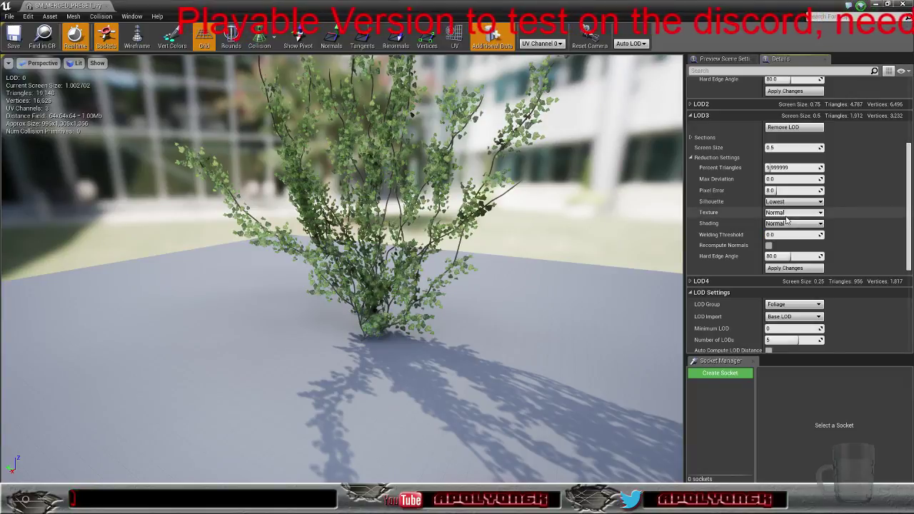
pyautogui.click(786, 214)
pyautogui.click(785, 227)
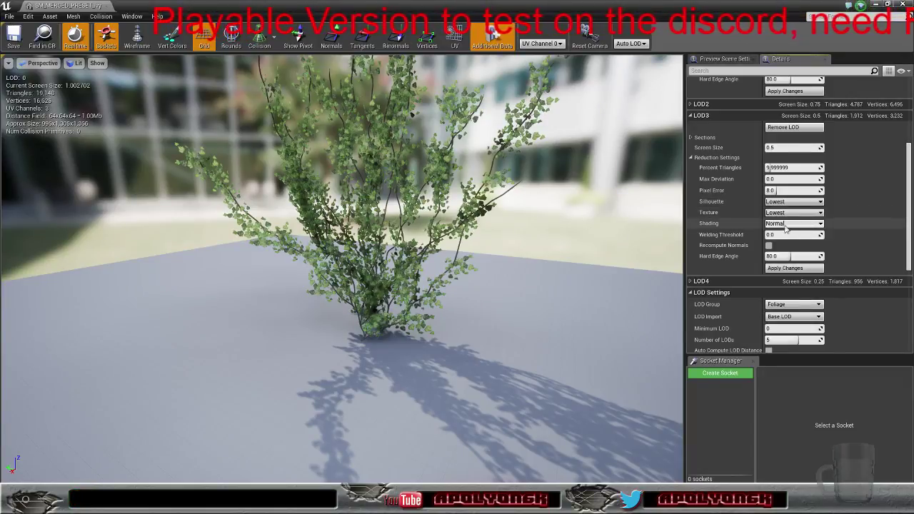
pyautogui.click(786, 223)
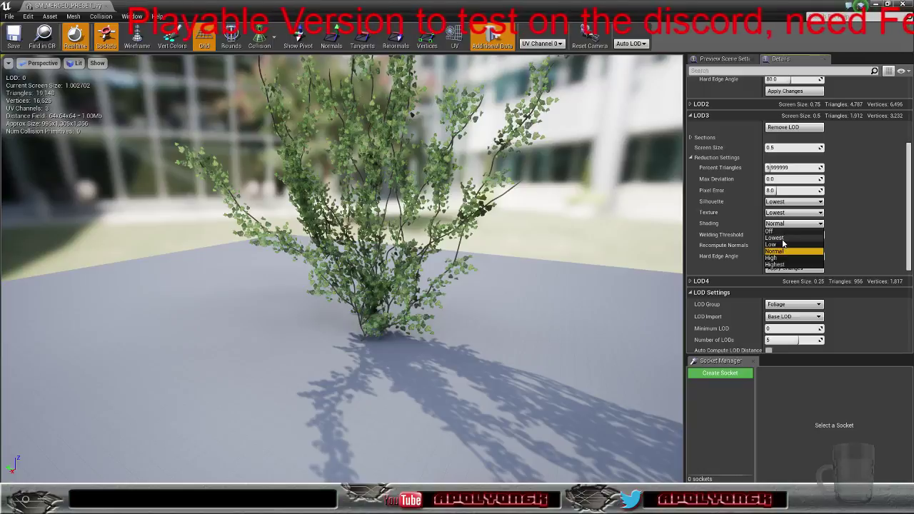
pyautogui.click(781, 242)
pyautogui.click(693, 115)
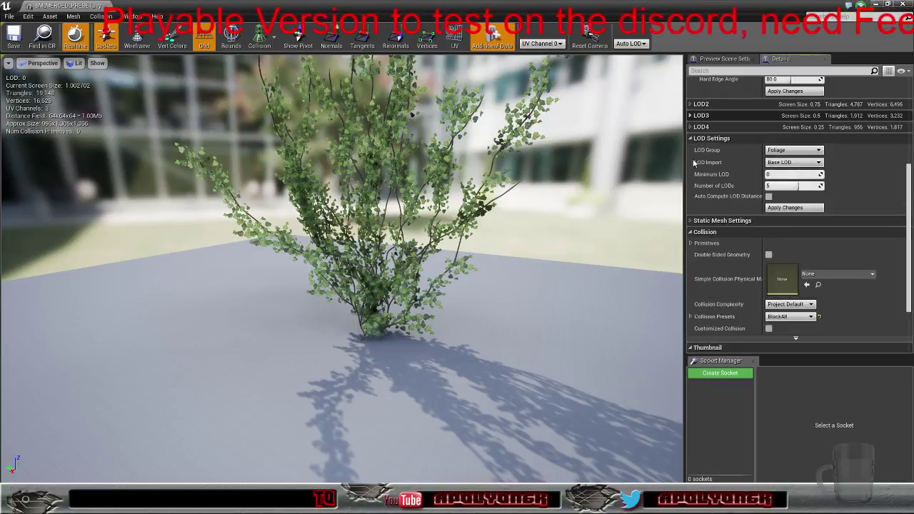
# Set LOD4's Silhouette, Texture and Shading reduction settings to Off and apply the changes
pyautogui.click(693, 126)
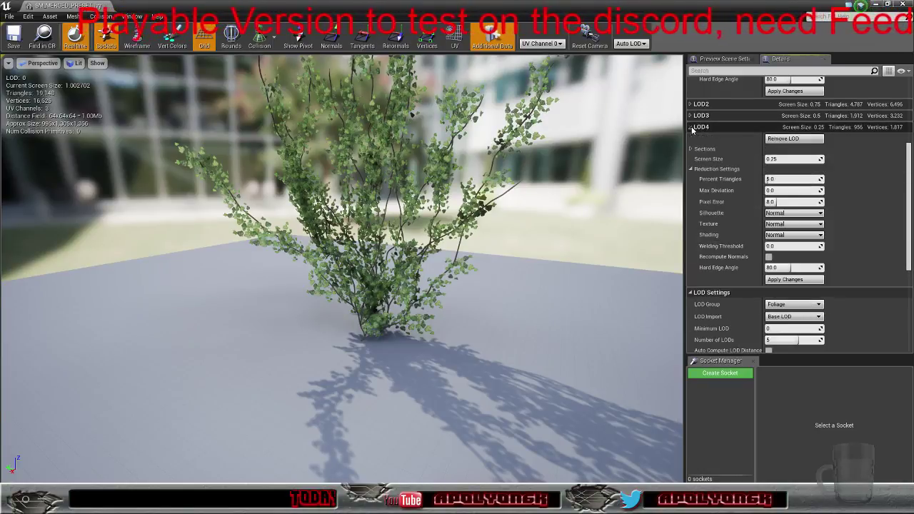
pyautogui.click(788, 214)
pyautogui.click(785, 224)
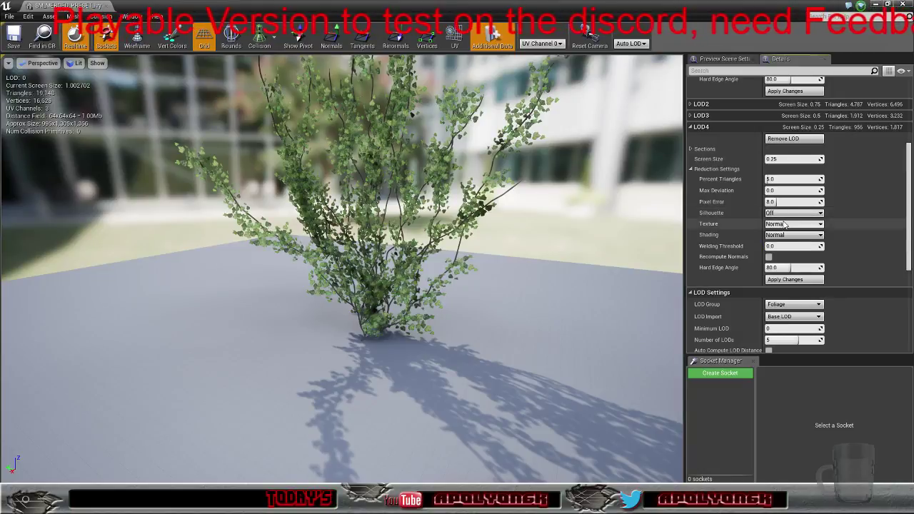
pyautogui.click(783, 226)
pyautogui.click(776, 238)
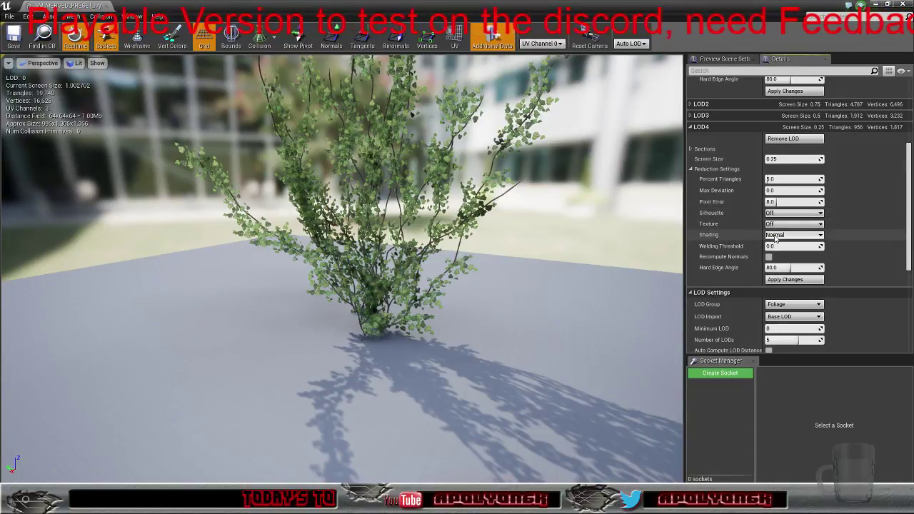
pyautogui.click(776, 235)
pyautogui.click(778, 247)
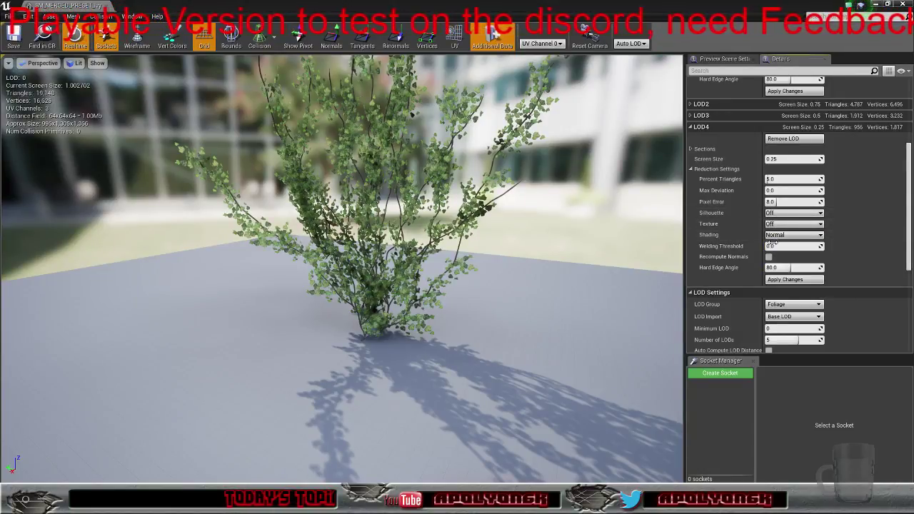
pyautogui.click(793, 280)
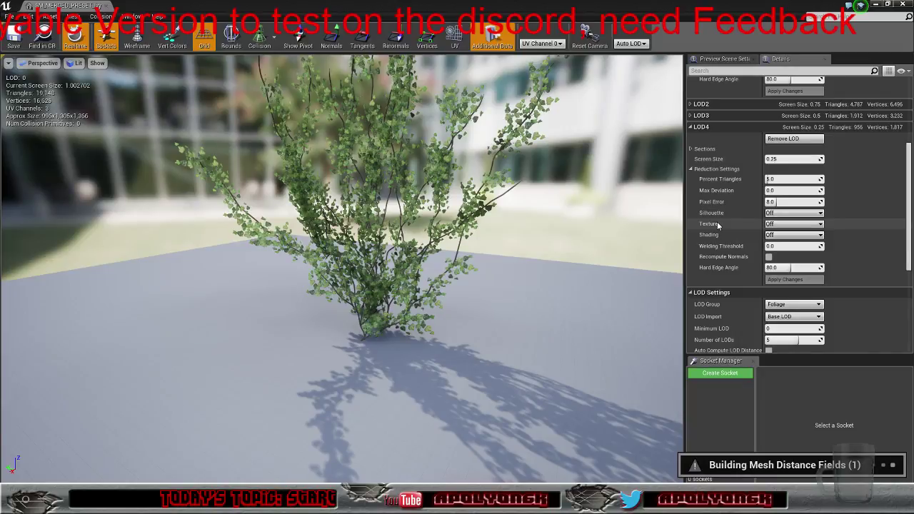
# Check the ivy's LOD switching and appearance while backing away to a far distance
pyautogui.moveTo(557, 271); pyautogui.dragTo(557, 223, button='right')
pyautogui.press('s')
pyautogui.press('s')
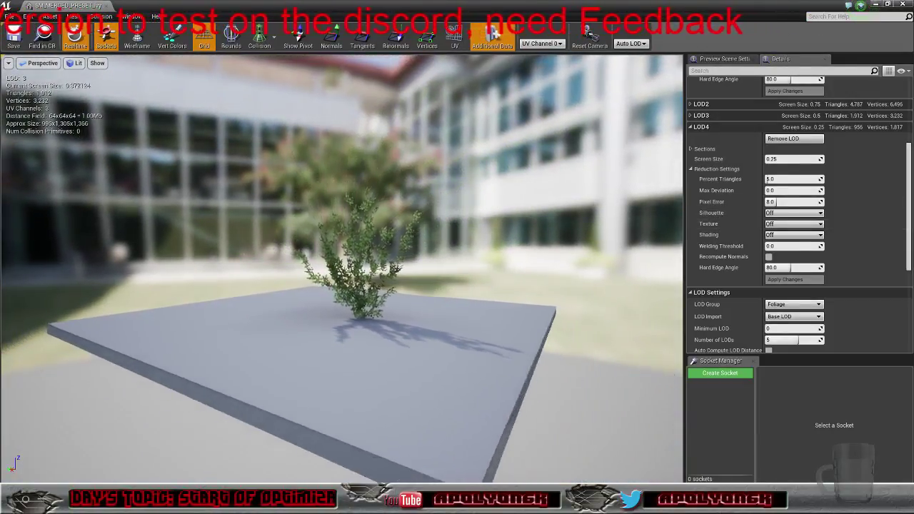
pyautogui.press('s')
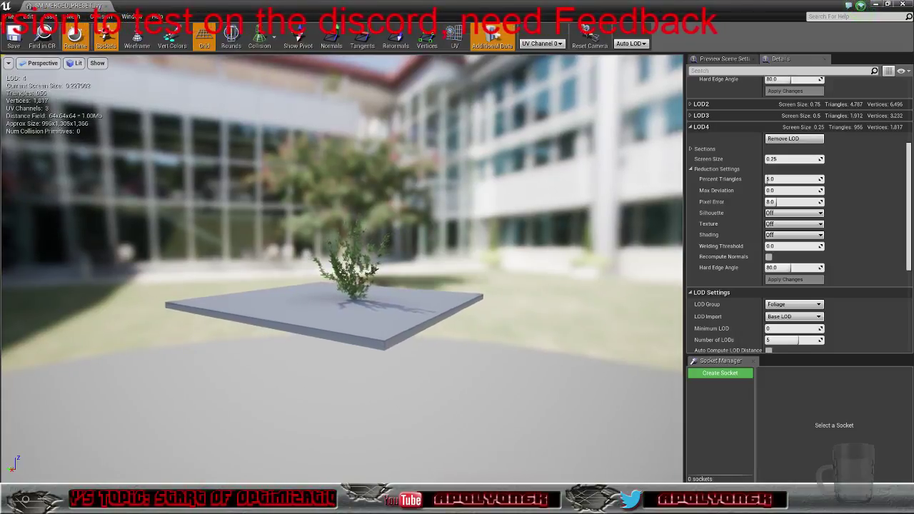
pyautogui.press('s')
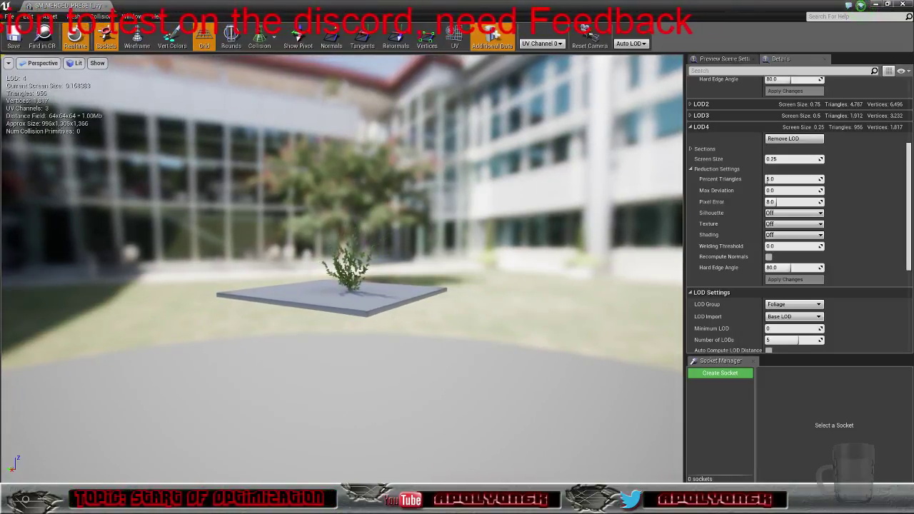
pyautogui.moveTo(335, 299); pyautogui.dragTo(336, 306)
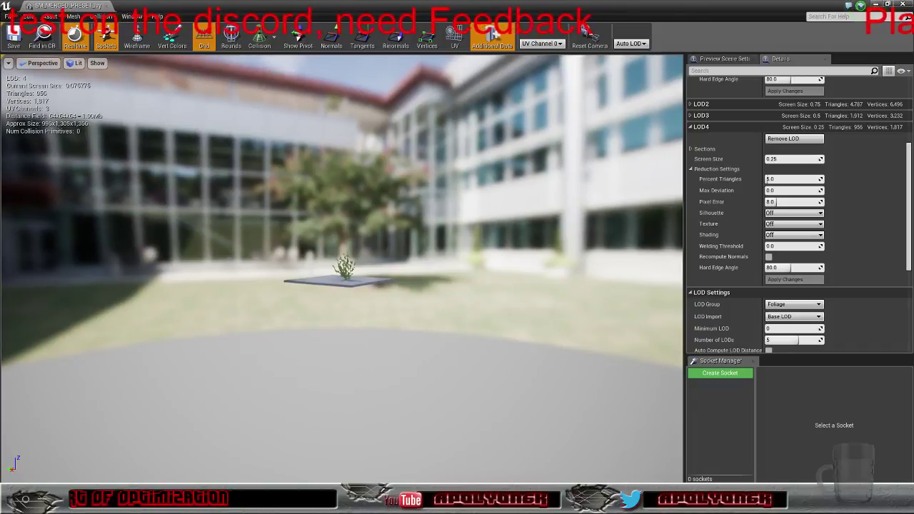
pyautogui.moveTo(335, 306); pyautogui.dragTo(300, 320, button='right')
pyautogui.moveTo(336, 309); pyautogui.dragTo(331, 307)
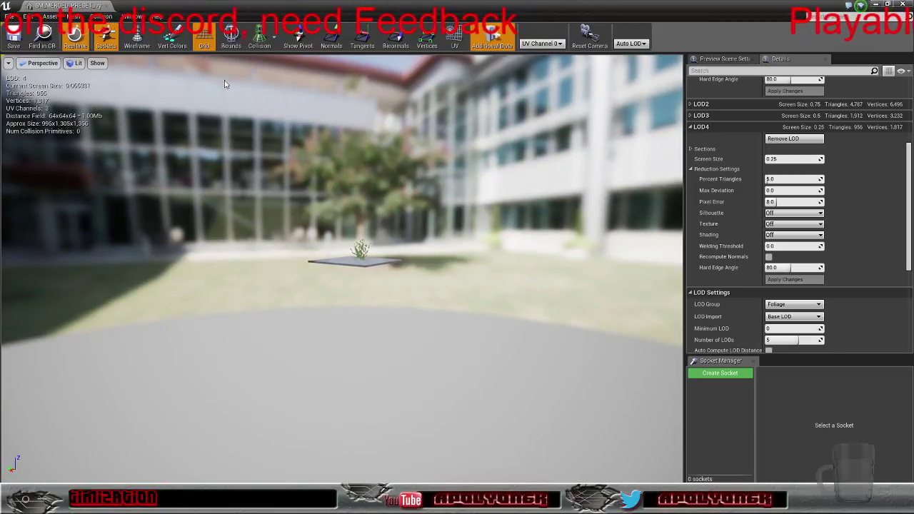
# Save the merged ivy mesh, close its editor and the Merge Actors window, and return to the level
pyautogui.click(16, 37)
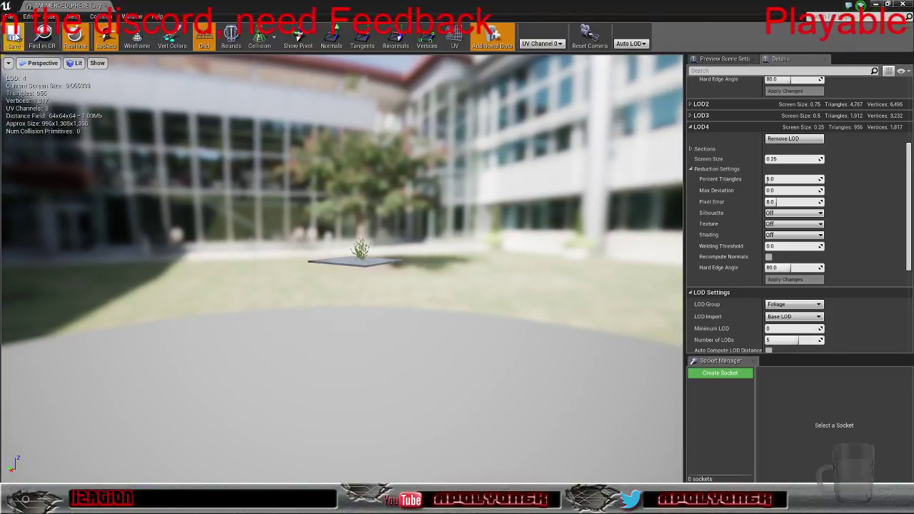
pyautogui.click(107, 8)
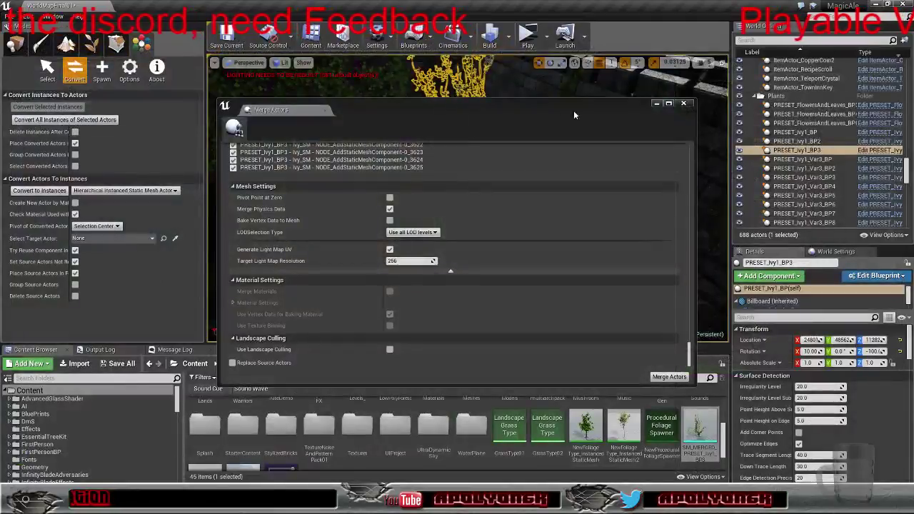
pyautogui.moveTo(468, 200); pyautogui.dragTo(557, 204, button='right')
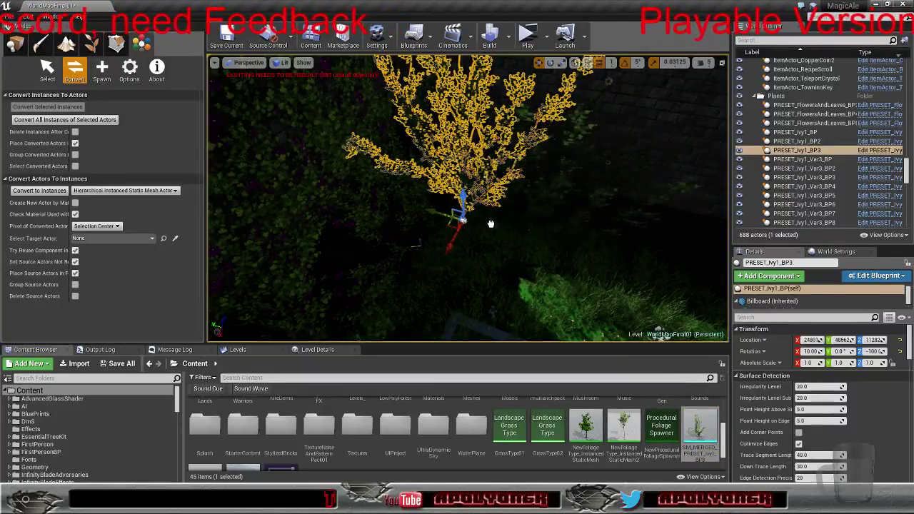
# Place the merged ivy mesh in the level beside the original, raise it to about Z 11809 and shift it to about Y 48900
pyautogui.moveTo(494, 221); pyautogui.dragTo(495, 222)
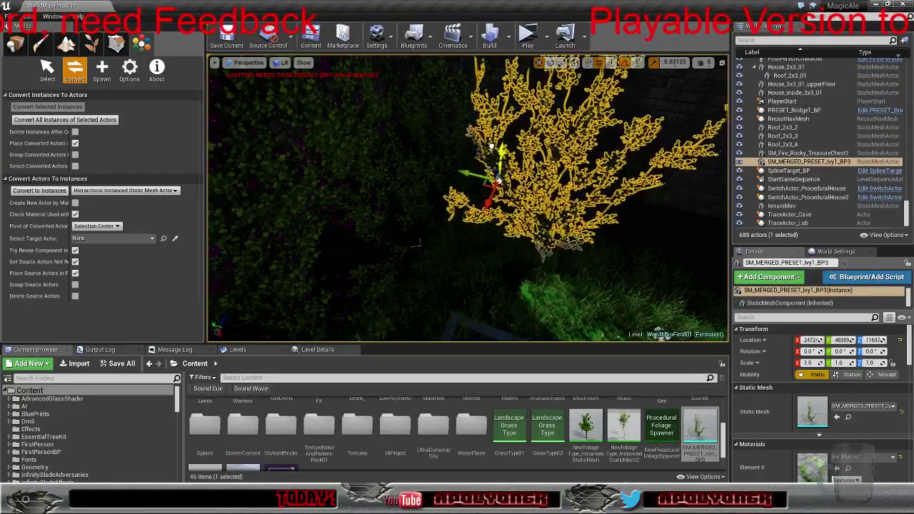
pyautogui.moveTo(494, 166); pyautogui.dragTo(488, 116)
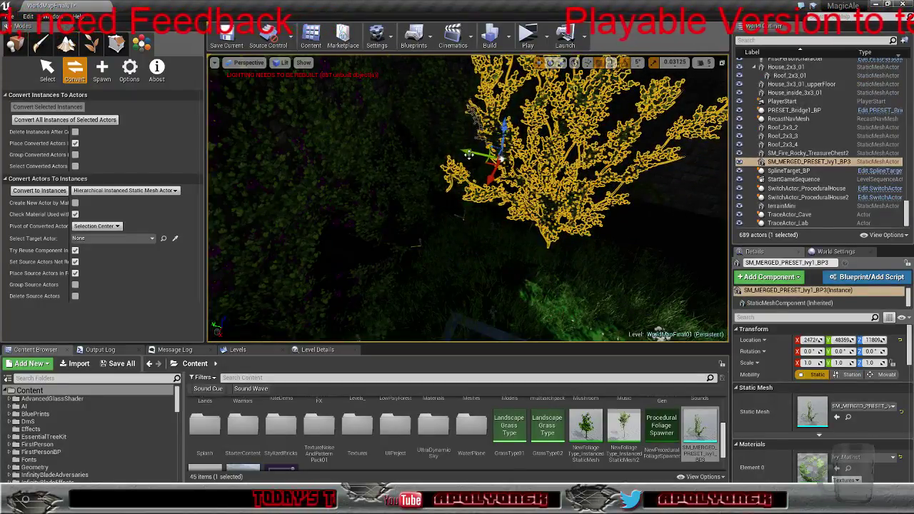
pyautogui.moveTo(493, 168)
pyautogui.mouseDown(button='right')
pyautogui.moveTo(498, 189)
pyautogui.moveTo(487, 200)
pyautogui.moveTo(500, 179)
pyautogui.moveTo(475, 165)
pyautogui.moveTo(500, 183)
pyautogui.mouseUp(button='right')
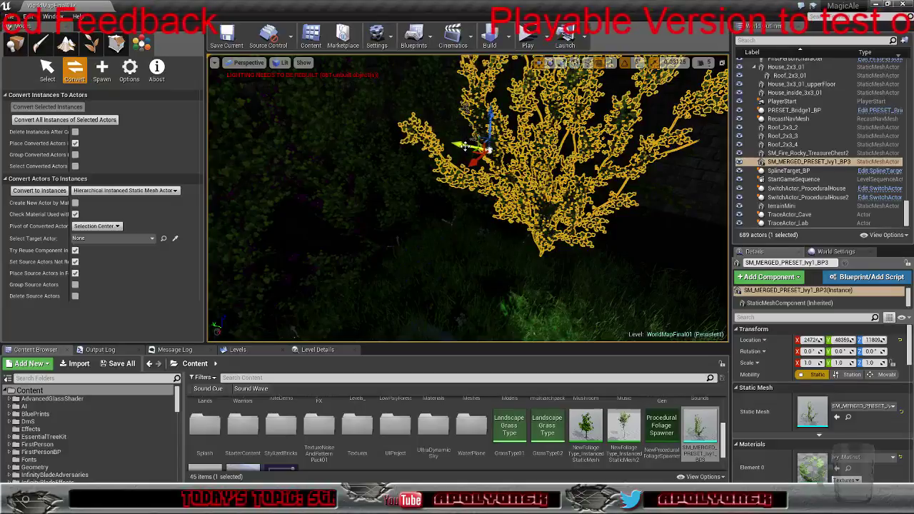
pyautogui.moveTo(461, 145); pyautogui.dragTo(396, 119)
pyautogui.moveTo(490, 139); pyautogui.dragTo(494, 116, button='right')
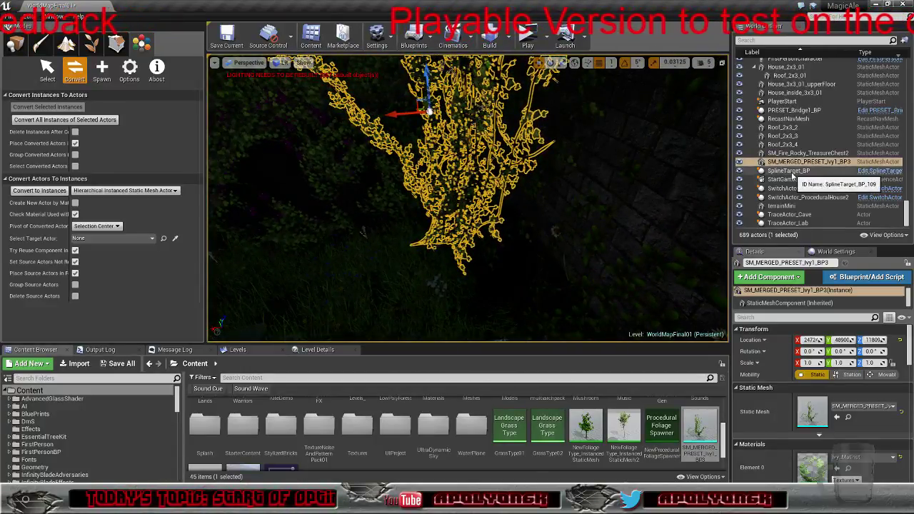
# Collapse the TeleportMarkers, VillagerWanderPoints, Sounds, Sights and RenderFX folders in the World Outliner
pyautogui.scroll(3, 793, 178)
pyautogui.scroll(5, 793, 177)
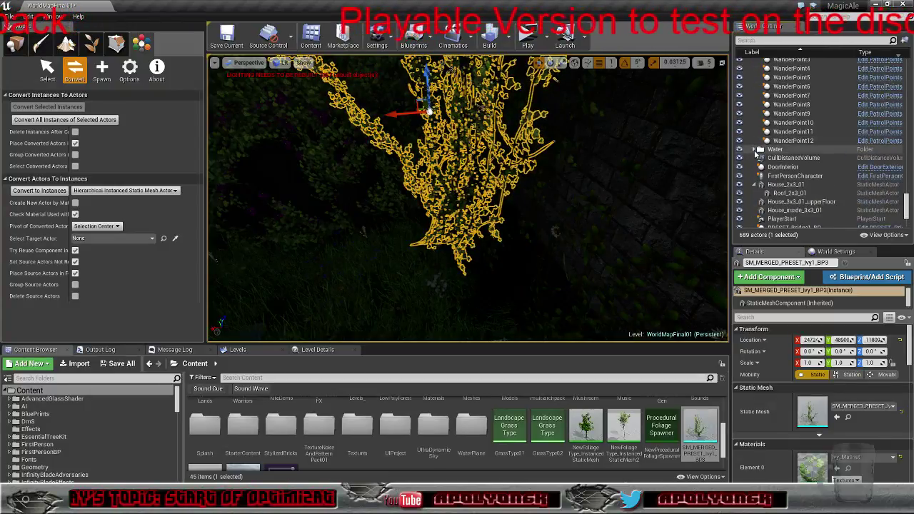
pyautogui.scroll(6, 757, 150)
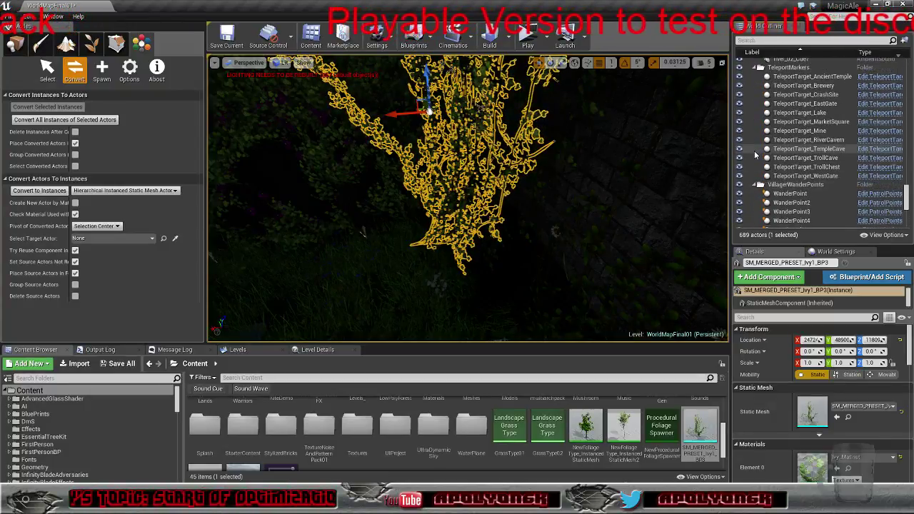
pyautogui.click(760, 68)
pyautogui.scroll(8, 756, 107)
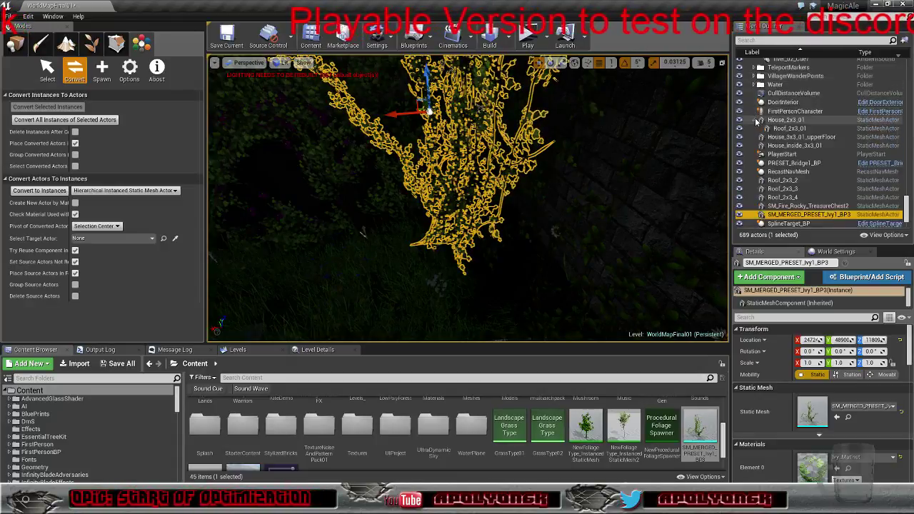
pyautogui.click(755, 164)
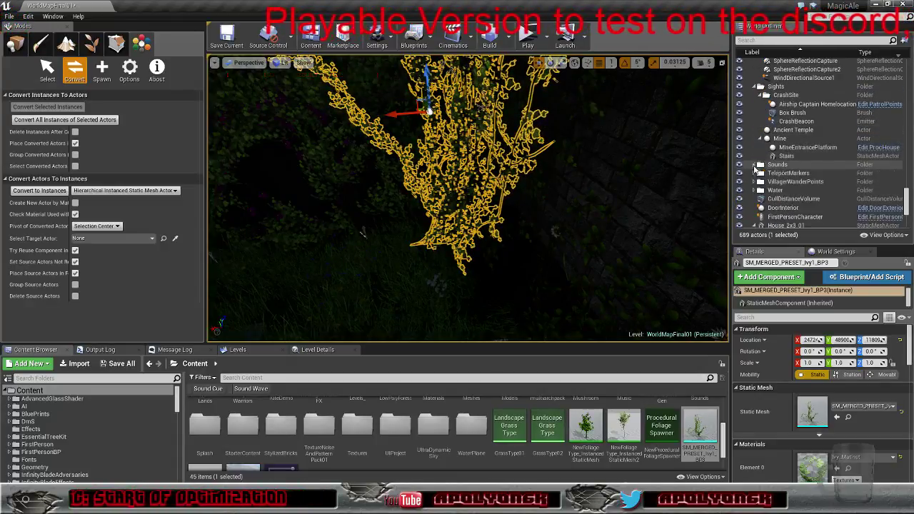
pyautogui.click(755, 87)
pyautogui.scroll(6, 757, 92)
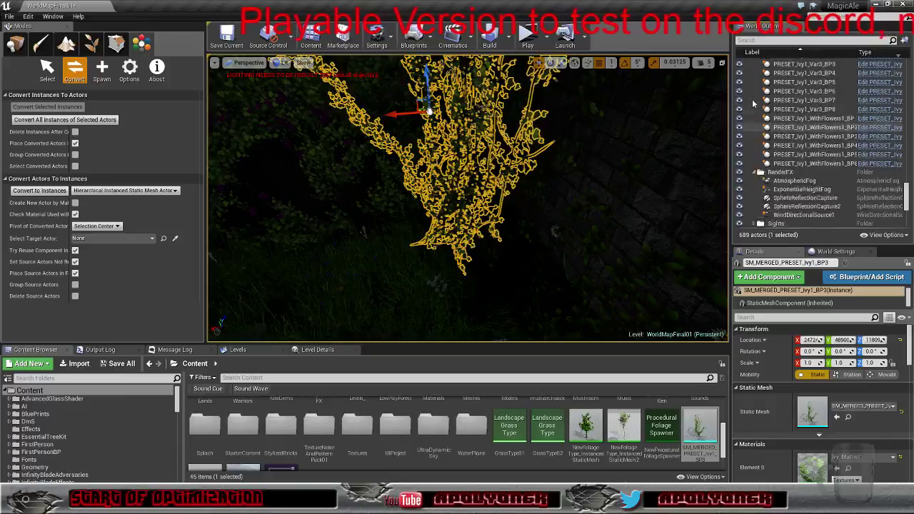
pyautogui.click(755, 188)
# Move SM_MERGED_PRESET_Ivy1_BP3 into the Plants folder of the World Outliner
pyautogui.scroll(-6, 801, 184)
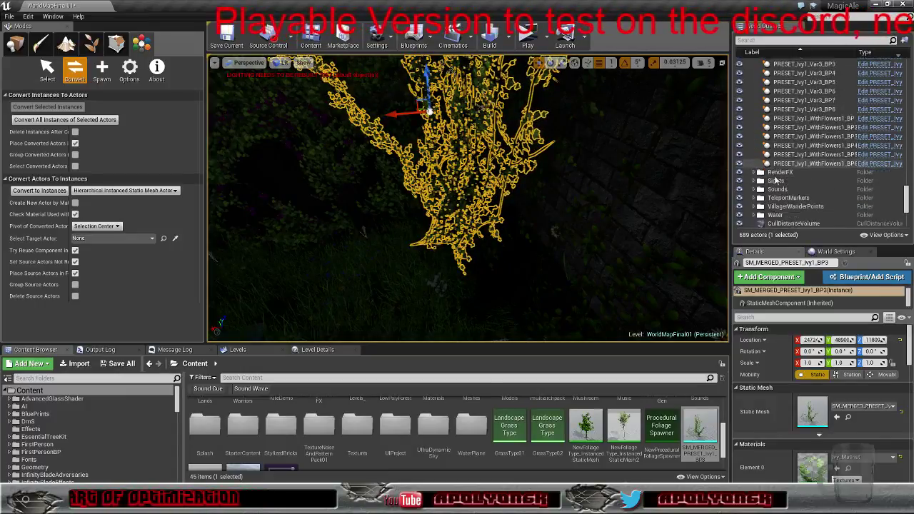
pyautogui.moveTo(809, 193); pyautogui.dragTo(780, 91)
pyautogui.scroll(12, 810, 139)
pyautogui.scroll(2, 810, 138)
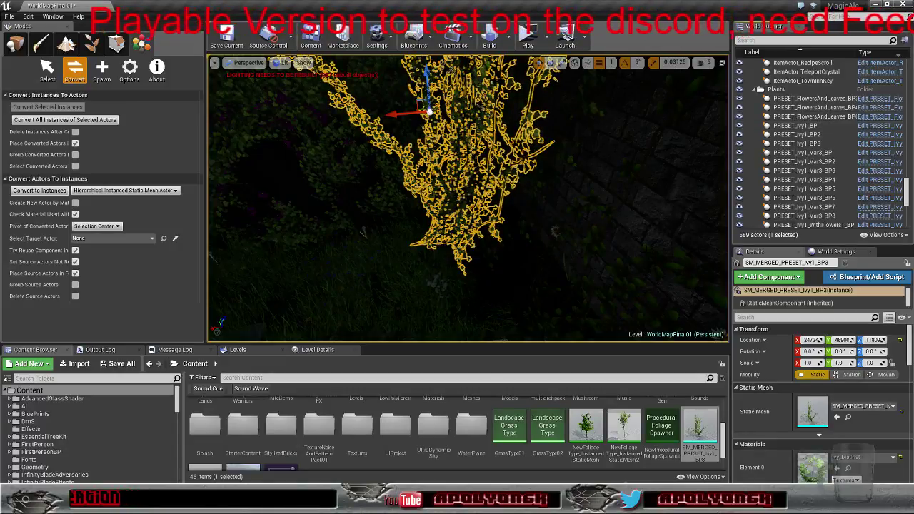
# Open the Levels list and make the World Outliner show each actor's Level to compare the plants' levels
pyautogui.click(242, 351)
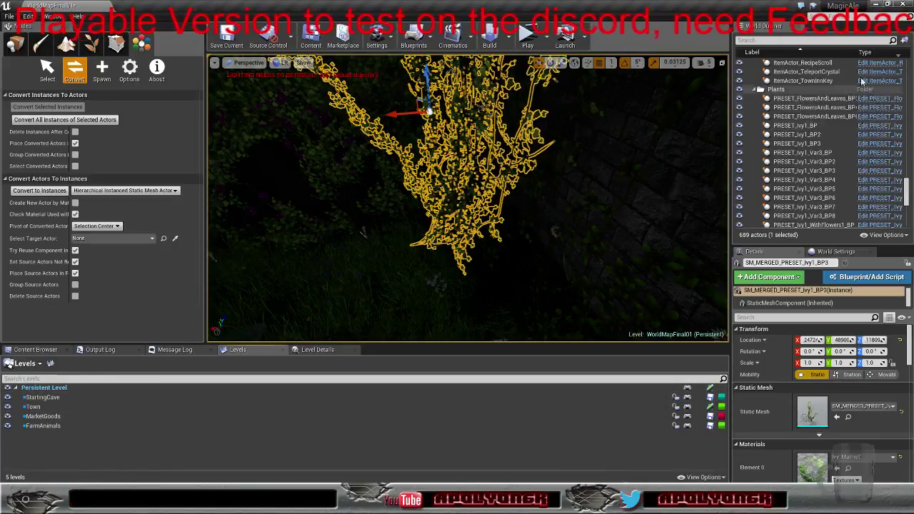
pyautogui.click(899, 57)
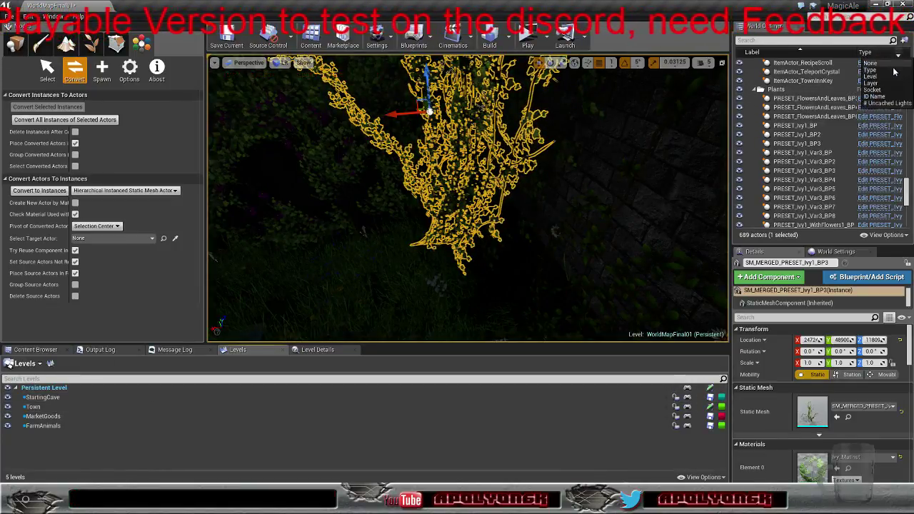
pyautogui.click(886, 76)
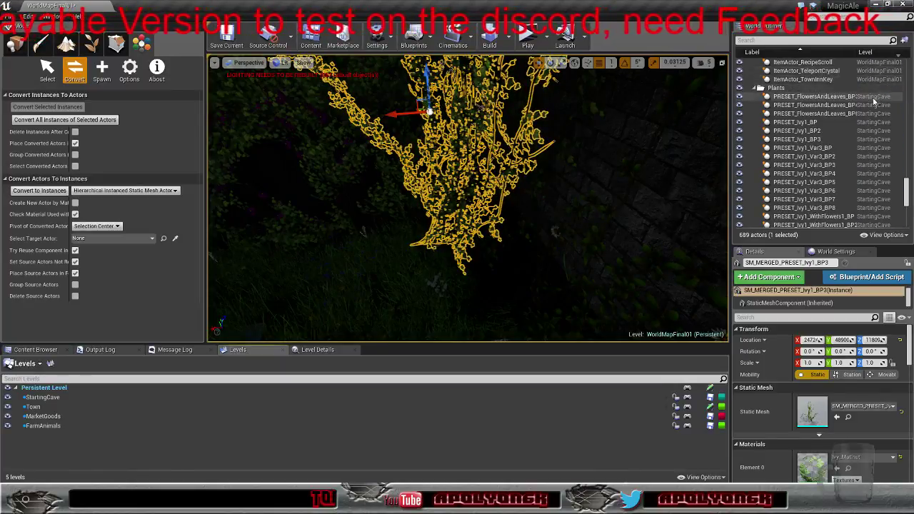
pyautogui.scroll(-3, 839, 133)
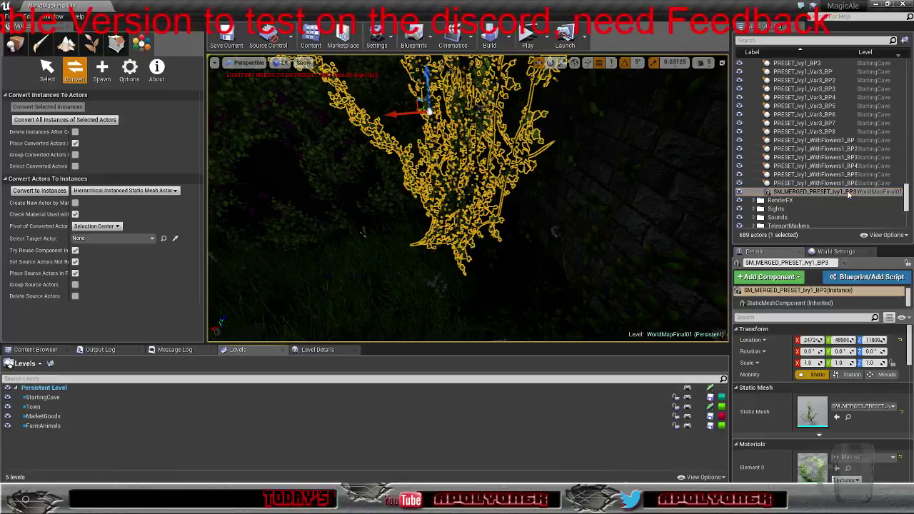
# Select PRESET_Ivy1_WithFlowers1_BP3 and inspect the ivy cluster along the stone wall
pyautogui.click(840, 157)
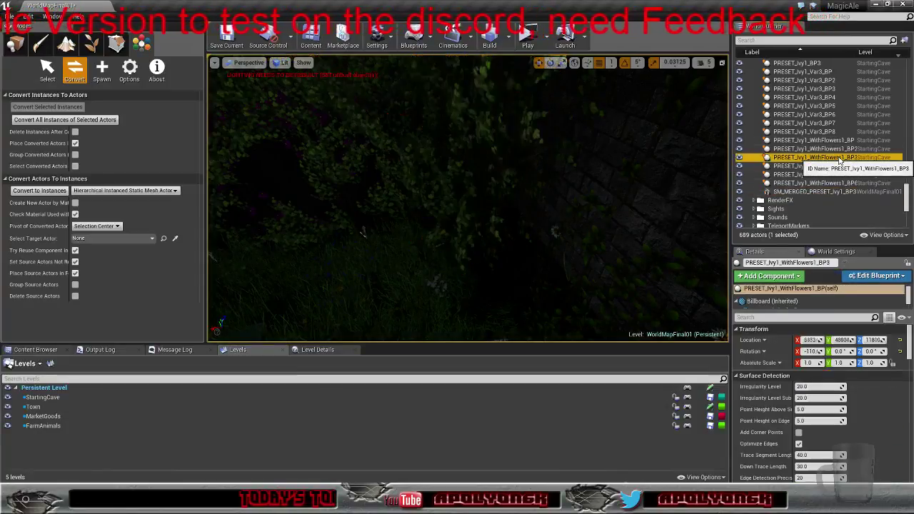
pyautogui.doubleClick(840, 157)
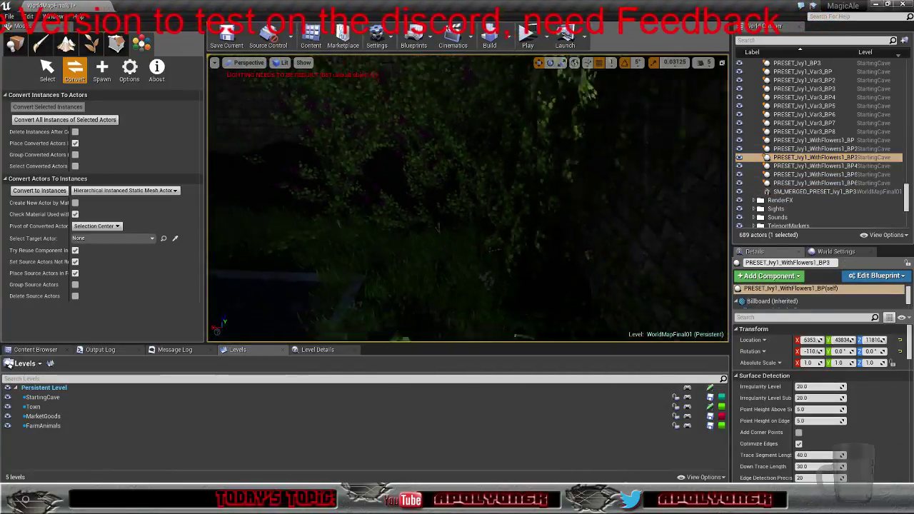
pyautogui.moveTo(468, 198); pyautogui.dragTo(430, 213, button='right')
pyautogui.press('w')
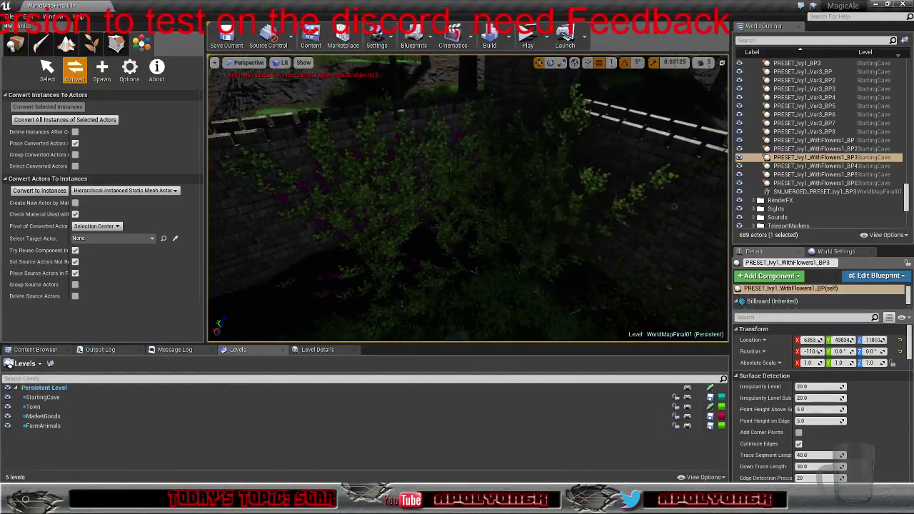
# Select PRESET_Ivy1_WithFlowers1_BP5 and BP6, PRESET_Ivy1_BP2 and the nearby FlowersAndLeaves plant on the town wall, and move them to the persistent level
pyautogui.click(445, 173)
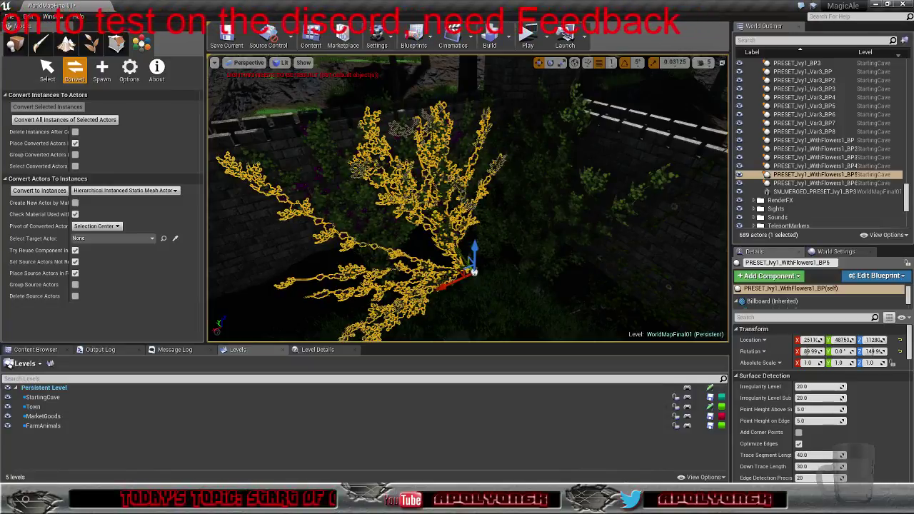
pyautogui.keyDown('ctrl'); pyautogui.click(369, 211); pyautogui.keyUp('ctrl')
pyautogui.keyDown('ctrl'); pyautogui.click(519, 274); pyautogui.keyUp('ctrl')
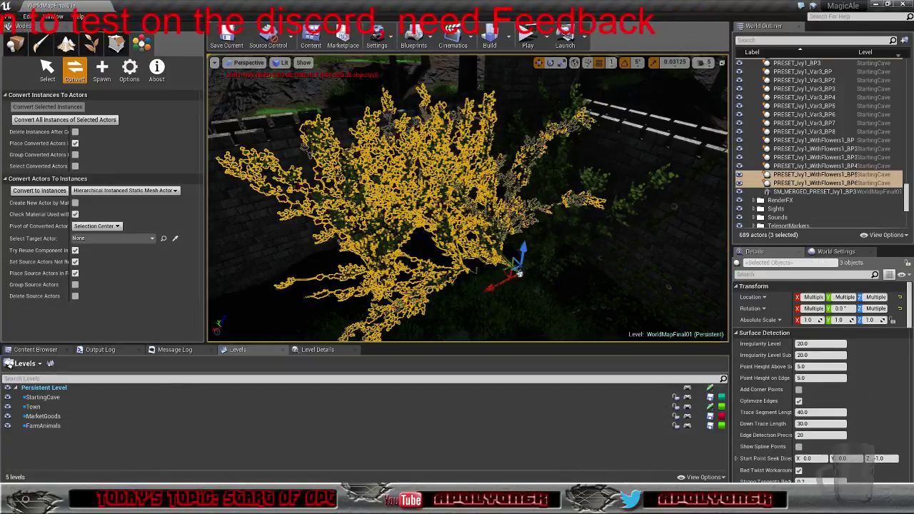
pyautogui.keyDown('ctrl'); pyautogui.click(555, 173); pyautogui.keyUp('ctrl')
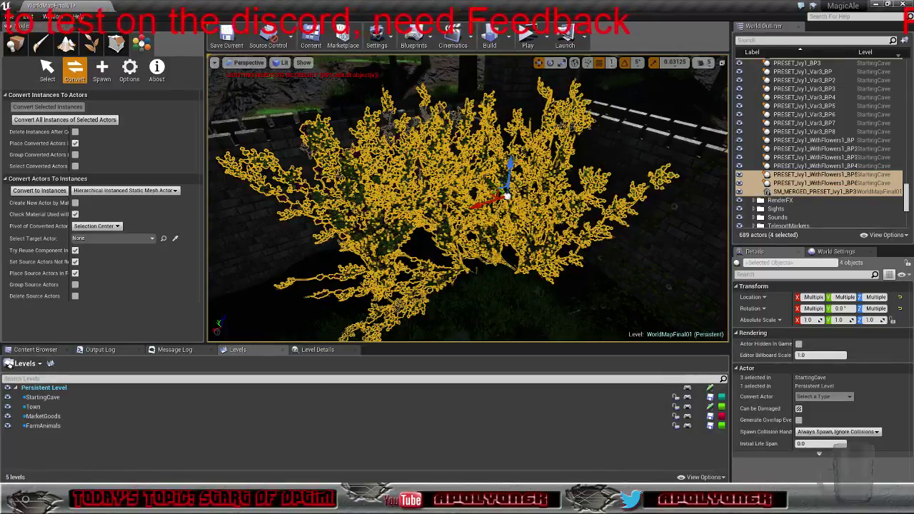
pyautogui.keyDown('ctrl'); pyautogui.click(621, 287); pyautogui.keyUp('ctrl')
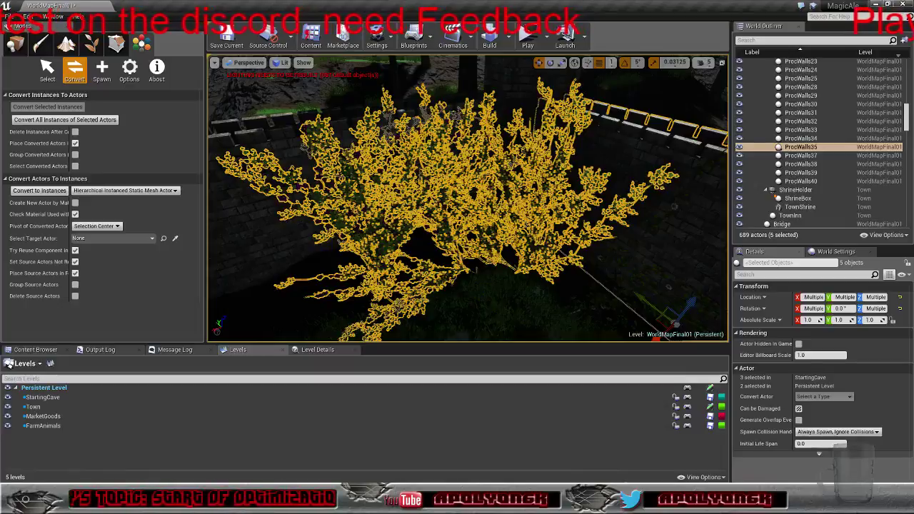
pyautogui.keyDown('ctrl'); pyautogui.click(597, 304); pyautogui.keyUp('ctrl')
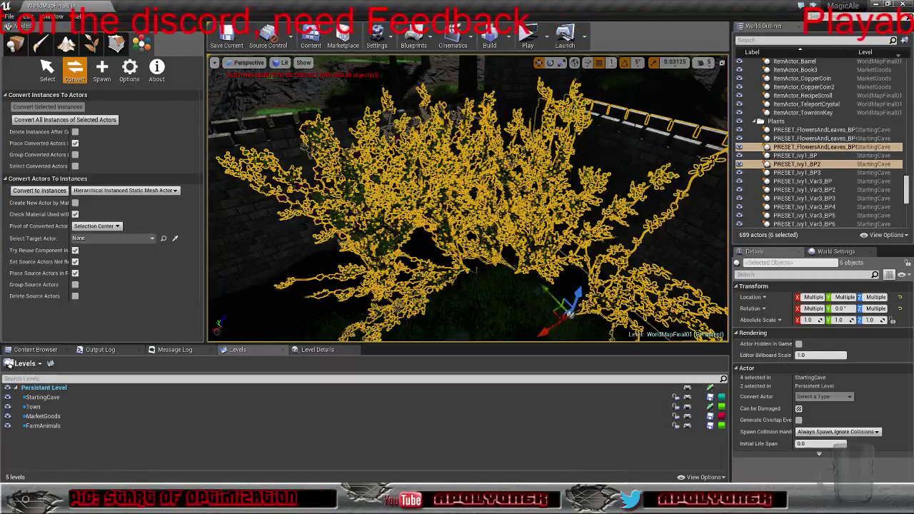
pyautogui.keyDown('ctrl'); pyautogui.click(618, 293); pyautogui.keyUp('ctrl')
pyautogui.moveTo(618, 303); pyautogui.dragTo(654, 332, button='right')
pyautogui.moveTo(530, 273); pyautogui.dragTo(597, 308, button='right')
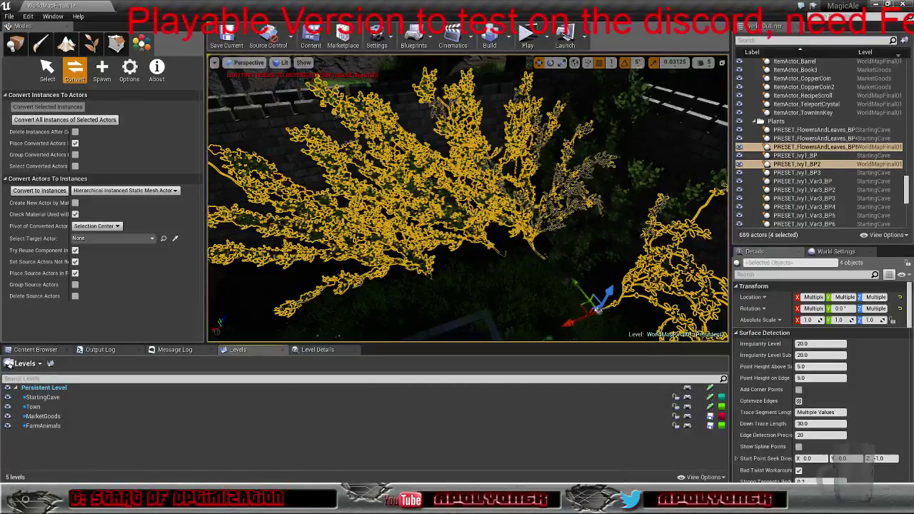
# Delete the four selected ivy and flower plants from the town wall behind the blue-roofed house
pyautogui.moveTo(515, 279); pyautogui.dragTo(507, 250, button='right')
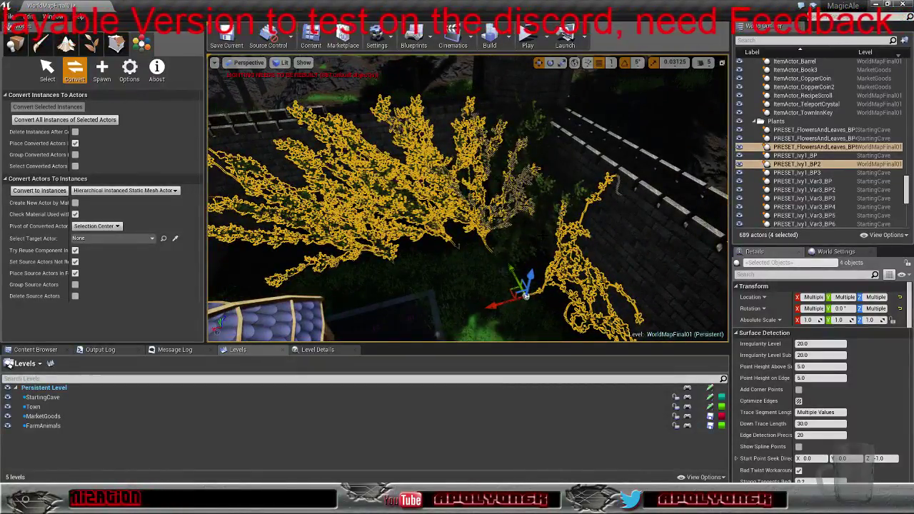
pyautogui.moveTo(468, 200); pyautogui.dragTo(400, 168, button='right')
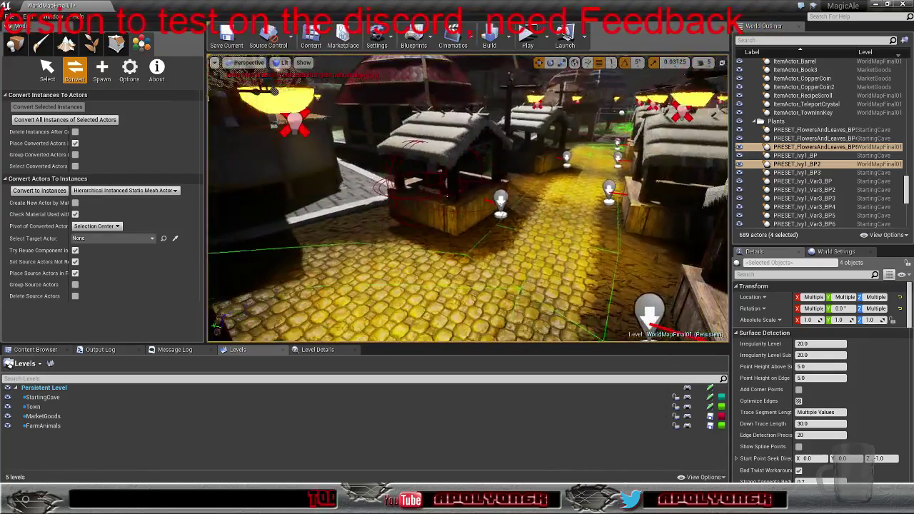
pyautogui.moveTo(468, 198); pyautogui.dragTo(472, 240, button='right')
pyautogui.moveTo(268, 338); pyautogui.dragTo(268, 338, button='right')
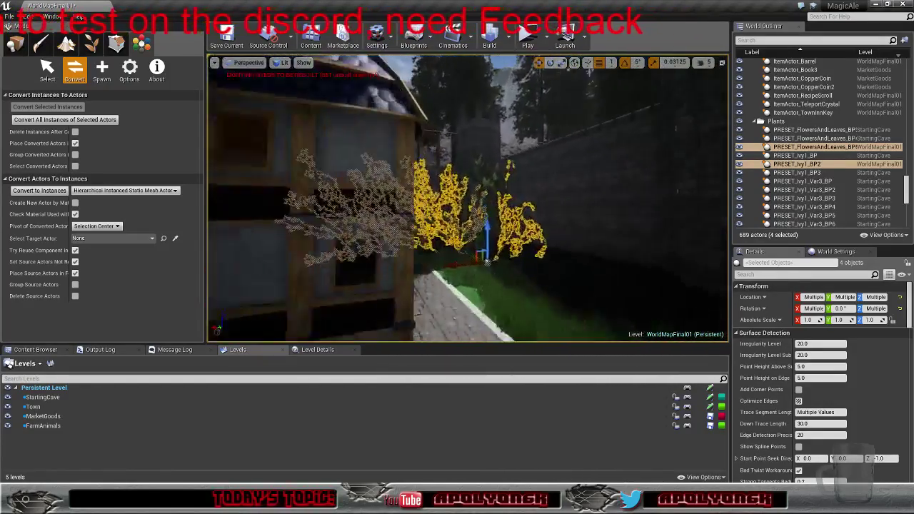
pyautogui.moveTo(268, 337); pyautogui.dragTo(268, 337, button='right')
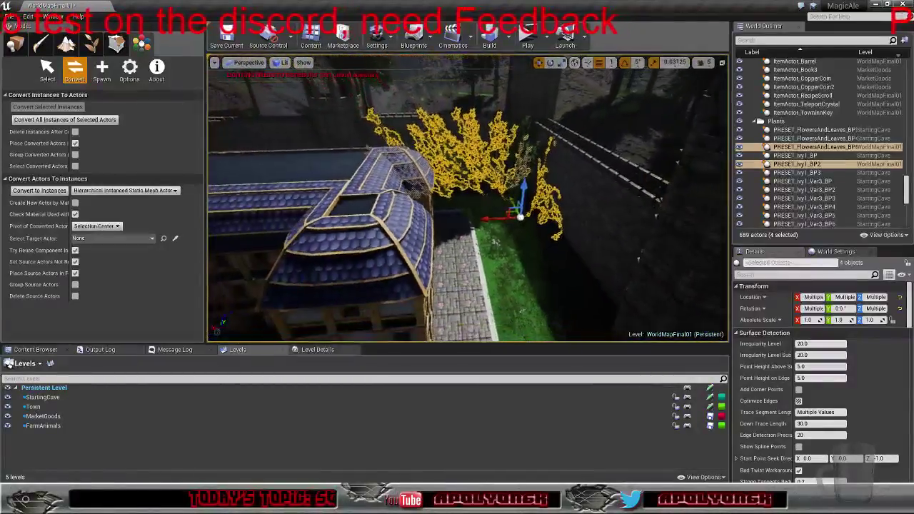
pyautogui.moveTo(468, 199)
pyautogui.mouseDown(button='right')
pyautogui.moveTo(465, 180)
pyautogui.moveTo(493, 175)
pyautogui.moveTo(463, 198)
pyautogui.mouseUp(button='right')
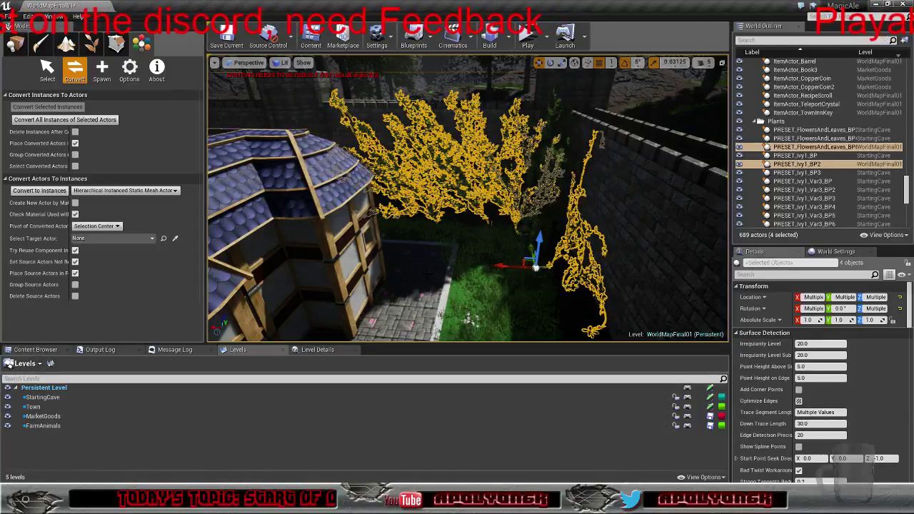
pyautogui.press('Delete')
# Delete SM_MERGED_PRESET_Ivy1_BP3 and the remaining original ivy plant from the corner of the town wall
pyautogui.click(540, 184)
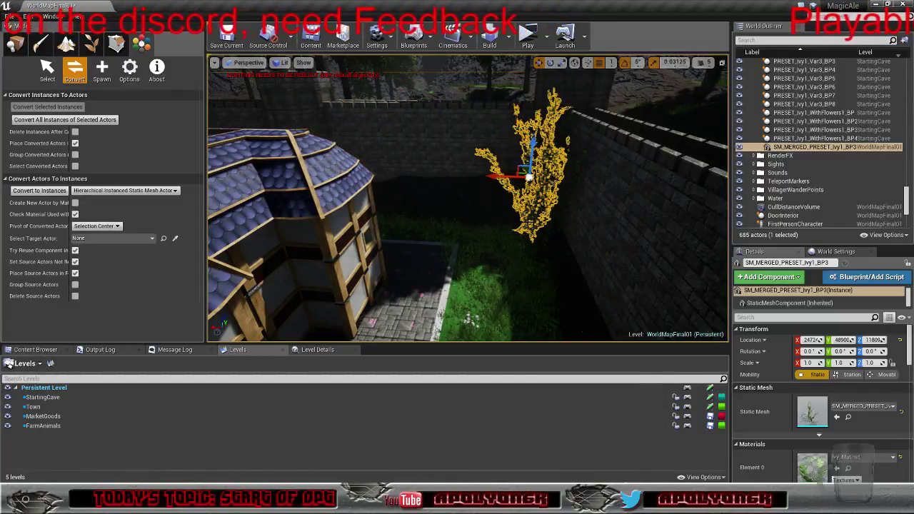
pyautogui.press('Delete')
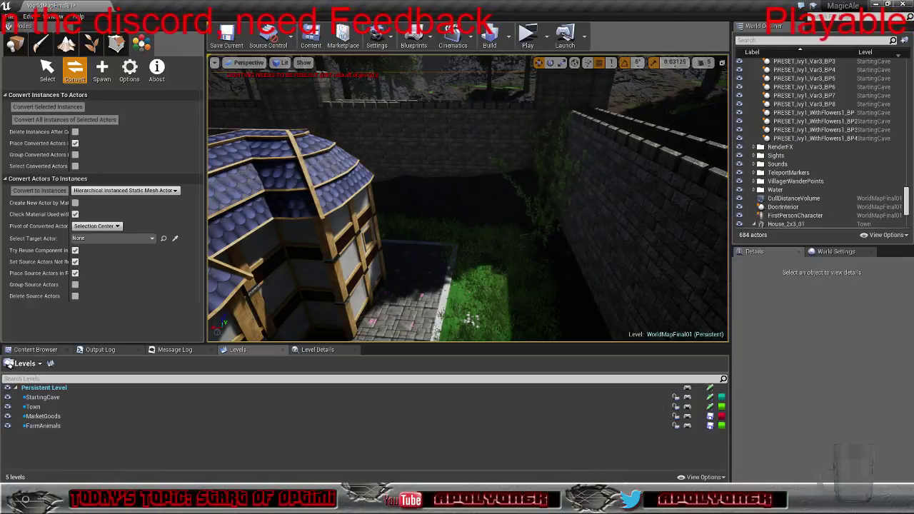
pyautogui.click(547, 179)
pyautogui.press('Delete')
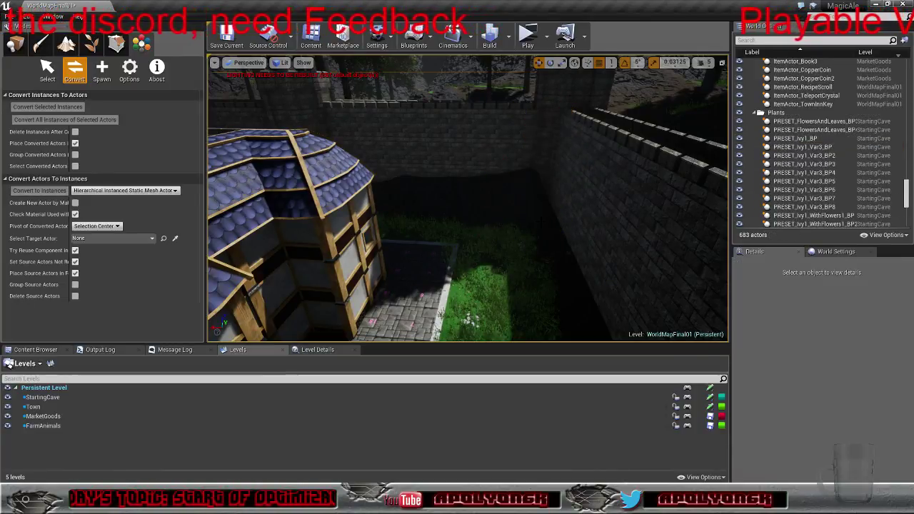
# Look over the cleared town walls and make StartingCave the current level
pyautogui.moveTo(546, 179); pyautogui.dragTo(557, 207, button='right')
pyautogui.moveTo(407, 230); pyautogui.dragTo(457, 229, button='right')
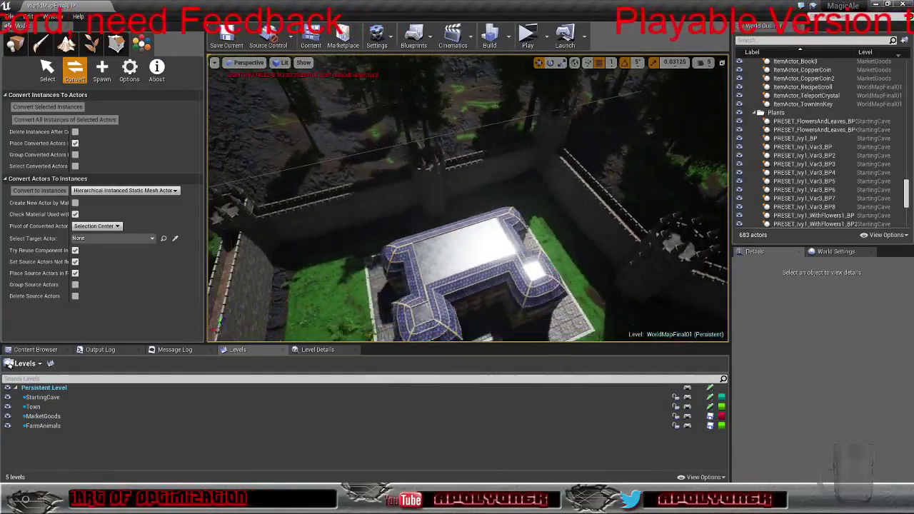
pyautogui.moveTo(468, 199); pyautogui.dragTo(568, 214, button='right')
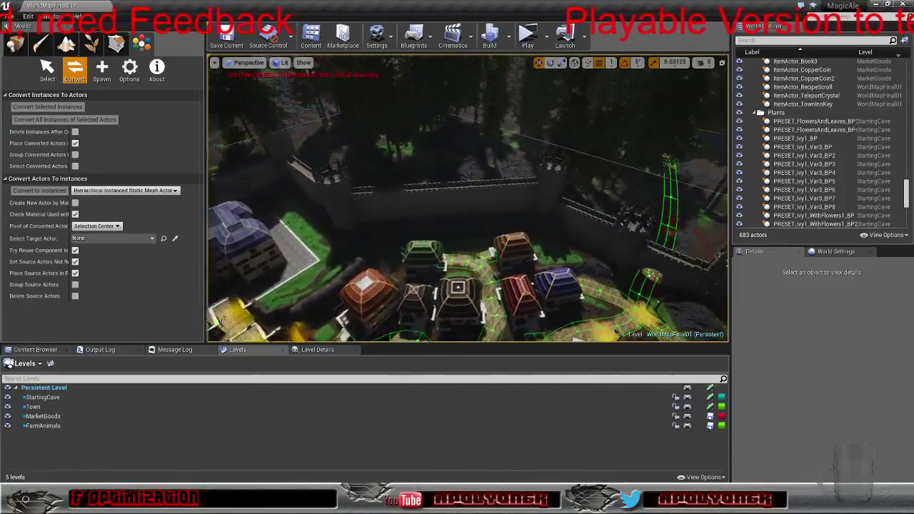
pyautogui.scroll(-4, 827, 179)
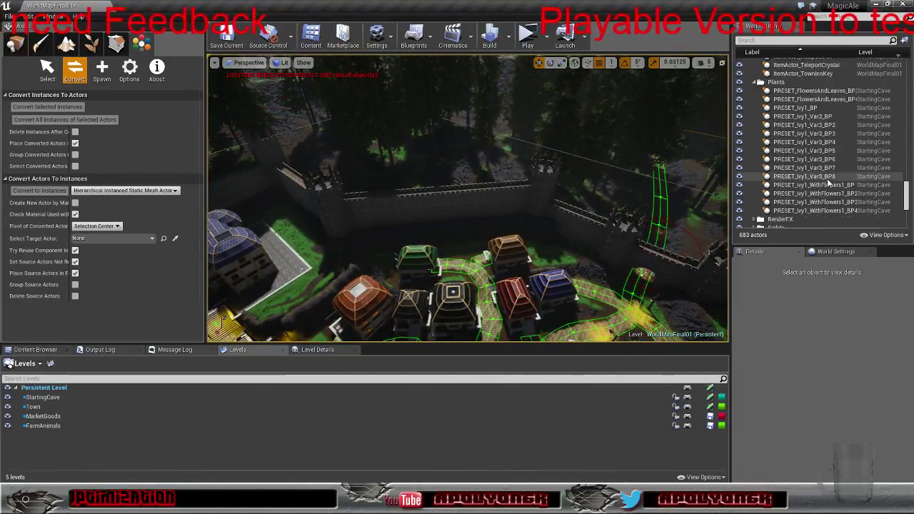
pyautogui.scroll(2, 828, 181)
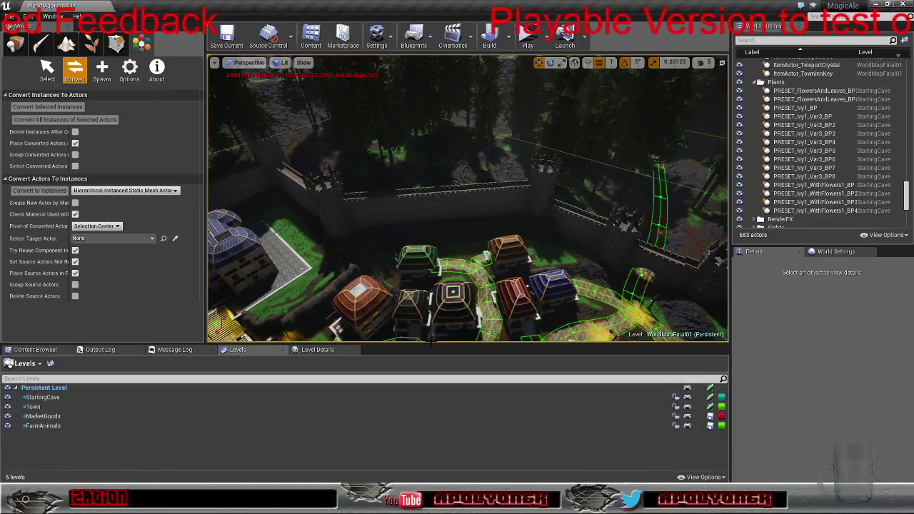
pyautogui.doubleClick(63, 398)
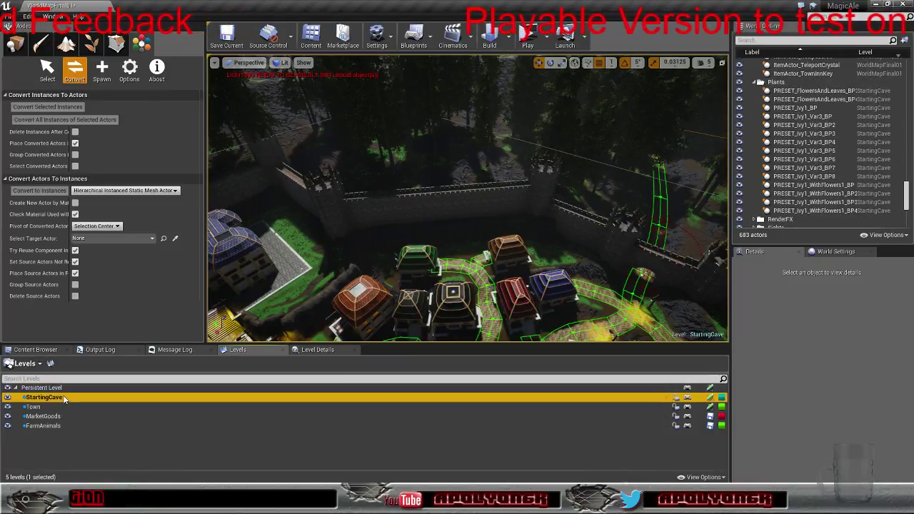
# Hide the Persistent Level, Town, MarketGoods and FarmAnimals so only StartingCave stays visible
pyautogui.click(7, 389)
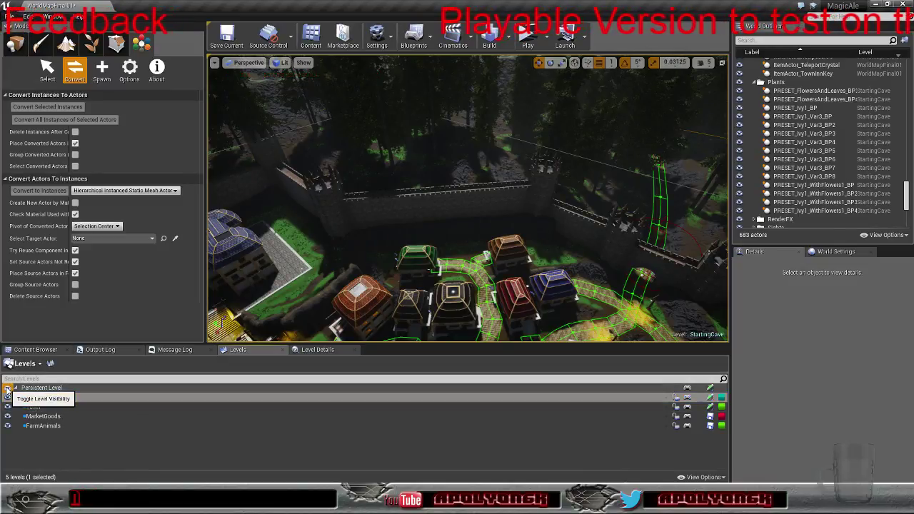
pyautogui.click(7, 389)
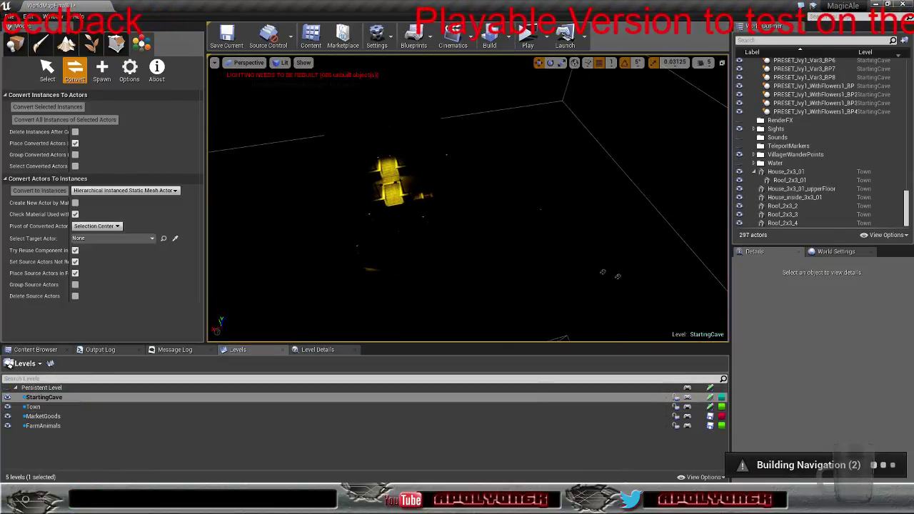
pyautogui.moveTo(443, 229); pyautogui.dragTo(486, 144, button='right')
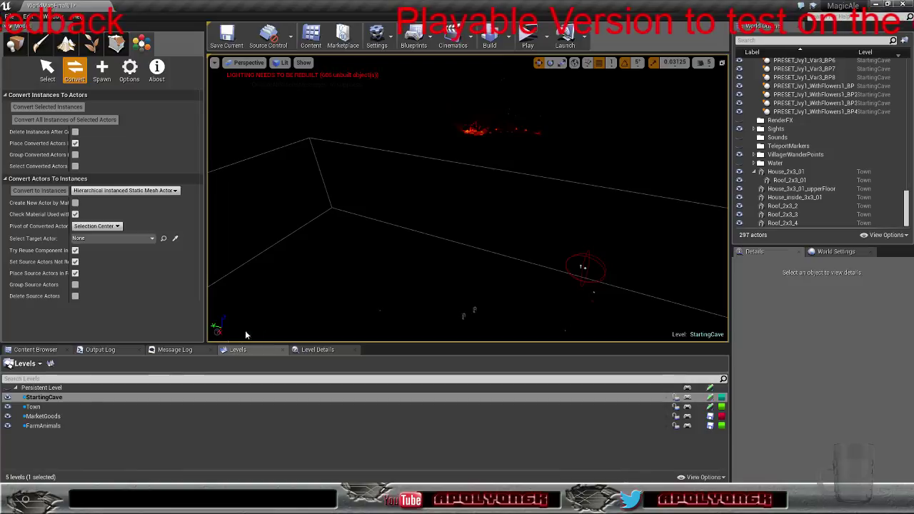
pyautogui.click(7, 406)
pyautogui.click(7, 416)
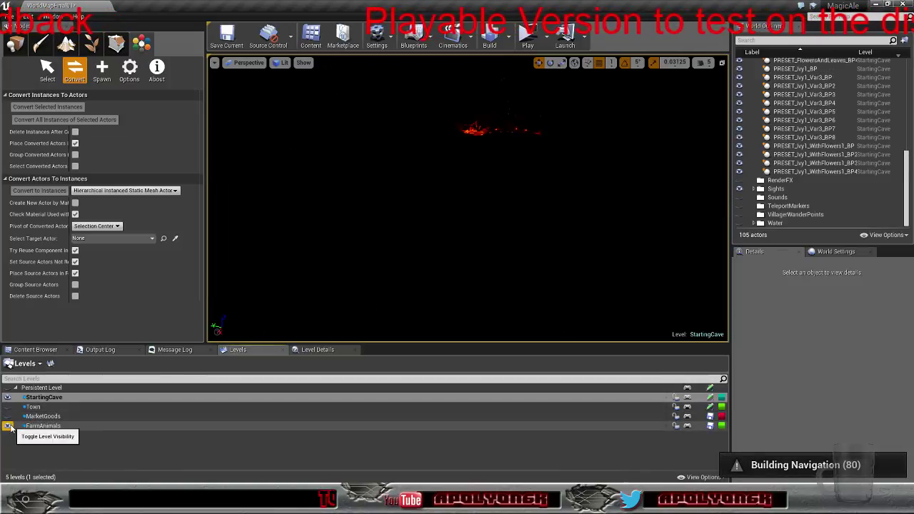
pyautogui.click(8, 426)
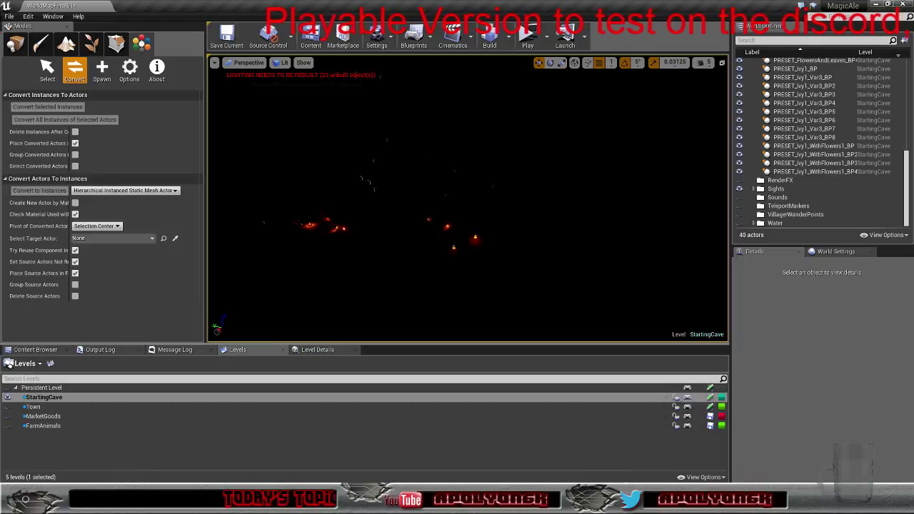
# Fly to the cave entrance and switch the viewport's view mode to Unlit
pyautogui.moveTo(467, 198); pyautogui.dragTo(375, 186, button='right')
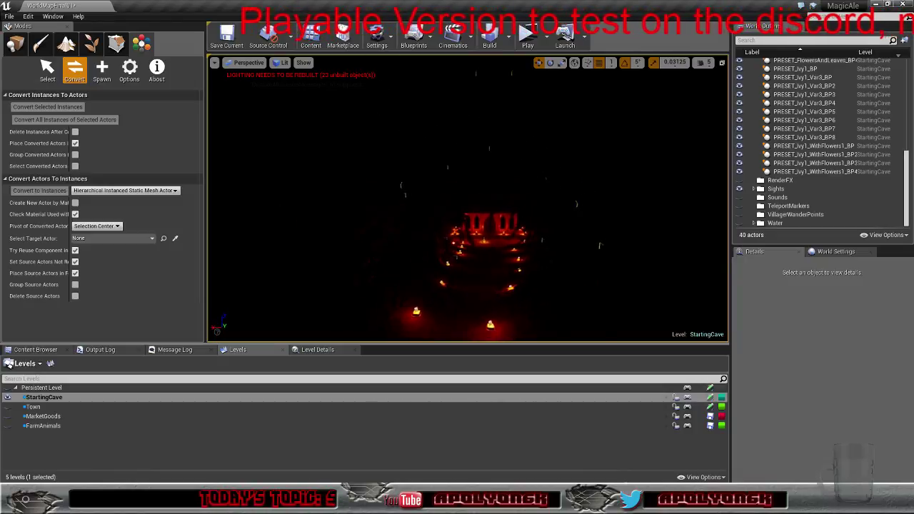
pyautogui.scroll(6, 600, 245)
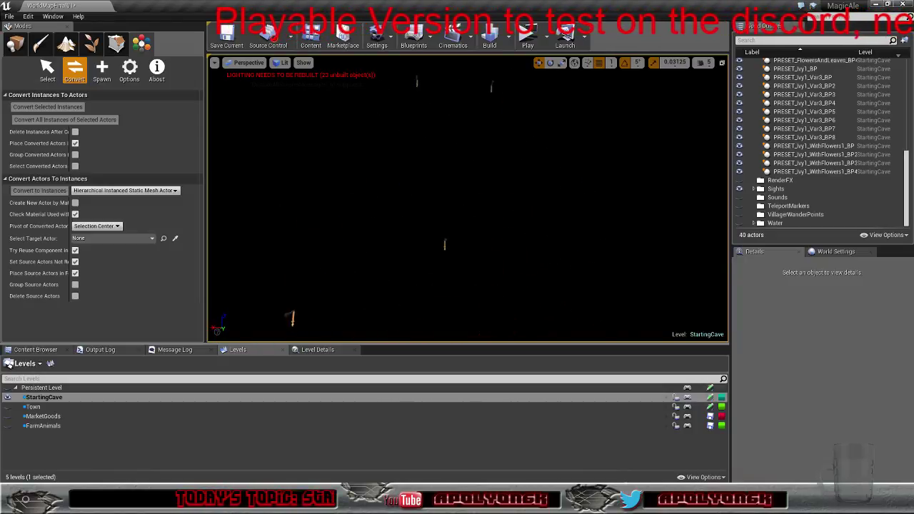
pyautogui.press('s')
pyautogui.moveTo(468, 199); pyautogui.dragTo(456, 240, button='right')
pyautogui.press('w')
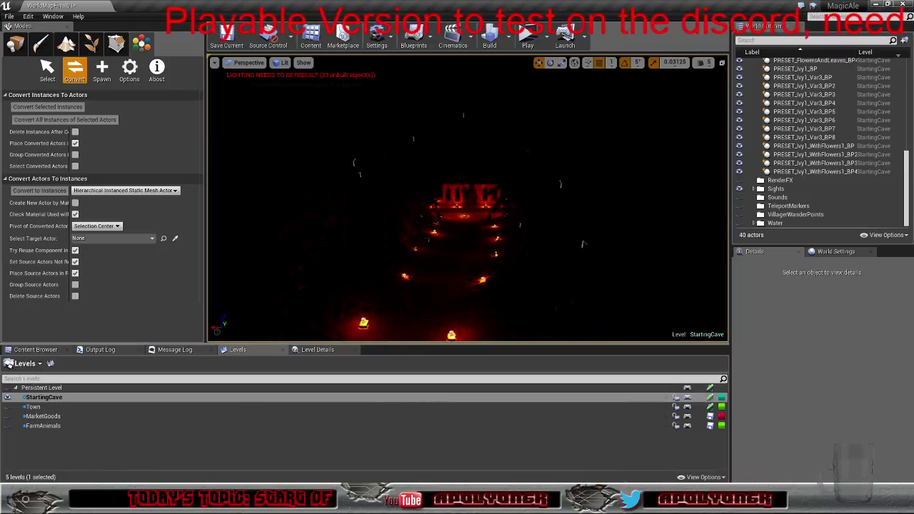
pyautogui.moveTo(316, 105); pyautogui.dragTo(314, 75, button='right')
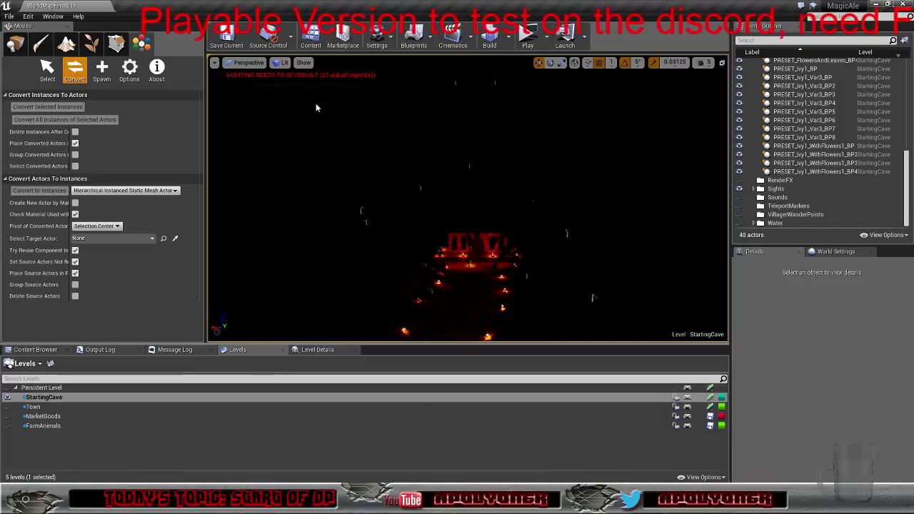
pyautogui.click(284, 62)
pyautogui.click(293, 93)
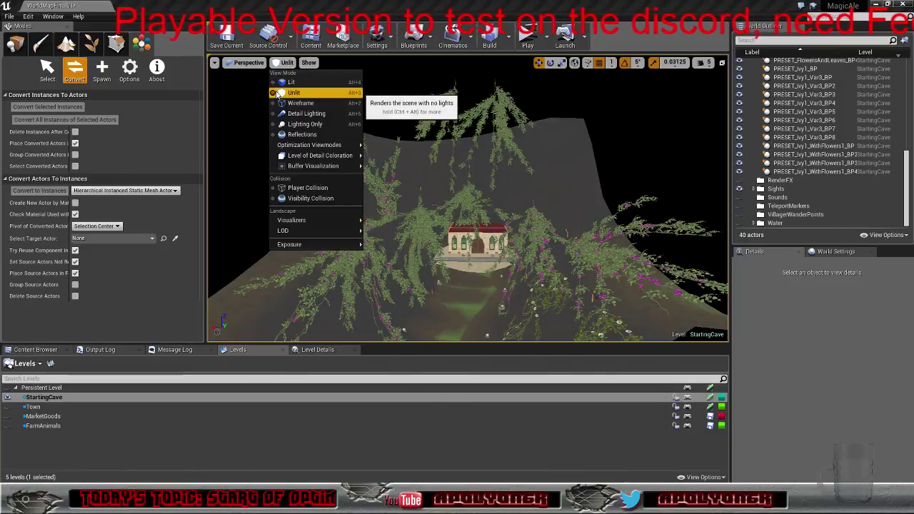
# Delete the two ivy plants hanging highest on the slope above the cave entrance
pyautogui.moveTo(428, 203); pyautogui.dragTo(468, 234, button='right')
pyautogui.press('a')
pyautogui.press('w')
pyautogui.press('s')
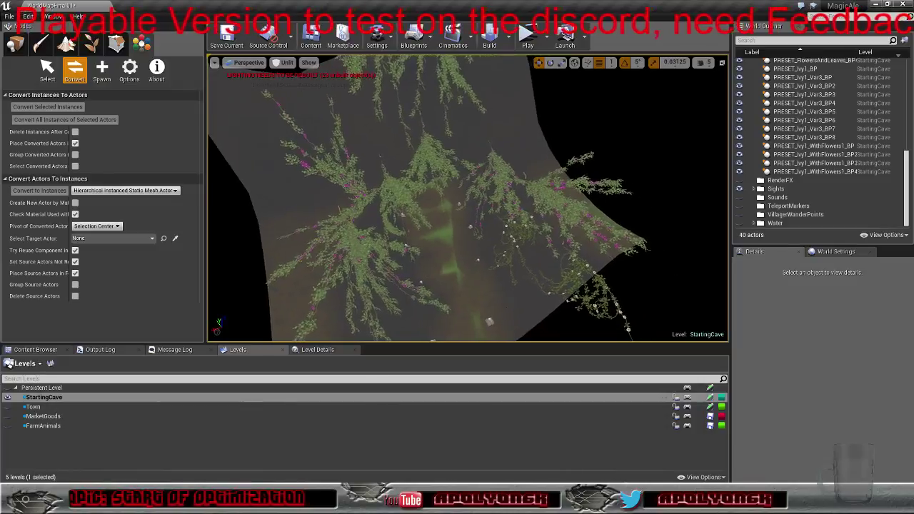
pyautogui.moveTo(386, 147); pyautogui.dragTo(476, 217, button='right')
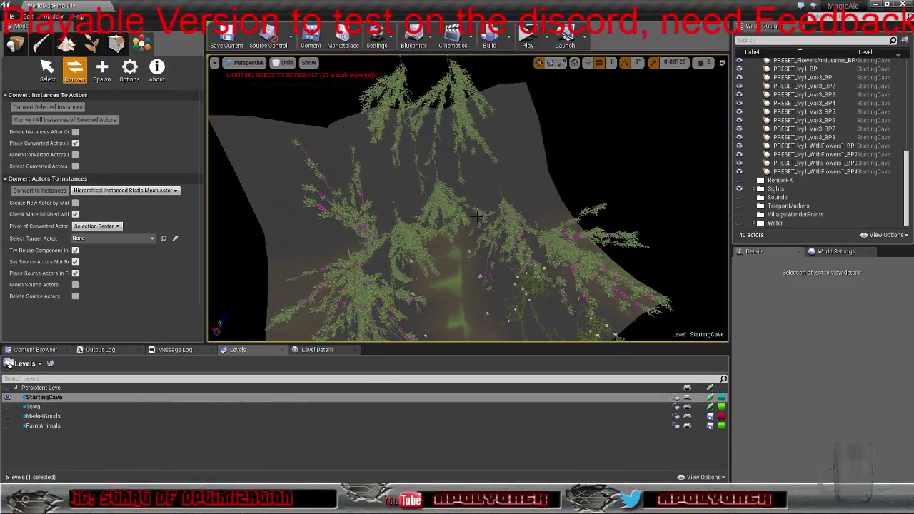
pyautogui.click(454, 84)
pyautogui.press('Delete')
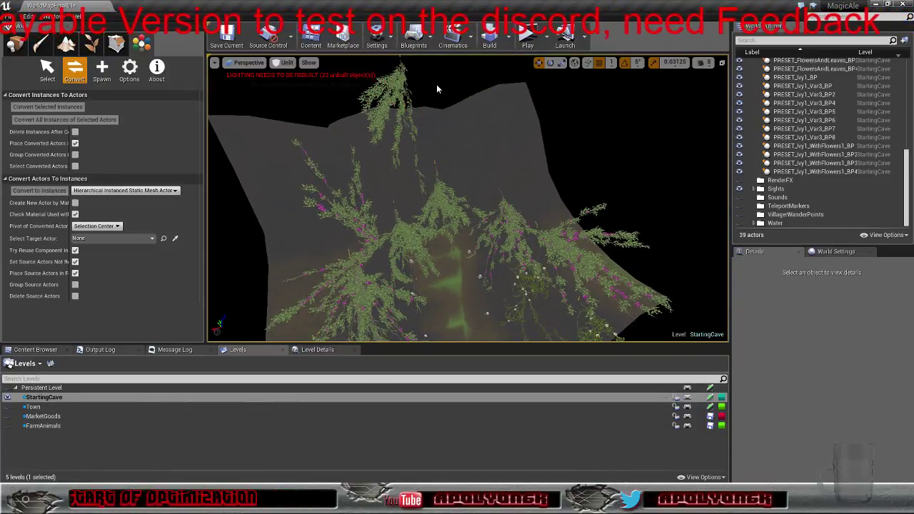
pyautogui.click(389, 82)
pyautogui.press('Delete')
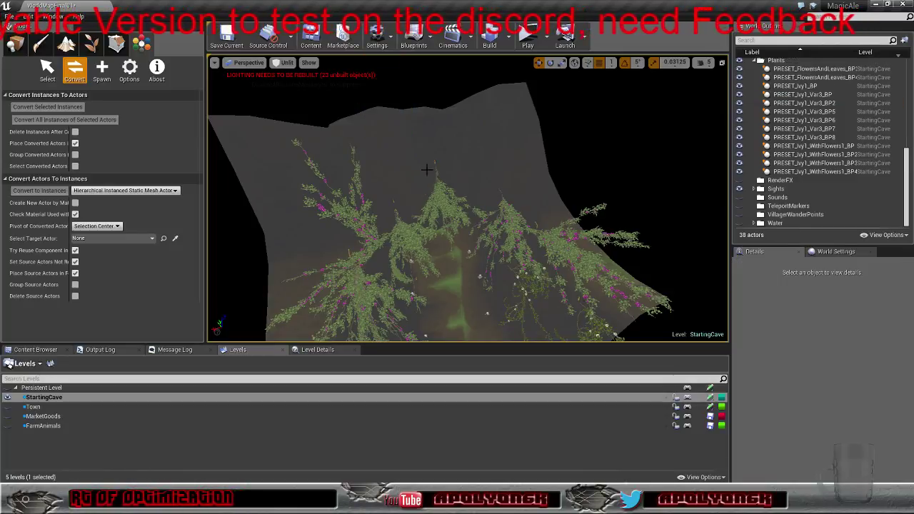
# Delete all the plant actors in StartingCave's Plants folder, from PRESET_FlowersAndLeaves_BP3 through PRESET_Ivy1_WithFlowers1_BP4
pyautogui.click(795, 70)
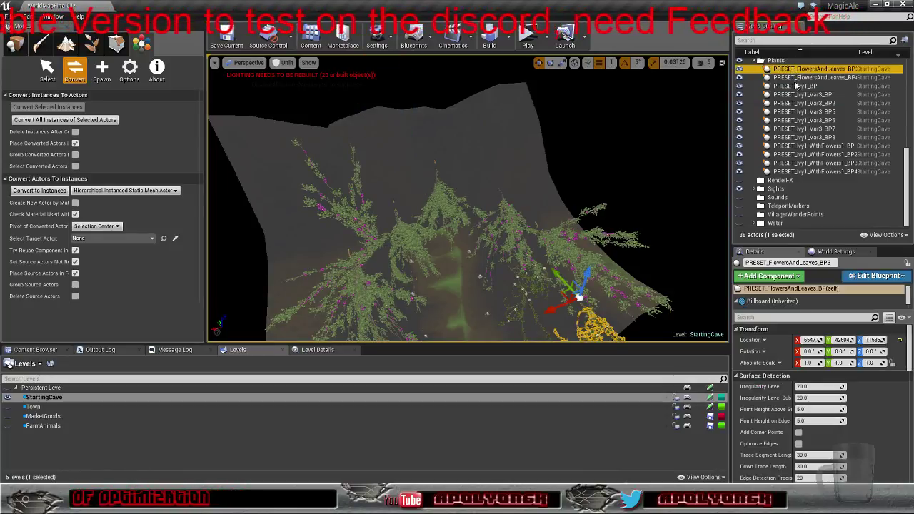
pyautogui.keyDown('shift'); pyautogui.click(806, 172); pyautogui.keyUp('shift')
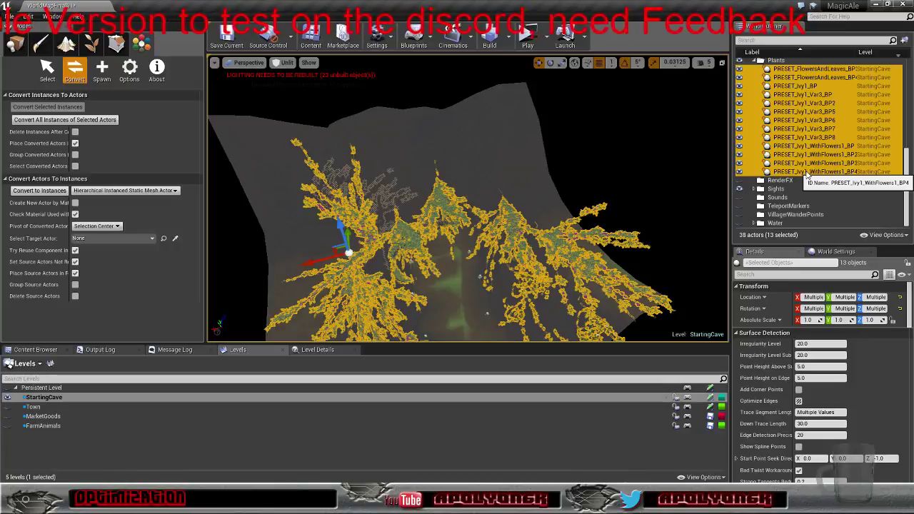
pyautogui.press('Delete')
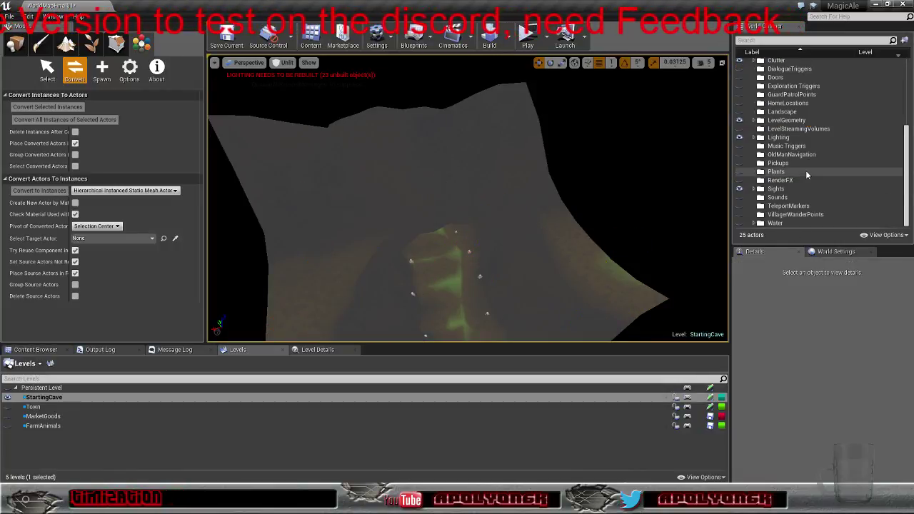
# Look over the cleared cave slope and make the Persistent Level visible again
pyautogui.moveTo(705, 194); pyautogui.dragTo(666, 179, button='right')
pyautogui.press('s')
pyautogui.press('w')
pyautogui.press('s')
pyautogui.moveTo(661, 285); pyautogui.dragTo(604, 306, button='right')
pyautogui.moveTo(661, 315); pyautogui.dragTo(660, 340, button='right')
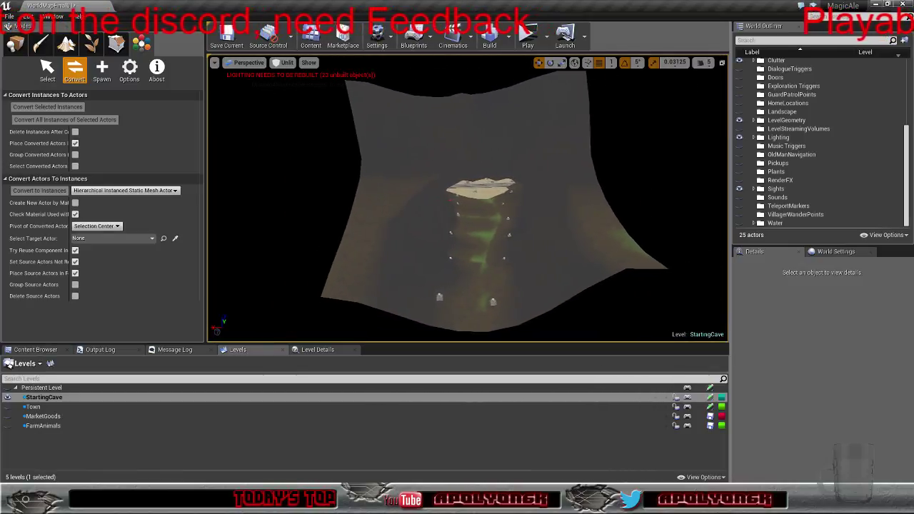
pyautogui.click(8, 388)
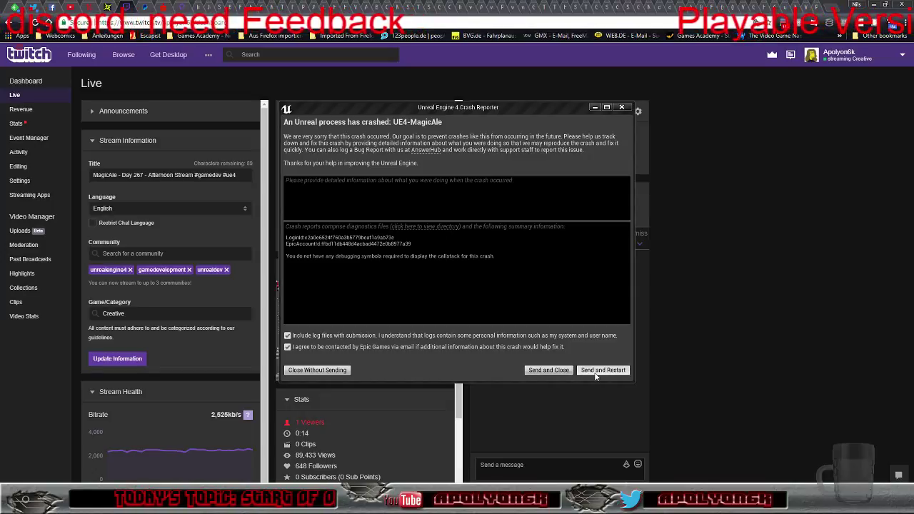
# Send the crash report, restart the editor and restore the auto-saves of WorldMapFinal01, Town and StartingCave
pyautogui.click(597, 373)
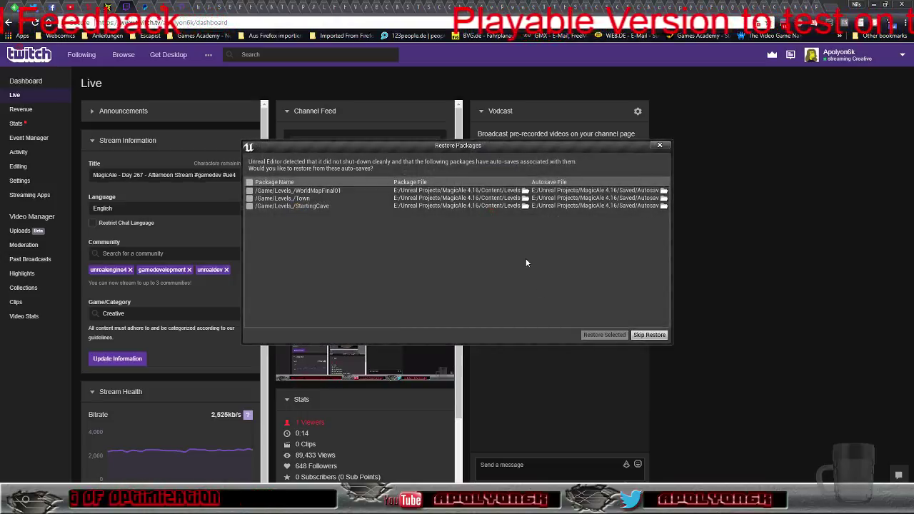
pyautogui.click(249, 183)
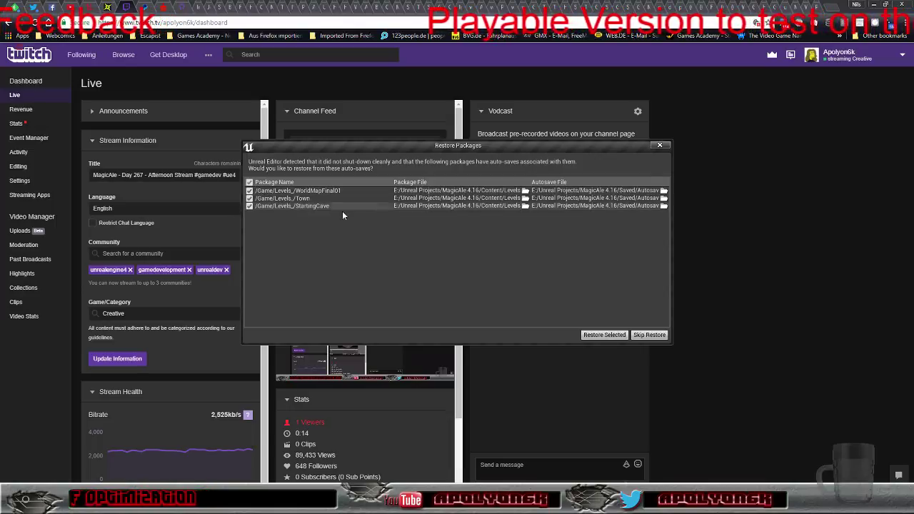
pyautogui.click(588, 336)
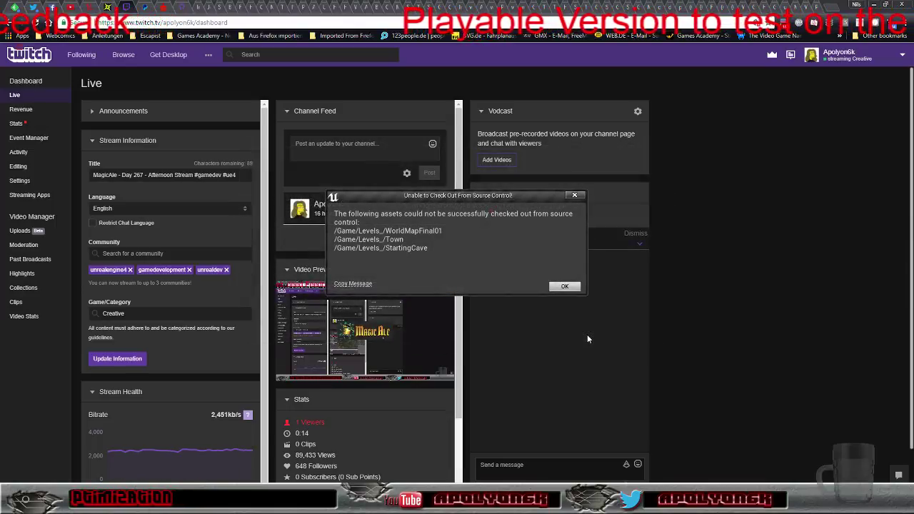
pyautogui.click(562, 287)
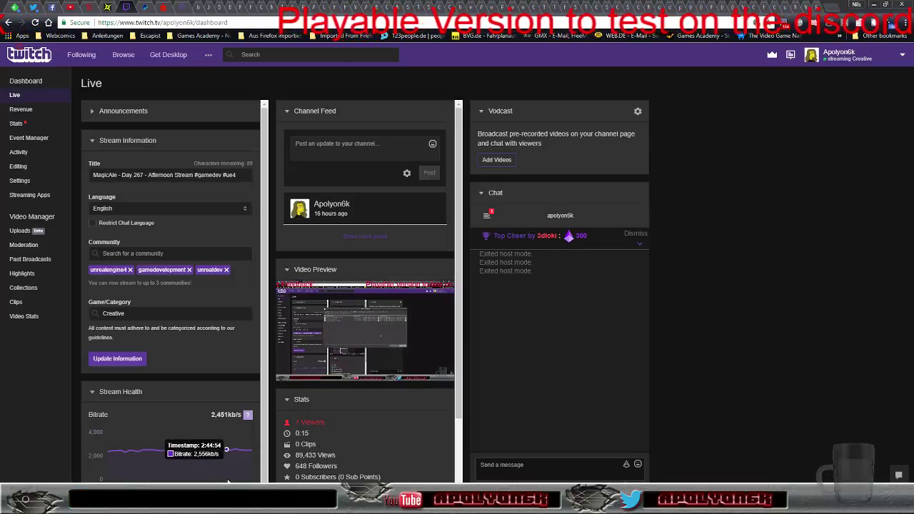
# Check the Epic Games Launcher, then inspect the running processes in Task Manager and move its window aside
pyautogui.click(151, 504)
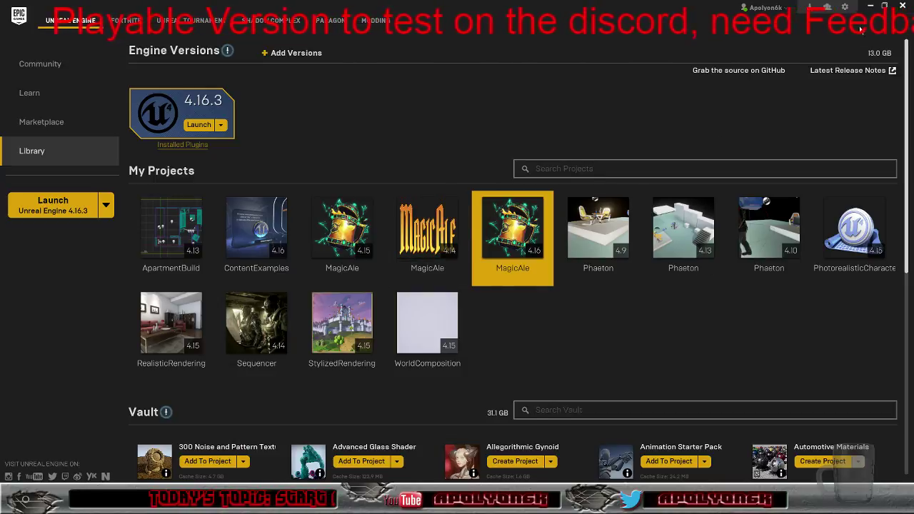
pyautogui.click(870, 6)
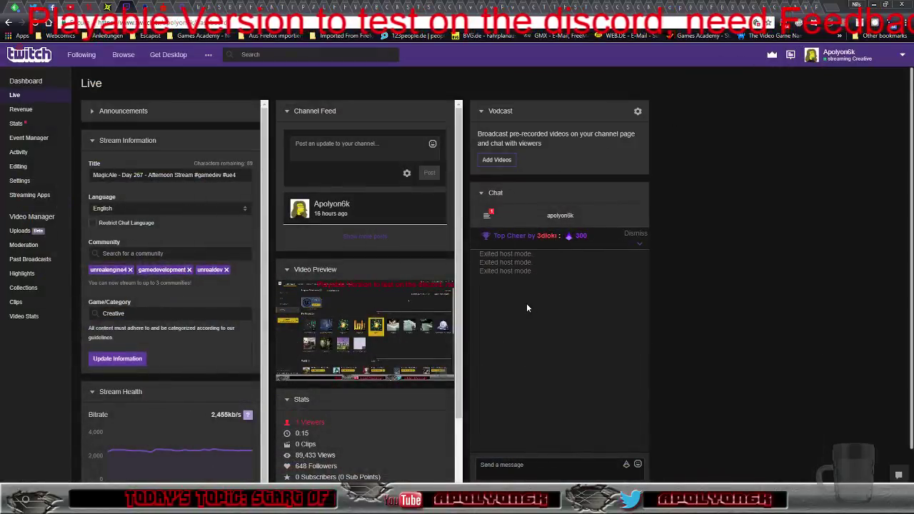
pyautogui.rightClick(483, 502)
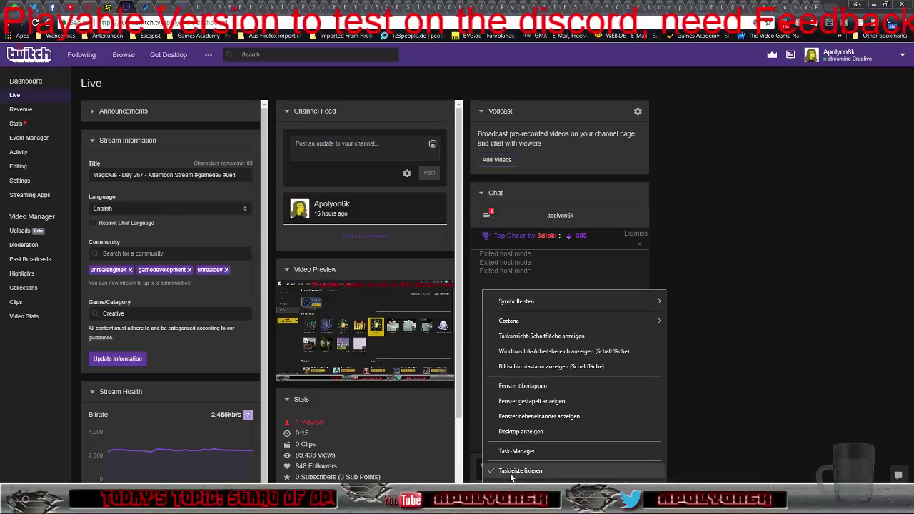
pyautogui.click(522, 455)
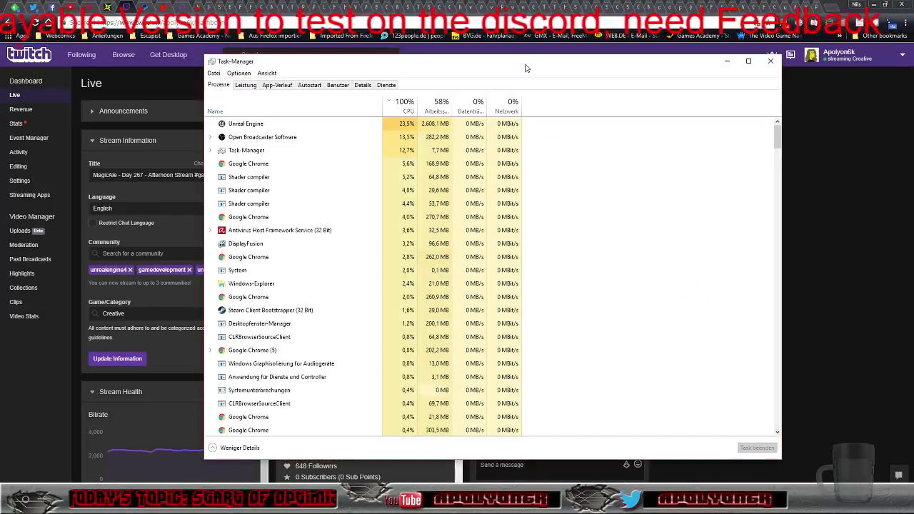
pyautogui.moveTo(526, 68); pyautogui.dragTo(913, 68)
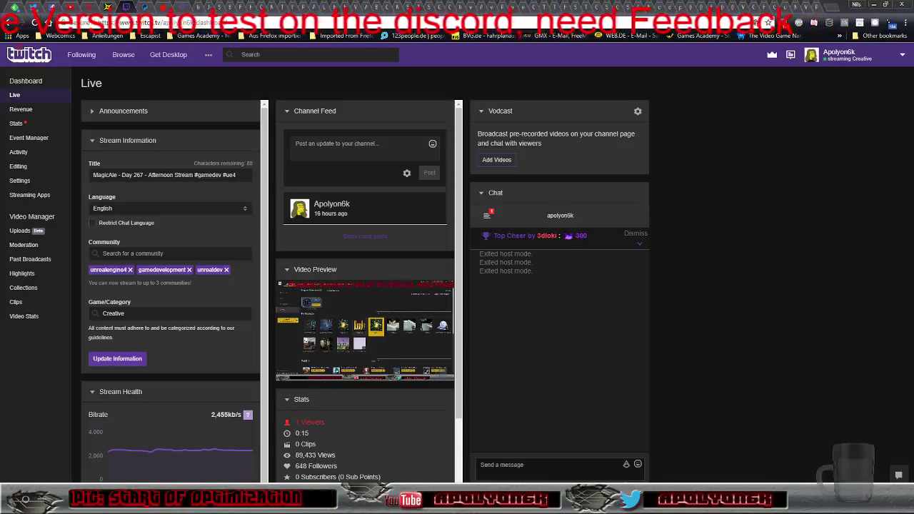
# Launch the MagicAle 4.16 project from the Epic Games Launcher and close the duplicate editor
pyautogui.click(309, 505)
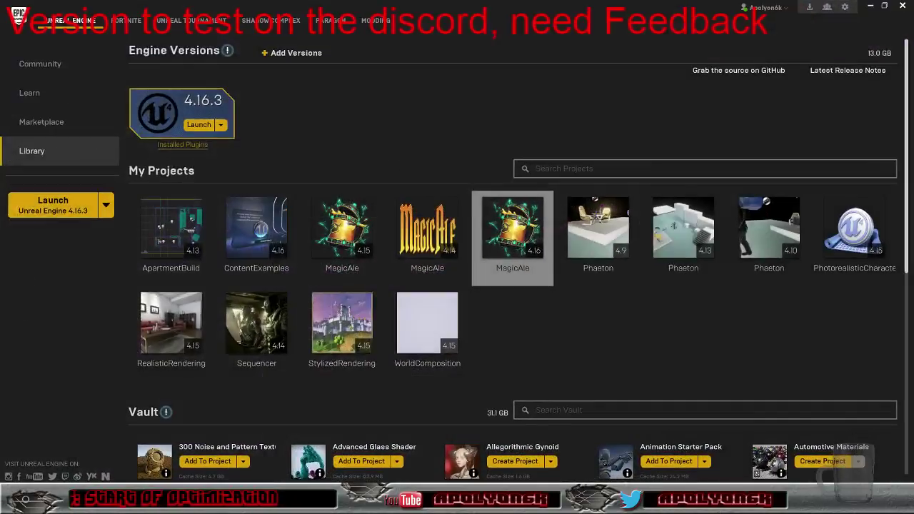
pyautogui.doubleClick(500, 229)
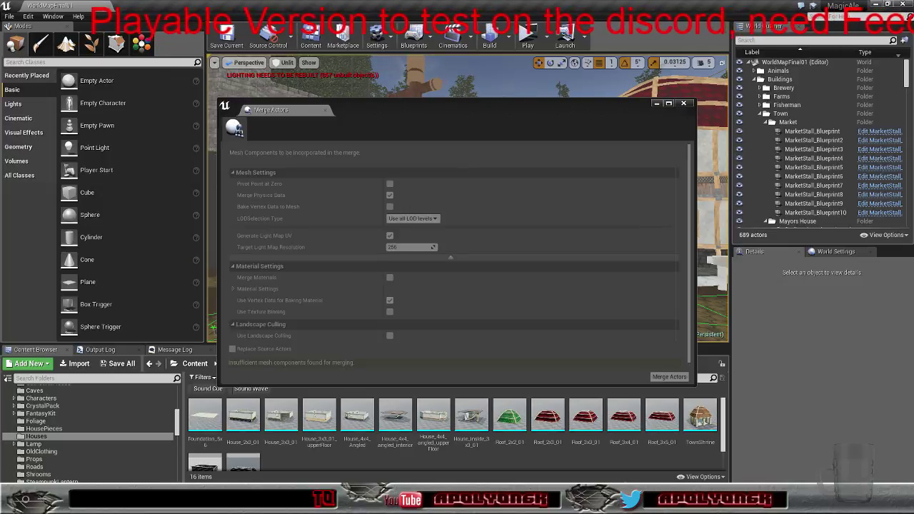
pyautogui.moveTo(187, 503)
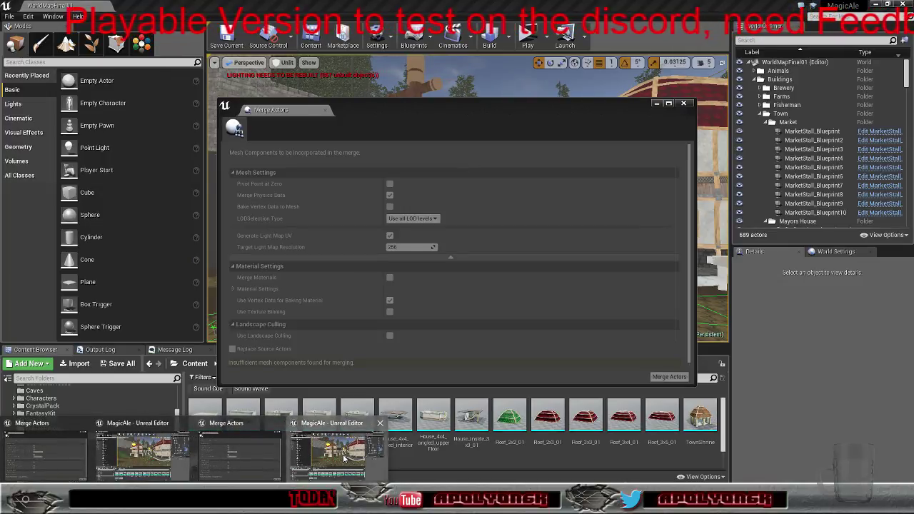
pyautogui.click(908, 7)
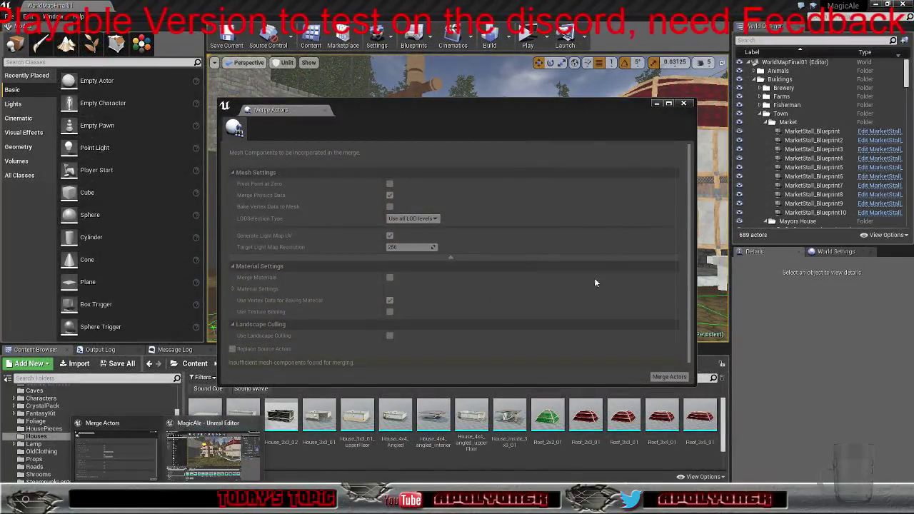
# Minimize the Merge Actors window and fly to the ivy in the town wall corner
pyautogui.click(658, 104)
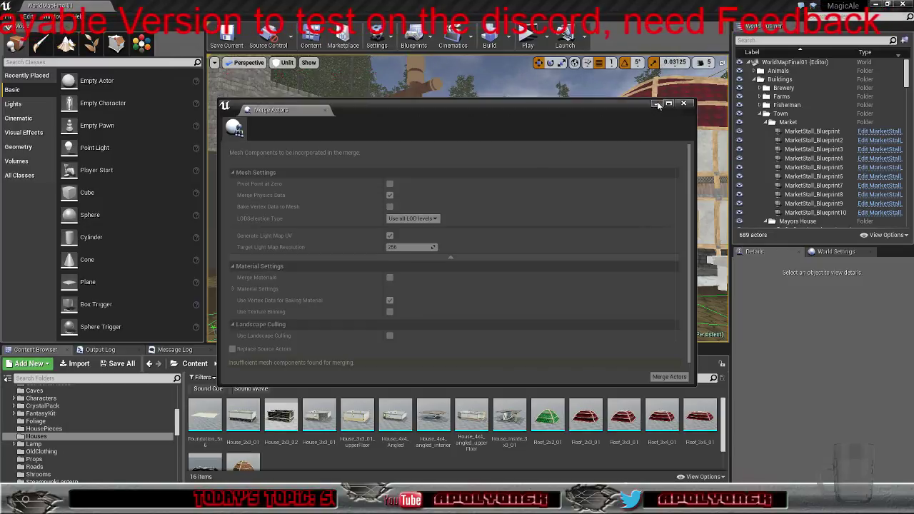
pyautogui.press('w')
pyautogui.moveTo(558, 183)
pyautogui.mouseDown(button='right')
pyautogui.moveTo(607, 189)
pyautogui.moveTo(636, 161)
pyautogui.moveTo(664, 182)
pyautogui.moveTo(693, 236)
pyautogui.moveTo(582, 179)
pyautogui.moveTo(647, 171)
pyautogui.moveTo(675, 157)
pyautogui.moveTo(558, 184)
pyautogui.mouseUp(button='right')
pyautogui.press('s')
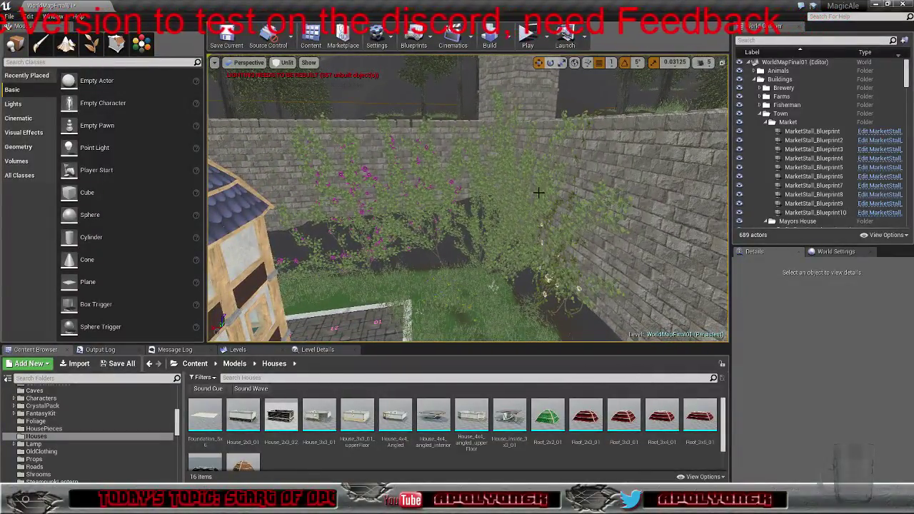
# Delete every actor in the Plants folder, from PRESET_FlowersAndLeaves_BP3 through SM_MERGED_PRESET_Ivy1_BP3, and save all changes
pyautogui.click(761, 114)
pyautogui.scroll(-10, 761, 143)
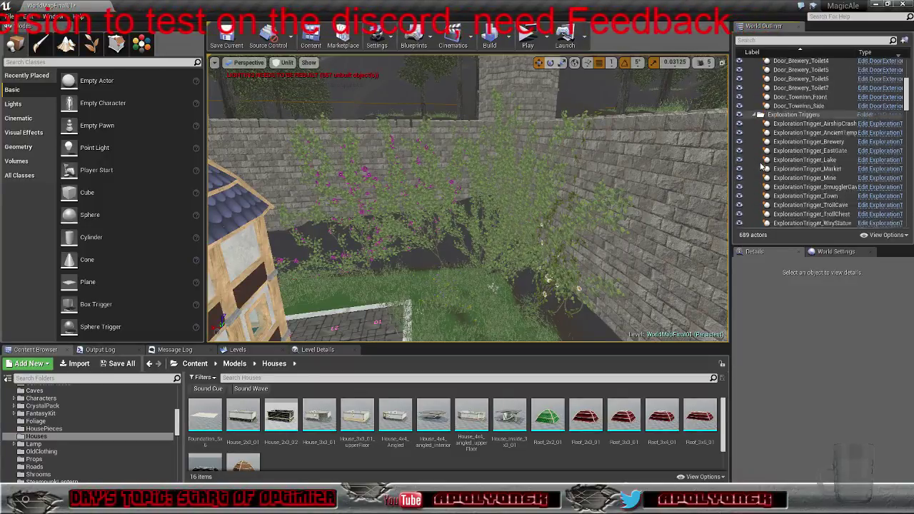
pyautogui.scroll(-4, 763, 166)
pyautogui.scroll(-3, 762, 166)
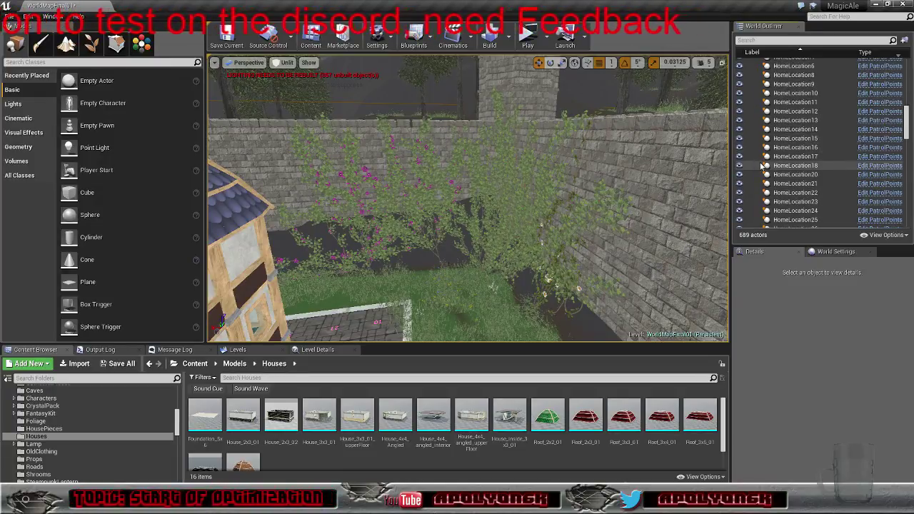
pyautogui.scroll(-8, 762, 166)
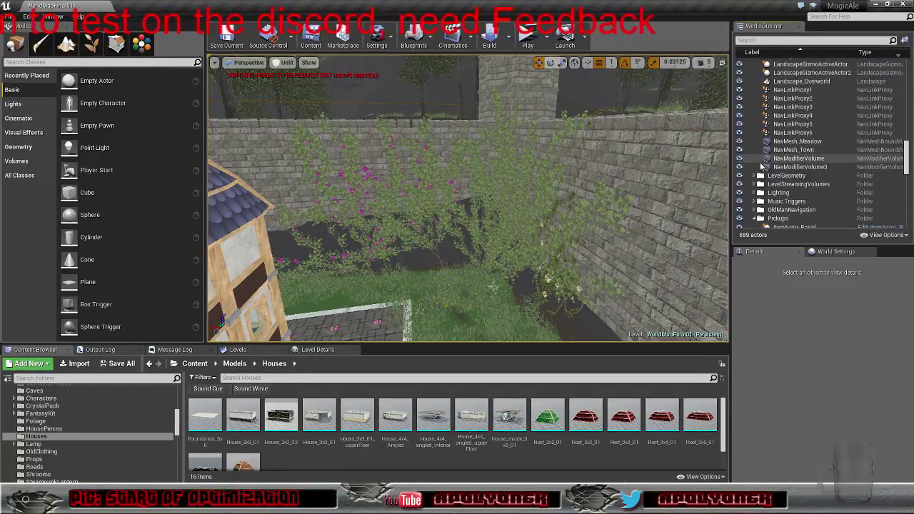
pyautogui.scroll(-4, 787, 173)
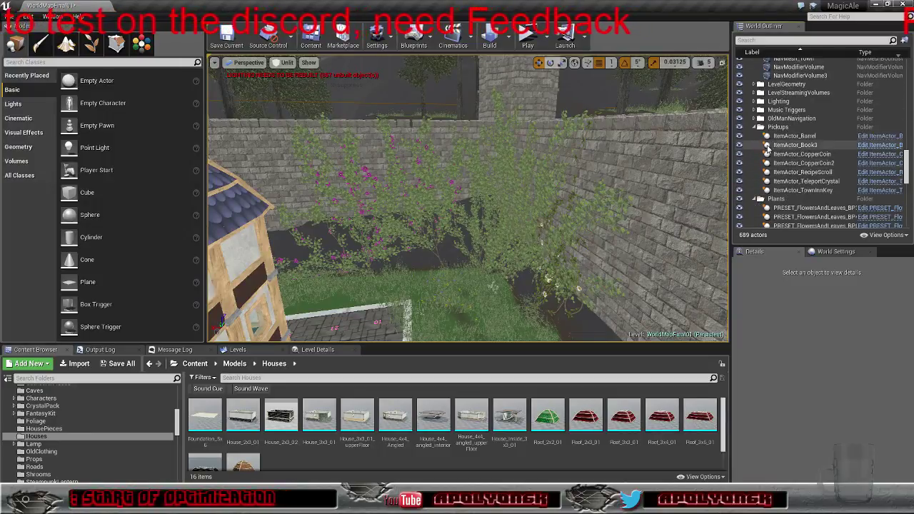
pyautogui.scroll(-3, 763, 156)
pyautogui.click(807, 128)
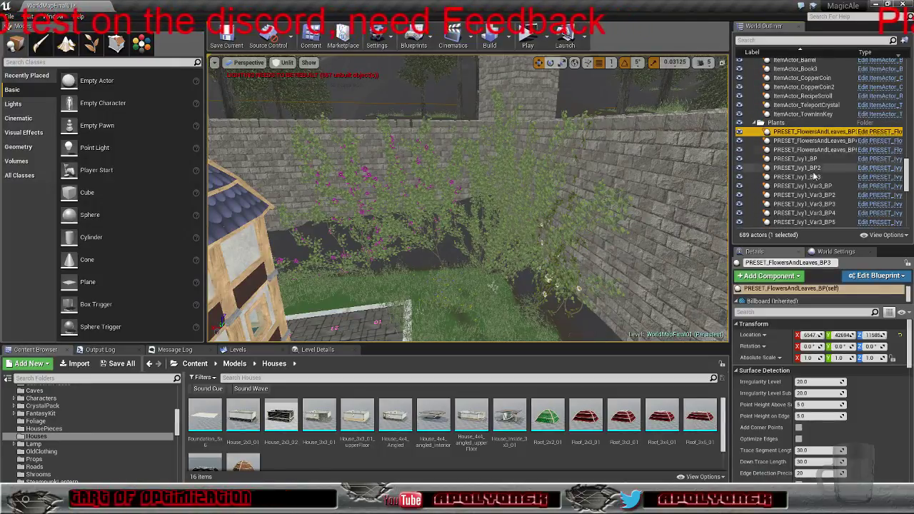
pyautogui.scroll(-3, 811, 164)
pyautogui.scroll(-3, 814, 184)
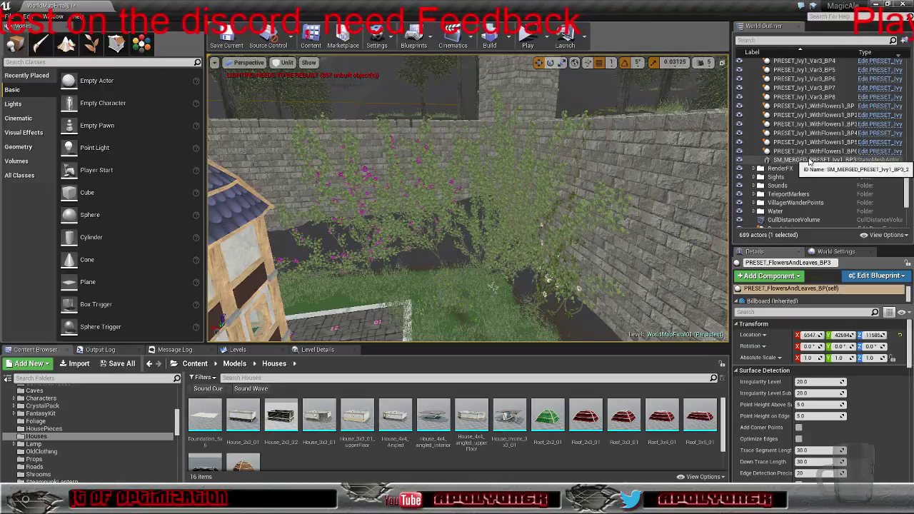
pyautogui.keyDown('shift'); pyautogui.click(810, 160); pyautogui.keyUp('shift')
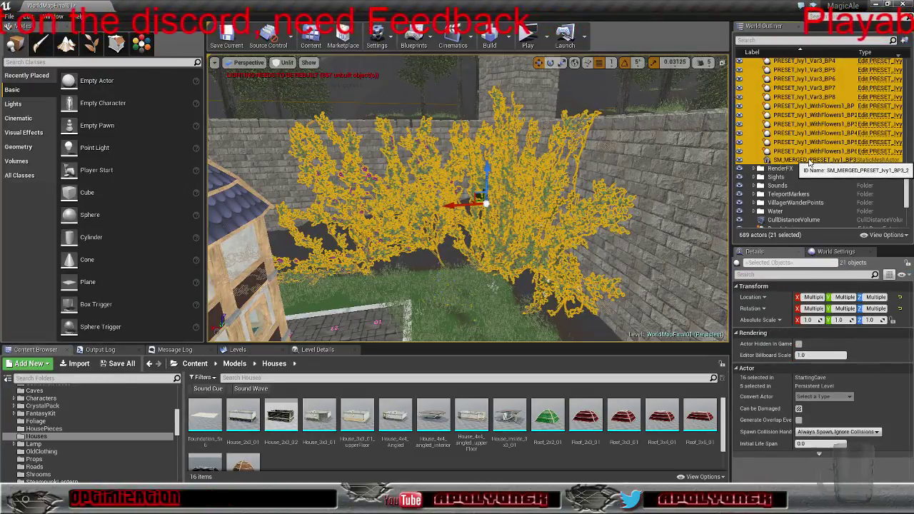
pyautogui.press('Delete')
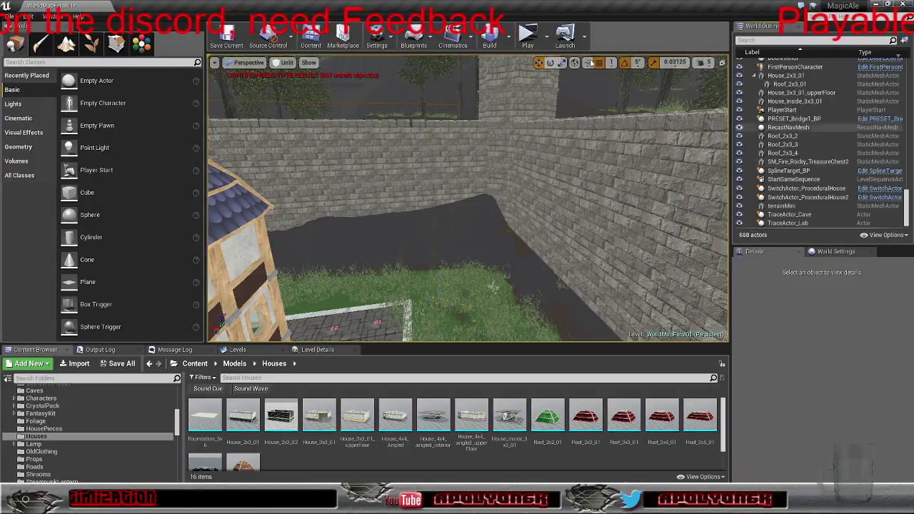
pyautogui.click(122, 364)
pyautogui.click(539, 334)
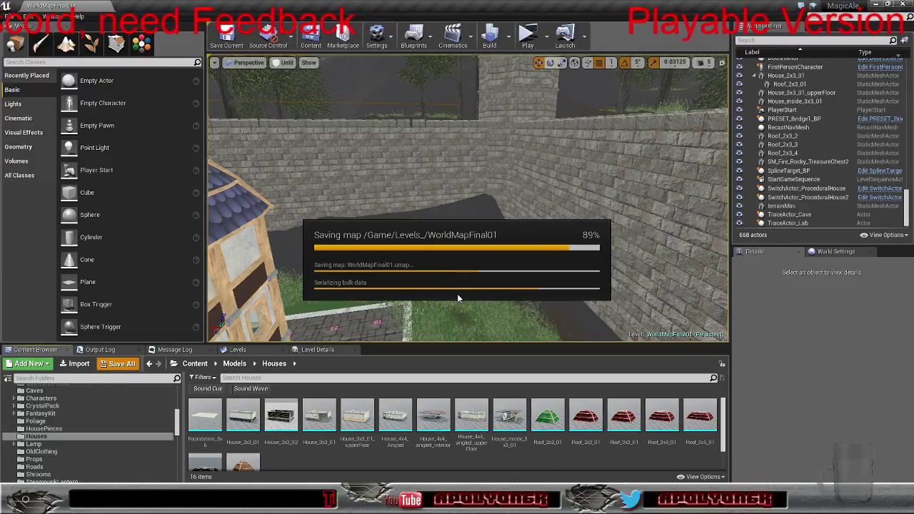
# Fly across the town to the large flat-roofed warehouse and select it
pyautogui.moveTo(472, 294)
pyautogui.mouseDown(button='right')
pyautogui.moveTo(425, 330)
pyautogui.moveTo(365, 314)
pyautogui.moveTo(322, 289)
pyautogui.moveTo(332, 314)
pyautogui.moveTo(357, 332)
pyautogui.moveTo(400, 339)
pyautogui.moveTo(443, 308)
pyautogui.moveTo(418, 261)
pyautogui.moveTo(428, 286)
pyautogui.moveTo(485, 282)
pyautogui.mouseUp(button='right')
pyautogui.press('w')
pyautogui.moveTo(361, 282); pyautogui.dragTo(493, 232, button='right')
pyautogui.moveTo(325, 280); pyautogui.dragTo(313, 280, button='right')
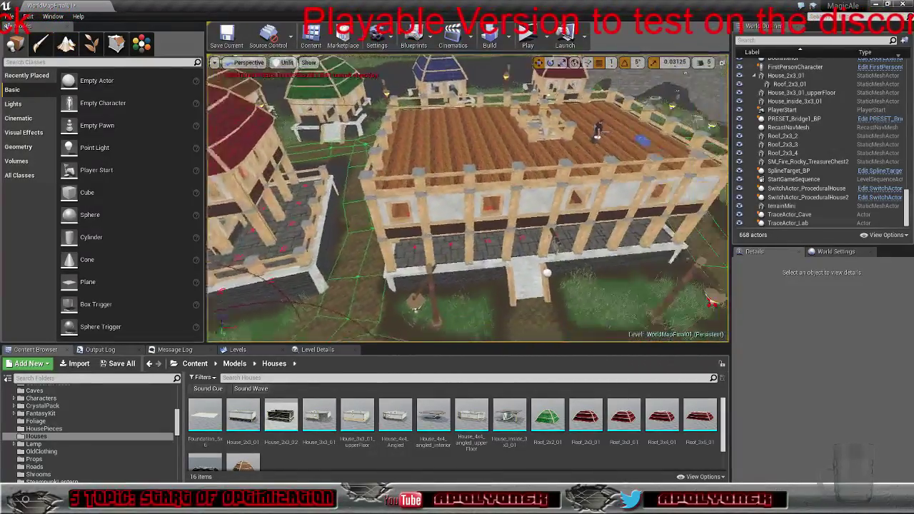
pyautogui.click(475, 208)
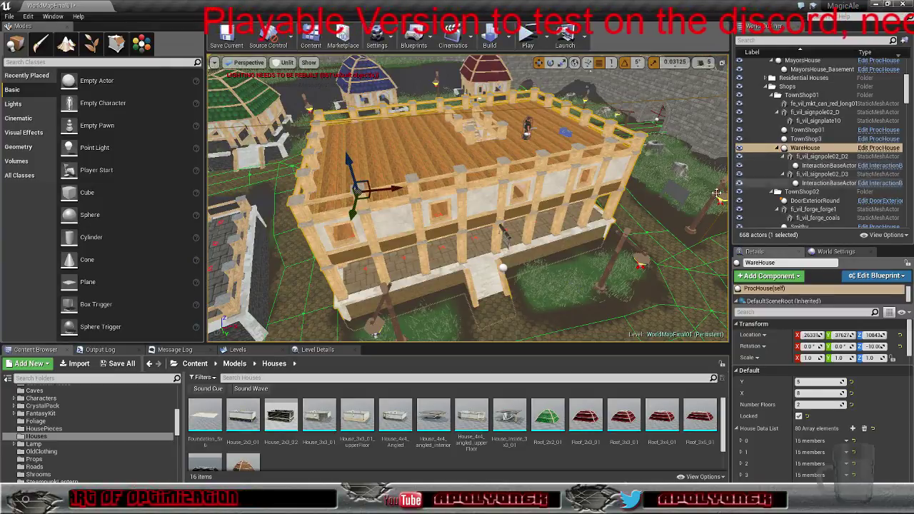
# Focus on signpost fi_vil_signpole02_D3 under WareHouse and select the Smithy house beside it to check where the sign belongs
pyautogui.moveTo(572, 200); pyautogui.dragTo(554, 215, button='right')
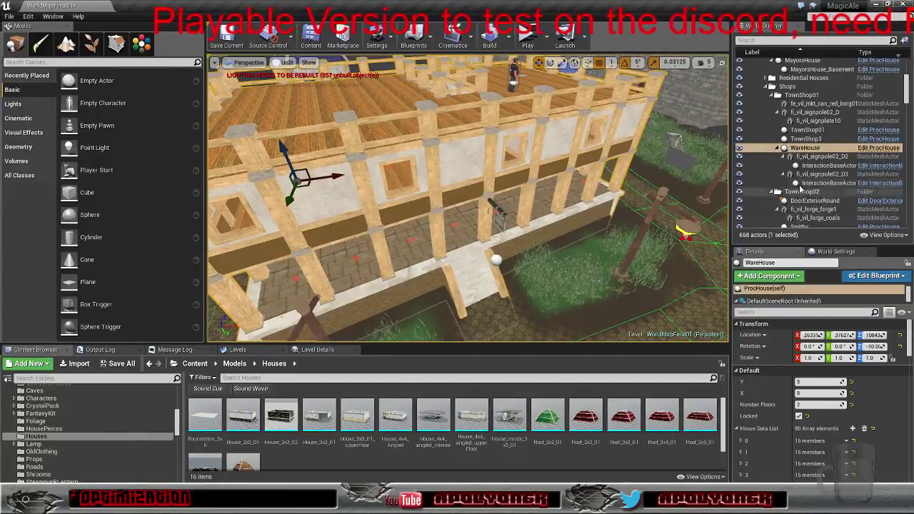
pyautogui.doubleClick(816, 175)
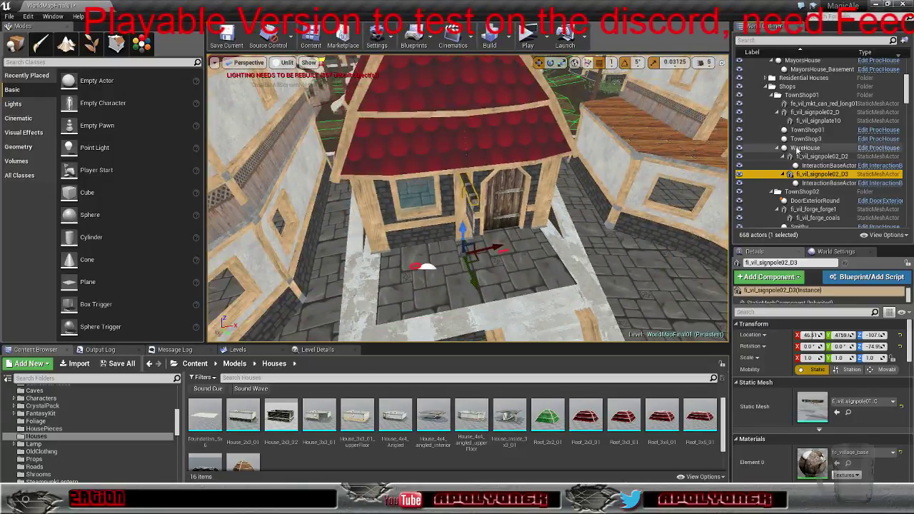
pyautogui.click(805, 139)
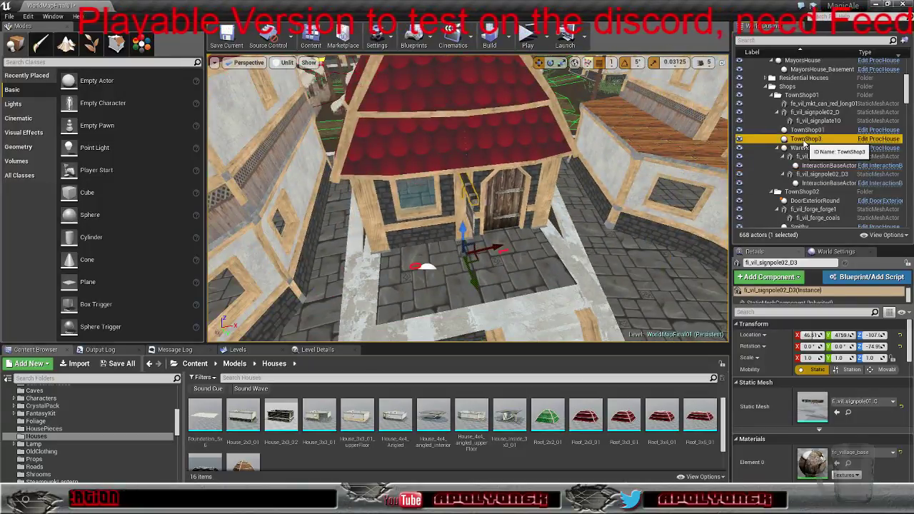
pyautogui.click(423, 275)
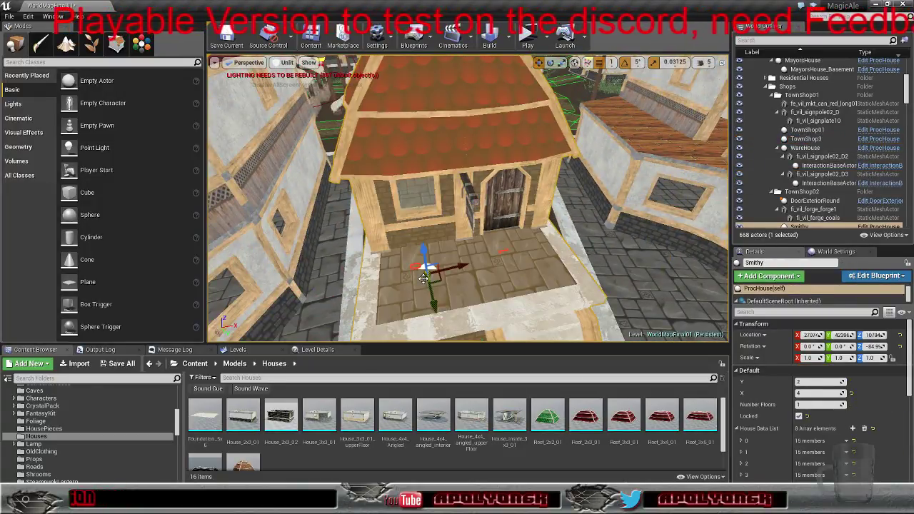
# Reparent signpost fi_vil_signpole02_D3 from WareHouse to the Smithy house
pyautogui.scroll(-2, 812, 186)
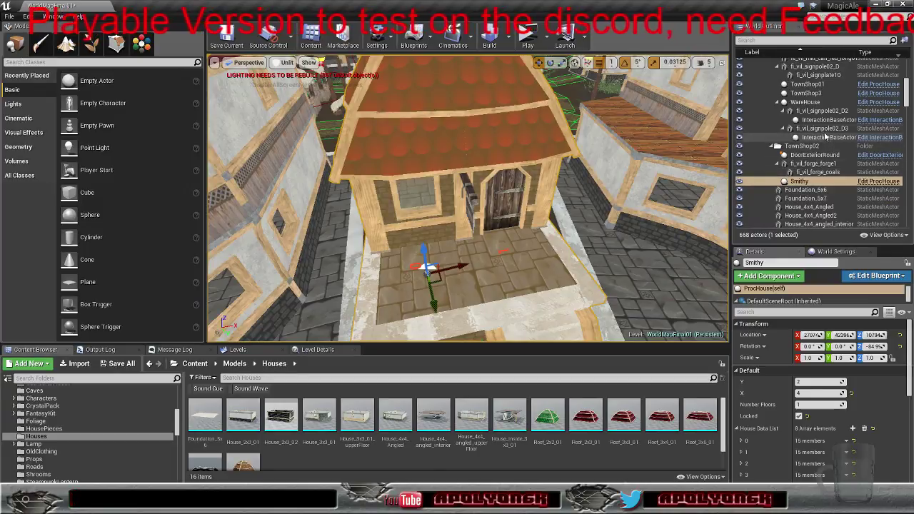
pyautogui.click(822, 129)
pyautogui.moveTo(821, 133); pyautogui.dragTo(822, 183)
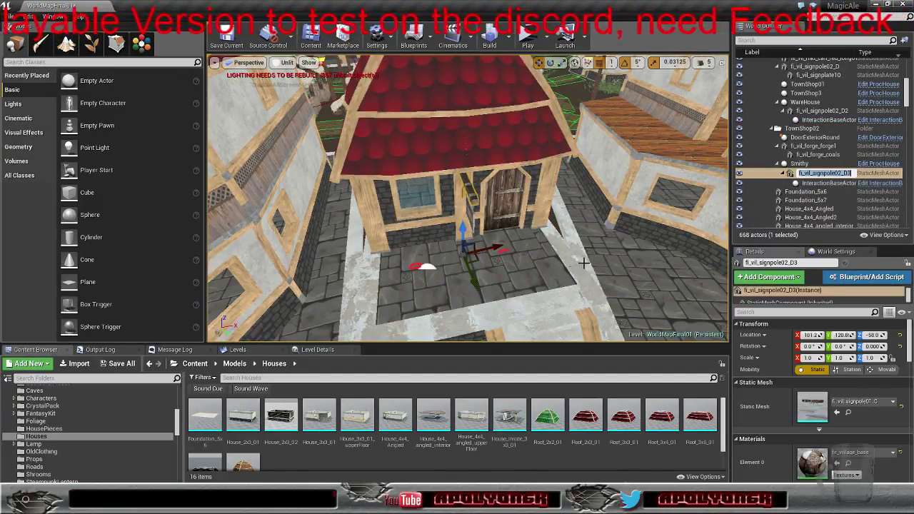
pyautogui.press('f')
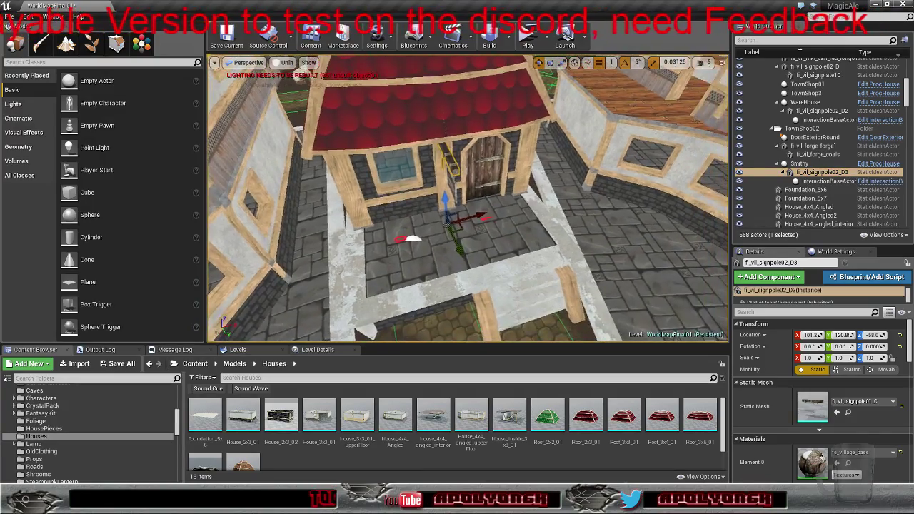
# Select the WareHouse procedural building and convert all of its mesh instances into separate static mesh actors
pyautogui.moveTo(468, 199); pyautogui.dragTo(468, 239, button='right')
pyautogui.moveTo(548, 210)
pyautogui.mouseDown(button='right')
pyautogui.moveTo(532, 214)
pyautogui.moveTo(548, 210)
pyautogui.mouseUp(button='right')
pyautogui.click(511, 215)
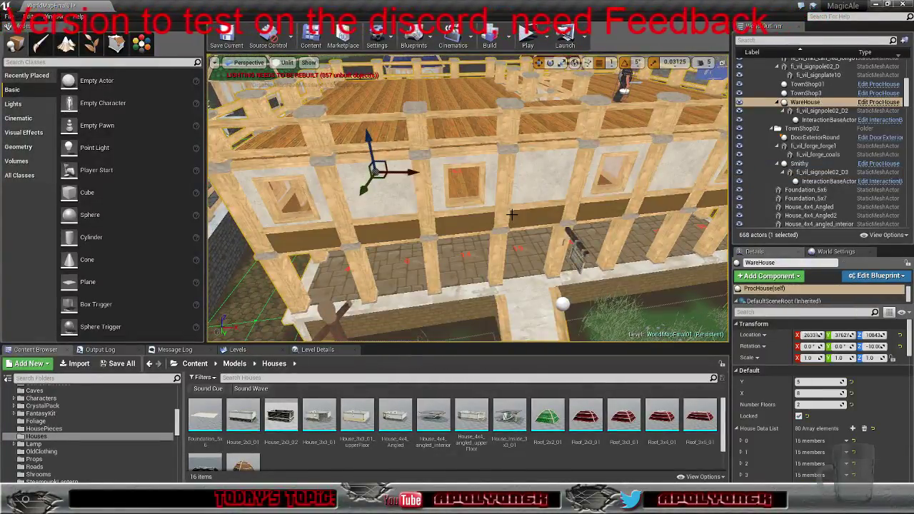
pyautogui.click(143, 47)
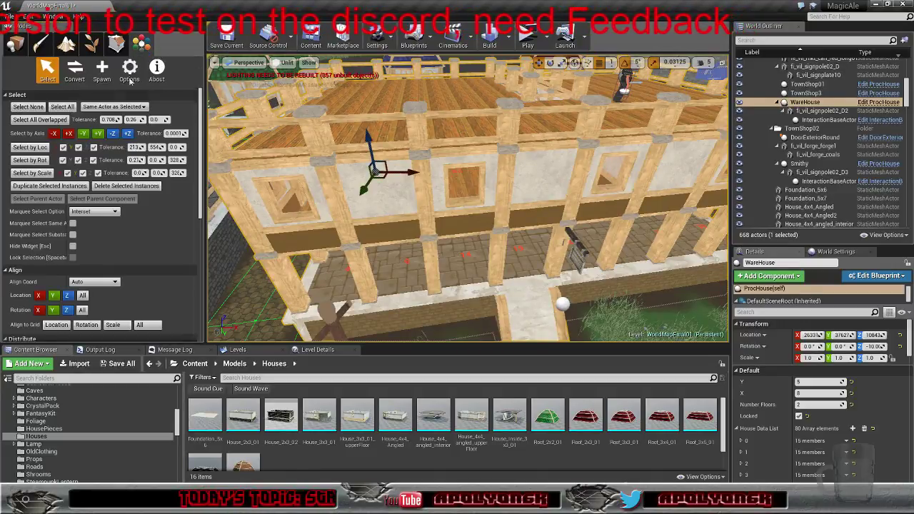
pyautogui.click(75, 72)
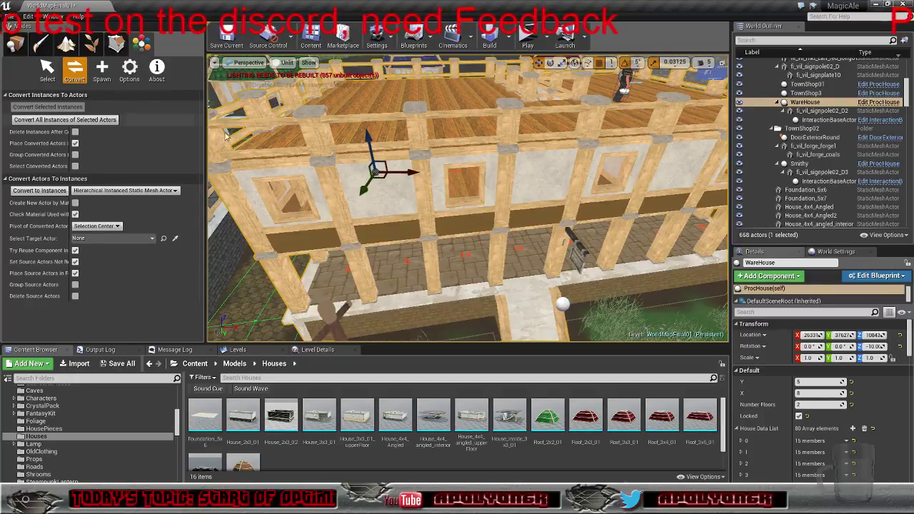
pyautogui.moveTo(491, 214)
pyautogui.mouseDown(button='right')
pyautogui.moveTo(528, 236)
pyautogui.moveTo(457, 236)
pyautogui.moveTo(428, 211)
pyautogui.moveTo(411, 218)
pyautogui.moveTo(382, 207)
pyautogui.moveTo(485, 215)
pyautogui.mouseUp(button='right')
pyautogui.moveTo(222, 325); pyautogui.dragTo(226, 323)
pyautogui.moveTo(468, 200); pyautogui.dragTo(440, 180, button='right')
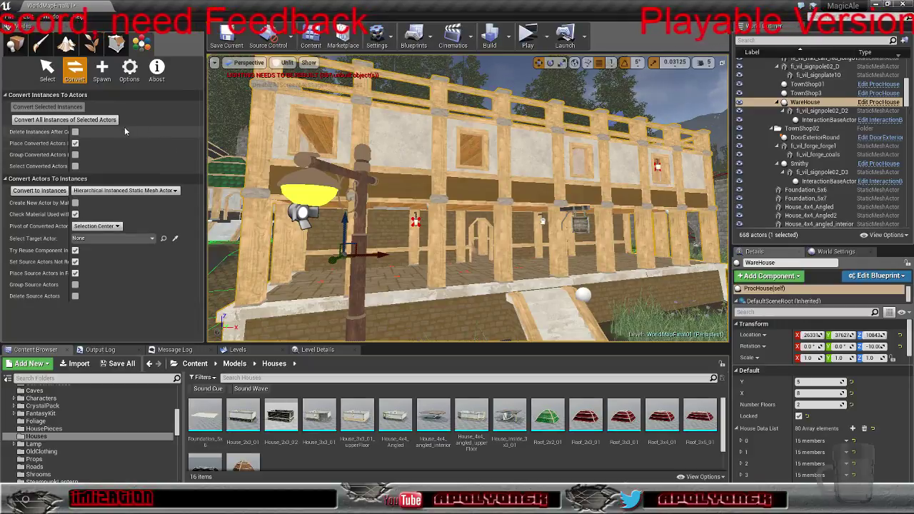
pyautogui.click(79, 120)
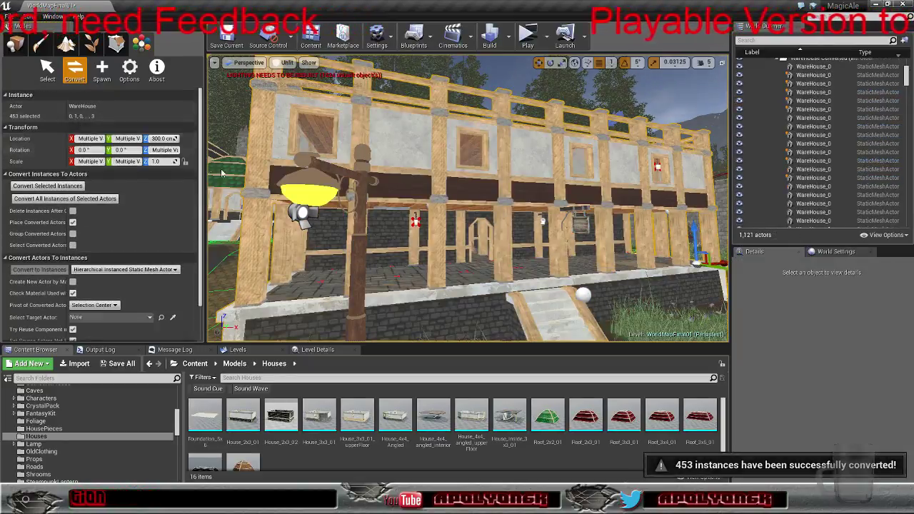
# Select every converted warehouse piece, from the first WareHouse_0 to WareHouse_75, in the WareHouse Converted folder
pyautogui.scroll(2, 760, 163)
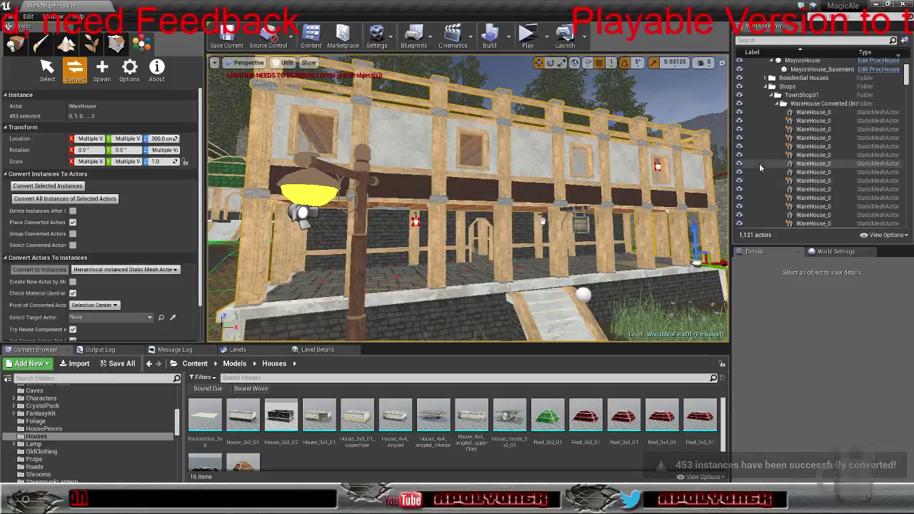
pyautogui.click(804, 120)
pyautogui.scroll(-4, 803, 202)
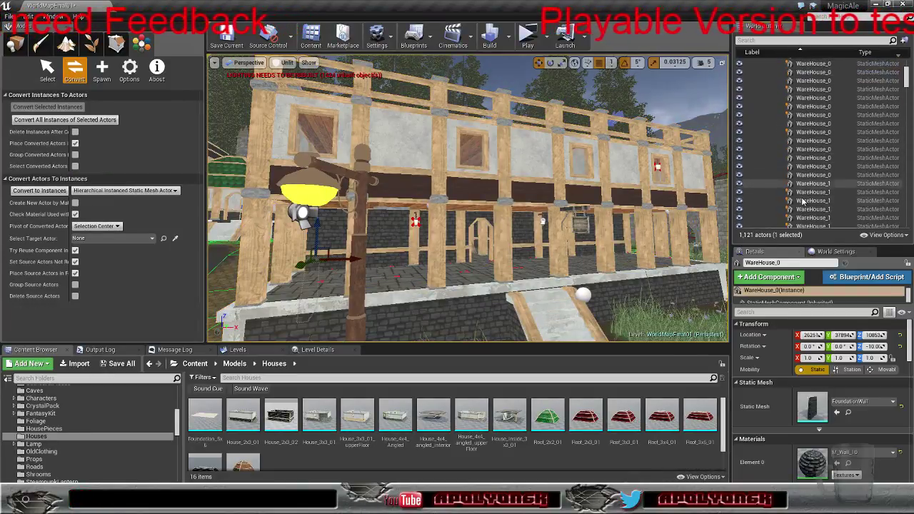
pyautogui.scroll(-10, 803, 203)
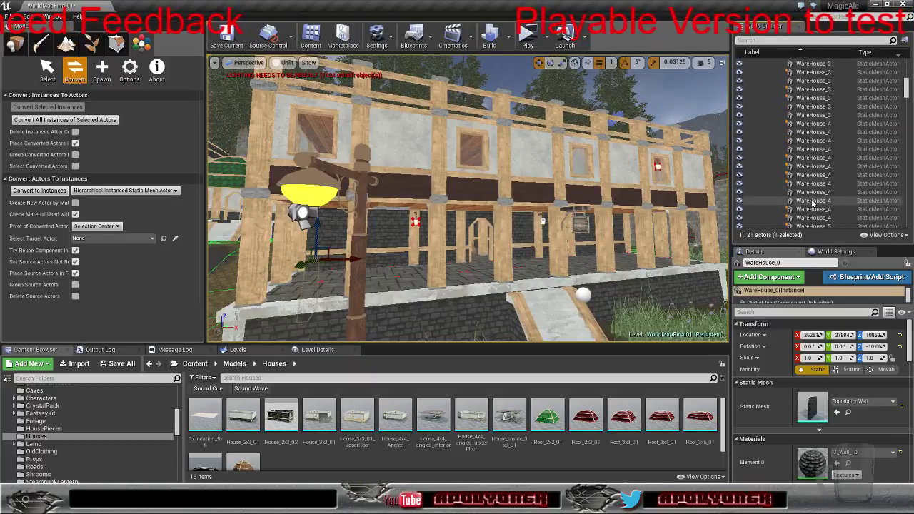
pyautogui.scroll(-10, 812, 204)
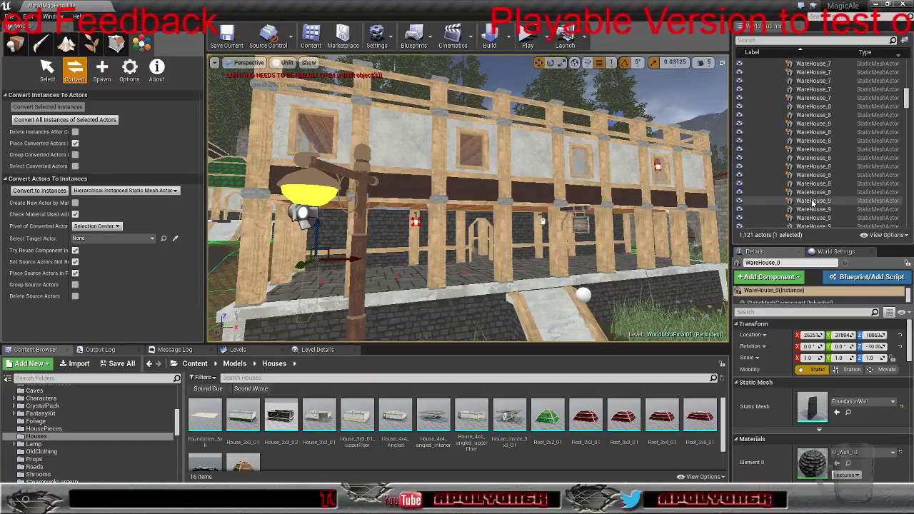
pyautogui.scroll(-10, 812, 204)
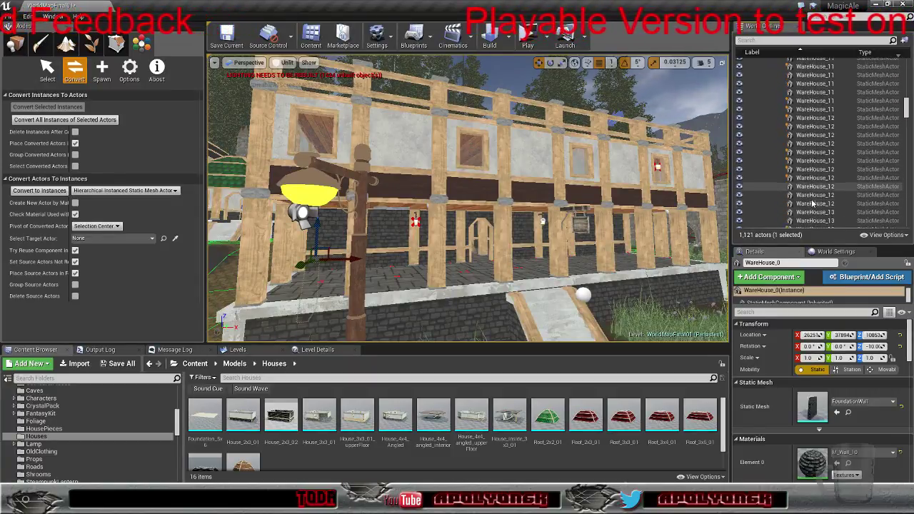
pyautogui.scroll(-8, 812, 204)
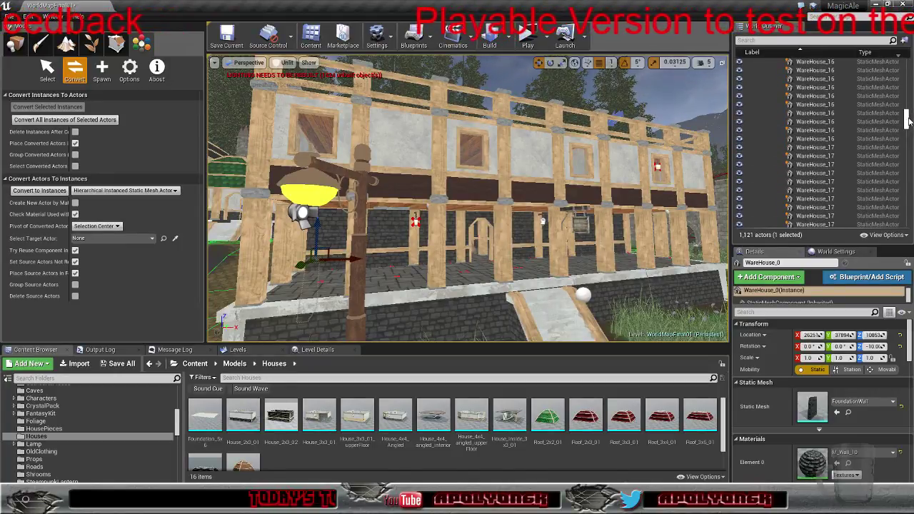
pyautogui.moveTo(910, 122); pyautogui.dragTo(906, 175)
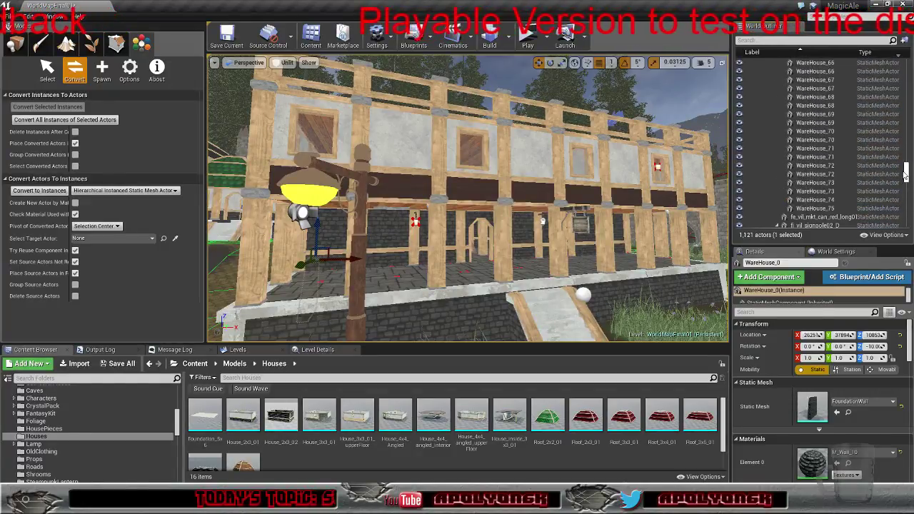
pyautogui.keyDown('shift'); pyautogui.click(814, 200); pyautogui.keyUp('shift')
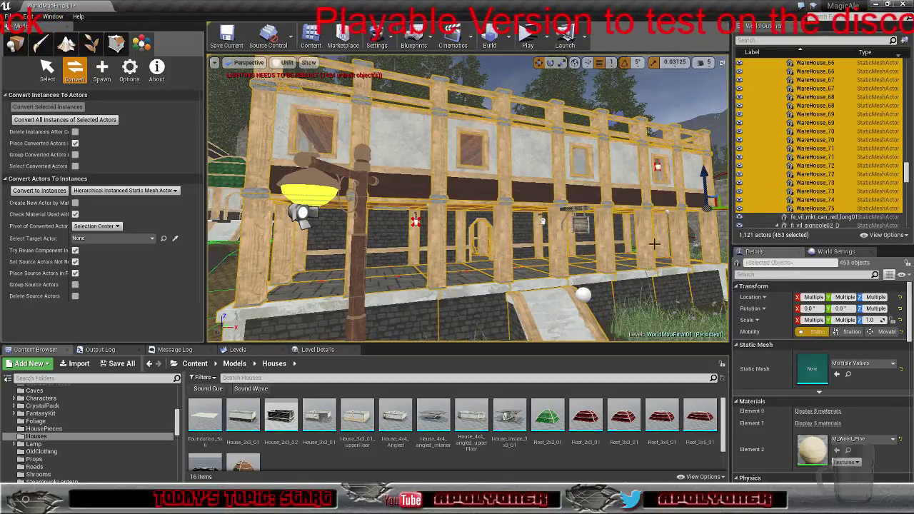
# Bring up the Merge Actors window for the selected warehouse pieces and enable Replace Source Actors
pyautogui.moveTo(543, 207); pyautogui.dragTo(628, 256, button='right')
pyautogui.press('w')
pyautogui.press('w')
pyautogui.press('s')
pyautogui.moveTo(491, 201); pyautogui.dragTo(500, 201, button='right')
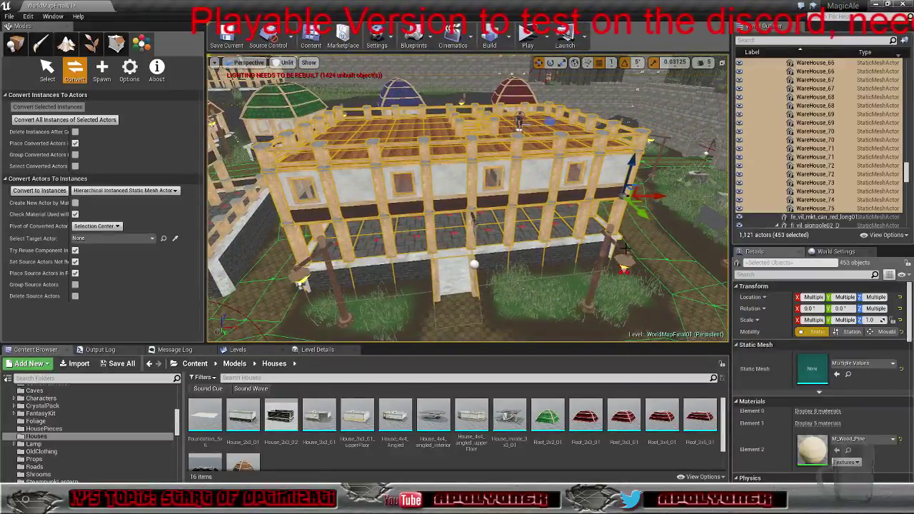
pyautogui.moveTo(168, 504)
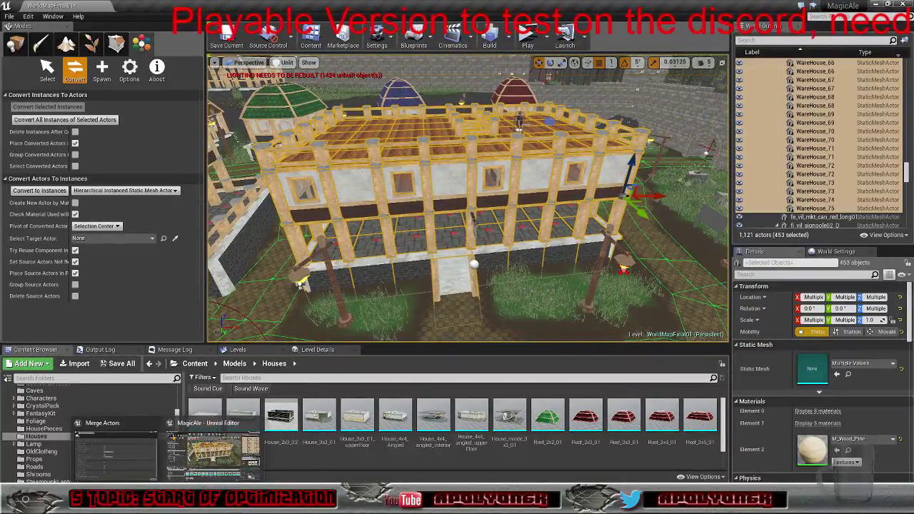
pyautogui.click(137, 462)
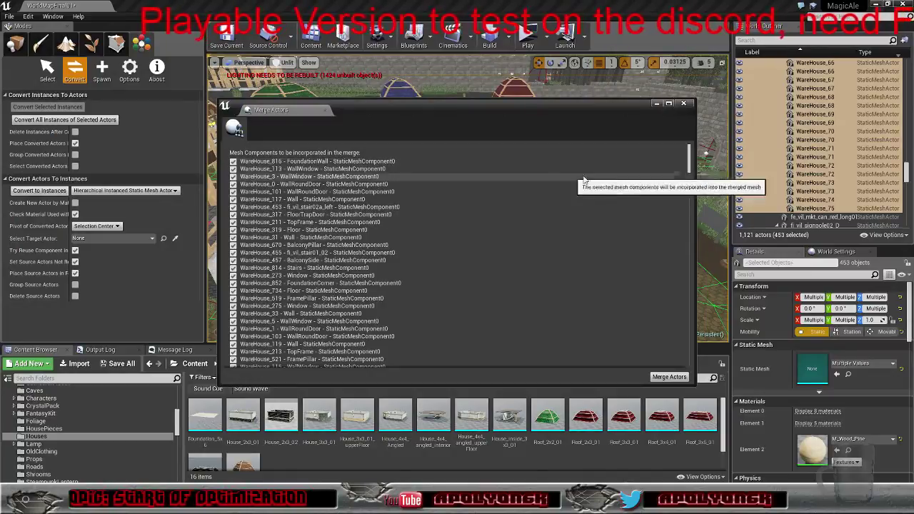
pyautogui.moveTo(688, 158); pyautogui.dragTo(655, 346)
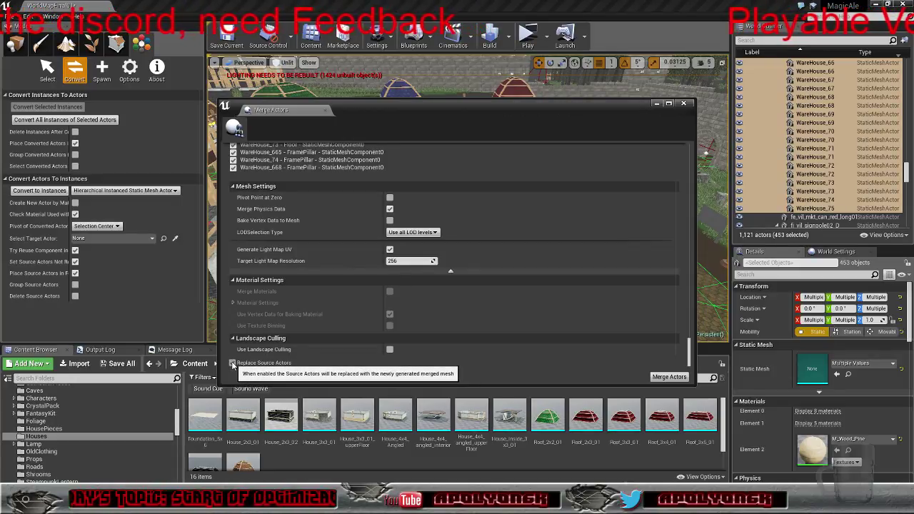
pyautogui.click(232, 363)
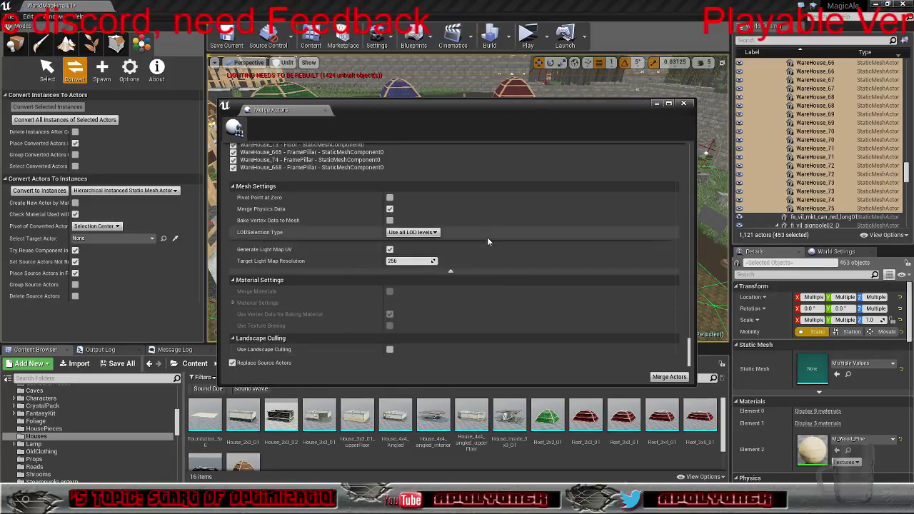
# Merge the listed warehouse components into one mesh saved as WareHouse in Models/Houses, and minimize the Merge Actors window
pyautogui.scroll(5, 472, 283)
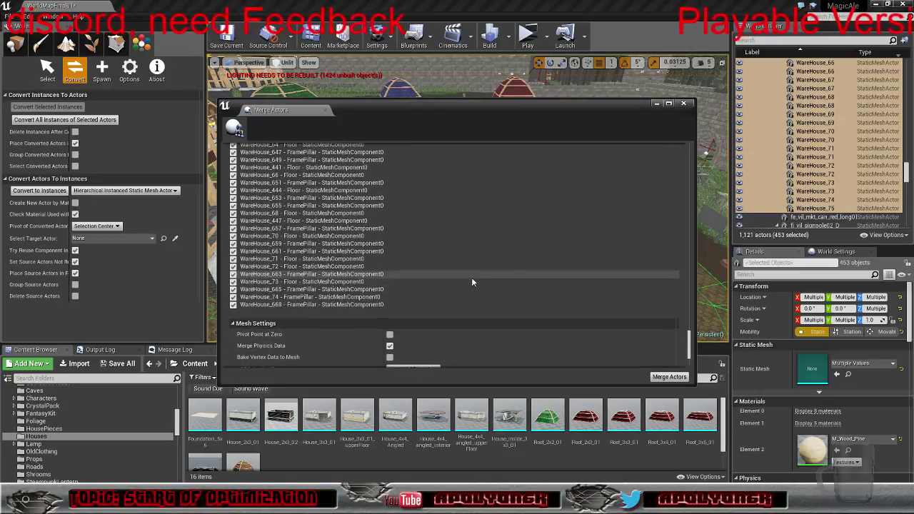
pyautogui.scroll(5, 471, 282)
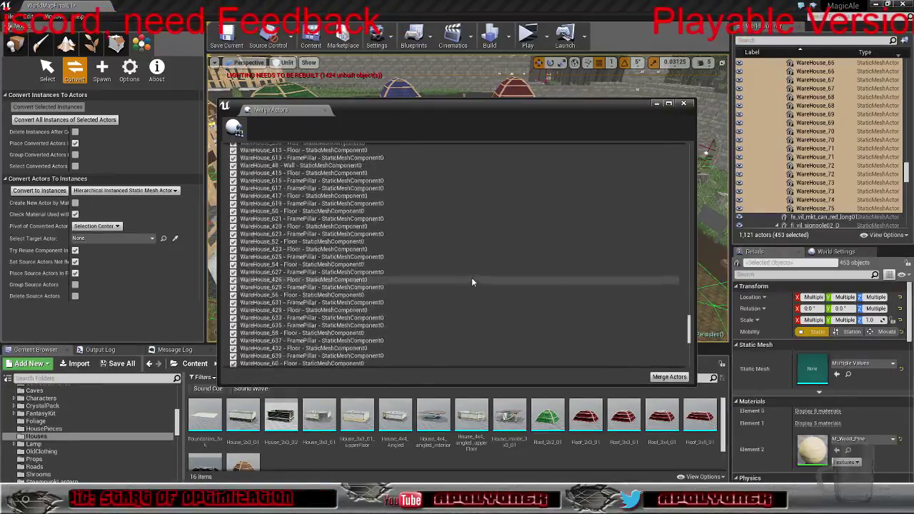
pyautogui.scroll(5, 472, 283)
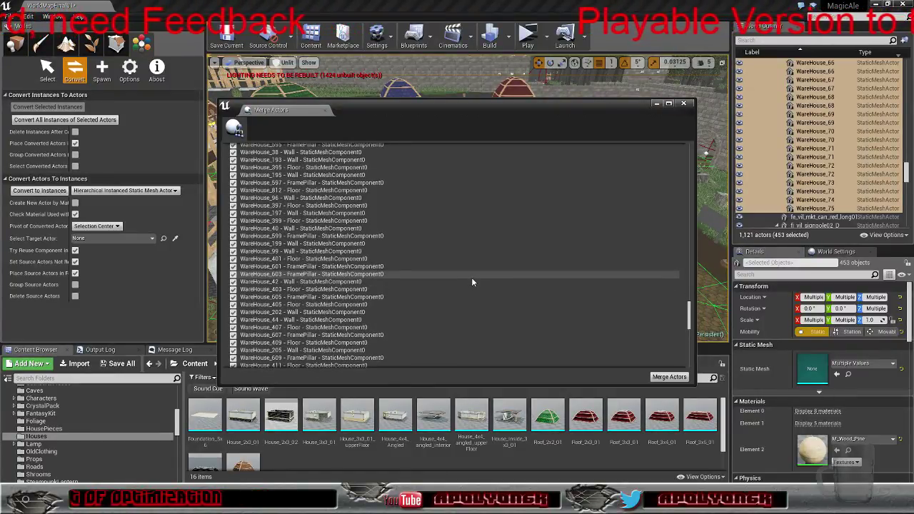
pyautogui.scroll(-10, 471, 282)
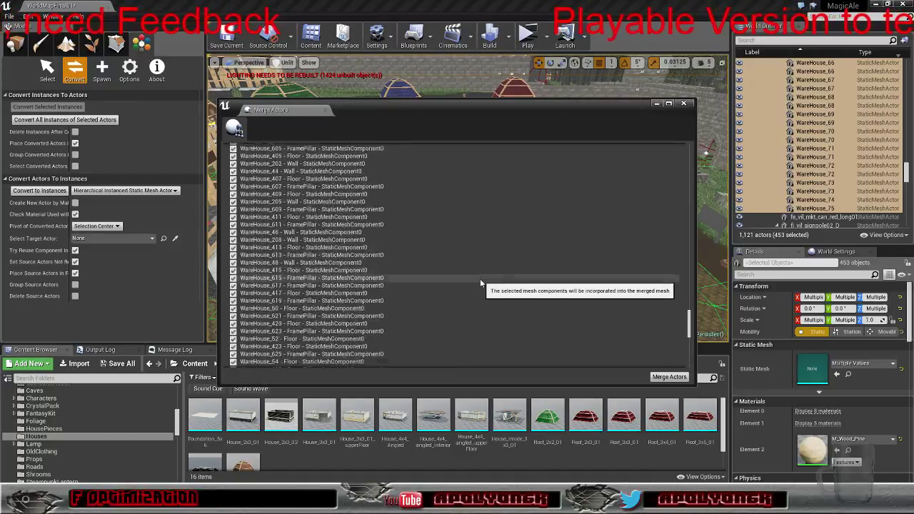
pyautogui.scroll(-9, 480, 278)
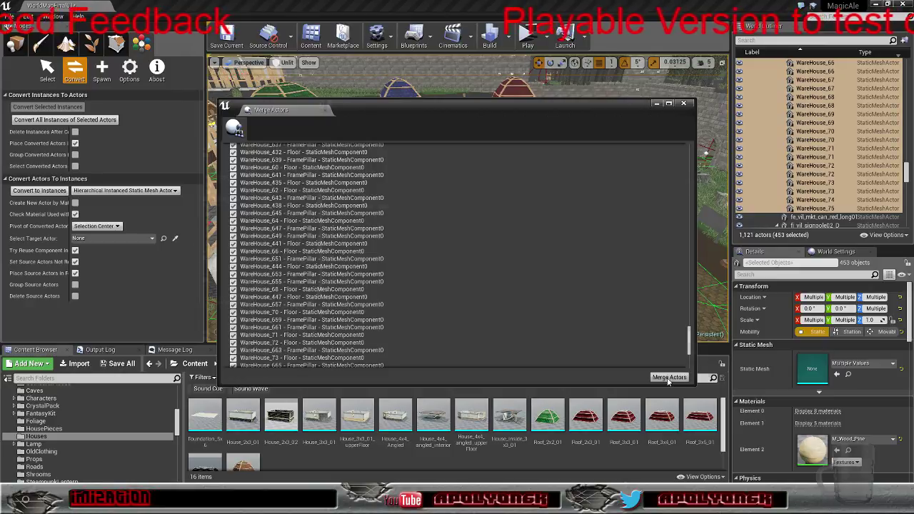
pyautogui.click(668, 378)
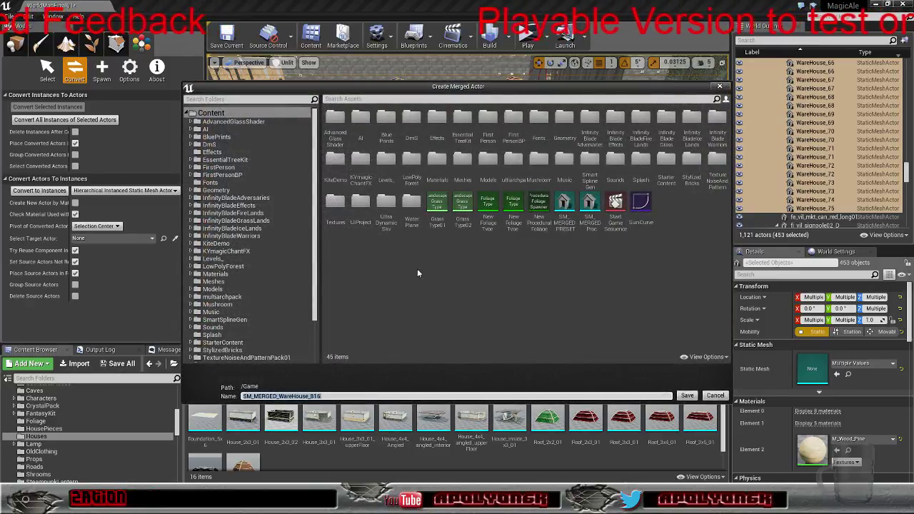
pyautogui.click(214, 289)
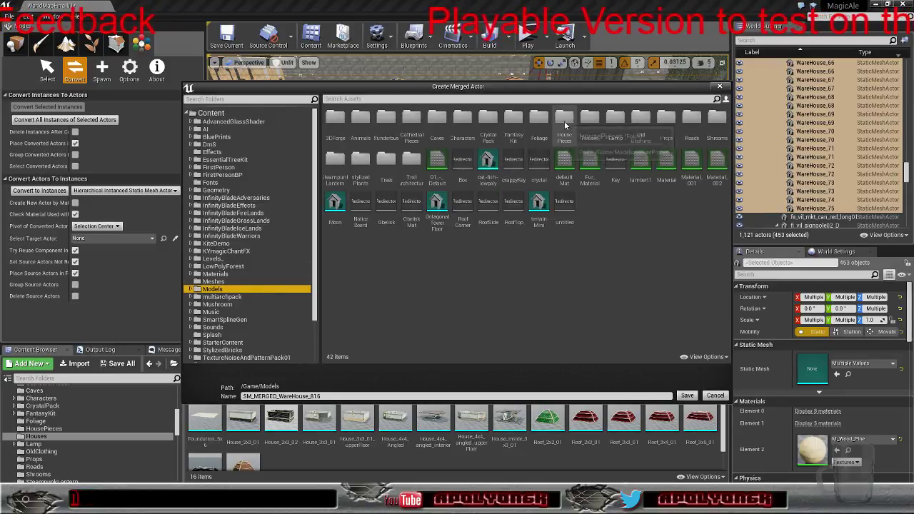
pyautogui.doubleClick(589, 120)
pyautogui.click(321, 396)
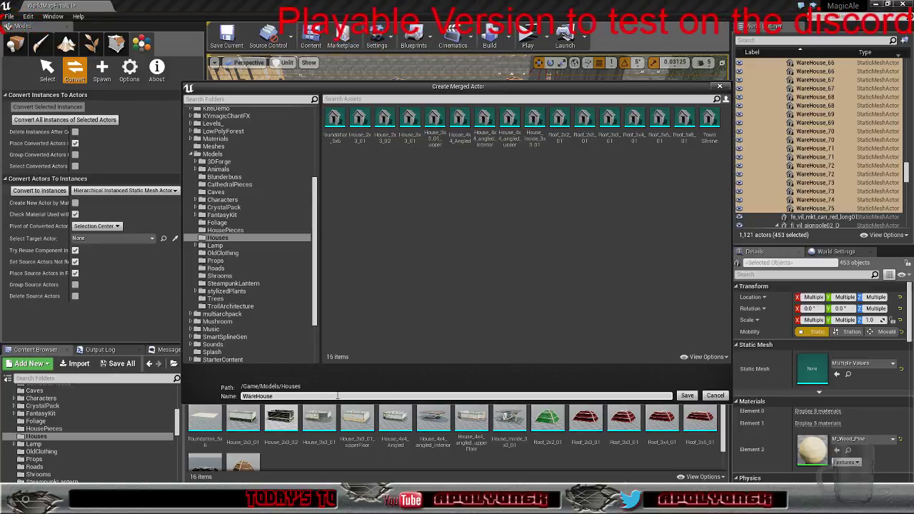
pyautogui.click(688, 397)
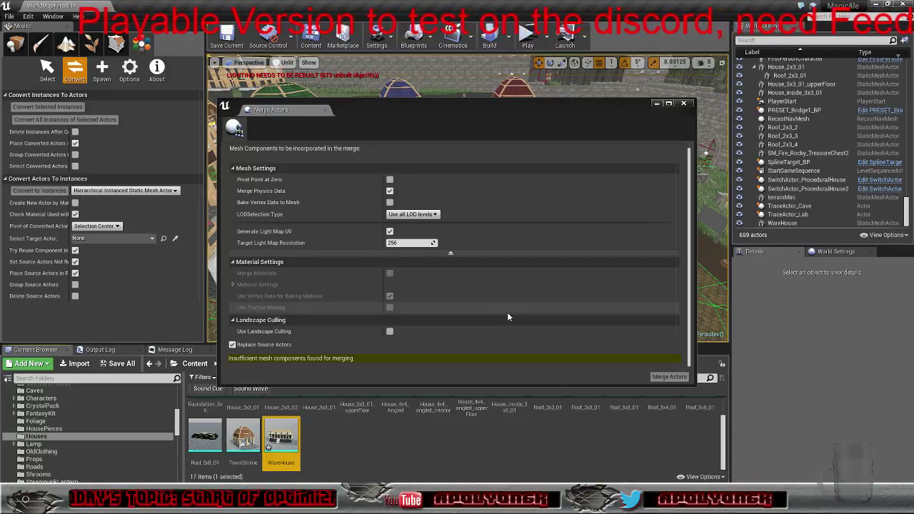
pyautogui.click(657, 104)
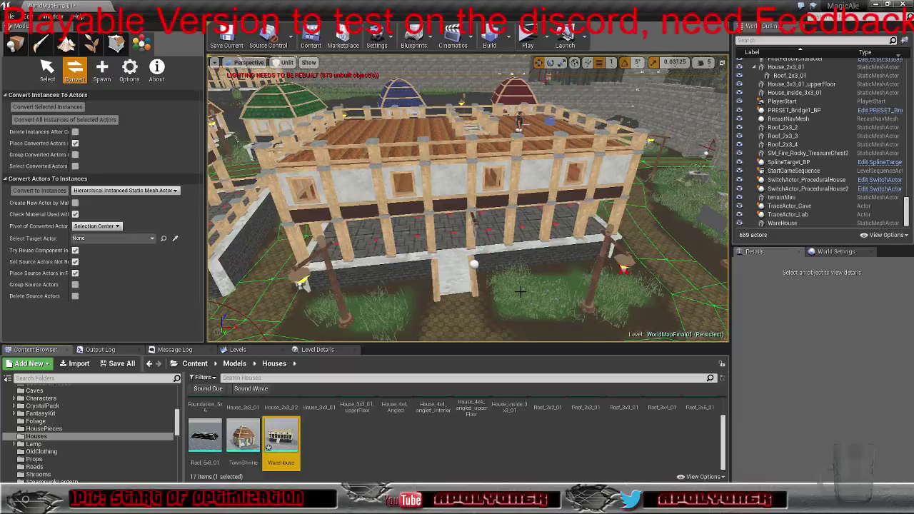
# Select the merged WareHouse static mesh actor and inspect the whole building from several angles
pyautogui.click(777, 223)
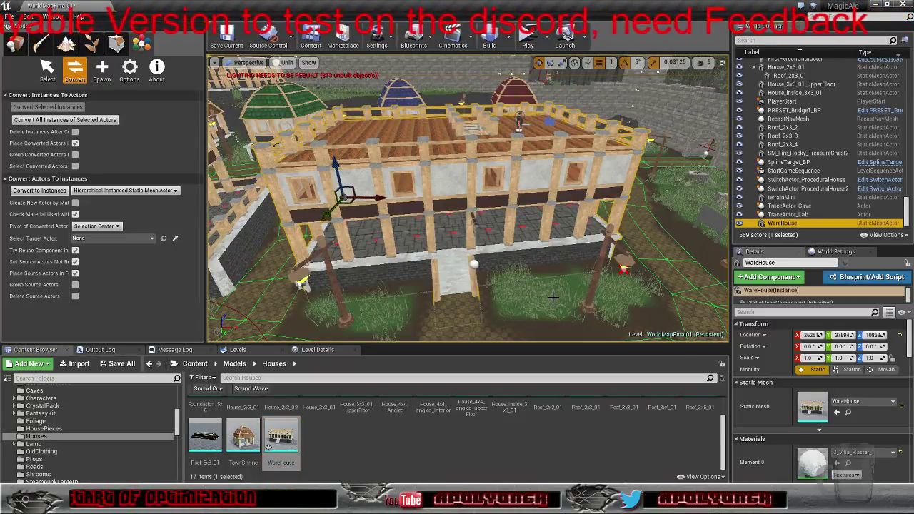
pyautogui.moveTo(553, 297); pyautogui.dragTo(679, 290, button='right')
pyautogui.press('w')
pyautogui.press('s')
pyautogui.press('s')
pyautogui.press('d')
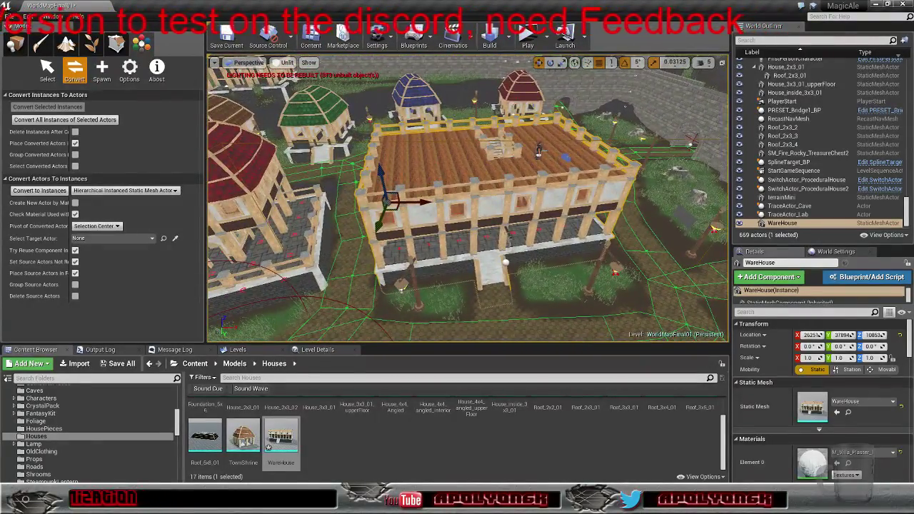
pyautogui.moveTo(447, 293); pyautogui.dragTo(439, 289, button='right')
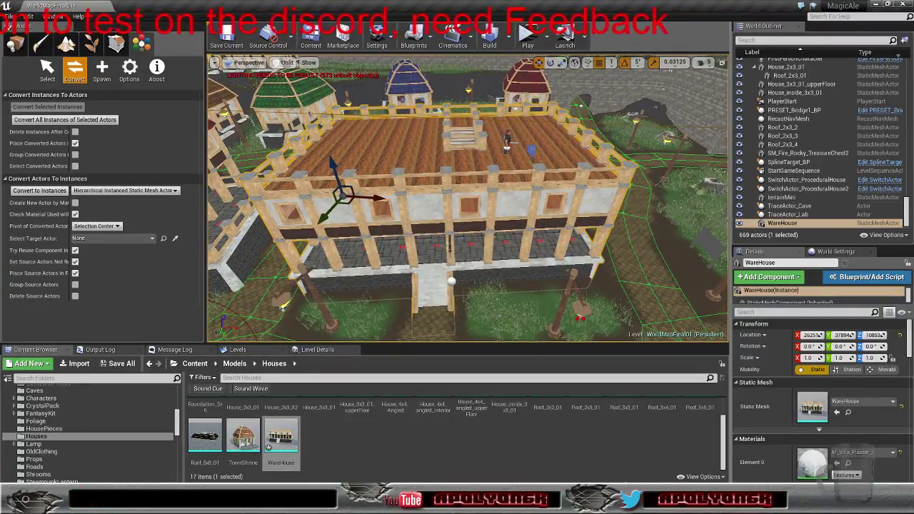
pyautogui.scroll(10, 808, 212)
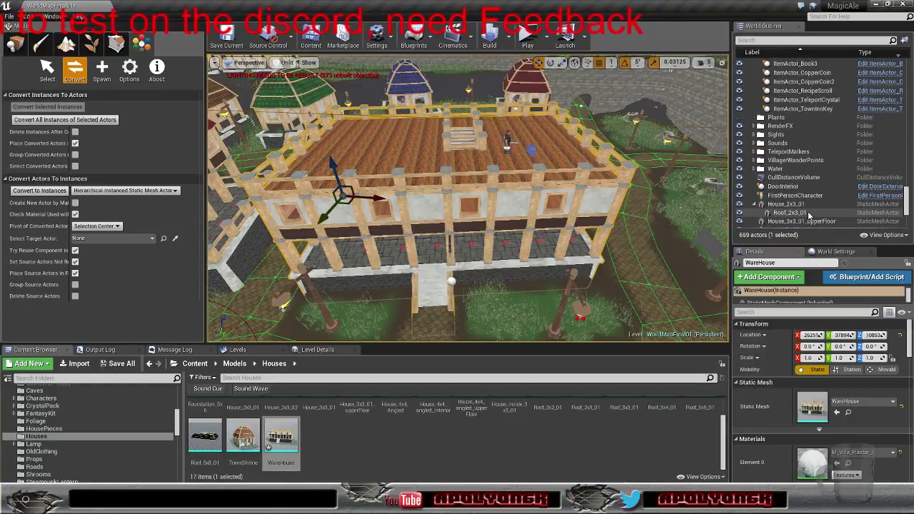
# Collapse the HomeLocations, GuardPatrolPoints, Exploration Triggers, Doors and Landscape folders in the World Outliner
pyautogui.scroll(15, 808, 211)
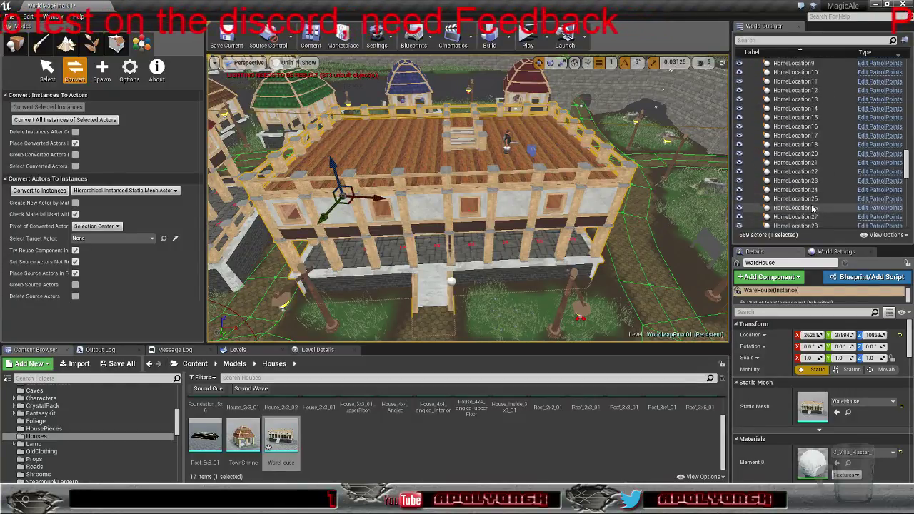
pyautogui.scroll(3, 812, 209)
pyautogui.click(760, 107)
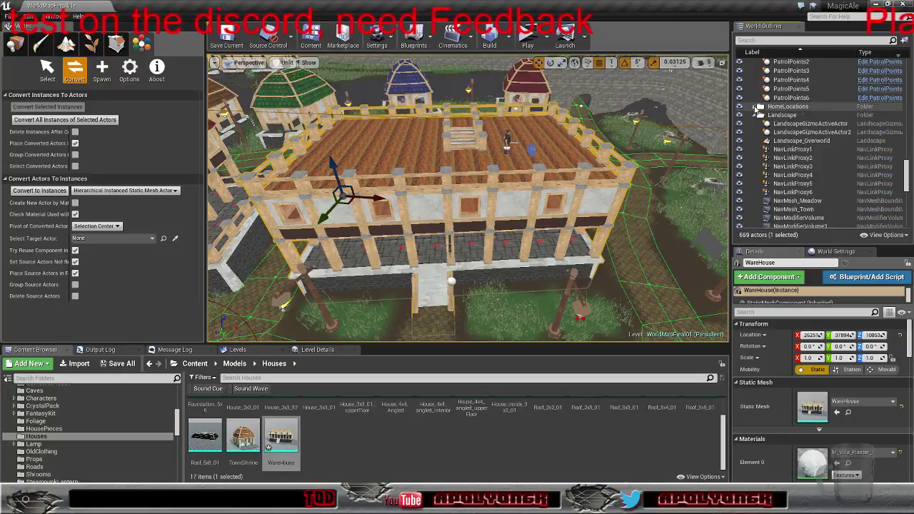
pyautogui.scroll(5, 754, 157)
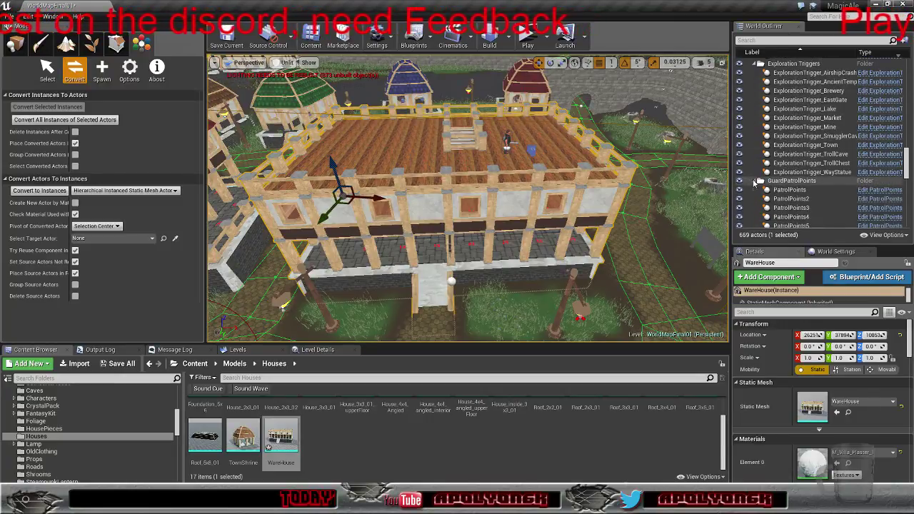
pyautogui.click(755, 181)
pyautogui.click(760, 63)
pyautogui.scroll(3, 766, 132)
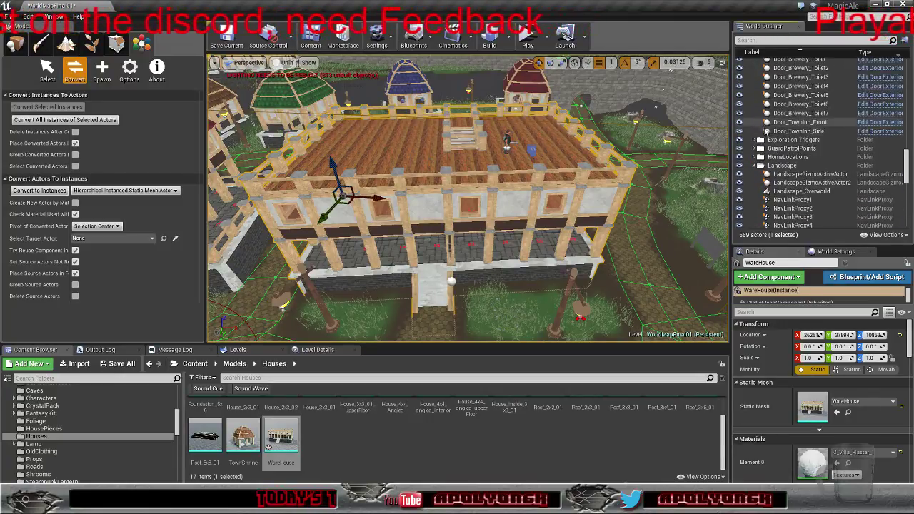
pyautogui.scroll(5, 766, 131)
pyautogui.click(754, 108)
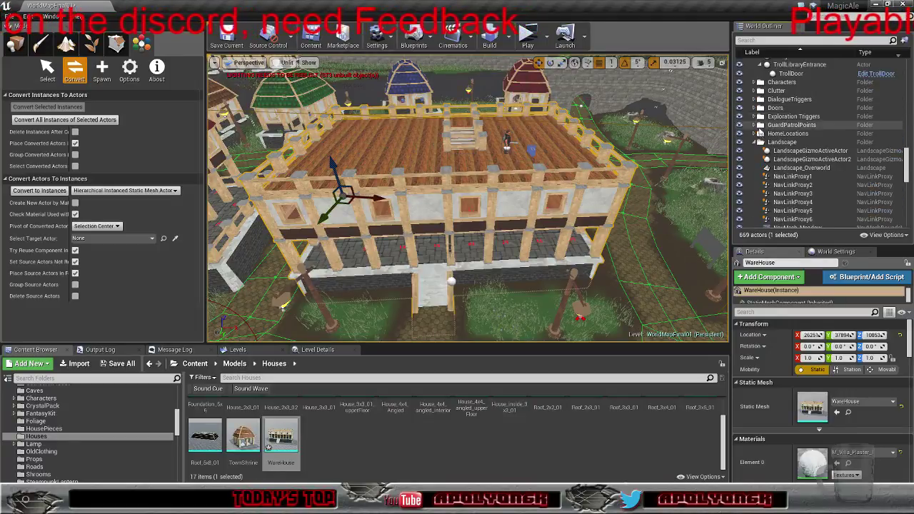
pyautogui.click(756, 142)
# Locate the original procedural WareHouse in the actor list and move the merged WareHouse static mesh actor into the Shops folder
pyautogui.scroll(5, 756, 142)
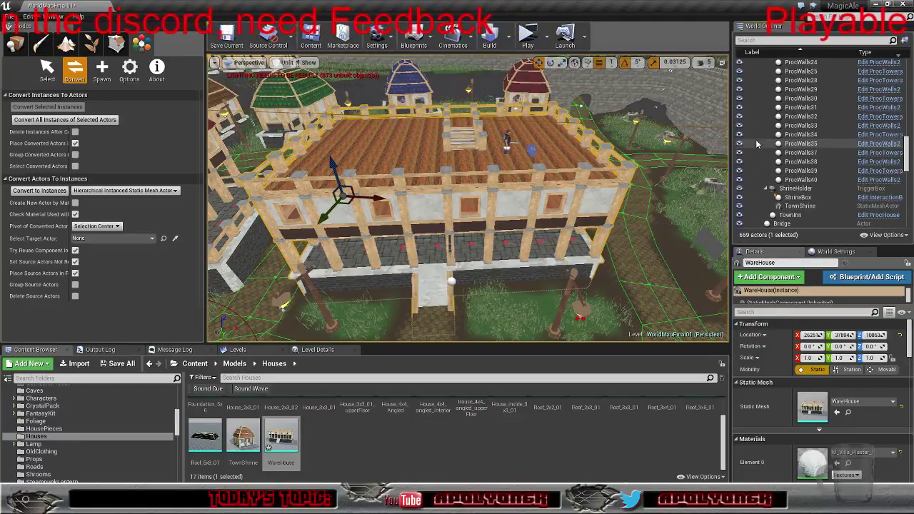
pyautogui.scroll(10, 757, 143)
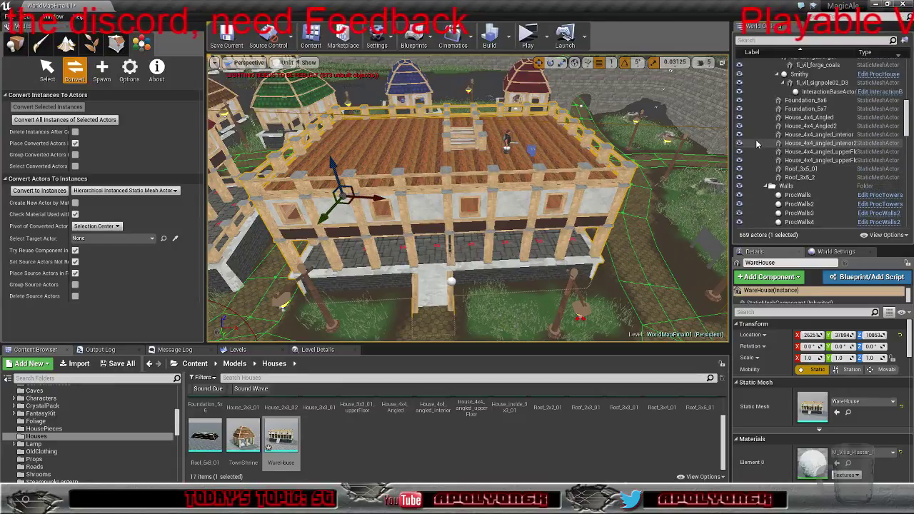
pyautogui.scroll(4, 756, 140)
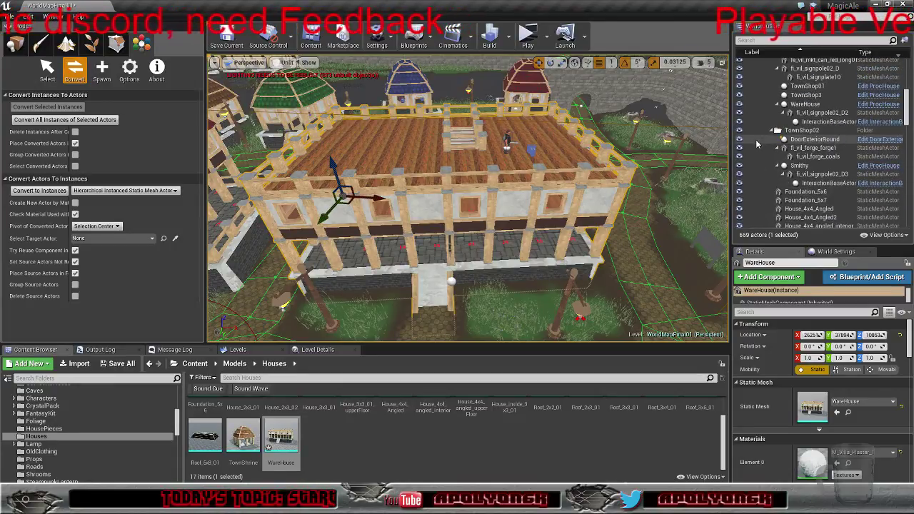
pyautogui.click(795, 105)
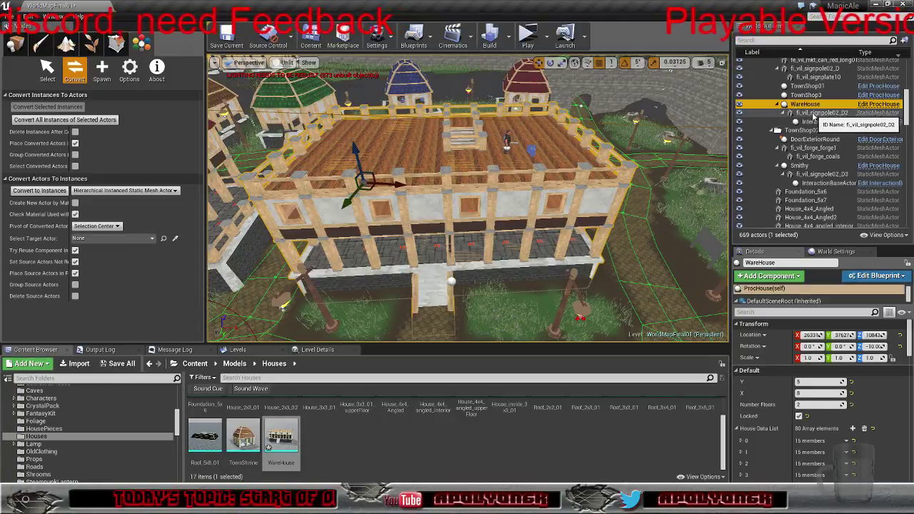
pyautogui.scroll(-20, 771, 162)
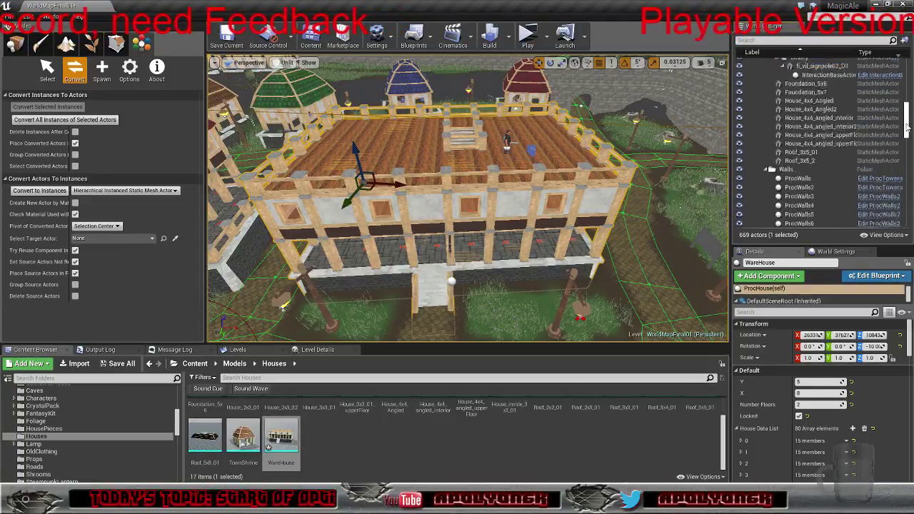
pyautogui.moveTo(870, 218); pyautogui.dragTo(788, 102)
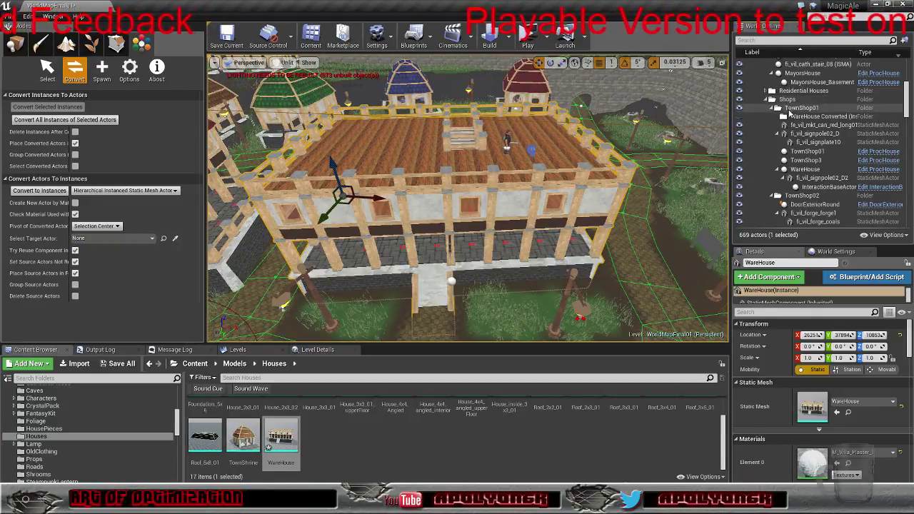
# Collapse the TownShop02 folder and attach the fi_vil_signpole02_D2 sign pole to the merged WareHouse static mesh actor
pyautogui.click(776, 197)
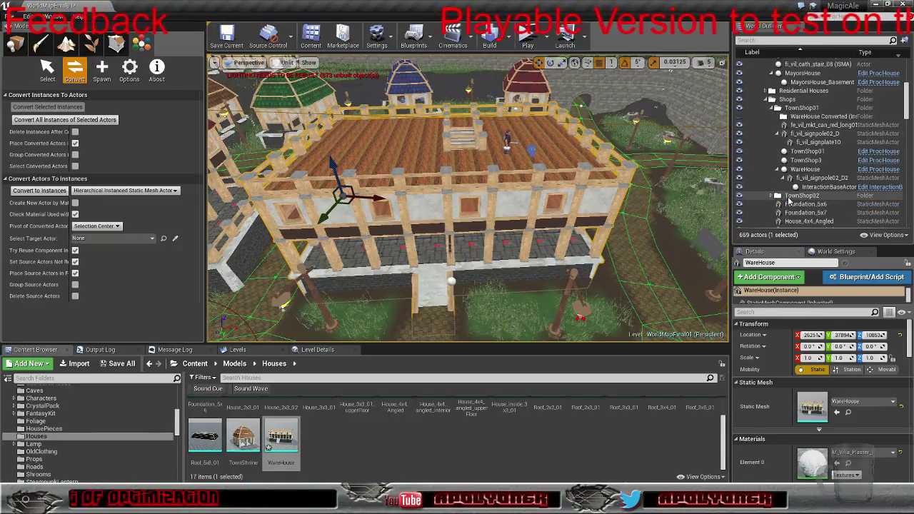
pyautogui.scroll(-5, 822, 202)
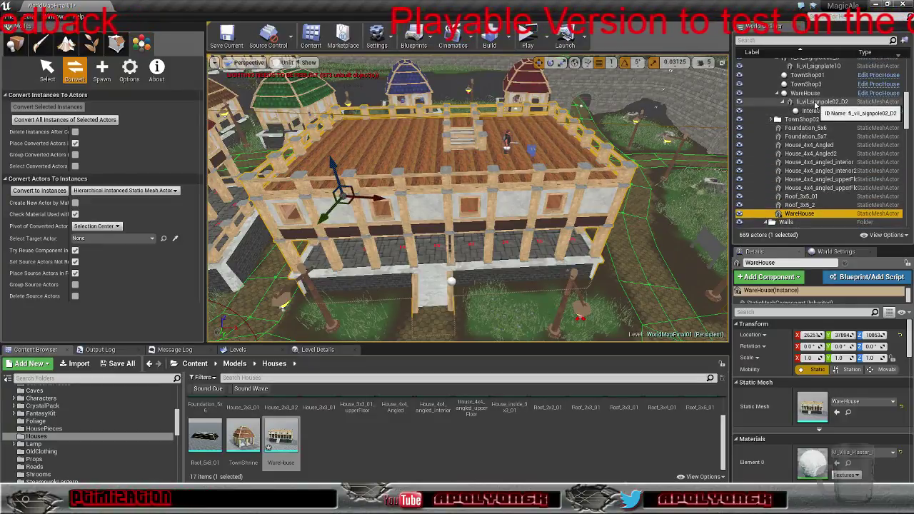
pyautogui.moveTo(820, 102); pyautogui.dragTo(807, 219)
pyautogui.click(801, 197)
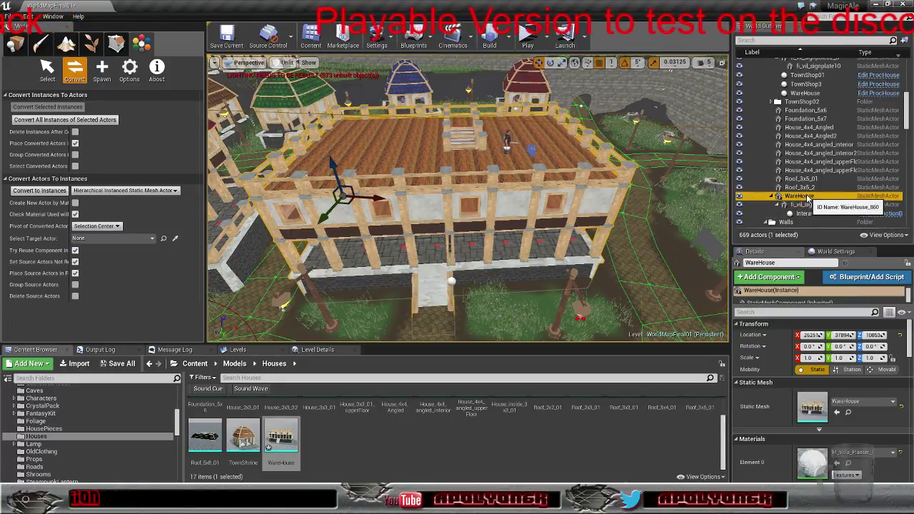
# Hide the original procedural WareHouse in the TownShop01 folder to check the merged building, and delete that procedural actor
pyautogui.scroll(2, 804, 143)
pyautogui.click(803, 139)
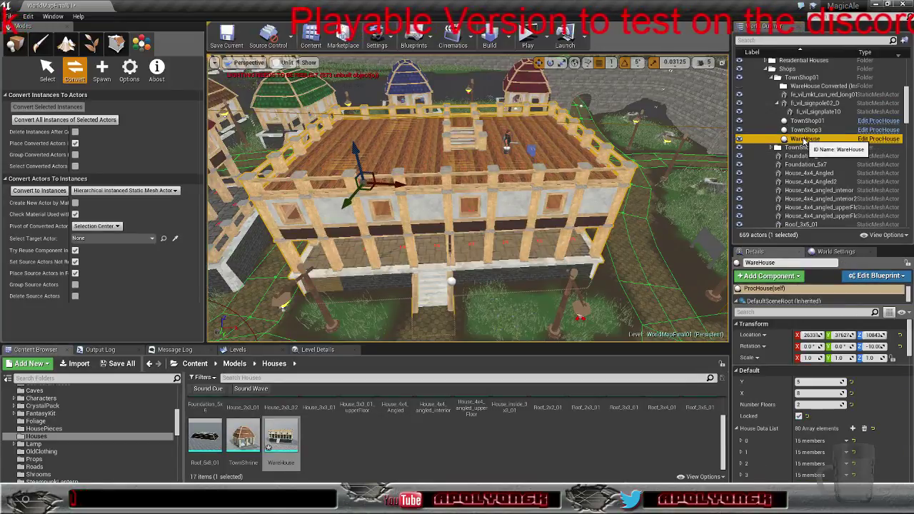
pyautogui.click(740, 141)
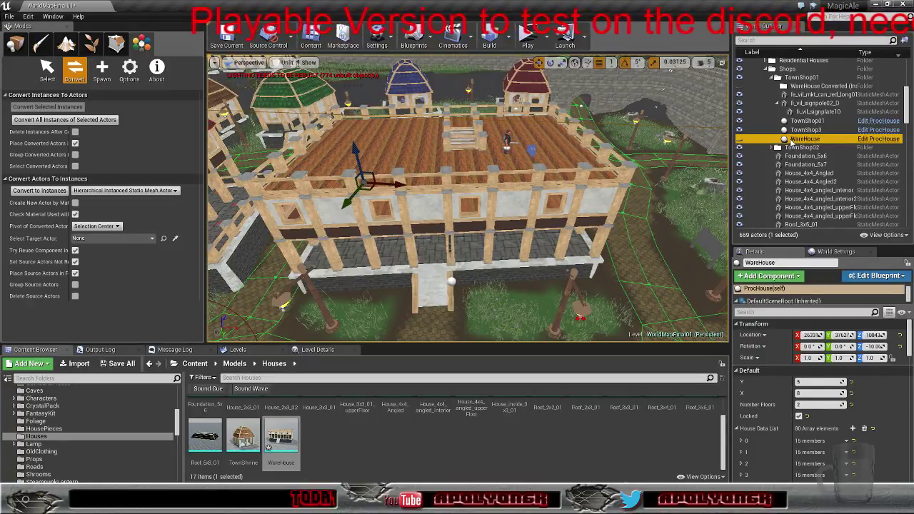
pyautogui.keyDown('ctrl'); pyautogui.click(792, 139); pyautogui.keyUp('ctrl')
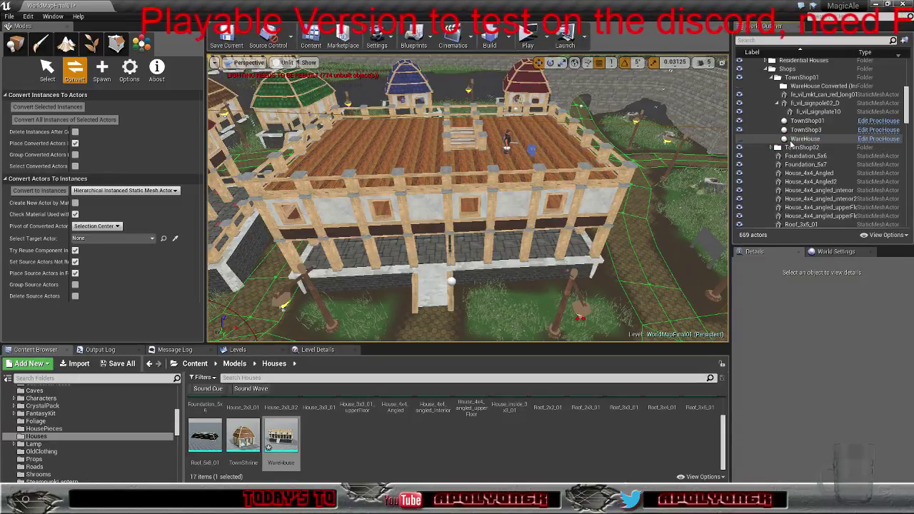
pyautogui.click(791, 140)
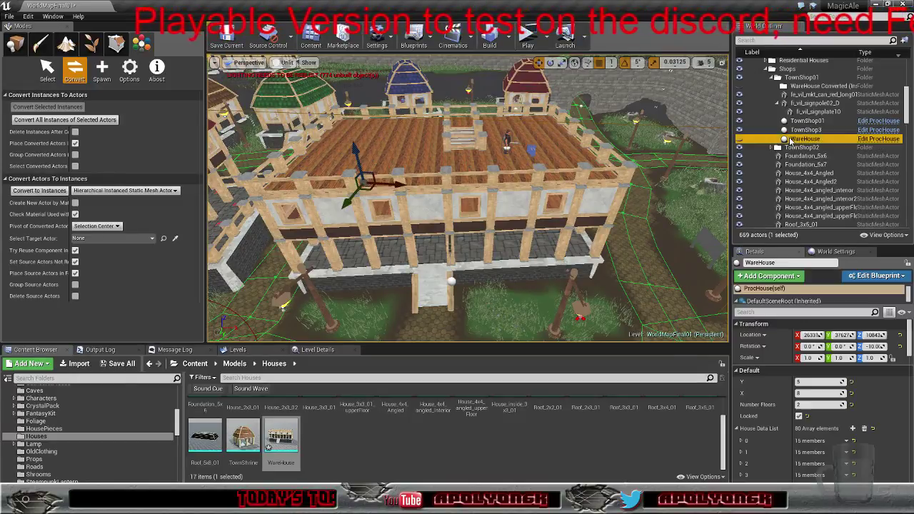
pyautogui.click(609, 229)
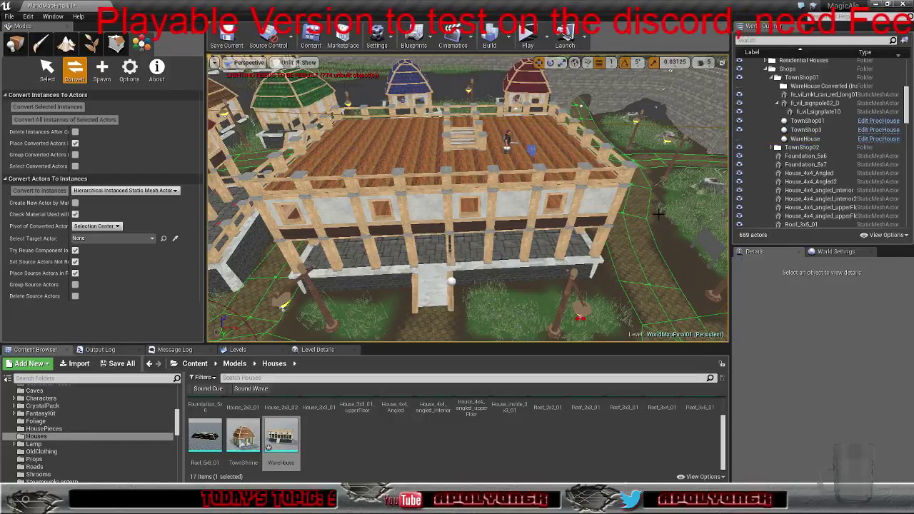
pyautogui.click(802, 140)
pyautogui.rightClick(802, 141)
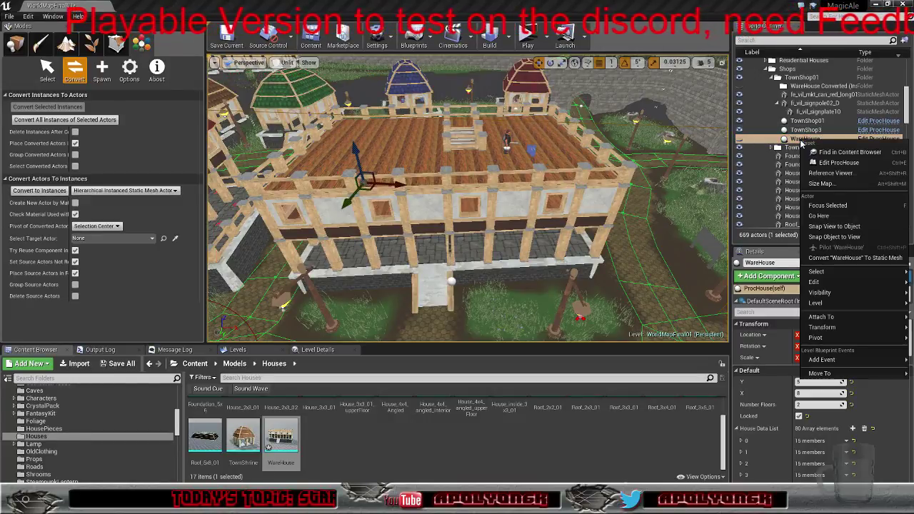
pyautogui.moveTo(823, 288)
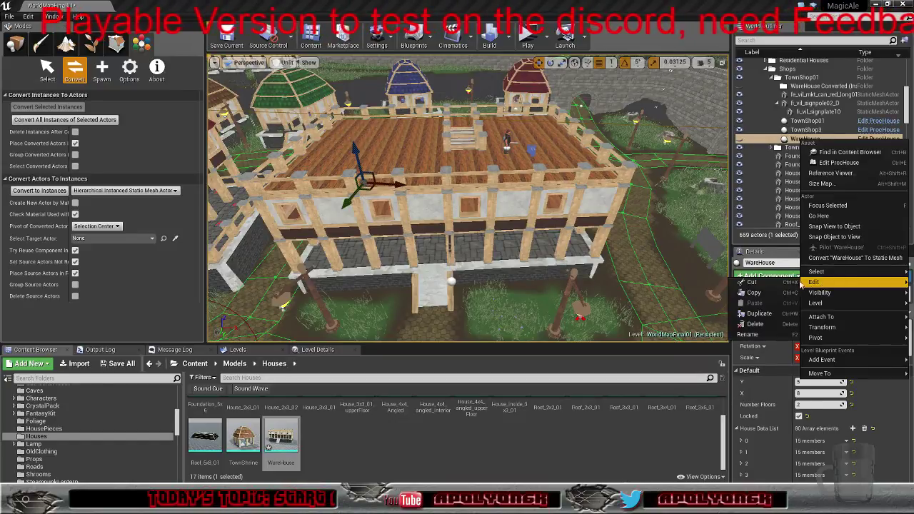
pyautogui.click(753, 325)
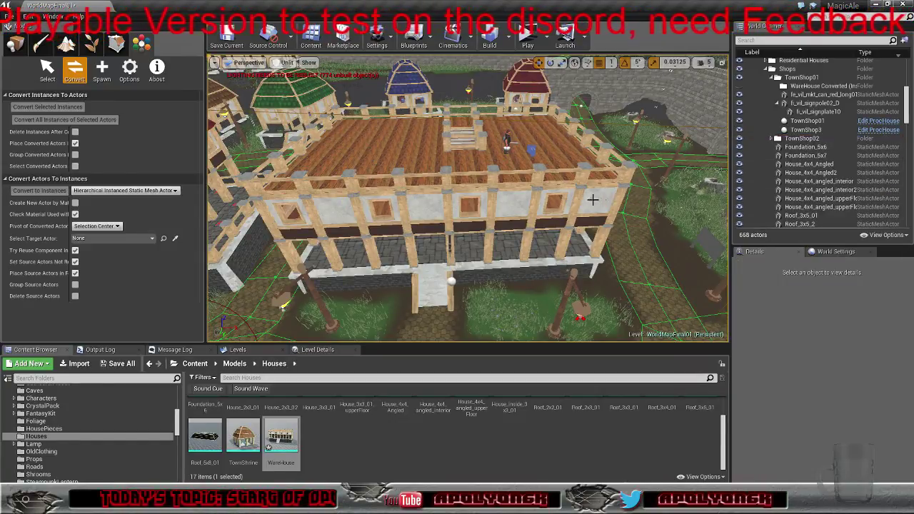
# Select the merged WareHouse building in the level and open its WareHouse mesh asset in a maximized Static Mesh Editor
pyautogui.moveTo(544, 211)
pyautogui.mouseDown(button='right')
pyautogui.moveTo(525, 232)
pyautogui.moveTo(479, 214)
pyautogui.moveTo(535, 215)
pyautogui.mouseUp(button='right')
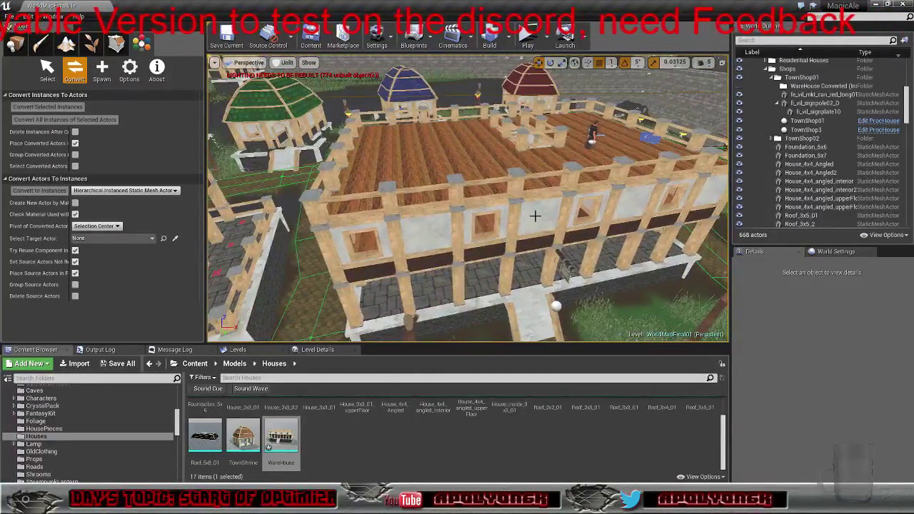
pyautogui.click(509, 183)
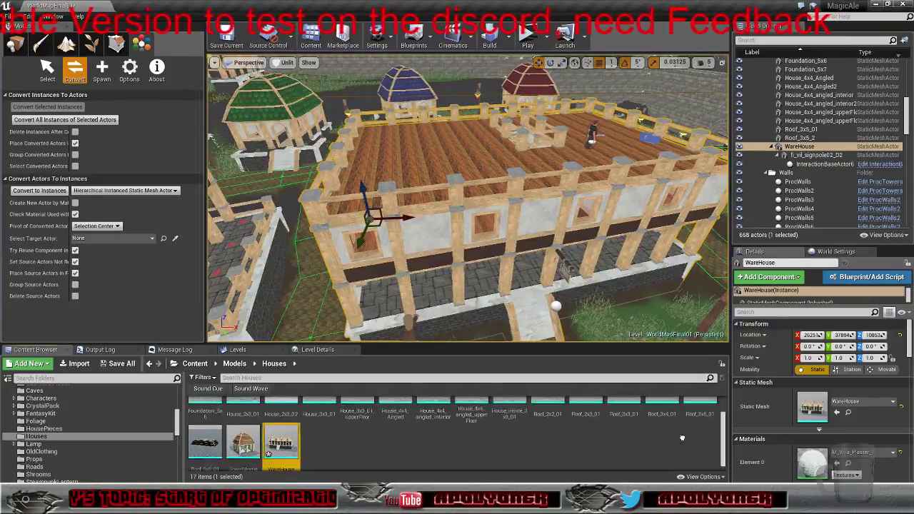
pyautogui.scroll(1, 379, 457)
pyautogui.scroll(-1, 380, 456)
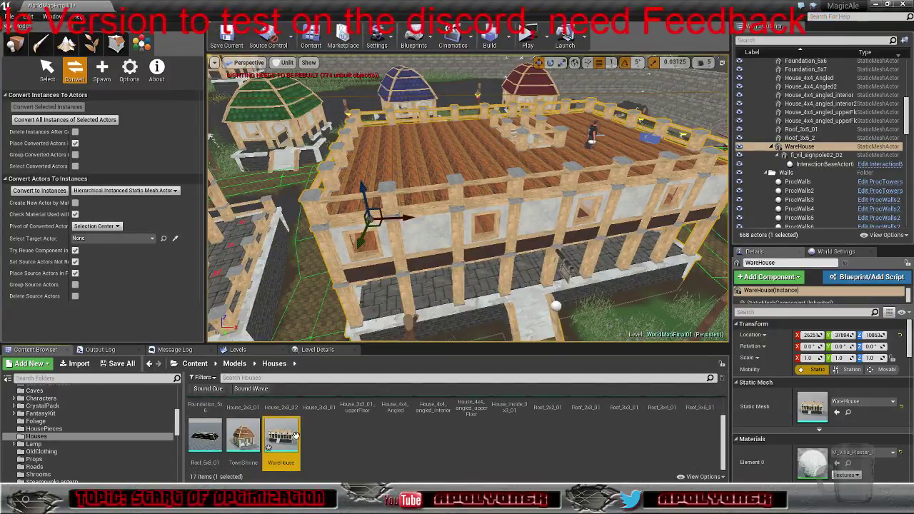
pyautogui.doubleClick(281, 436)
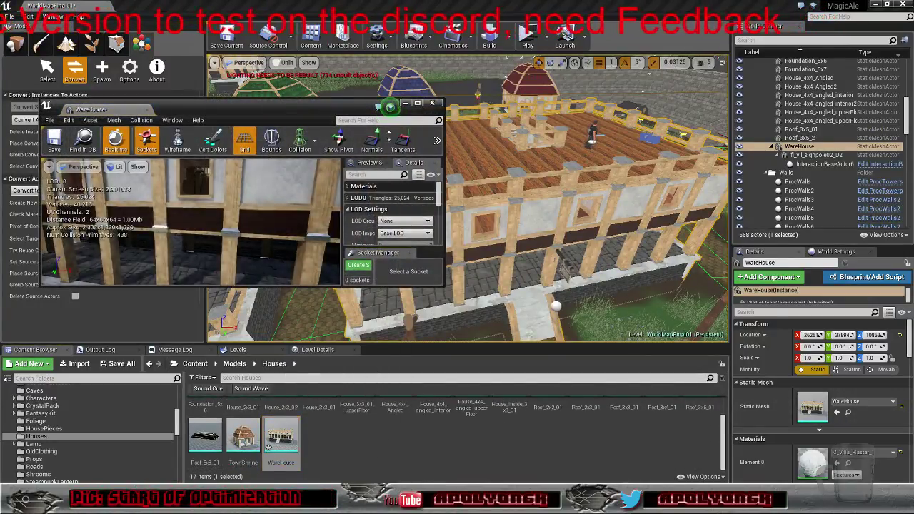
pyautogui.click(418, 104)
# Inspect the merged warehouse mesh up close and assign it the LevelArchitecture LOD group, accepting the group's default settings
pyautogui.scroll(-10, 368, 187)
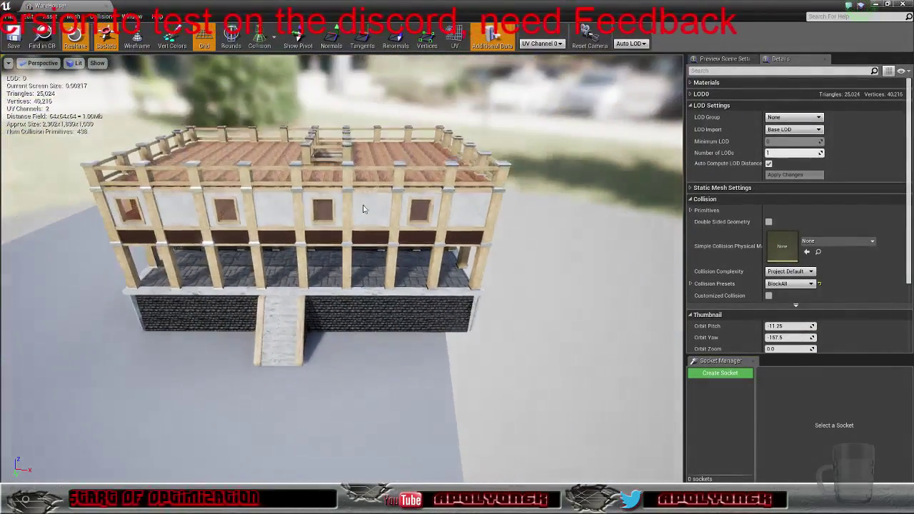
pyautogui.scroll(10, 363, 208)
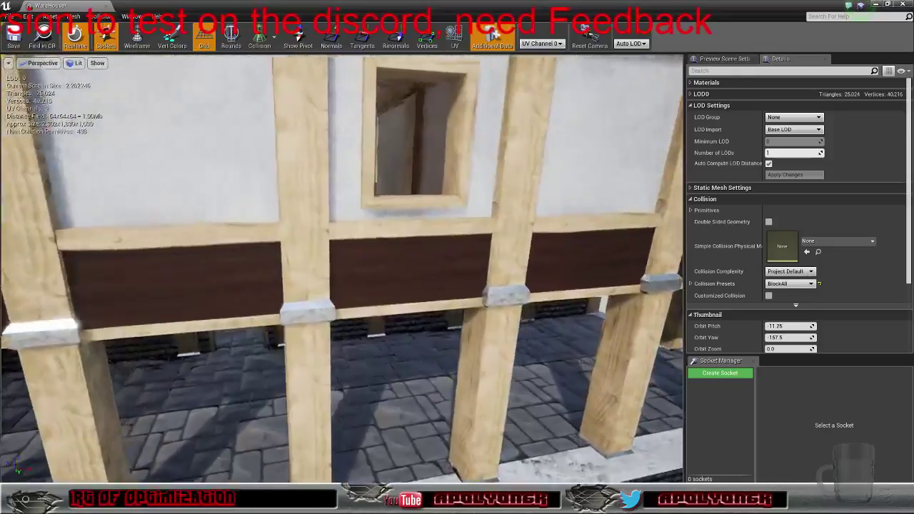
pyautogui.moveTo(363, 209); pyautogui.dragTo(178, 229, button='right')
pyautogui.moveTo(126, 252); pyautogui.dragTo(75, 211, button='right')
pyautogui.moveTo(119, 236); pyautogui.dragTo(44, 256, button='right')
pyautogui.moveTo(430, 165); pyautogui.dragTo(406, 166, button='right')
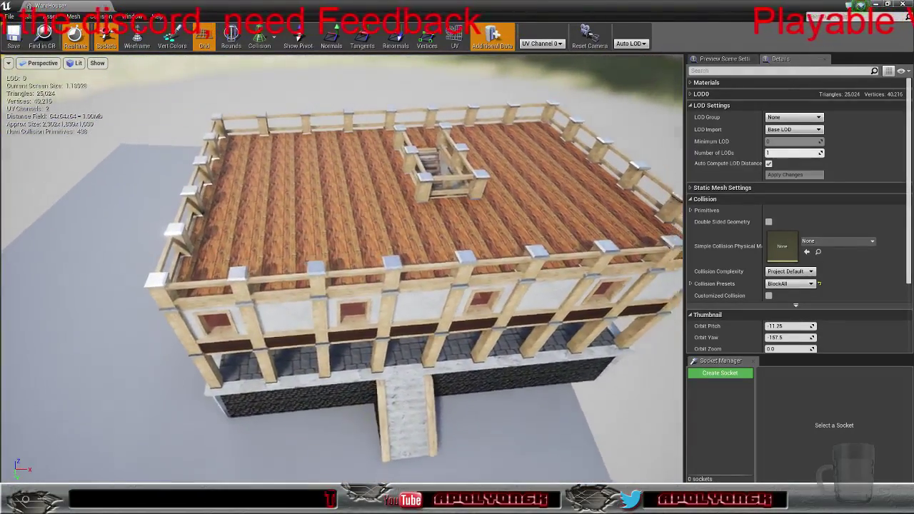
pyautogui.click(788, 118)
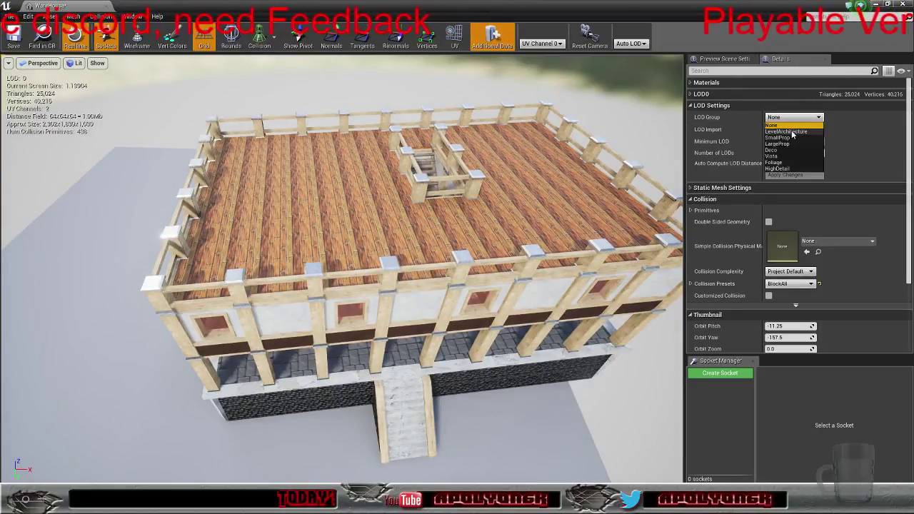
pyautogui.click(786, 131)
pyautogui.click(526, 274)
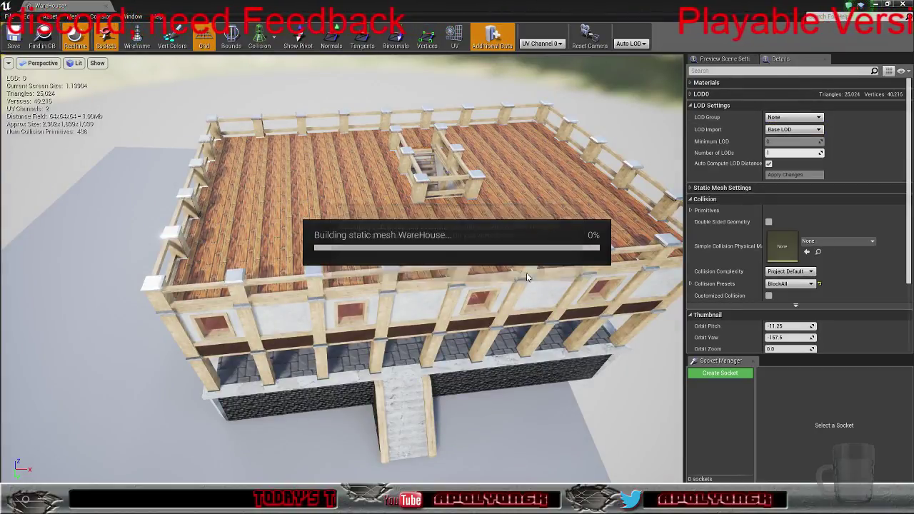
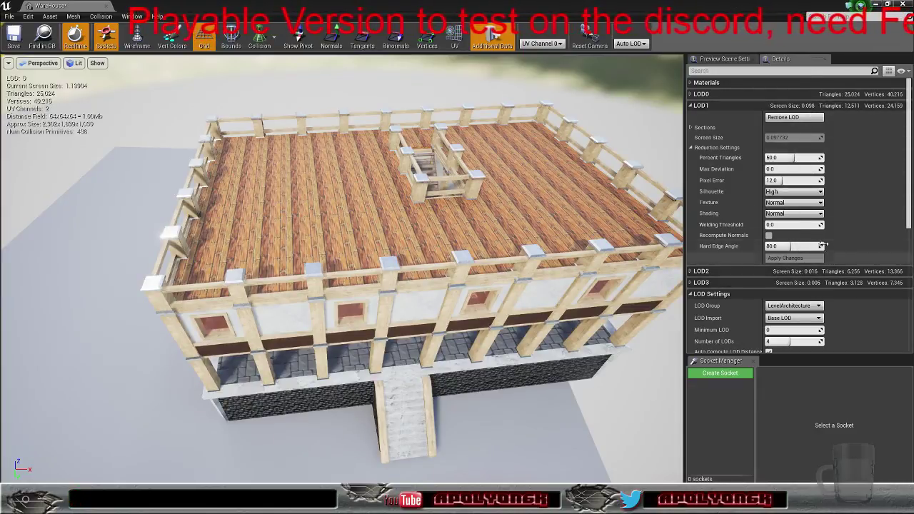
# Turn off Auto Compute LOD Distance for the warehouse mesh and set the LOD1 screen size to 1
pyautogui.scroll(-2, 854, 246)
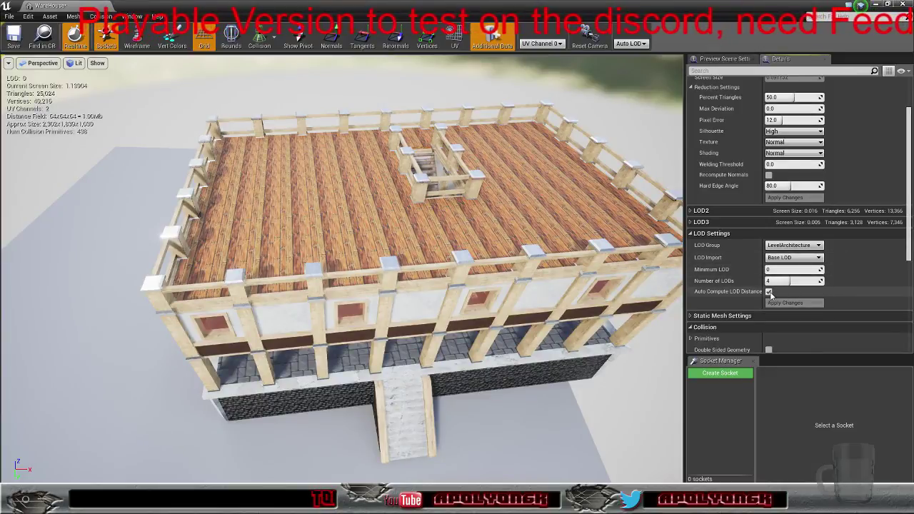
pyautogui.scroll(2, 855, 135)
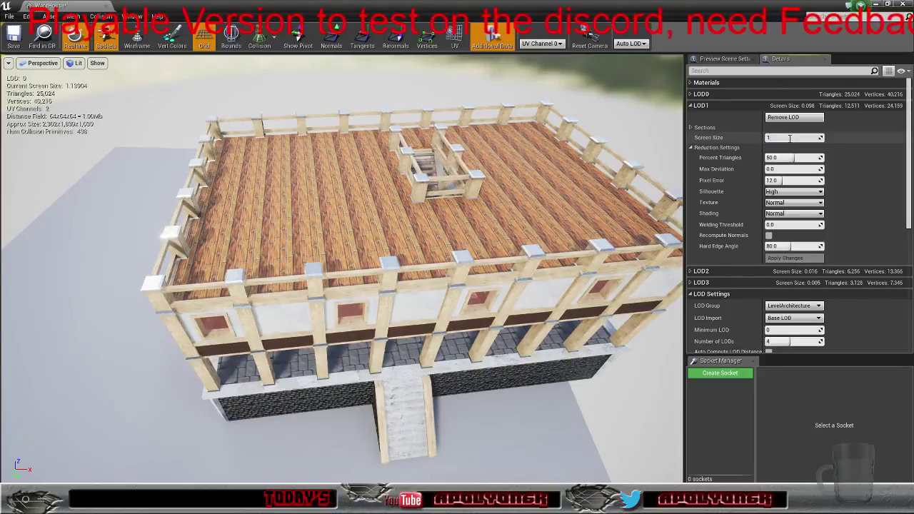
pyautogui.press('Return')
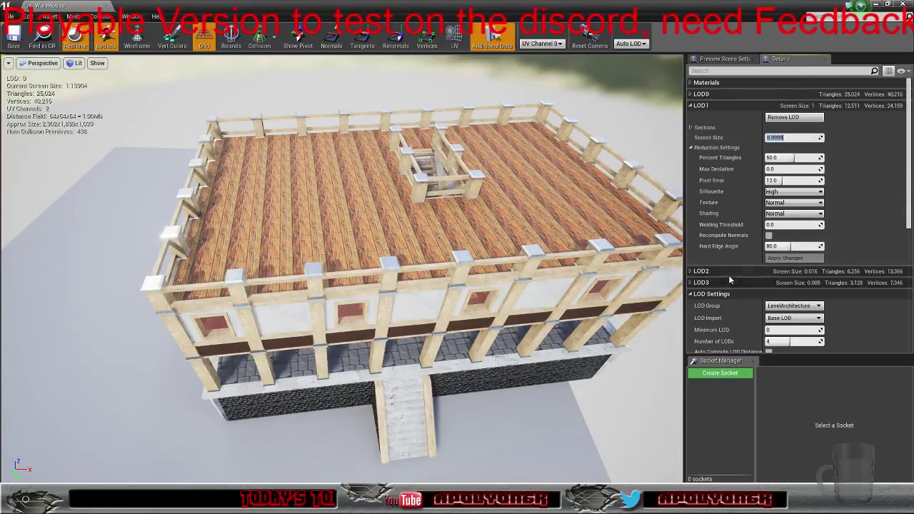
# Set the warehouse mesh's LOD2 screen size to 0.15717 and its LOD3 screen size to 0.05362
pyautogui.click(691, 272)
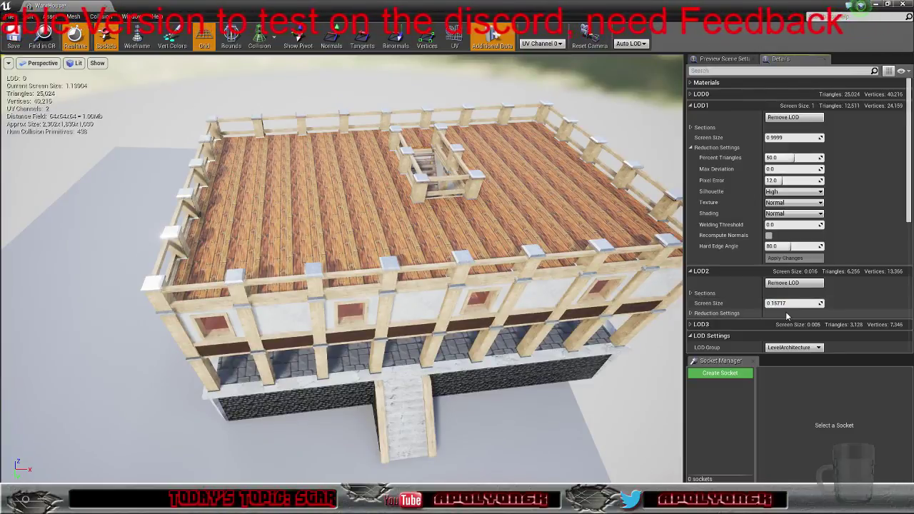
pyautogui.press('Return')
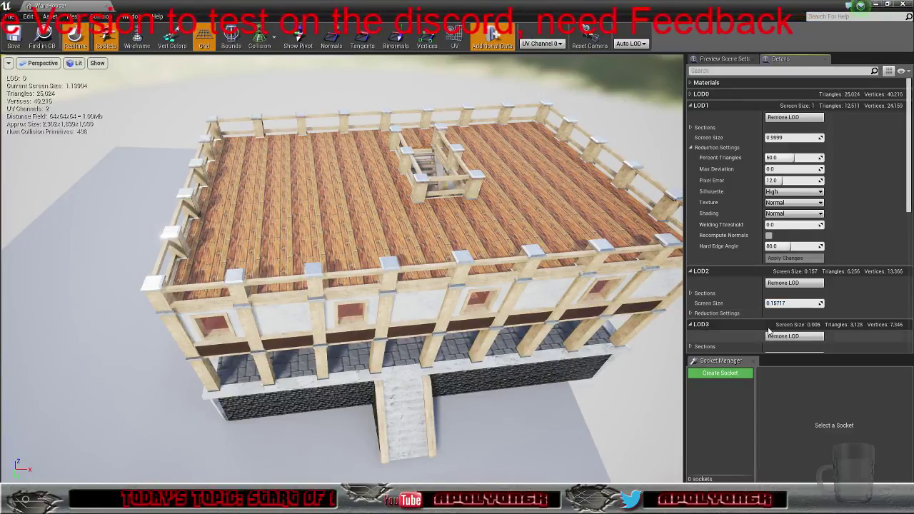
pyautogui.click(692, 325)
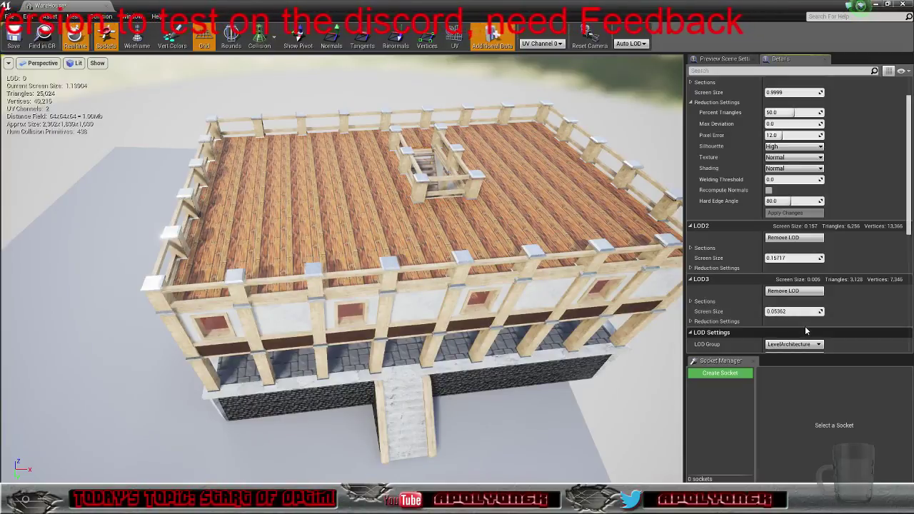
pyautogui.press('Return')
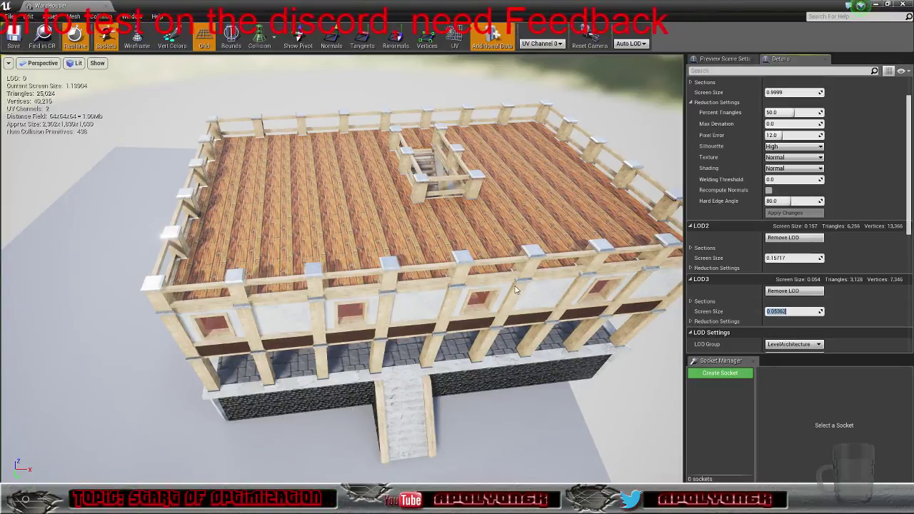
# Move the preview camera progressively farther from the warehouse mesh to check each LOD transition up to LOD3
pyautogui.moveTo(517, 289); pyautogui.dragTo(517, 291, button='right')
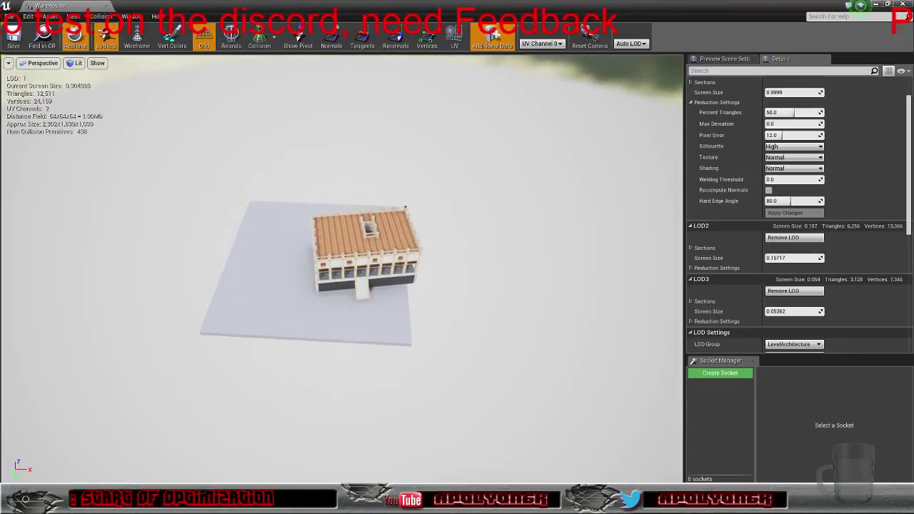
pyautogui.moveTo(516, 363); pyautogui.dragTo(515, 381)
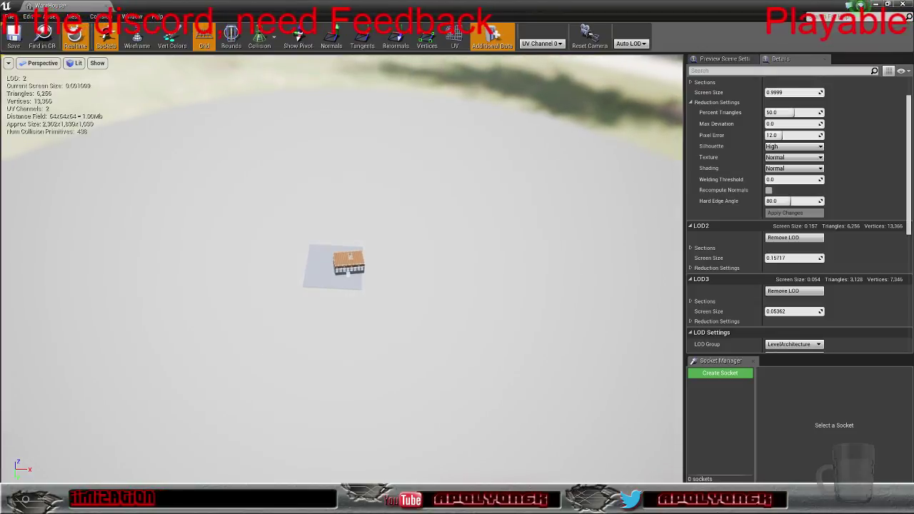
pyautogui.moveTo(515, 380); pyautogui.dragTo(520, 381)
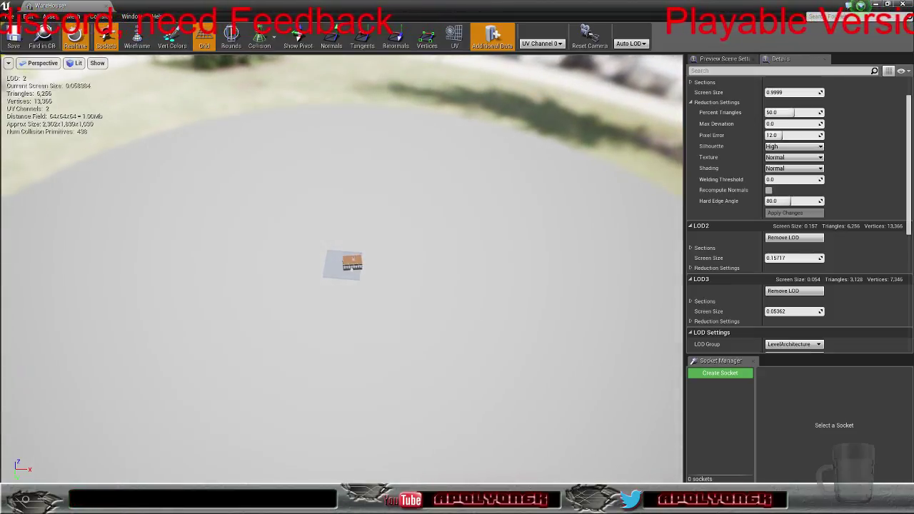
pyautogui.moveTo(520, 381); pyautogui.dragTo(520, 389)
pyautogui.press('s')
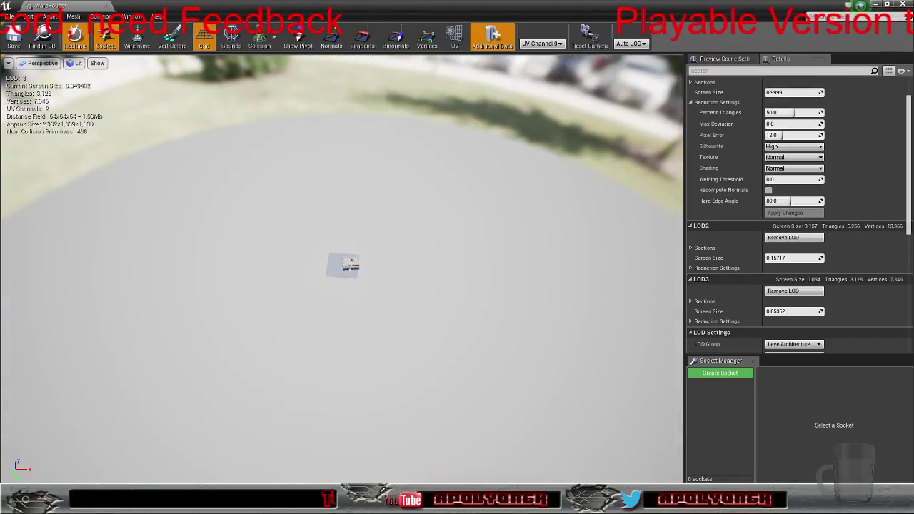
pyautogui.press('s')
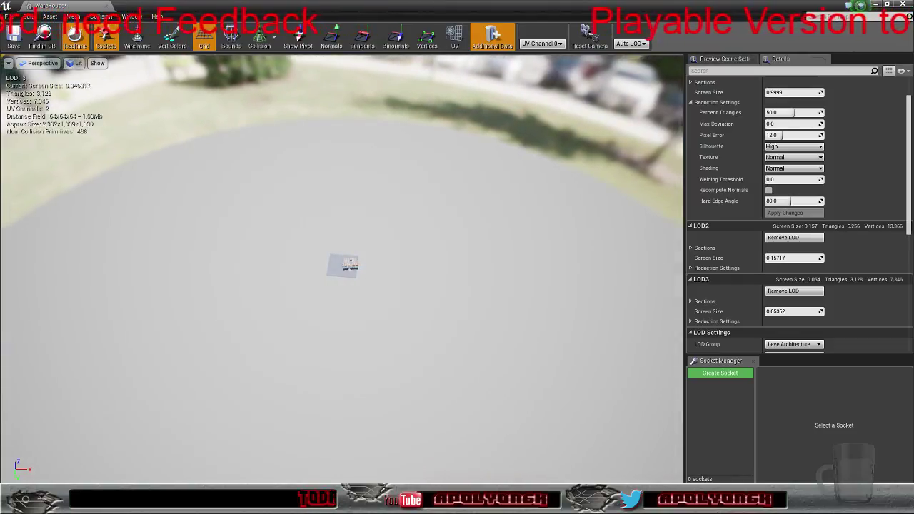
pyautogui.press('s')
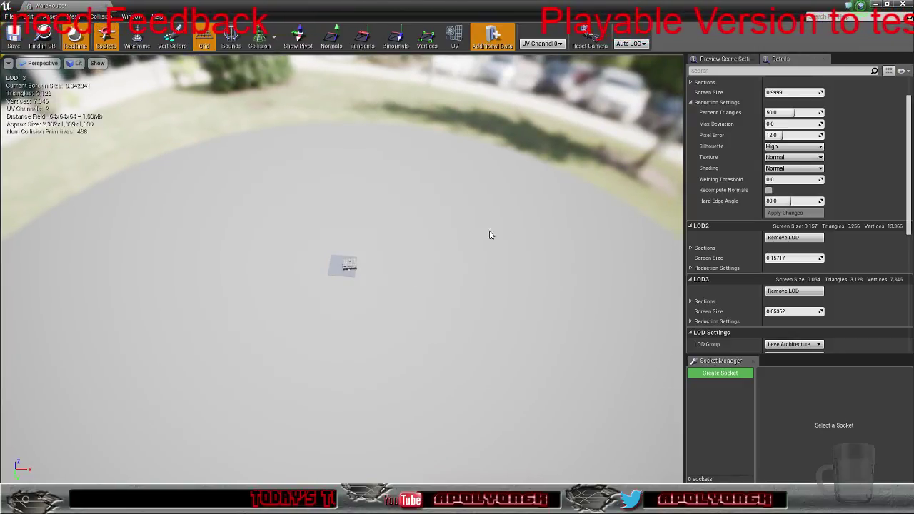
# Expand LOD2's sections and examine the material slot assigned to each section
pyautogui.click(691, 247)
pyautogui.scroll(-3, 723, 219)
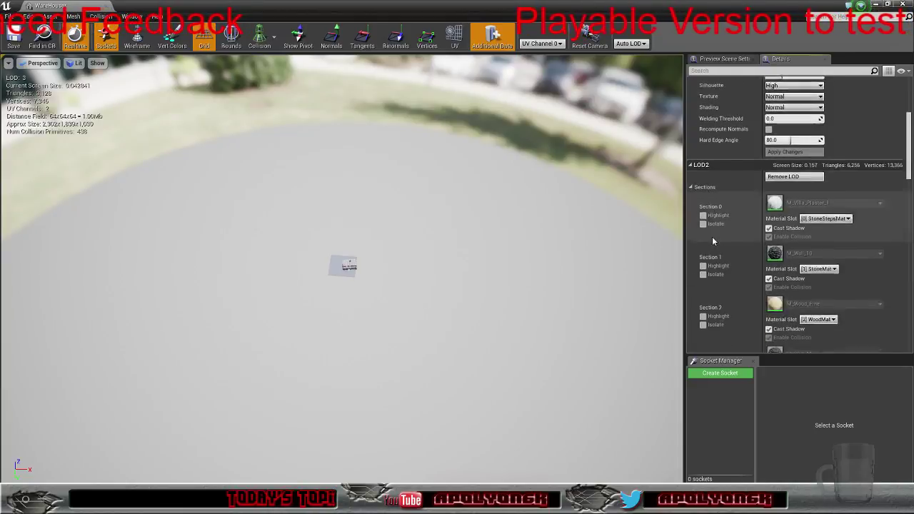
pyautogui.scroll(-1, 723, 219)
pyautogui.scroll(-6, 726, 214)
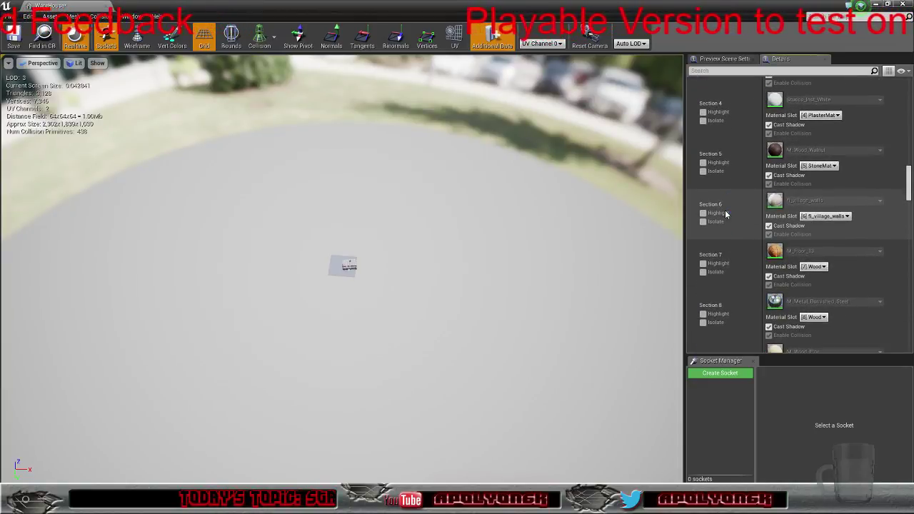
pyautogui.scroll(-7, 725, 213)
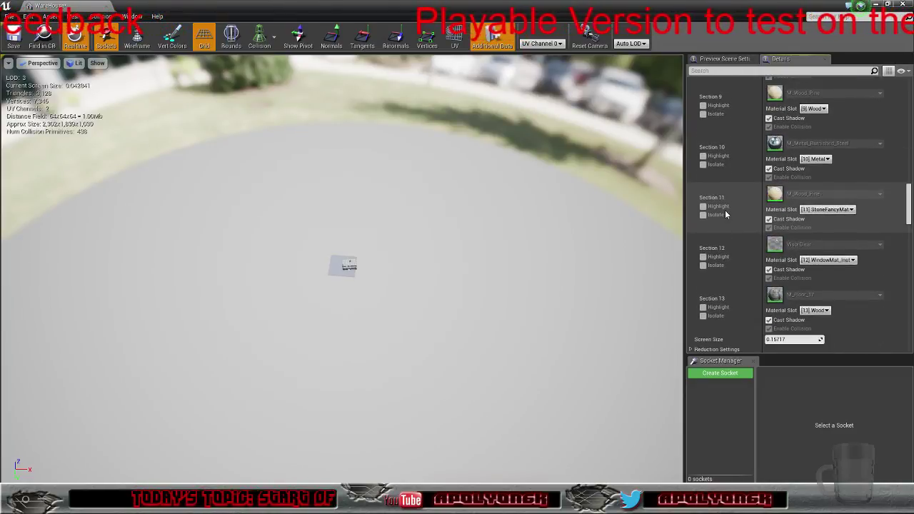
pyautogui.scroll(-3, 726, 215)
pyautogui.scroll(13, 726, 214)
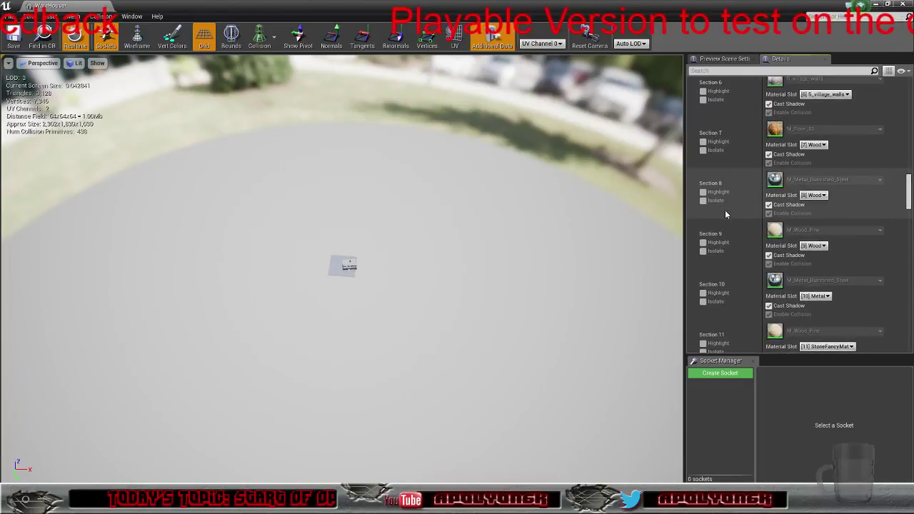
pyautogui.scroll(6, 726, 215)
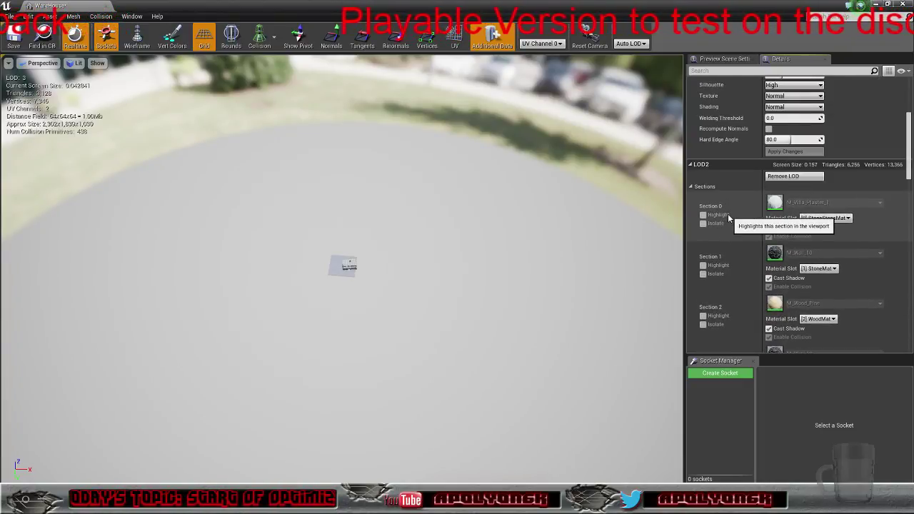
# Try the [2] WoodMat, [3] PlasterMat, [7] Wood and [13] Wood material slots on LOD2's Section 0
pyautogui.moveTo(342, 267); pyautogui.dragTo(350, 286, button='right')
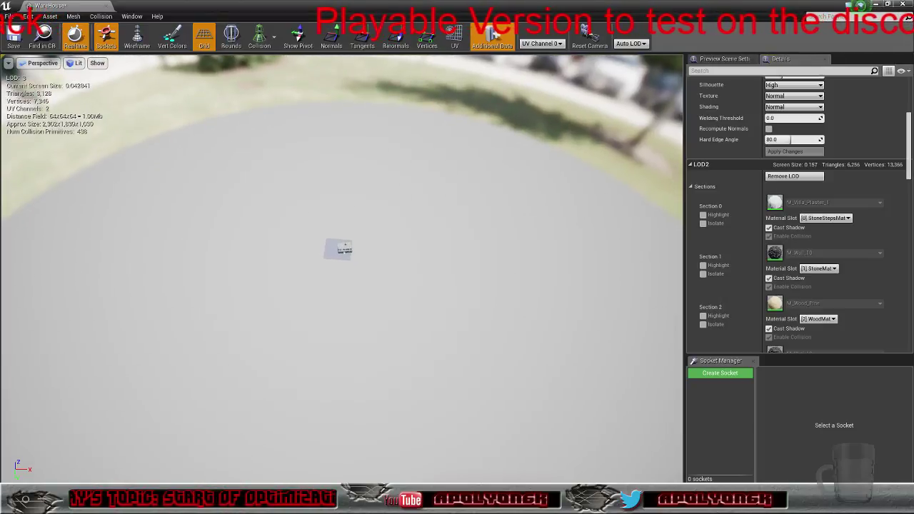
pyautogui.click(837, 220)
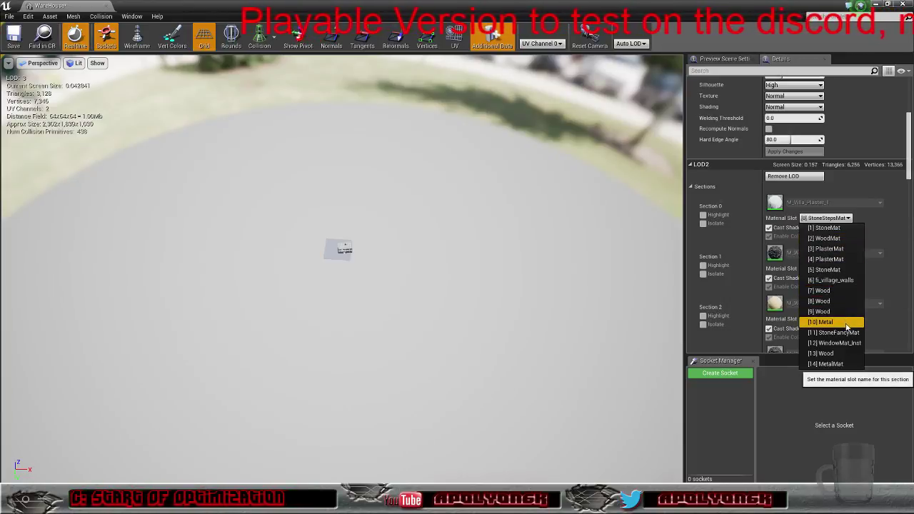
pyautogui.click(829, 239)
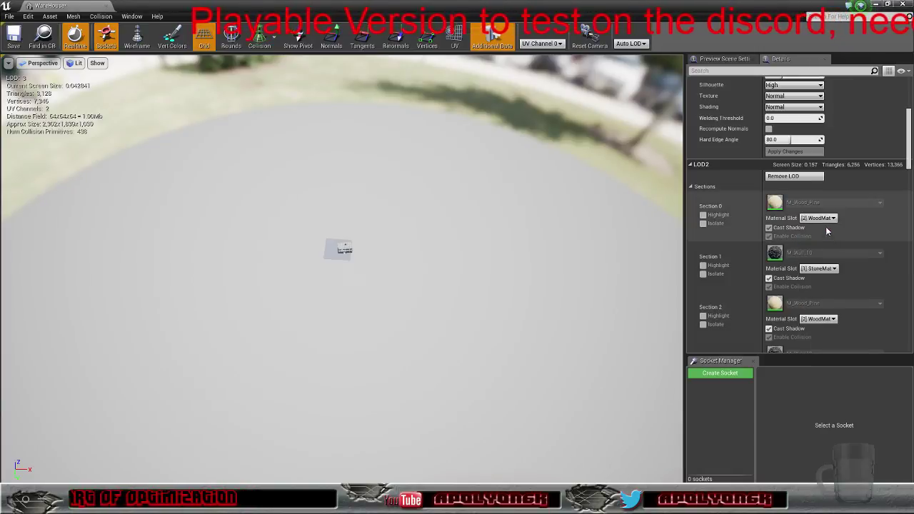
pyautogui.click(825, 219)
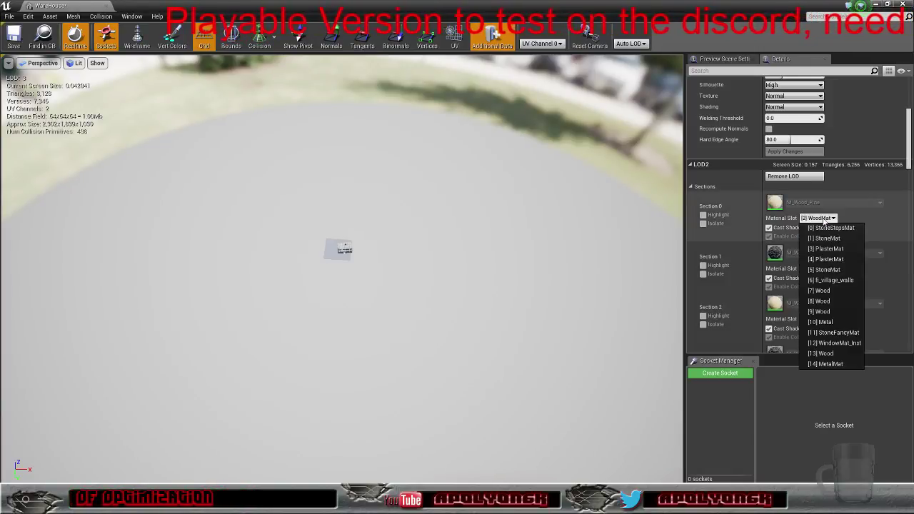
pyautogui.click(828, 249)
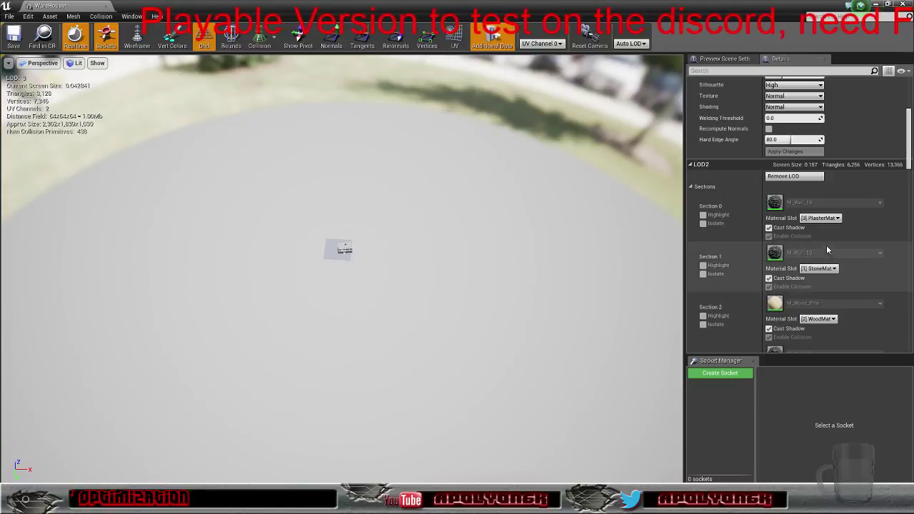
pyautogui.click(824, 219)
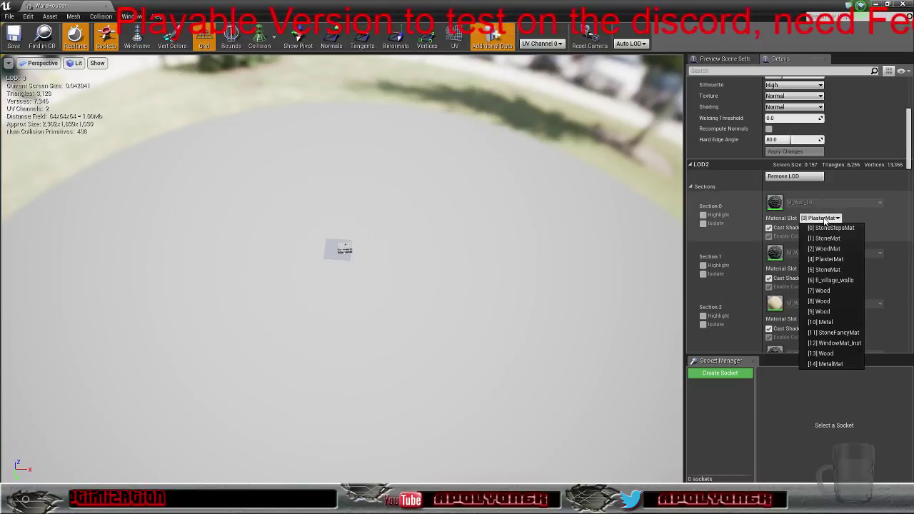
pyautogui.click(835, 292)
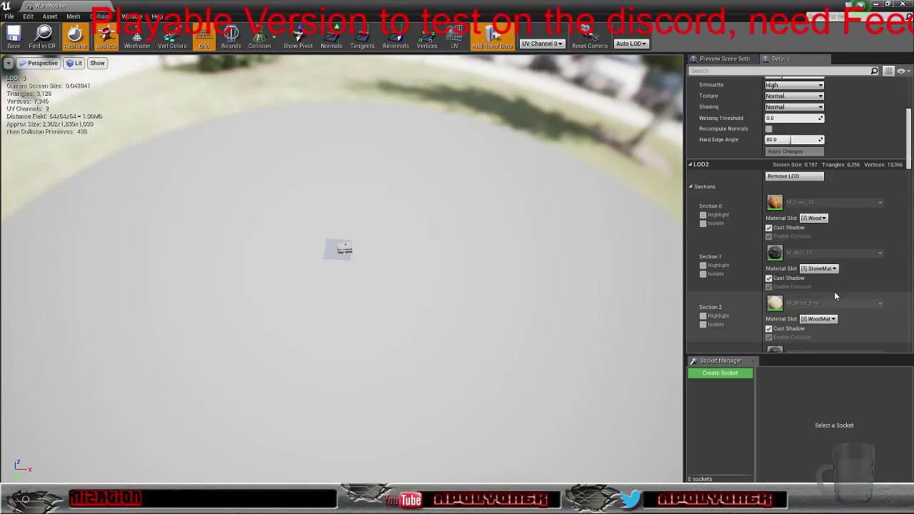
pyautogui.click(820, 219)
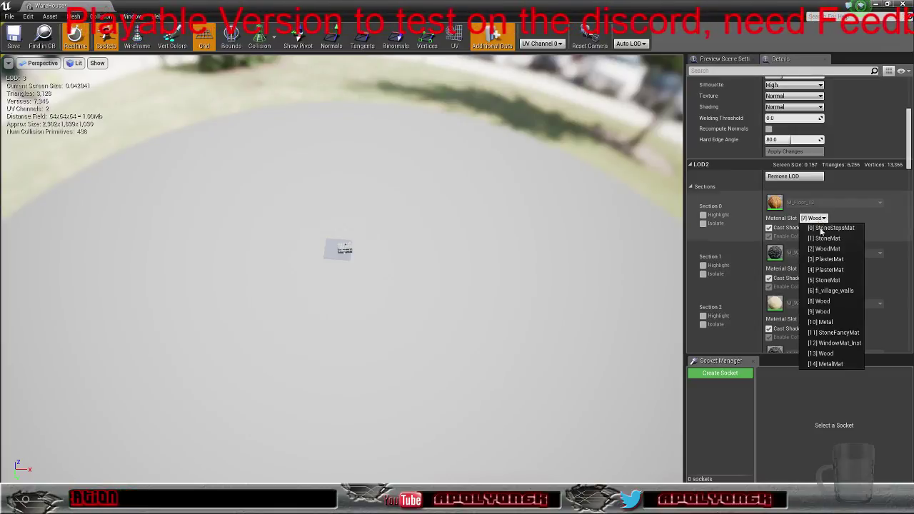
pyautogui.click(833, 354)
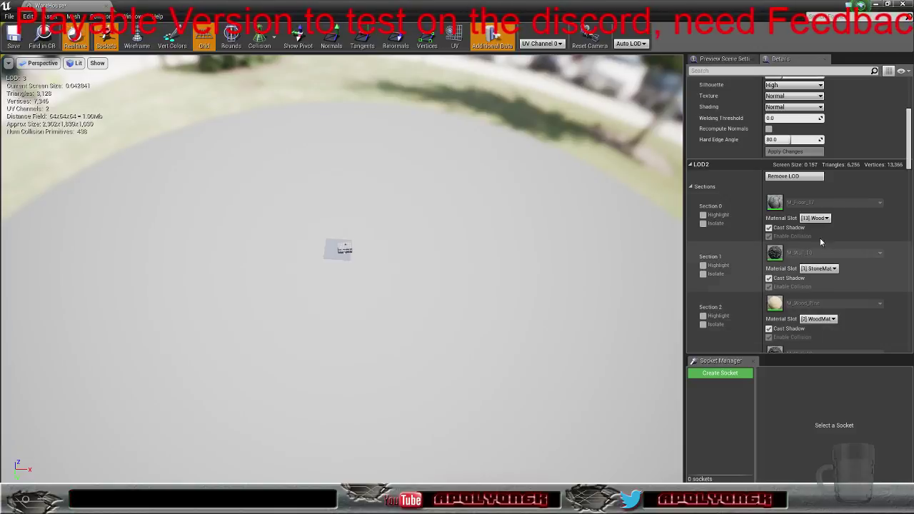
# Assign material slot [4] PlasterMat to LOD2's Section 0 and check the distant building in the preview
pyautogui.click(822, 220)
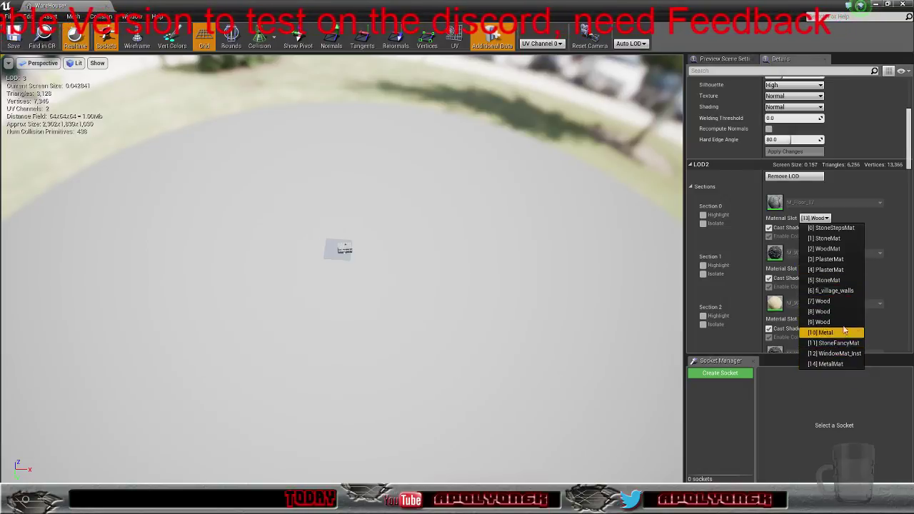
pyautogui.click(836, 270)
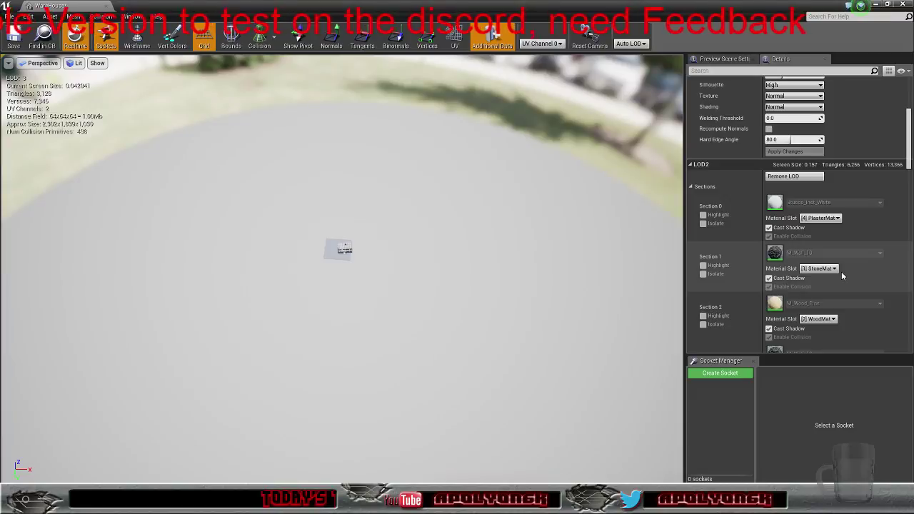
pyautogui.moveTo(479, 285)
pyautogui.mouseDown(button='right')
pyautogui.moveTo(469, 297)
pyautogui.moveTo(467, 285)
pyautogui.mouseUp(button='right')
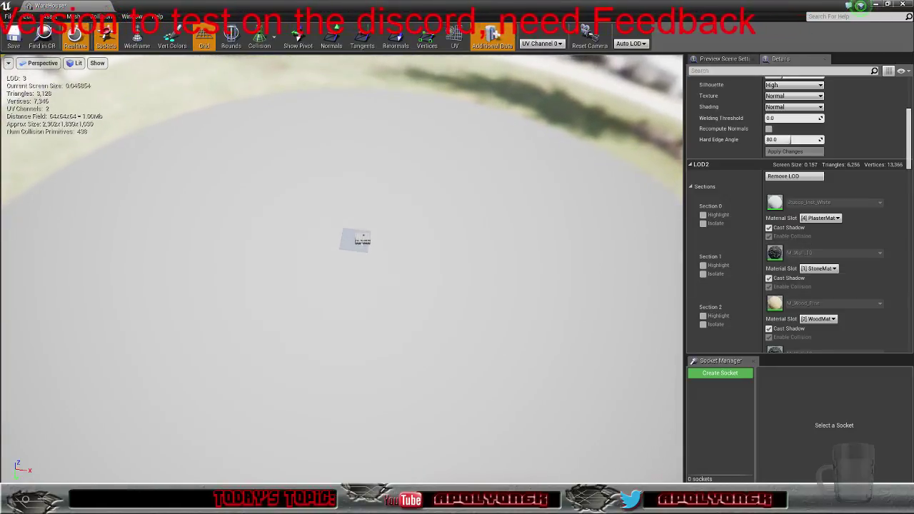
pyautogui.moveTo(544, 283); pyautogui.dragTo(547, 285)
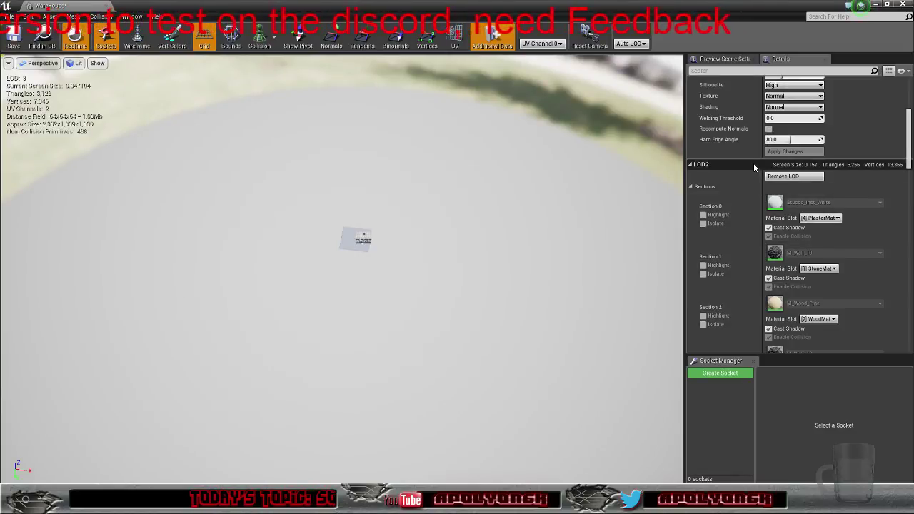
# Assign material slot [7] Wood to LOD2's Section 4
pyautogui.scroll(-3, 750, 214)
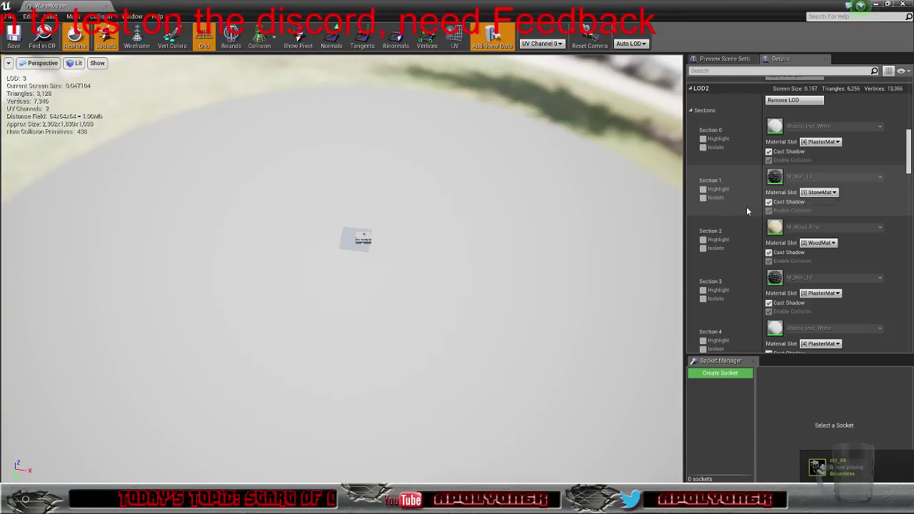
pyautogui.scroll(-4, 836, 199)
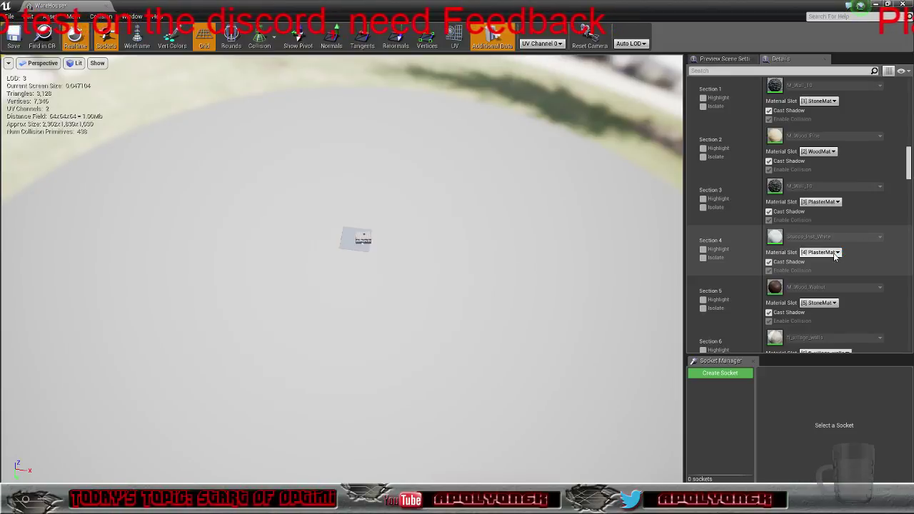
pyautogui.click(836, 255)
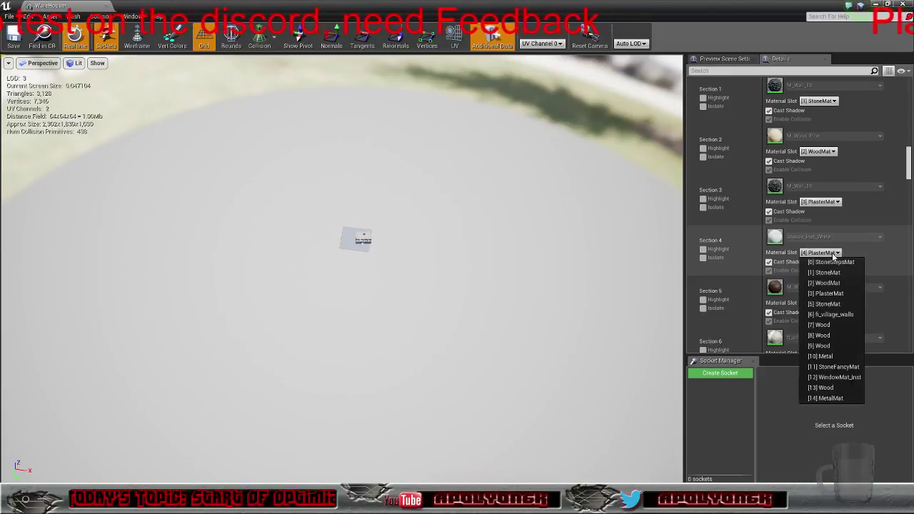
pyautogui.click(826, 326)
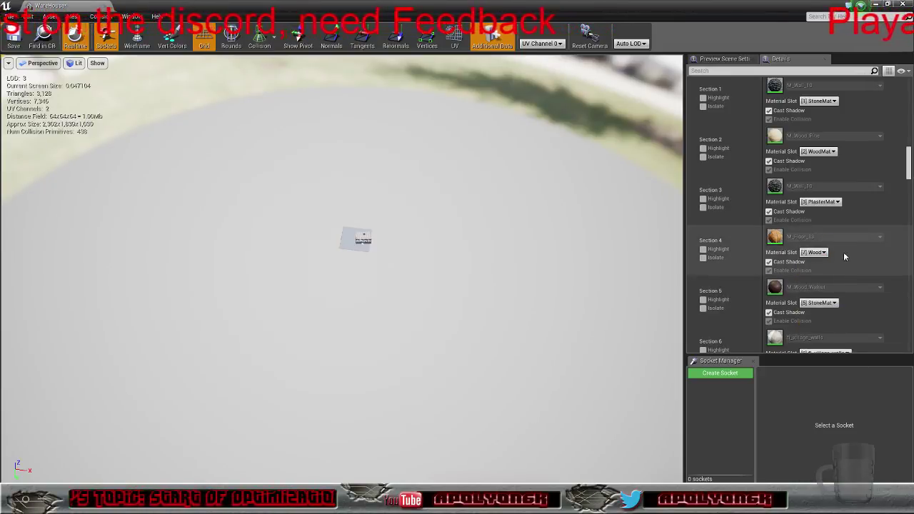
# Review the material slots assigned to LOD2's sections and check the distant building in the preview
pyautogui.scroll(-7, 846, 249)
pyautogui.scroll(-3, 847, 254)
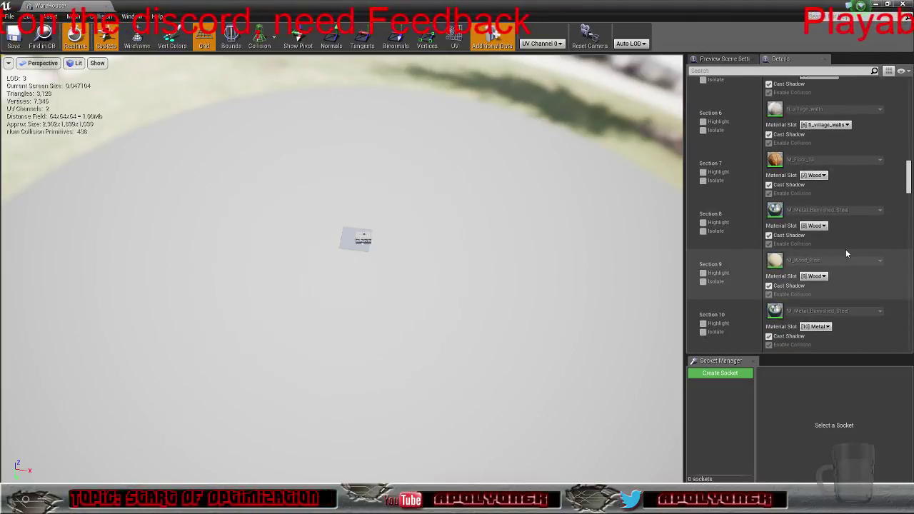
pyautogui.scroll(-7, 847, 254)
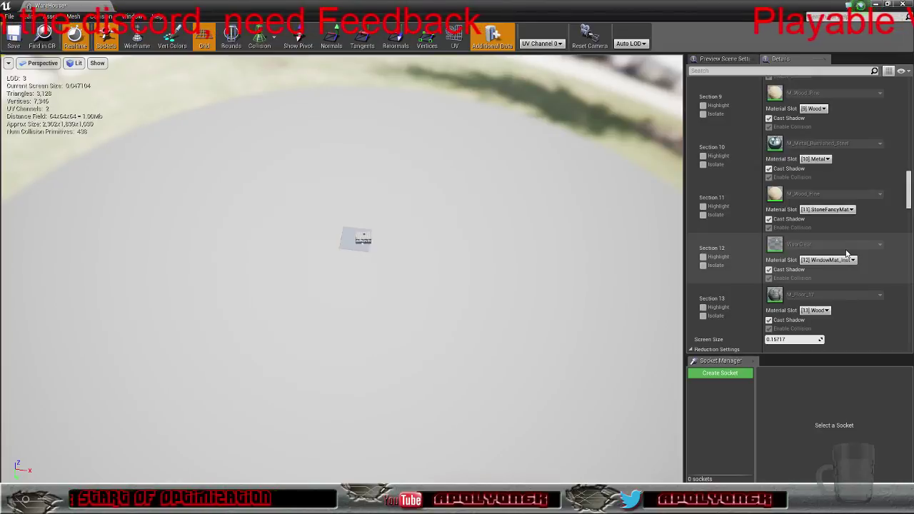
pyautogui.scroll(-3, 846, 254)
pyautogui.scroll(8, 846, 251)
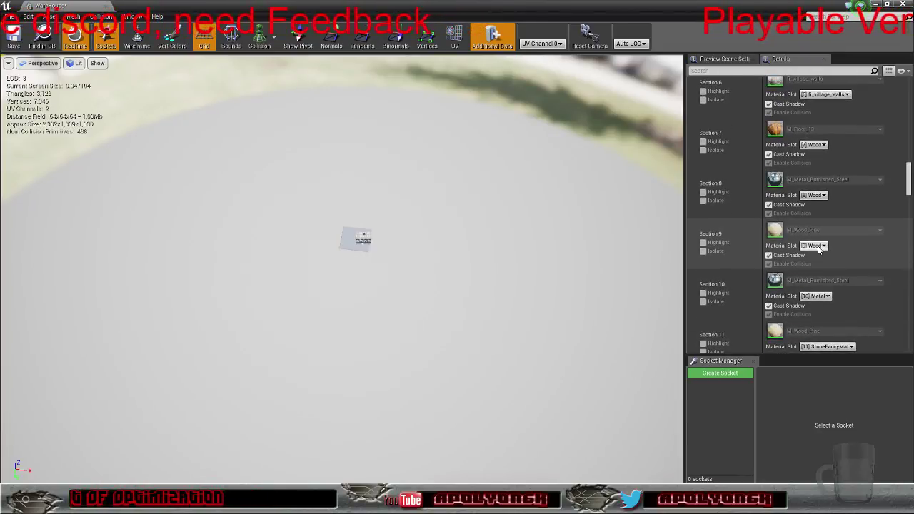
pyautogui.scroll(2, 826, 230)
pyautogui.scroll(2, 827, 228)
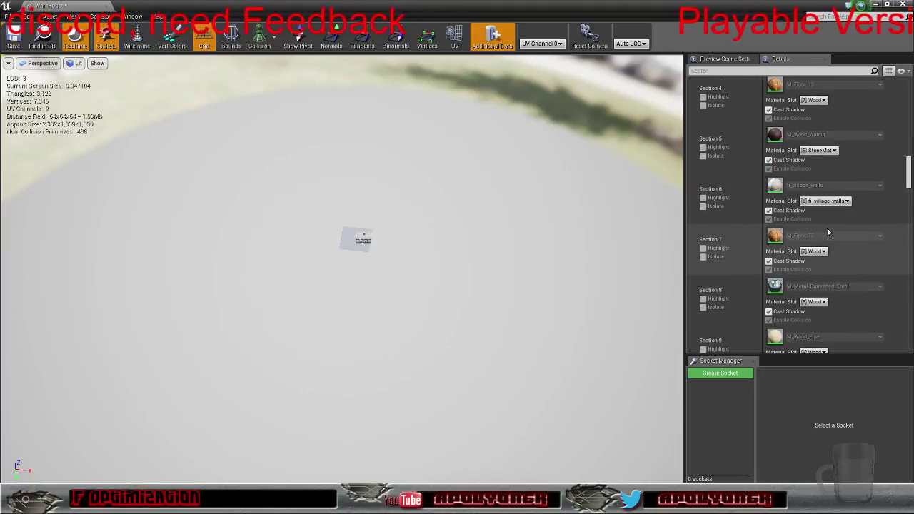
pyautogui.moveTo(553, 255)
pyautogui.mouseDown(button='right')
pyautogui.moveTo(539, 260)
pyautogui.moveTo(550, 258)
pyautogui.mouseUp(button='right')
pyautogui.press('w')
pyautogui.press('w')
pyautogui.moveTo(540, 242); pyautogui.dragTo(553, 257)
# Collapse LOD2's section list and expand LOD3's section list
pyautogui.scroll(12, 747, 205)
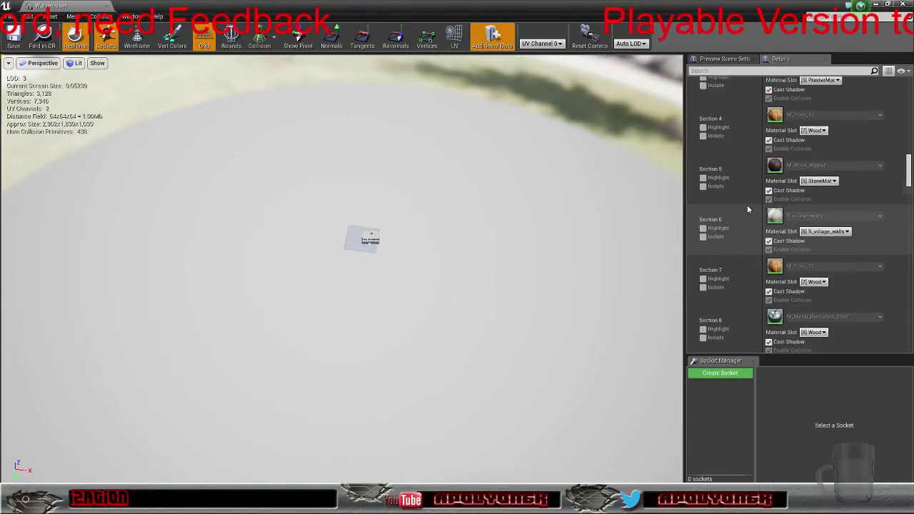
pyautogui.scroll(2, 734, 204)
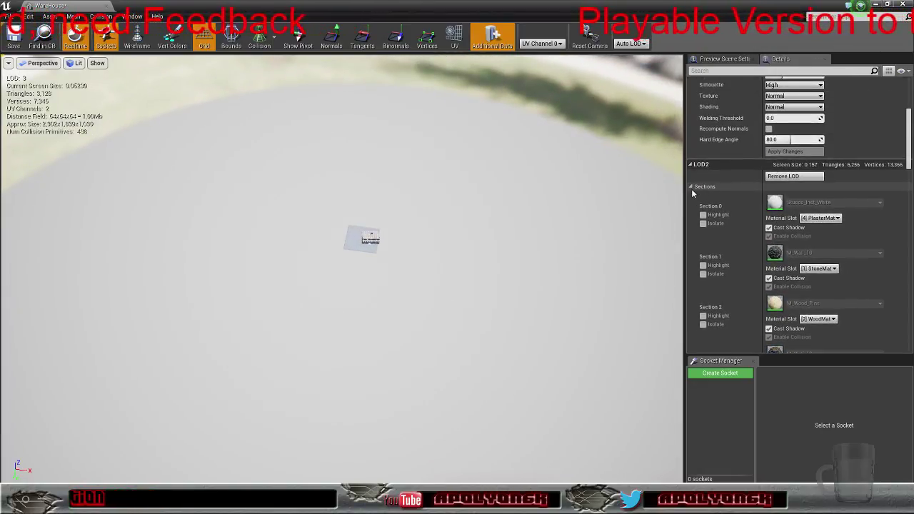
pyautogui.click(692, 188)
pyautogui.scroll(-5, 691, 197)
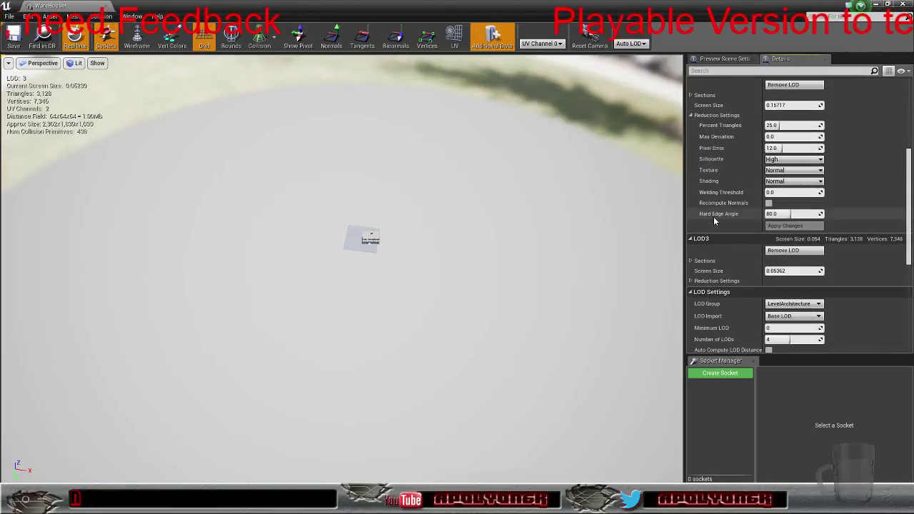
pyautogui.click(691, 186)
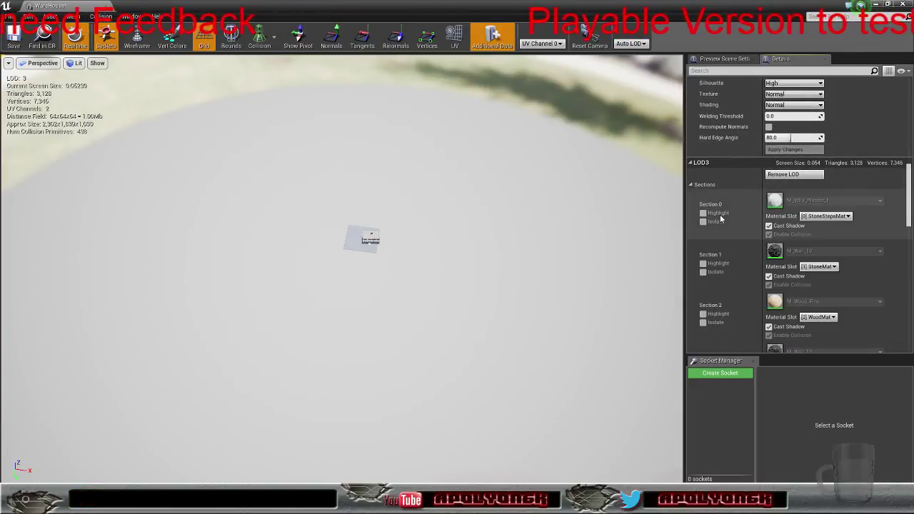
# Try the [2] WoodMat and [3] PlasterMat slots on LOD3's Section 0 and settle on material slot [4] PlasterMat
pyautogui.scroll(-2, 856, 169)
pyautogui.click(841, 155)
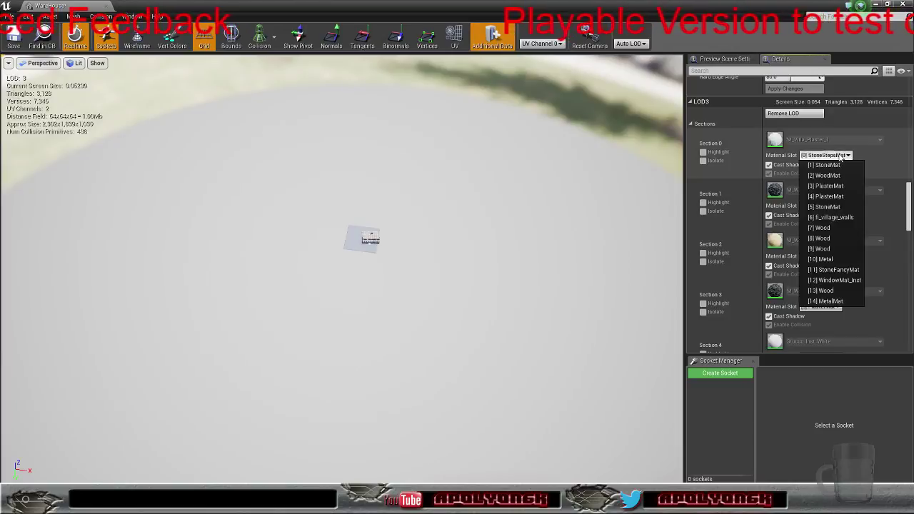
pyautogui.click(832, 176)
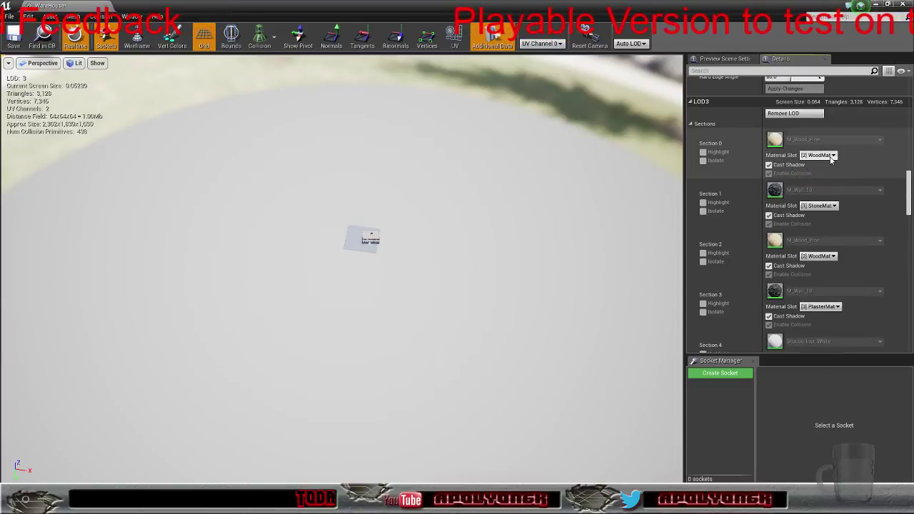
pyautogui.click(832, 156)
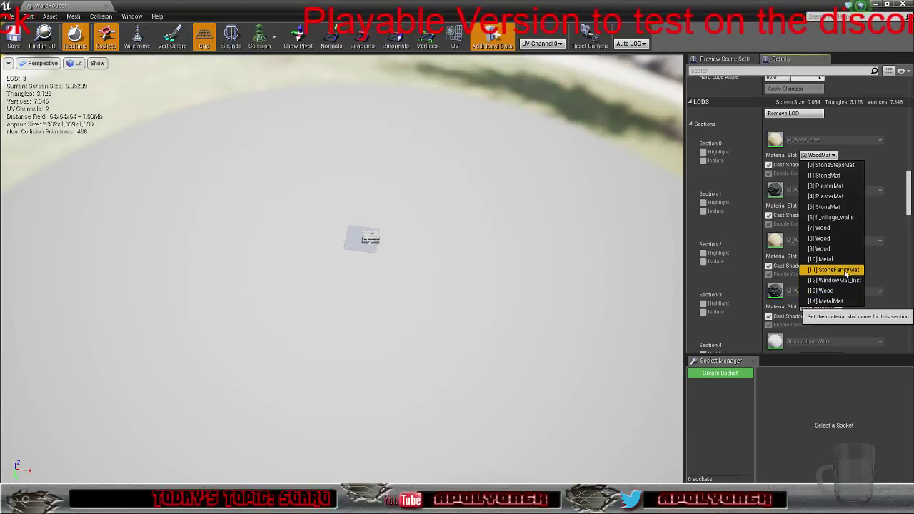
pyautogui.click(835, 186)
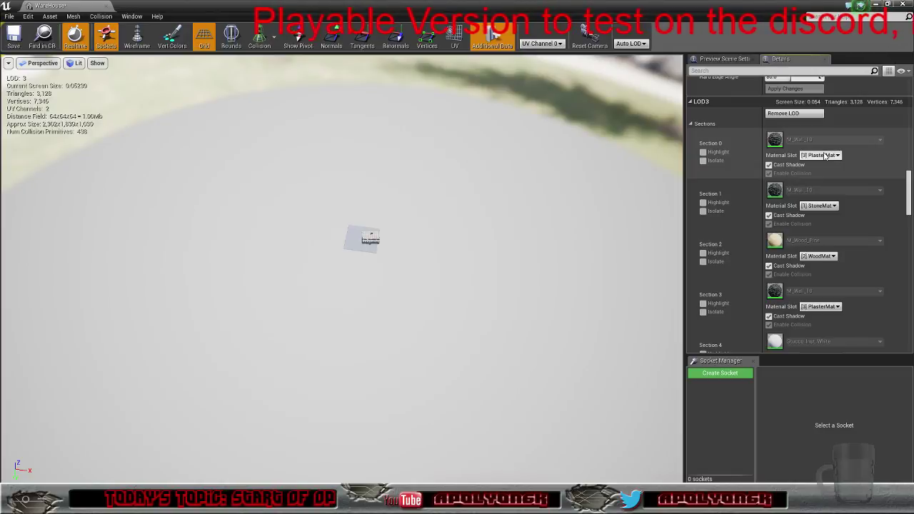
pyautogui.click(826, 155)
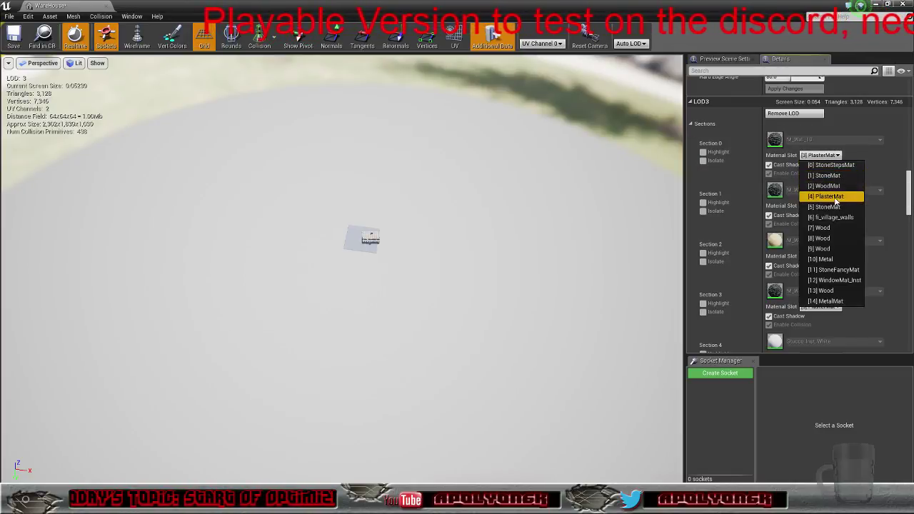
pyautogui.click(835, 197)
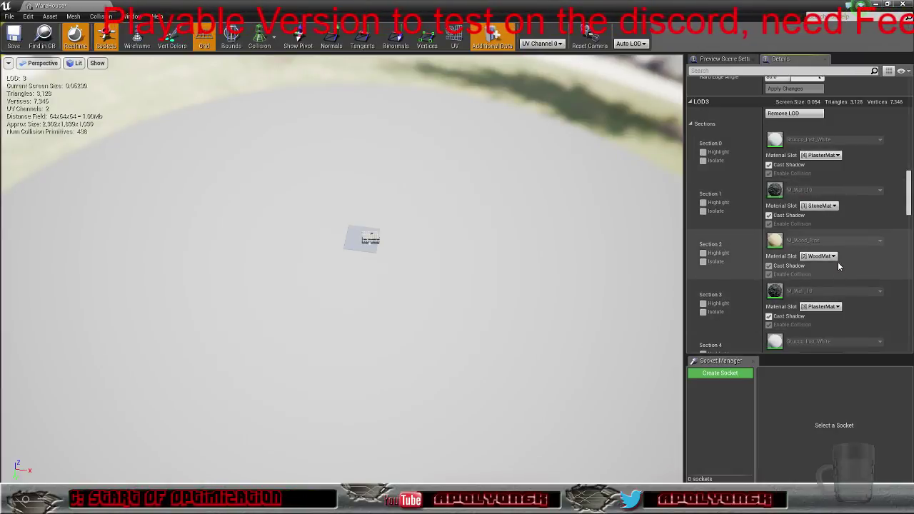
# Try the [7] Wood and [9] Wood slots on LOD3's Section 4 and settle on material slot [2] WoodMat
pyautogui.scroll(-3, 838, 261)
pyautogui.click(826, 282)
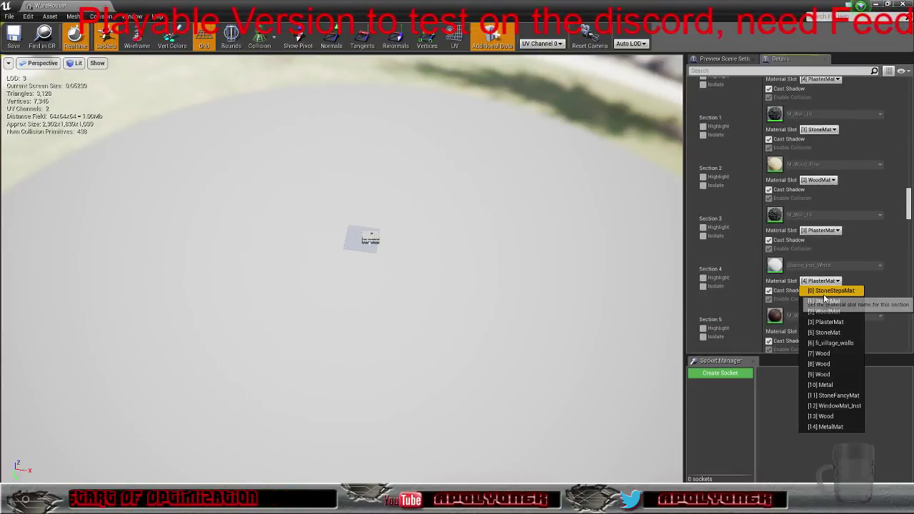
pyautogui.click(823, 353)
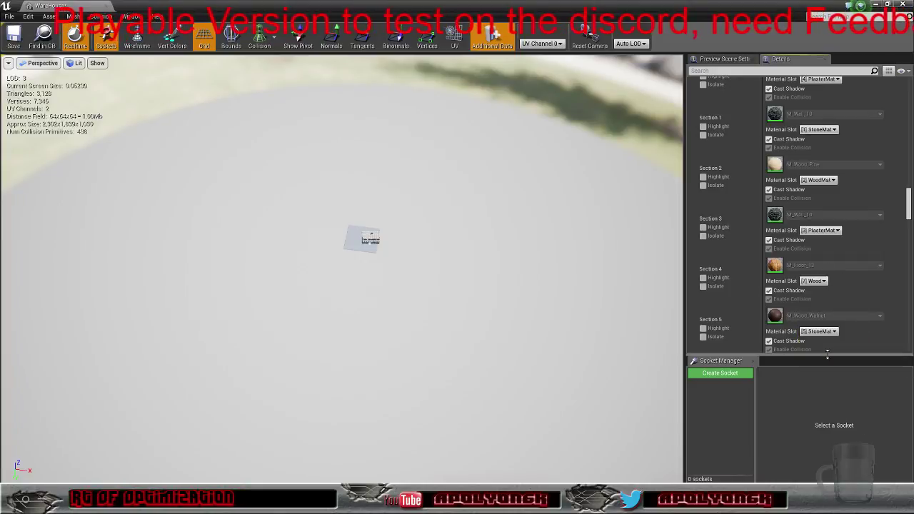
pyautogui.click(820, 282)
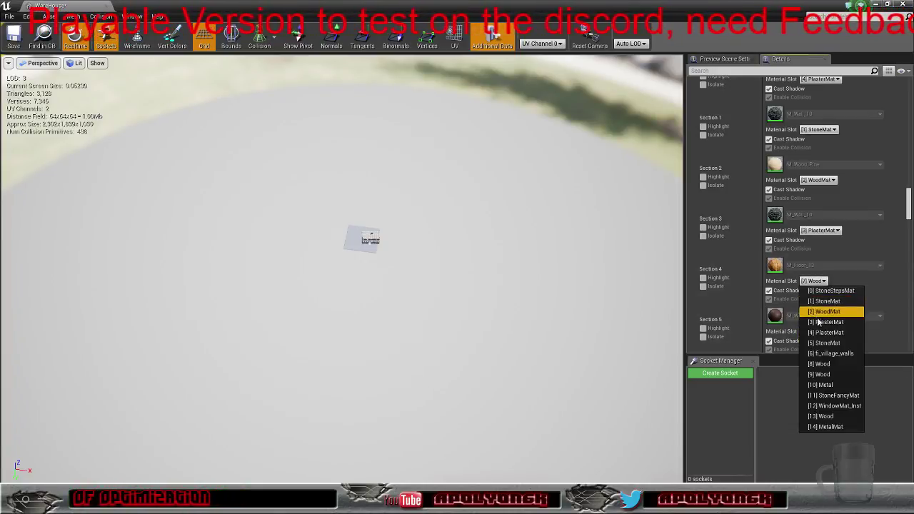
pyautogui.click(822, 374)
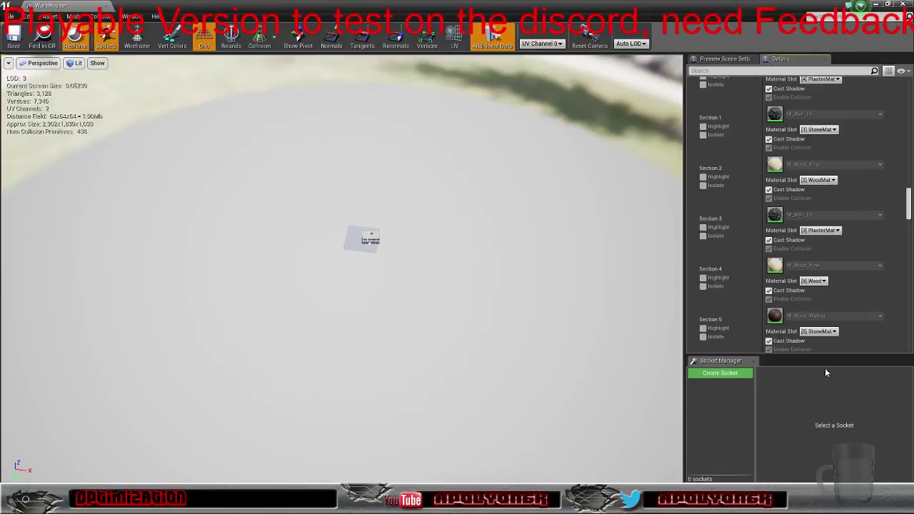
pyautogui.click(816, 282)
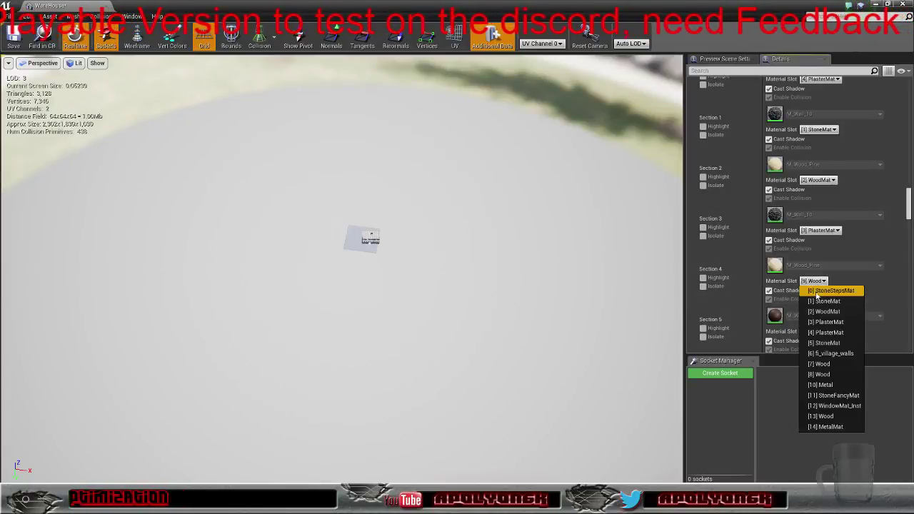
pyautogui.click(825, 367)
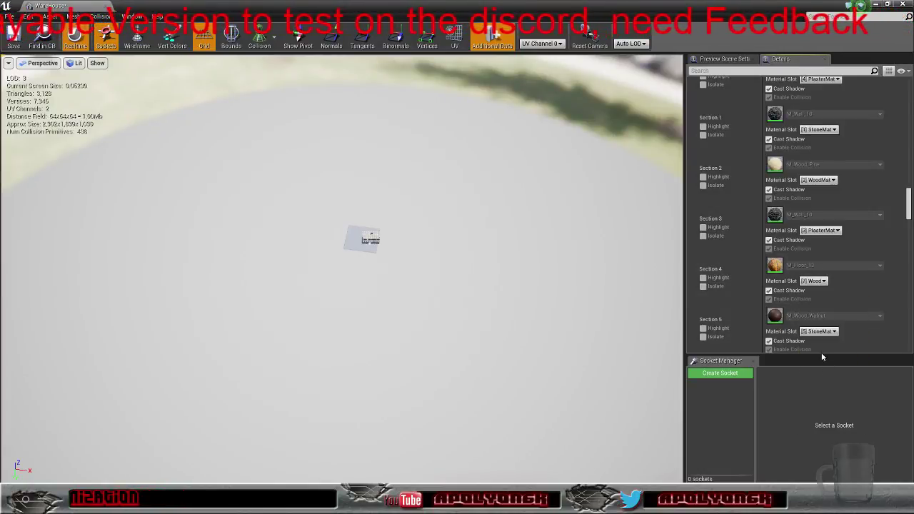
pyautogui.click(817, 281)
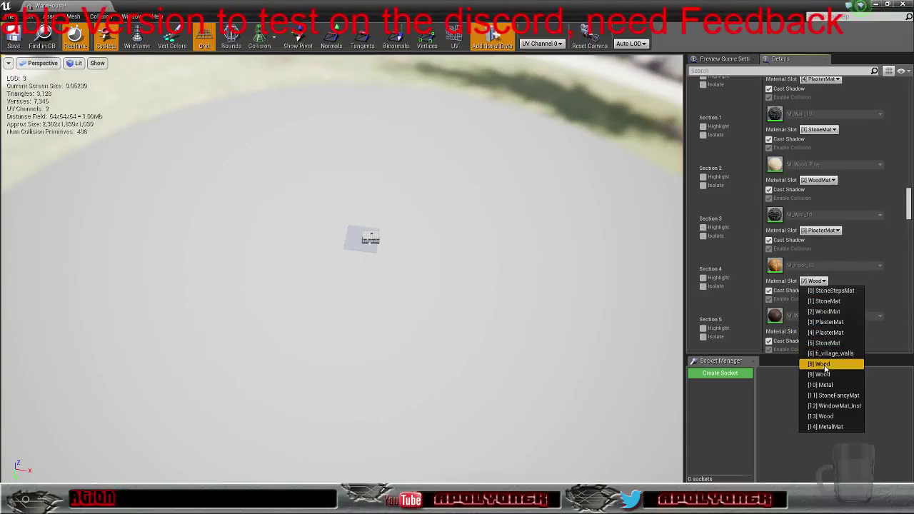
pyautogui.click(825, 311)
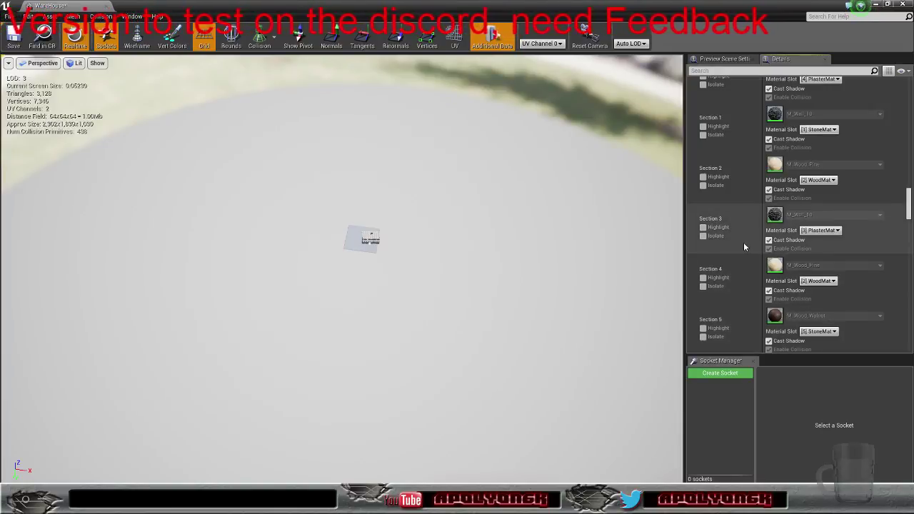
# Collapse LOD3's section list and check the building at closer range in the preview
pyautogui.scroll(3, 744, 242)
pyautogui.scroll(2, 719, 231)
pyautogui.click(705, 185)
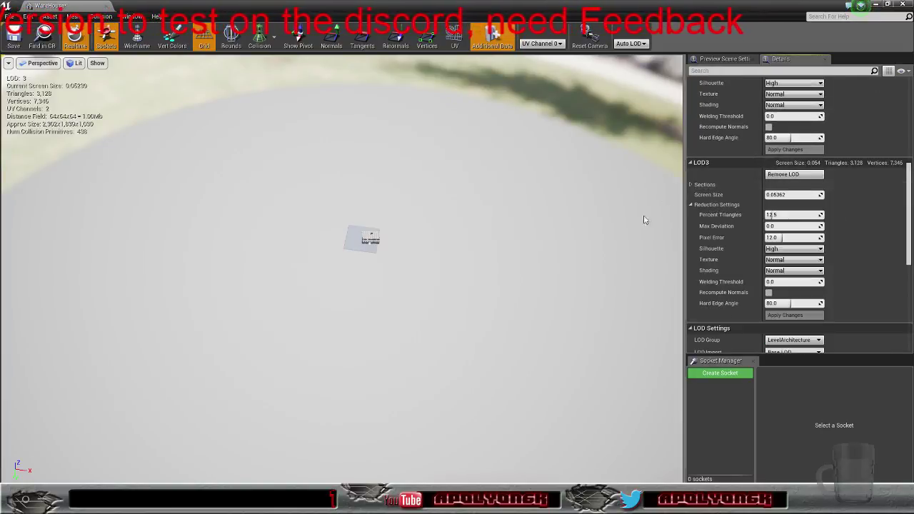
pyautogui.moveTo(361, 250); pyautogui.dragTo(350, 239, button='right')
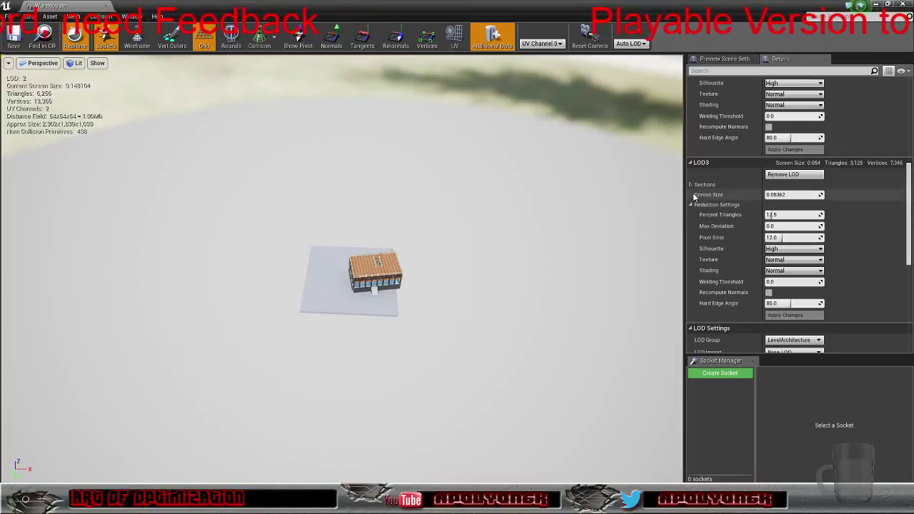
# Expand LOD2's section list and assign material slot [2] WoodMat to Section 13
pyautogui.scroll(5, 697, 180)
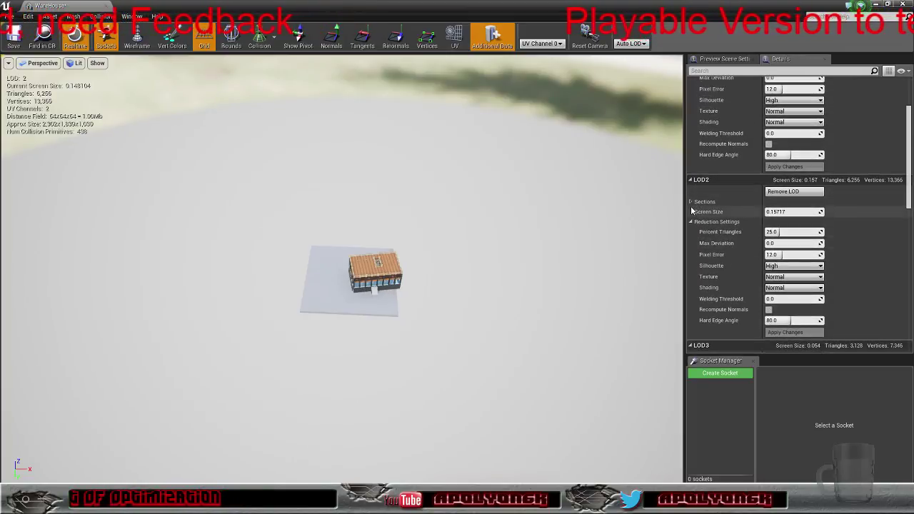
pyautogui.click(693, 202)
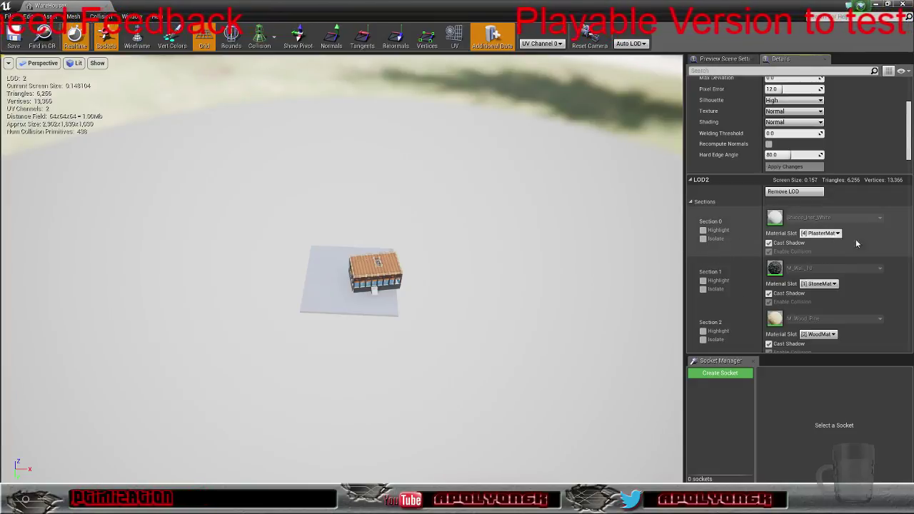
pyautogui.scroll(-4, 889, 249)
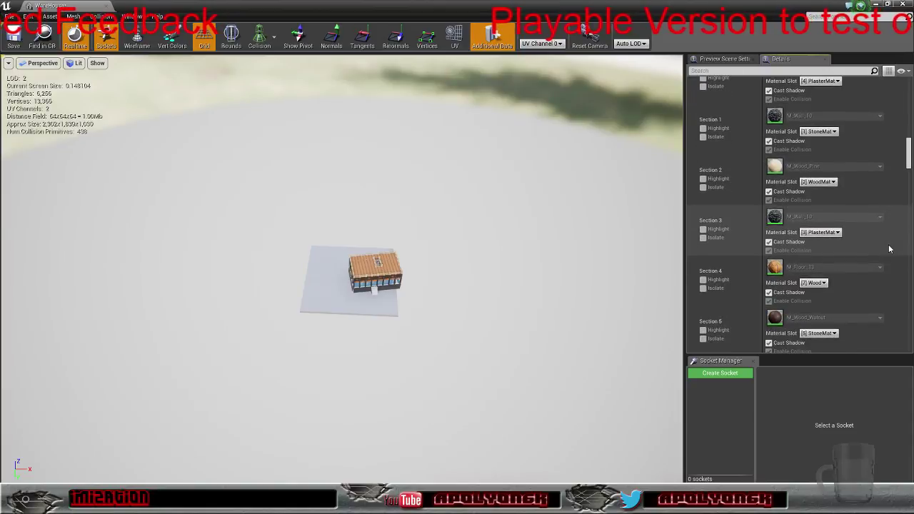
pyautogui.scroll(-7, 890, 248)
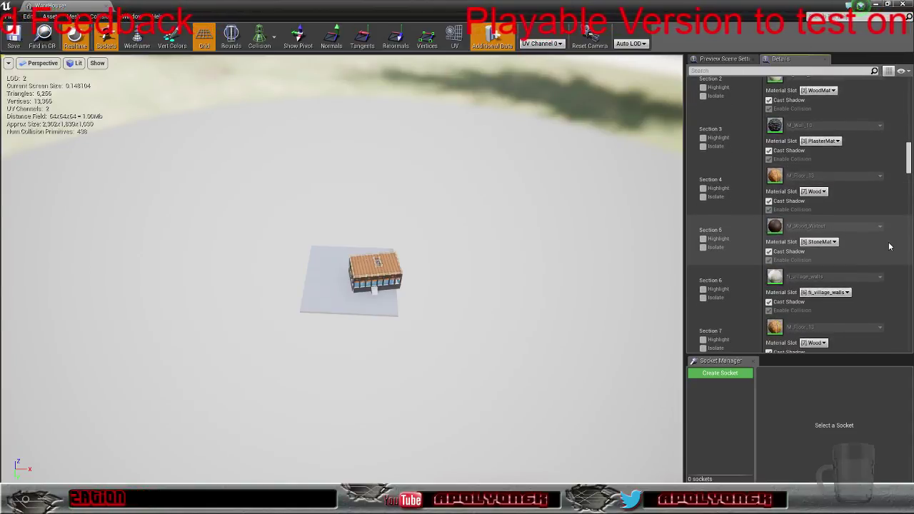
pyautogui.scroll(-5, 890, 246)
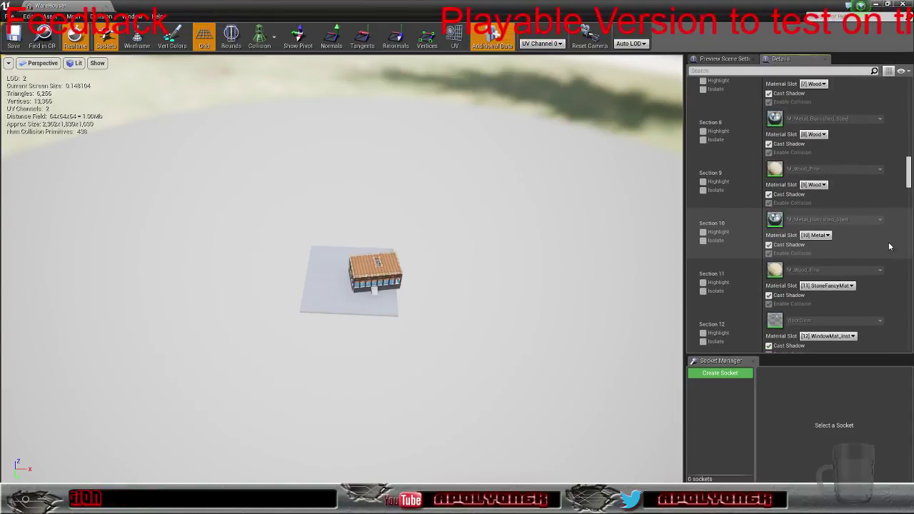
pyautogui.scroll(-2, 890, 246)
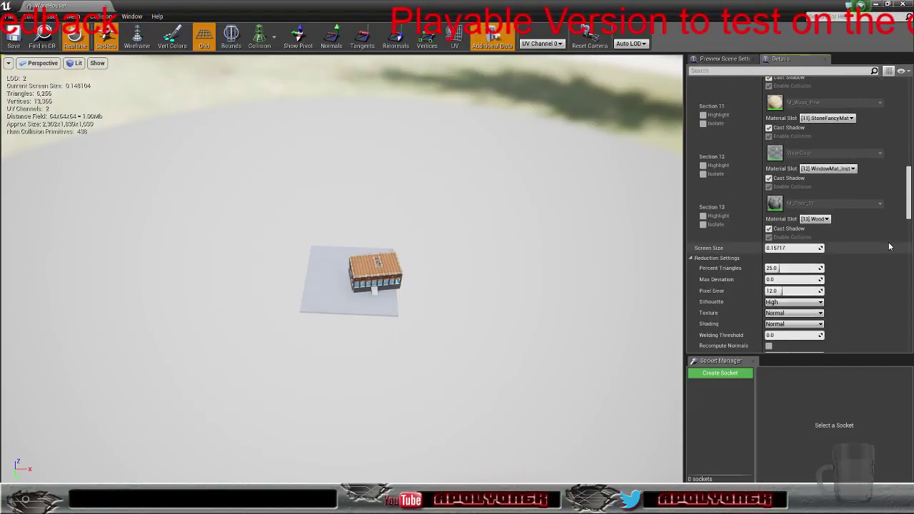
pyautogui.scroll(-2, 889, 244)
pyautogui.scroll(2, 890, 244)
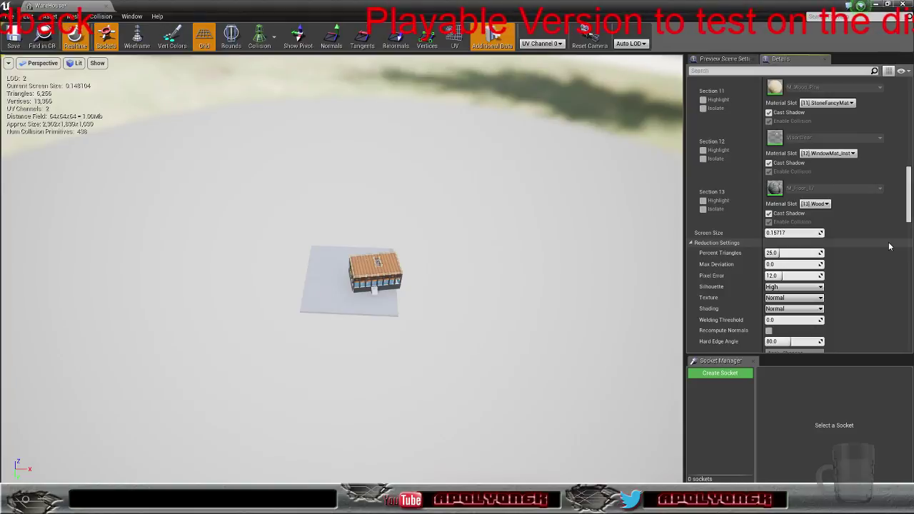
pyautogui.click(816, 205)
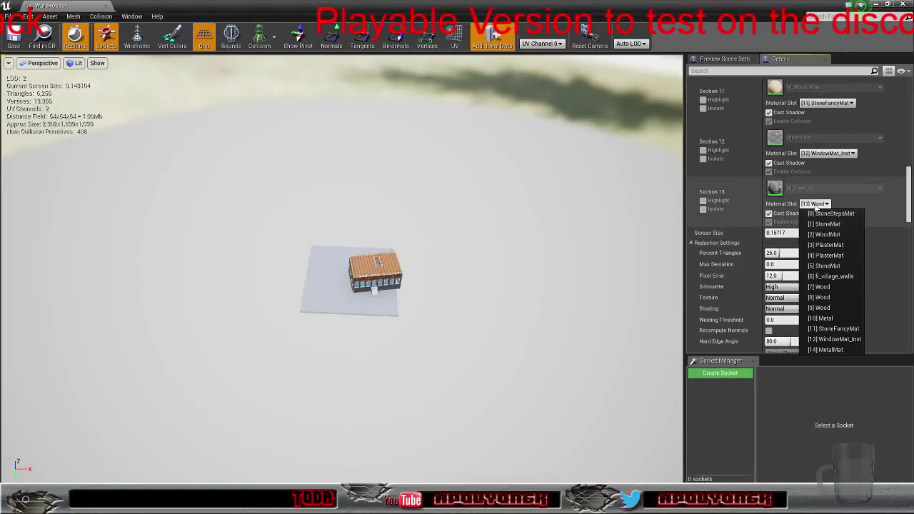
pyautogui.click(830, 235)
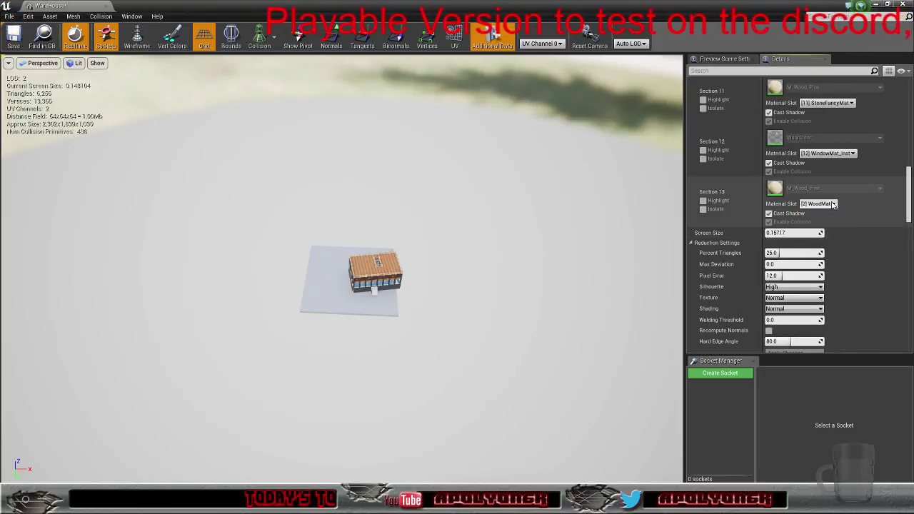
pyautogui.scroll(3, 843, 205)
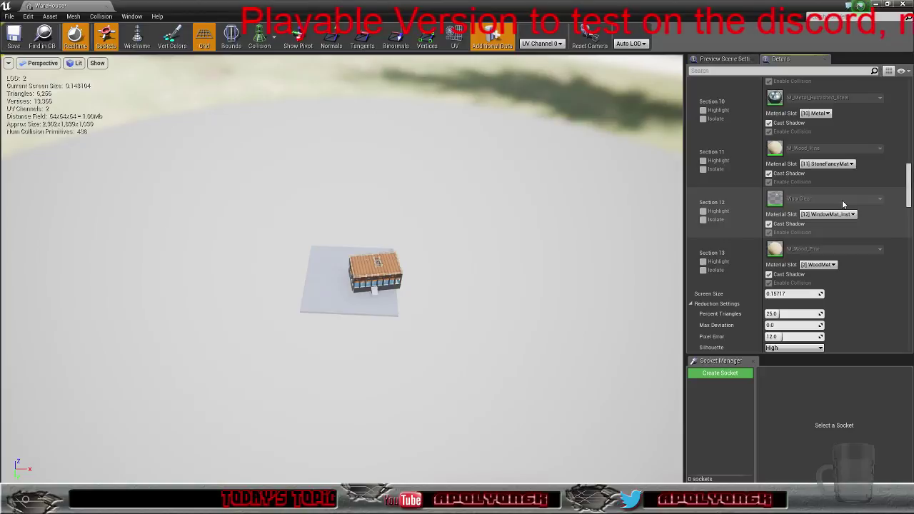
pyautogui.scroll(12, 840, 207)
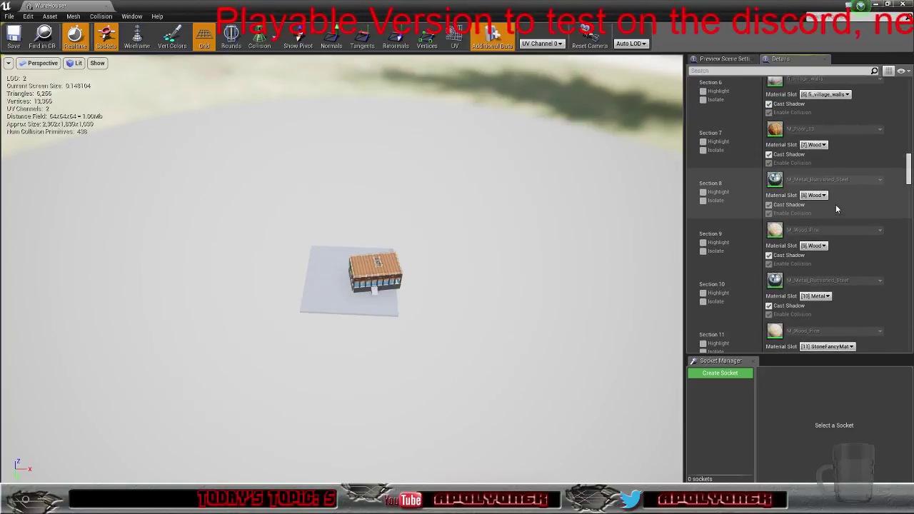
# Assign material slot [2] WoodMat to LOD2's Section 3
pyautogui.scroll(12, 836, 204)
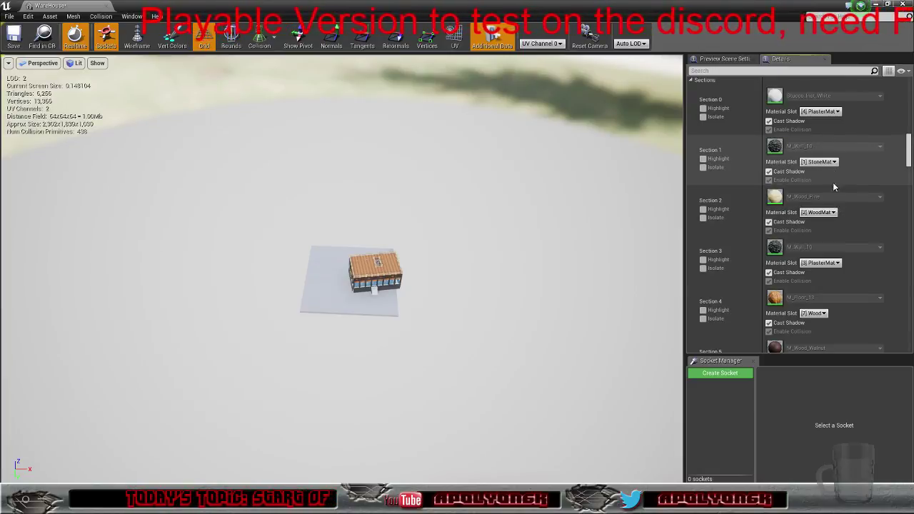
pyautogui.click(837, 264)
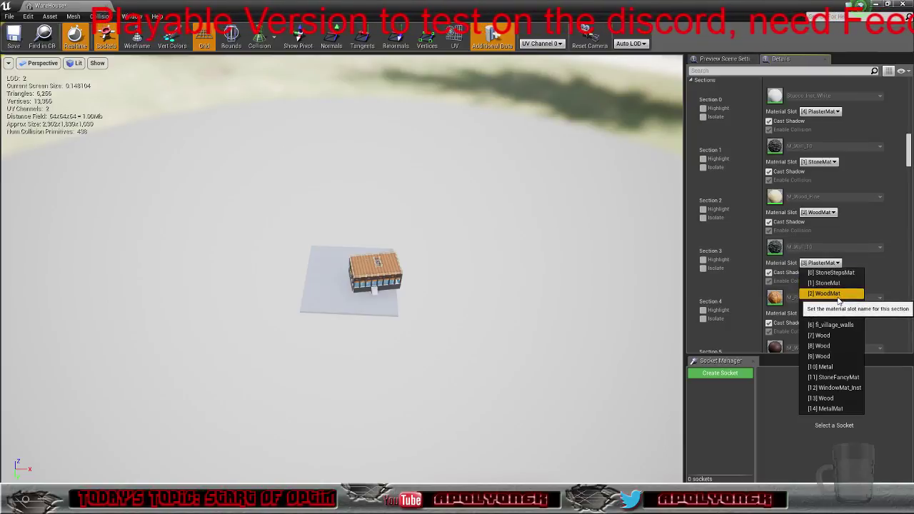
pyautogui.click(838, 295)
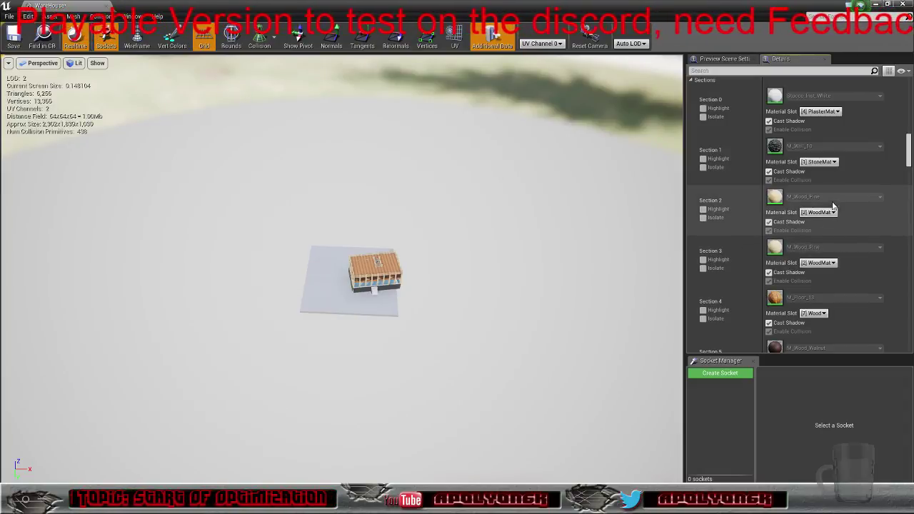
# Try the [3] PlasterMat slot on LOD2's Section 5 and settle on material slot [4] PlasterMat
pyautogui.scroll(-3, 840, 243)
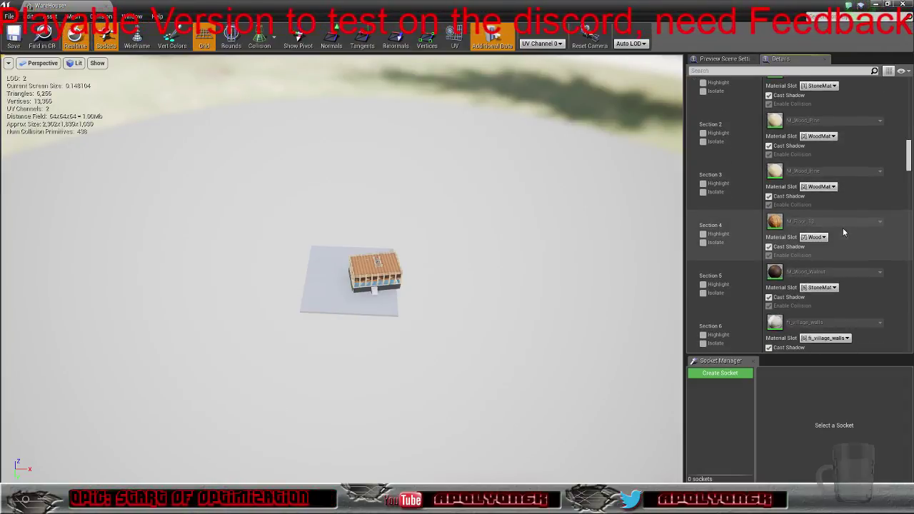
pyautogui.click(823, 288)
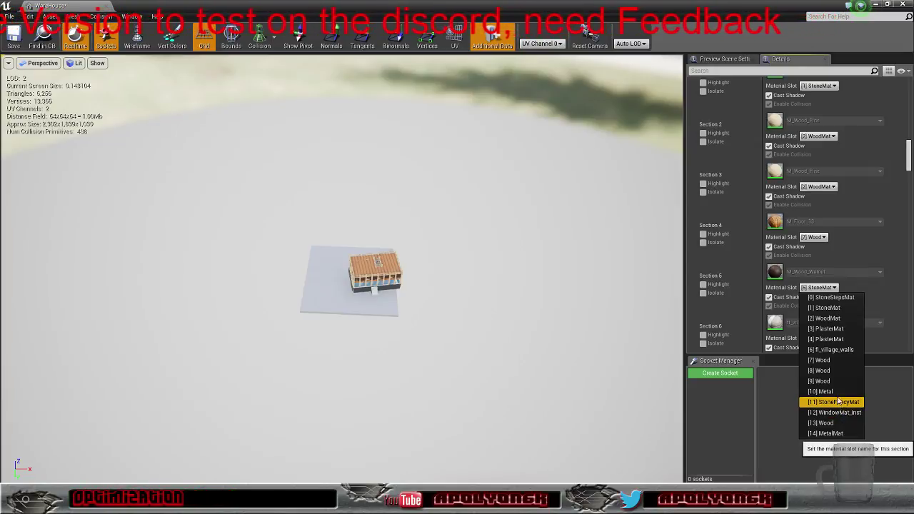
pyautogui.click(836, 329)
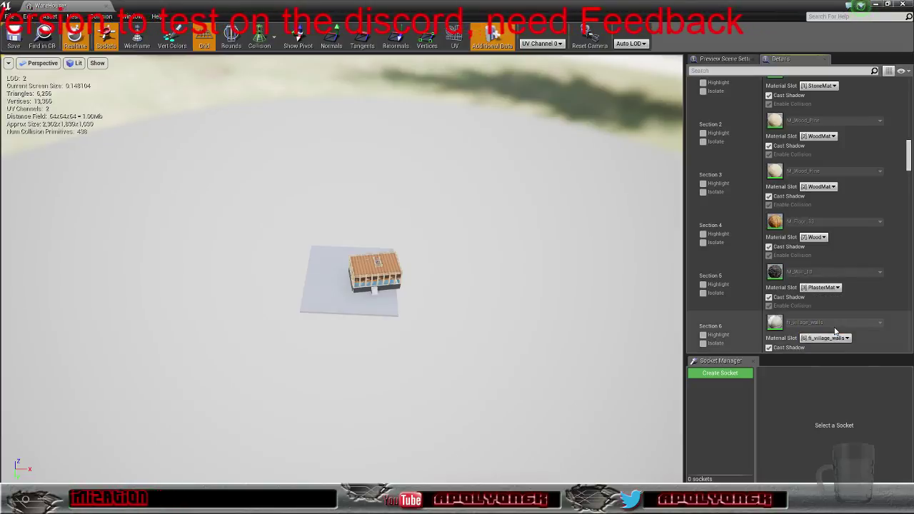
pyautogui.click(822, 287)
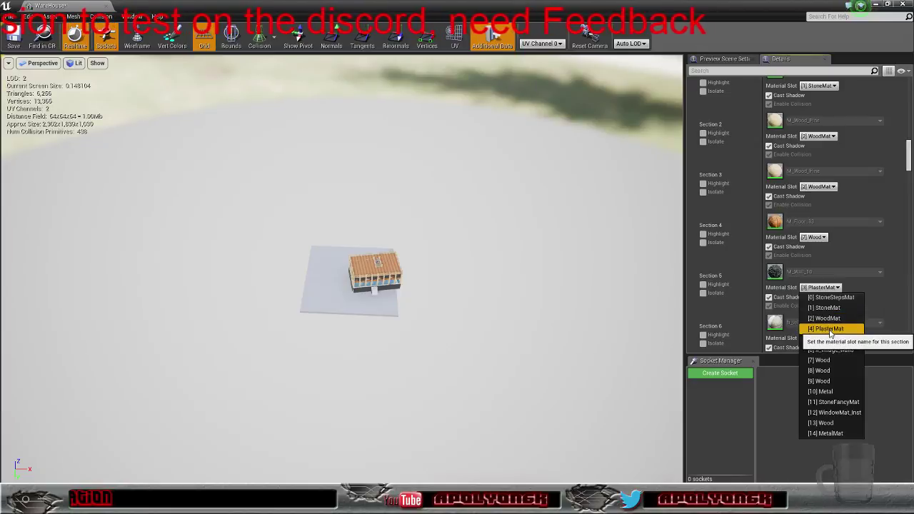
pyautogui.click(829, 328)
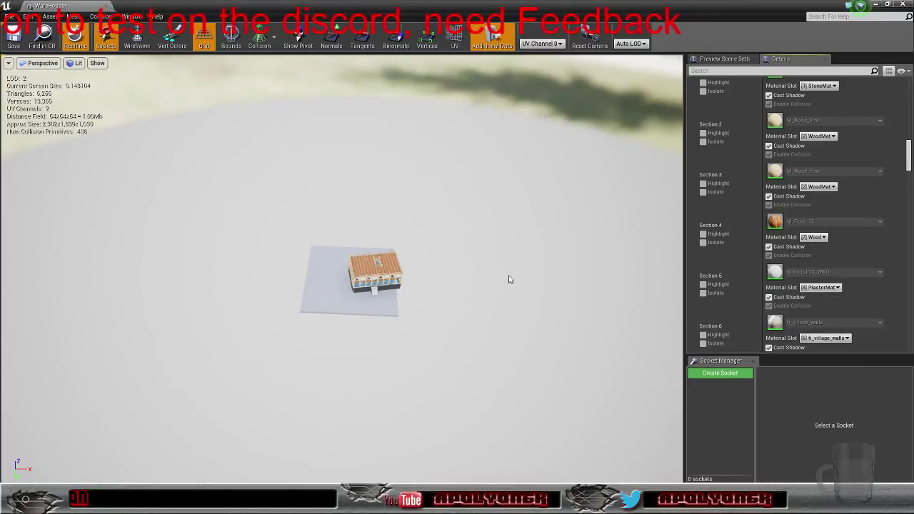
pyautogui.moveTo(511, 280); pyautogui.dragTo(508, 306, button='right')
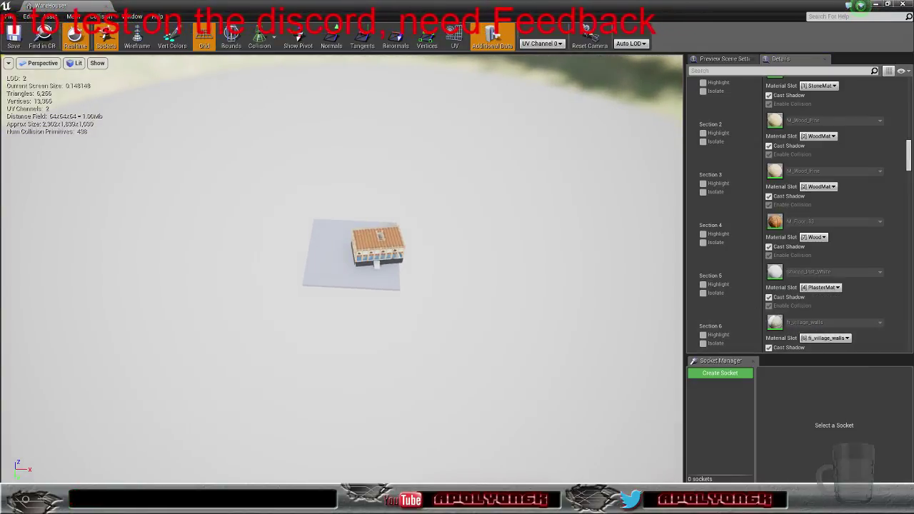
pyautogui.press('w')
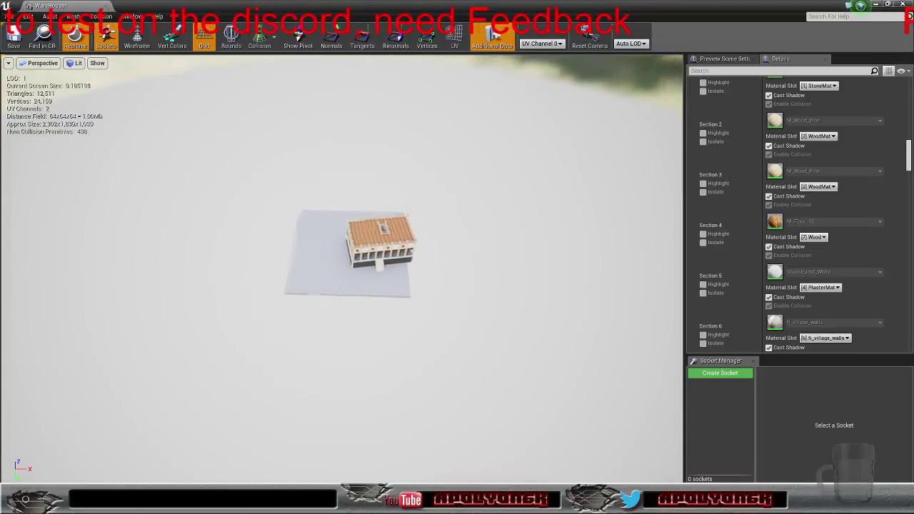
pyautogui.moveTo(510, 241); pyautogui.dragTo(510, 226)
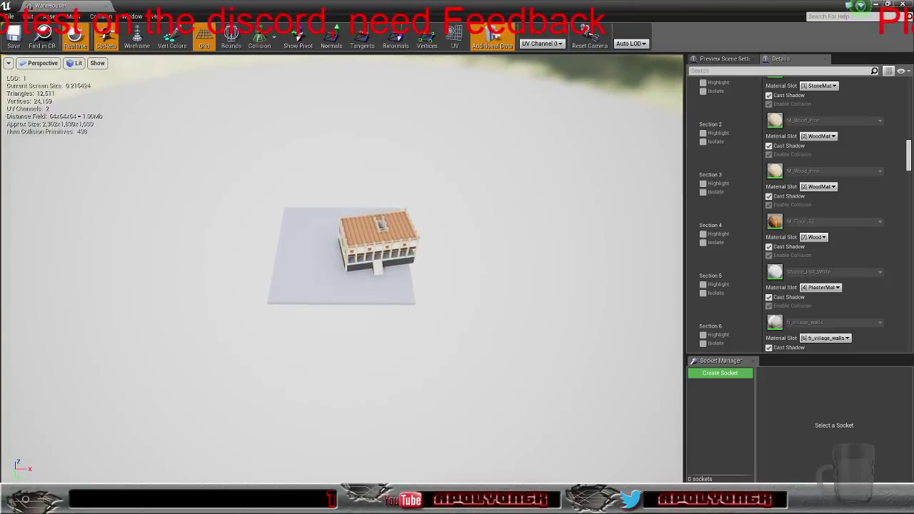
# Zoom out until the warehouse mesh switches to LOD 3, collapse the LOD2 sections and expand the LOD3 sections
pyautogui.press('s')
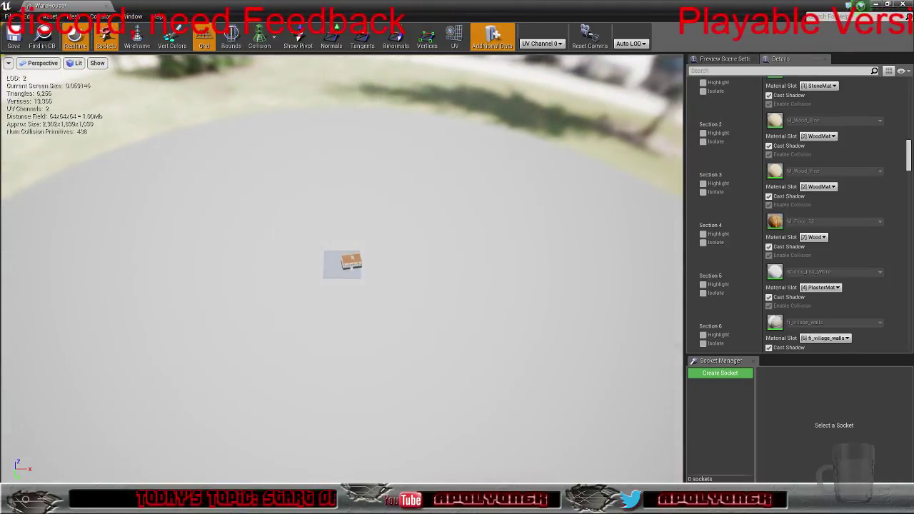
pyautogui.scroll(-8, 343, 267)
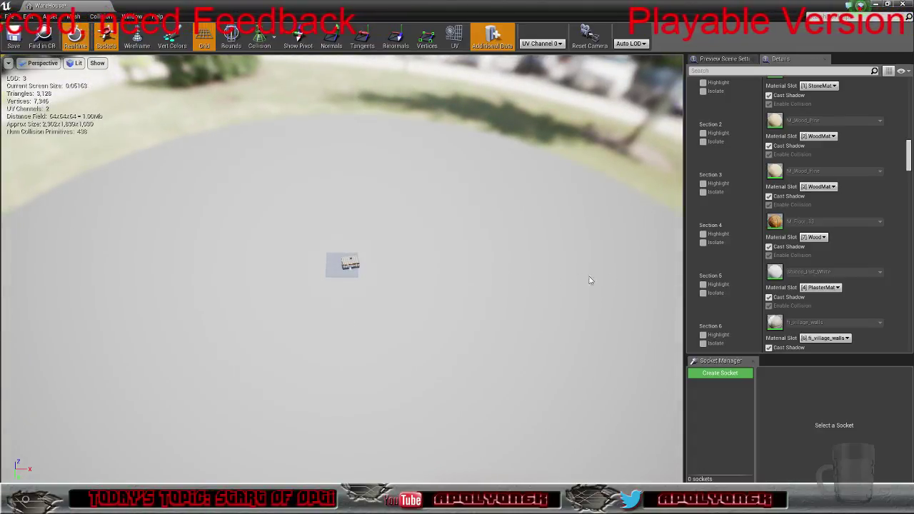
pyautogui.scroll(9, 744, 197)
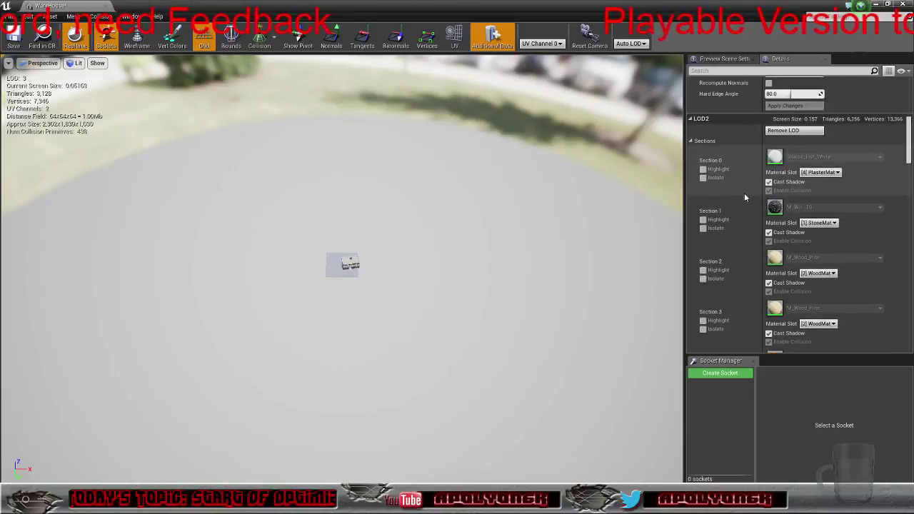
pyautogui.scroll(1, 744, 191)
pyautogui.click(692, 187)
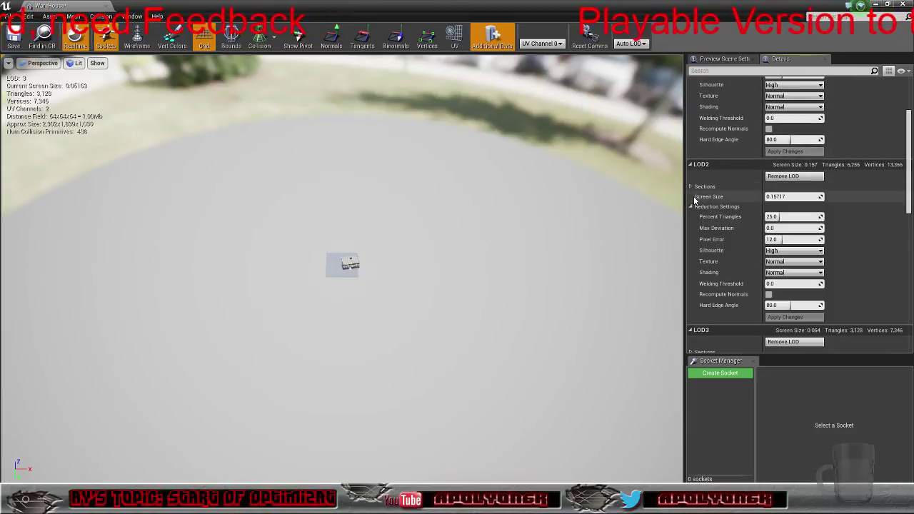
pyautogui.scroll(-3, 700, 204)
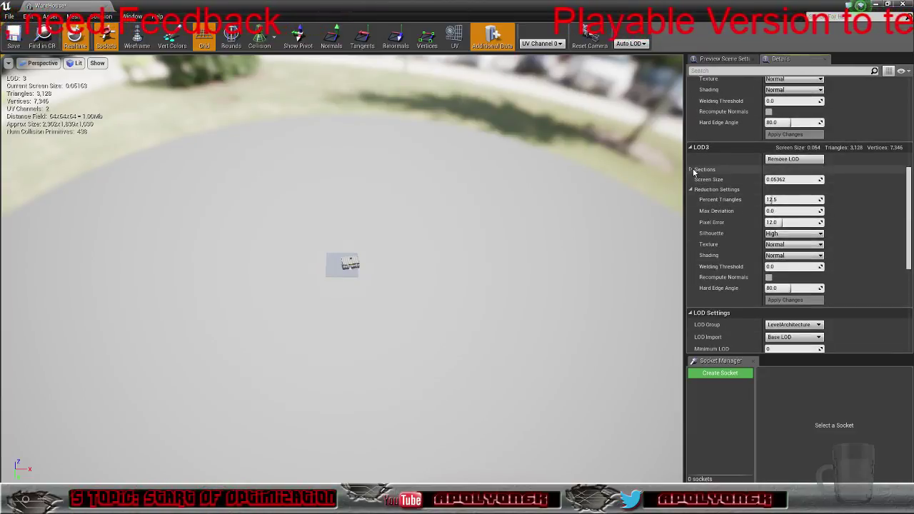
pyautogui.click(691, 170)
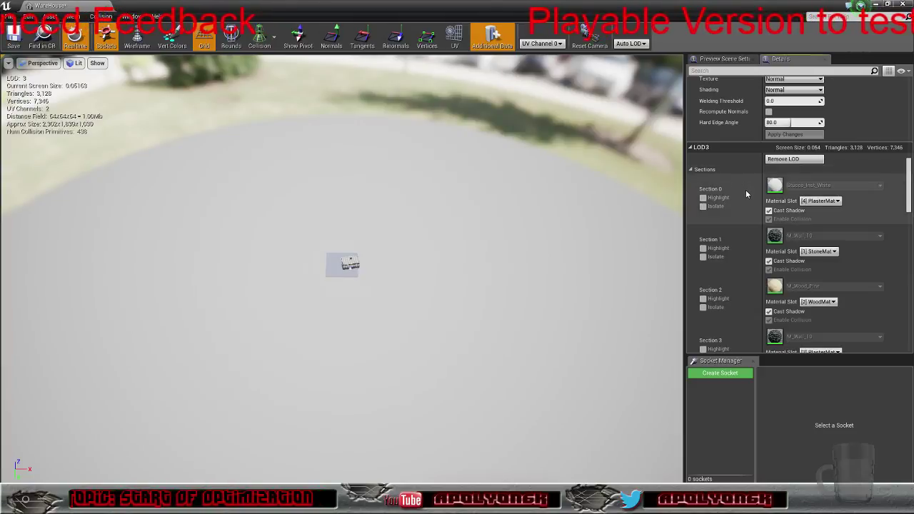
# Set the material slot of LOD3 Section 8 to [2] WoodMat
pyautogui.scroll(-2, 751, 197)
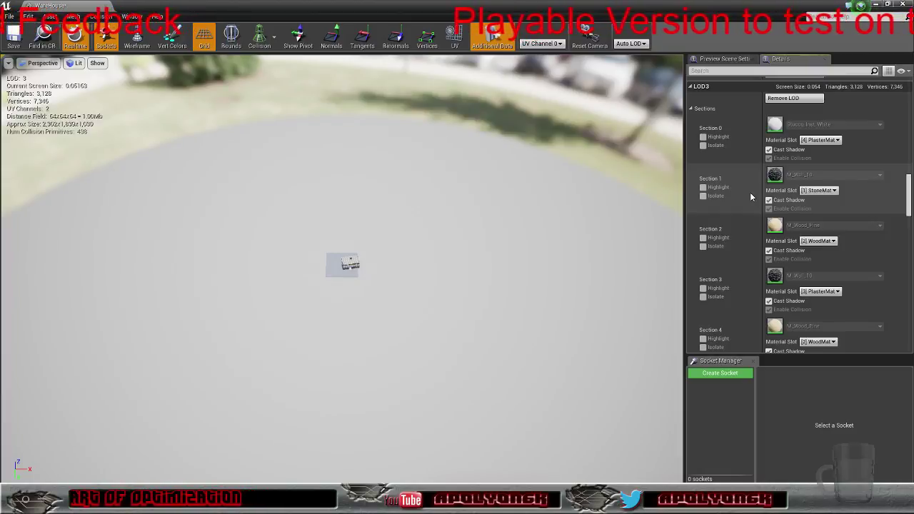
pyautogui.scroll(-2, 751, 198)
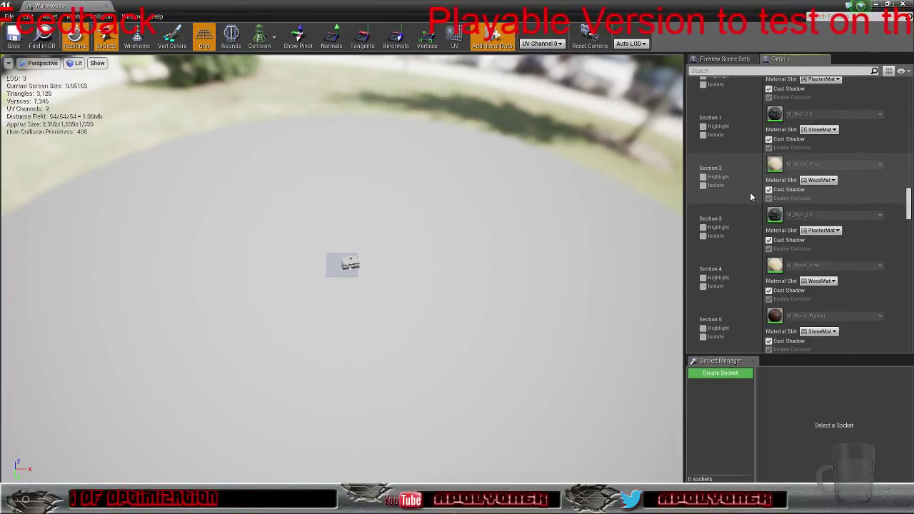
pyautogui.scroll(-2, 751, 197)
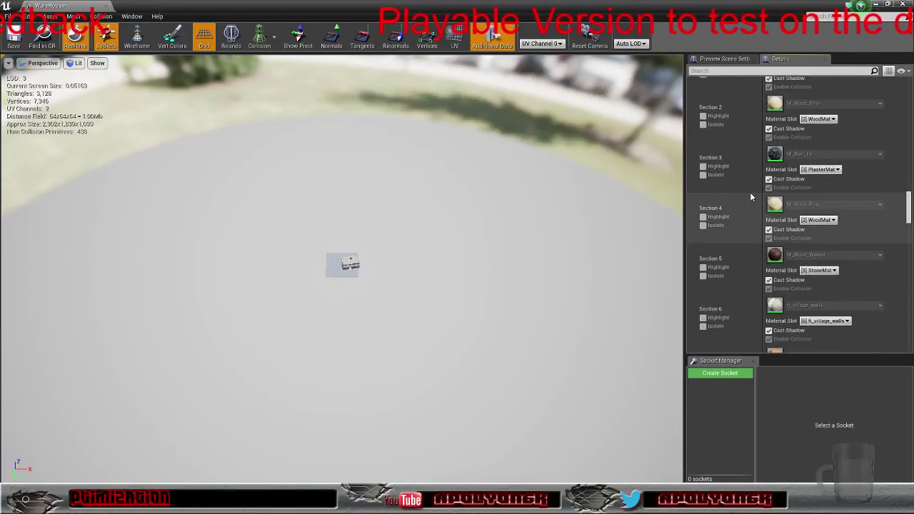
pyautogui.scroll(-3, 751, 198)
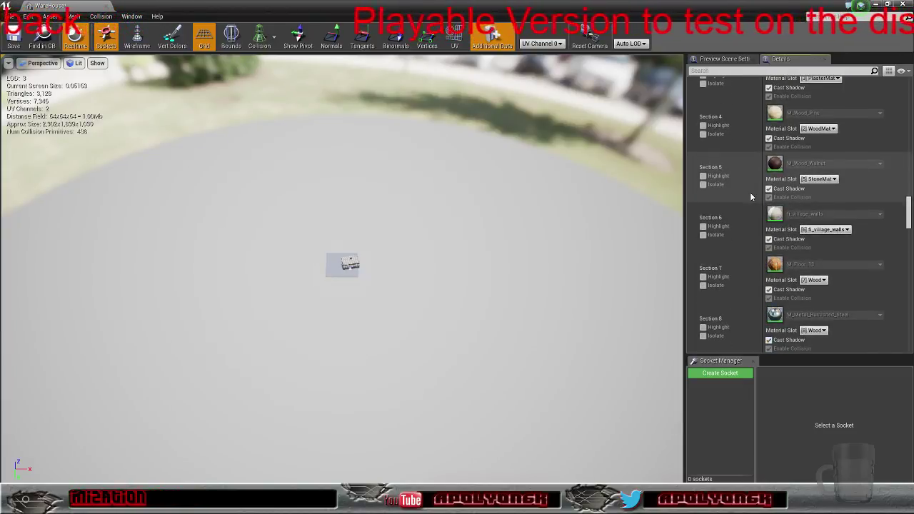
pyautogui.scroll(-1, 751, 197)
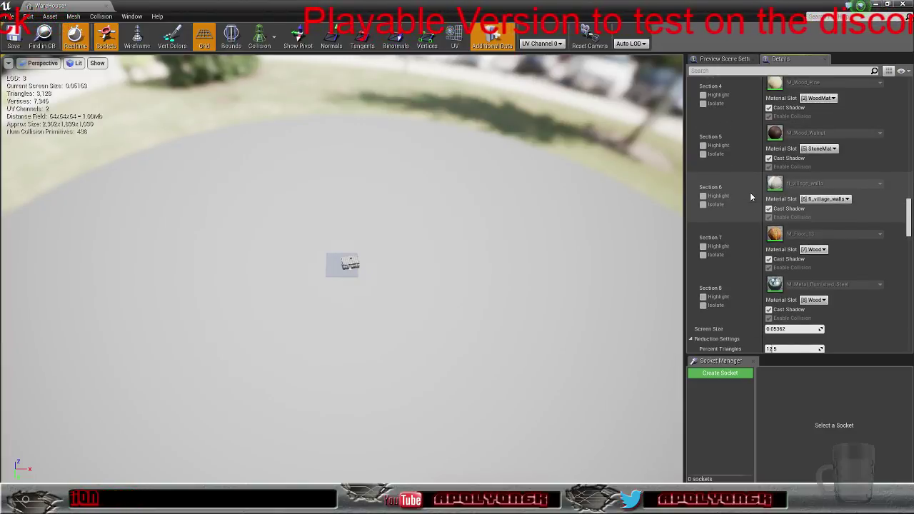
pyautogui.scroll(-3, 751, 197)
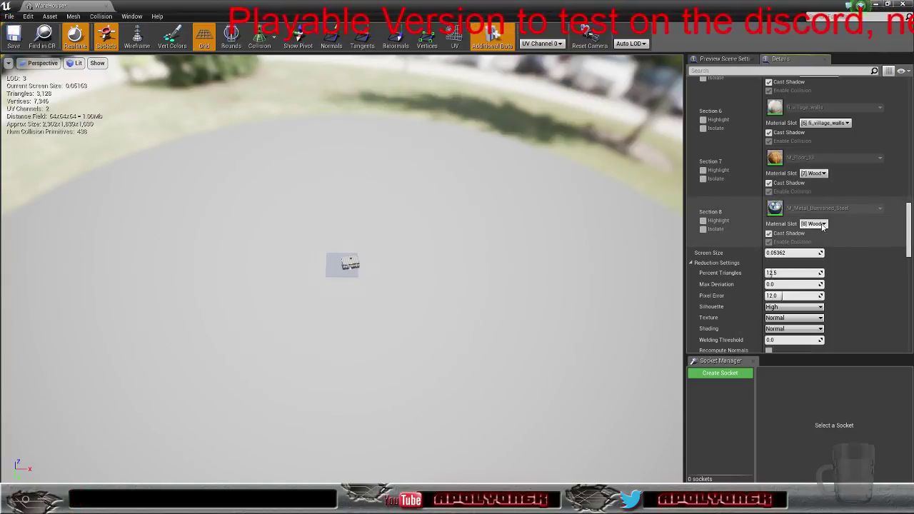
pyautogui.click(814, 224)
pyautogui.click(829, 254)
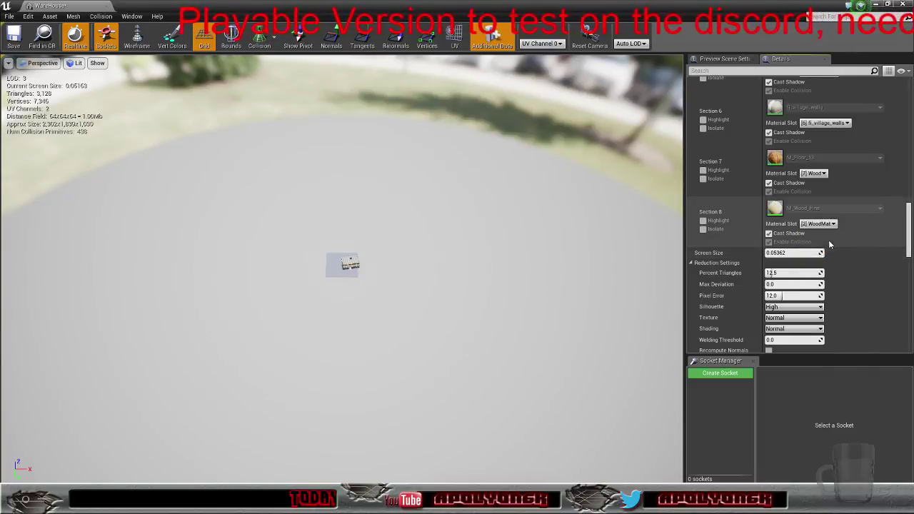
# Try [8] Wood as the material slot of LOD3 Section 7, and settle on [9] Wood
pyautogui.scroll(2, 828, 240)
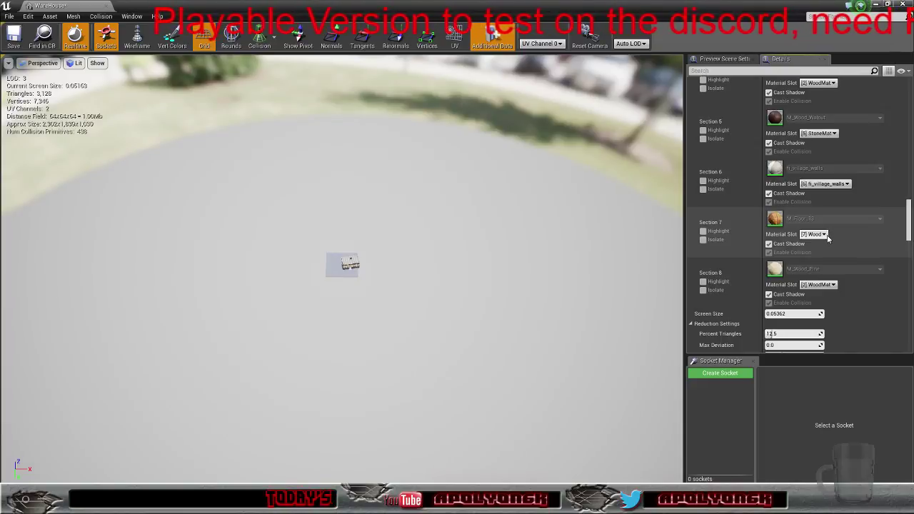
pyautogui.click(823, 235)
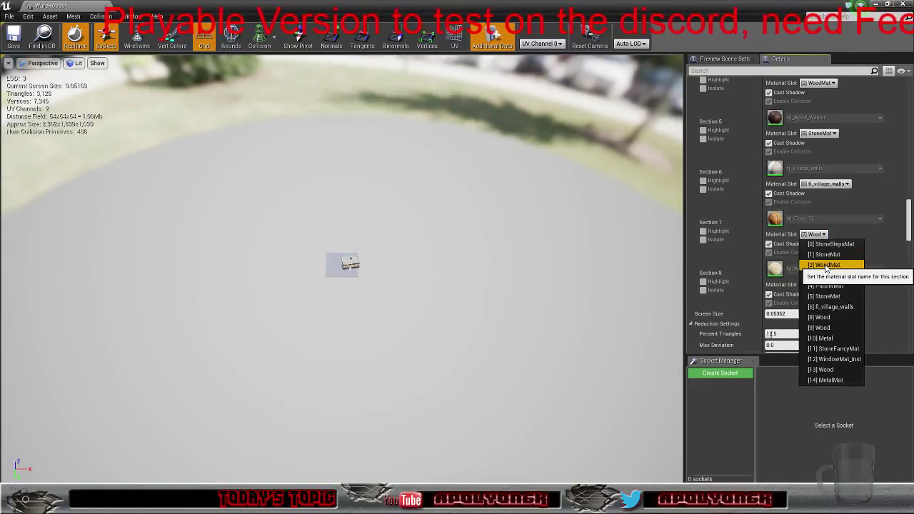
pyautogui.click(830, 318)
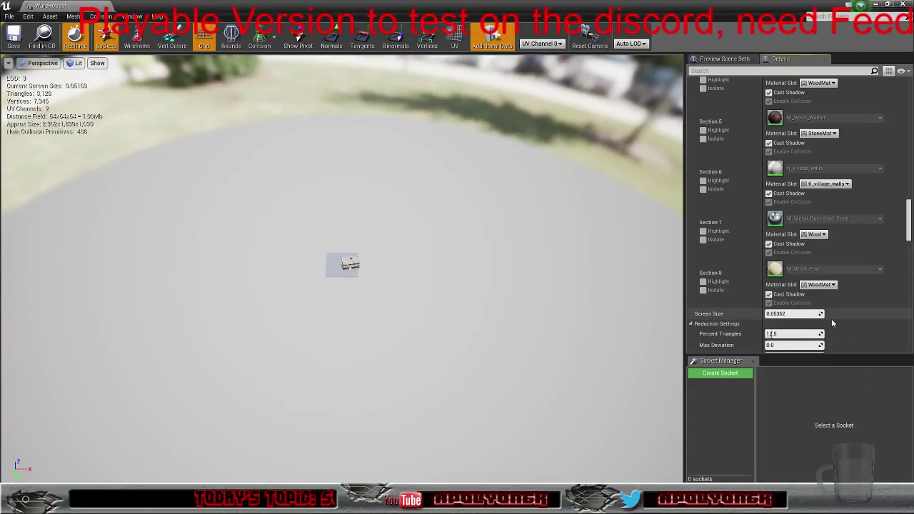
pyautogui.click(820, 235)
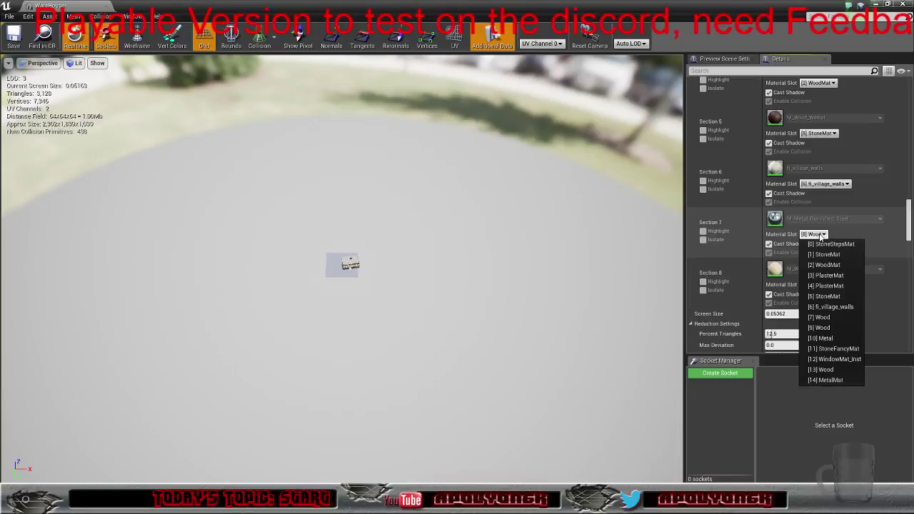
pyautogui.click(833, 329)
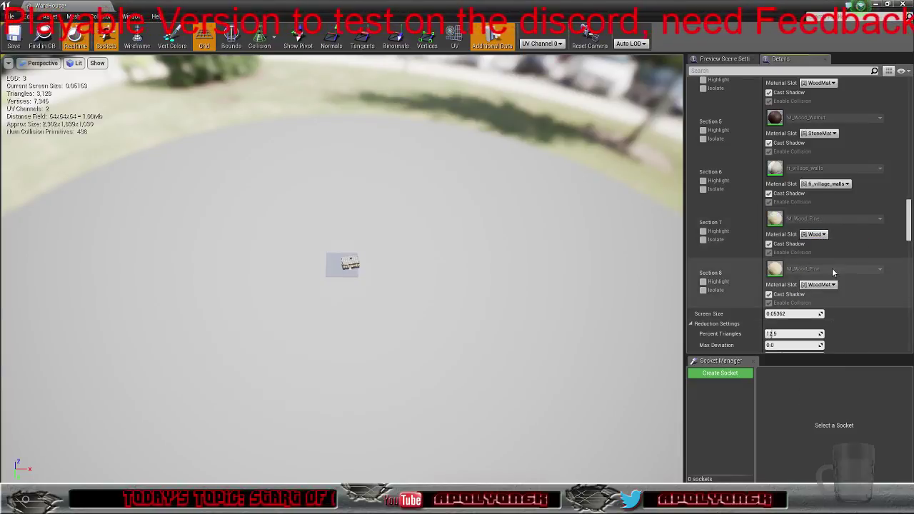
# Set the material slots of LOD3 Section 4 and Section 6 to [7] Wood
pyautogui.scroll(3, 833, 293)
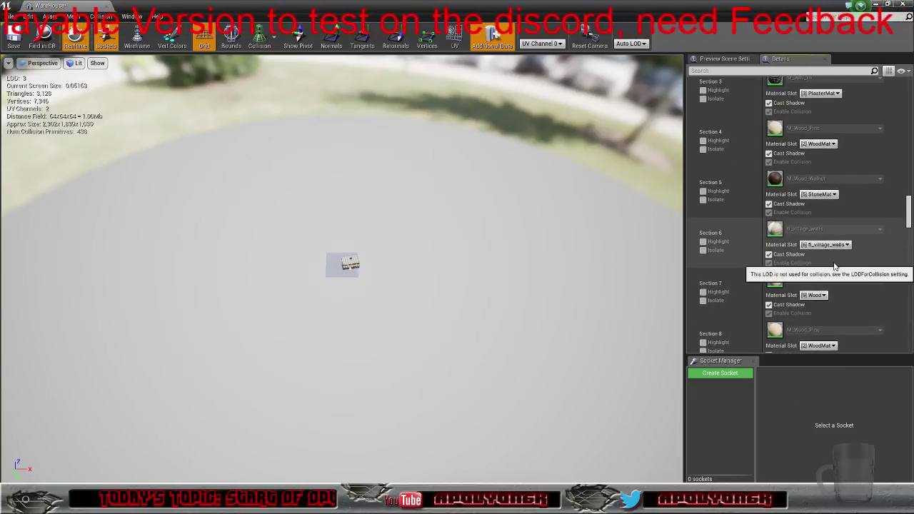
pyautogui.scroll(2, 833, 267)
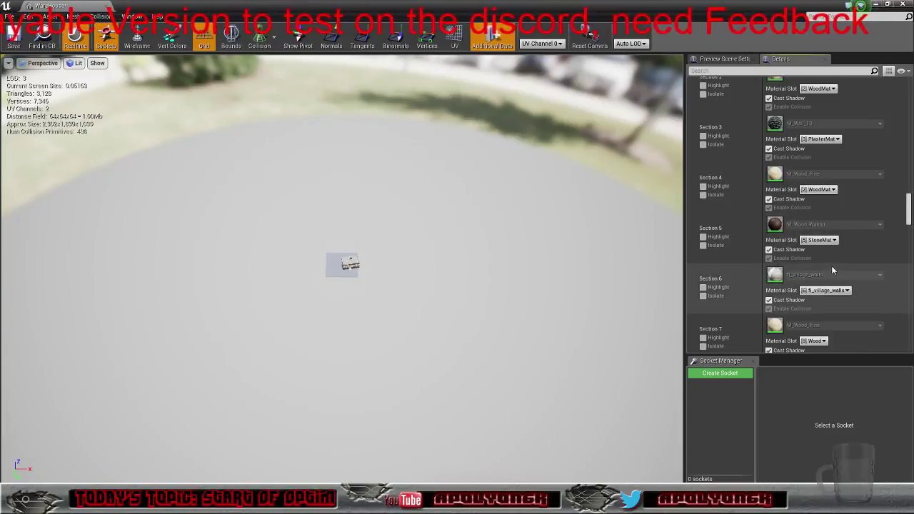
pyautogui.click(820, 190)
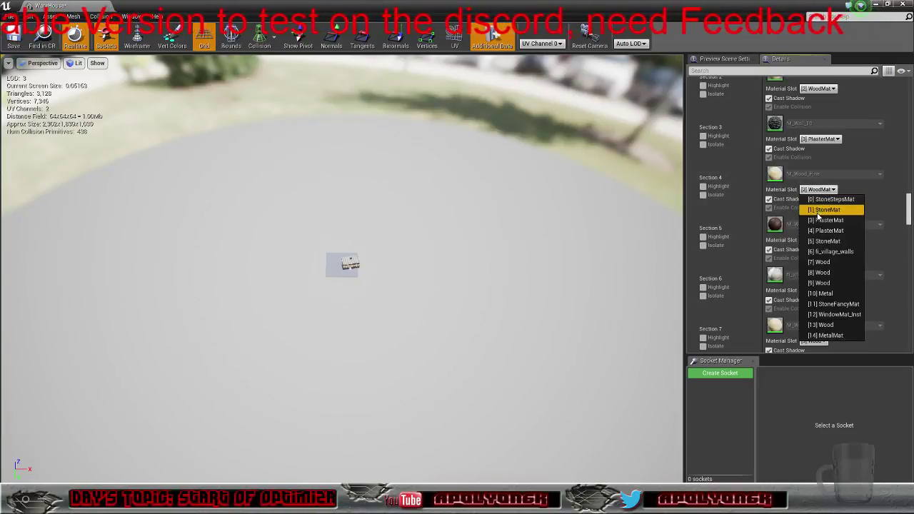
pyautogui.click(826, 262)
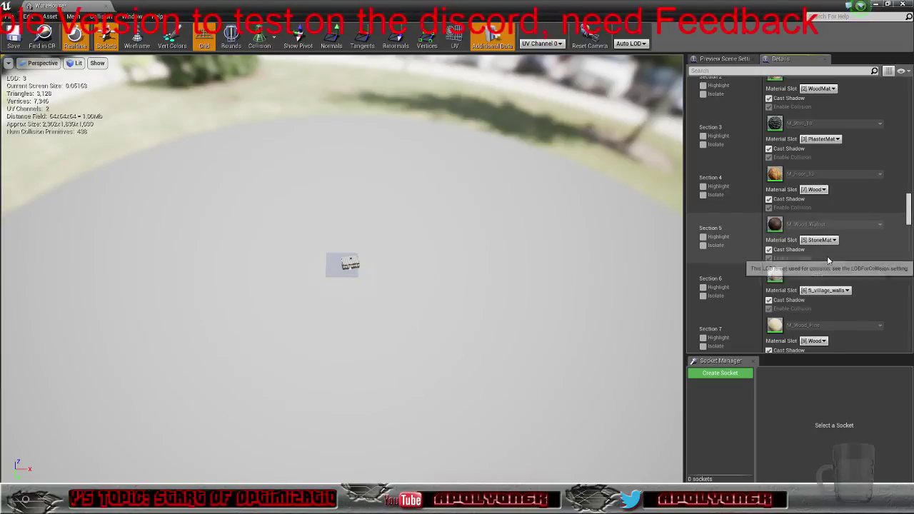
pyautogui.click(826, 290)
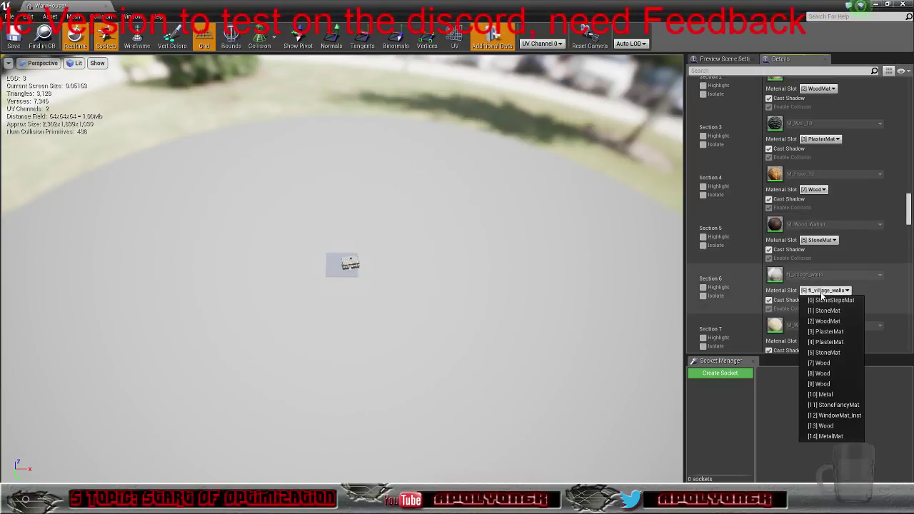
pyautogui.click(834, 364)
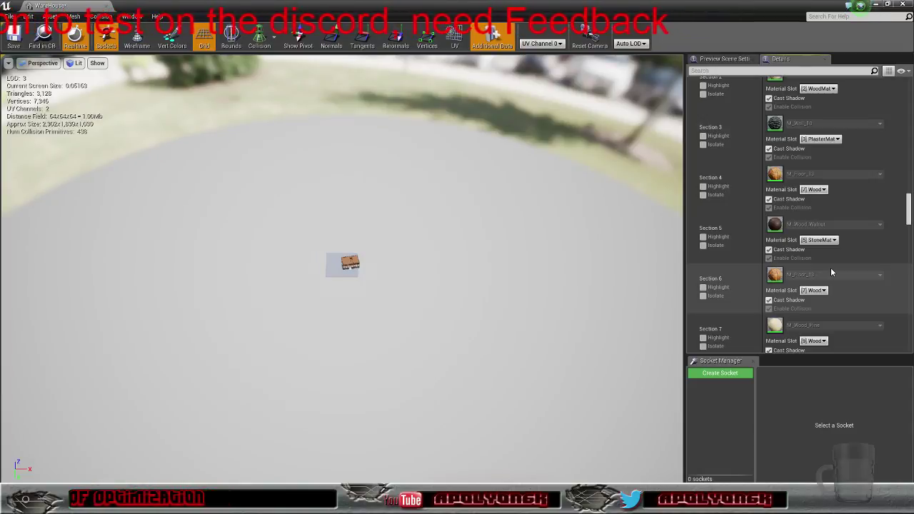
# Review the LOD3 section materials, save the warehouse mesh and close its editor
pyautogui.scroll(-5, 831, 273)
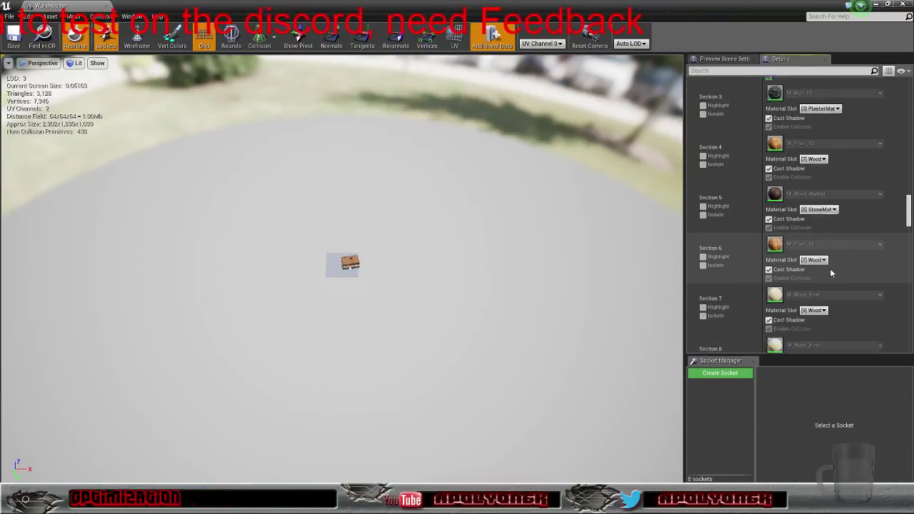
pyautogui.scroll(2, 830, 269)
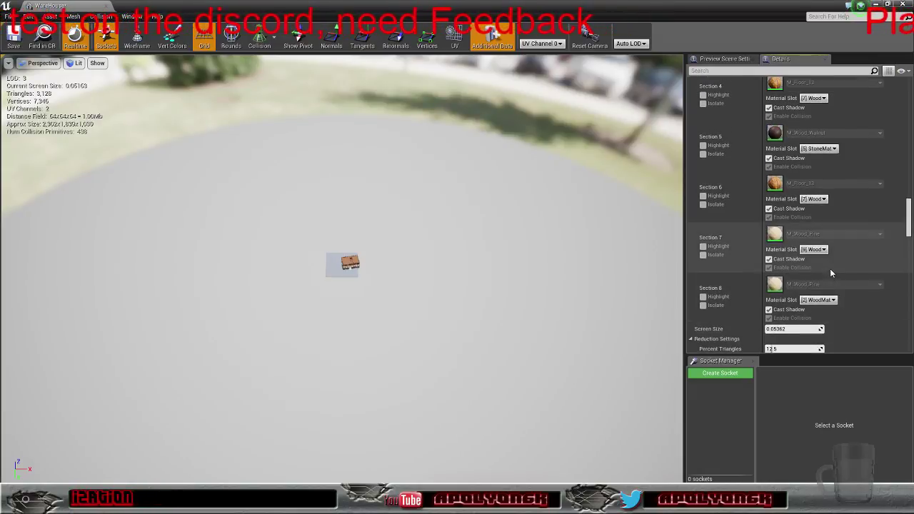
pyautogui.scroll(4, 830, 269)
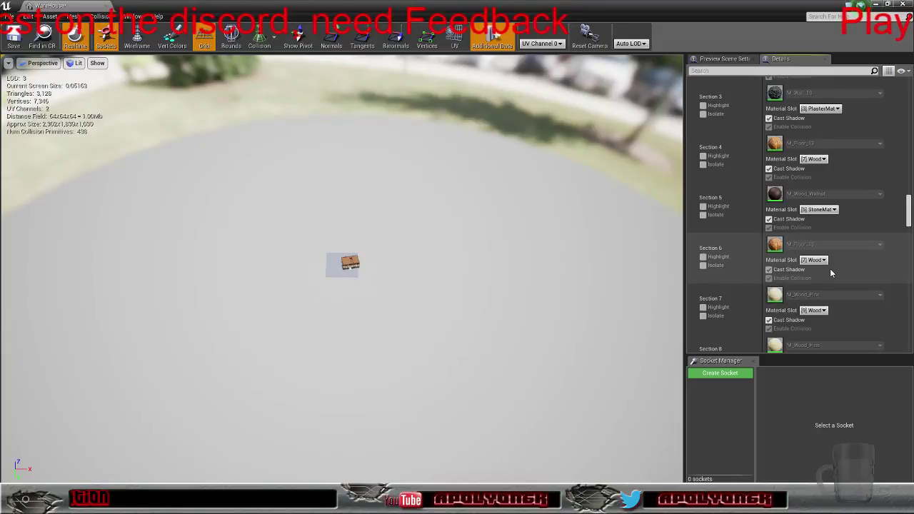
pyautogui.scroll(4, 831, 272)
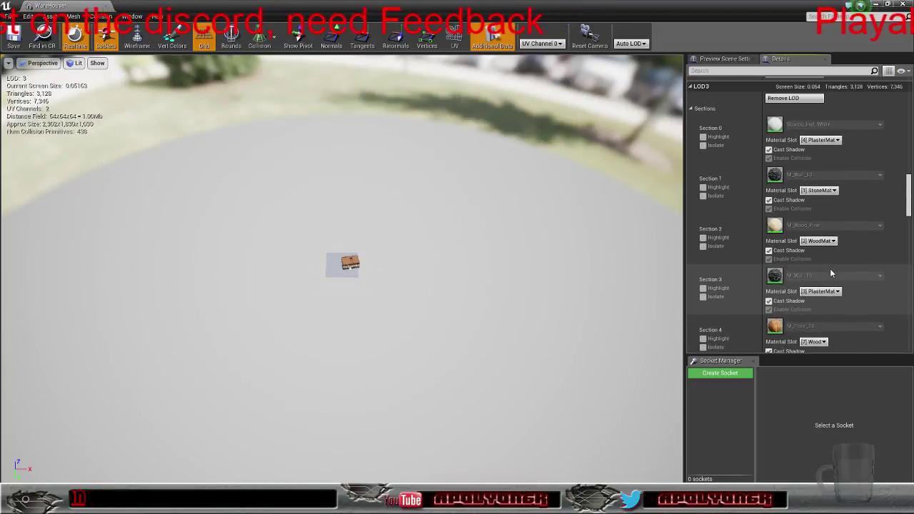
pyautogui.scroll(-4, 831, 273)
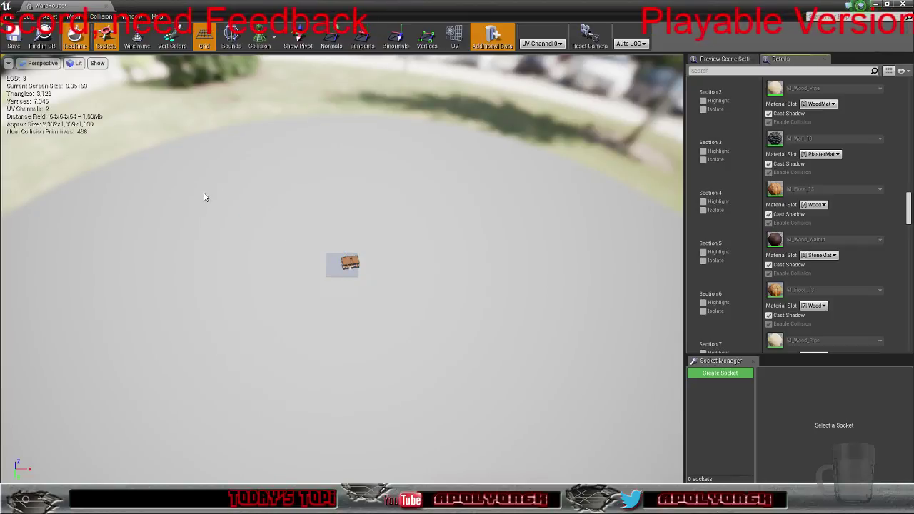
pyautogui.click(12, 39)
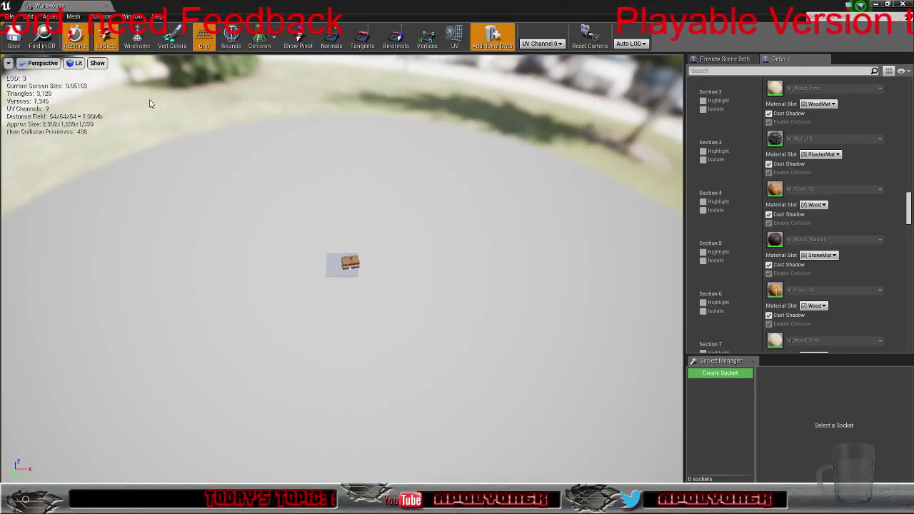
pyautogui.click(106, 7)
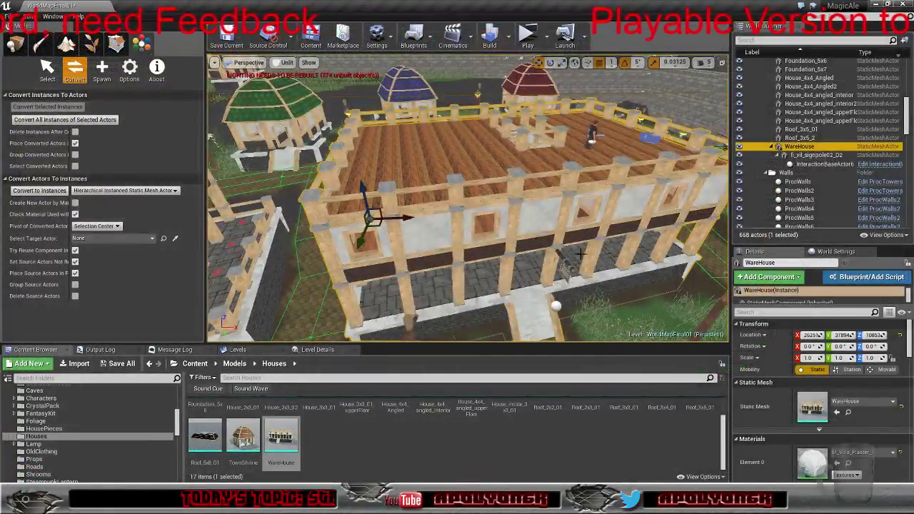
# View the warehouse from farther away, show the list of levels and undo the last change in the level
pyautogui.moveTo(465, 333); pyautogui.dragTo(476, 336, button='right')
pyautogui.click(238, 350)
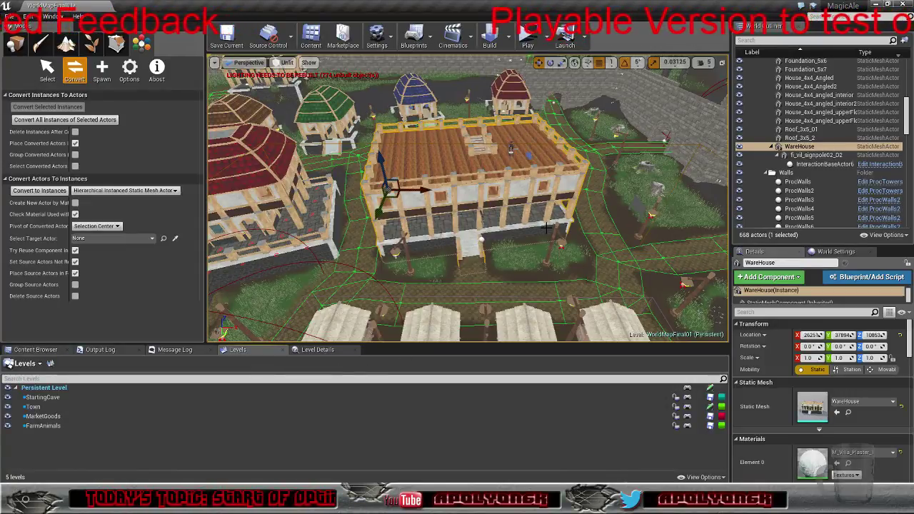
pyautogui.hotkey('ctrl', 'z')
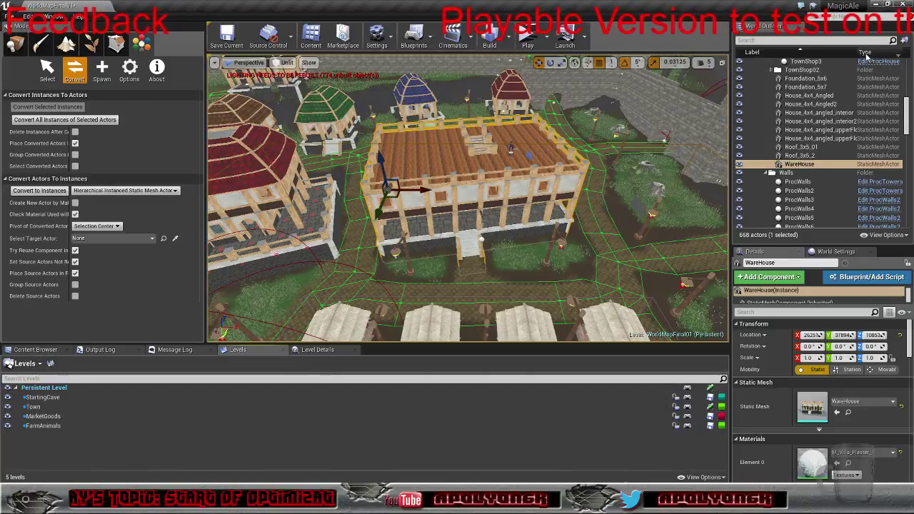
# Make the World Outliner's info column show each actor's Level, temporarily widening the outliner to reach the column choice
pyautogui.moveTo(728, 102); pyautogui.dragTo(520, 120)
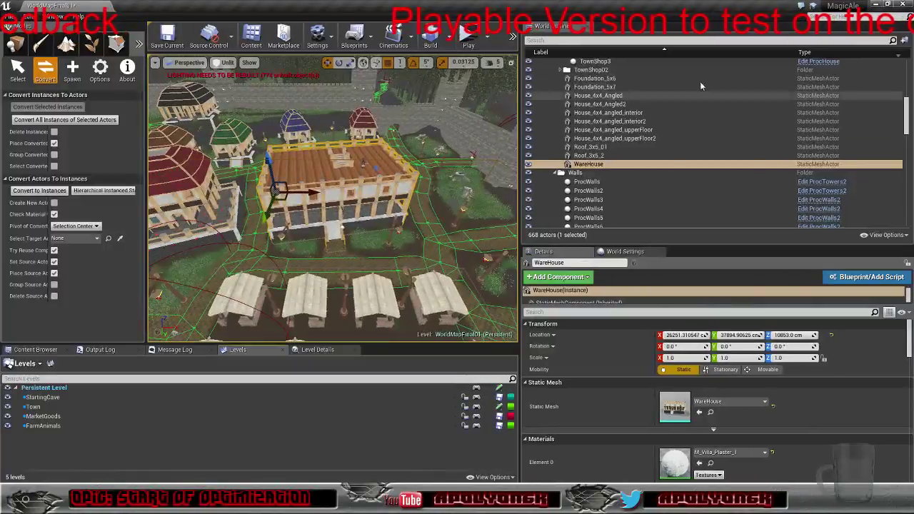
pyautogui.click(901, 58)
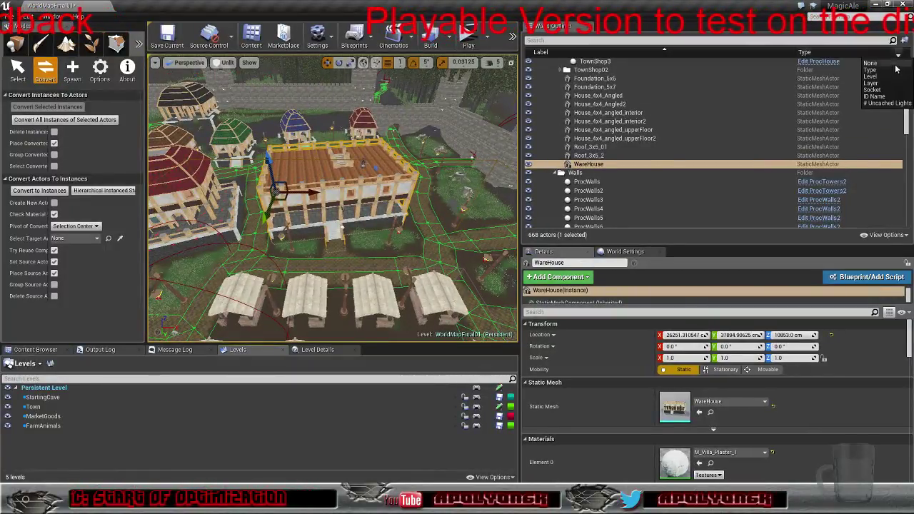
pyautogui.click(887, 80)
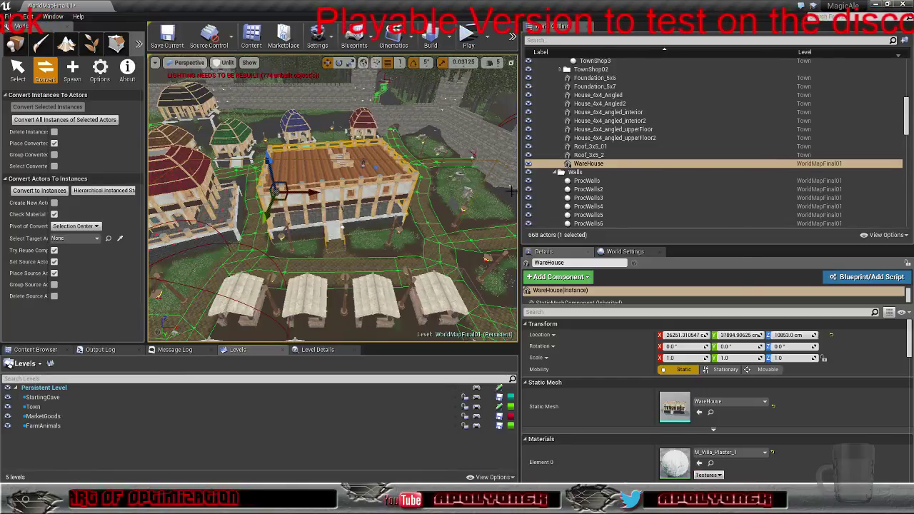
pyautogui.moveTo(519, 197); pyautogui.dragTo(724, 197)
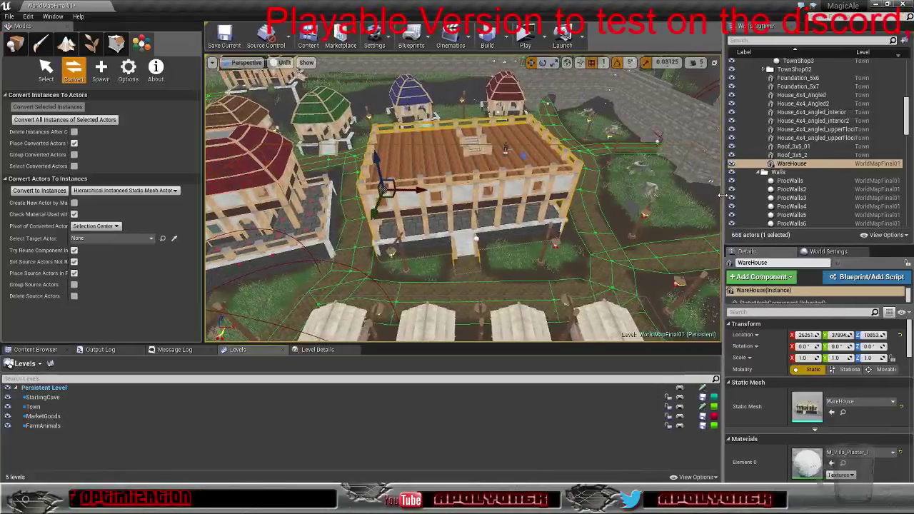
# Move the view to the snowy hills outside the town, play-test the level in a new window by walking towards the forest, and end the session
pyautogui.moveTo(463, 199); pyautogui.dragTo(651, 191, button='right')
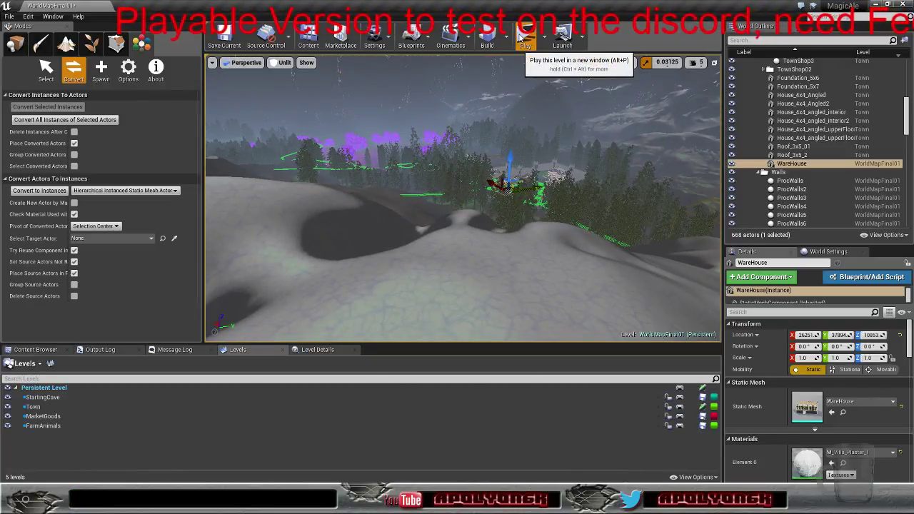
pyautogui.hotkey('alt', 'p')
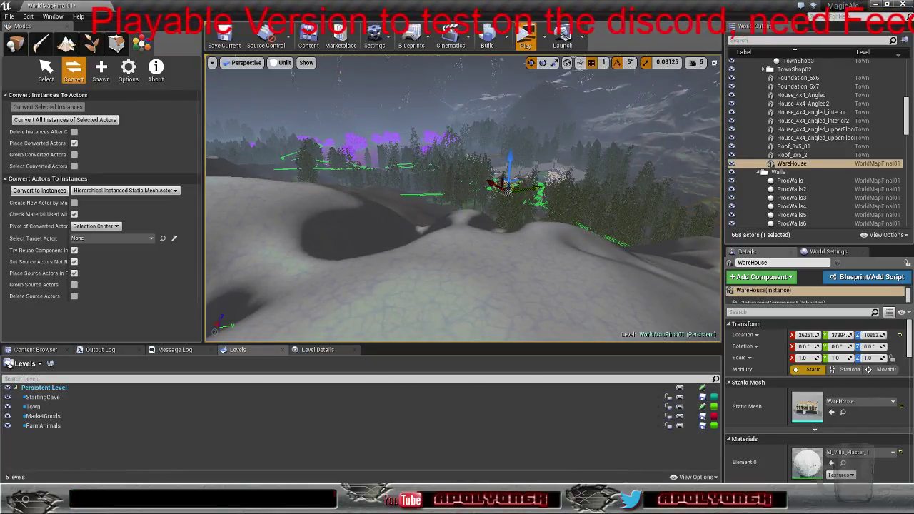
pyautogui.press('w')
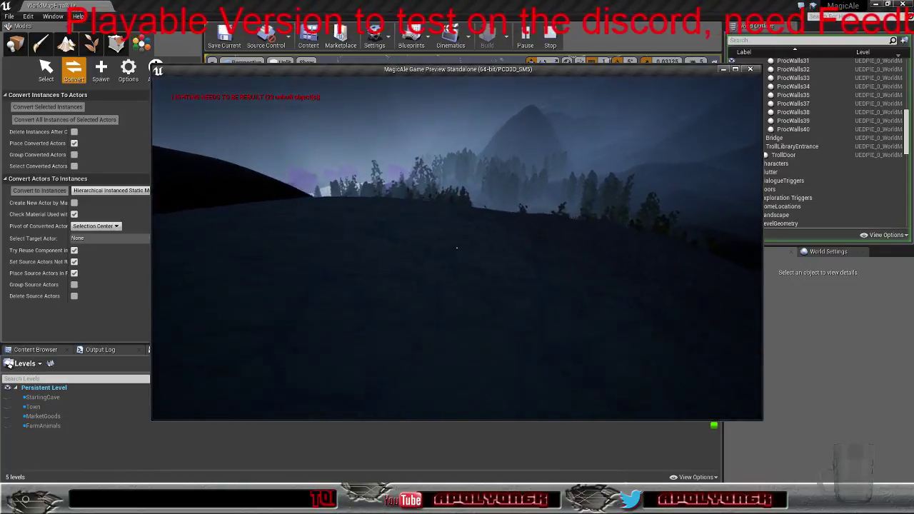
pyautogui.press('w')
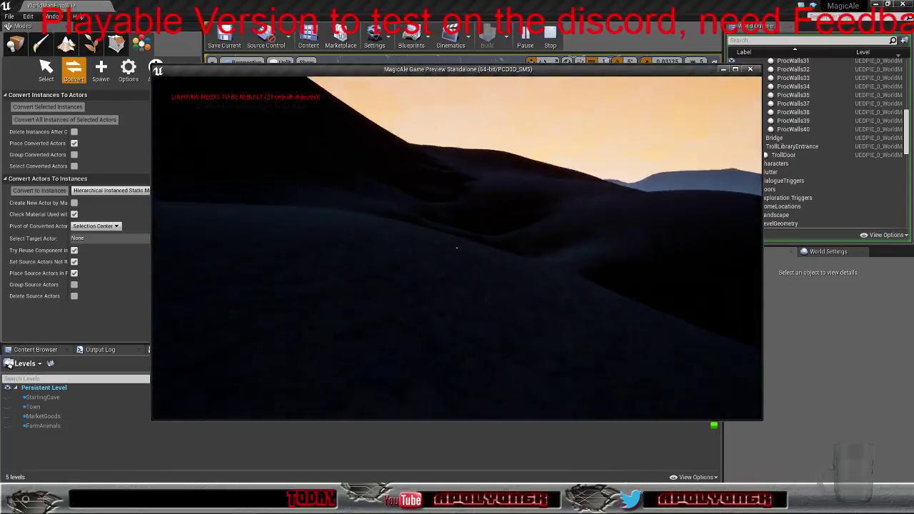
pyautogui.press('w')
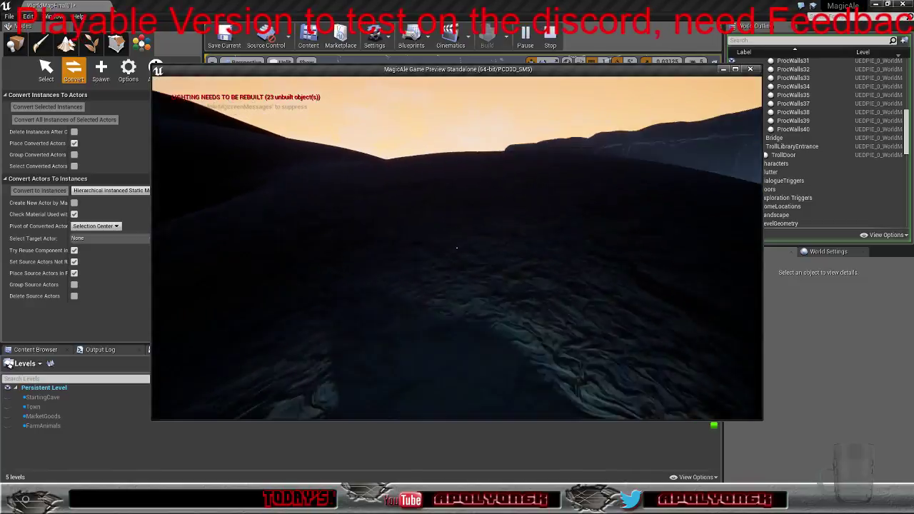
pyautogui.press('w')
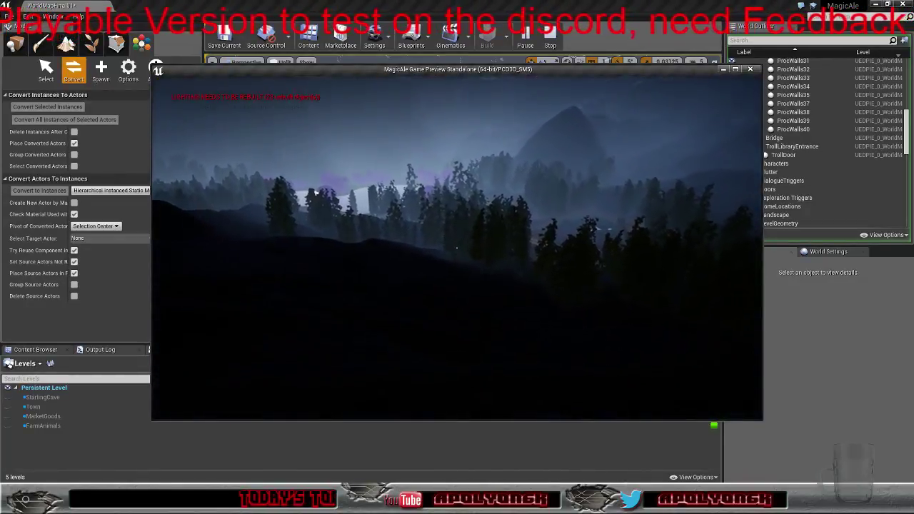
pyautogui.press('w')
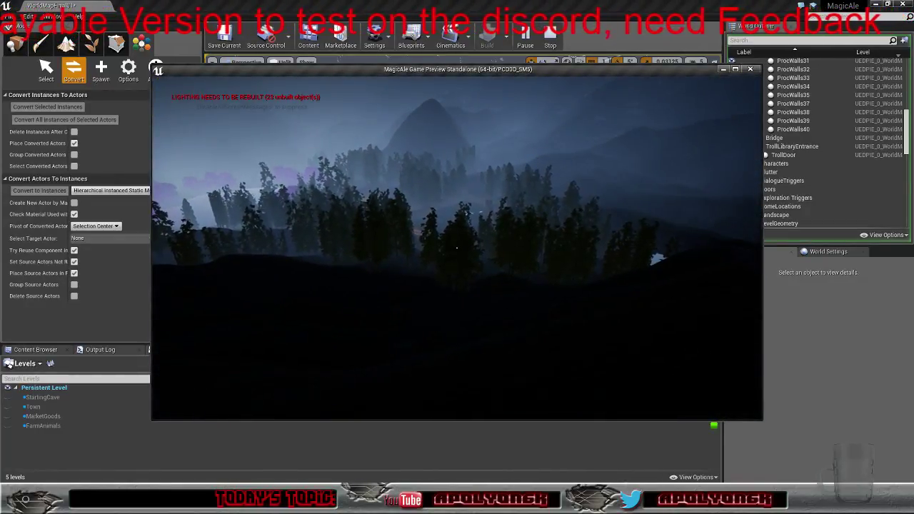
pyautogui.press('w')
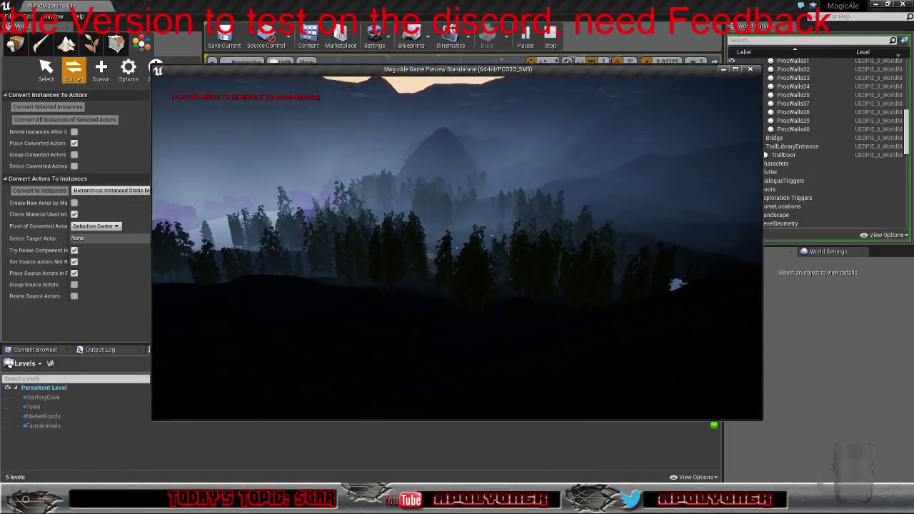
pyautogui.press('Escape')
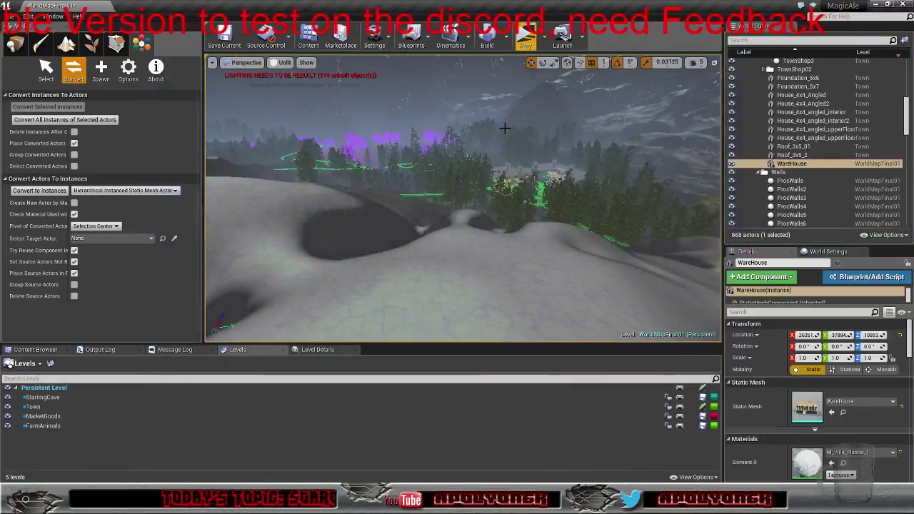
# Run the console command stat fps from the Output Log to display the frame rate in the viewport
pyautogui.click(100, 350)
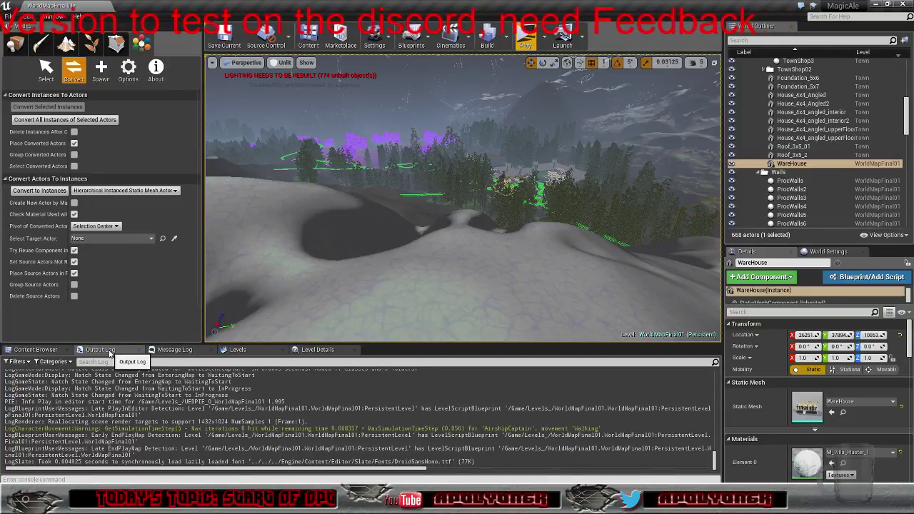
pyautogui.click(107, 478)
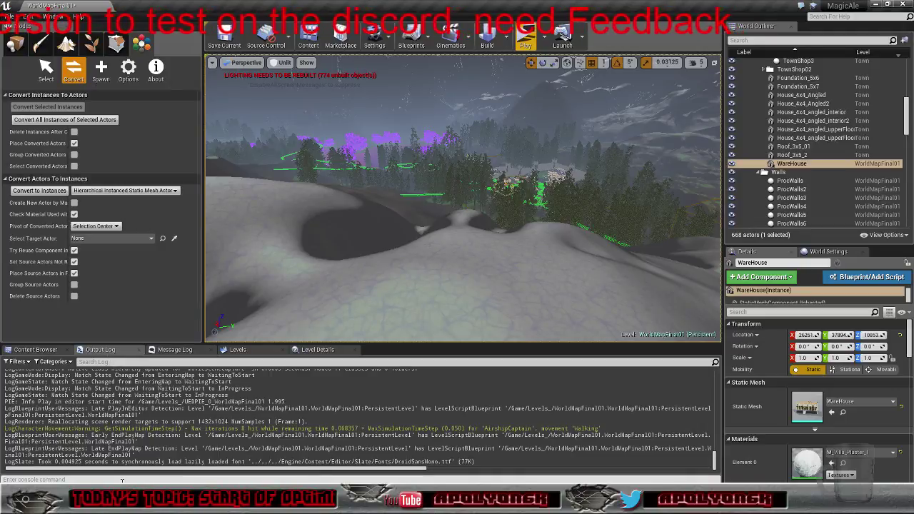
pyautogui.write('stat')
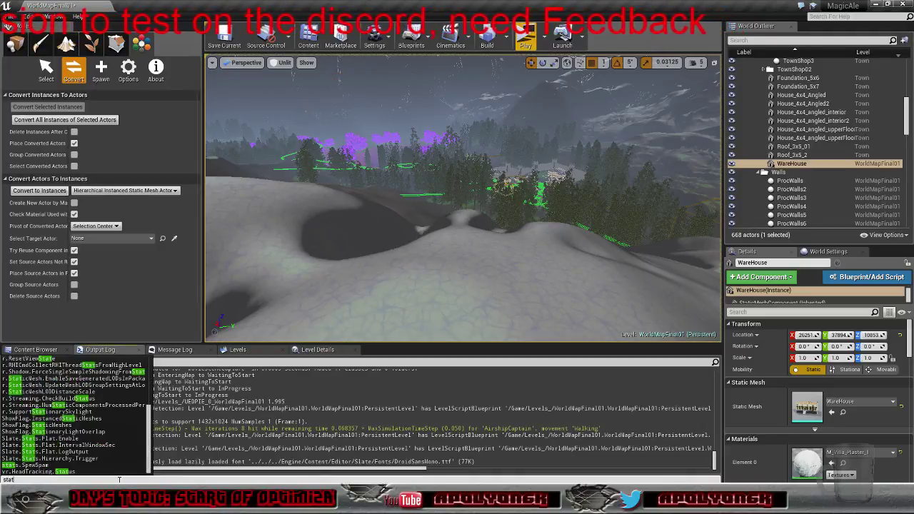
pyautogui.write(' f')
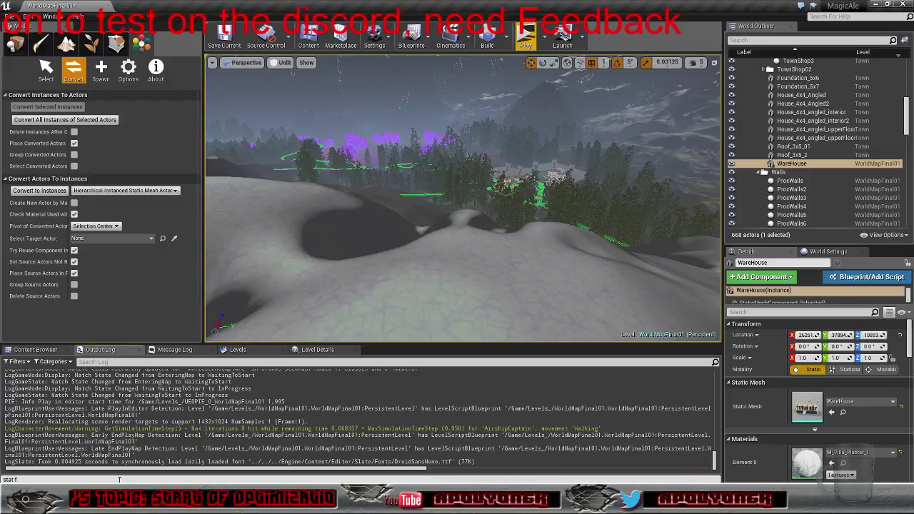
pyautogui.write('ps')
pyautogui.press('Return')
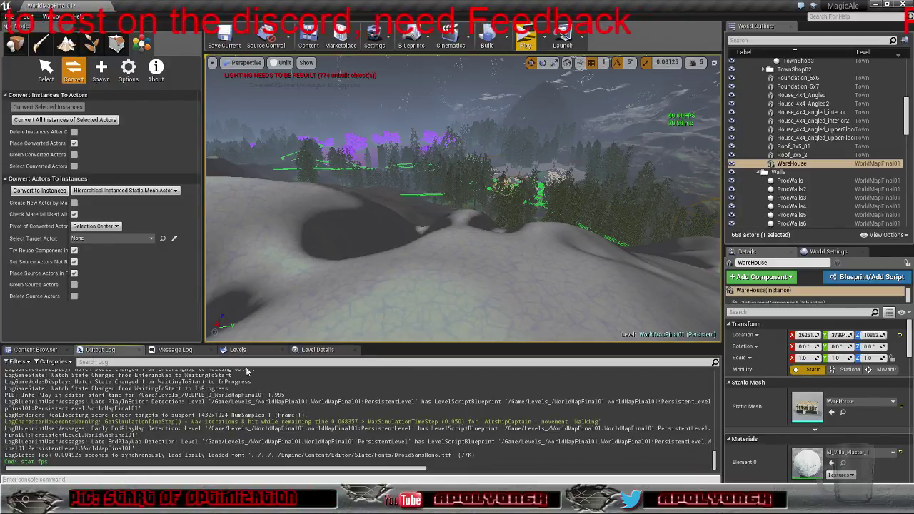
# Bring the view closer to the forest, play the level in a new window to check for the frame-rate display, and stop playing
pyautogui.moveTo(387, 282); pyautogui.dragTo(328, 264, button='right')
pyautogui.press('w')
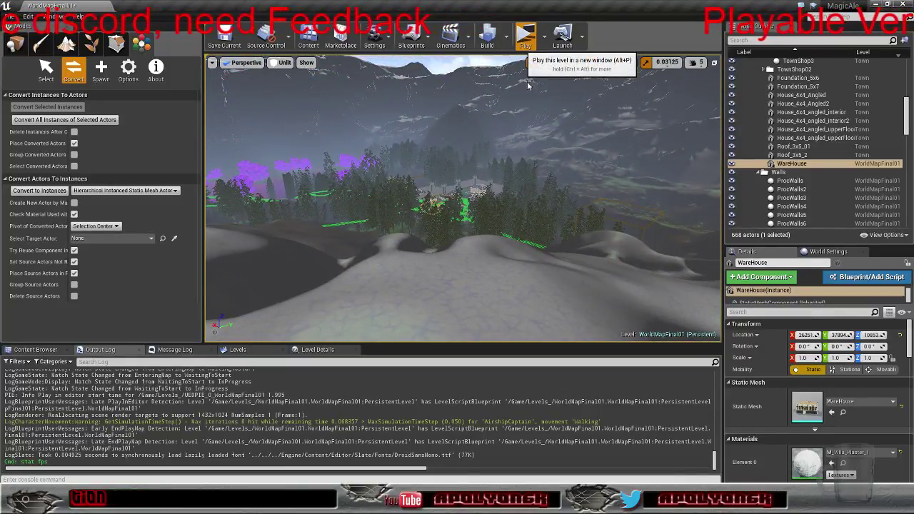
pyautogui.click(526, 35)
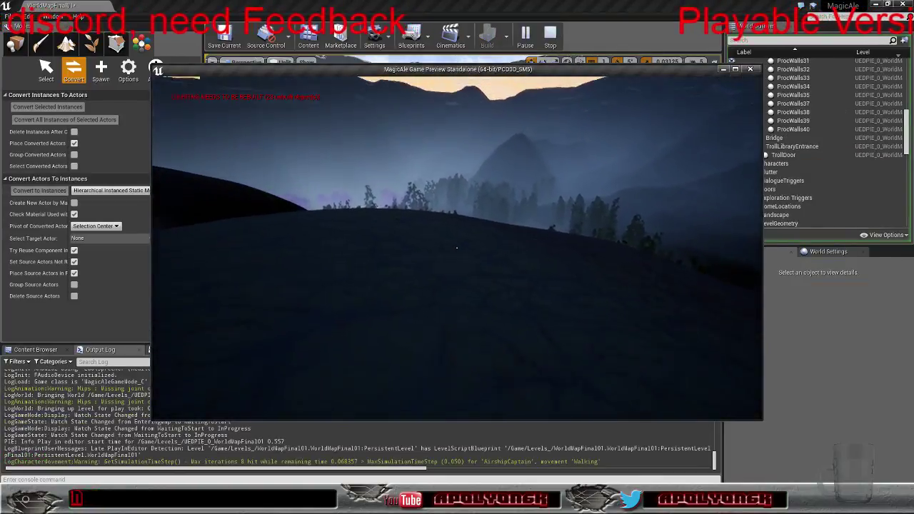
pyautogui.press('Escape')
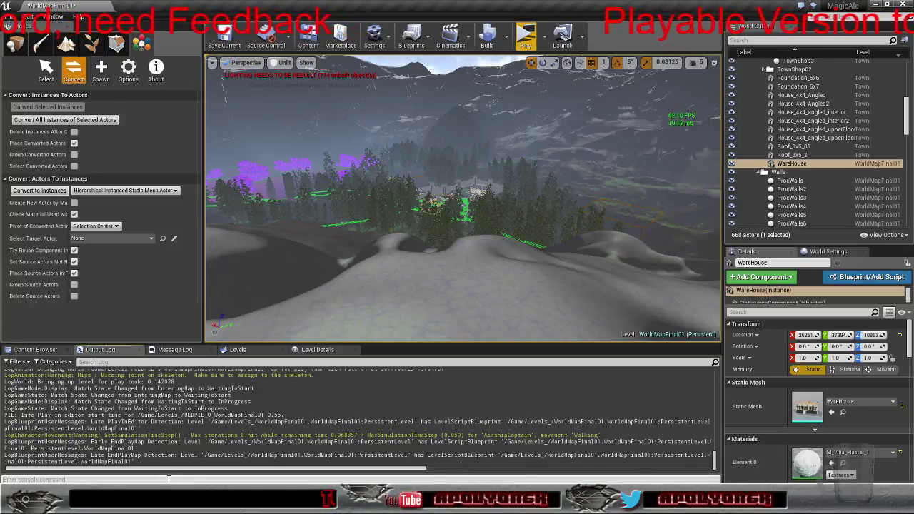
# Run the console command Stat fps twice to switch the viewport's frame-rate display off and on again
pyautogui.click(169, 479)
pyautogui.write('Sta')
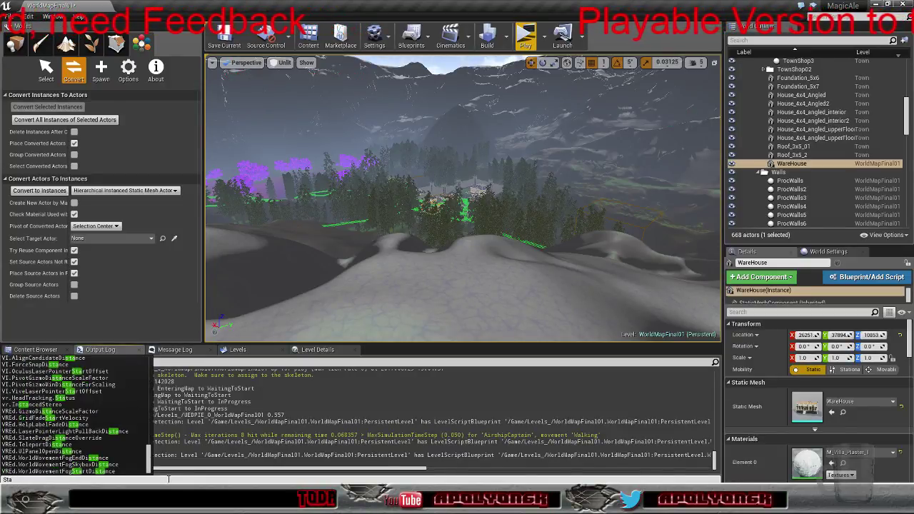
pyautogui.write('ts')
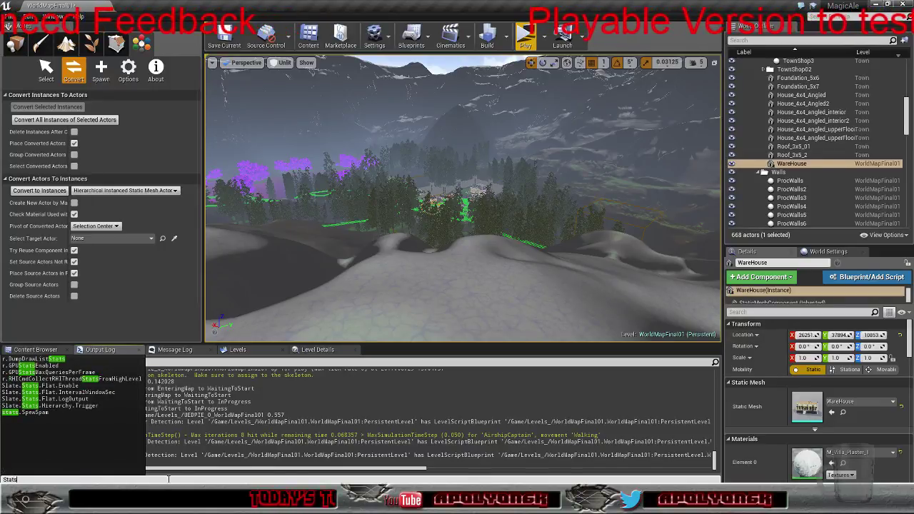
pyautogui.write('.')
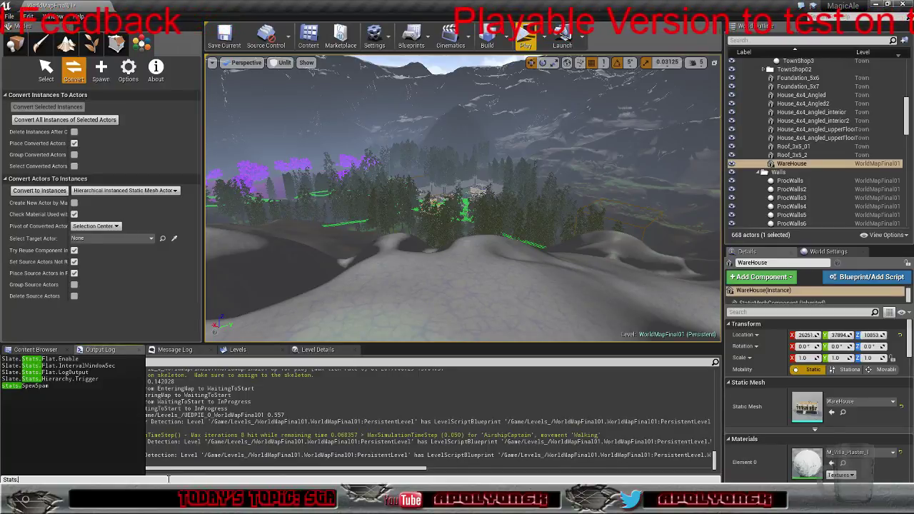
pyautogui.press('BackSpace')
pyautogui.press('BackSpace')
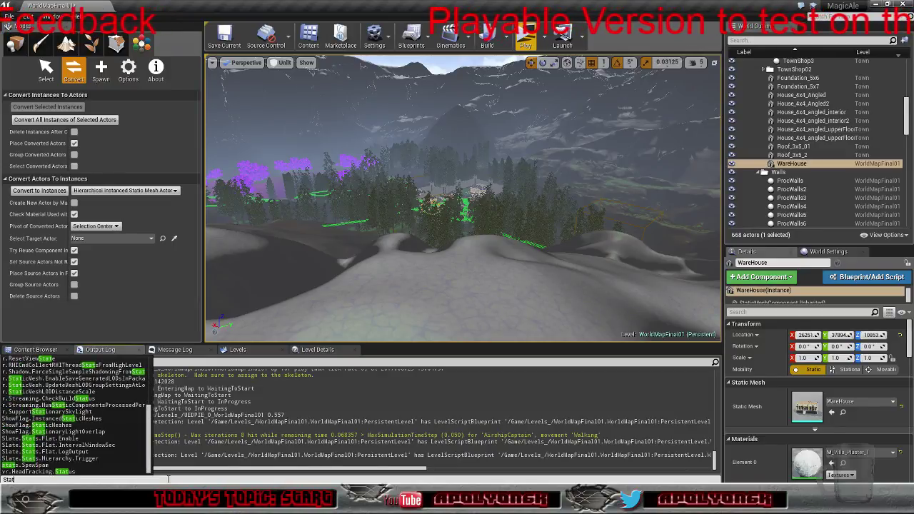
pyautogui.write('fps')
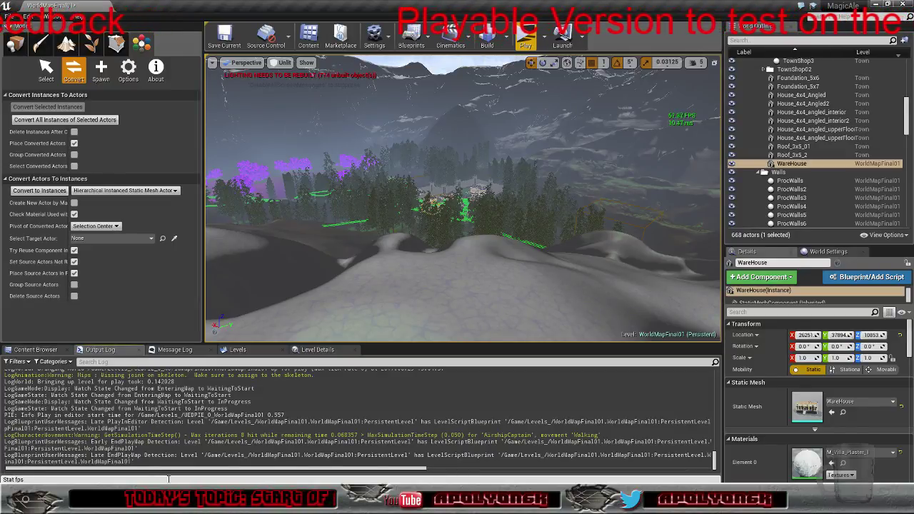
pyautogui.press('Return')
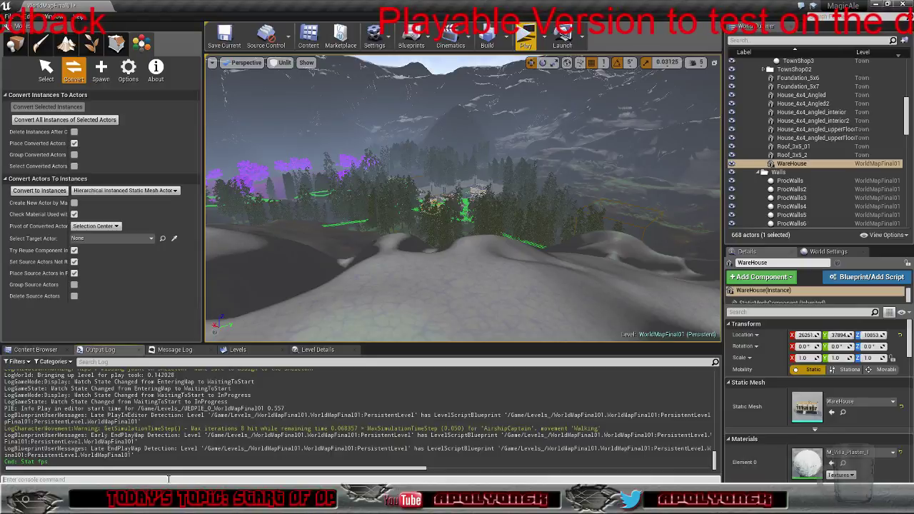
pyautogui.press('Up')
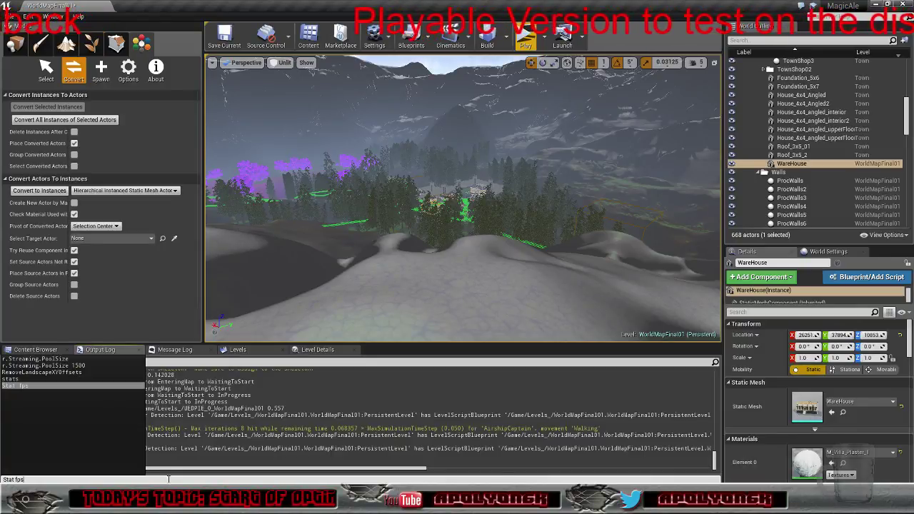
pyautogui.press('Return')
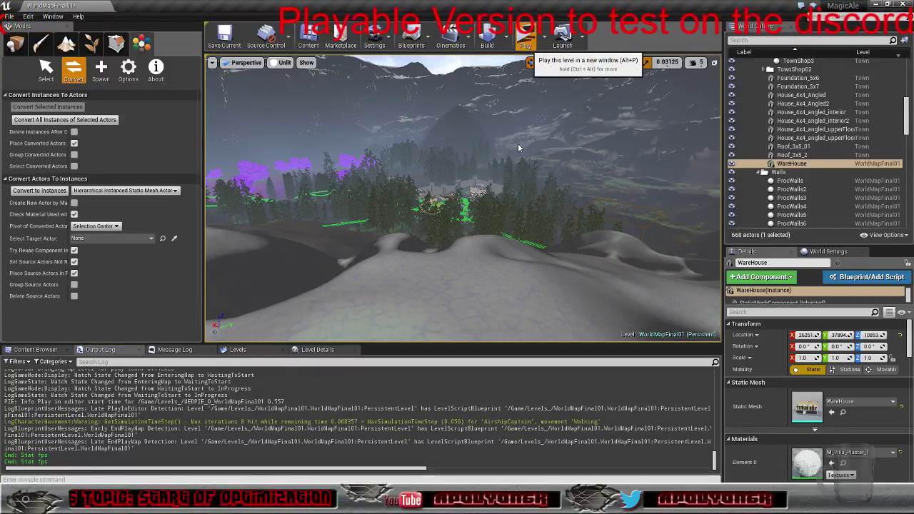
# Play the level again in a new window, walk over the hill towards the forest and end the session
pyautogui.click(526, 37)
pyautogui.press('w')
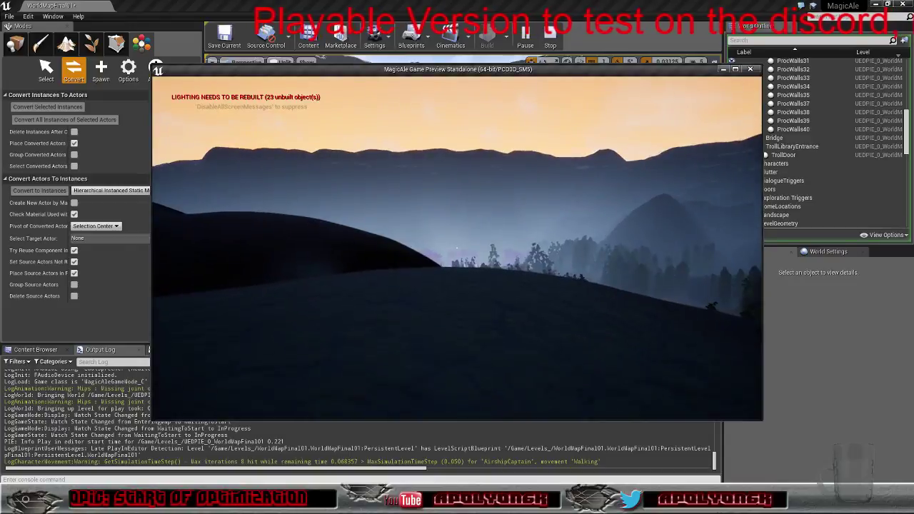
pyautogui.press('w')
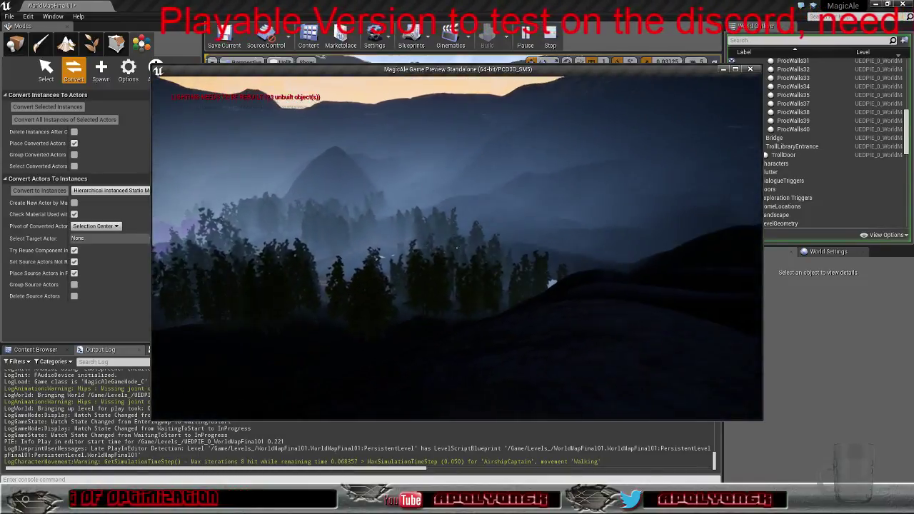
pyautogui.press('Escape')
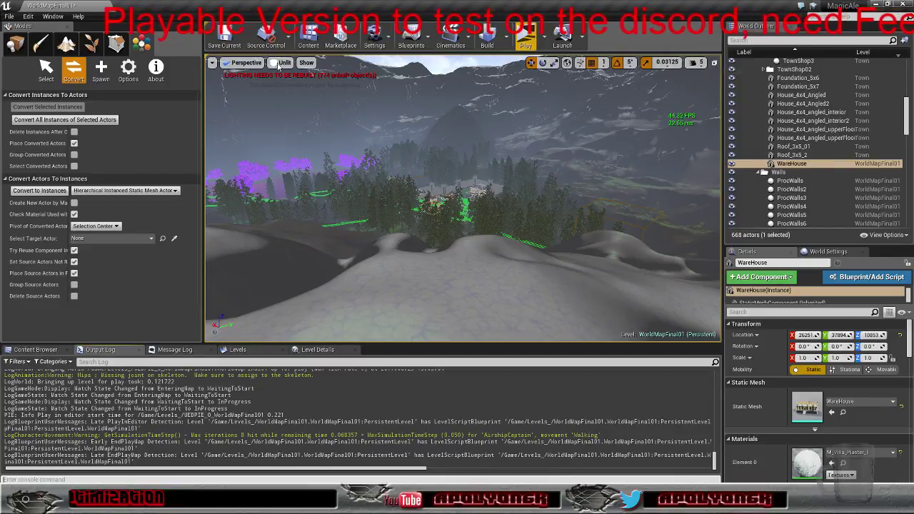
# Display the Detailed and Summary engine stats in the viewport alongside the frame rate
pyautogui.click(306, 62)
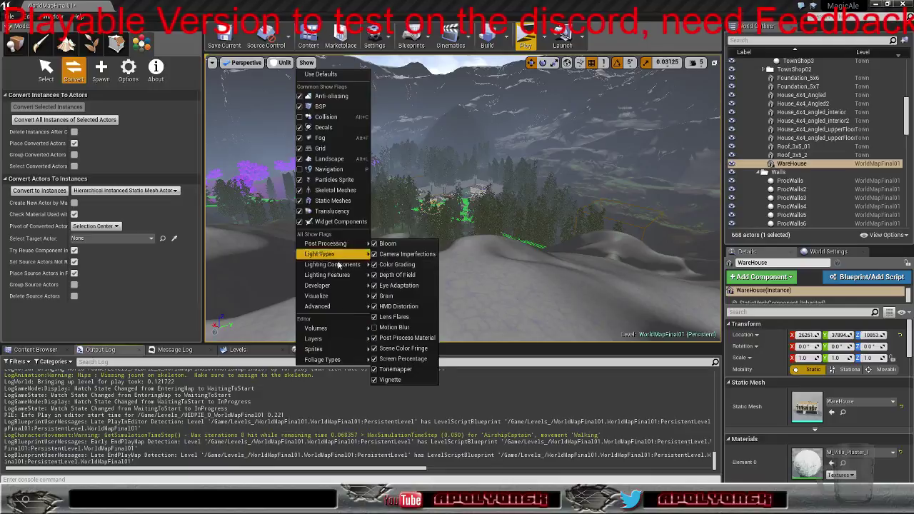
pyautogui.moveTo(338, 301)
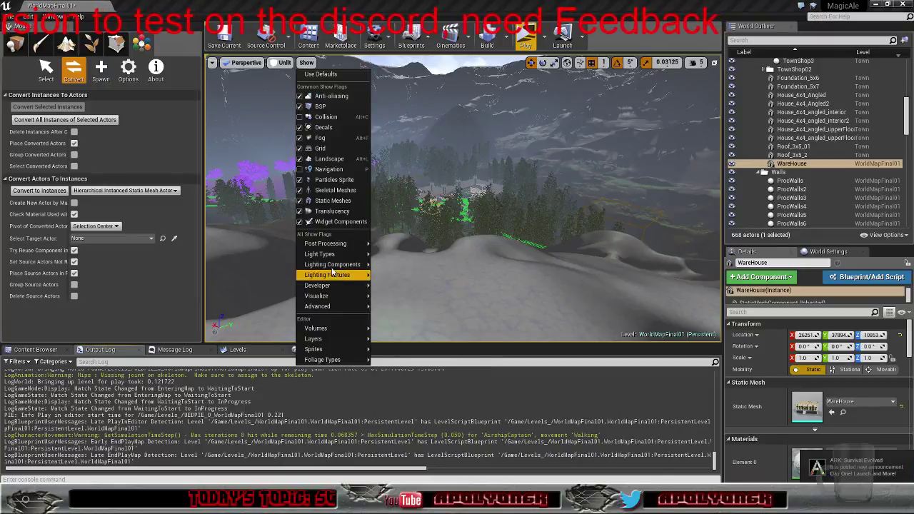
pyautogui.moveTo(331, 246)
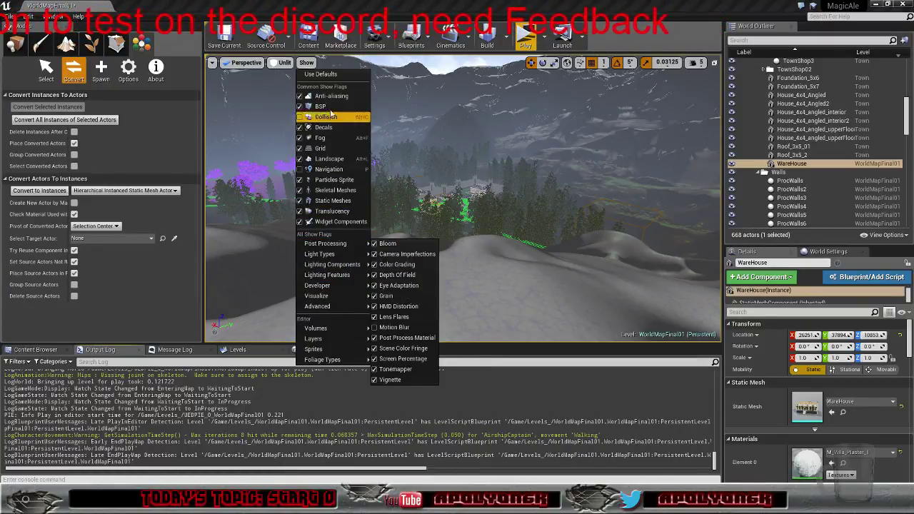
pyautogui.moveTo(233, 64)
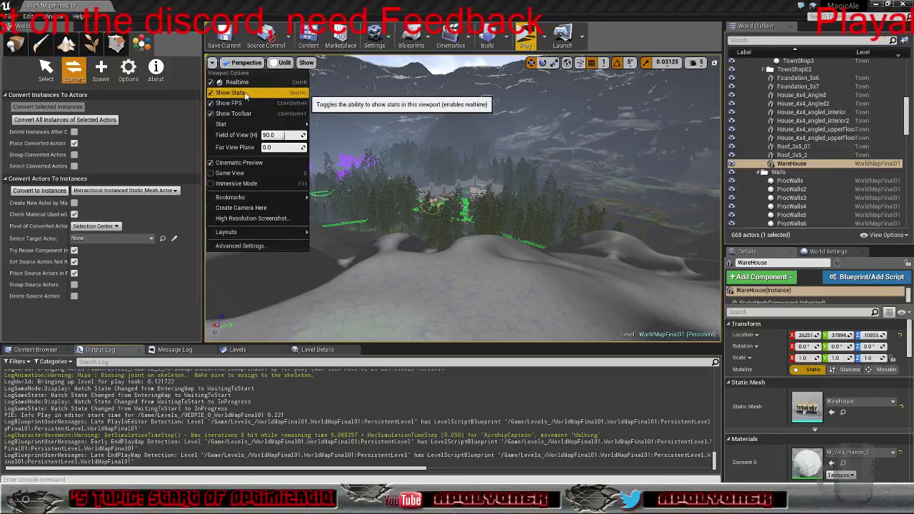
pyautogui.moveTo(297, 124)
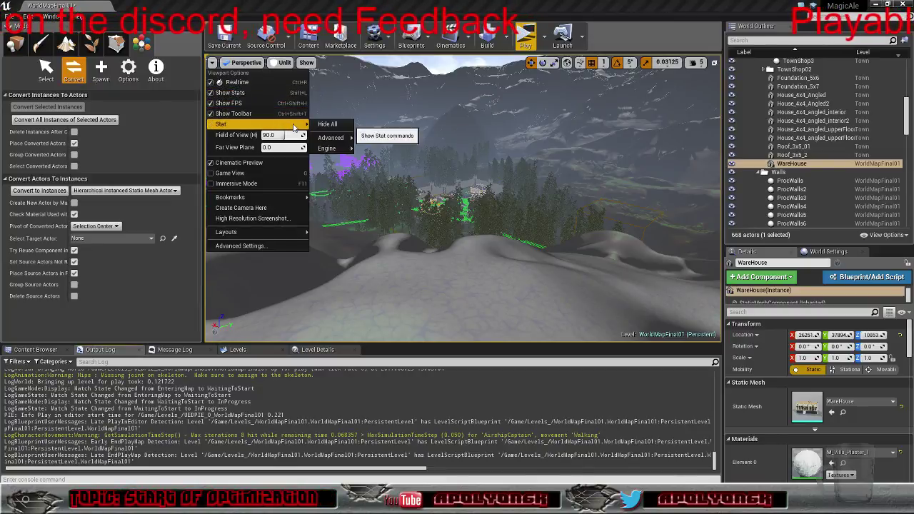
pyautogui.moveTo(330, 140)
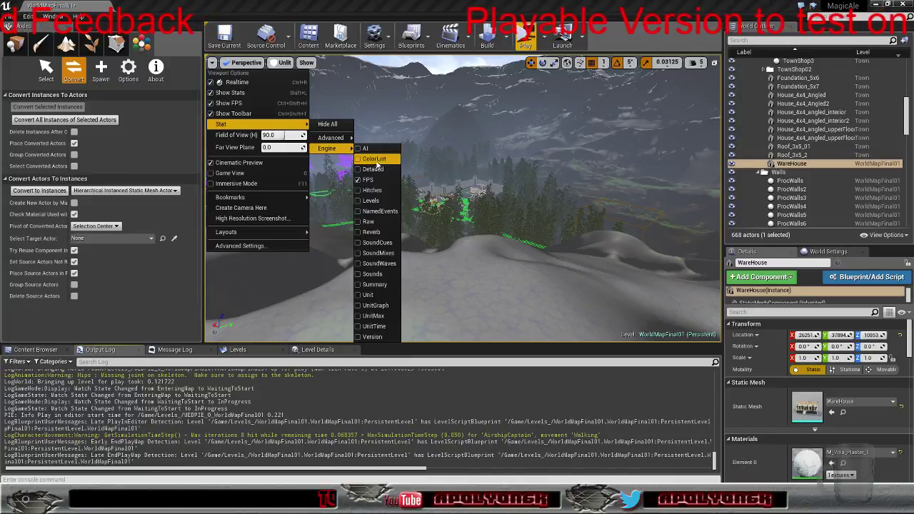
pyautogui.click(359, 174)
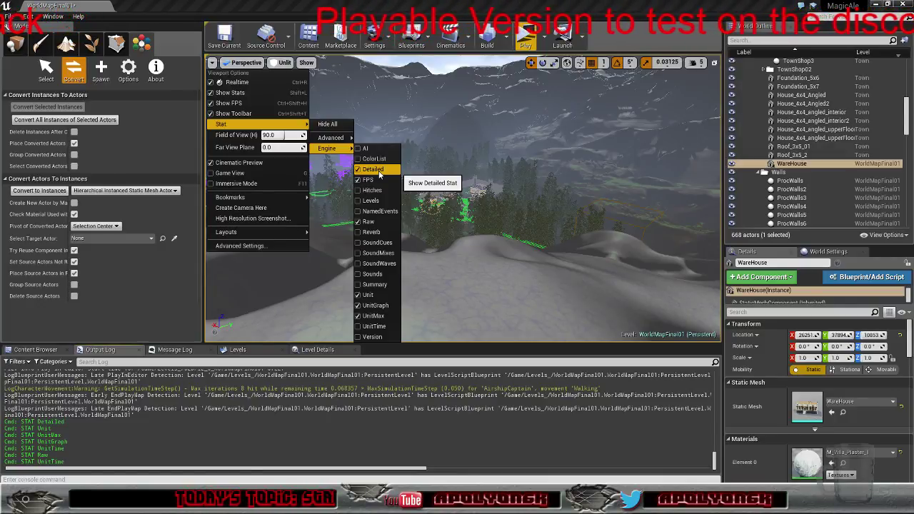
pyautogui.click(360, 286)
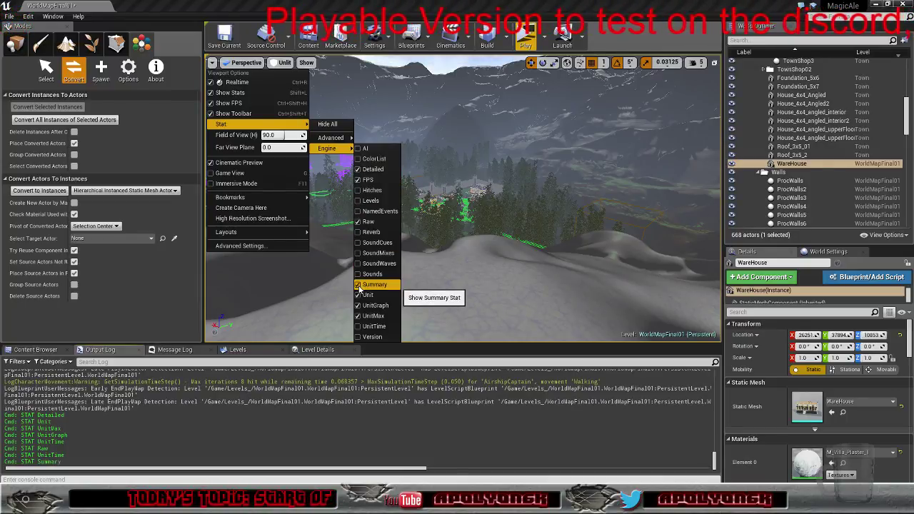
pyautogui.click(650, 28)
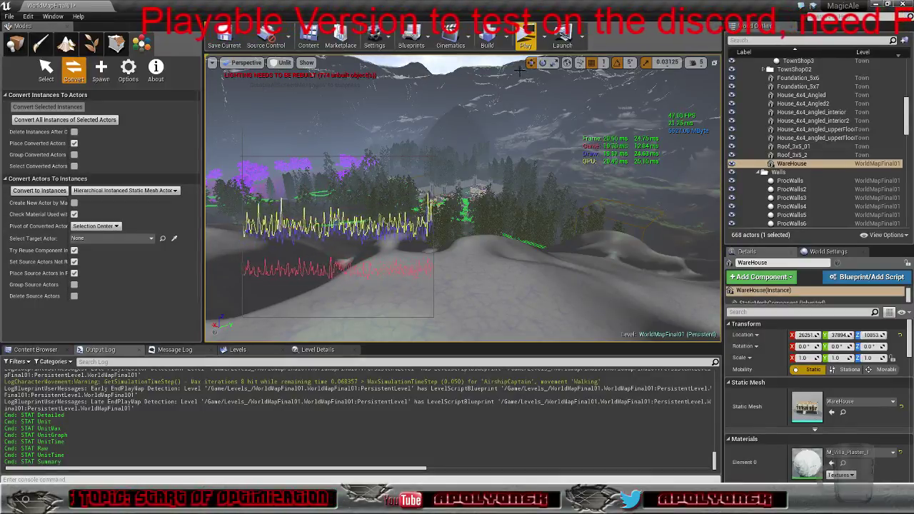
# Play the level in a new window to check for the stats overlay, and stop playing
pyautogui.click(526, 40)
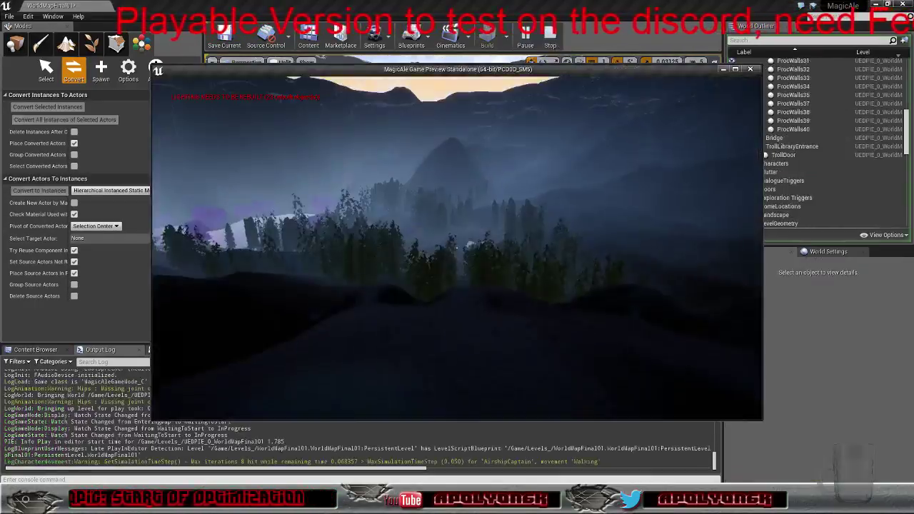
pyautogui.press('Escape')
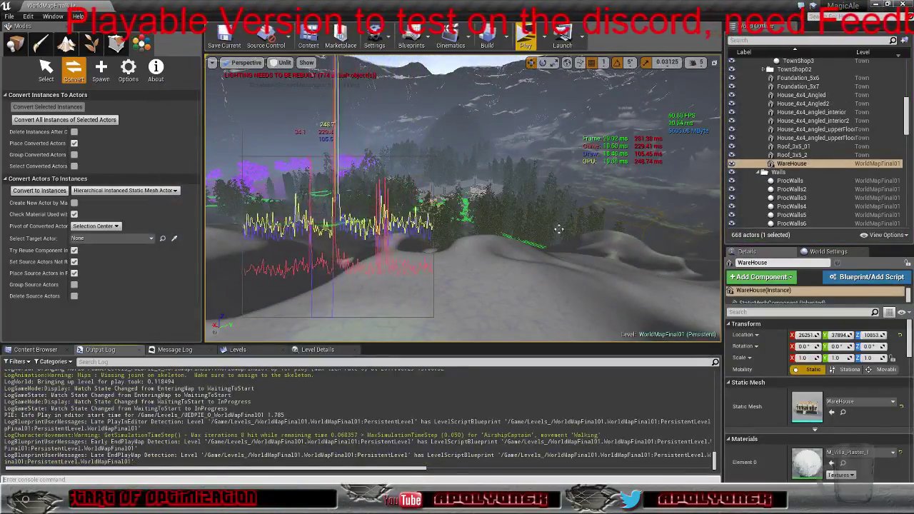
# Fly over the forest and the town to the open landscape, examining how the frame timings and unit graph react
pyautogui.press('w')
pyautogui.moveTo(560, 229); pyautogui.dragTo(580, 227, button='right')
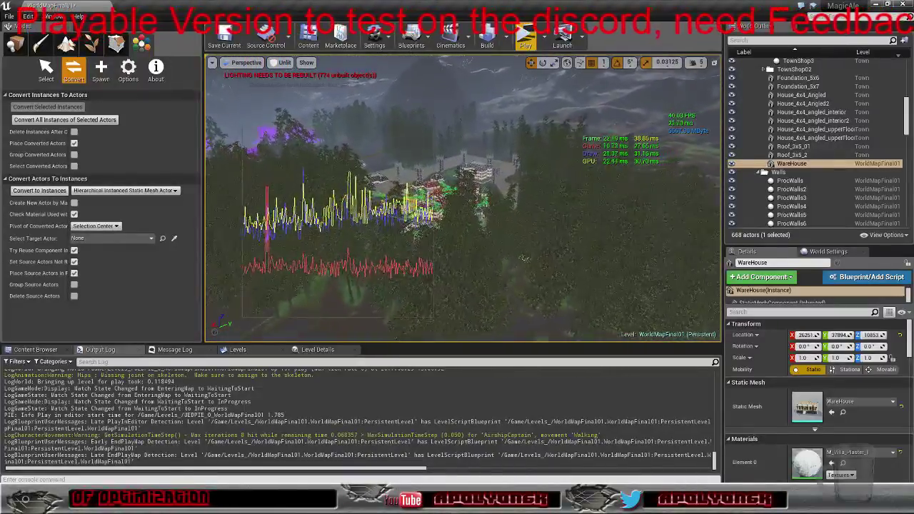
pyautogui.press('w')
pyautogui.moveTo(580, 228)
pyautogui.mouseDown(button='right')
pyautogui.moveTo(567, 229)
pyautogui.moveTo(598, 228)
pyautogui.mouseUp(button='right')
pyautogui.press('w')
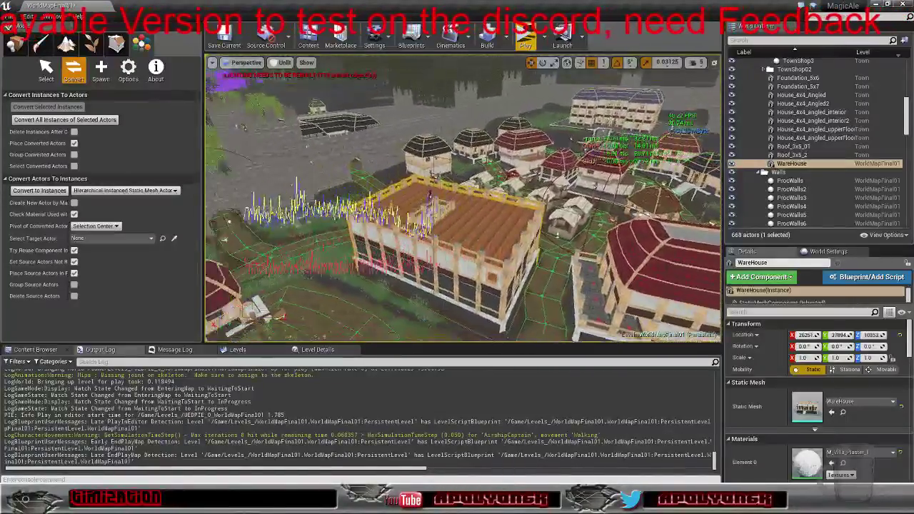
pyautogui.press('s')
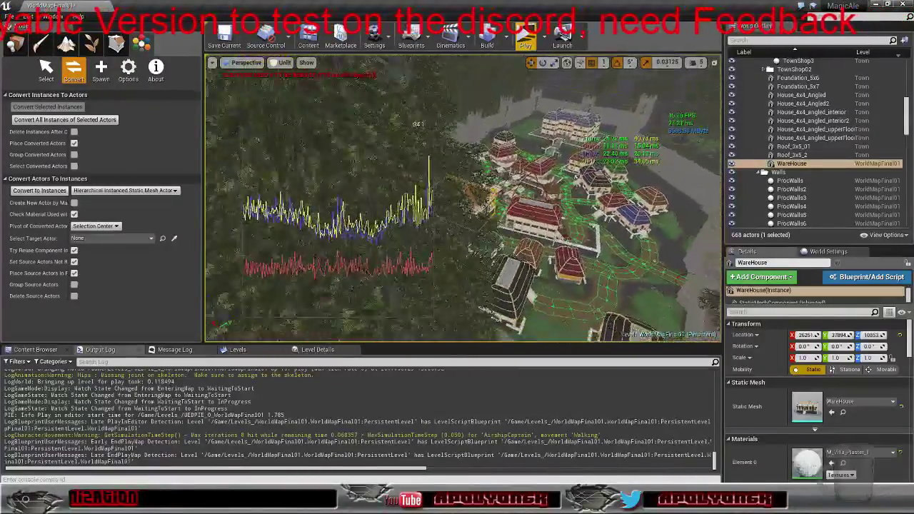
pyautogui.press('s')
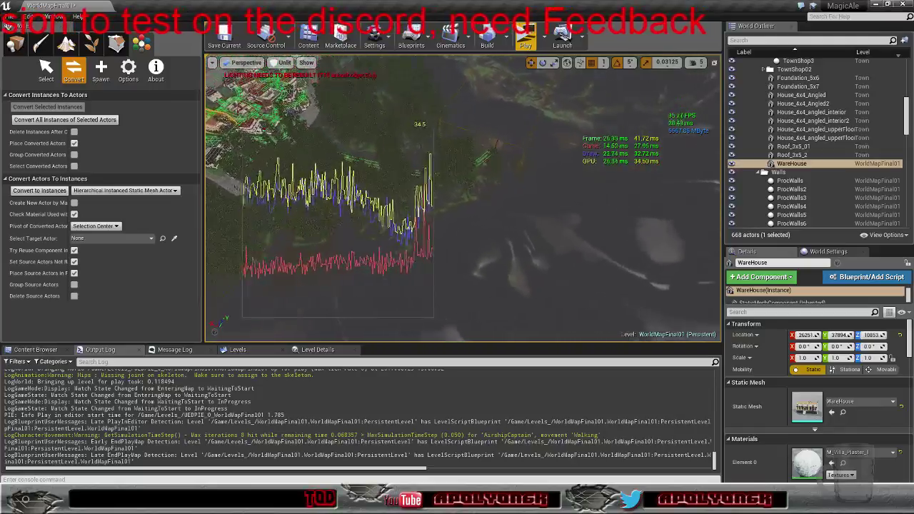
pyautogui.moveTo(463, 198); pyautogui.dragTo(393, 183, button='right')
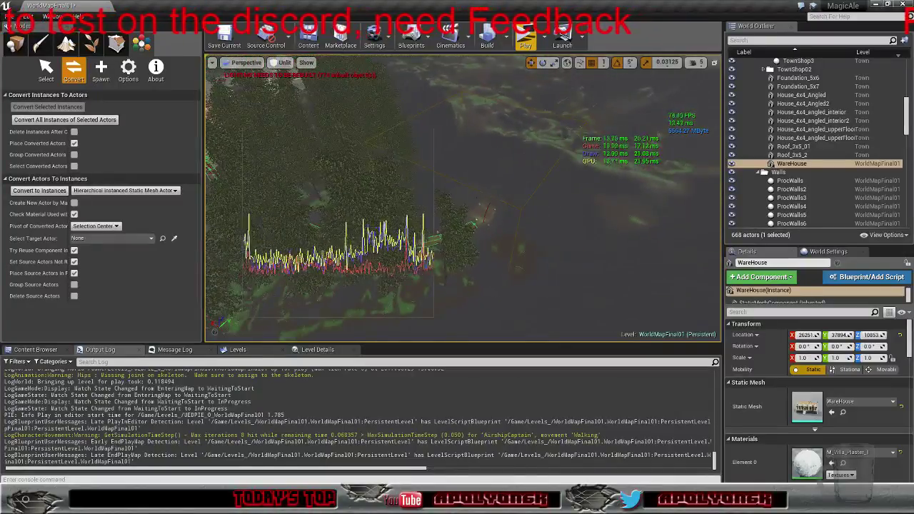
# Turn off the Detailed, Unit, UnitGraph and UnitTime engine stats, and switch the FPS stat back on
pyautogui.click(312, 67)
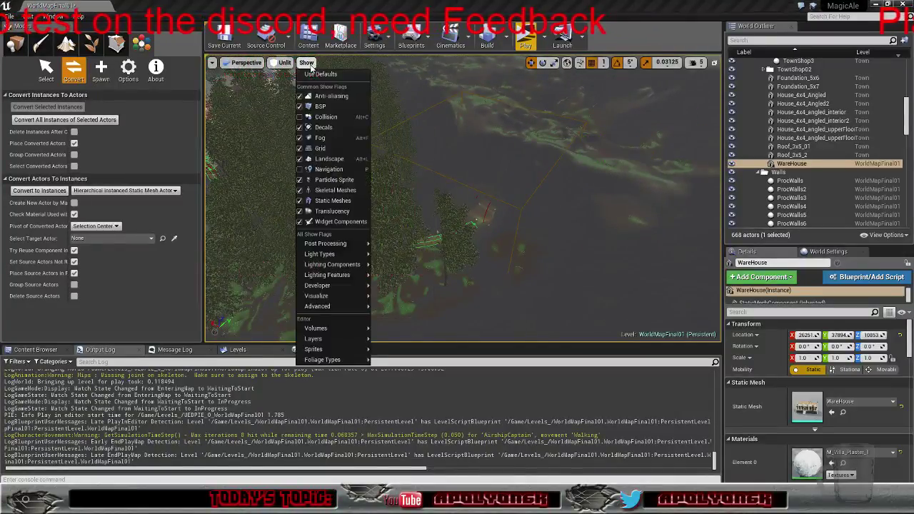
pyautogui.moveTo(211, 66)
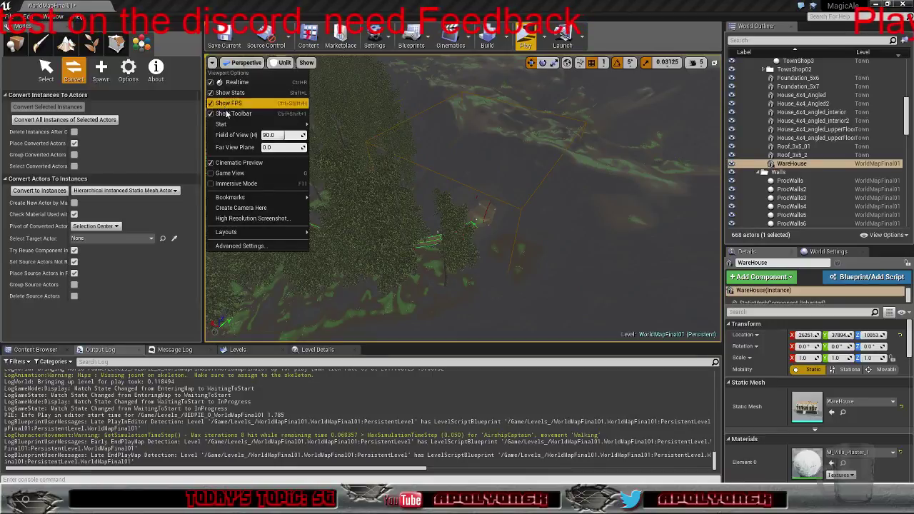
pyautogui.moveTo(236, 124)
pyautogui.moveTo(334, 149)
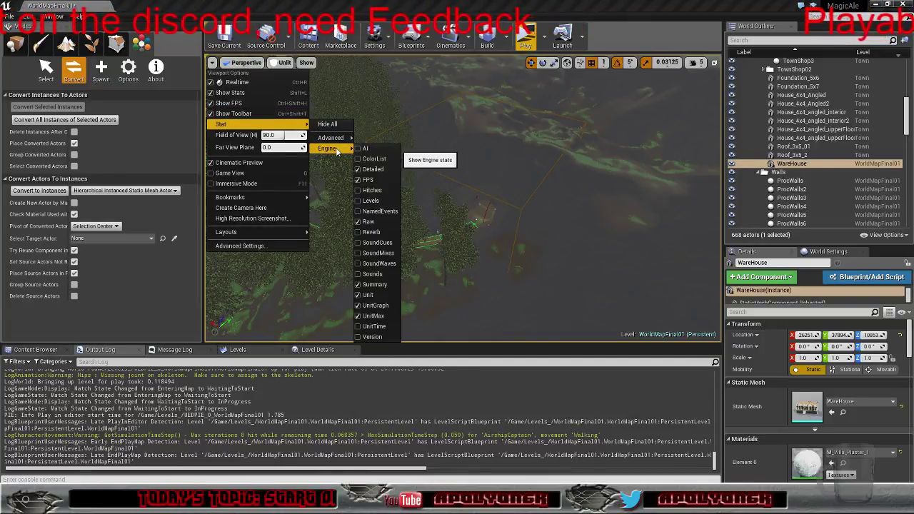
pyautogui.click(370, 169)
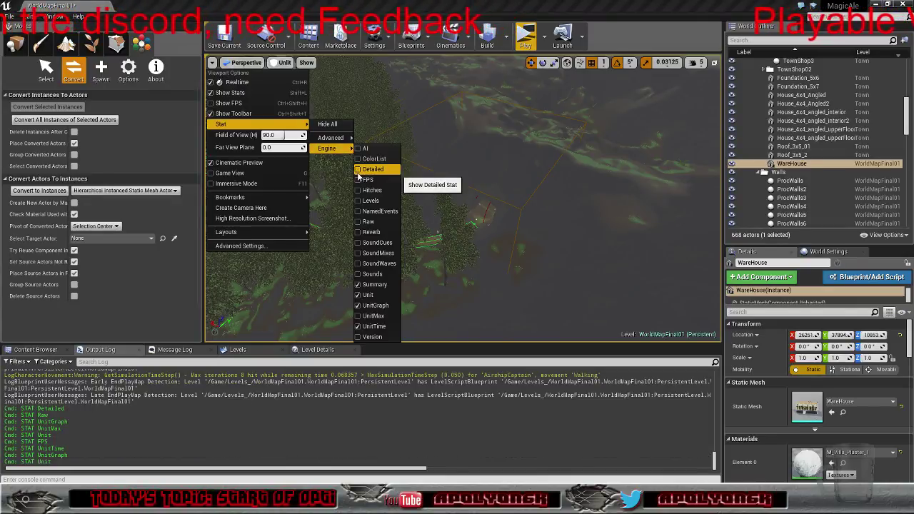
pyautogui.click(368, 295)
pyautogui.click(373, 305)
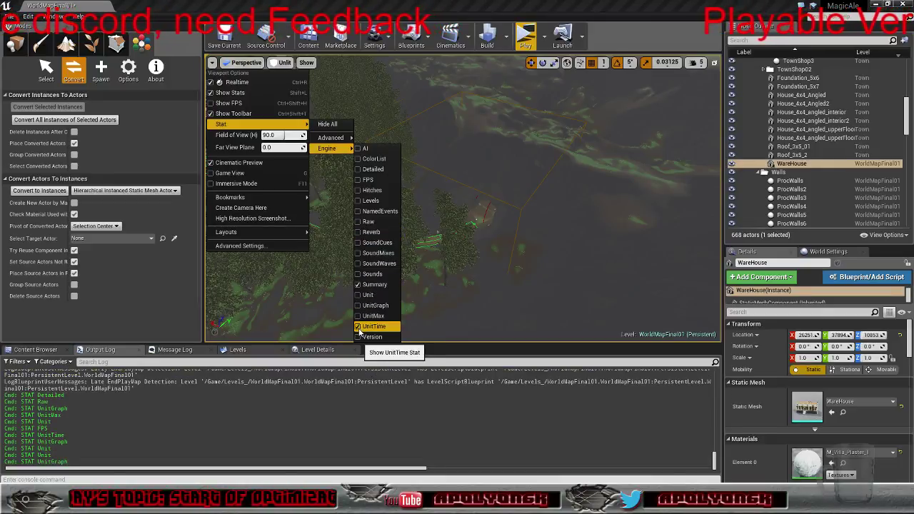
pyautogui.click(370, 326)
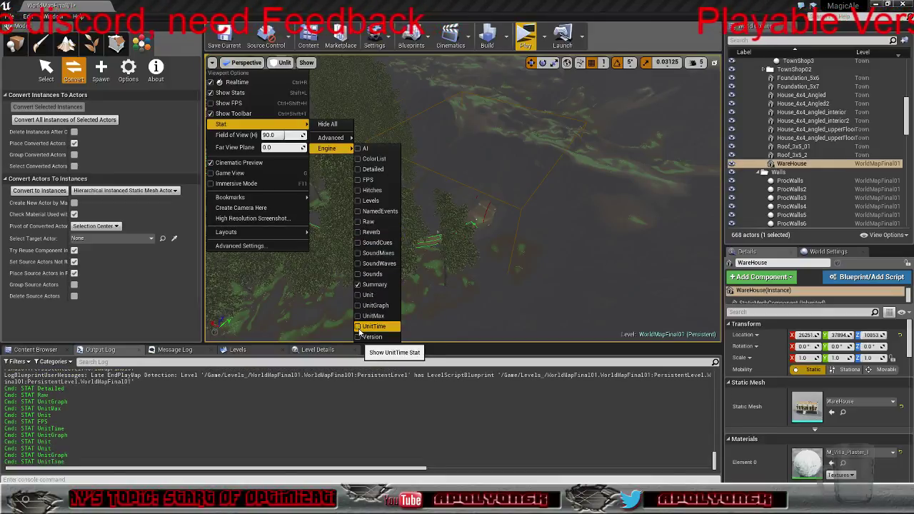
pyautogui.click(359, 180)
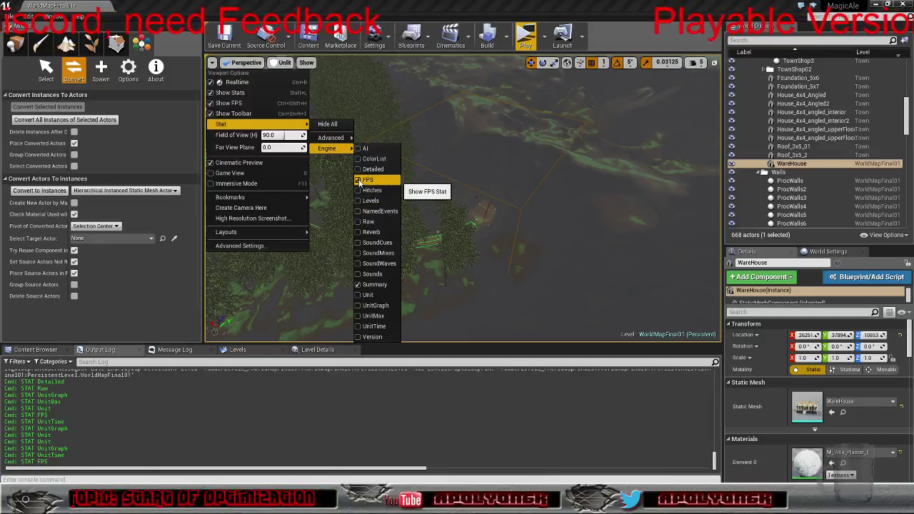
pyautogui.rightClick(457, 188)
pyautogui.click(548, 183)
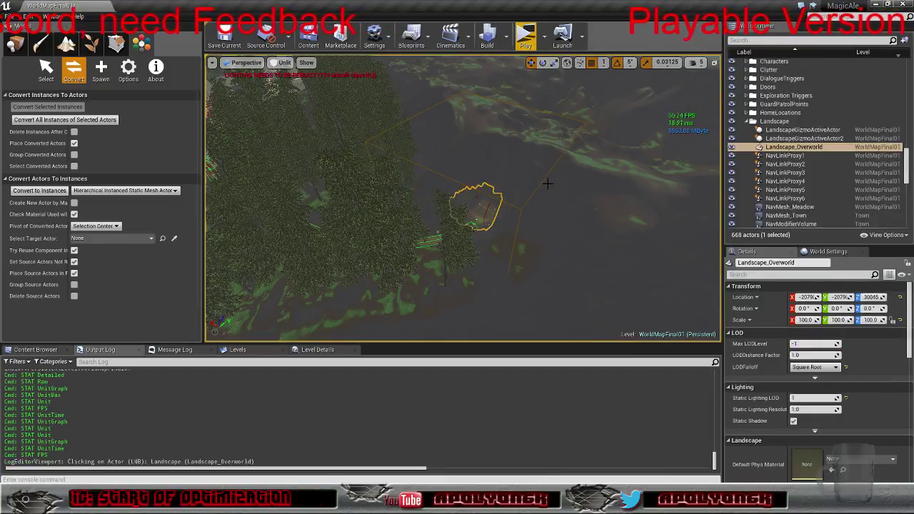
# Fly along the forest path and over the walled town, examining the frame rate from different directions
pyautogui.moveTo(547, 183); pyautogui.dragTo(685, 166, button='right')
pyautogui.press('w')
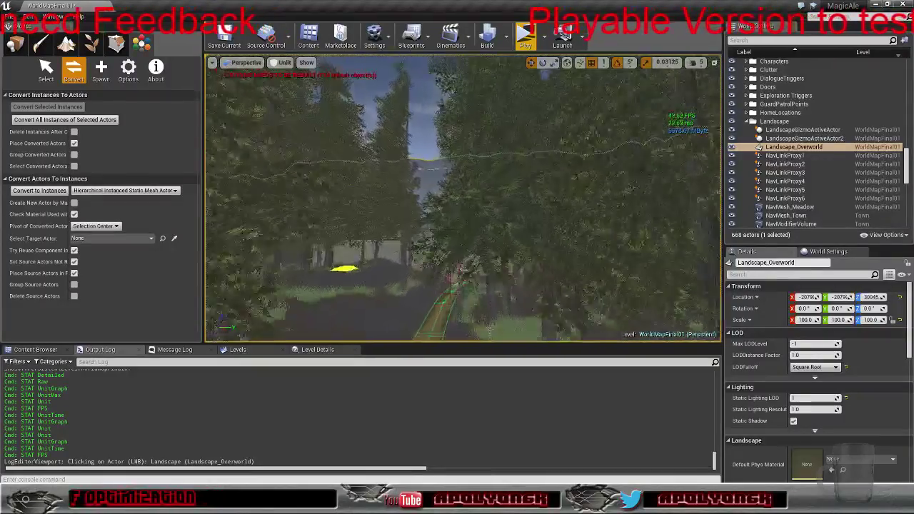
pyautogui.moveTo(463, 199); pyautogui.dragTo(506, 263, button='right')
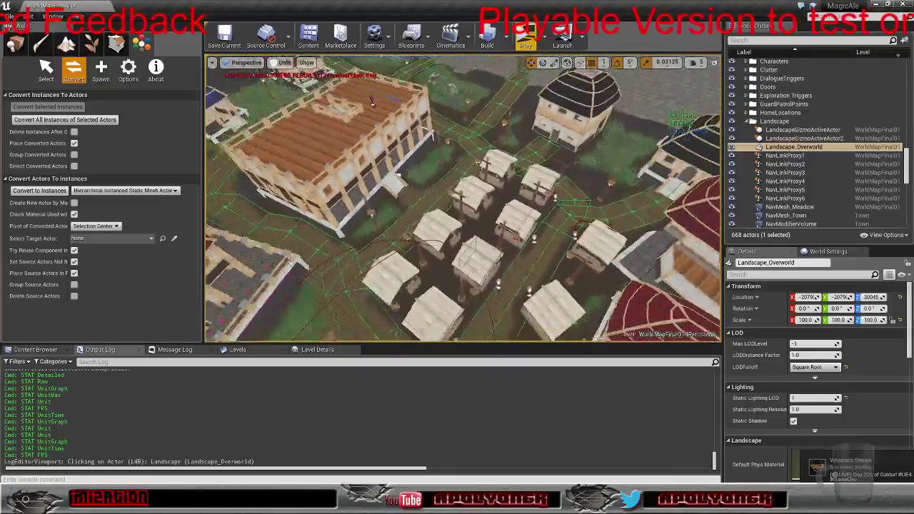
pyautogui.moveTo(463, 198); pyautogui.dragTo(441, 197, button='right')
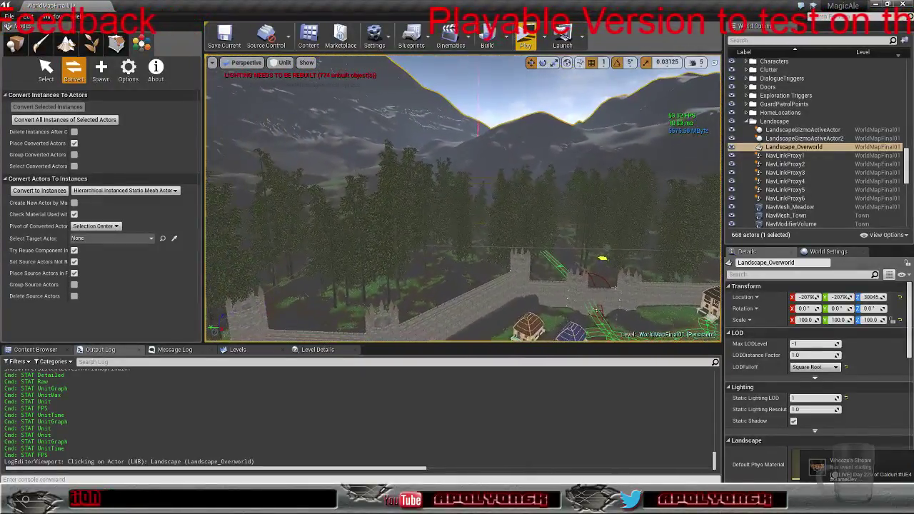
pyautogui.moveTo(463, 199); pyautogui.dragTo(513, 224, button='right')
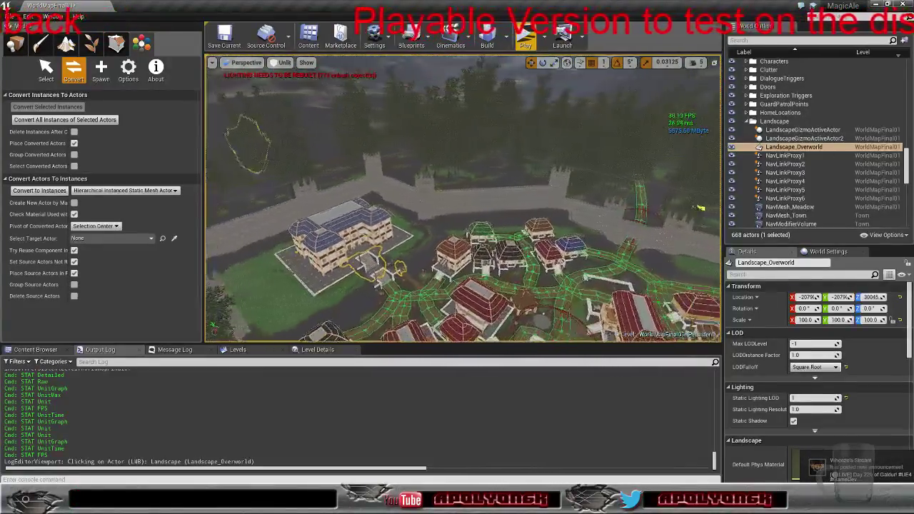
# Fly across the mushroom meadow and into the dense forest, examining the frame rate among the trees
pyautogui.moveTo(463, 198); pyautogui.dragTo(411, 177, button='right')
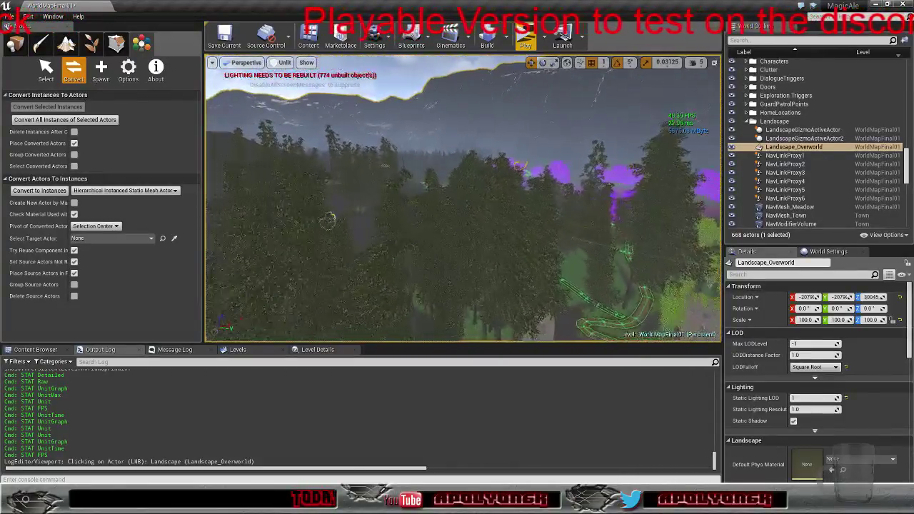
pyautogui.moveTo(463, 199); pyautogui.dragTo(420, 210, button='right')
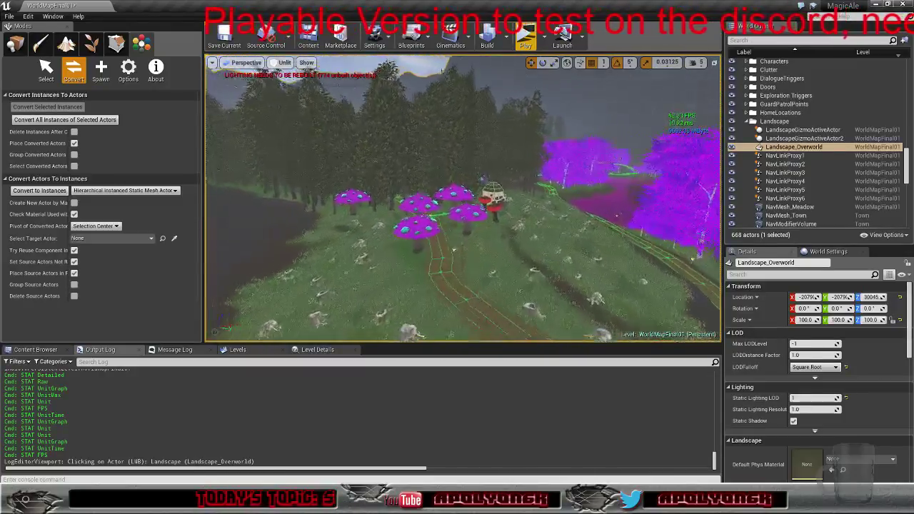
pyautogui.moveTo(463, 199); pyautogui.dragTo(392, 168, button='right')
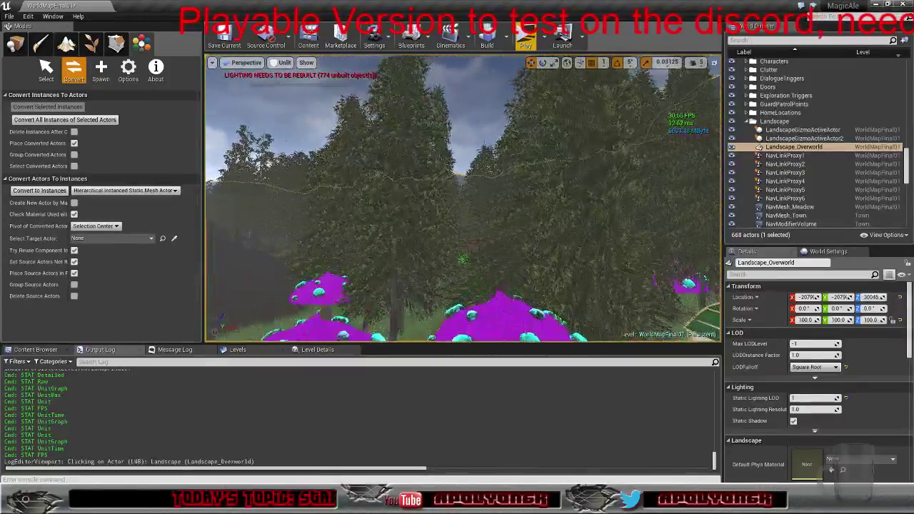
pyautogui.press('w')
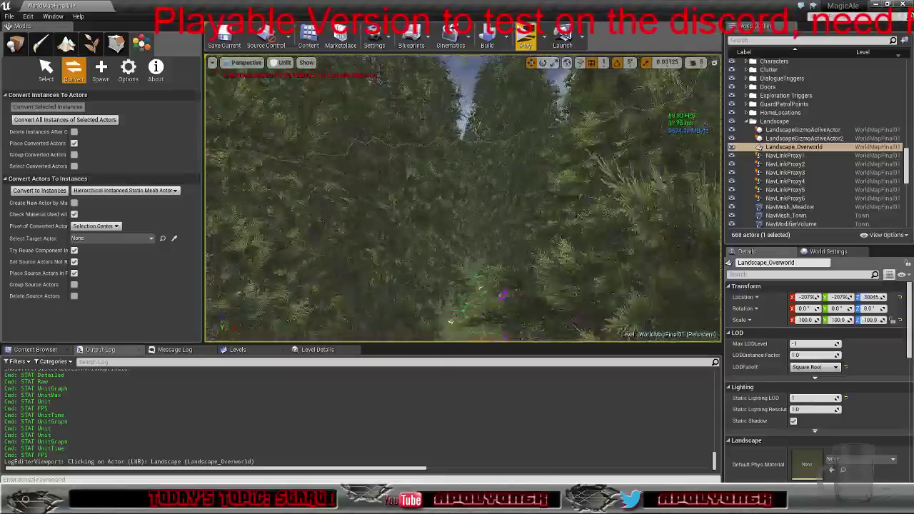
pyautogui.moveTo(463, 199); pyautogui.dragTo(438, 200, button='right')
pyautogui.press('w')
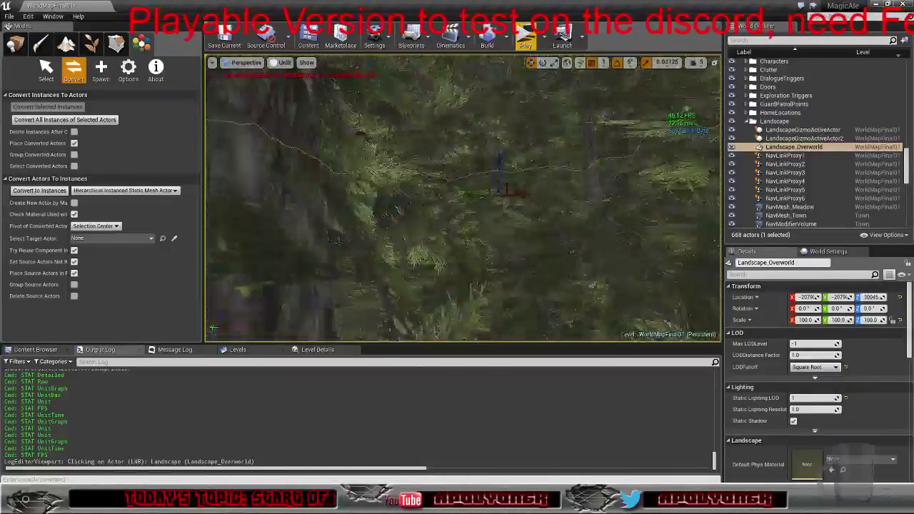
pyautogui.press('w')
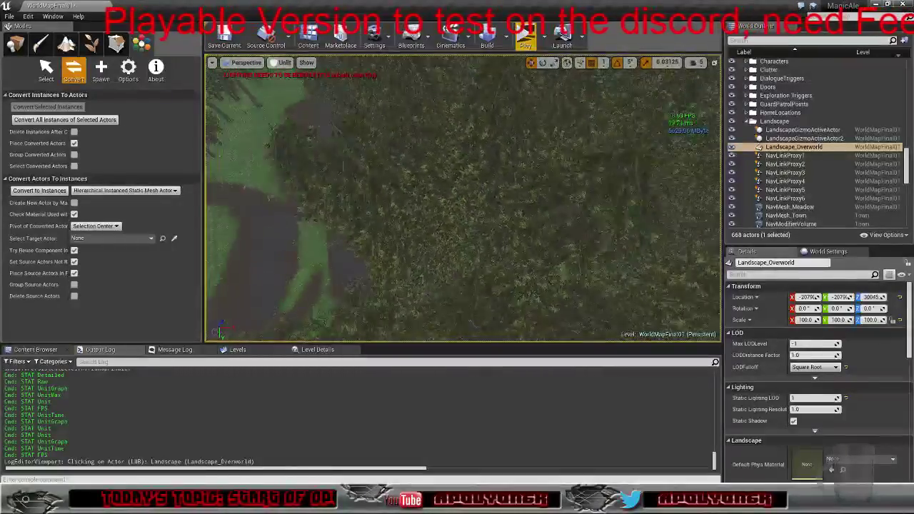
pyautogui.moveTo(457, 307); pyautogui.dragTo(457, 308, button='right')
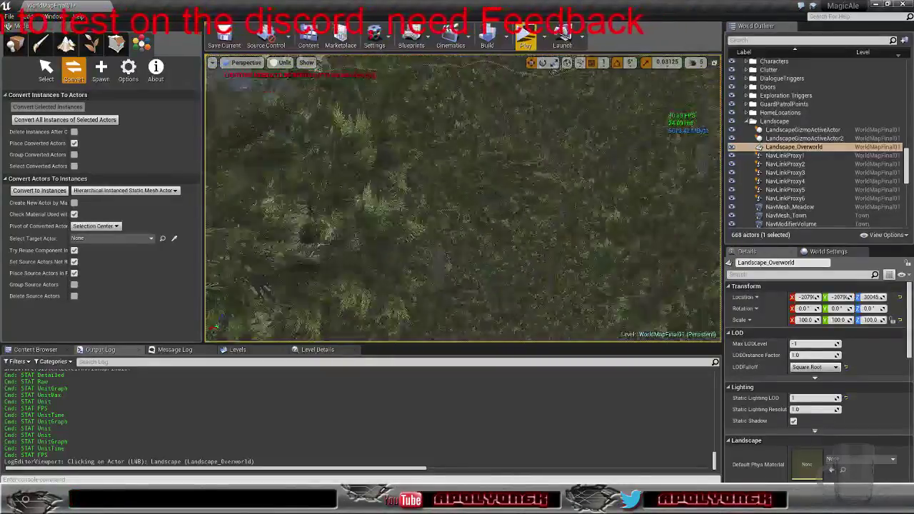
# Fly out of the forest and high over the walled town, examining the frame rate from above
pyautogui.moveTo(463, 199); pyautogui.dragTo(501, 199, button='right')
pyautogui.press('w')
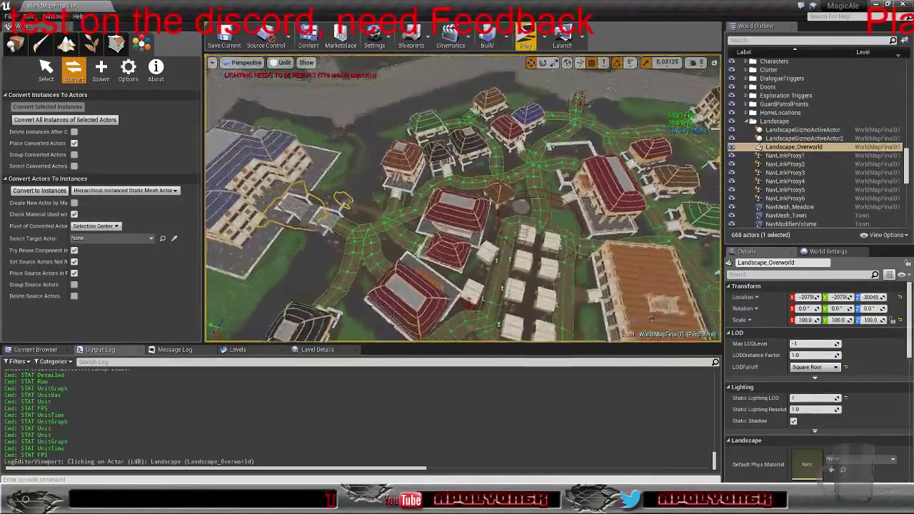
pyautogui.press('s')
pyautogui.moveTo(463, 199); pyautogui.dragTo(311, 244, button='right')
pyautogui.press('d')
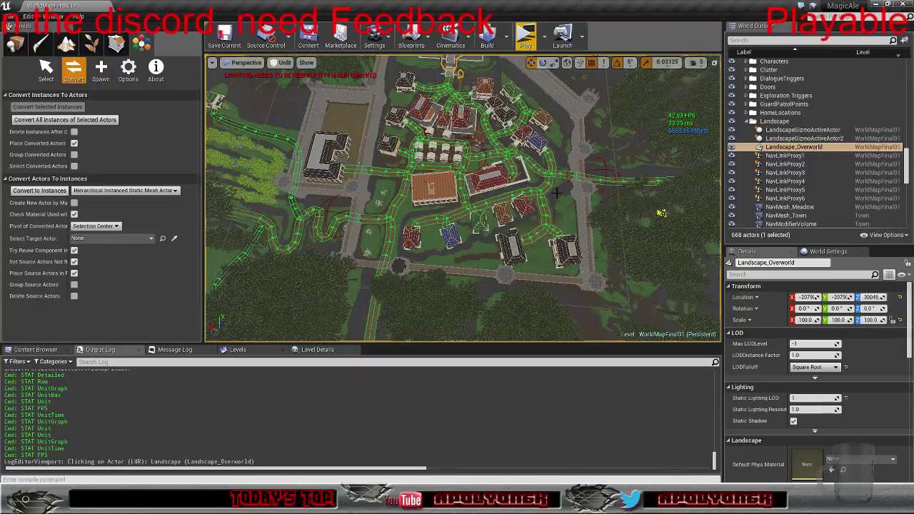
# Bring up the list of levels, select the Persistent Level, and collapse the Landscape folder in the outliner
pyautogui.click(237, 350)
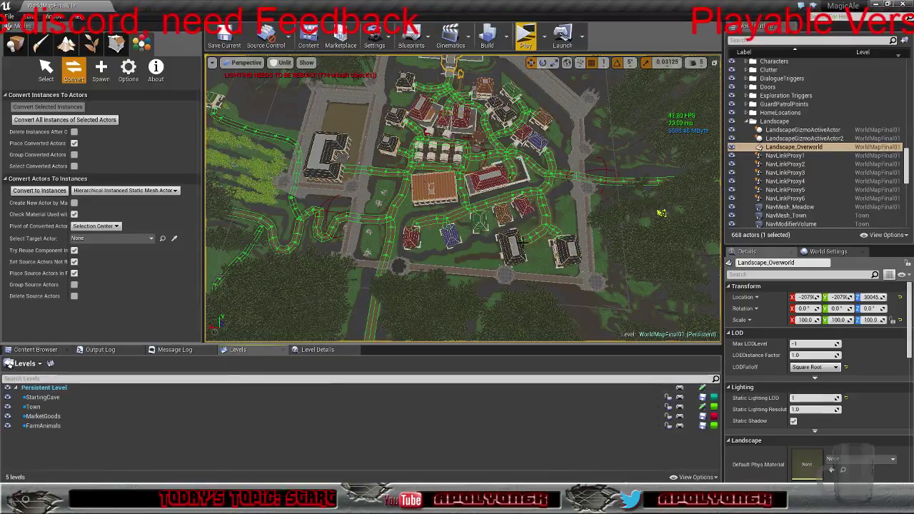
pyautogui.moveTo(428, 236); pyautogui.dragTo(636, 189, button='right')
pyautogui.press('w')
pyautogui.moveTo(329, 215); pyautogui.dragTo(284, 220, button='right')
pyautogui.press('s')
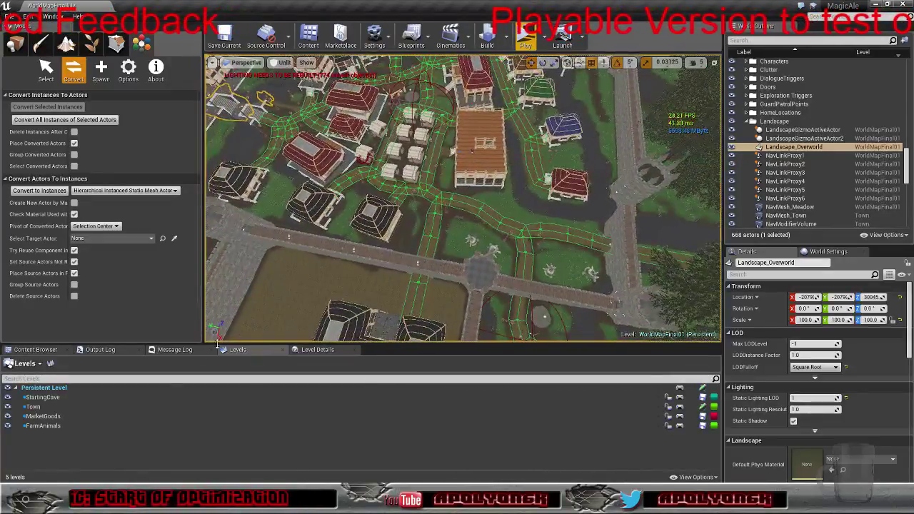
pyautogui.click(41, 409)
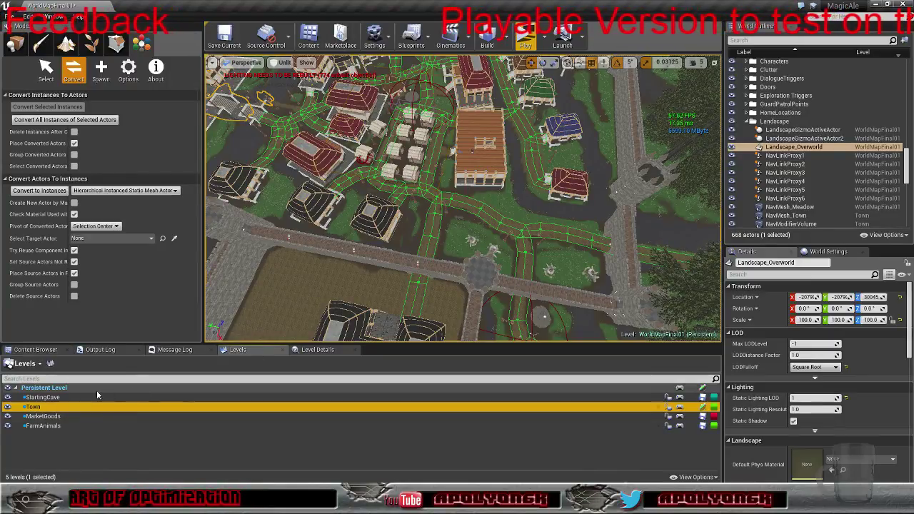
pyautogui.click(78, 387)
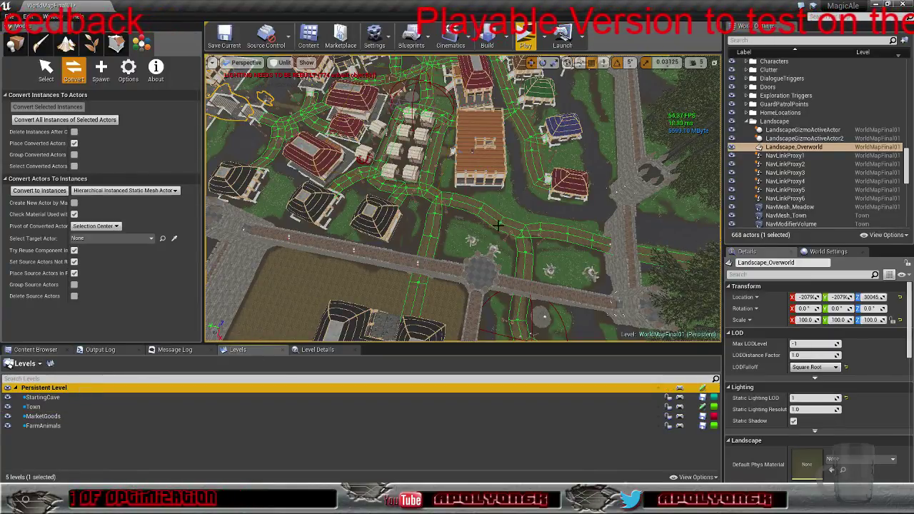
pyautogui.click(747, 122)
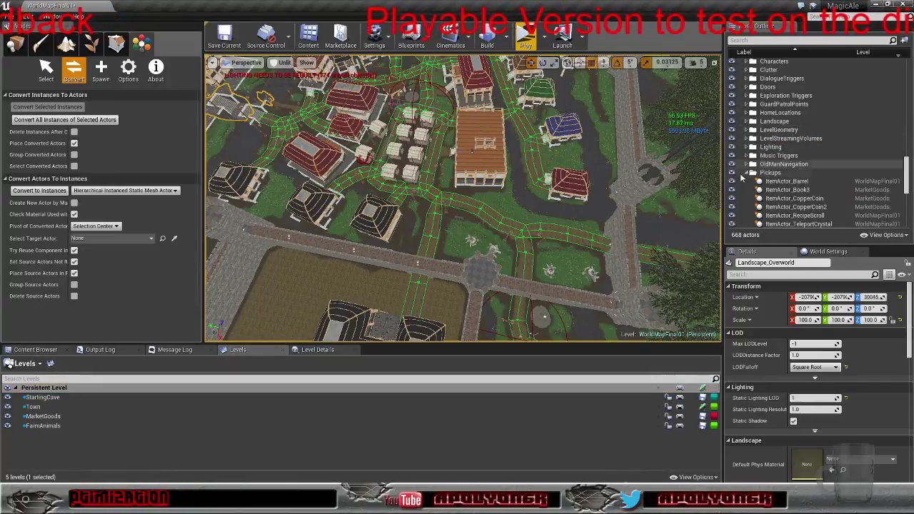
# Fly up to the mountains and look back over the valley, examining the frame rate across the wide view
pyautogui.moveTo(462, 199); pyautogui.dragTo(471, 122, button='right')
pyautogui.press('w')
pyautogui.press('s')
pyautogui.moveTo(443, 46); pyautogui.dragTo(442, 39, button='right')
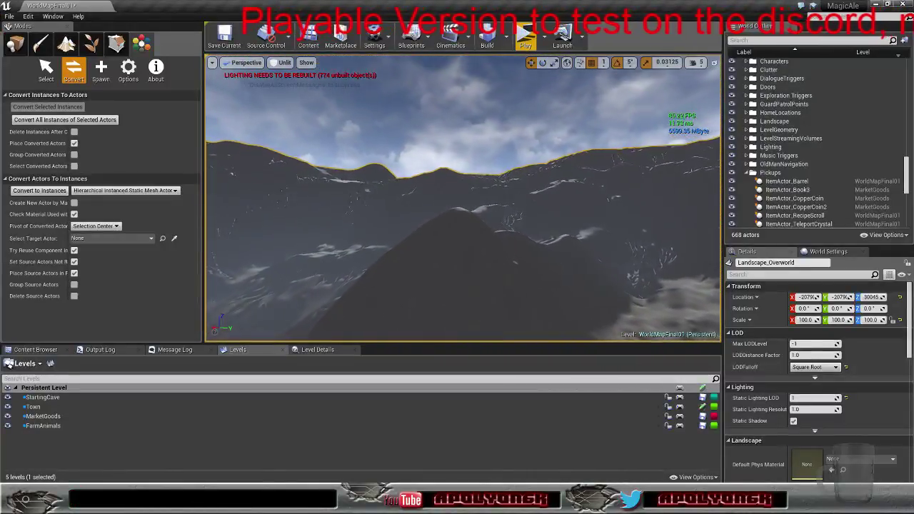
pyautogui.press('w')
pyautogui.moveTo(458, 193); pyautogui.dragTo(536, 214, button='right')
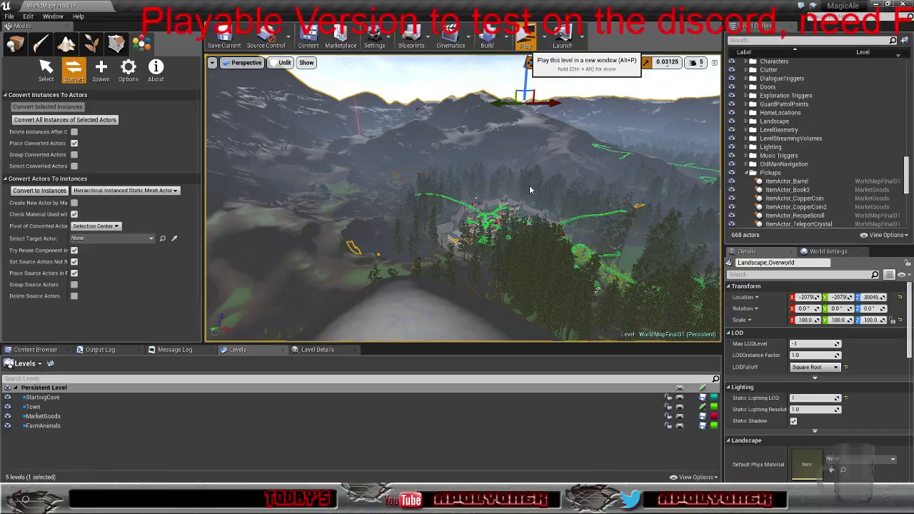
# Play the level in a preview window, walk forward to examine the distant mountains and trees, and end the session
pyautogui.click(526, 38)
pyautogui.press('w')
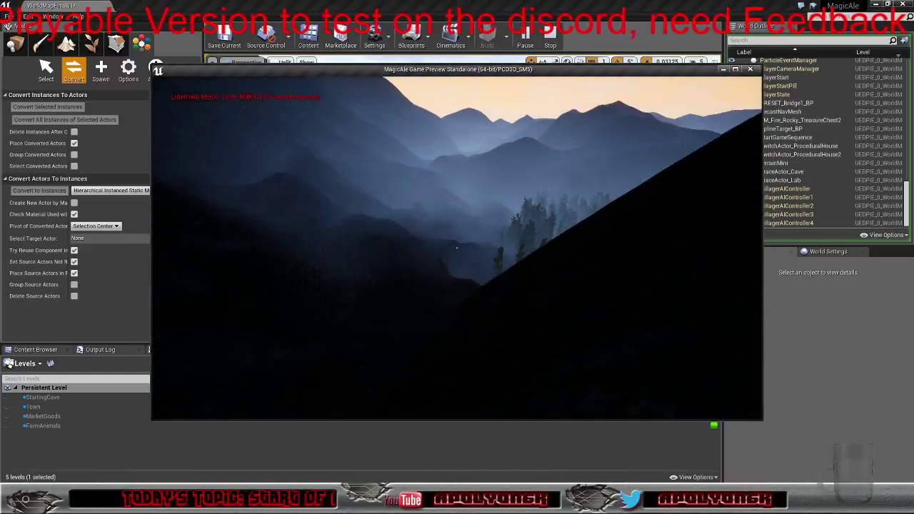
pyautogui.press('w')
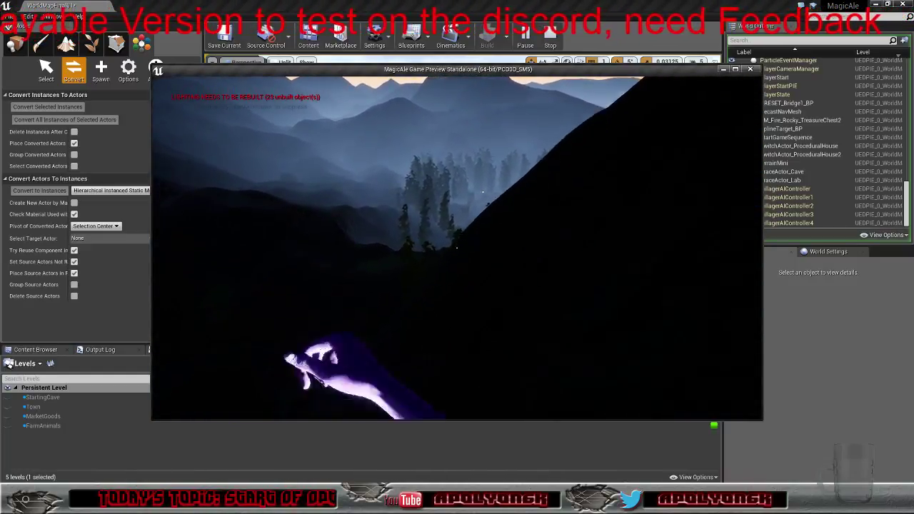
pyautogui.press('Escape')
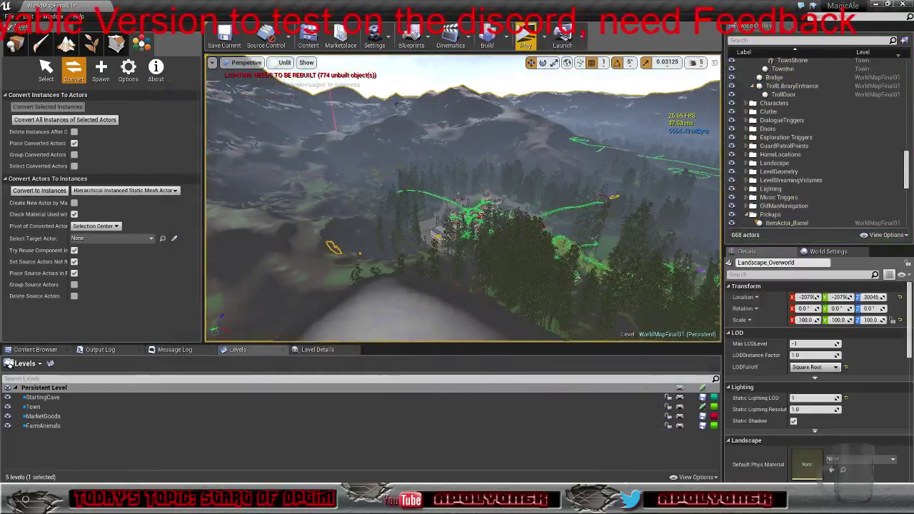
# Fly from the mountain down to the walled town and over the mayor's house, examining the frame rate on the approach
pyautogui.press('w')
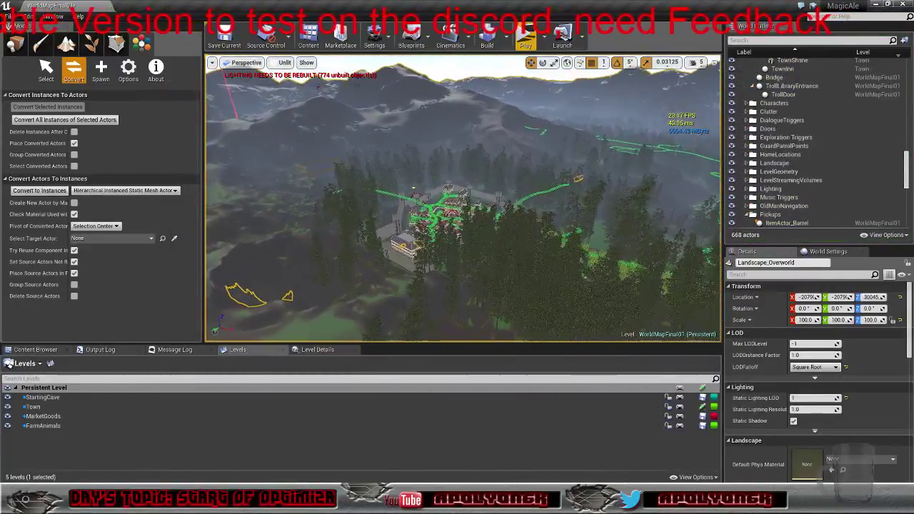
pyautogui.press('w')
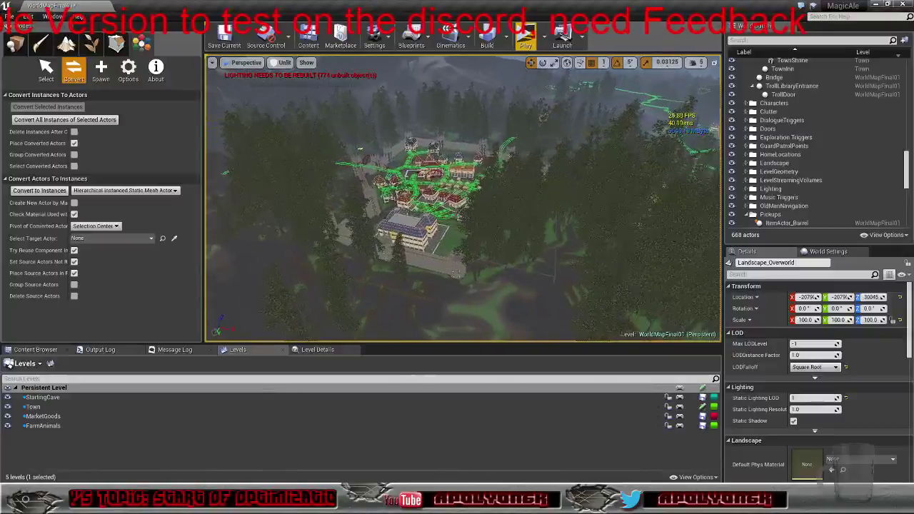
pyautogui.press('Up')
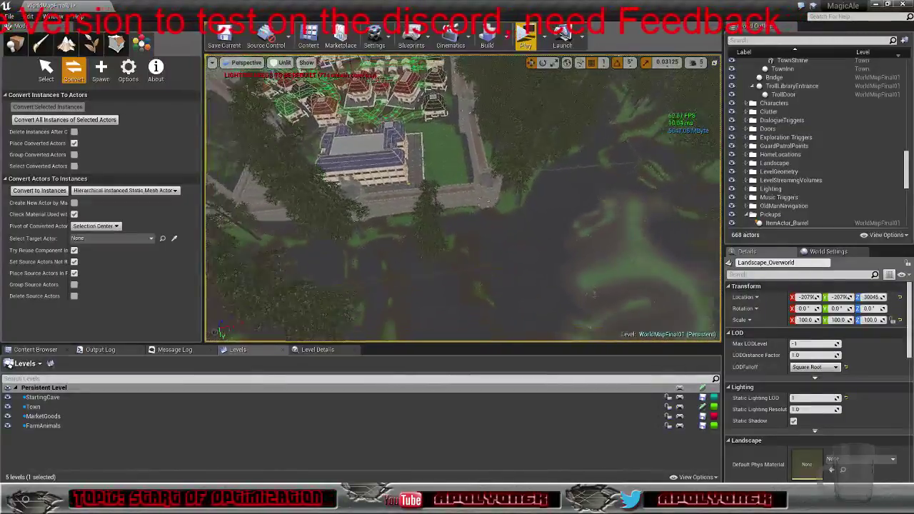
pyautogui.press('Down')
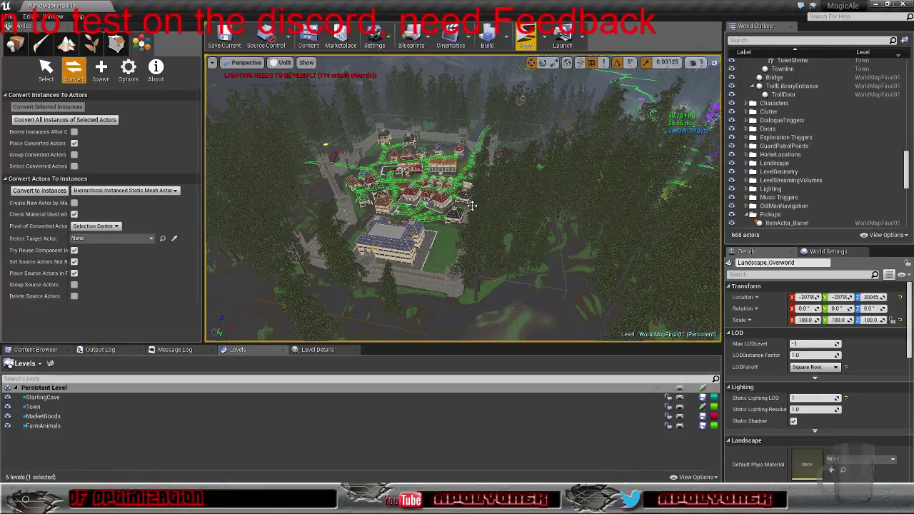
pyautogui.moveTo(472, 206); pyautogui.dragTo(429, 235, button='right')
pyautogui.press('w')
pyautogui.press('s')
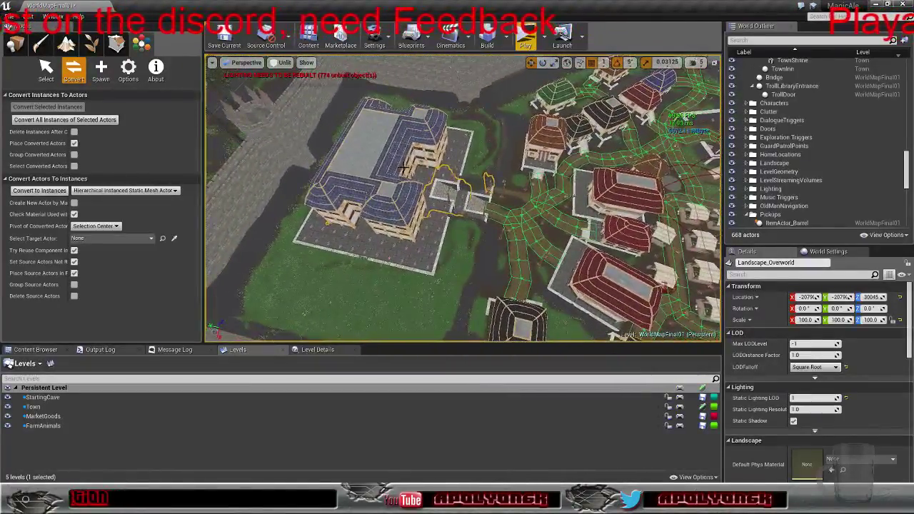
# Locate the mayor's house and move its three fi_vil_cath_stair ISMA actors (05, 07, 08) to the persistent level
pyautogui.click(384, 190)
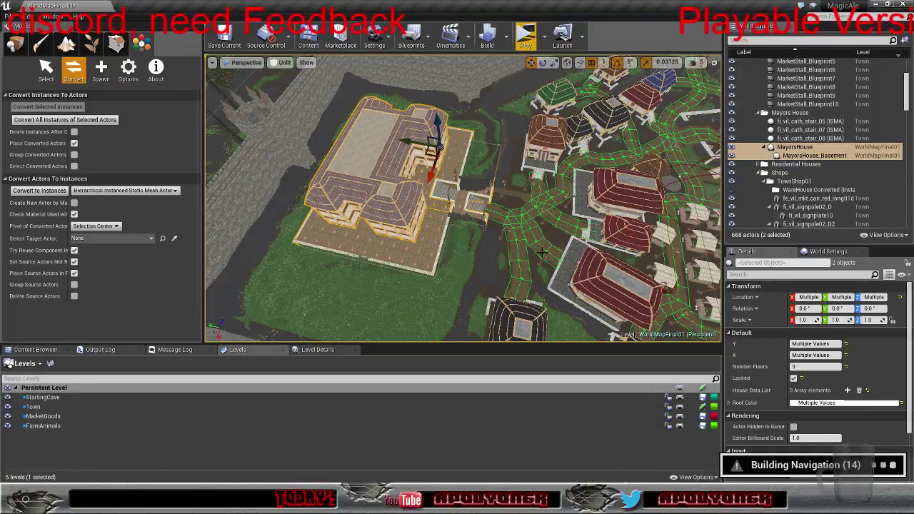
pyautogui.click(821, 122)
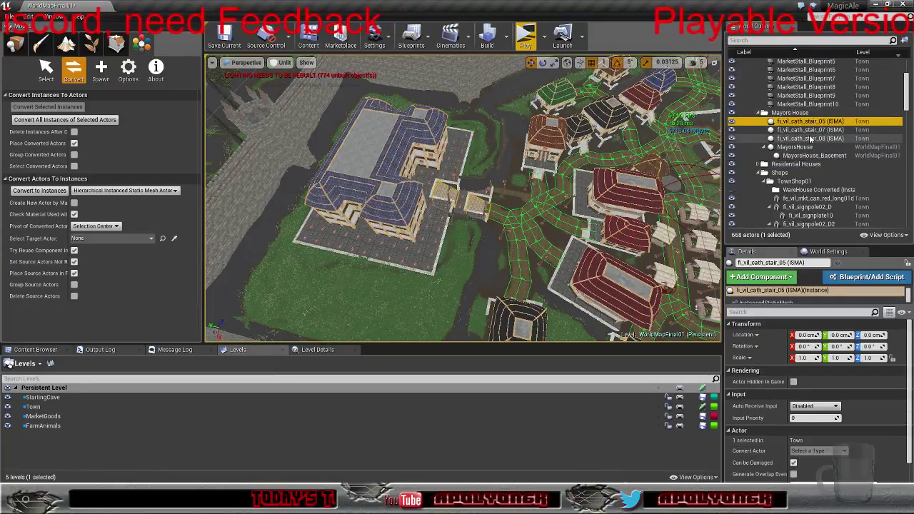
pyautogui.keyDown('shift'); pyautogui.click(811, 139); pyautogui.keyUp('shift')
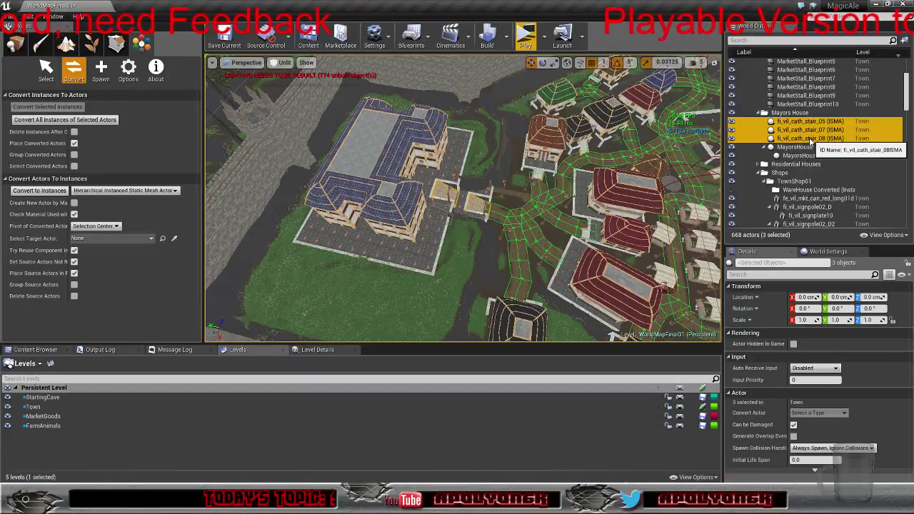
pyautogui.hotkey('ctrl', 'm')
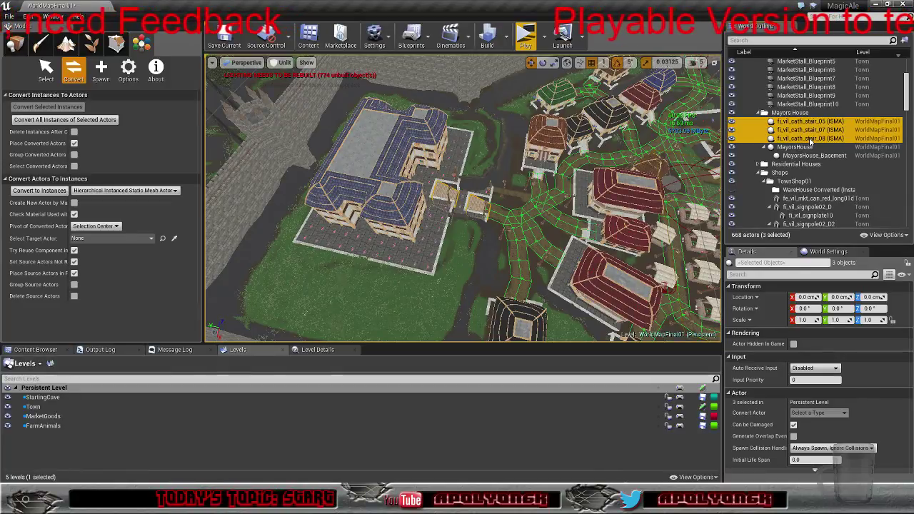
# Move all ten market stalls, MarketStall_Blueprint to MarketStall_Blueprint10, from the Town level to the persistent level
pyautogui.click(851, 104)
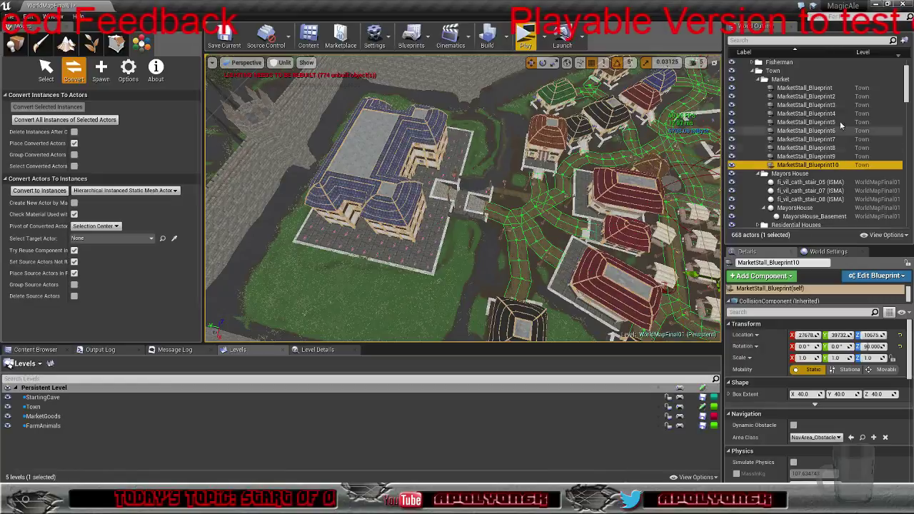
pyautogui.keyDown('shift'); pyautogui.click(822, 87); pyautogui.keyUp('shift')
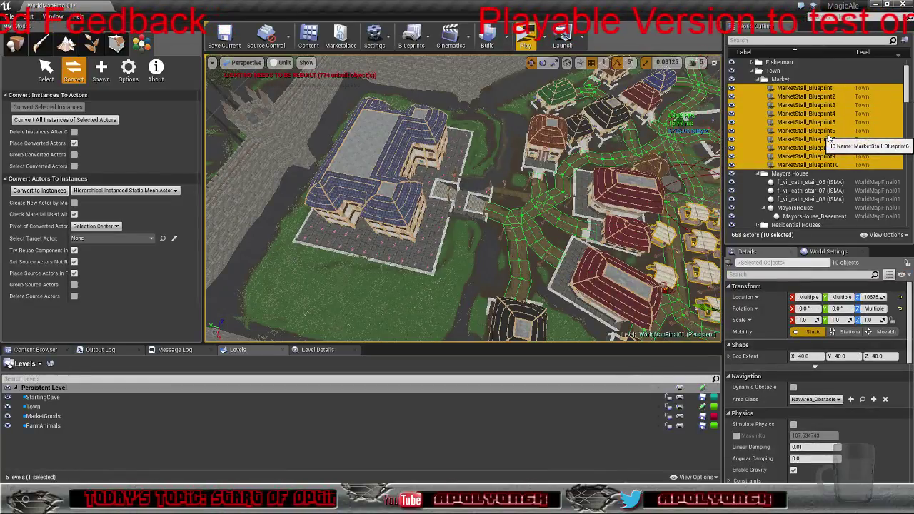
pyautogui.hotkey('ctrl', 'm')
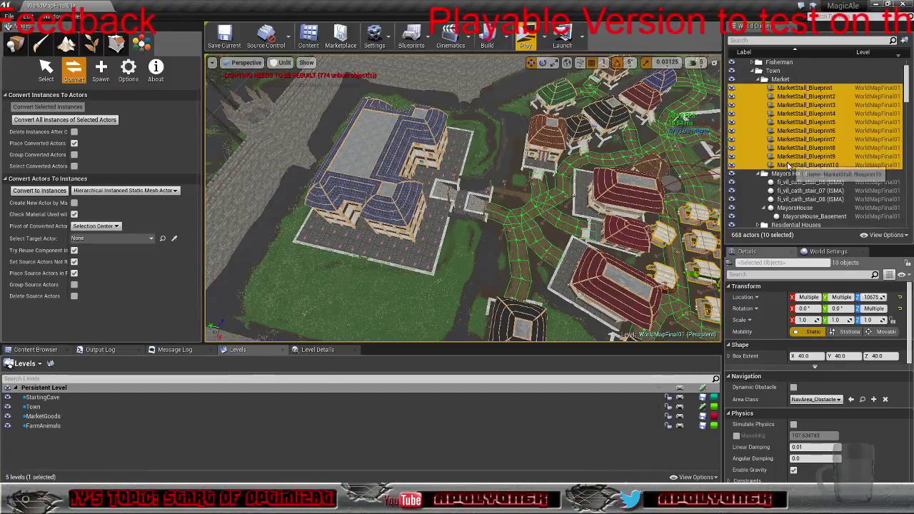
# Expand the Residential Houses folder and move House_3x3_01 through TownHouse17 to the persistent level, excluding TownHouse5
pyautogui.moveTo(464, 216); pyautogui.dragTo(500, 216, button='right')
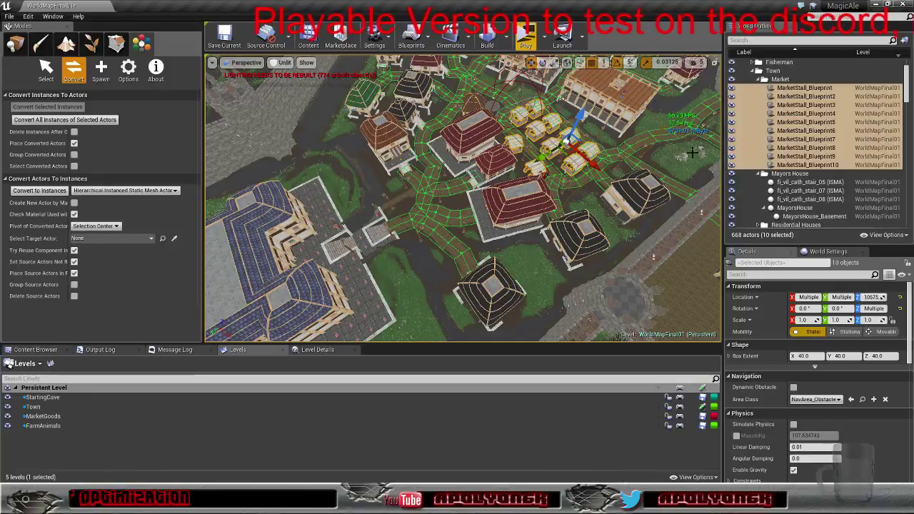
pyautogui.scroll(3, 749, 101)
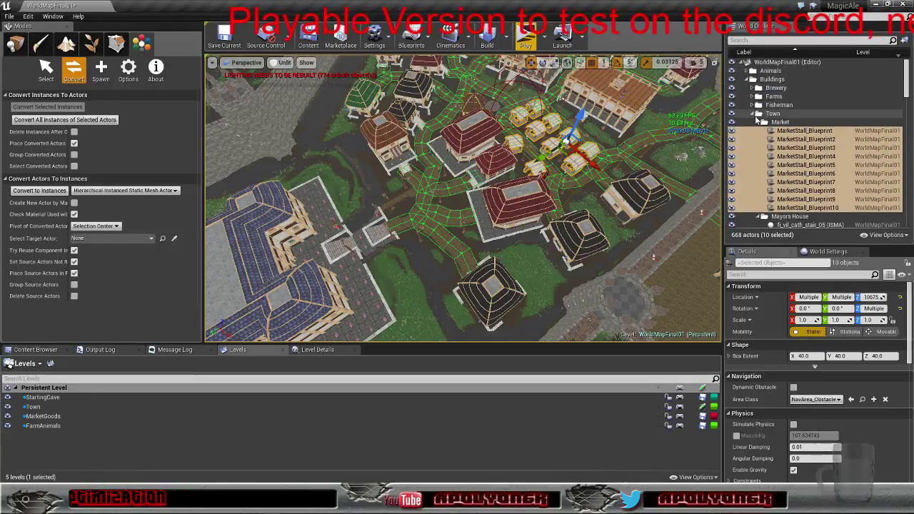
pyautogui.scroll(-6, 753, 114)
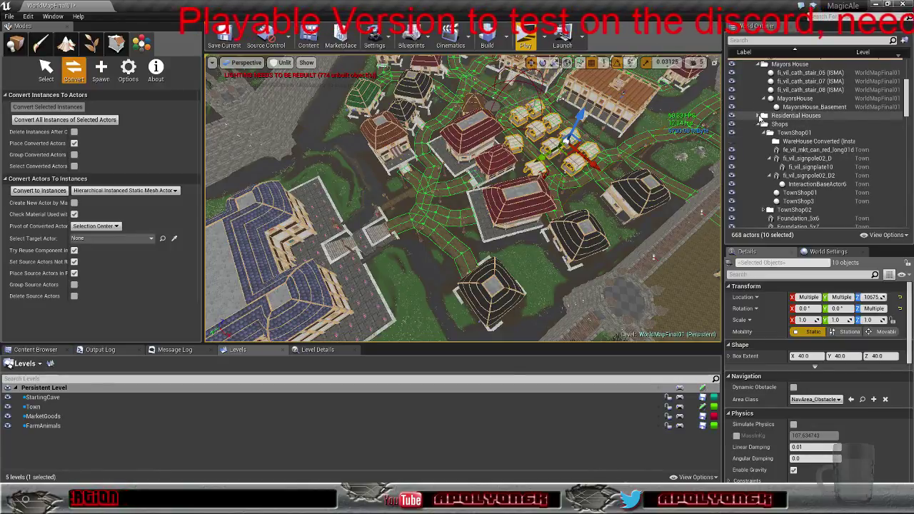
pyautogui.click(758, 116)
pyautogui.scroll(-2, 827, 133)
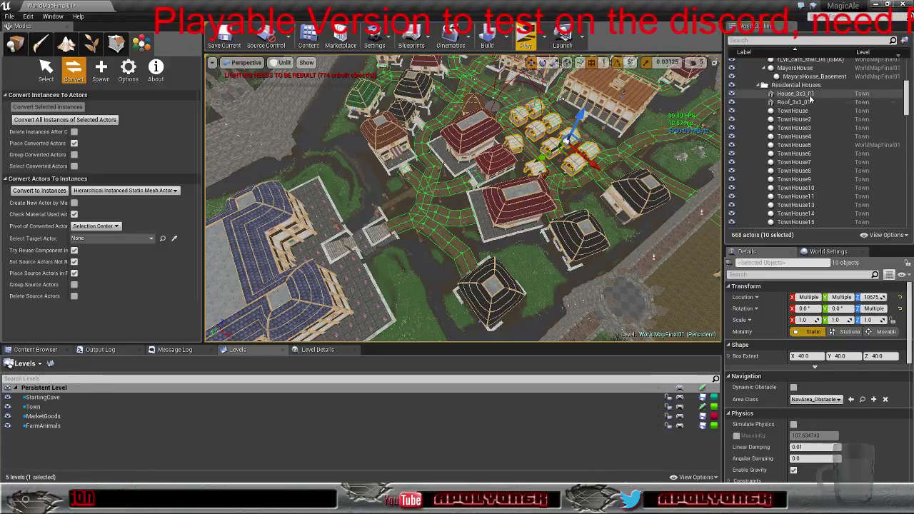
pyautogui.click(810, 95)
pyautogui.scroll(-3, 822, 197)
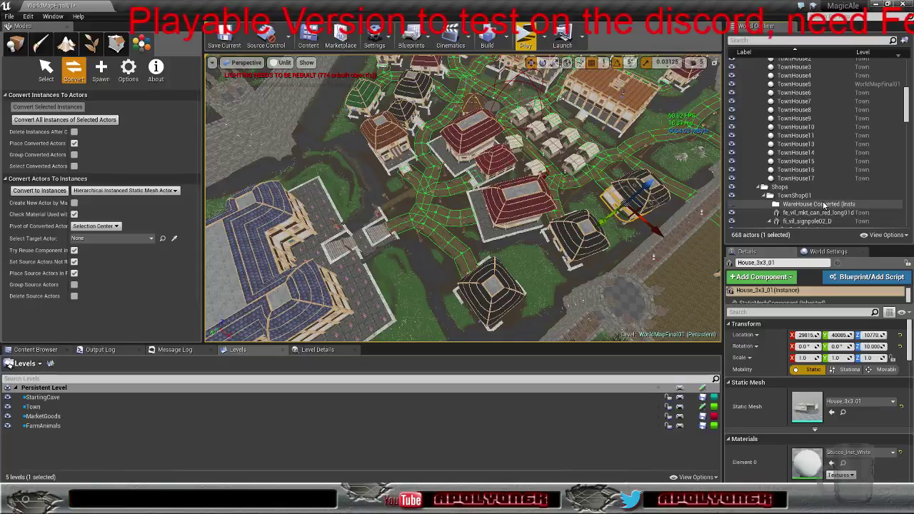
pyautogui.keyDown('shift'); pyautogui.click(818, 179); pyautogui.keyUp('shift')
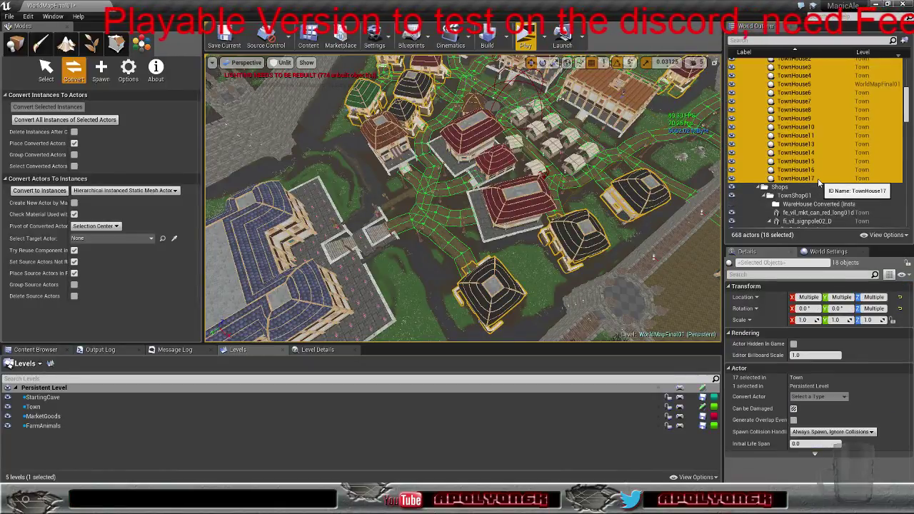
pyautogui.keyDown('ctrl'); pyautogui.click(818, 178); pyautogui.keyUp('ctrl')
pyautogui.scroll(4, 818, 178)
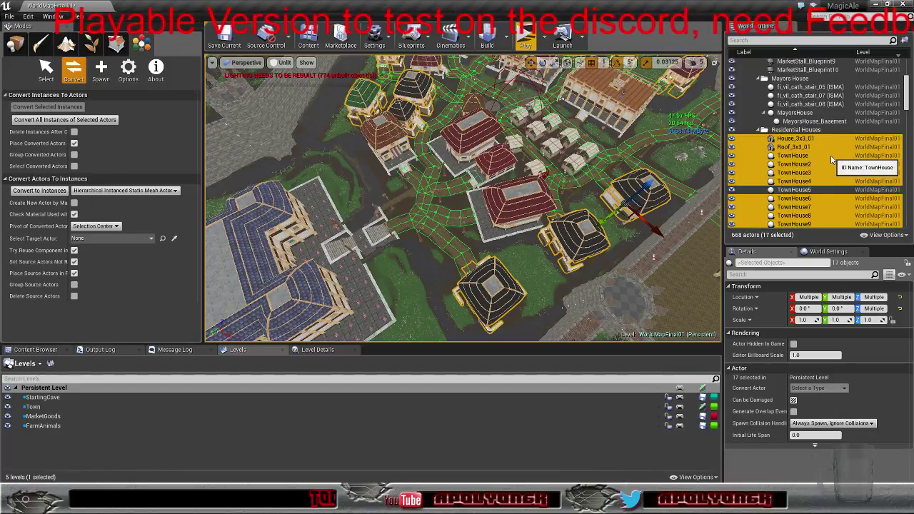
# Delete the WareHouse Converted folder inside the TownShop01 folder
pyautogui.scroll(-6, 829, 150)
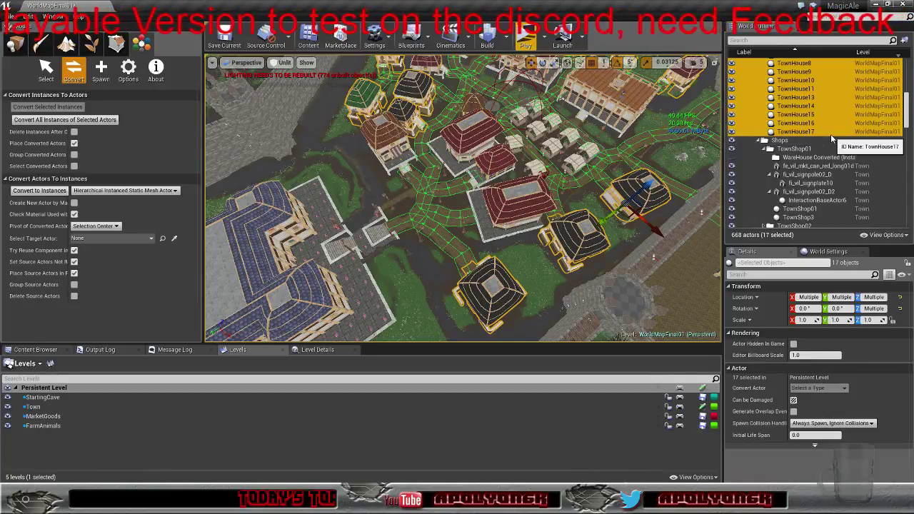
pyautogui.click(803, 158)
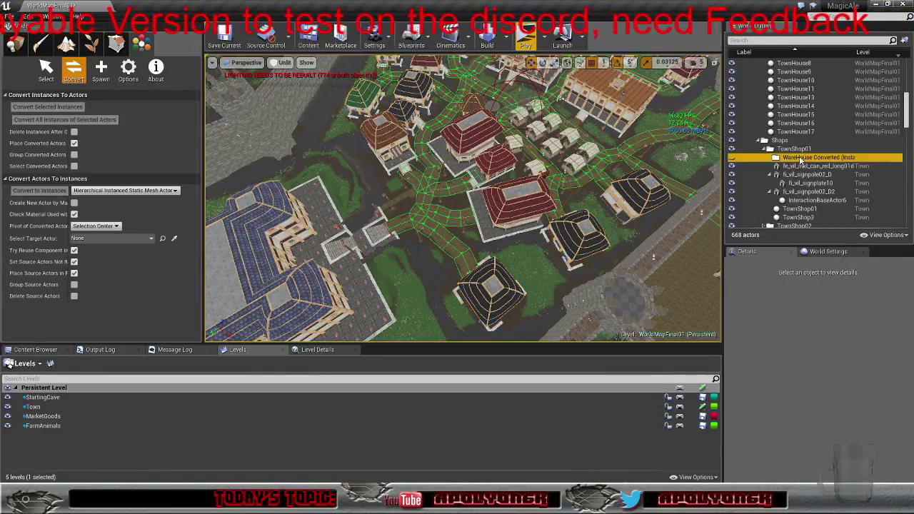
pyautogui.rightClick(801, 163)
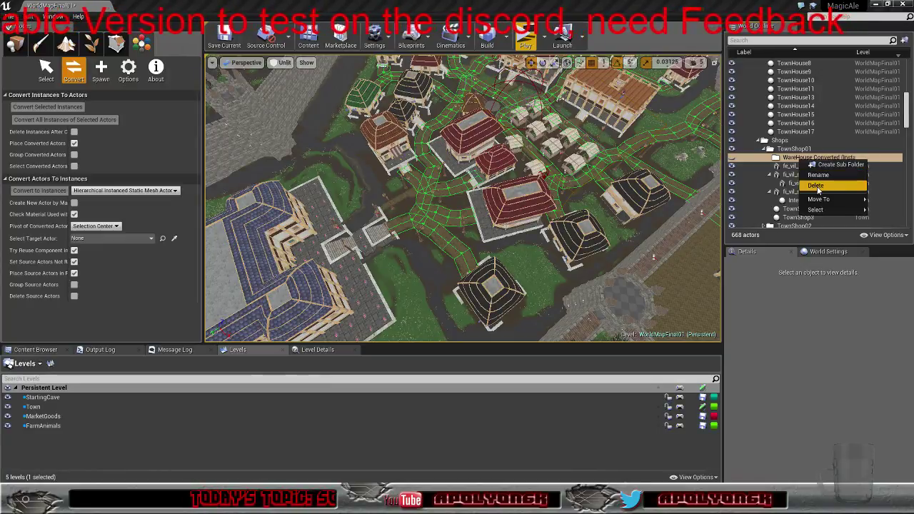
pyautogui.click(816, 185)
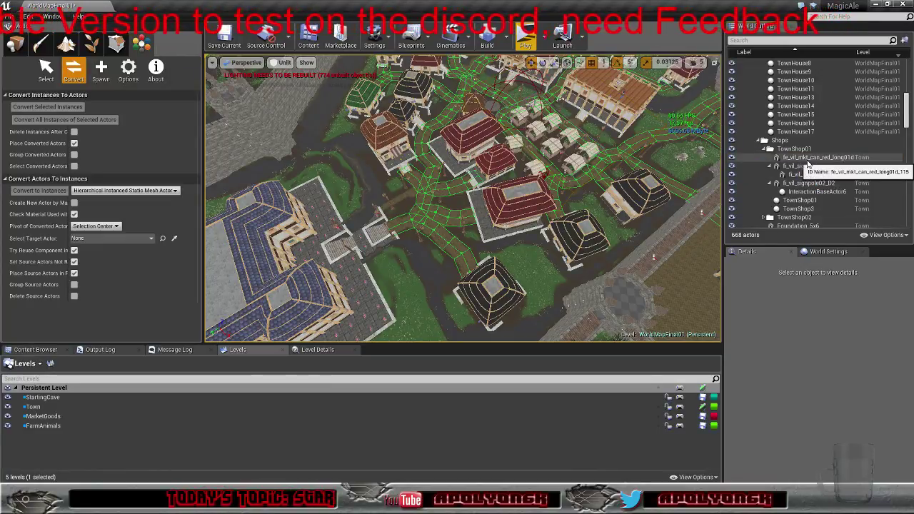
# Move the TownShop01 and TownShop3 building actors from the Town level to the persistent level
pyautogui.click(809, 158)
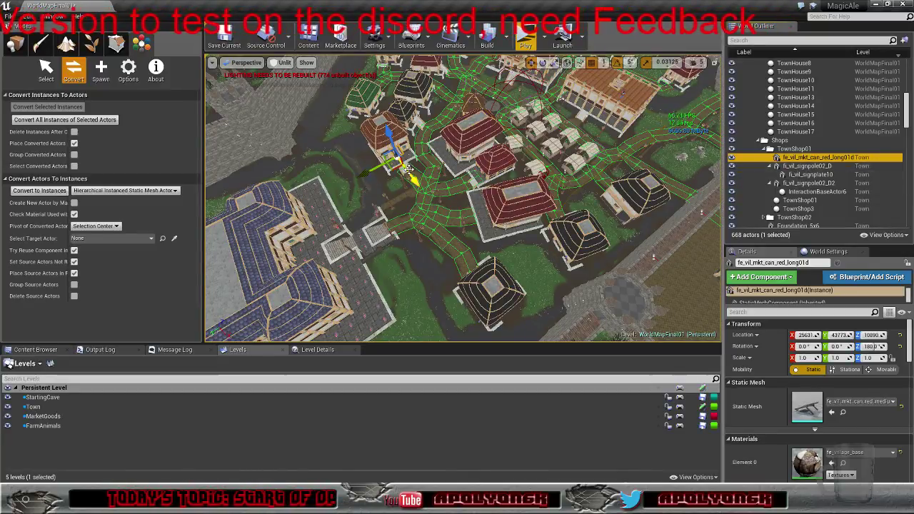
pyautogui.click(795, 176)
pyautogui.click(797, 183)
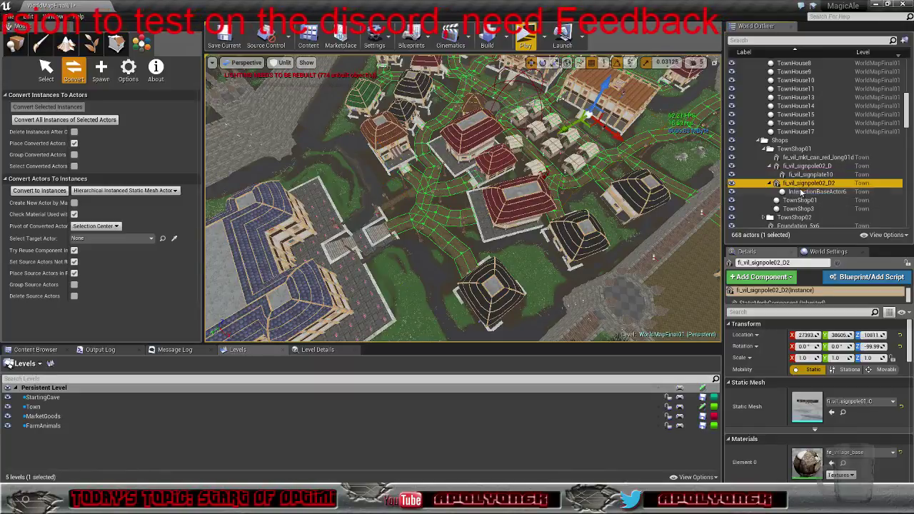
pyautogui.click(798, 200)
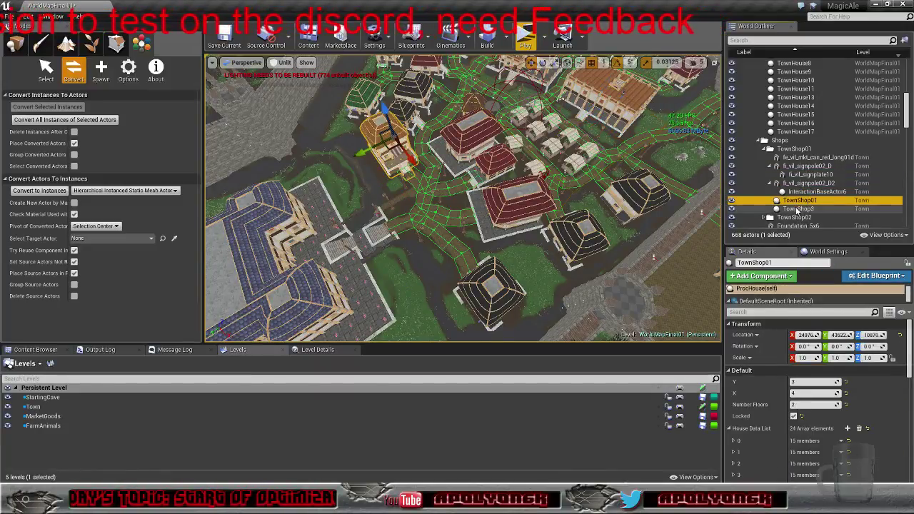
pyautogui.keyDown('ctrl'); pyautogui.click(797, 209); pyautogui.keyUp('ctrl')
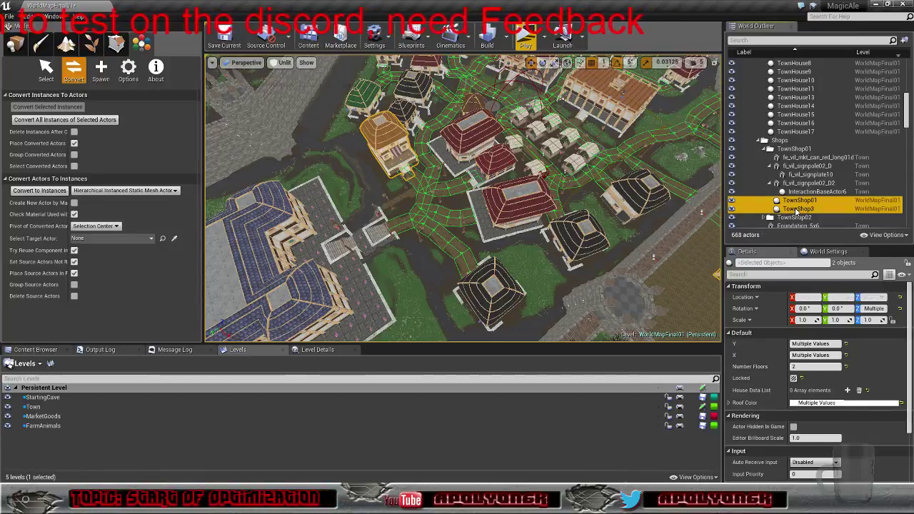
# Expand the TownShop02 folder and move its Smithy building to the persistent level
pyautogui.moveTo(629, 199); pyautogui.dragTo(664, 173, button='right')
pyautogui.moveTo(393, 210); pyautogui.dragTo(389, 210, button='right')
pyautogui.scroll(-3, 766, 179)
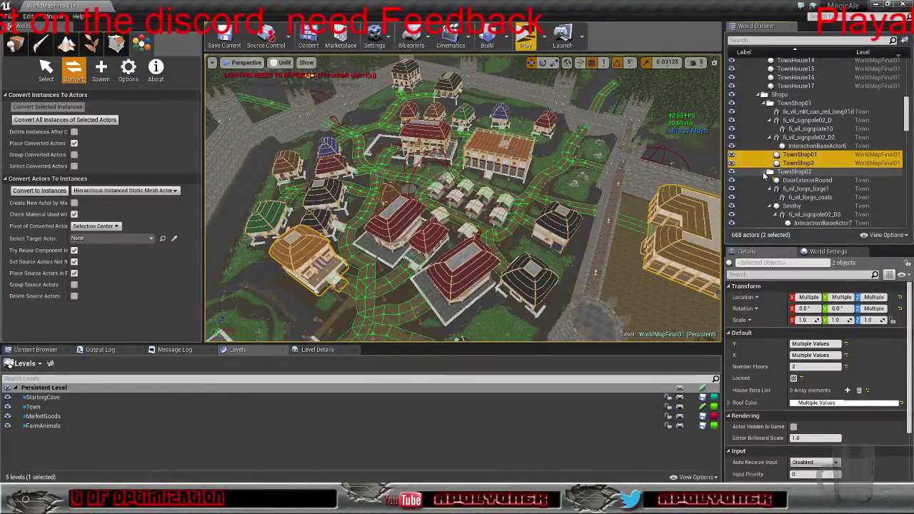
pyautogui.click(769, 172)
pyautogui.click(807, 180)
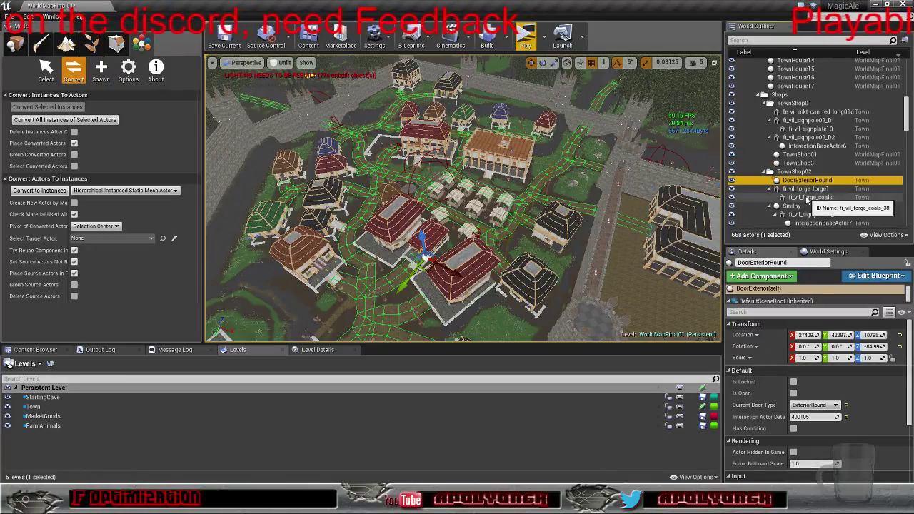
pyautogui.scroll(-3, 807, 193)
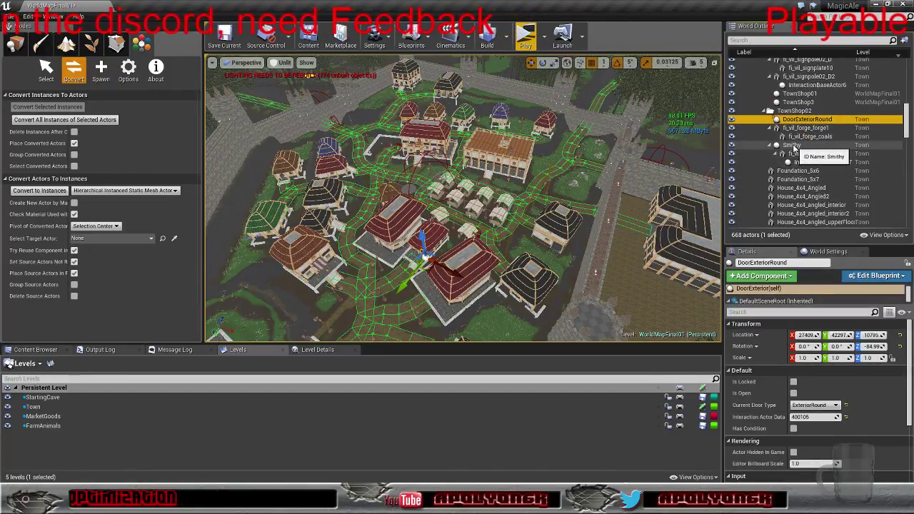
pyautogui.click(793, 146)
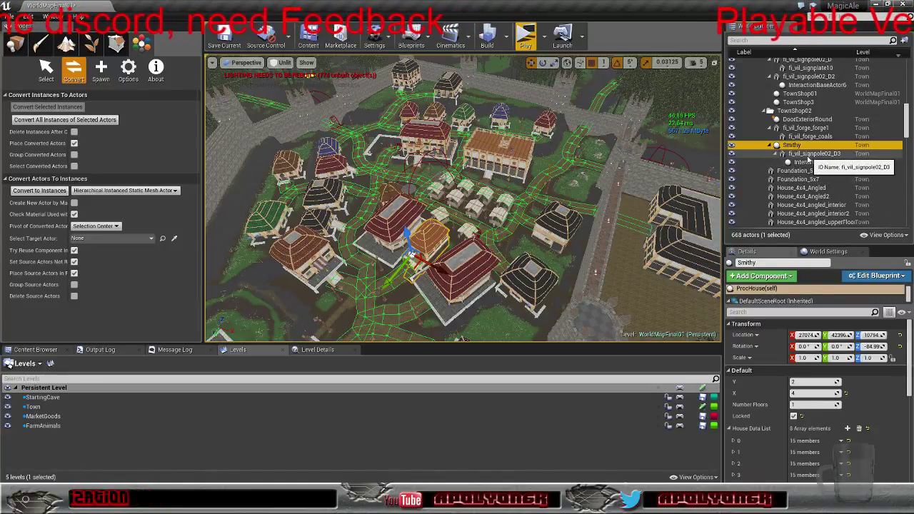
pyautogui.rightClick(802, 147)
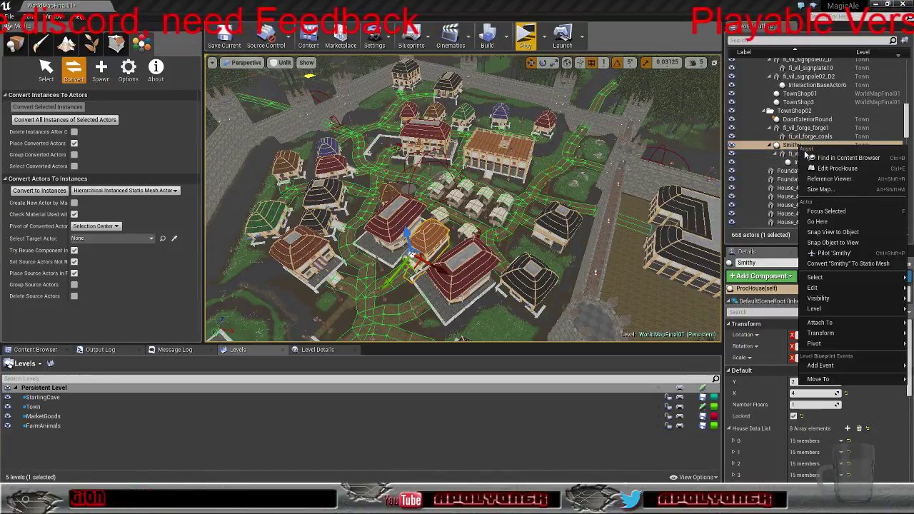
pyautogui.click(788, 146)
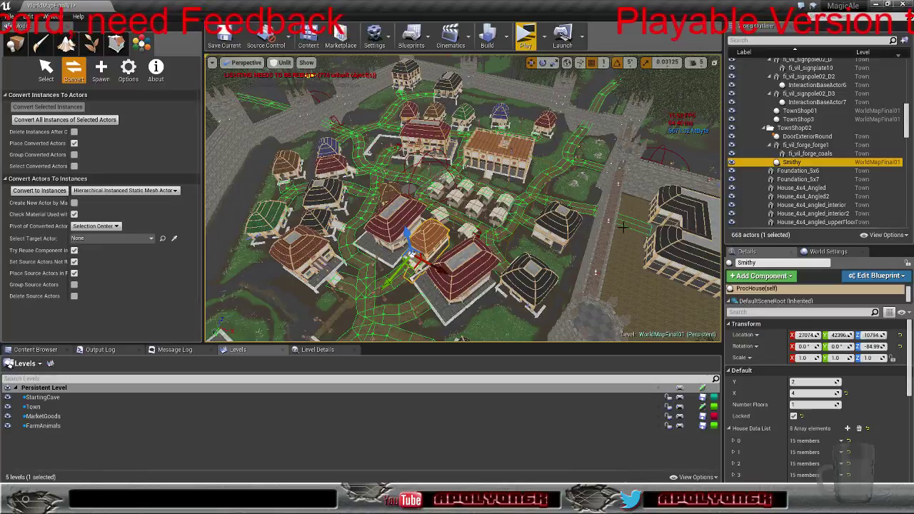
# Move the ten shop building pieces from Foundation_5x6 through Roof_3x5_2 to the persistent level
pyautogui.click(800, 171)
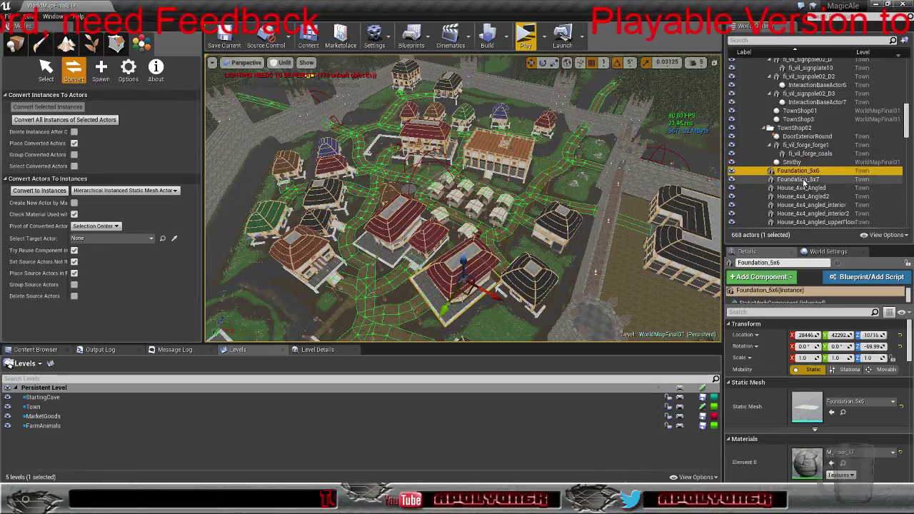
pyautogui.scroll(-3, 806, 189)
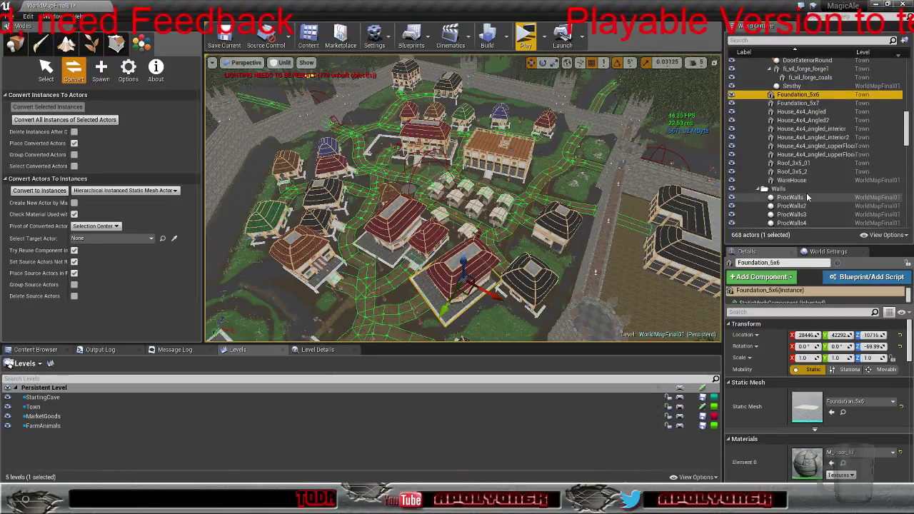
pyautogui.scroll(1, 807, 193)
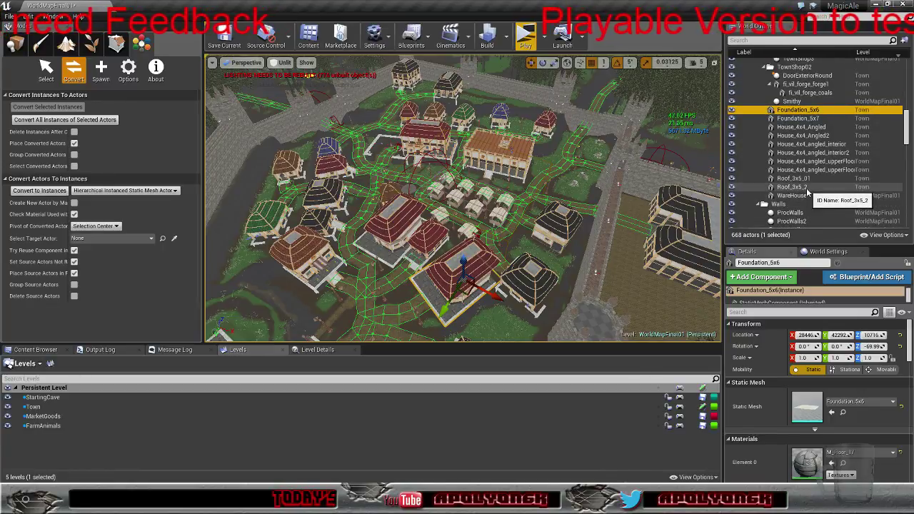
pyautogui.keyDown('shift'); pyautogui.click(793, 188); pyautogui.keyUp('shift')
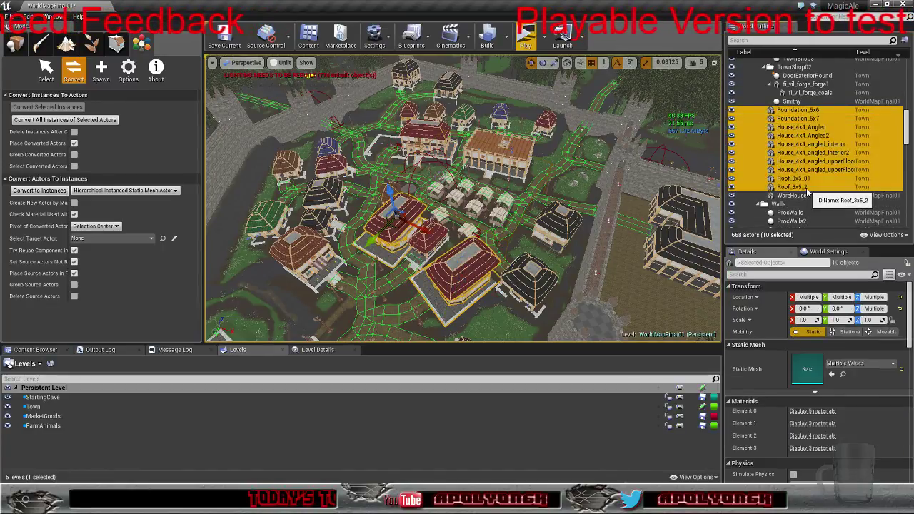
pyautogui.rightClick(808, 193)
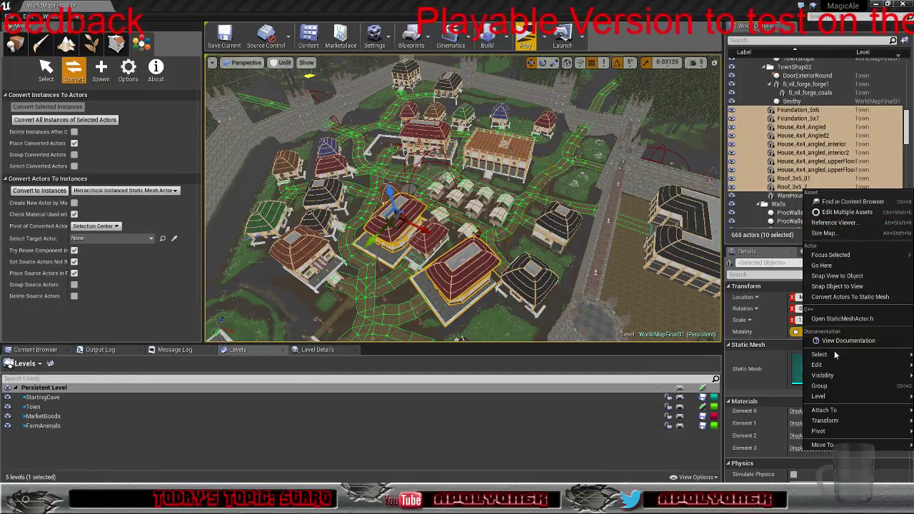
pyautogui.moveTo(820, 355)
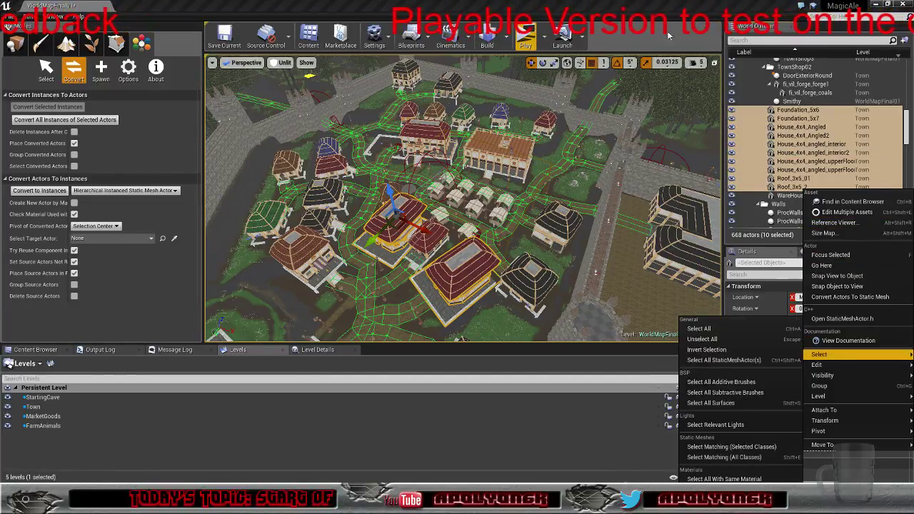
pyautogui.click(646, 10)
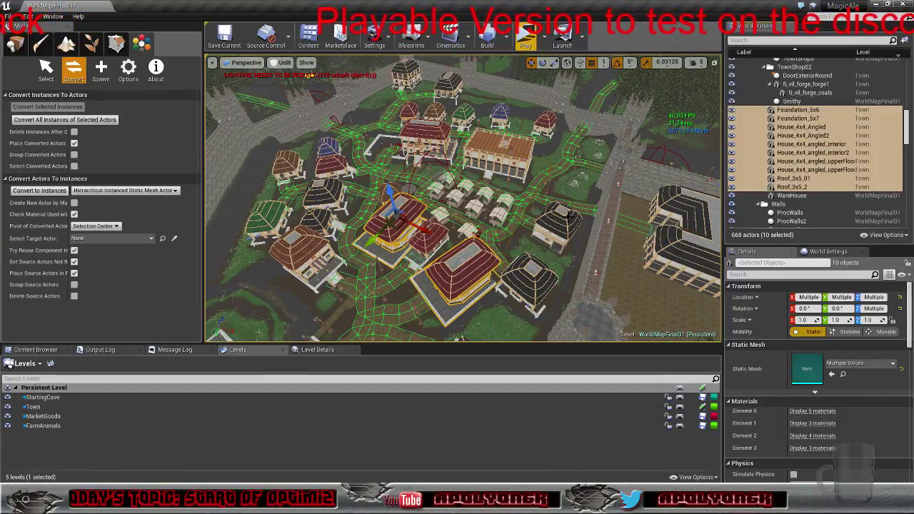
pyautogui.click(798, 110)
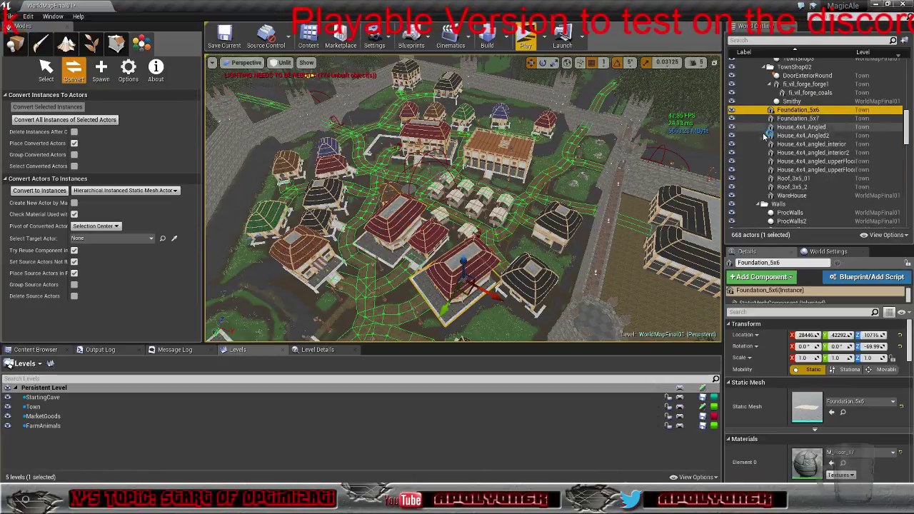
pyautogui.keyDown('shift'); pyautogui.click(794, 187); pyautogui.keyUp('shift')
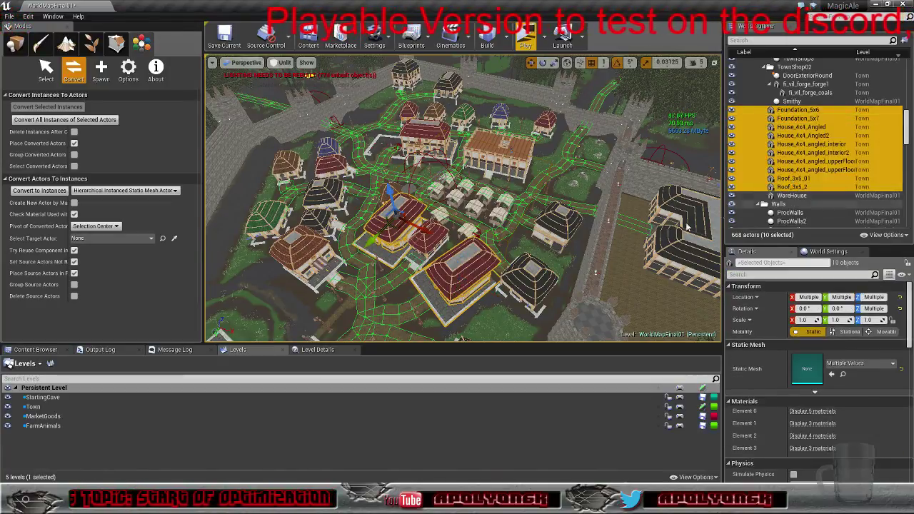
pyautogui.hotkey('ctrl', 'm')
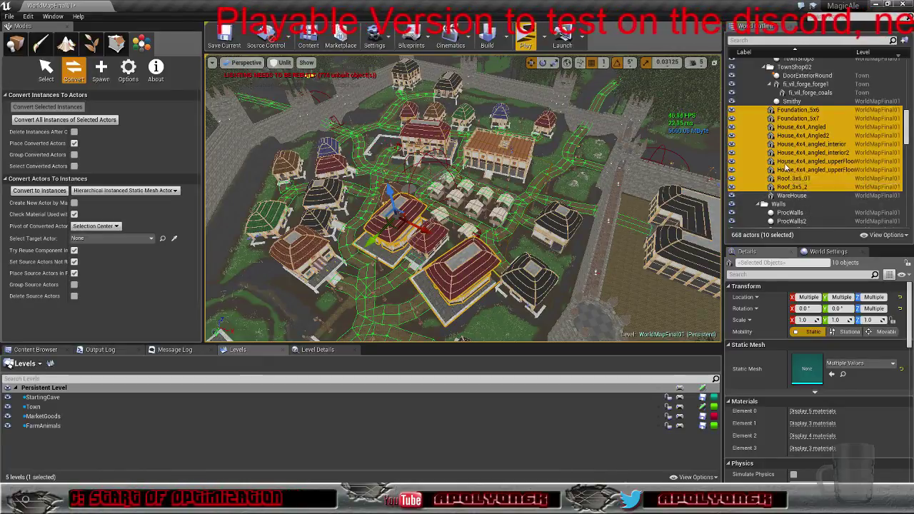
# Find the TownShrine mesh under ShrineHolder and move it to the persistent level
pyautogui.scroll(-3, 785, 165)
pyautogui.scroll(-3, 811, 164)
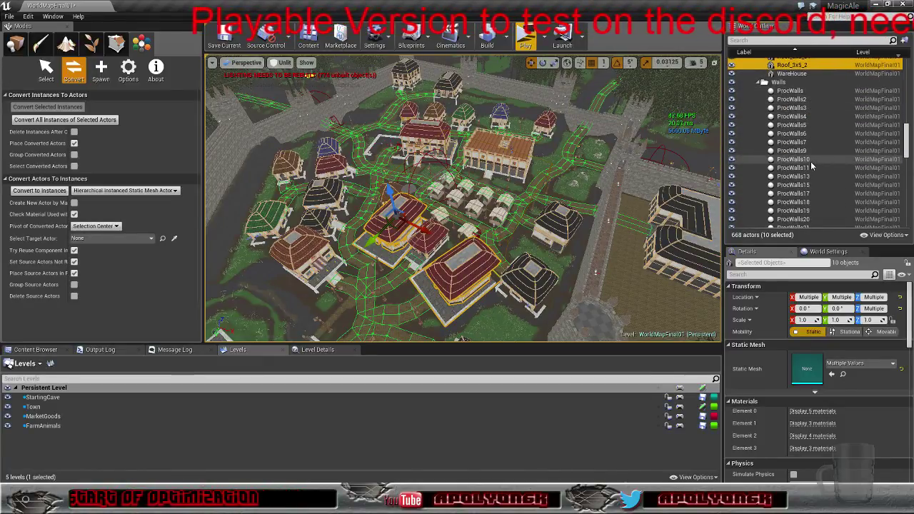
pyautogui.scroll(-10, 811, 162)
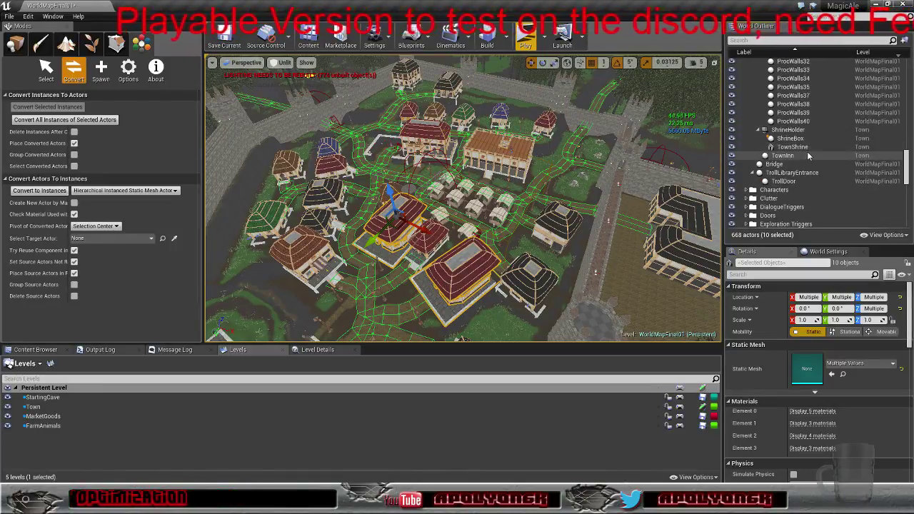
pyautogui.click(808, 147)
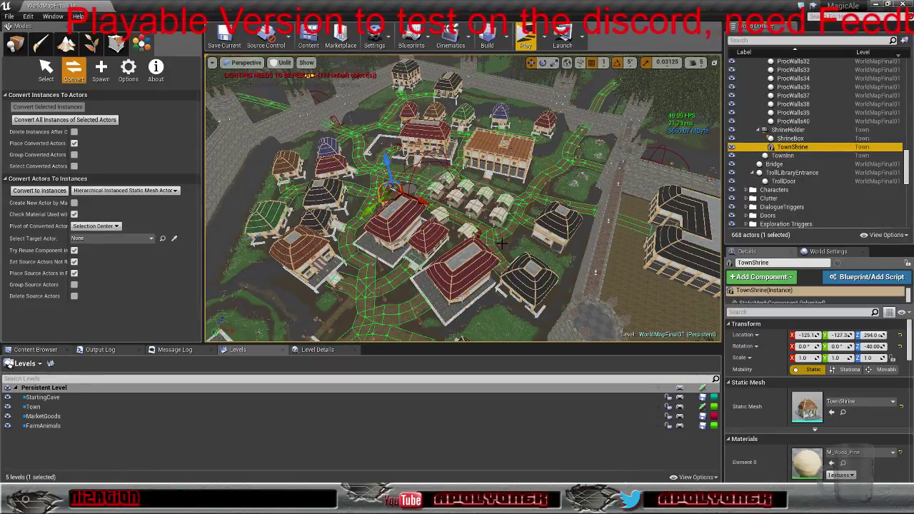
pyautogui.hotkey('ctrl', 'x')
pyautogui.hotkey('ctrl', 'v')
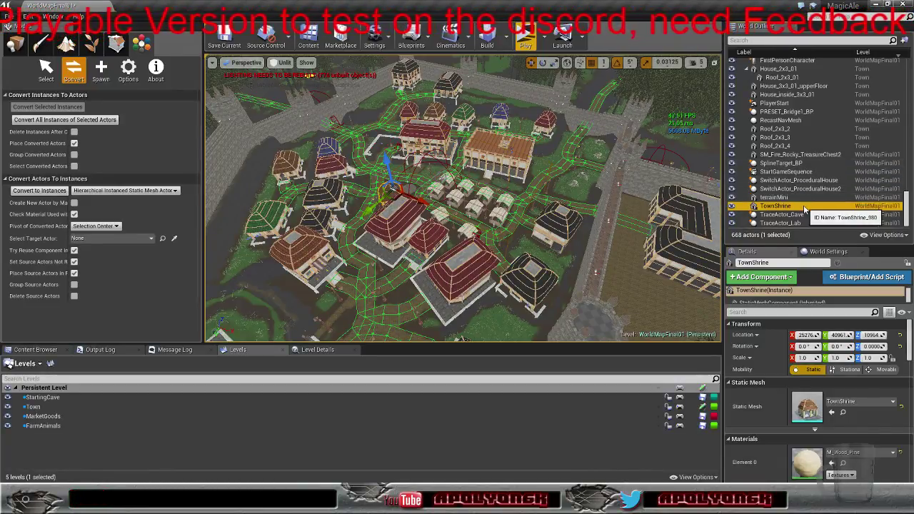
# Playtest the level from the forest outside the town, following the stone wall to the lamp-lit cobblestone path
pyautogui.press('w')
pyautogui.moveTo(483, 220); pyautogui.dragTo(425, 197, button='right')
pyautogui.press('s')
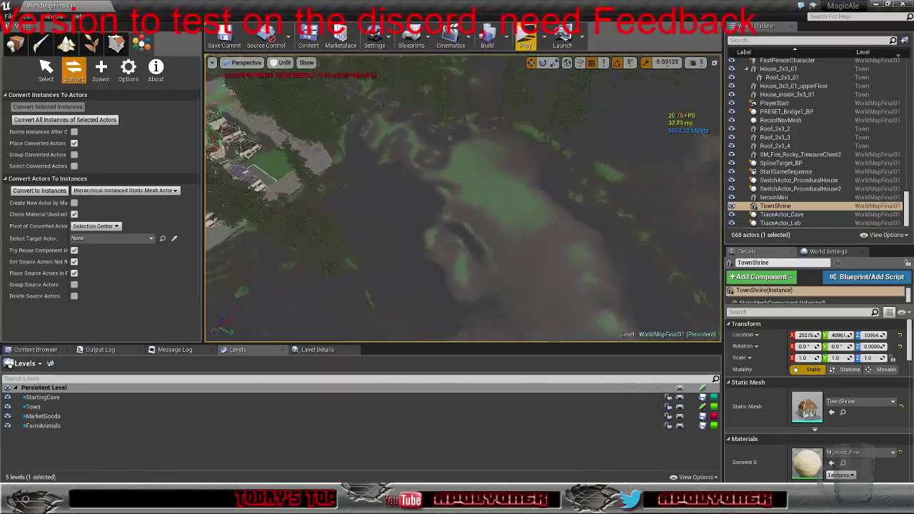
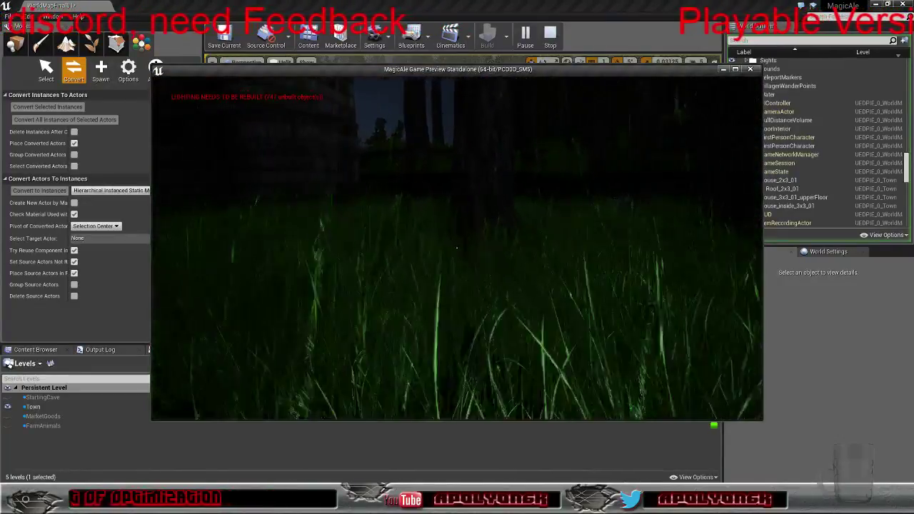
pyautogui.press('w')
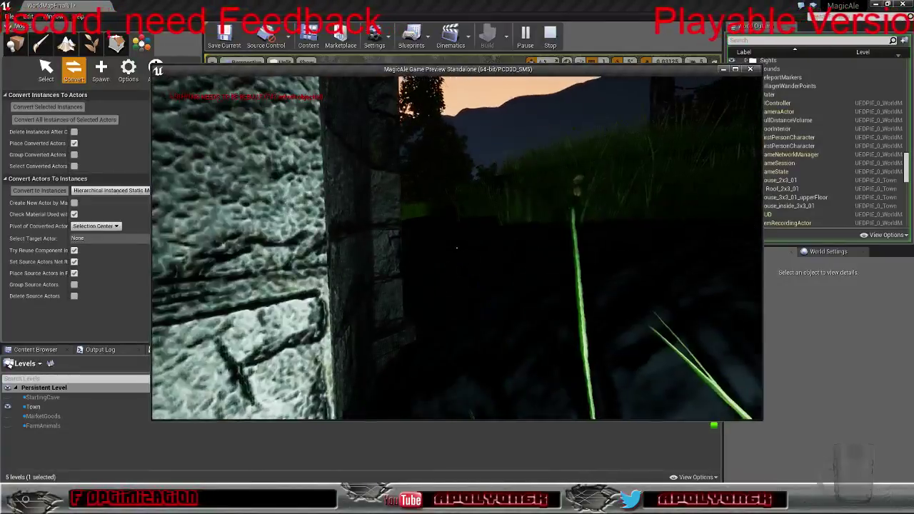
pyautogui.press('w')
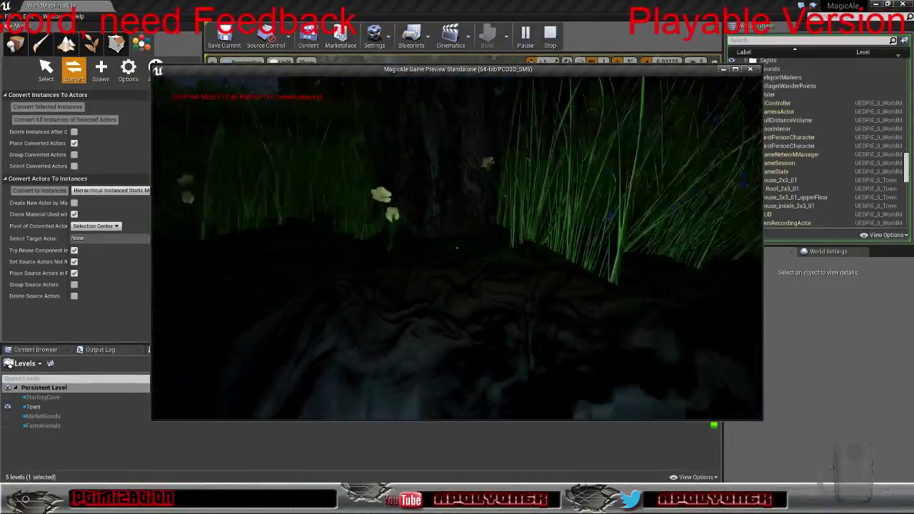
pyautogui.press('w')
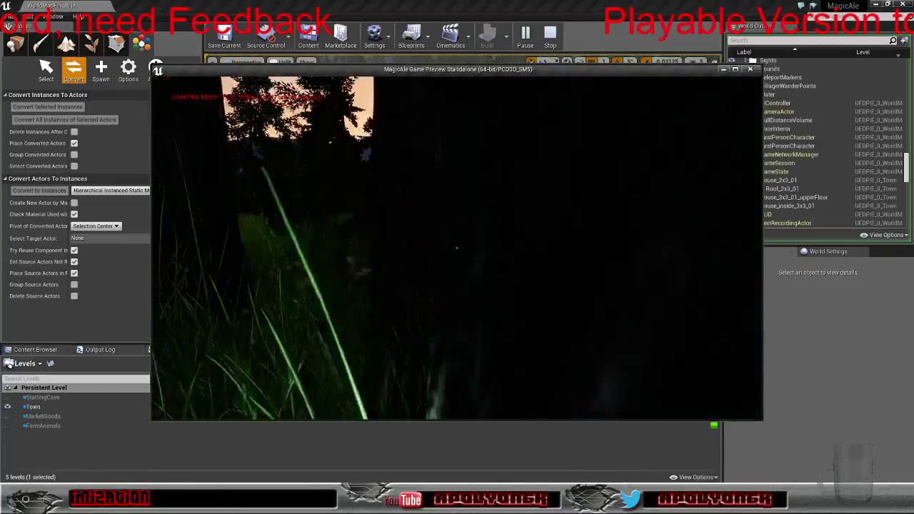
pyautogui.press('w')
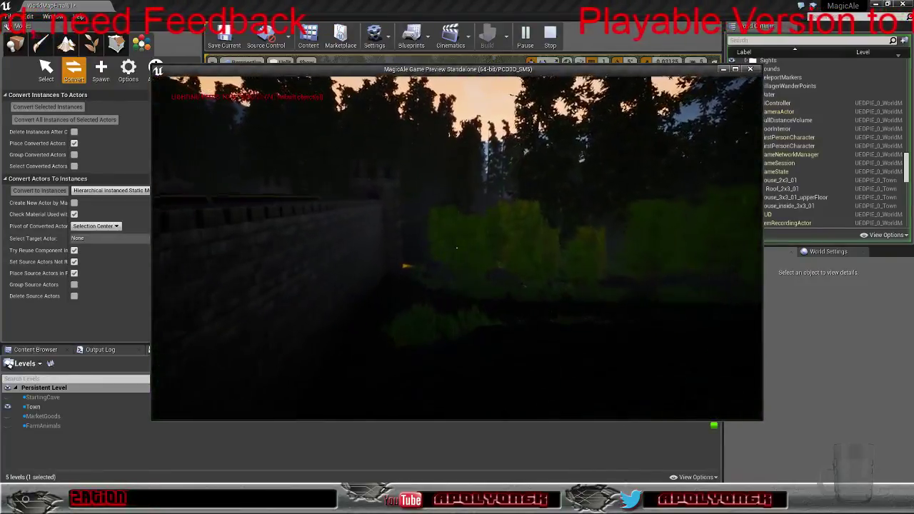
pyautogui.press('w')
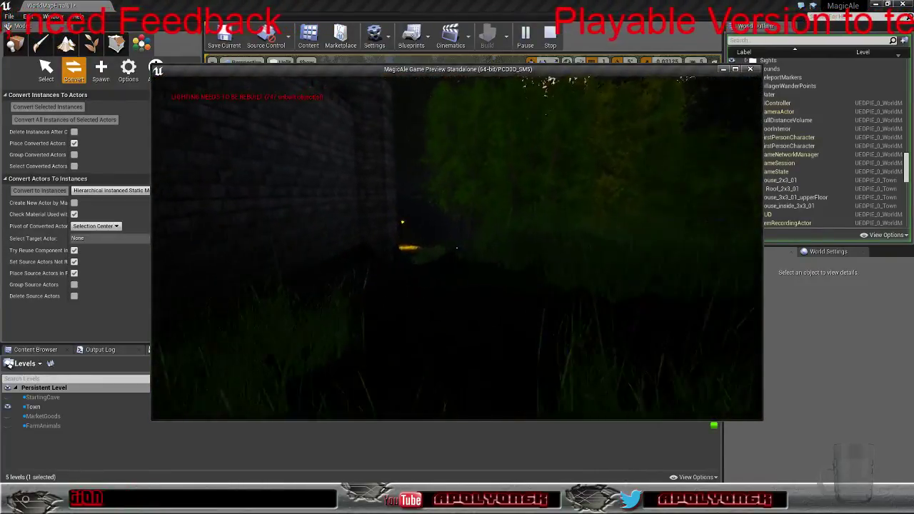
pyautogui.press('w')
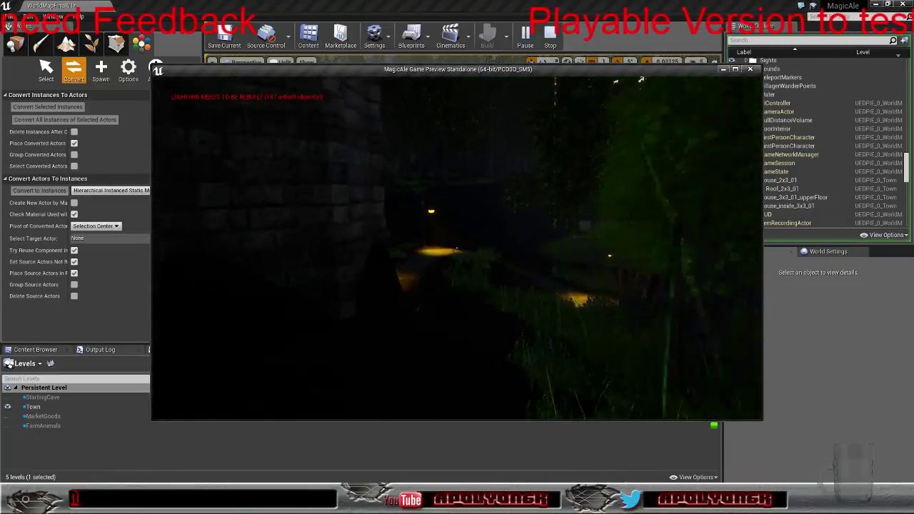
pyautogui.press('w')
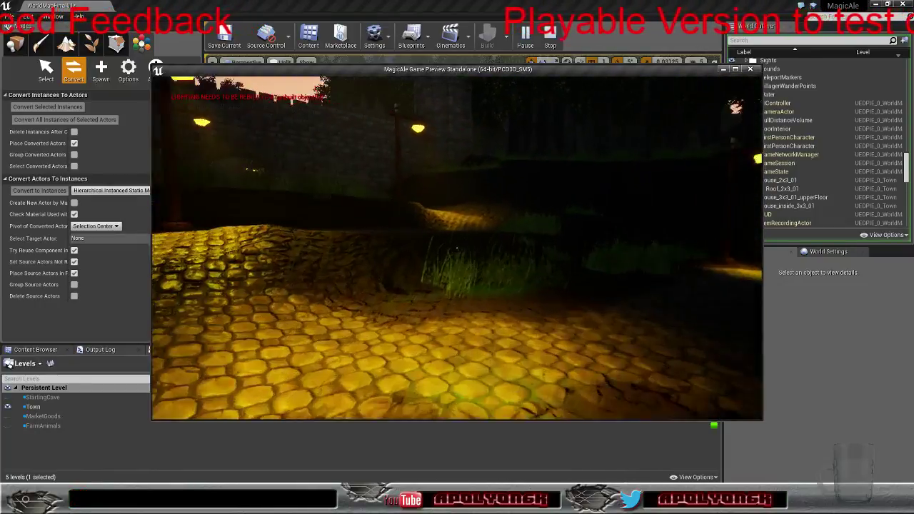
pyautogui.press('w')
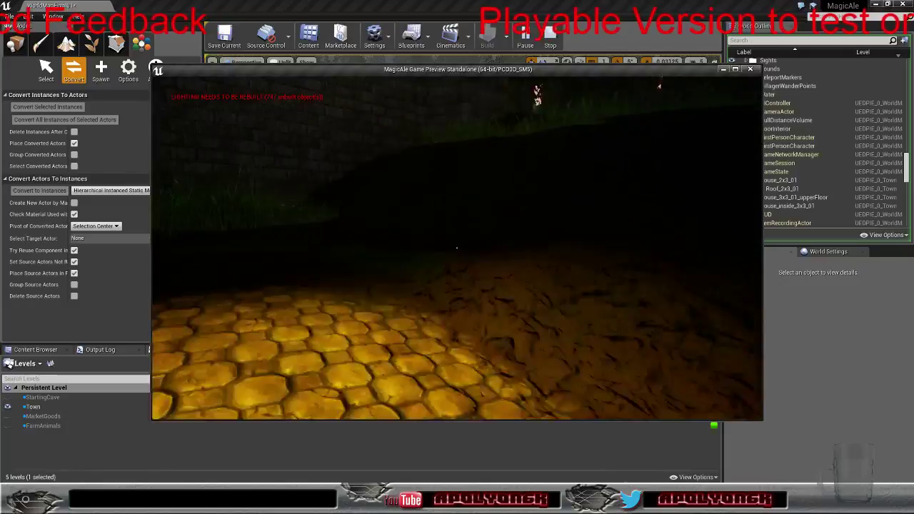
# Walk through the town gate and past the houses to inspect the market stalls
pyautogui.press('w')
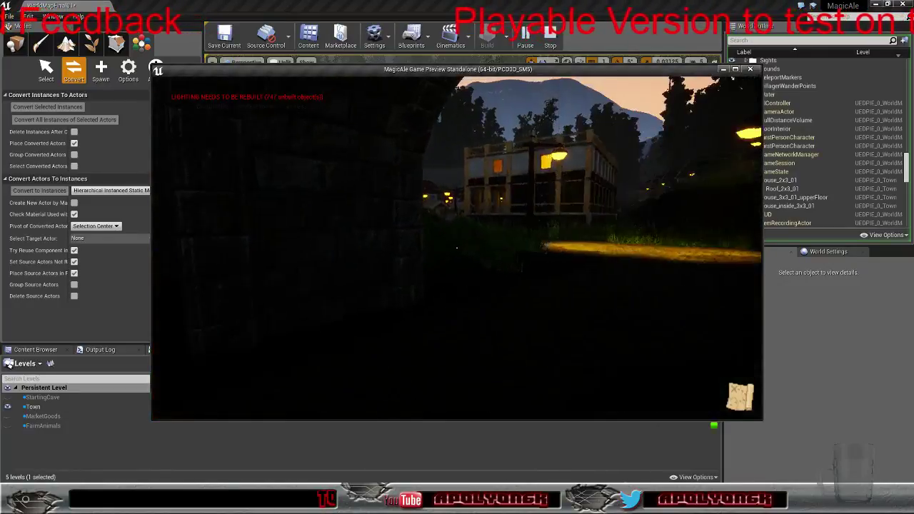
pyautogui.press('w')
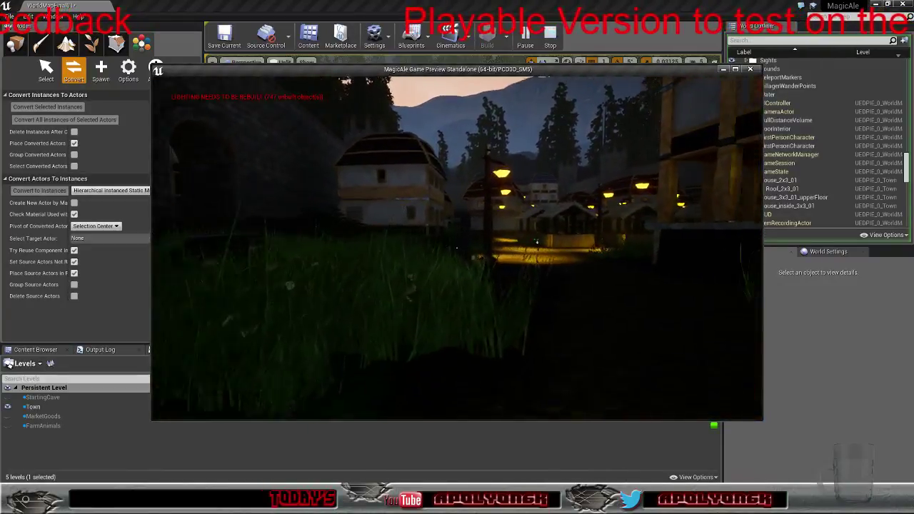
pyautogui.press('w')
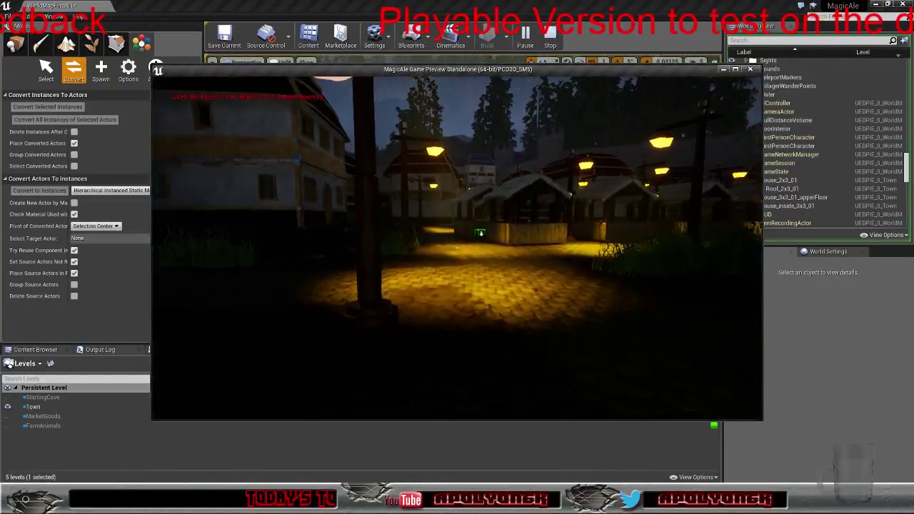
pyautogui.press('w')
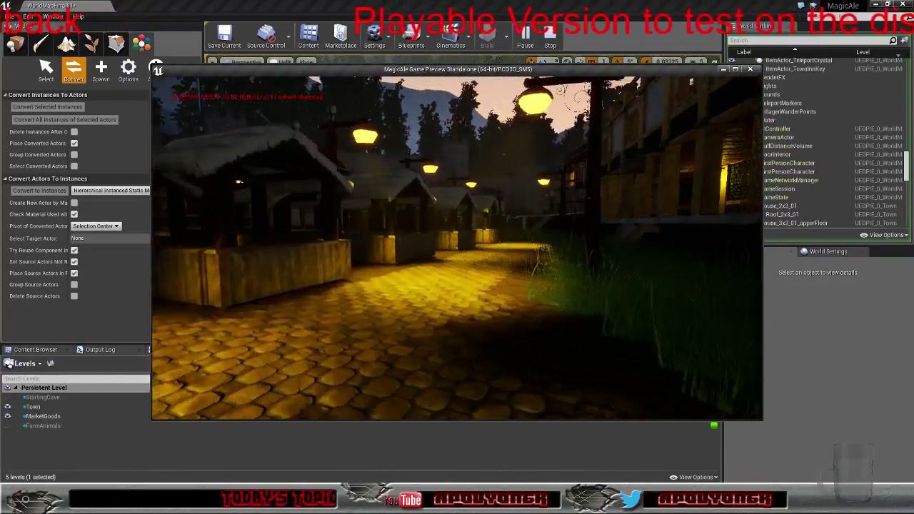
pyautogui.press('w')
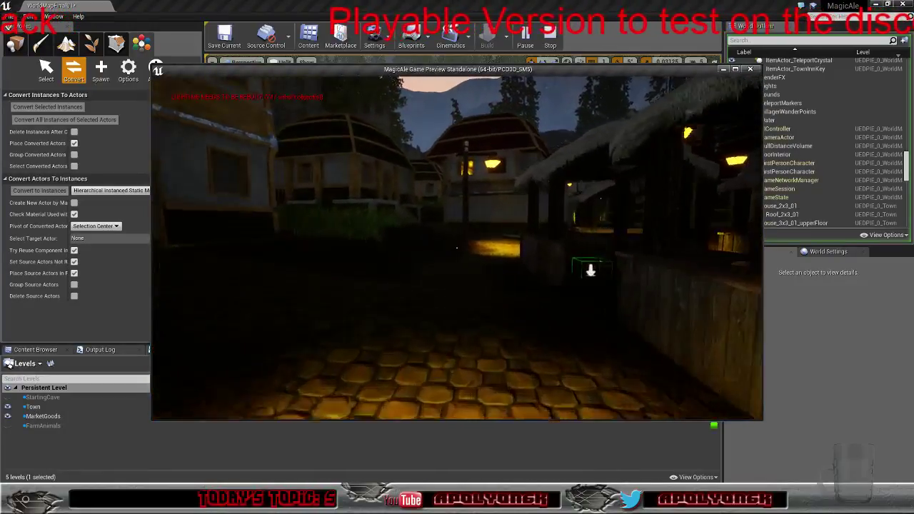
pyautogui.press('w')
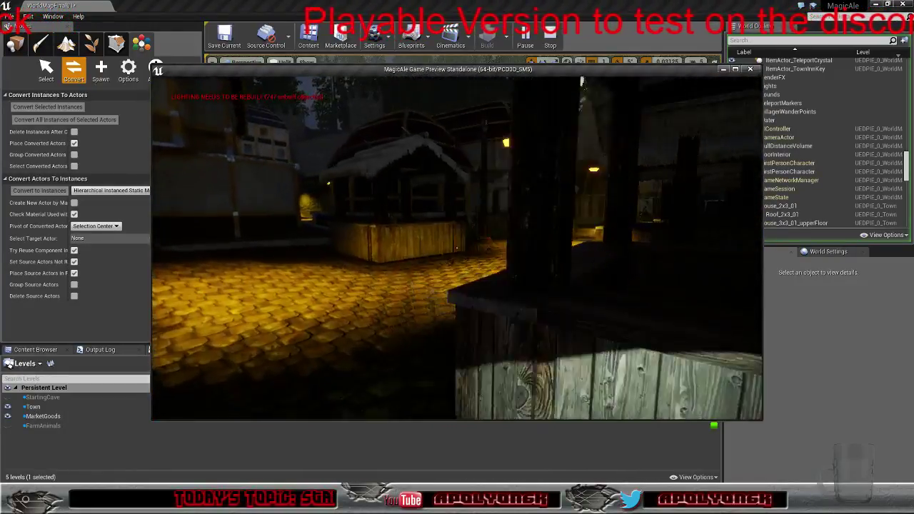
pyautogui.press('w')
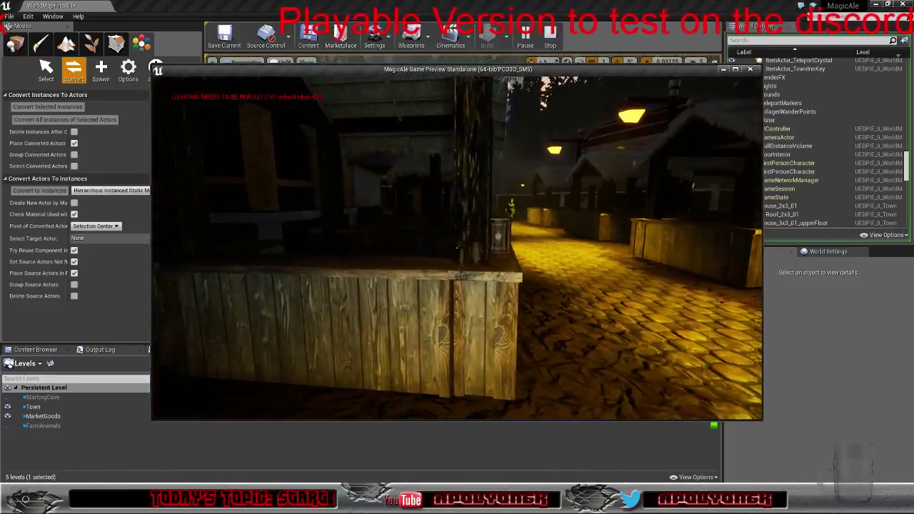
# Approach the merchant behind the stall with the book, open the Merchant dialogue and close it
pyautogui.press('d')
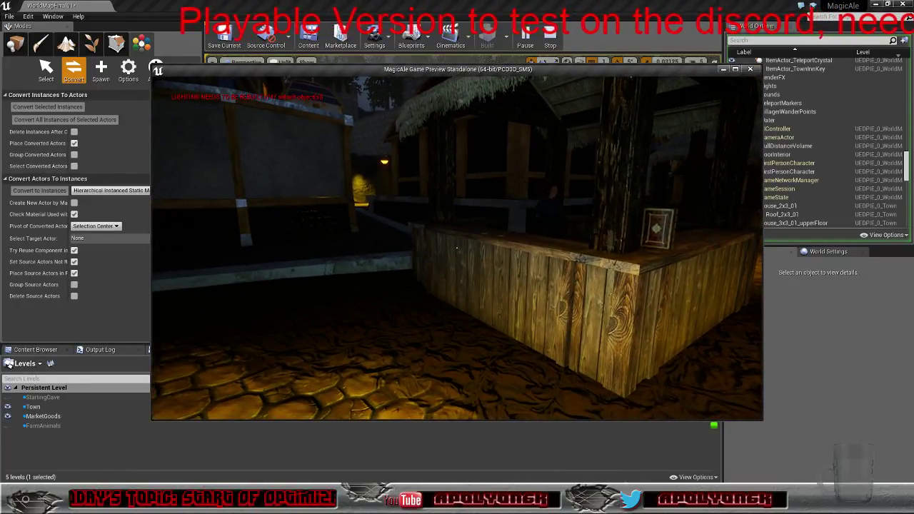
pyautogui.press('d')
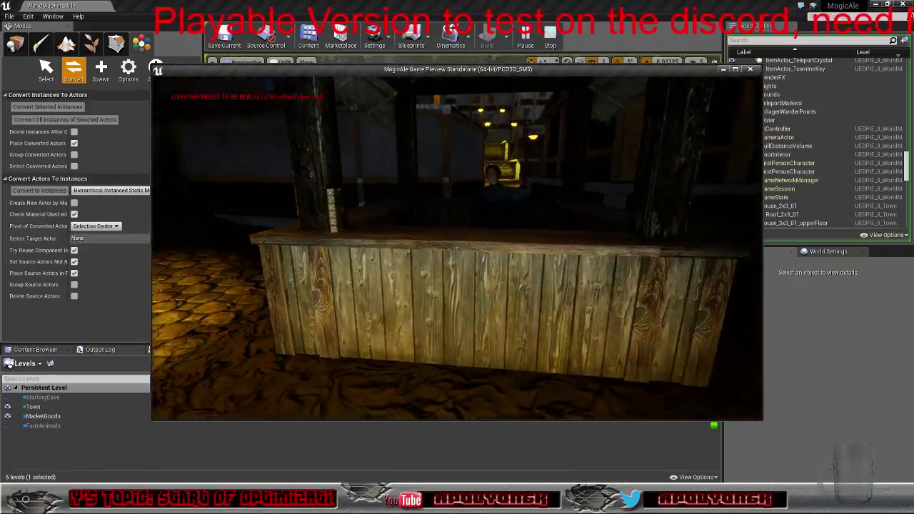
pyautogui.press('w')
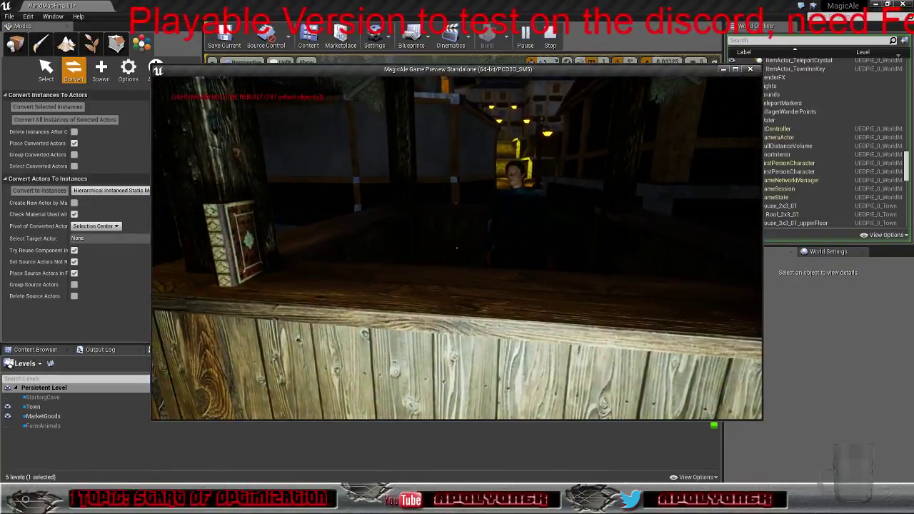
pyautogui.press('w')
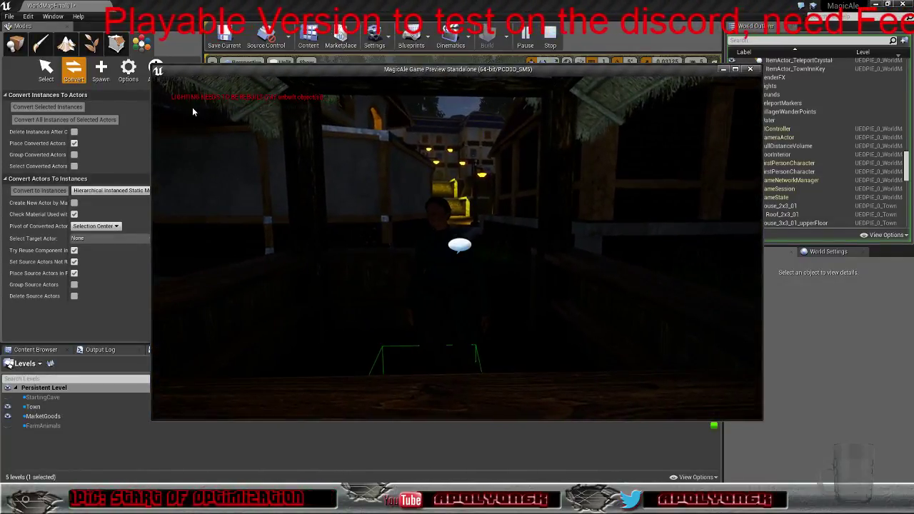
pyautogui.press('e')
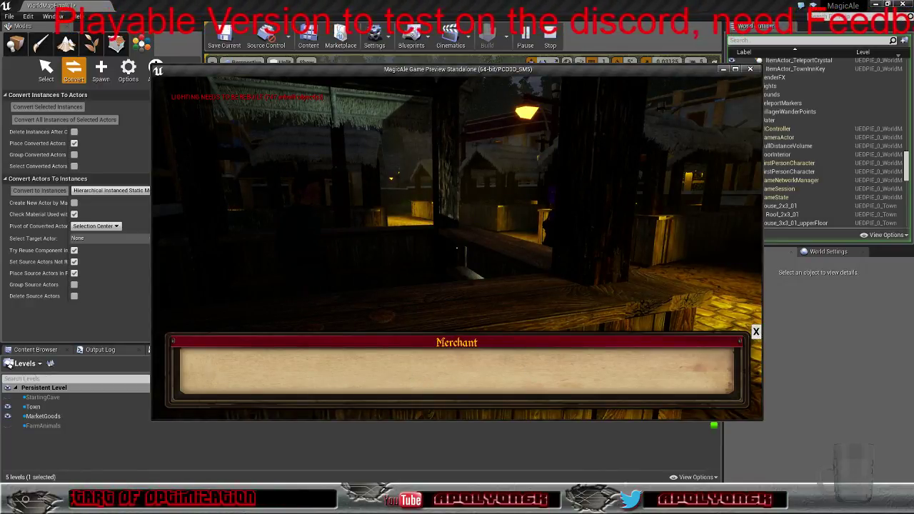
pyautogui.click(756, 332)
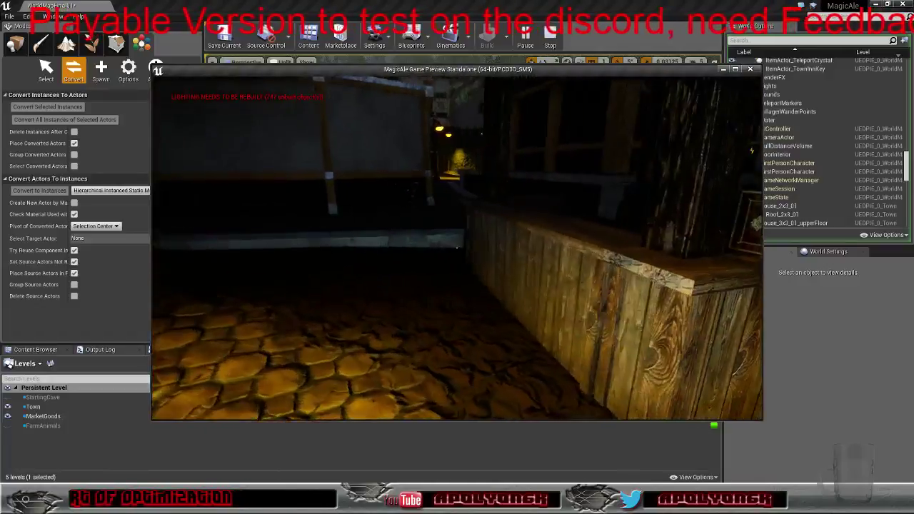
# Pick up the two copper coins lying on the market stall's counter
pyautogui.press('w')
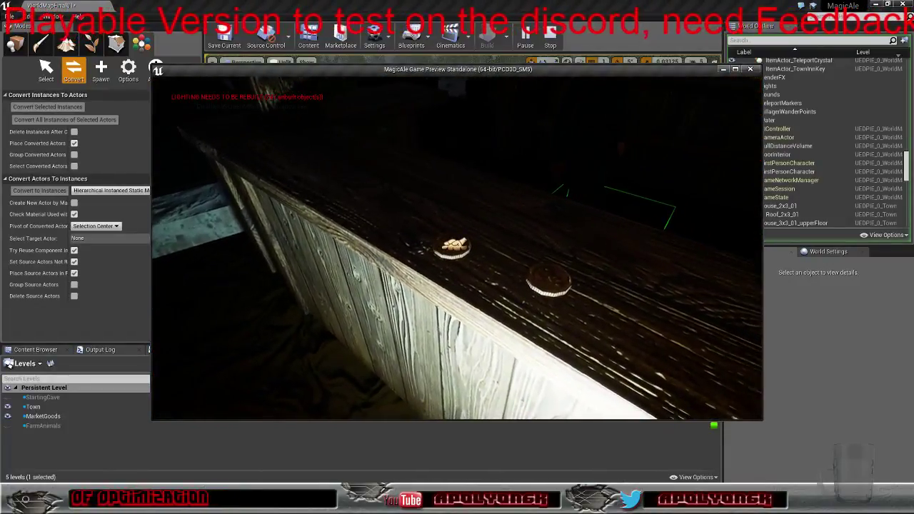
pyautogui.press('e')
pyautogui.press('e')
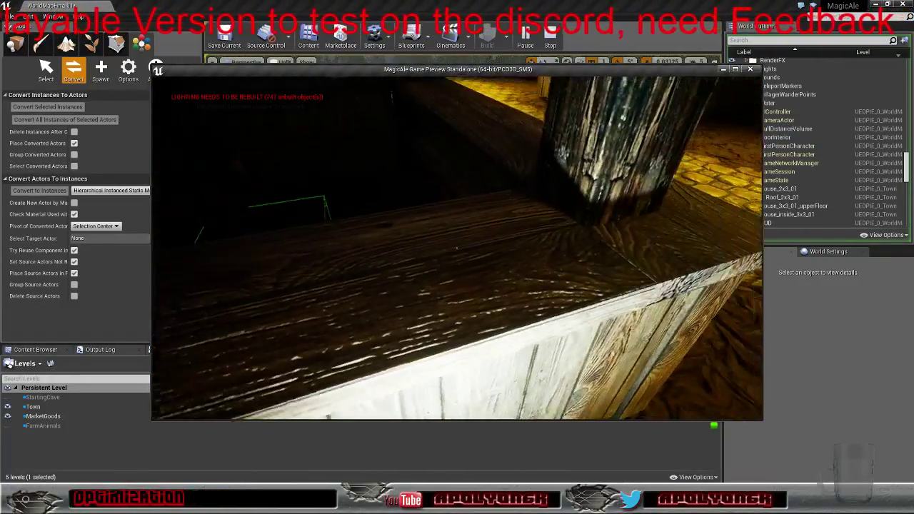
# Take the book from the stall counter, ask the Merchant for its price and agree to buy it
pyautogui.press('d')
pyautogui.press('w')
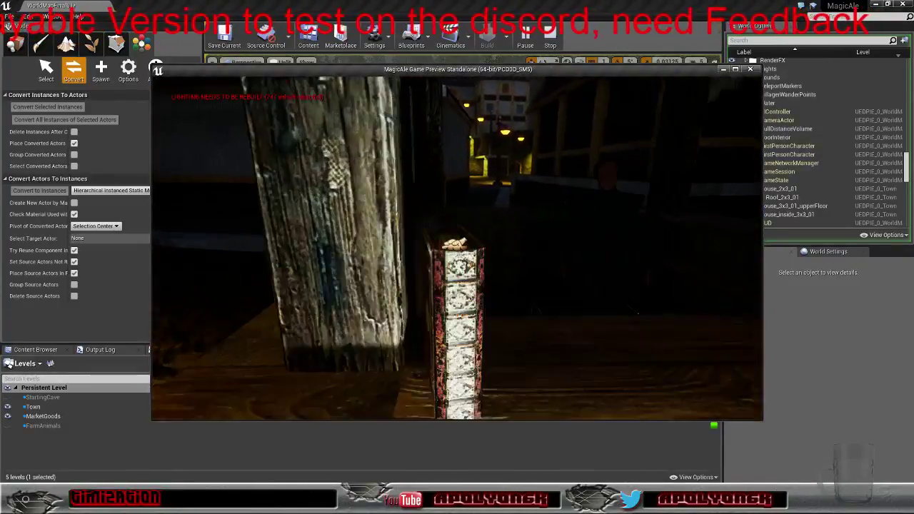
pyautogui.press('w')
pyautogui.press('e')
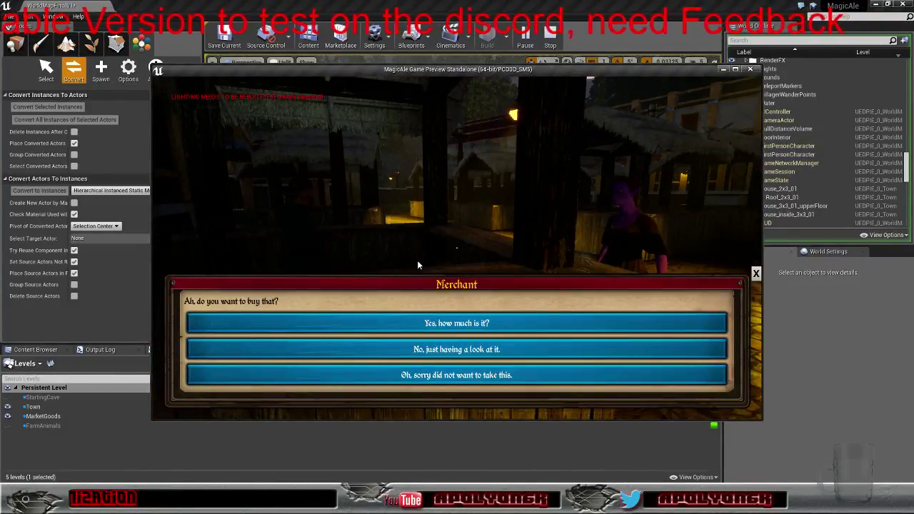
pyautogui.click(429, 324)
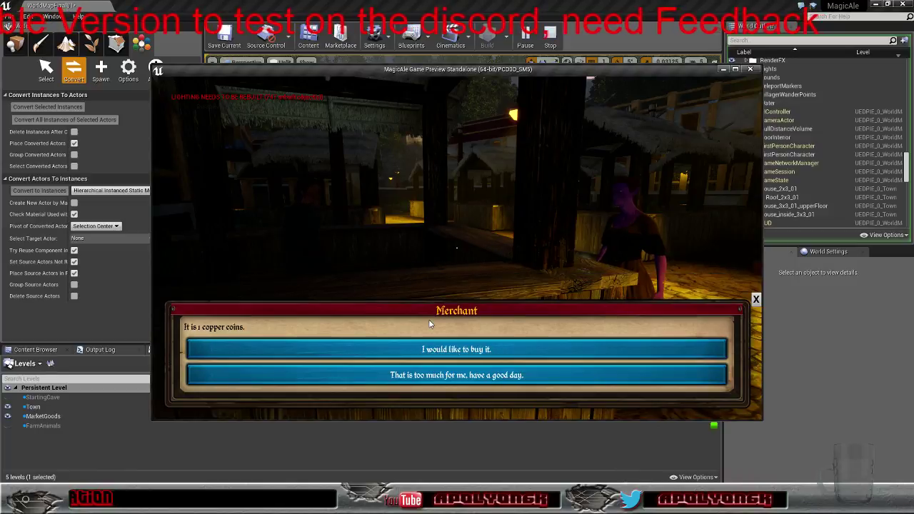
pyautogui.click(421, 349)
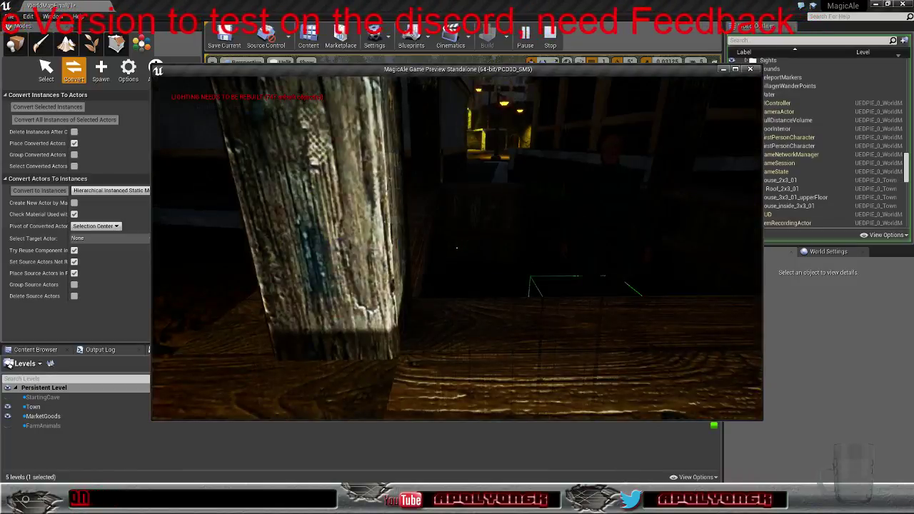
# Open the inventory at the stall, read the Test Book and close its text
pyautogui.press('s')
pyautogui.press('d')
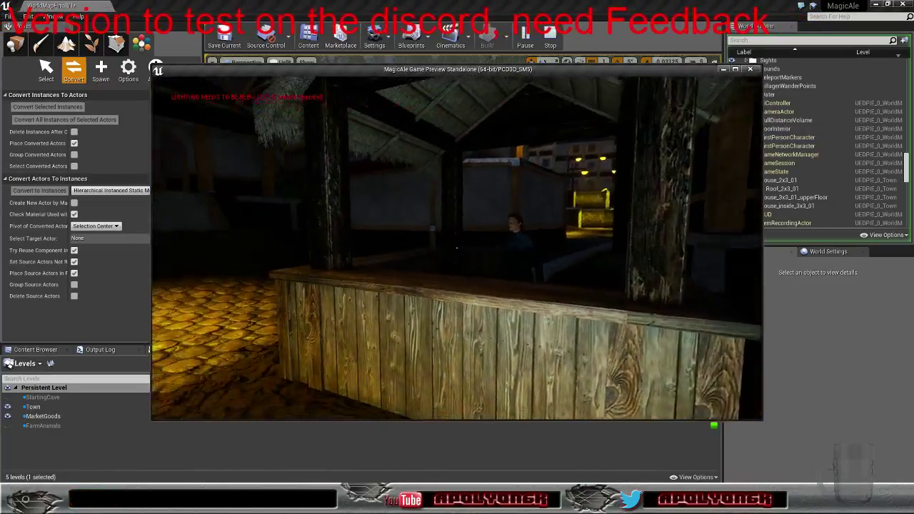
pyautogui.press('w')
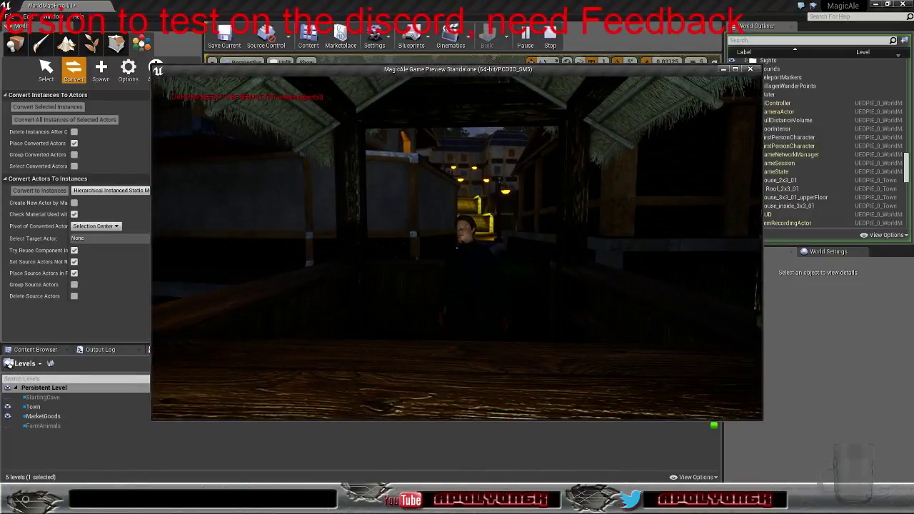
pyautogui.press('i')
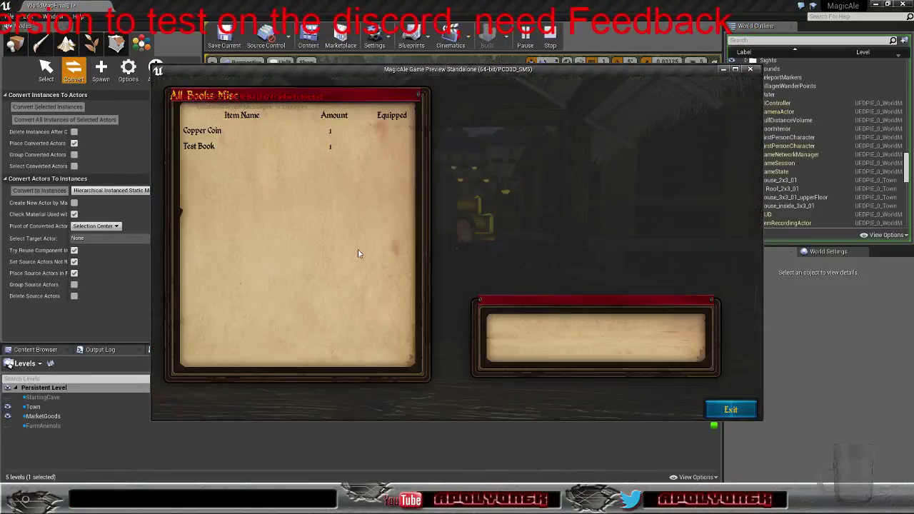
pyautogui.click(203, 148)
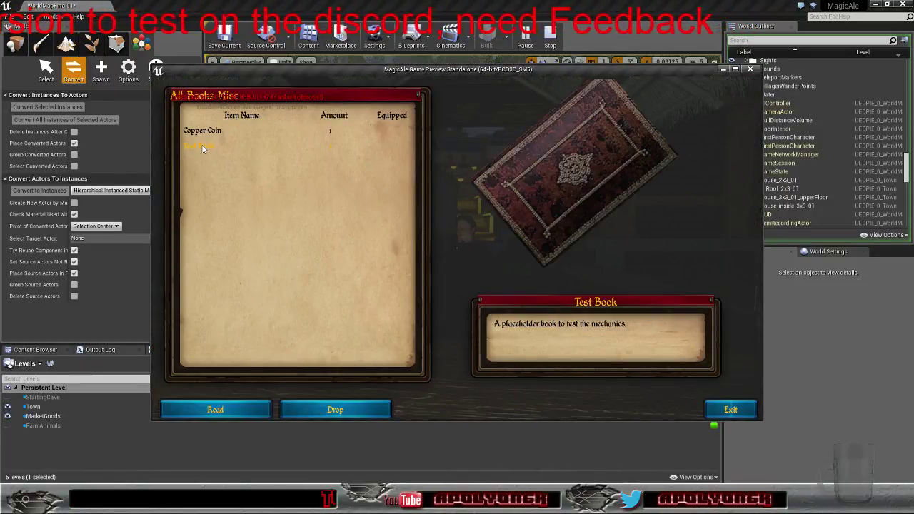
pyautogui.click(243, 417)
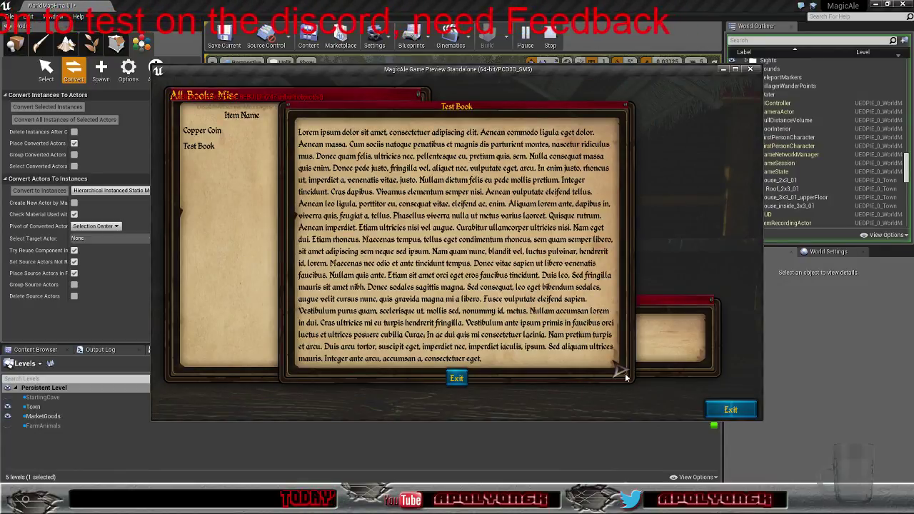
pyautogui.scroll(-3, 615, 371)
pyautogui.click(456, 363)
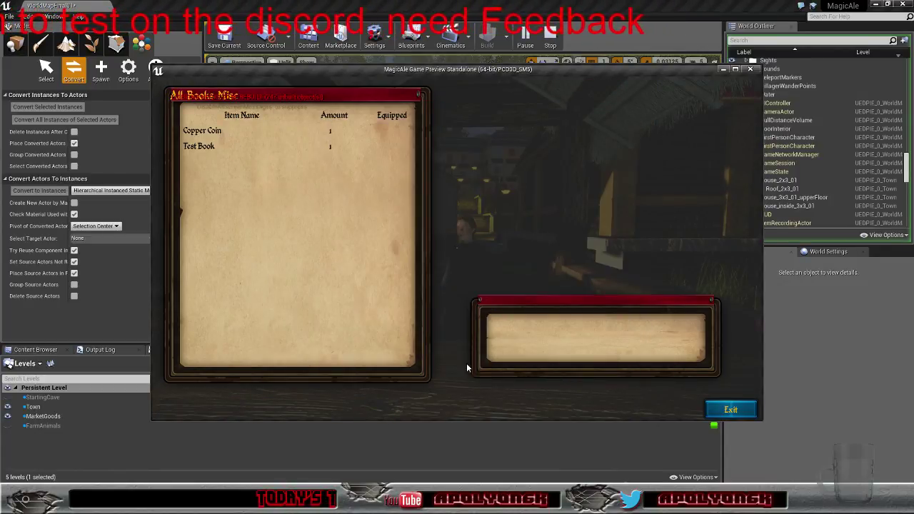
# Close the inventory, leave the merchant's stall and walk across the town square into a house
pyautogui.click(731, 409)
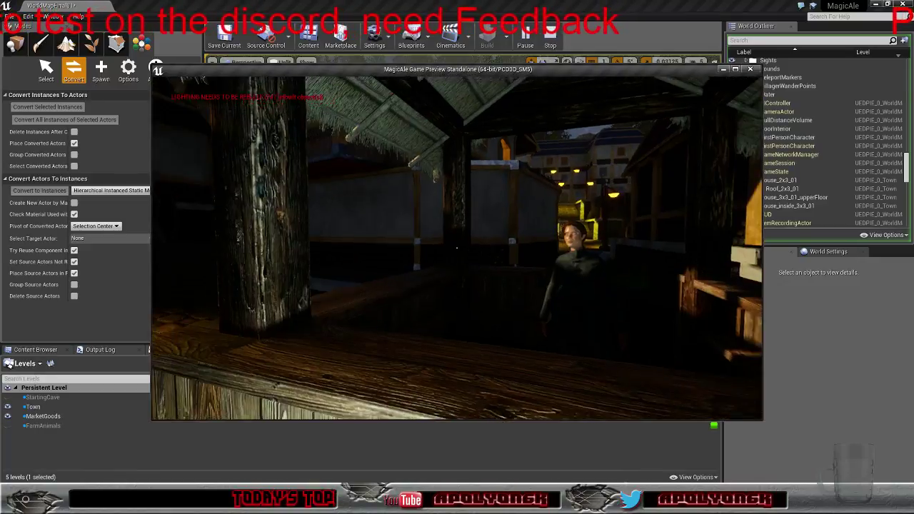
pyautogui.press('d')
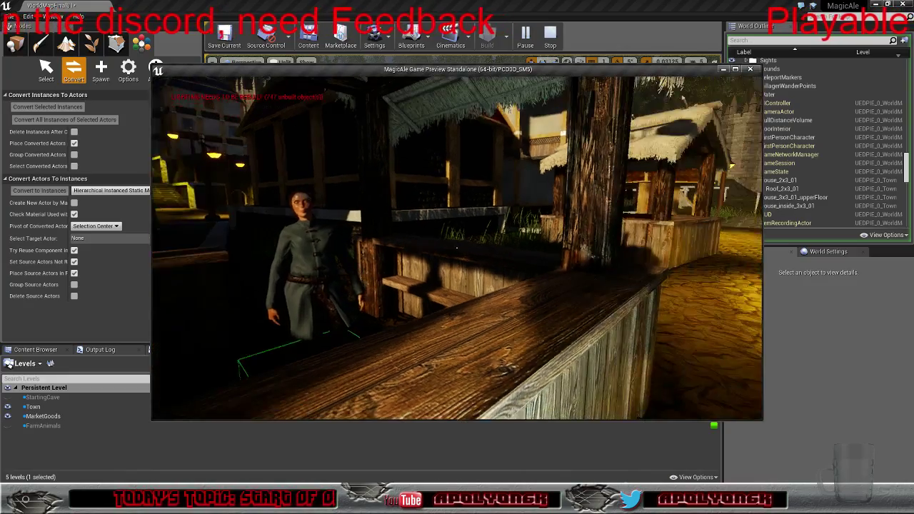
pyautogui.press('w')
pyautogui.press('w')
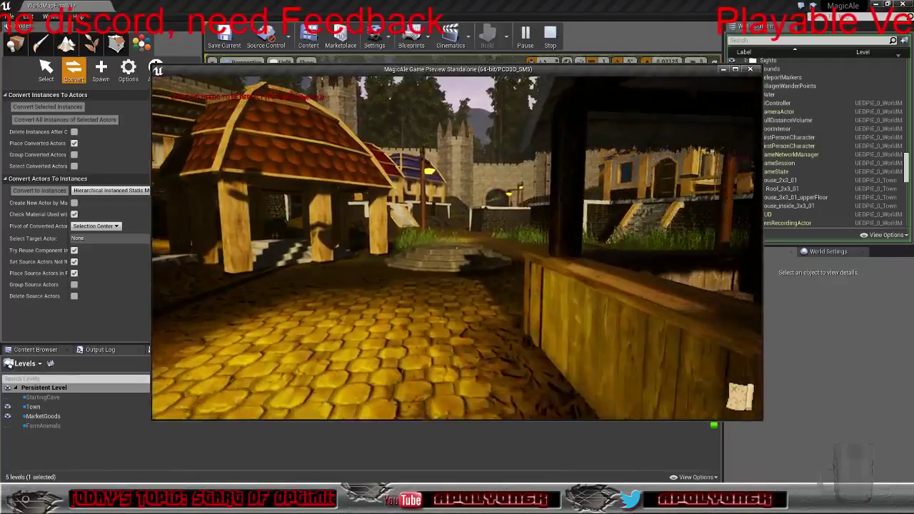
pyautogui.press('w')
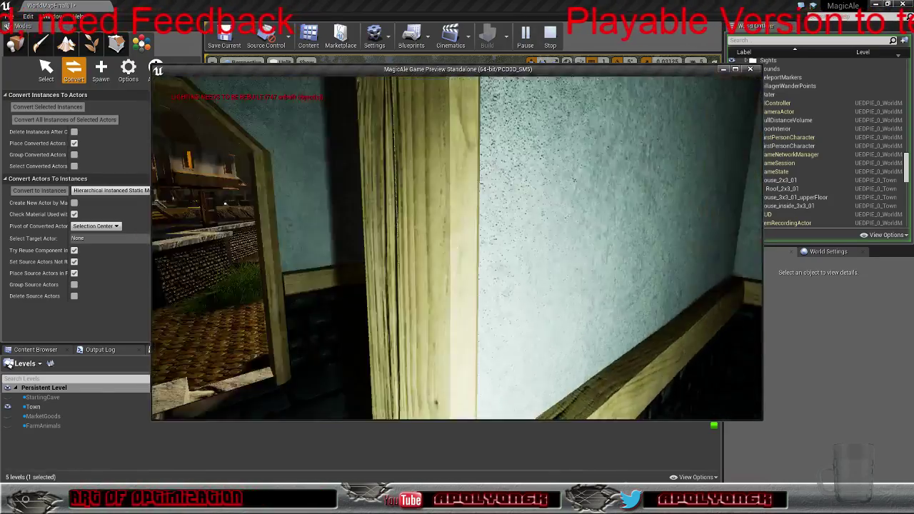
# Leave the house and follow the lamp-lit street past the market stalls to the arched opening in the town wall
pyautogui.press('w')
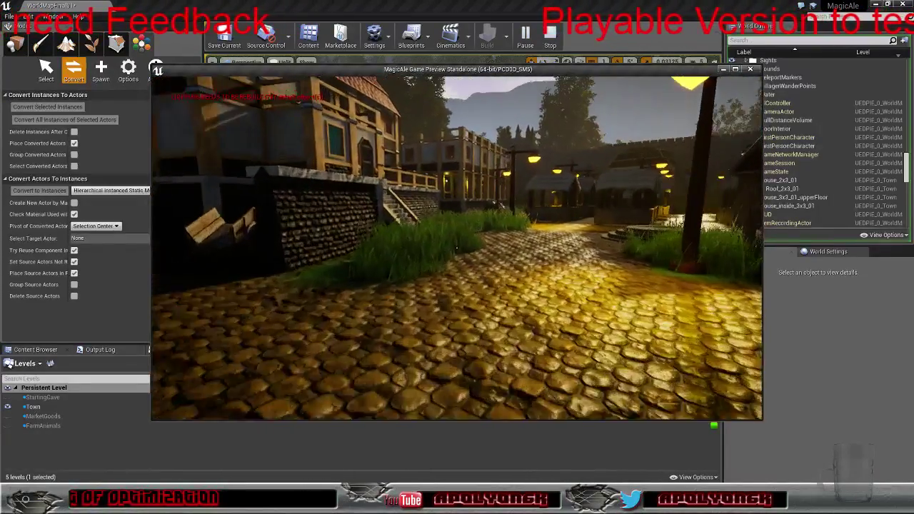
pyautogui.press('w')
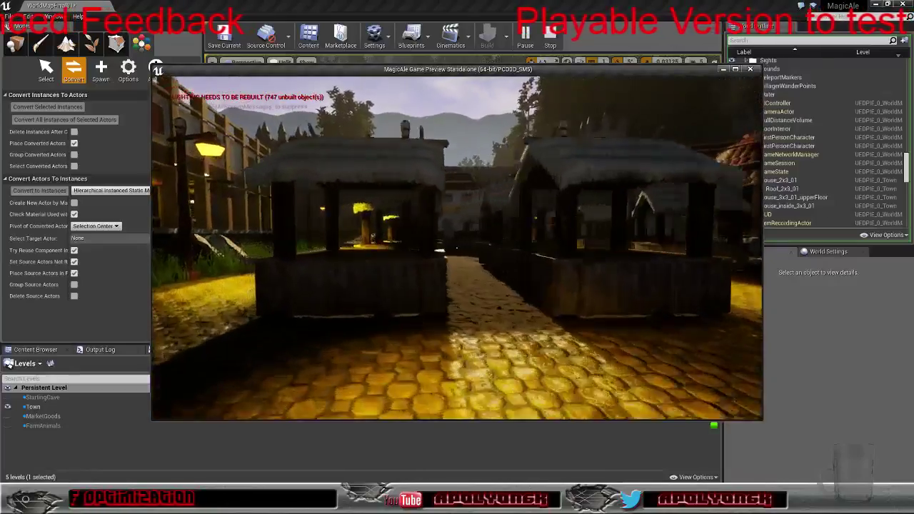
pyautogui.press('w')
pyautogui.press('w')
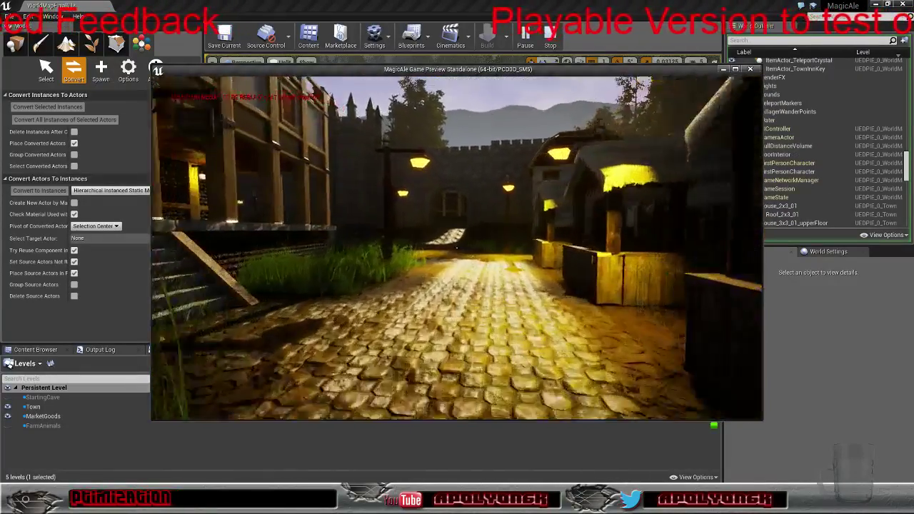
pyautogui.press('w')
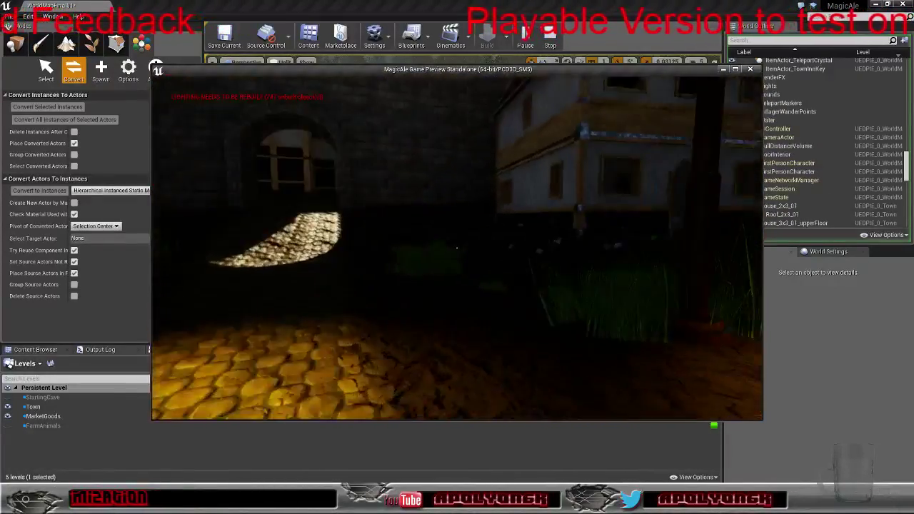
# Turn back from the wall and approach the market stalls again to check how their goods load
pyautogui.press('w')
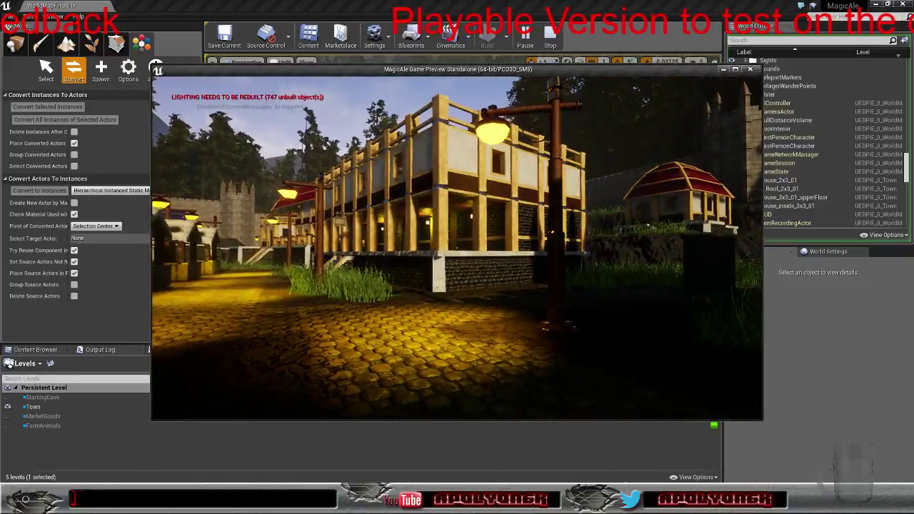
pyautogui.press('w')
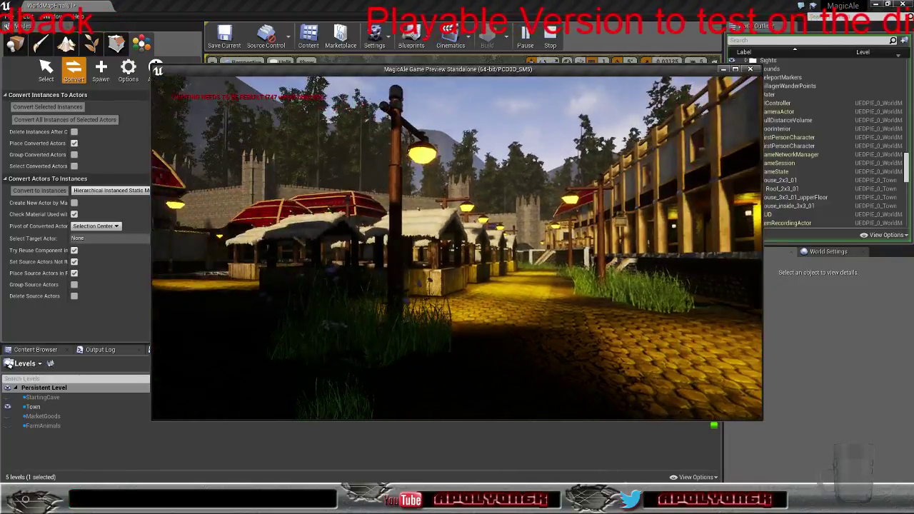
pyautogui.press('w')
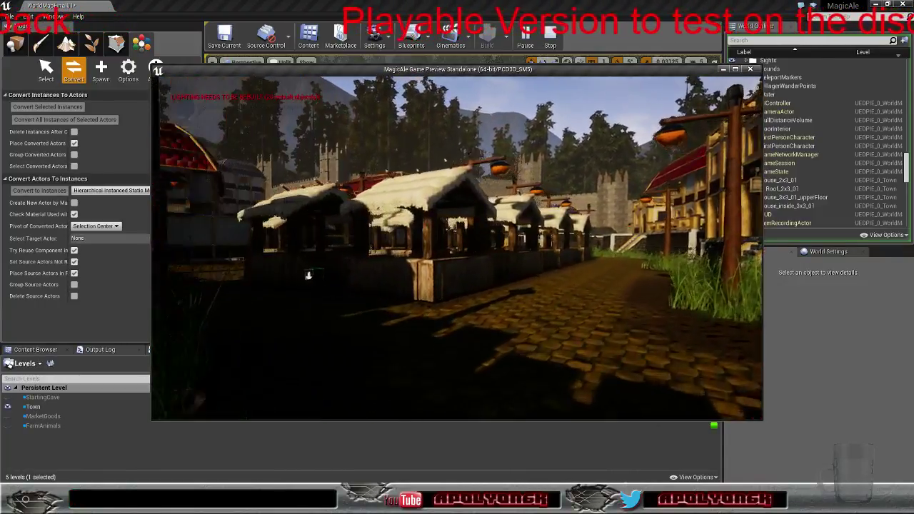
pyautogui.press('w')
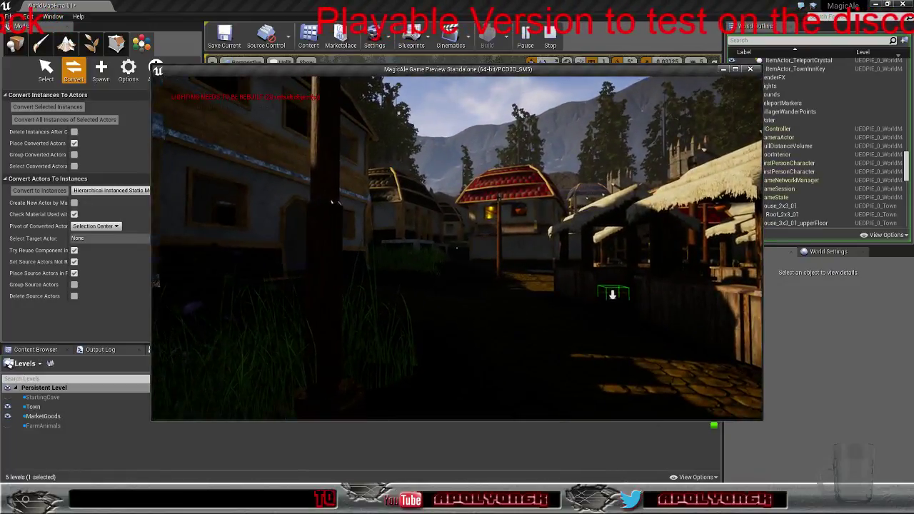
# Walk past the shaded houses beside the market and climb the stone steps into one of them
pyautogui.press('d')
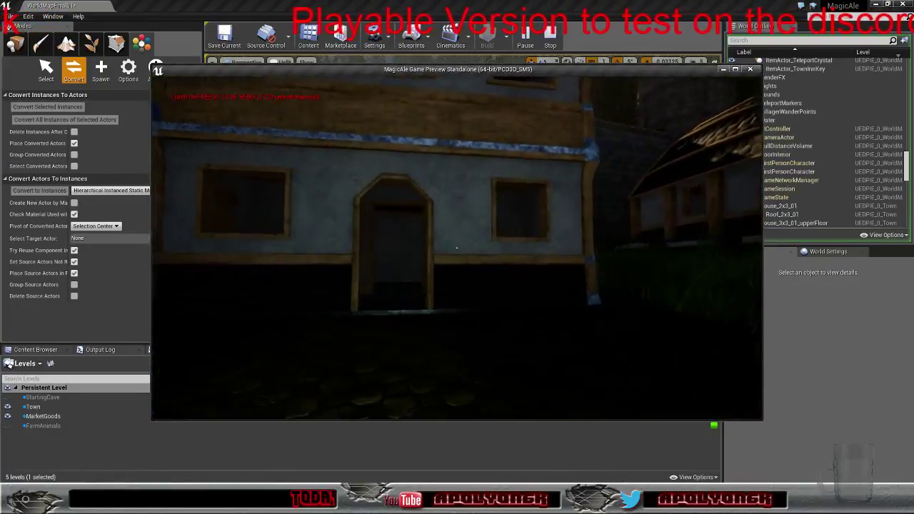
pyautogui.press('w')
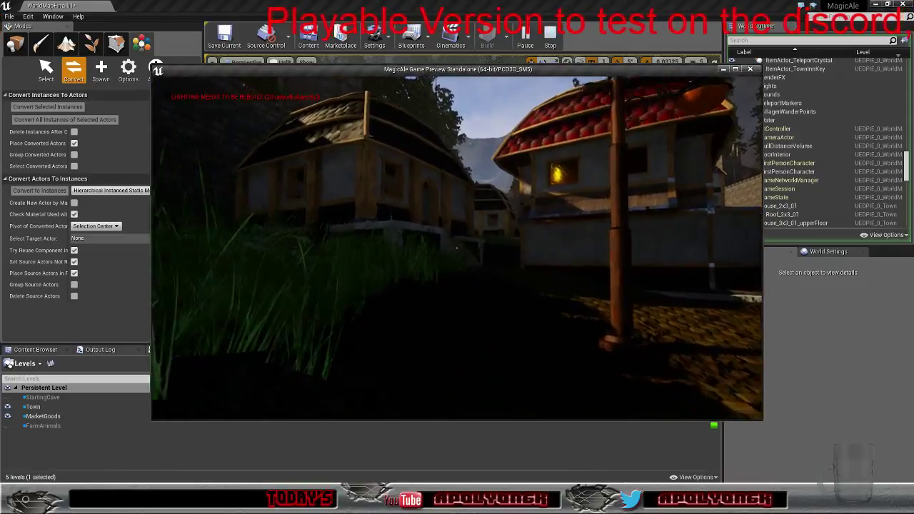
pyautogui.press('w')
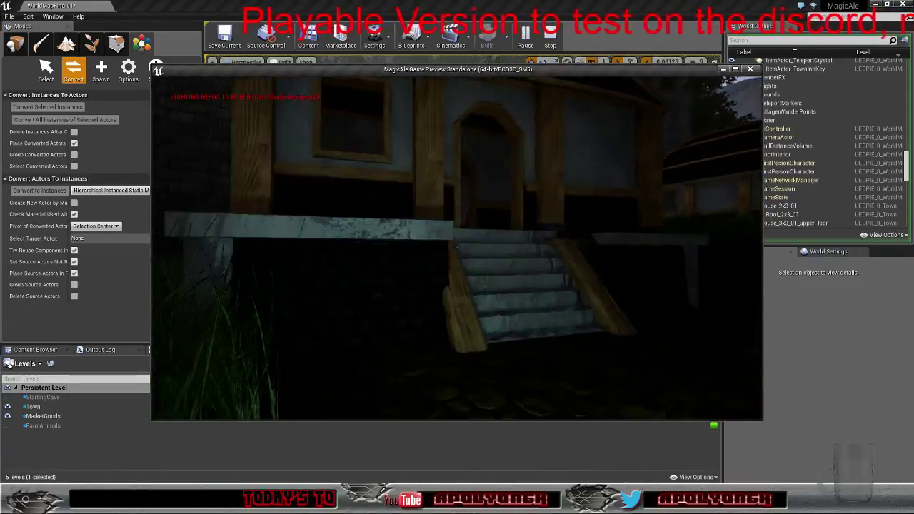
pyautogui.press('w')
pyautogui.press('w')
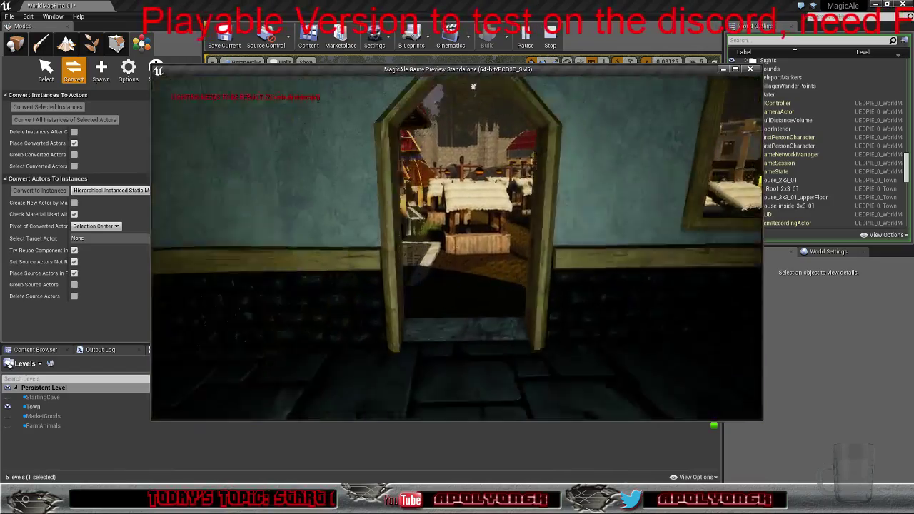
# Exit the house, cross the market and examine the raised houses near the town wall around the red-roofed one
pyautogui.press('w')
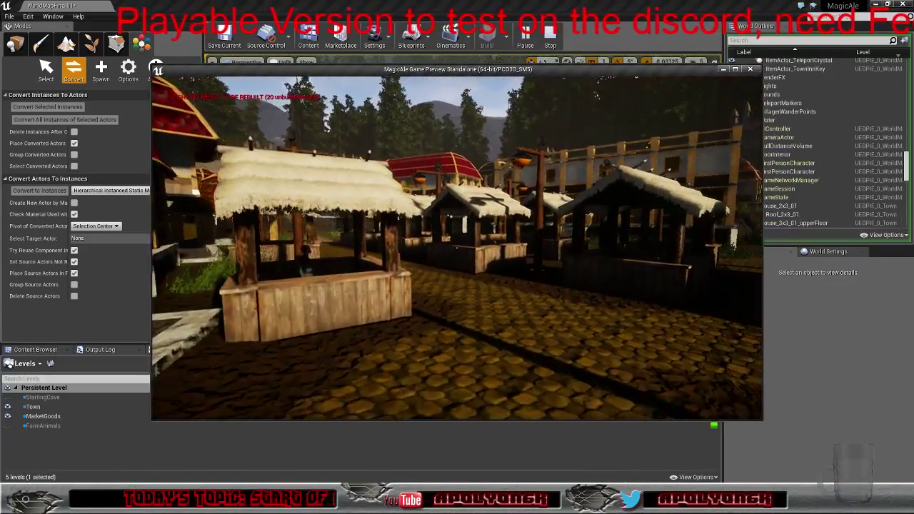
pyautogui.press('w')
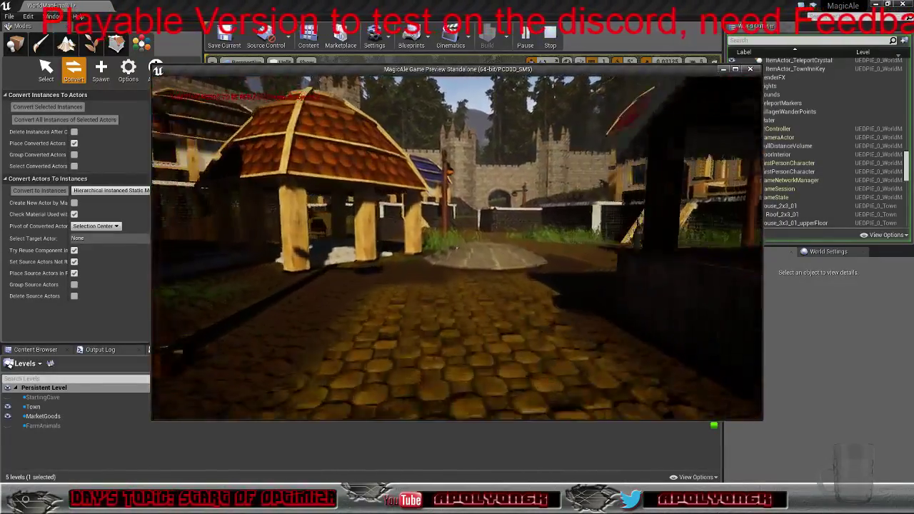
pyautogui.press('w')
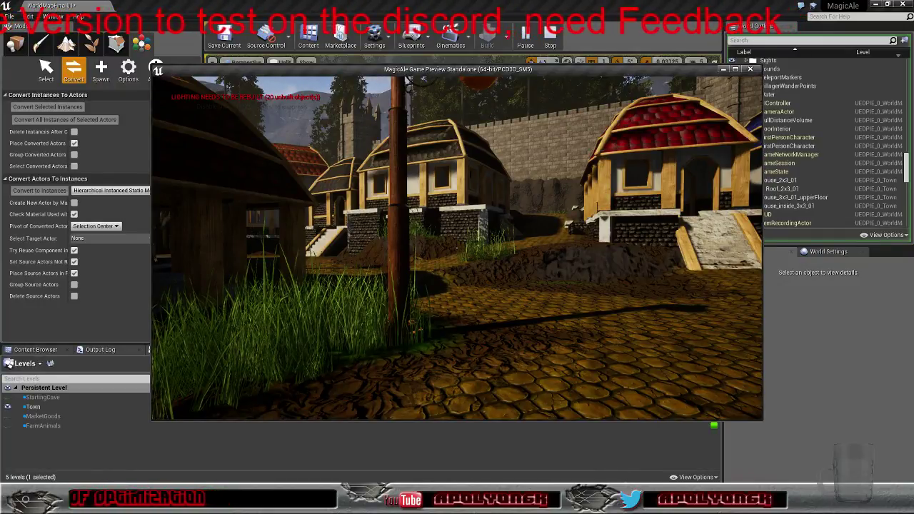
pyautogui.press('w')
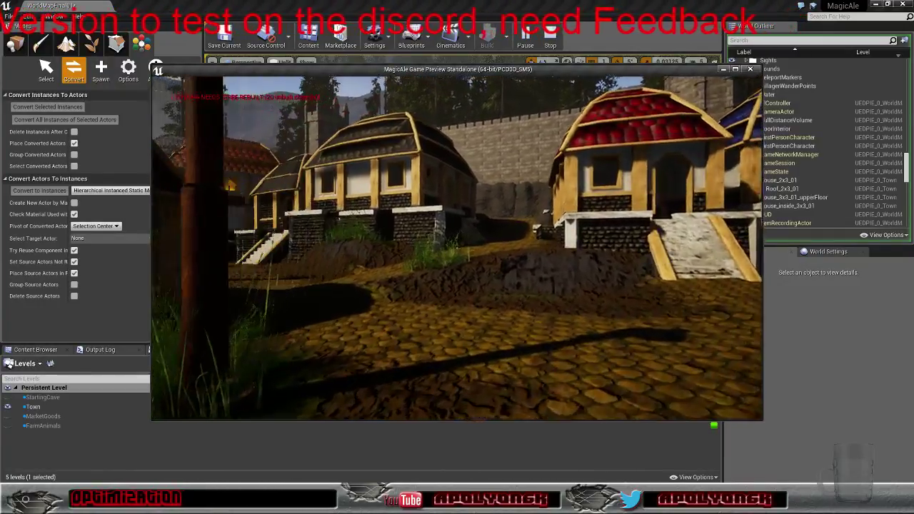
pyautogui.press('w')
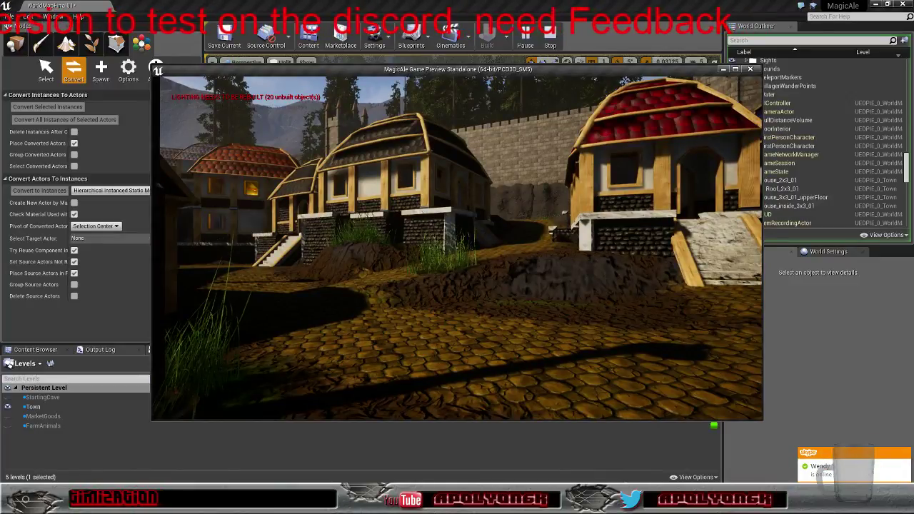
pyautogui.press('w')
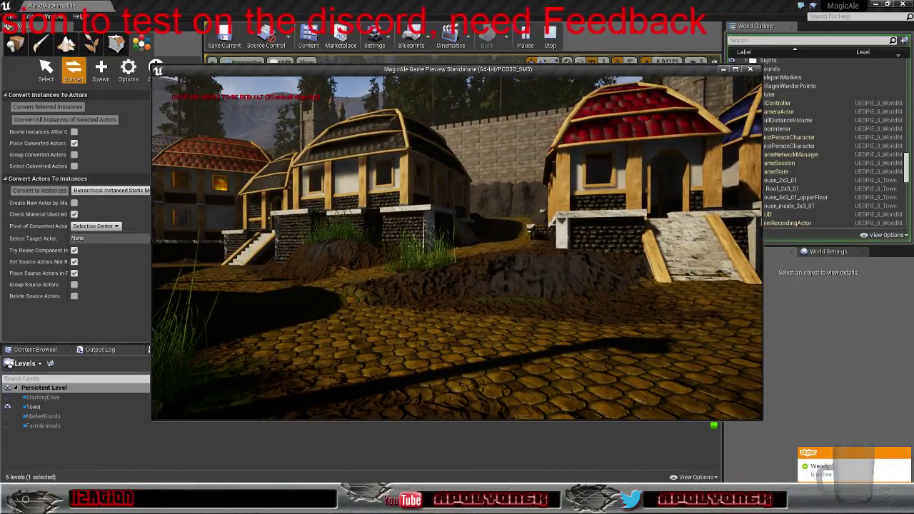
pyautogui.press('w')
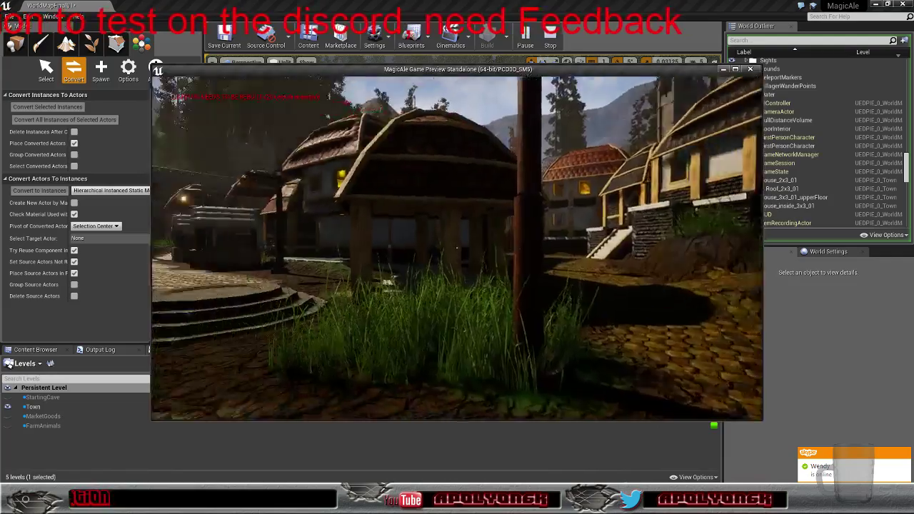
# Return to the market and inspect the stall counters along the lane between the two rows of stalls
pyautogui.press('w')
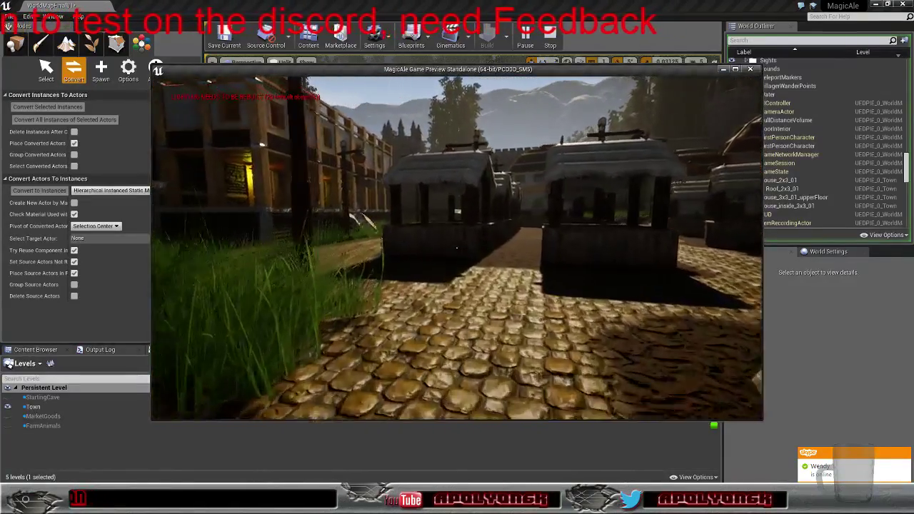
pyautogui.press('w')
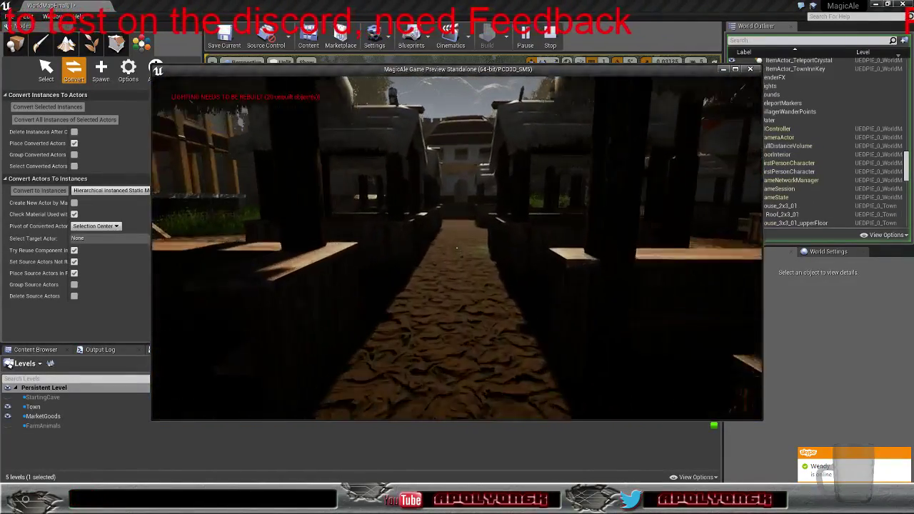
pyautogui.press('w')
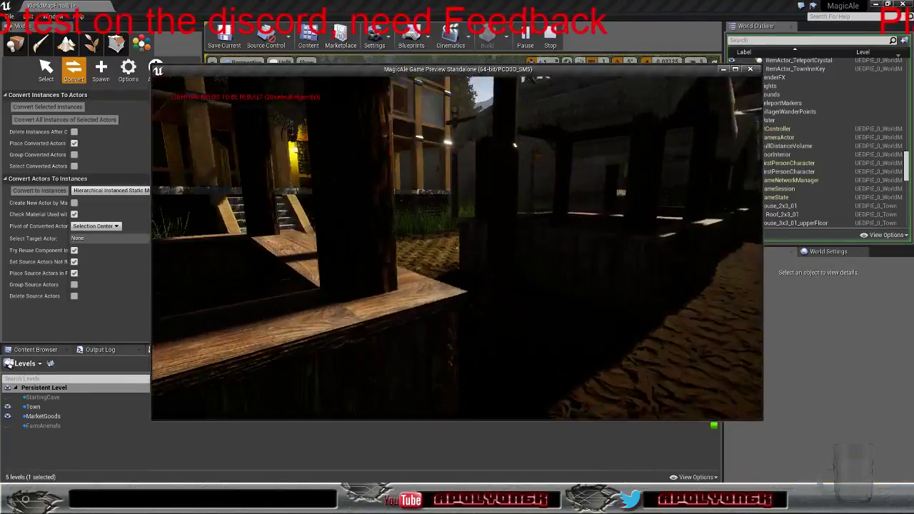
pyautogui.press('w')
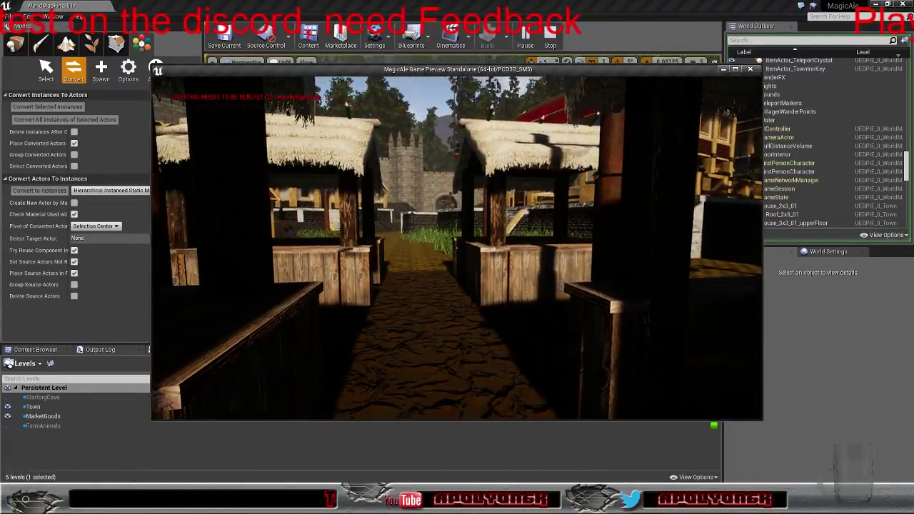
pyautogui.press('d')
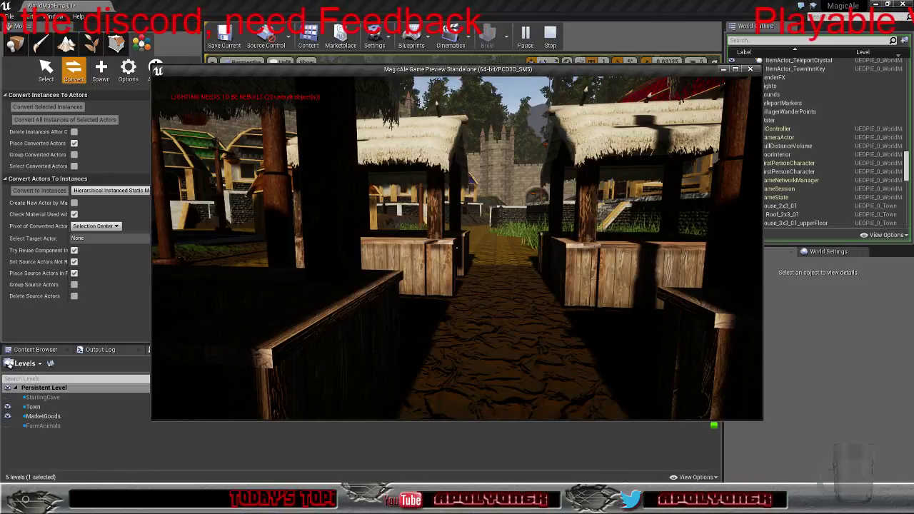
# Check the inside of a neighbouring stall, then follow the lane to the two-storey house at its end
pyautogui.press('w')
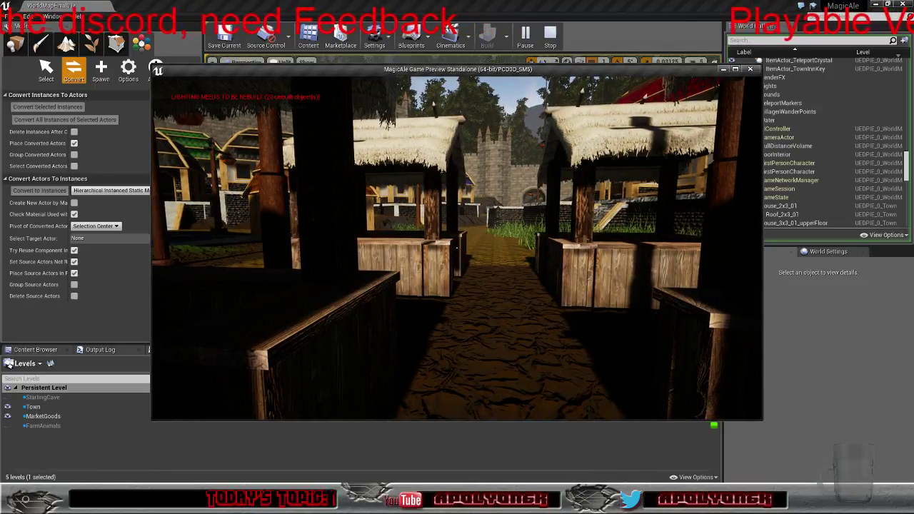
pyautogui.press('w')
pyautogui.press('w')
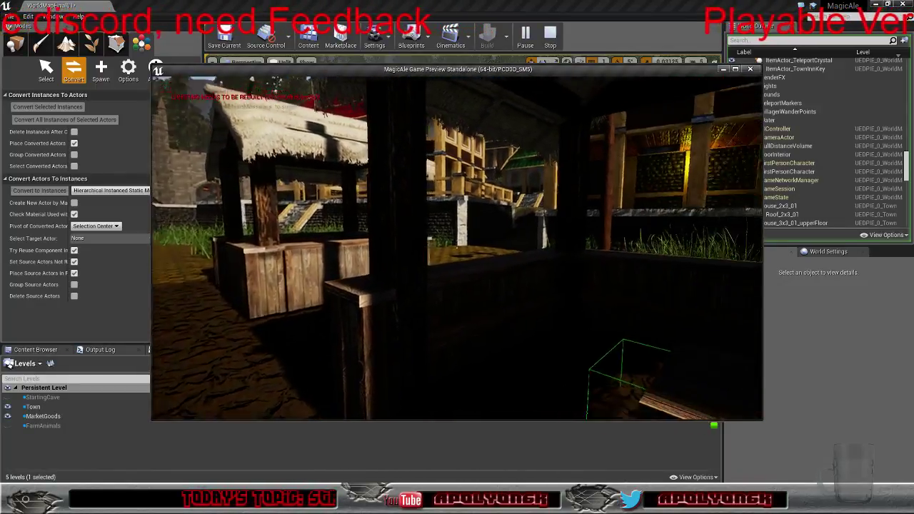
pyautogui.press('w')
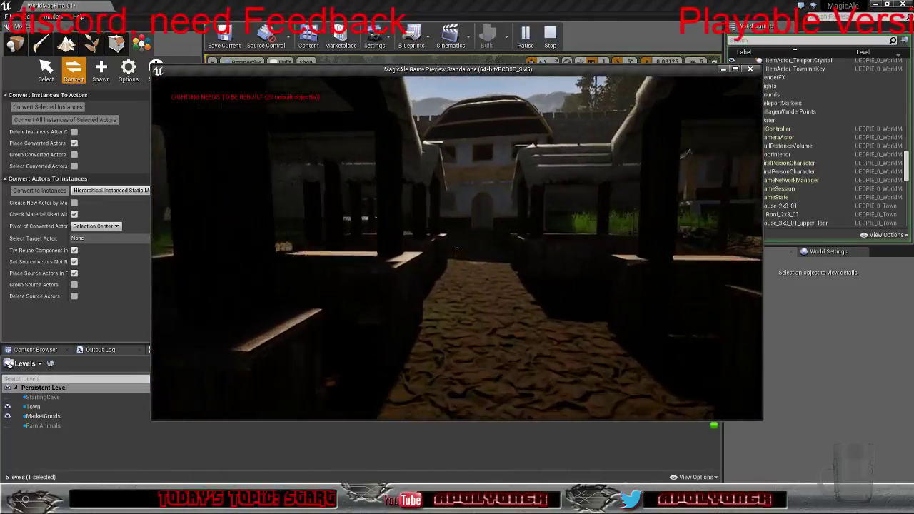
pyautogui.press('w')
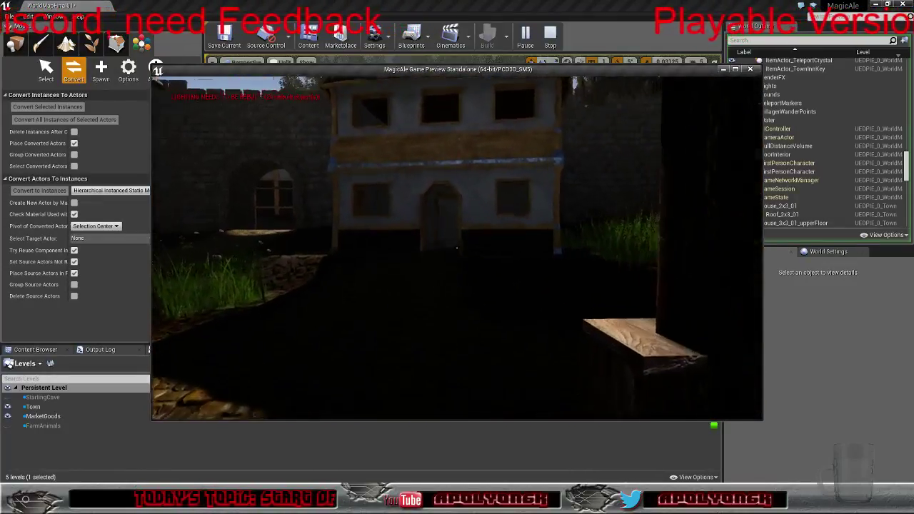
# Walk along the stalls to the entrance steps of the large timber-framed building with the hanging sign
pyautogui.press('w')
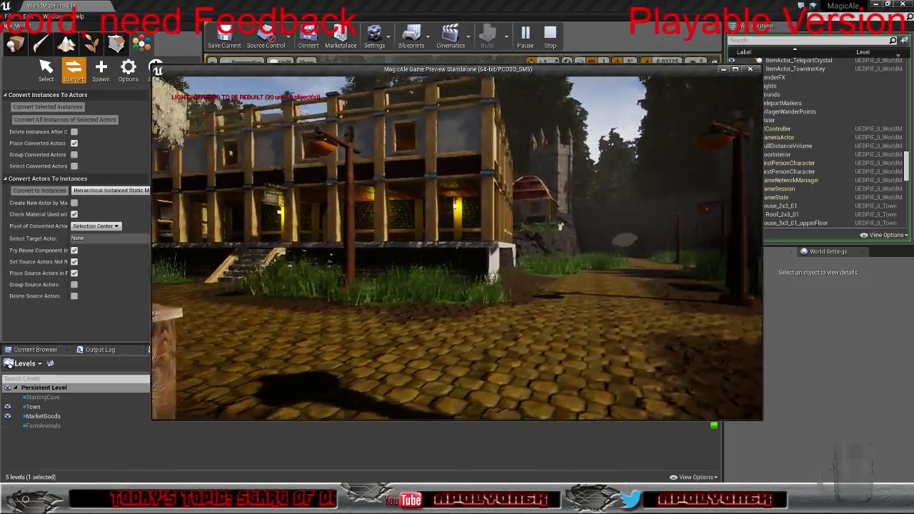
pyautogui.press('w')
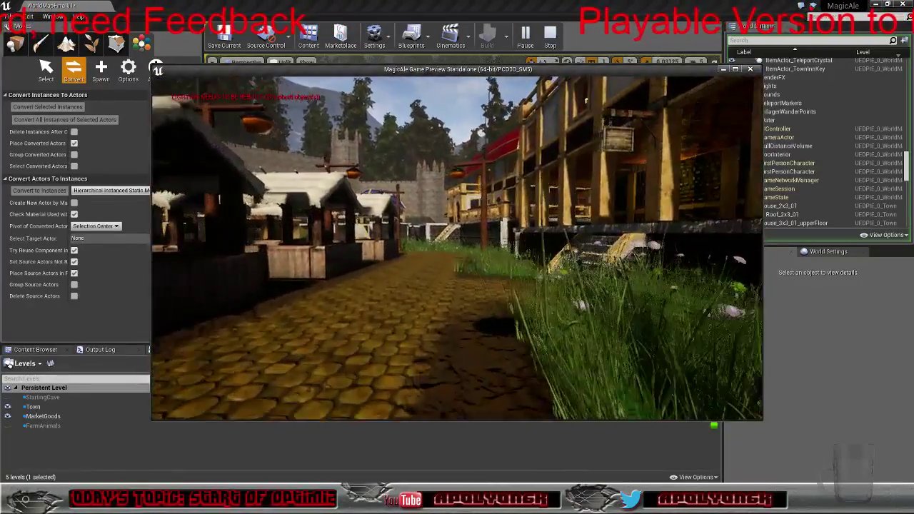
pyautogui.press('w')
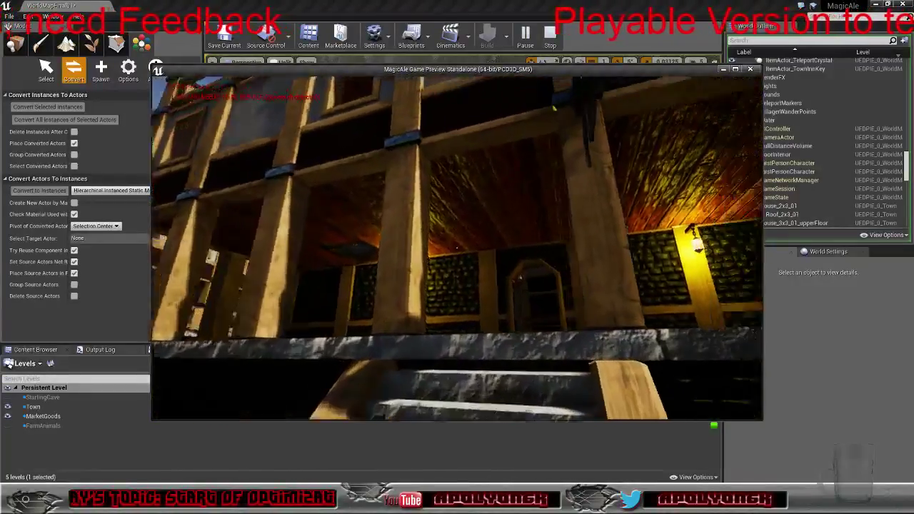
# Approach the sign hanging on the timber-framed building, read its text and close the message
pyautogui.press('w')
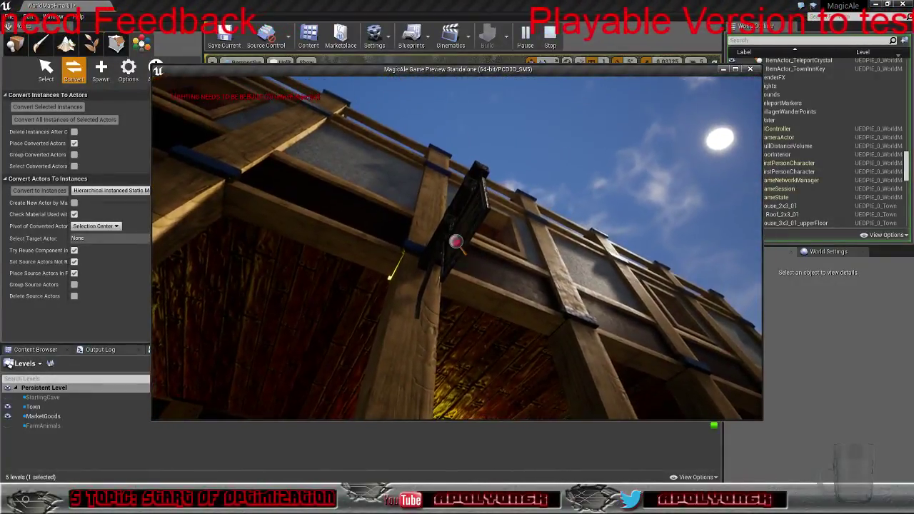
pyautogui.press('e')
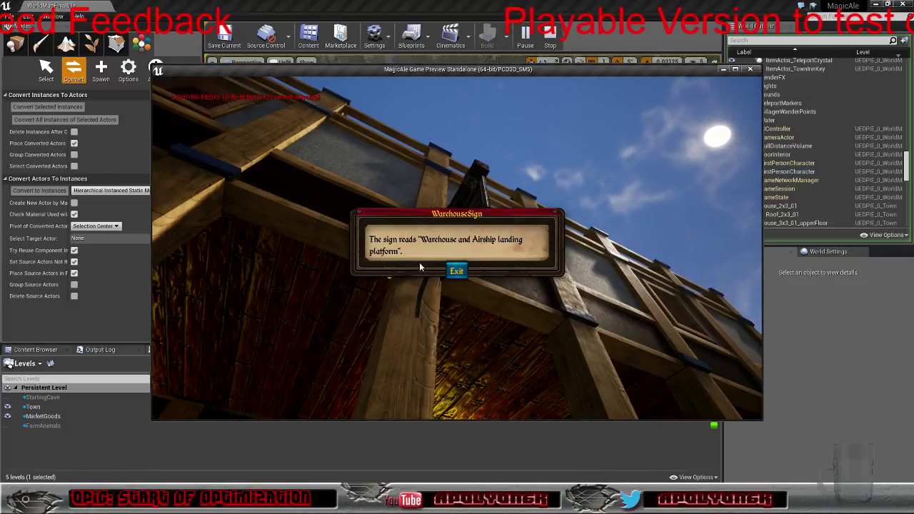
pyautogui.click(457, 272)
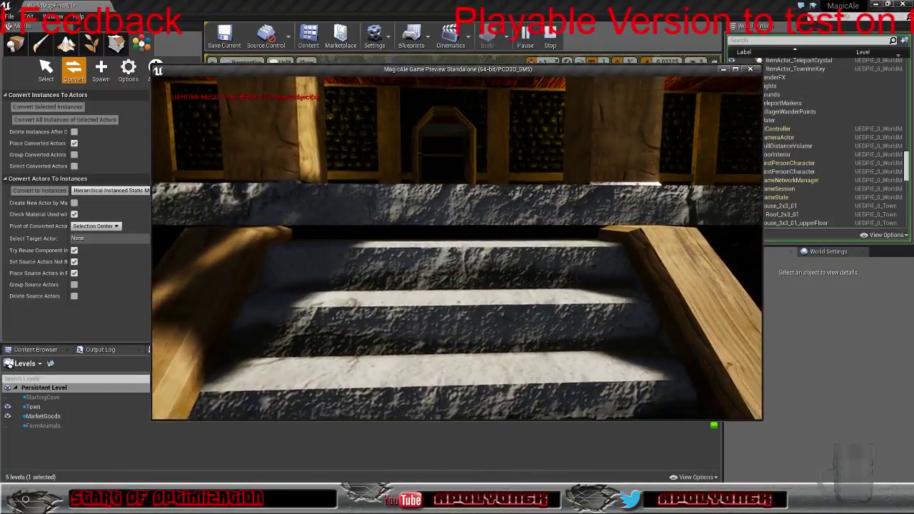
# Try to climb the warehouse's entrance steps onto the porch from the front and side, then end the playtest
pyautogui.press('space')
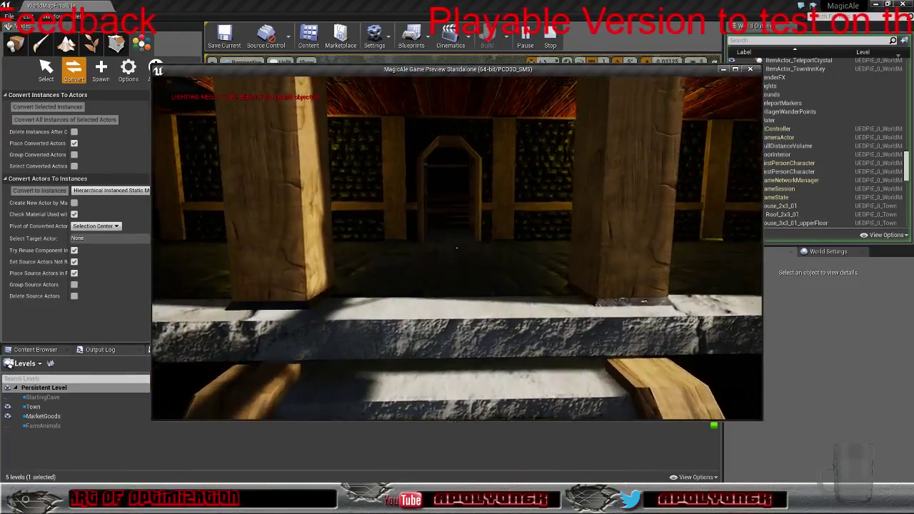
pyautogui.press('s')
pyautogui.press('d')
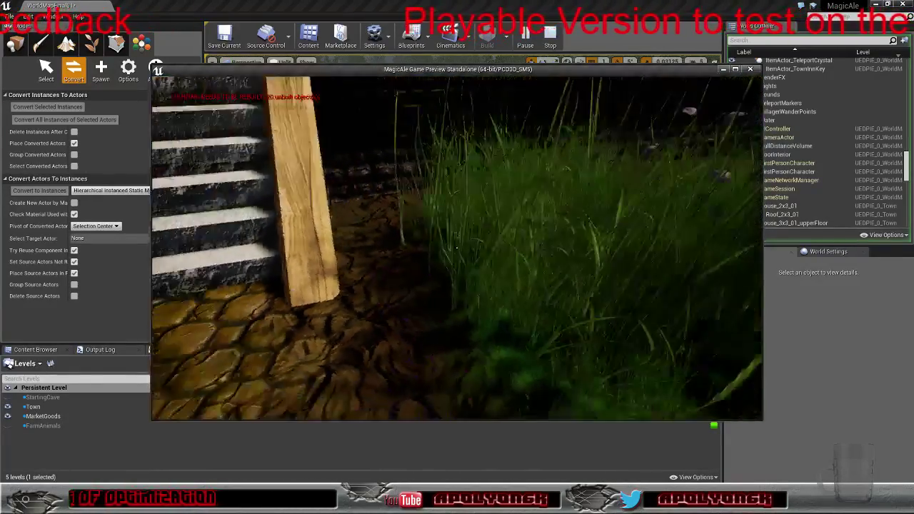
pyautogui.press('w')
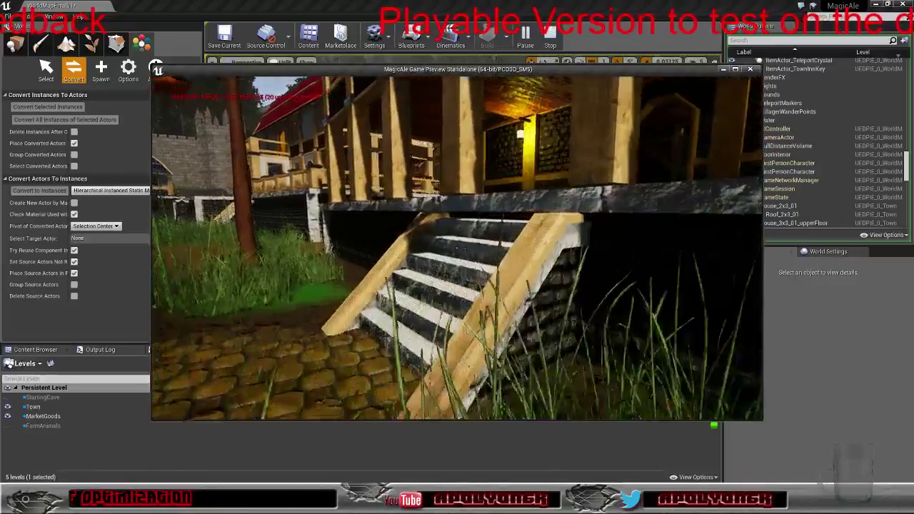
pyautogui.press('space')
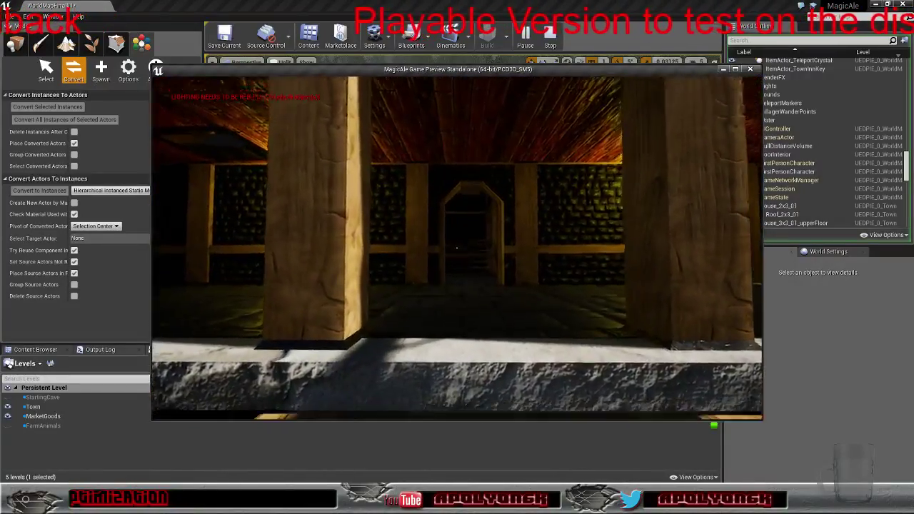
pyautogui.press('s')
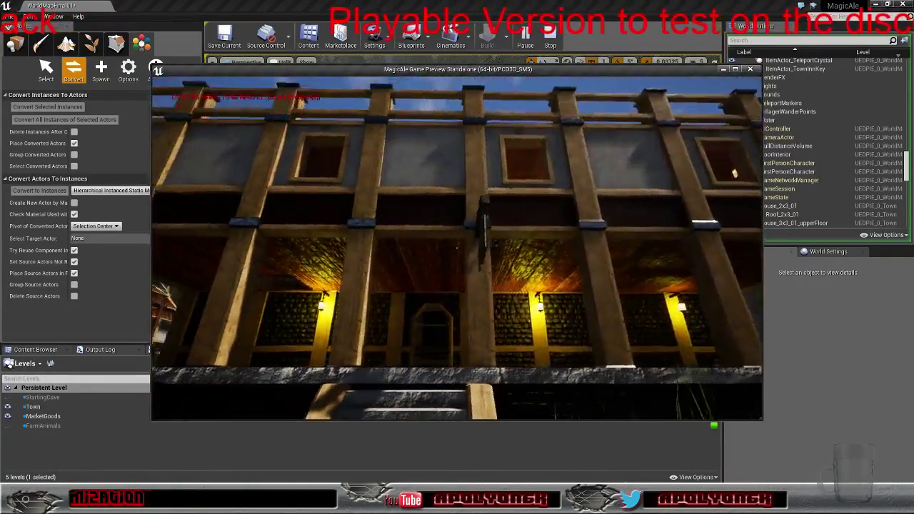
pyautogui.press('Escape')
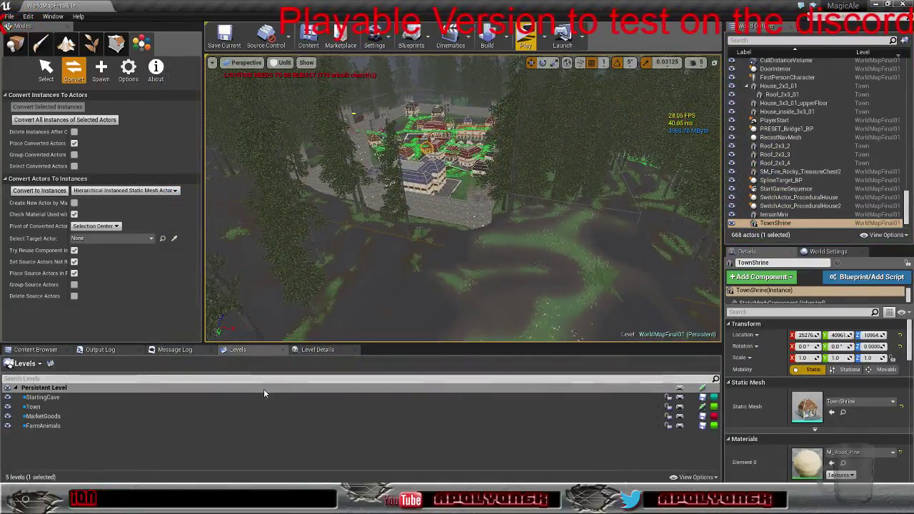
# Open the WareHouse static mesh from the Houses folder for editing and bring its whole front into view
pyautogui.click(32, 350)
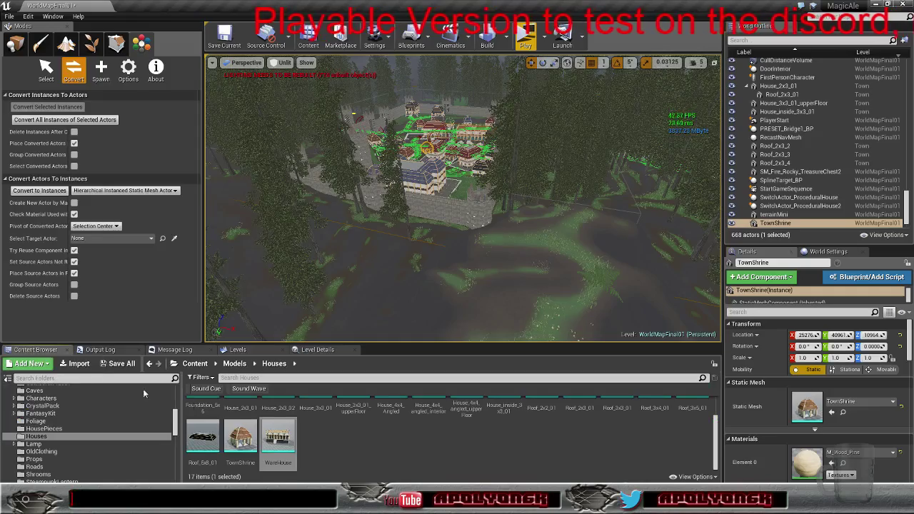
pyautogui.doubleClick(278, 440)
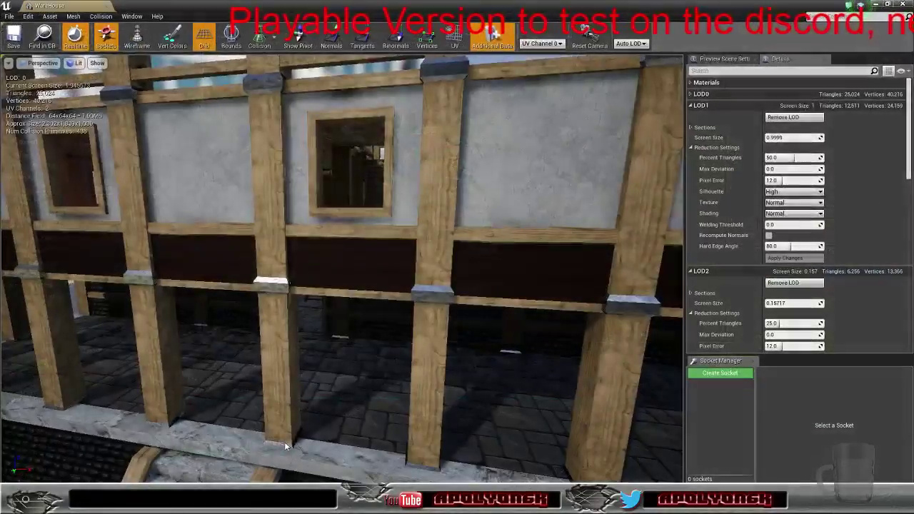
pyautogui.moveTo(342, 268); pyautogui.dragTo(293, 318, button='right')
pyautogui.moveTo(215, 214); pyautogui.dragTo(316, 180)
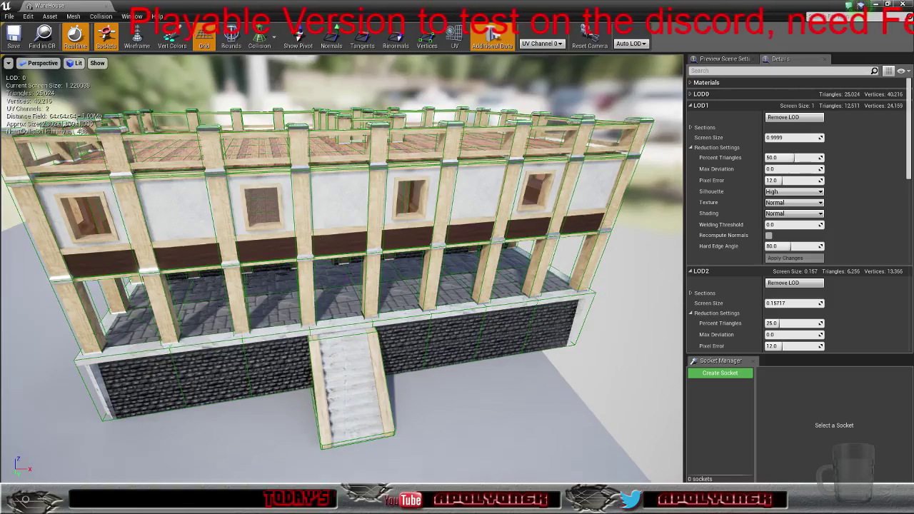
# Delete the simplified collision shape covering the warehouse's entrance stairs
pyautogui.moveTo(343, 268); pyautogui.dragTo(390, 322, button='right')
pyautogui.moveTo(343, 268); pyautogui.dragTo(511, 282, button='right')
pyautogui.moveTo(343, 268); pyautogui.dragTo(257, 330, button='right')
pyautogui.moveTo(294, 289); pyautogui.dragTo(283, 273, button='right')
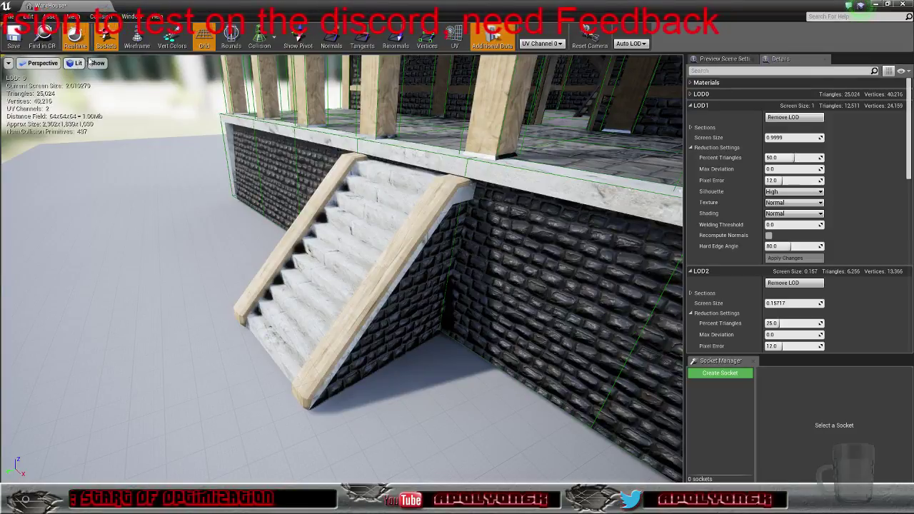
# Try to cover the entrance stairs with a box simplified collision moved out in front of the warehouse
pyautogui.moveTo(97, 15)
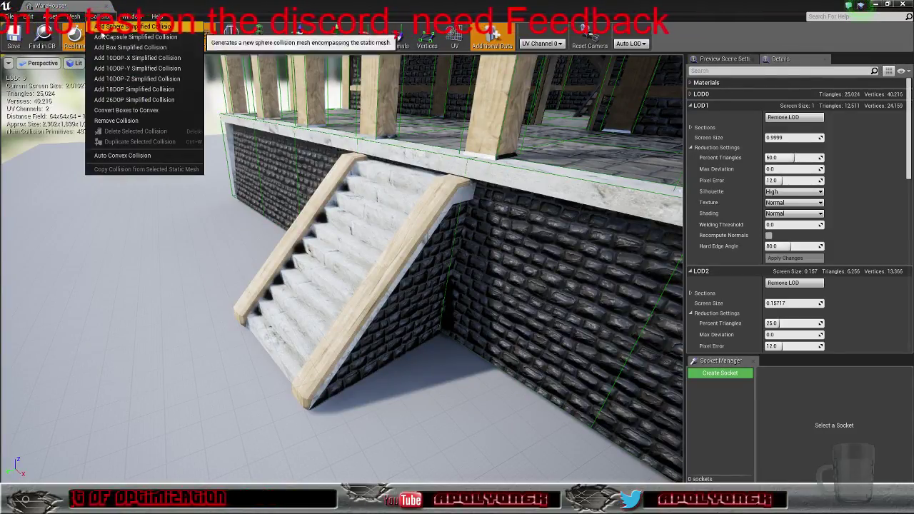
pyautogui.click(115, 47)
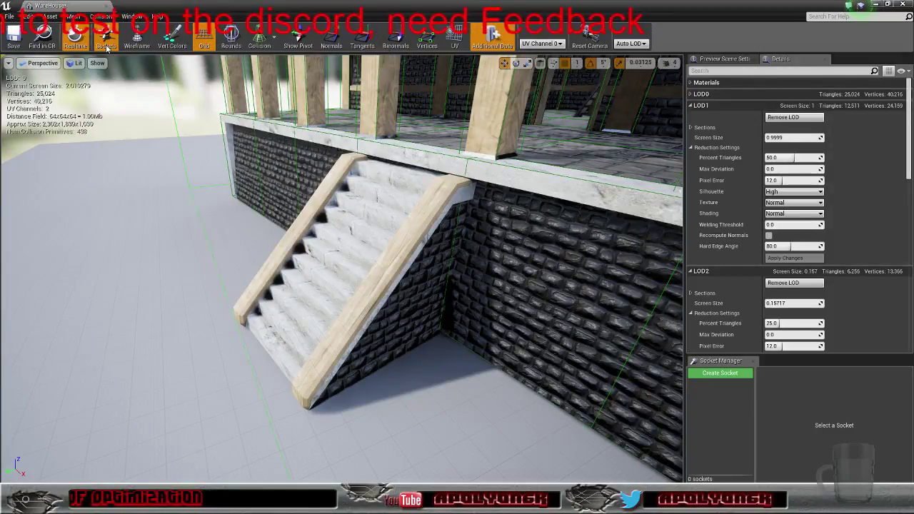
pyautogui.moveTo(284, 267); pyautogui.dragTo(354, 270, button='right')
pyautogui.moveTo(486, 282); pyautogui.dragTo(472, 275)
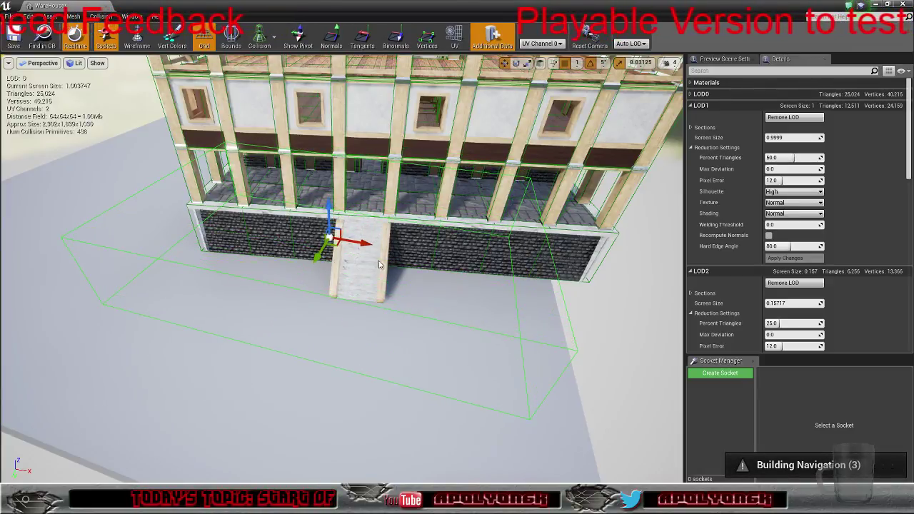
pyautogui.moveTo(380, 264); pyautogui.dragTo(509, 250, button='right')
pyautogui.moveTo(92, 247); pyautogui.dragTo(22, 253)
pyautogui.moveTo(343, 268); pyautogui.dragTo(313, 247, button='right')
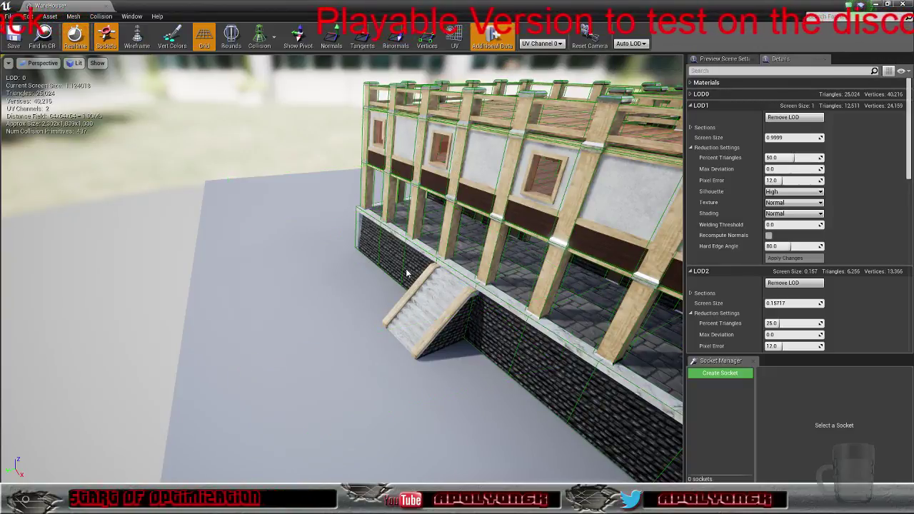
# Collapse the LOD1 to LOD3 settings and set the warehouse mesh's collision complexity to Use Complex Collision As Simple
pyautogui.moveTo(422, 312); pyautogui.dragTo(504, 286, button='right')
pyautogui.moveTo(428, 307); pyautogui.dragTo(390, 304)
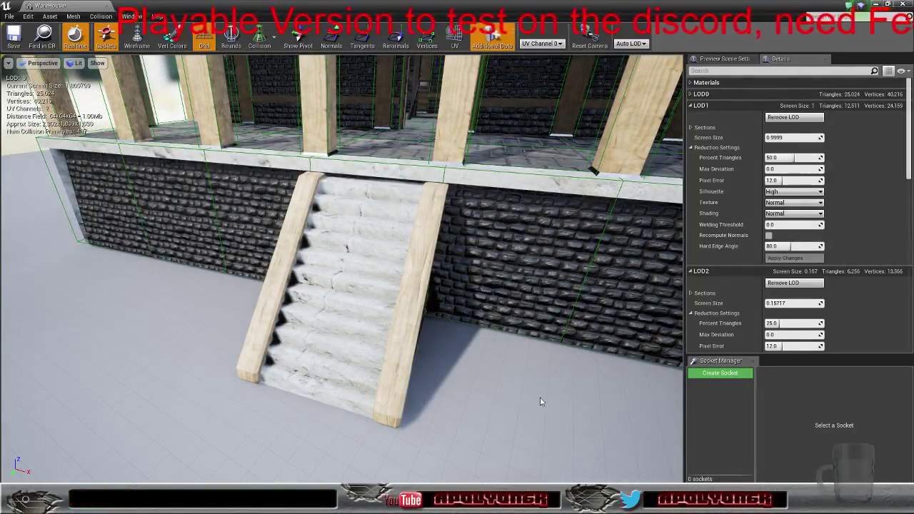
pyautogui.click(692, 106)
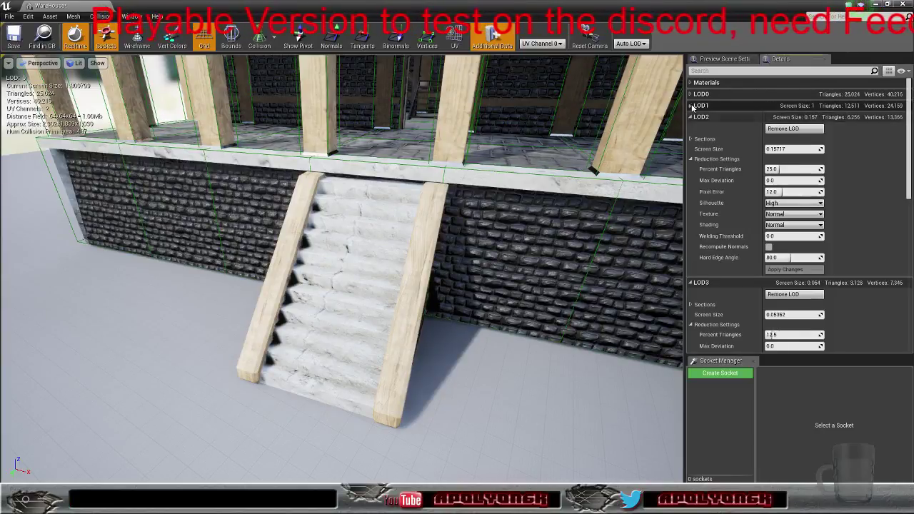
pyautogui.click(692, 117)
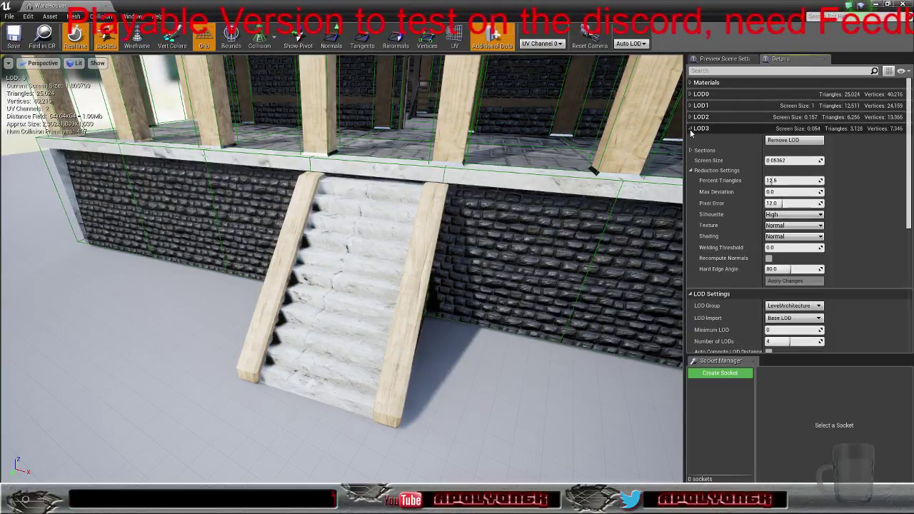
pyautogui.click(692, 129)
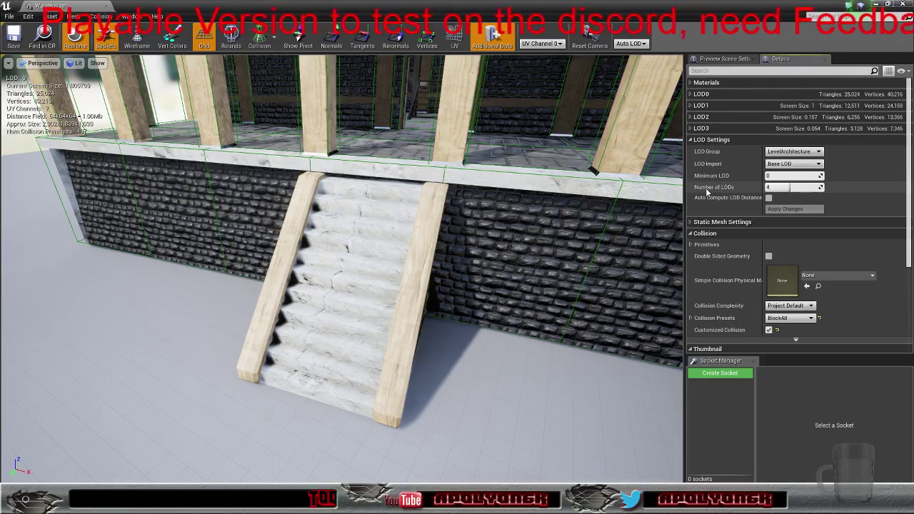
pyautogui.moveTo(525, 219); pyautogui.dragTo(530, 195, button='right')
pyautogui.moveTo(514, 236)
pyautogui.mouseDown()
pyautogui.moveTo(485, 232)
pyautogui.moveTo(529, 228)
pyautogui.moveTo(512, 224)
pyautogui.mouseUp()
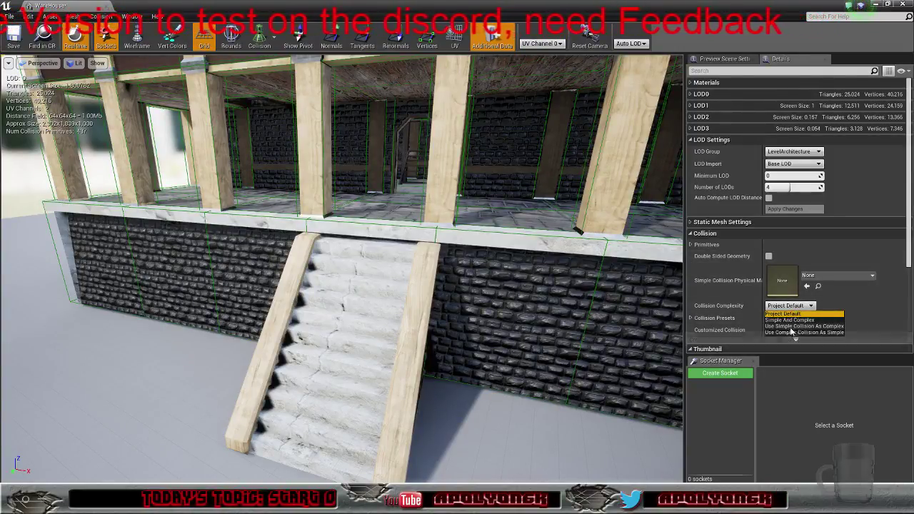
pyautogui.click(791, 333)
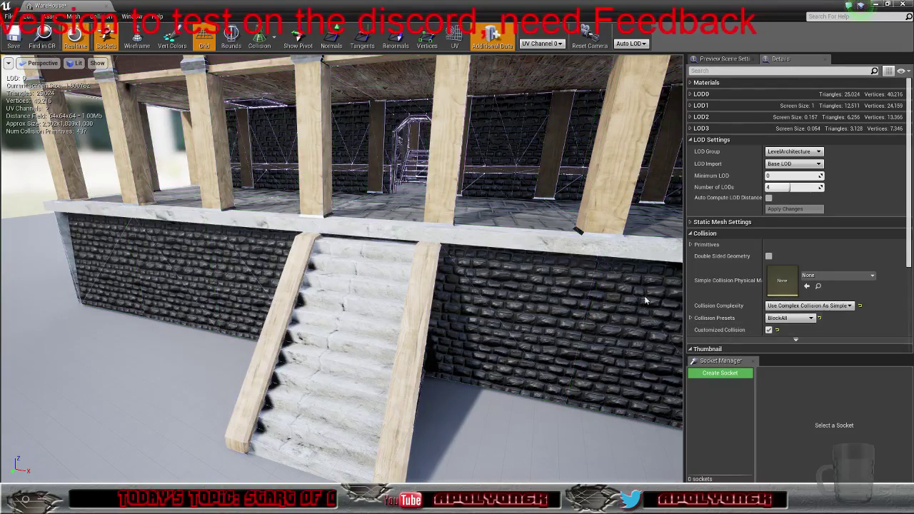
# Examine the complex collision wireframe around and beneath the entrance stairs, then return to the level editor
pyautogui.moveTo(645, 300); pyautogui.dragTo(593, 319, button='right')
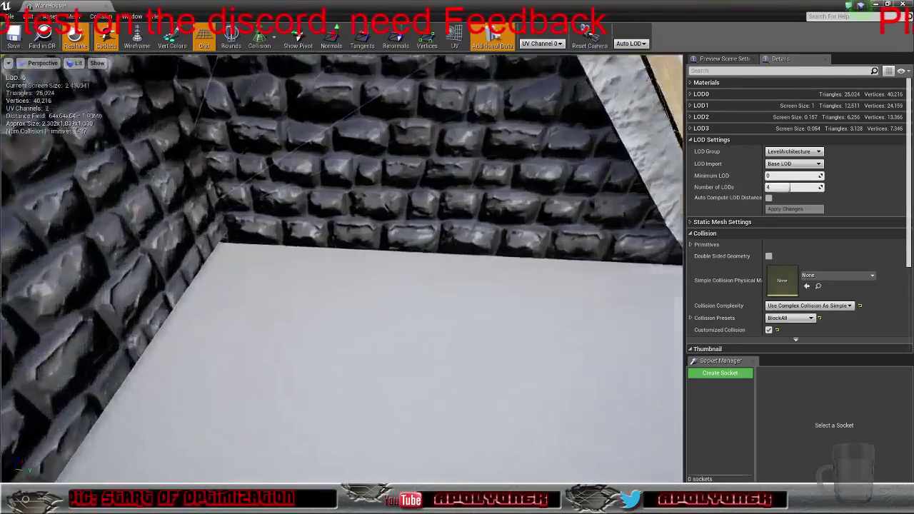
pyautogui.moveTo(343, 269); pyautogui.dragTo(360, 281, button='right')
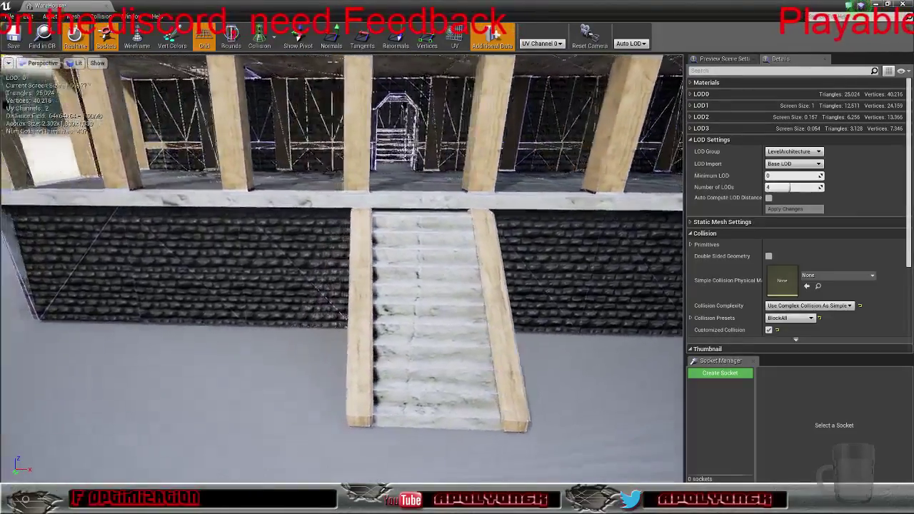
pyautogui.moveTo(637, 251); pyautogui.dragTo(637, 258)
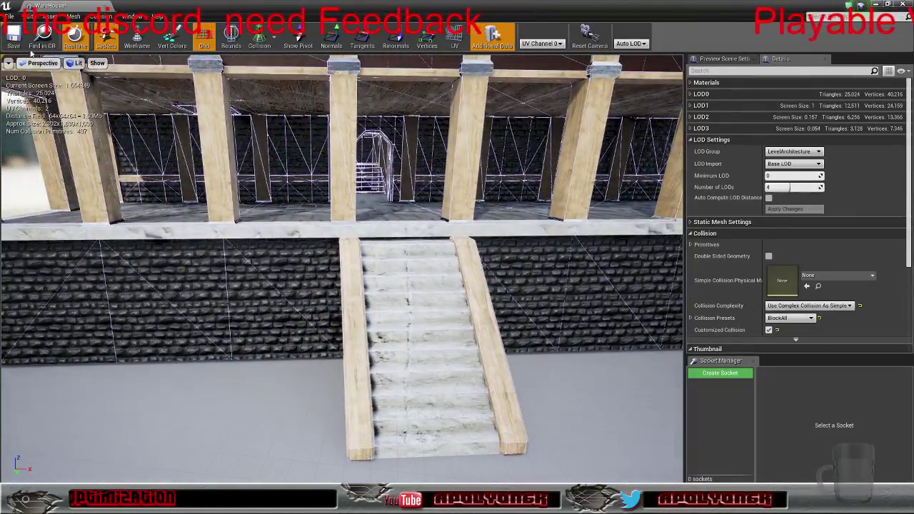
pyautogui.click(879, 4)
# Playtest the warehouse's entrance stairs by walking up them, across the porch and through the doorway to the inner staircase
pyautogui.moveTo(595, 166); pyautogui.dragTo(594, 143, button='right')
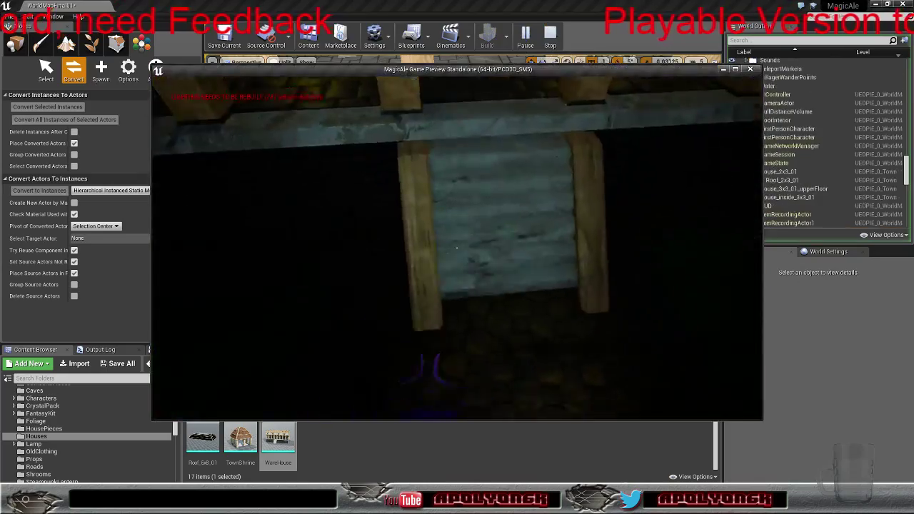
pyautogui.press('w')
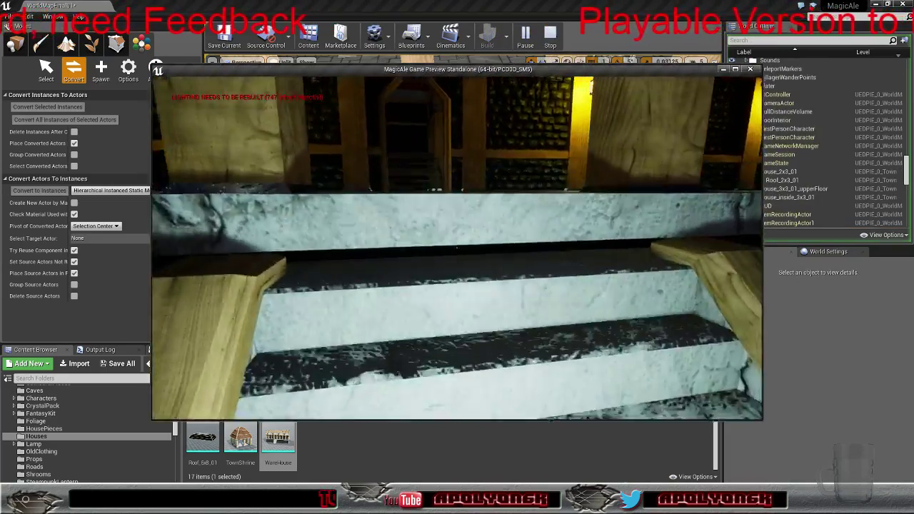
pyautogui.press('w')
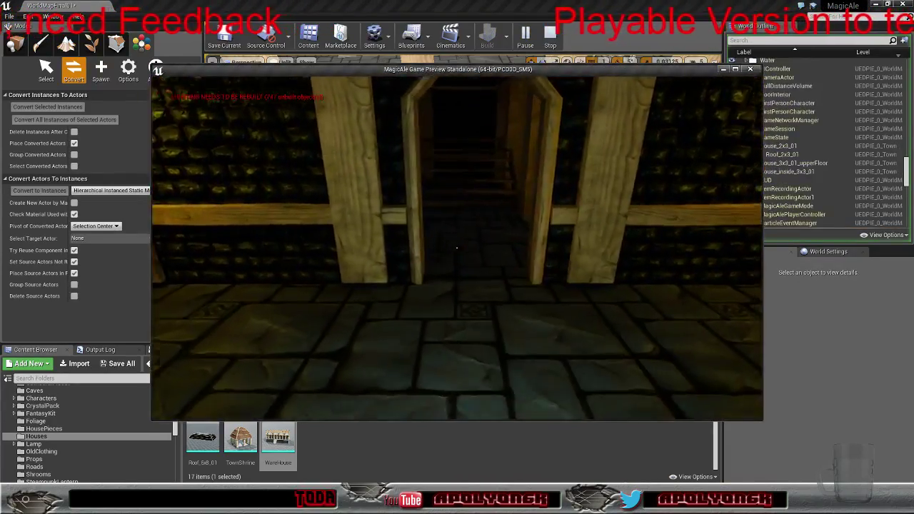
pyautogui.press('w')
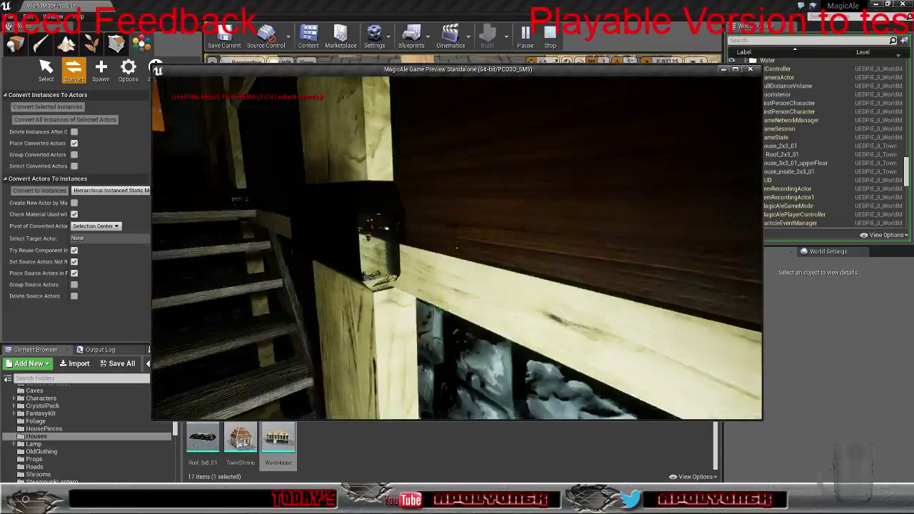
# Cross the warehouse's upper floor, climb to the roof terrace and walk along its railing
pyautogui.press('w')
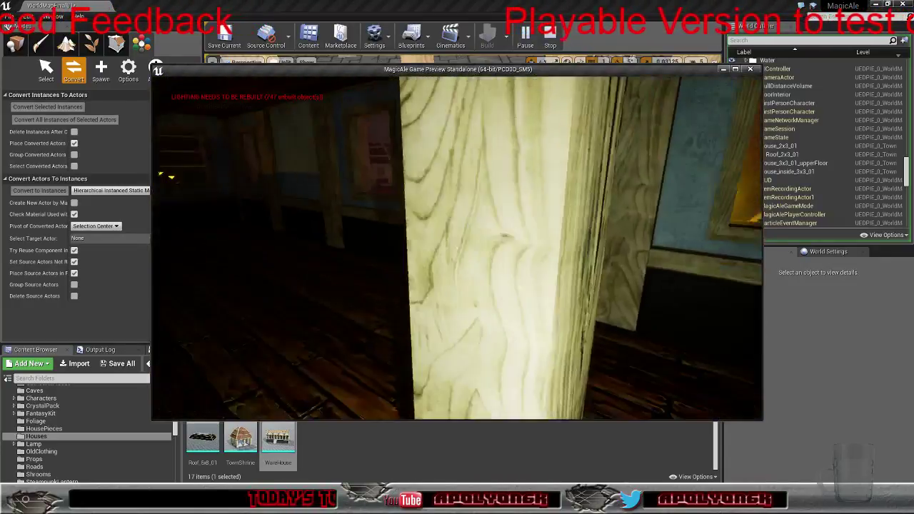
pyautogui.press('w')
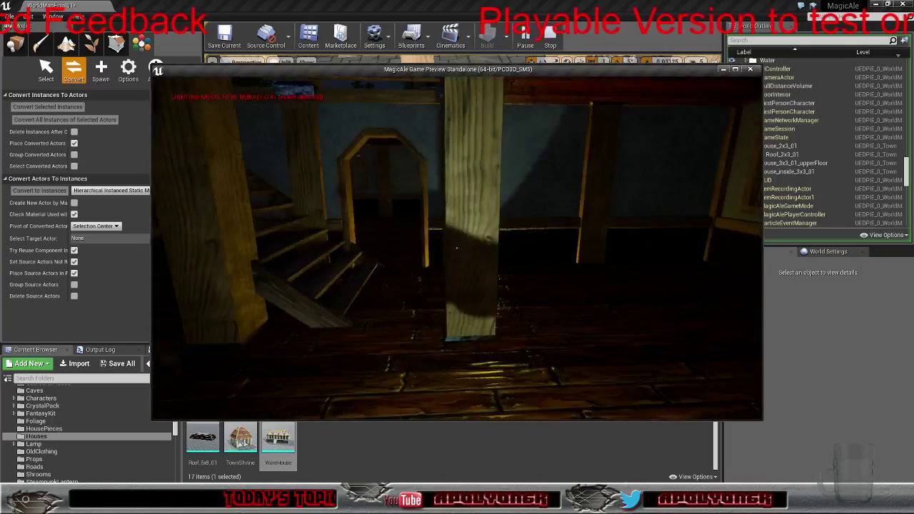
pyautogui.press('w')
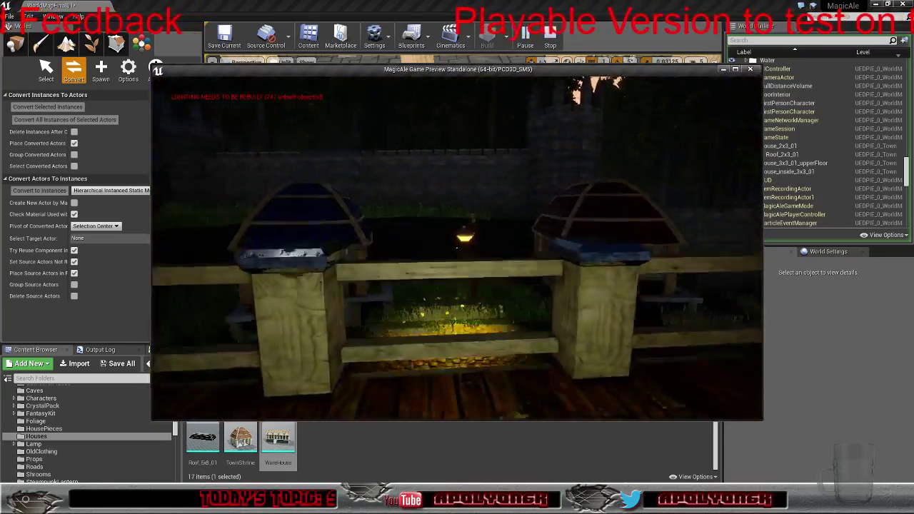
pyautogui.press('w')
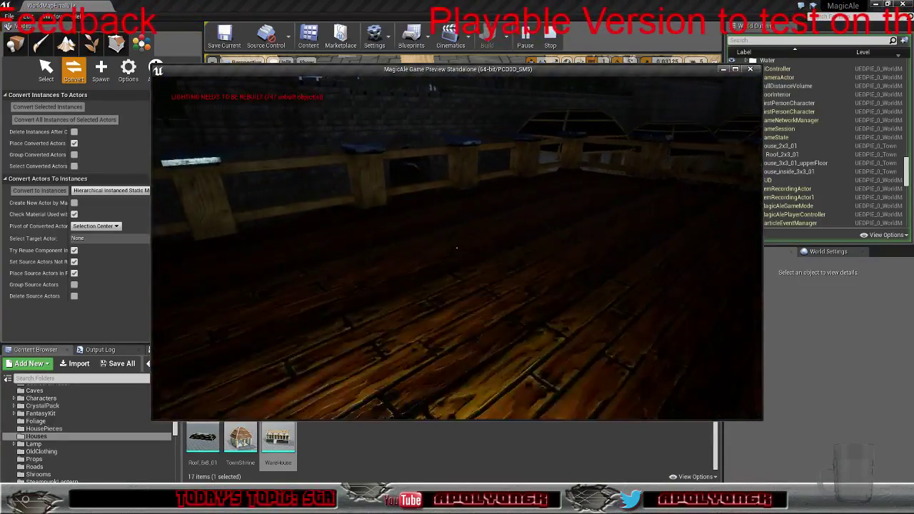
pyautogui.press('w')
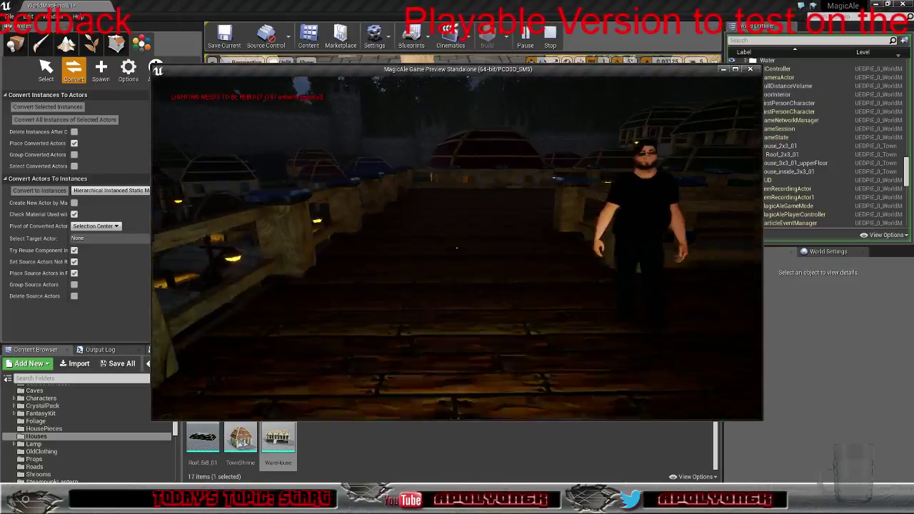
# Cross the warehouse roof terrace and jump over the railing towards the market stalls below
pyautogui.press('w')
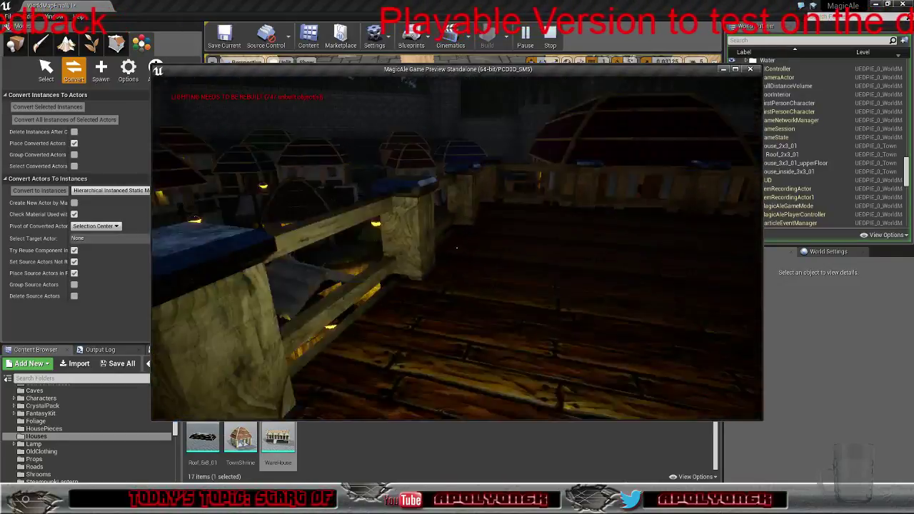
pyautogui.press('space')
pyautogui.press('w')
pyautogui.press('space')
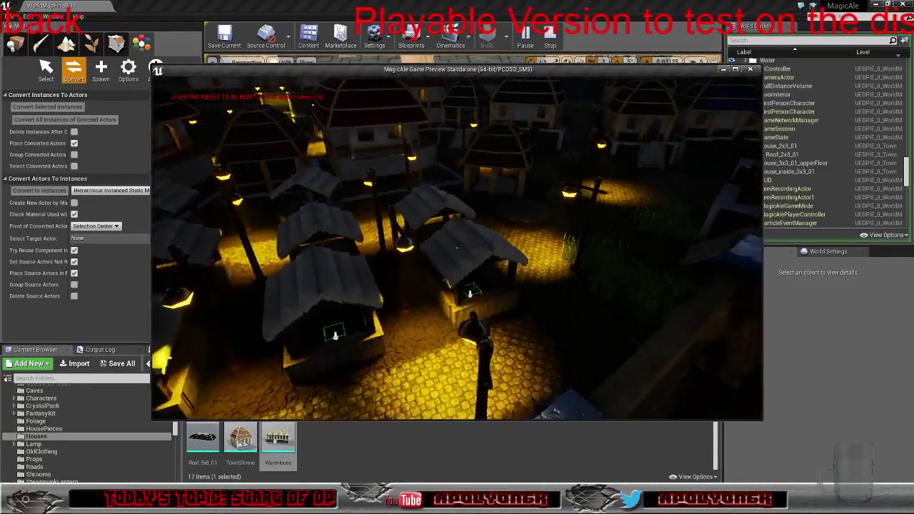
# Walk past the market stalls and along the cobbled path into the house where the villager in red stands
pyautogui.press('w')
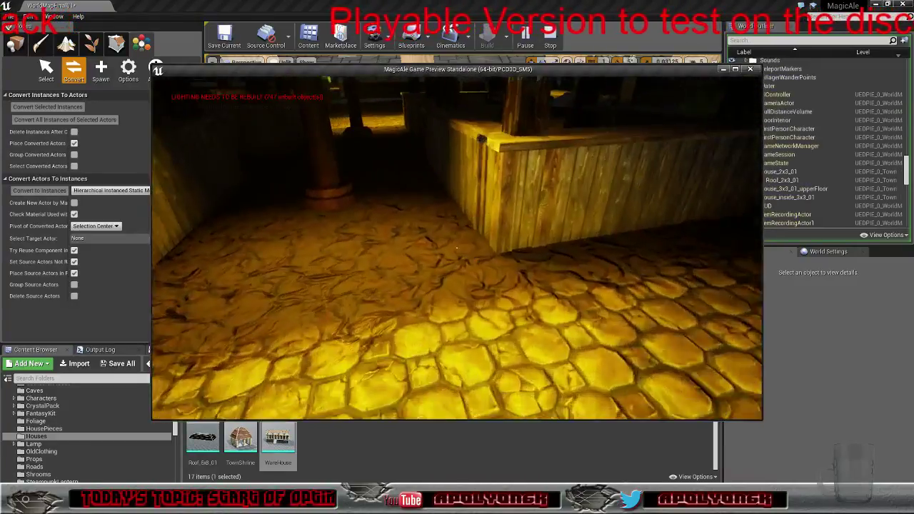
pyautogui.press('w')
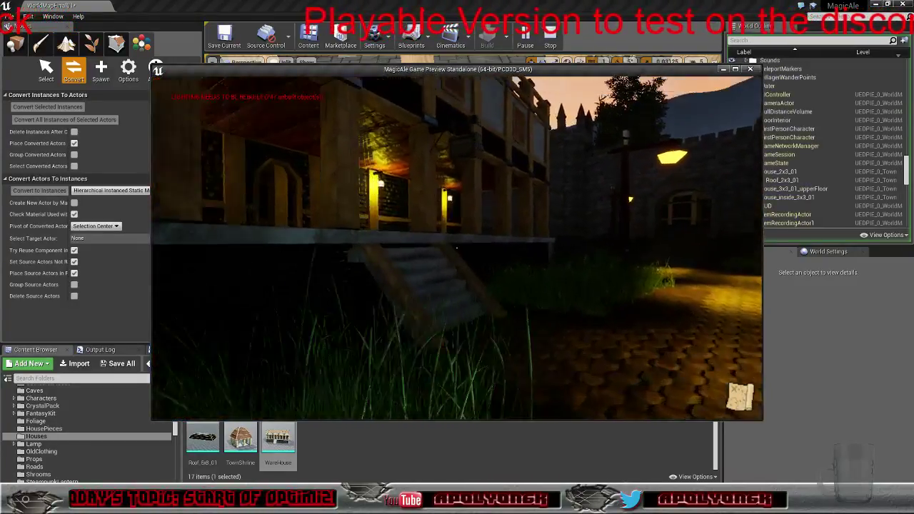
pyautogui.press('w')
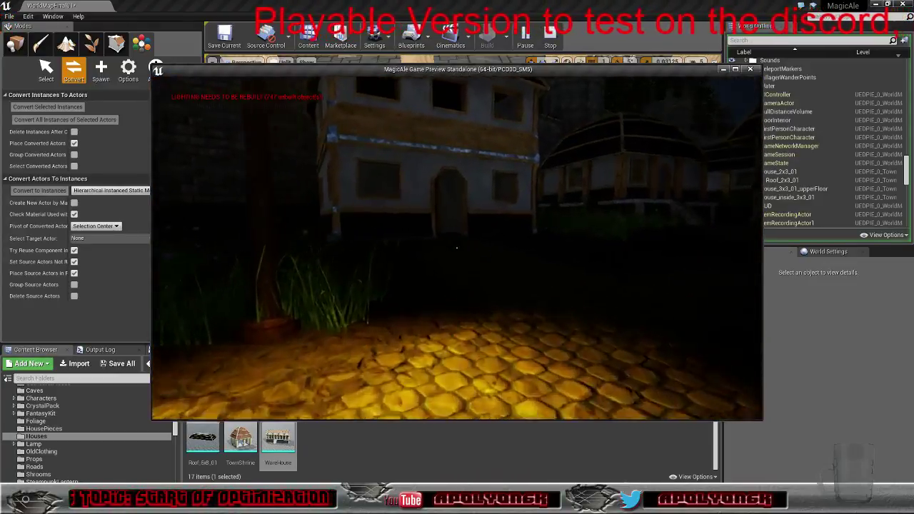
pyautogui.press('w')
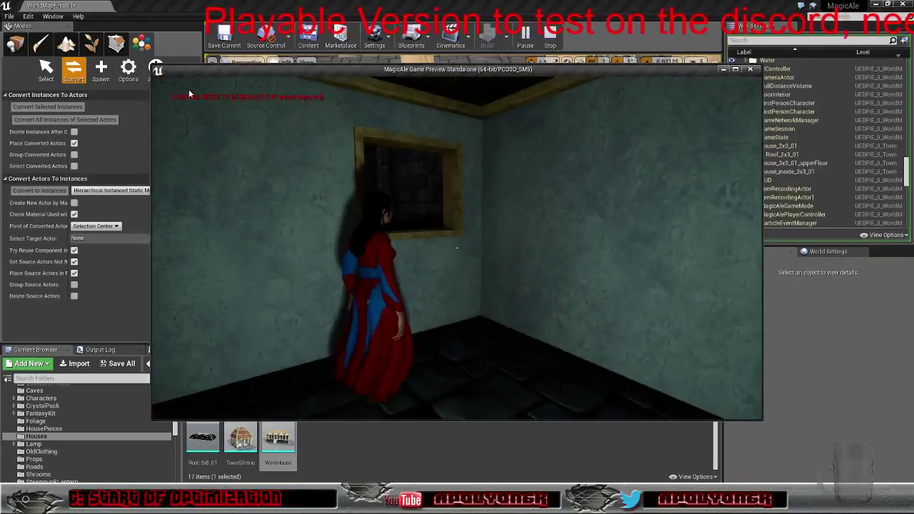
# End the playtest, select the female villager standing by the house window and review her behaviour and home location settings
pyautogui.press('Escape')
pyautogui.moveTo(433, 148); pyautogui.dragTo(393, 100, button='right')
pyautogui.press('w')
pyautogui.press('w')
pyautogui.click(390, 177)
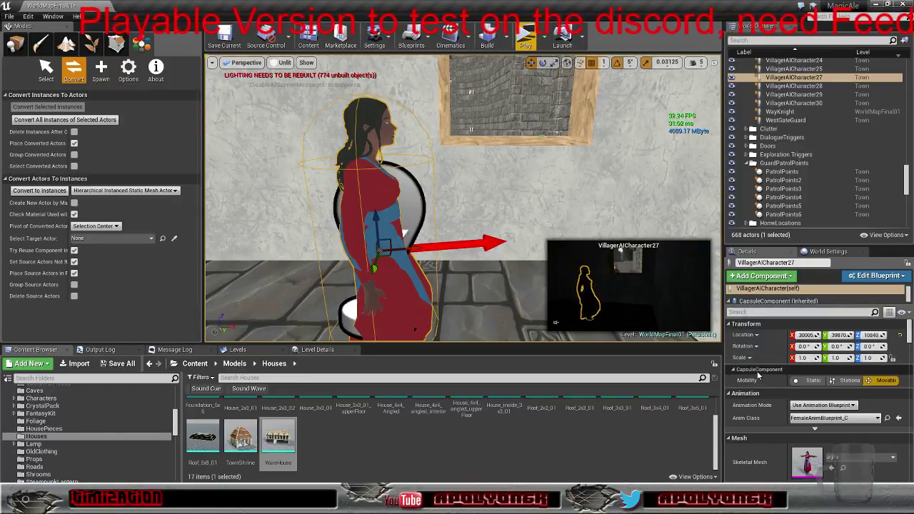
pyautogui.scroll(-3, 757, 372)
pyautogui.scroll(-4, 758, 371)
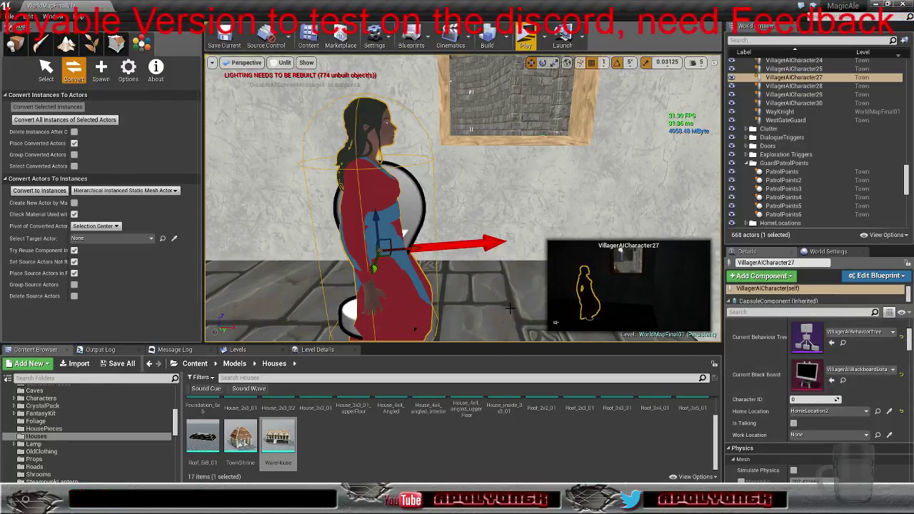
# Select the home location marker behind the villager and check its transform, default and actor properties
pyautogui.moveTo(485, 293); pyautogui.dragTo(444, 319, button='right')
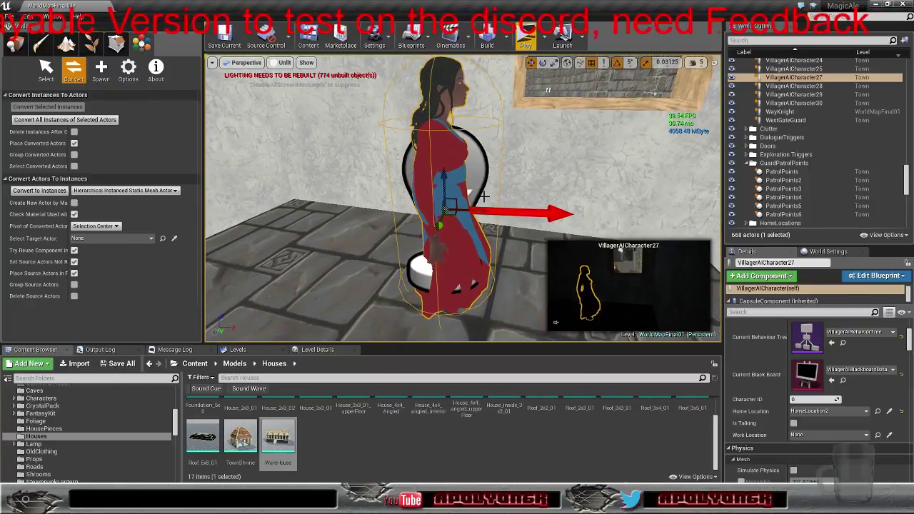
pyautogui.click(479, 172)
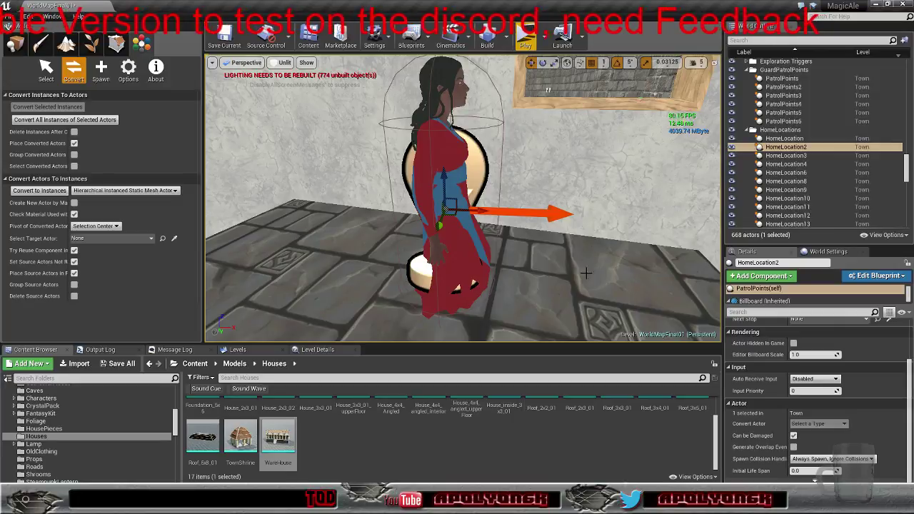
pyautogui.scroll(2, 766, 414)
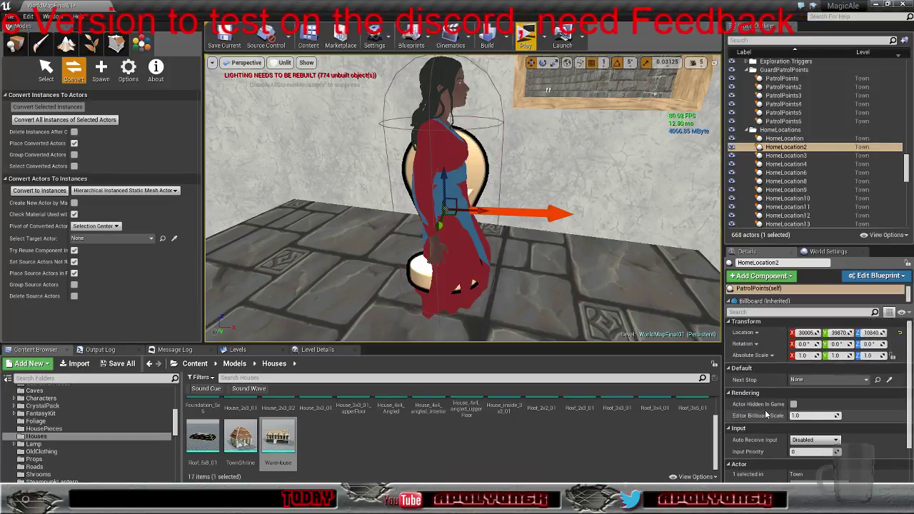
# Make Town the current level and move the villager wander points WanderPoint through WanderPoint11 into it
pyautogui.moveTo(610, 272); pyautogui.dragTo(443, 252, button='right')
pyautogui.press('w')
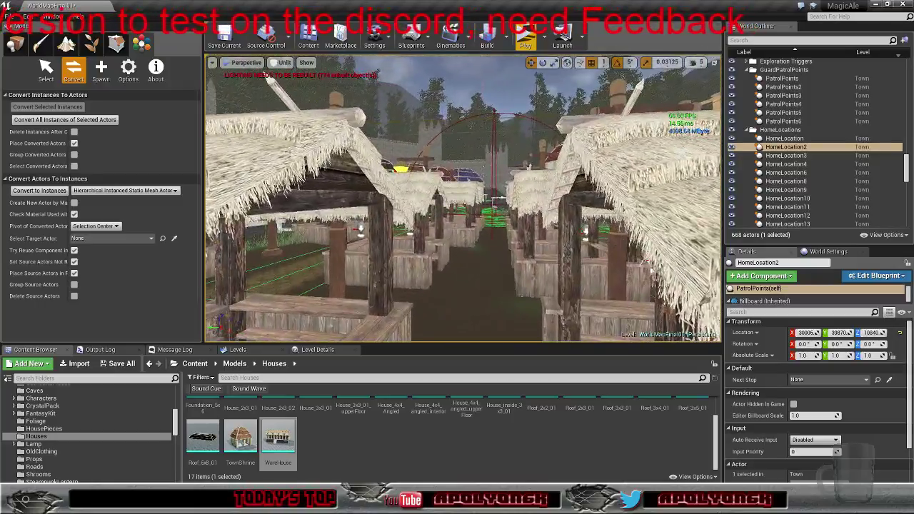
pyautogui.moveTo(583, 251); pyautogui.dragTo(582, 251, button='right')
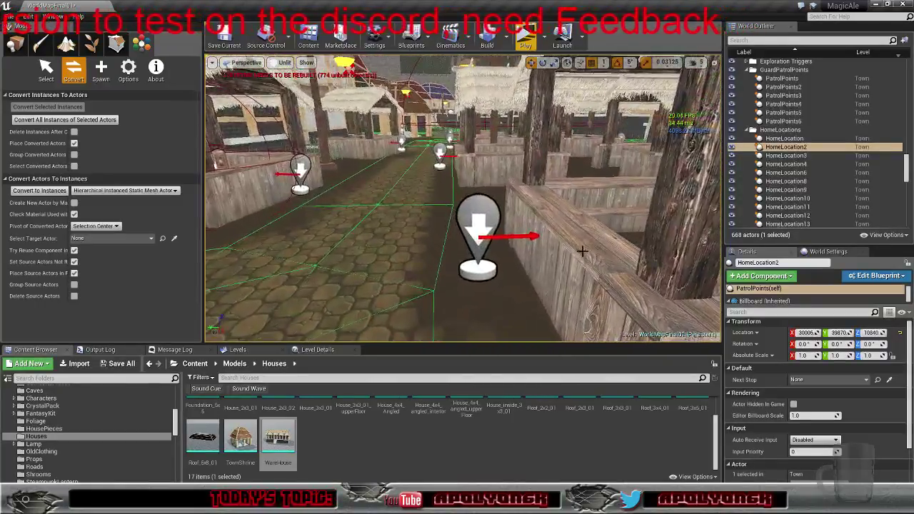
pyautogui.click(481, 214)
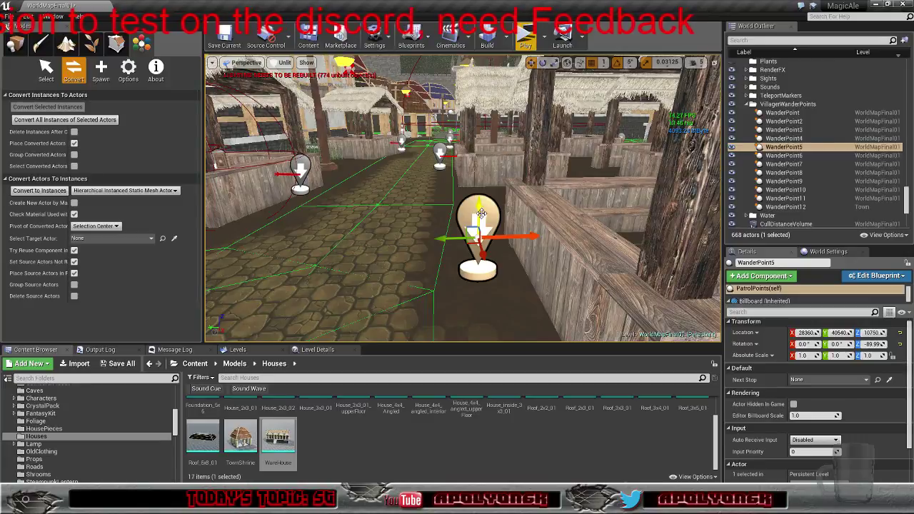
pyautogui.click(783, 113)
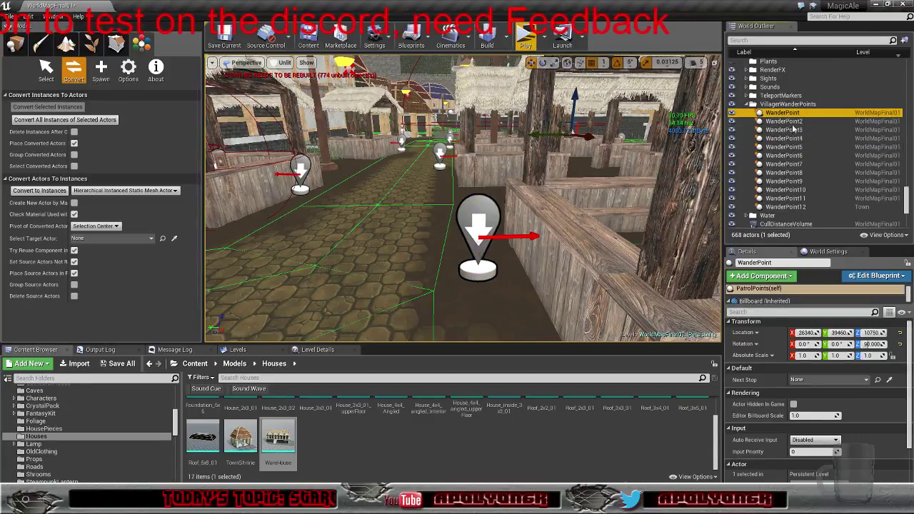
pyautogui.keyDown('shift'); pyautogui.click(805, 199); pyautogui.keyUp('shift')
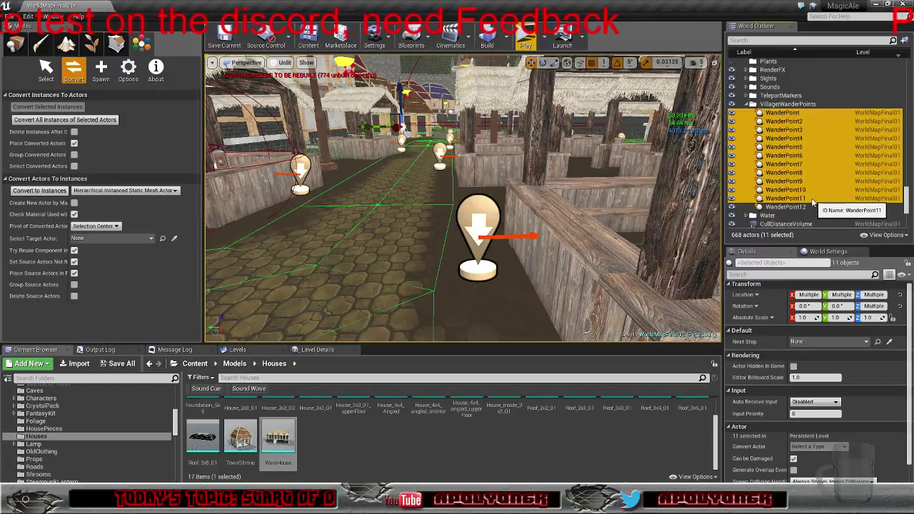
pyautogui.click(239, 352)
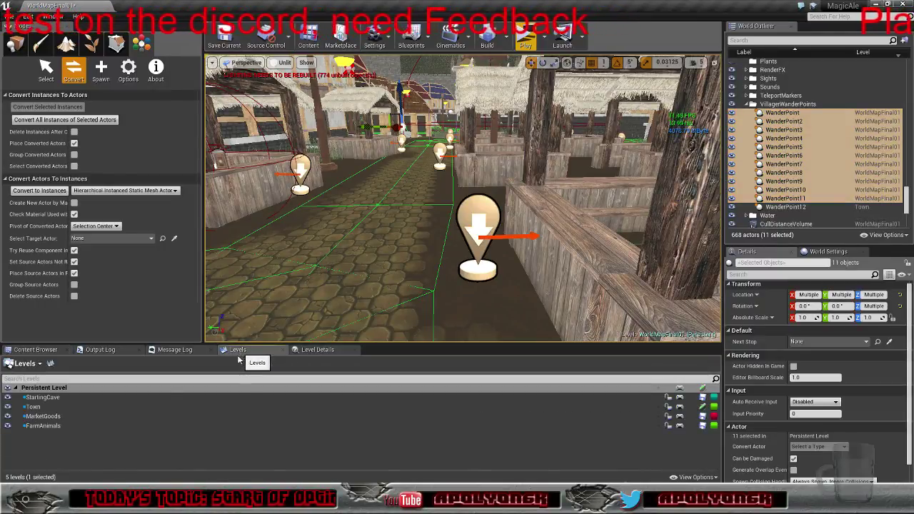
pyautogui.doubleClick(45, 409)
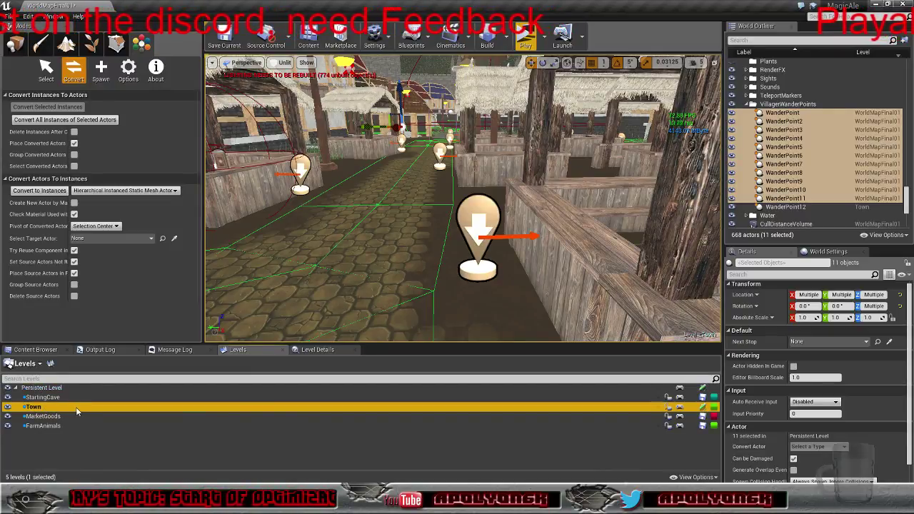
pyautogui.hotkey('ctrl', 'm')
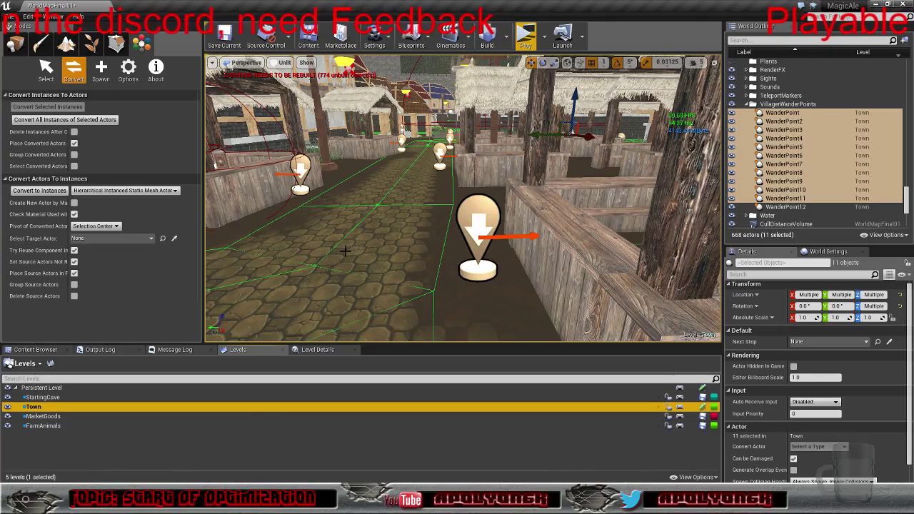
# Start a new playtest from the market square and walk along the cobbled street beside the stalls
pyautogui.moveTo(367, 276); pyautogui.dragTo(382, 243, button='right')
pyautogui.press('s')
pyautogui.press('w')
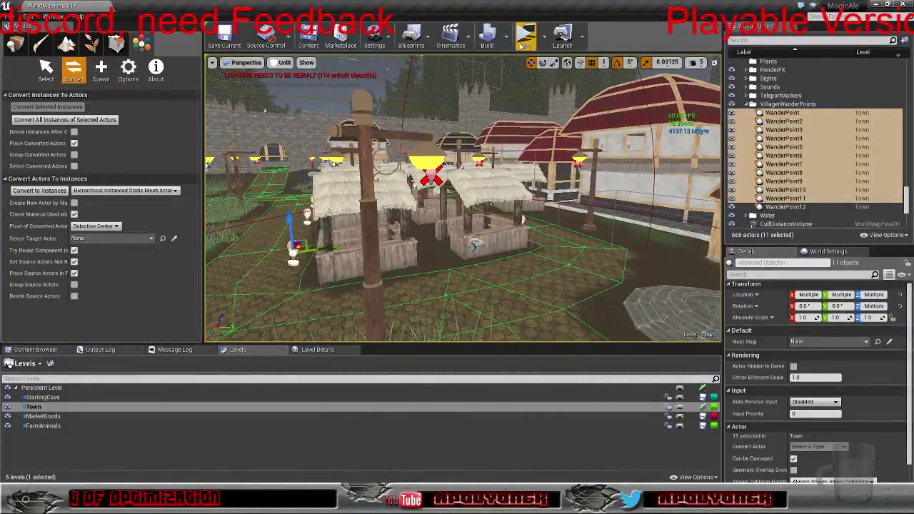
pyautogui.hotkey('alt', 'p')
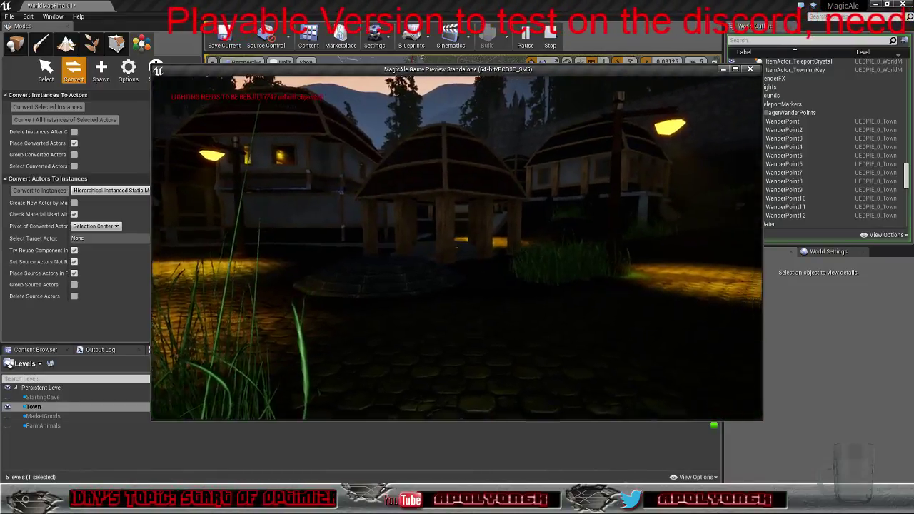
pyautogui.press('w')
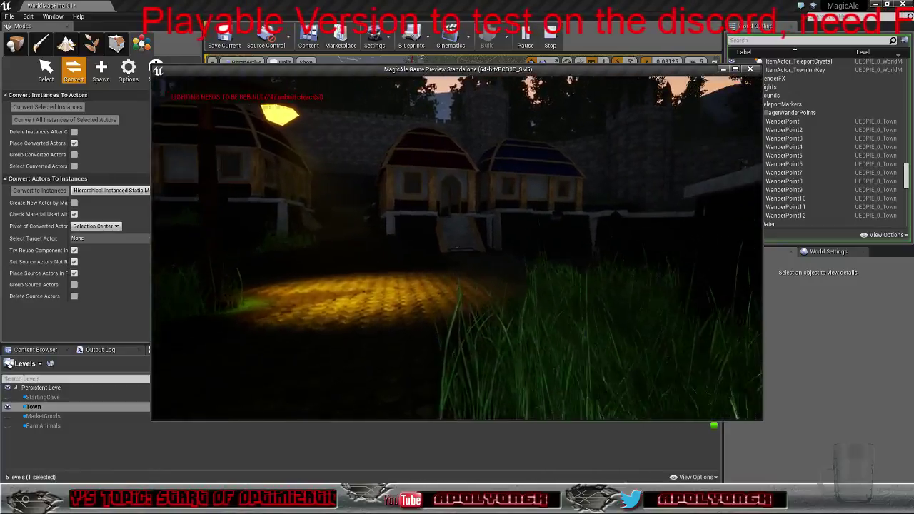
pyautogui.press('w')
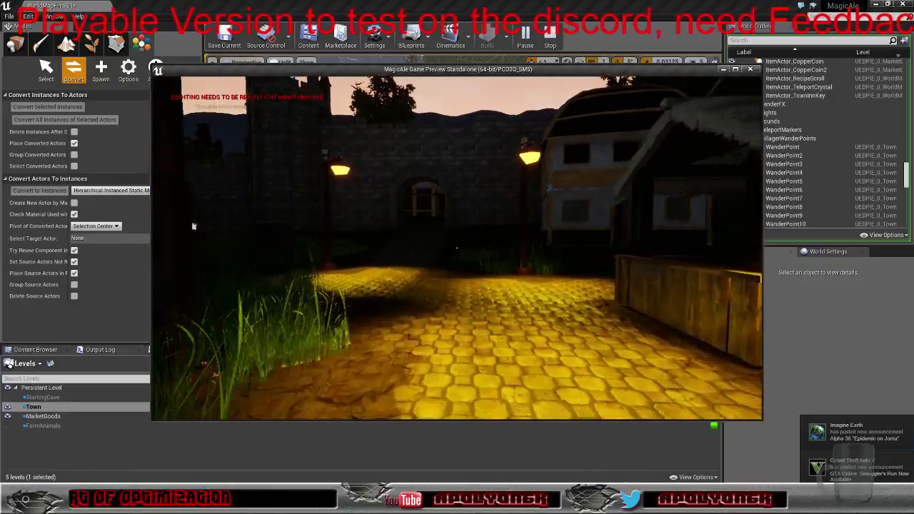
# Walk around the market stalls in the playtest to check whether villagers travel to their wander points
pyautogui.press('w')
pyautogui.press('w')
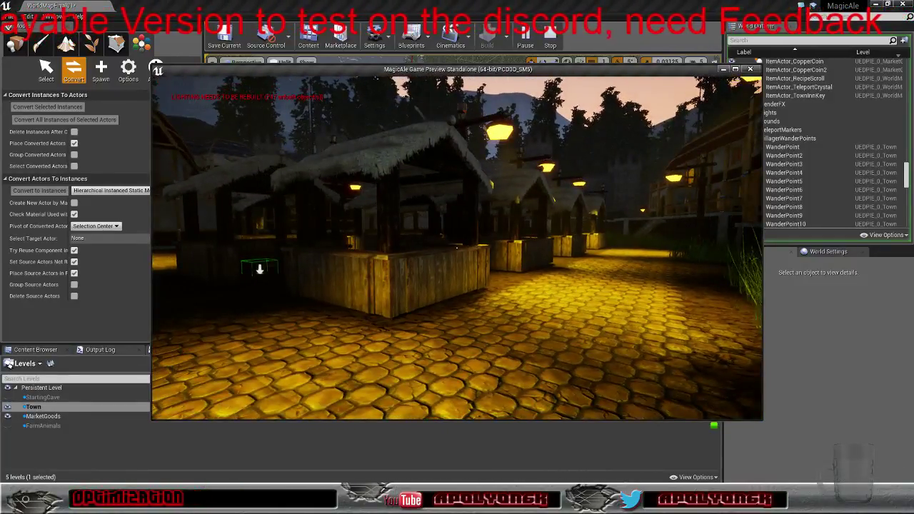
pyautogui.press('d')
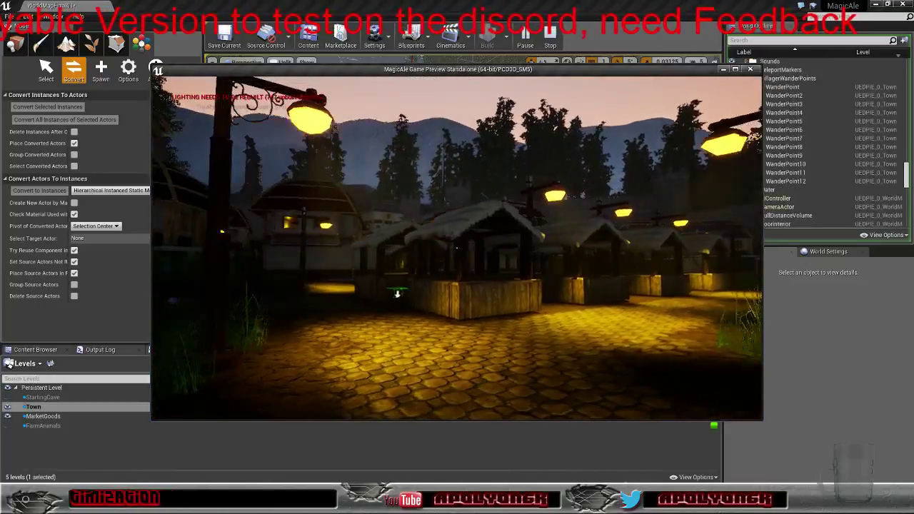
pyautogui.press('w')
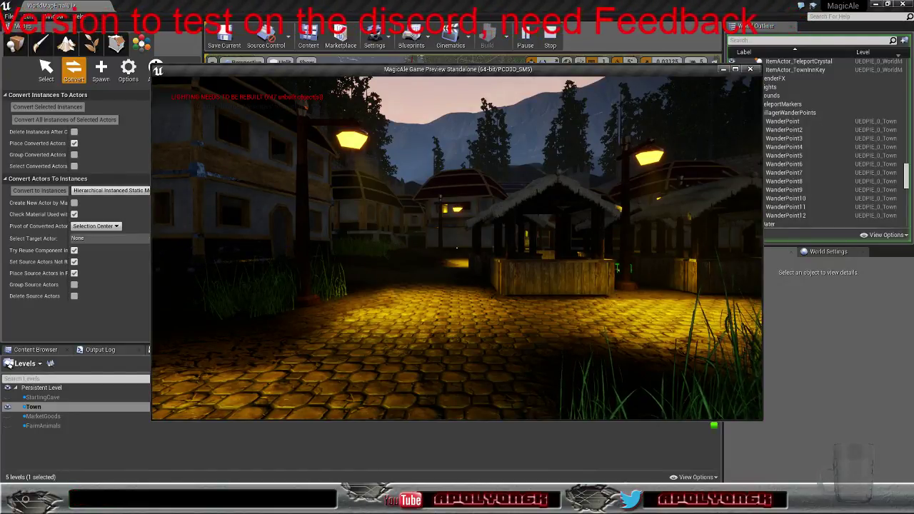
pyautogui.press('w')
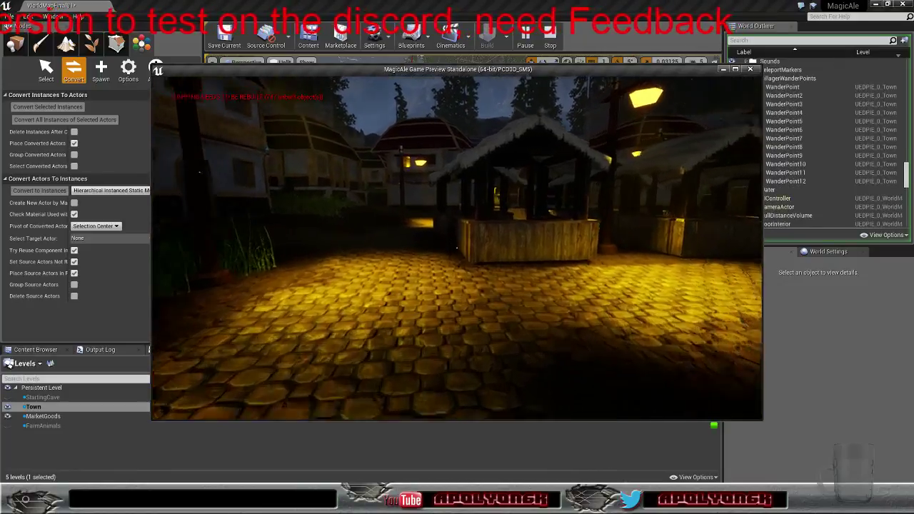
pyautogui.press('d')
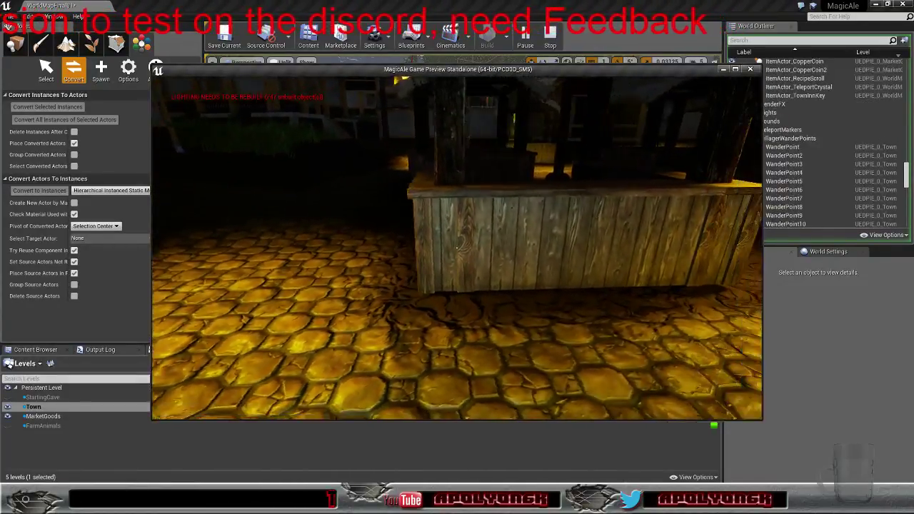
pyautogui.press('d')
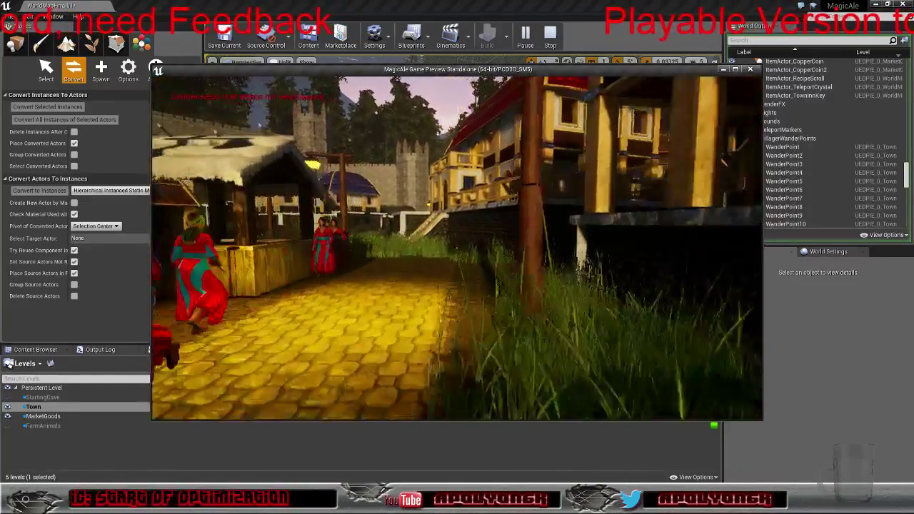
# Follow the street past the wandering villagers and the raised houses towards the castle wall
pyautogui.press('w')
pyautogui.press('w')
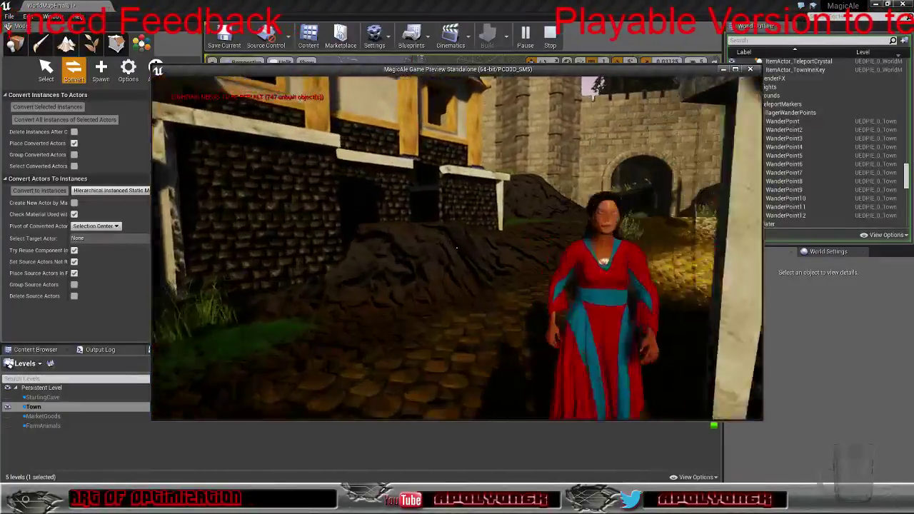
pyautogui.press('w')
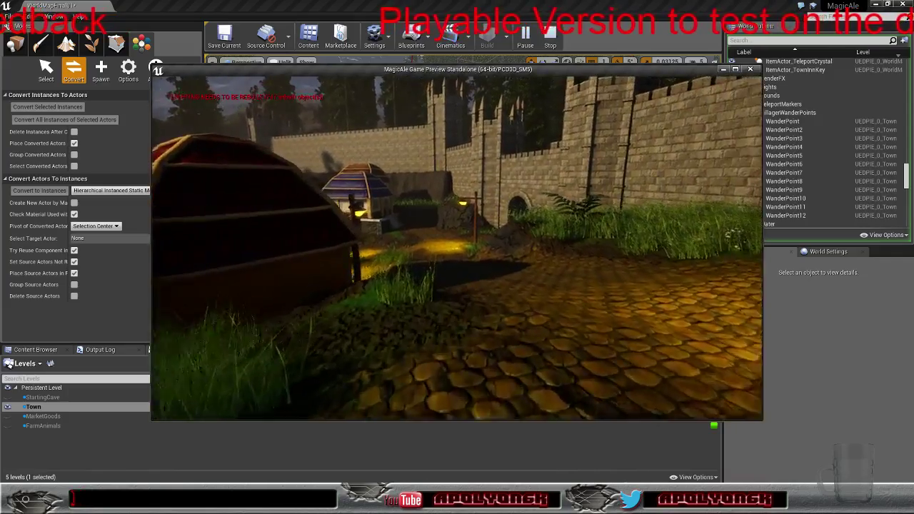
# Walk along the castle wall to the raised houses and test climbing the stone entrance stairs onto a porch
pyautogui.press('w')
pyautogui.press('w')
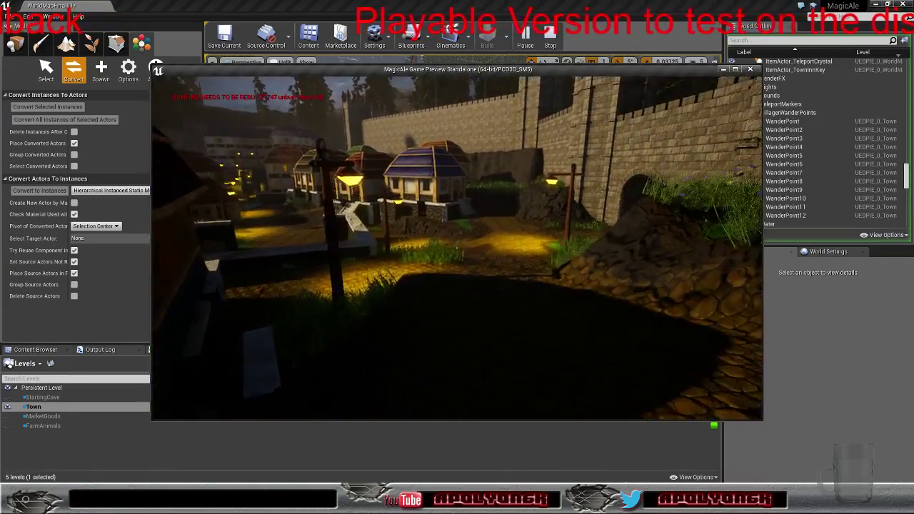
pyautogui.press('w')
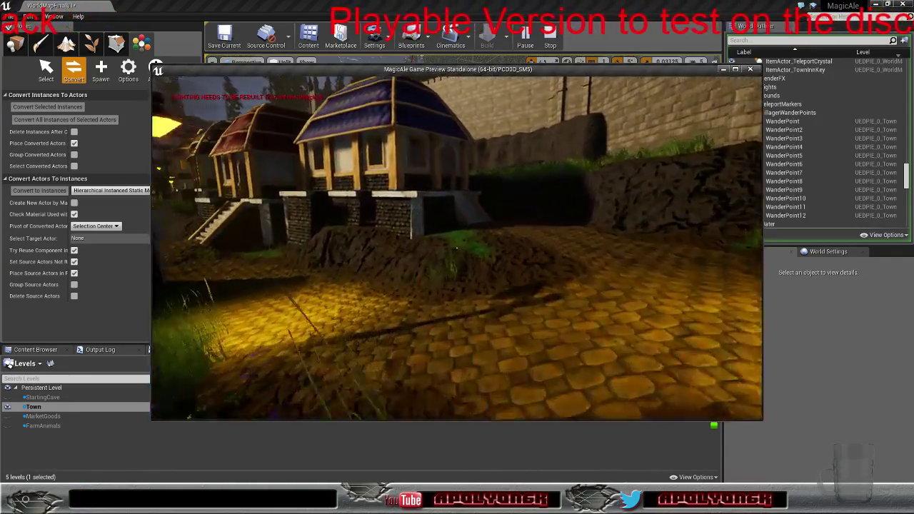
pyautogui.press('w')
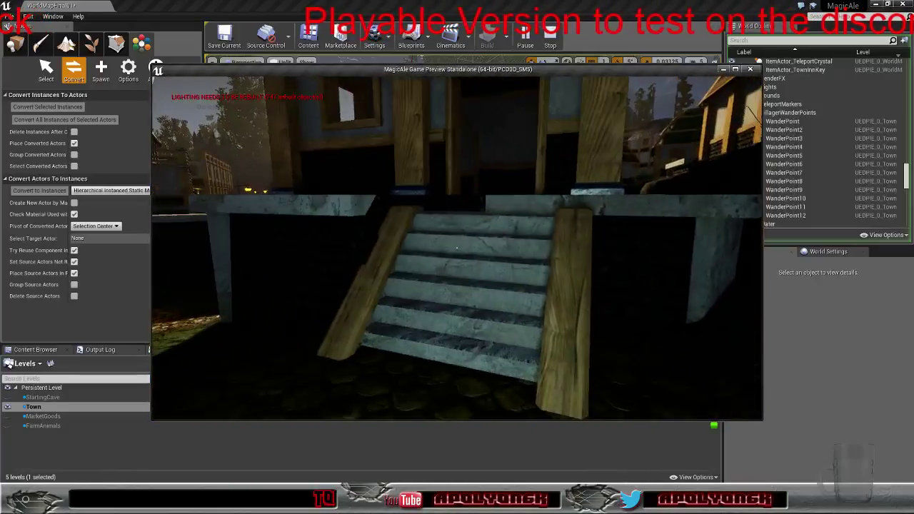
pyautogui.press('w')
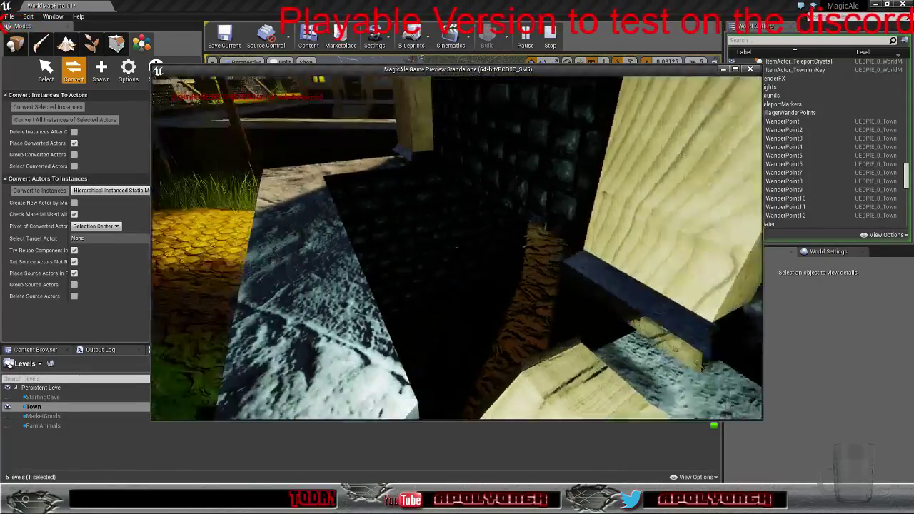
# Step off the porch, walk back along the cobbled street to the raised house's stairs, and end the playtest
pyautogui.press('w')
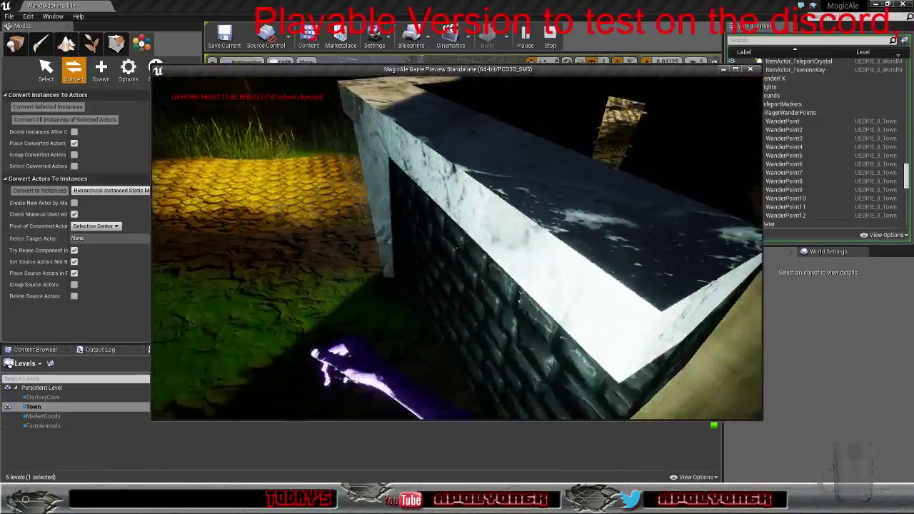
pyautogui.press('w')
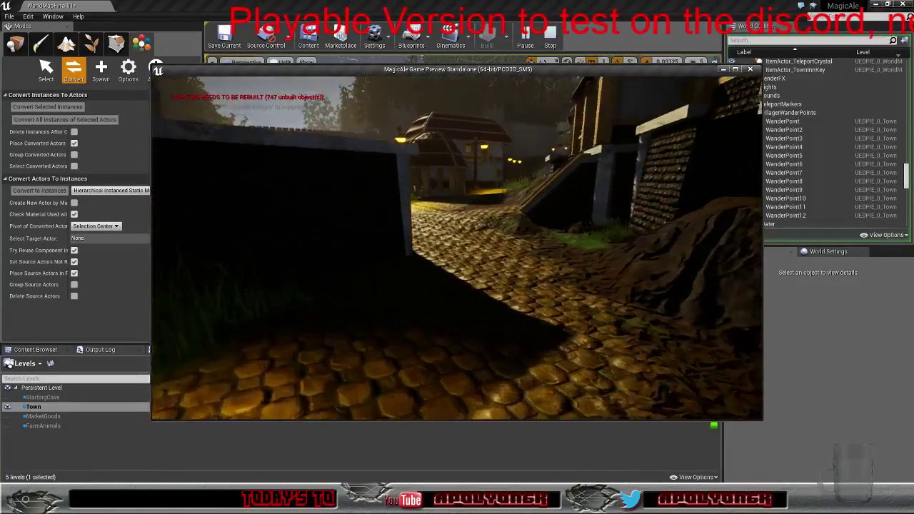
pyautogui.press('w')
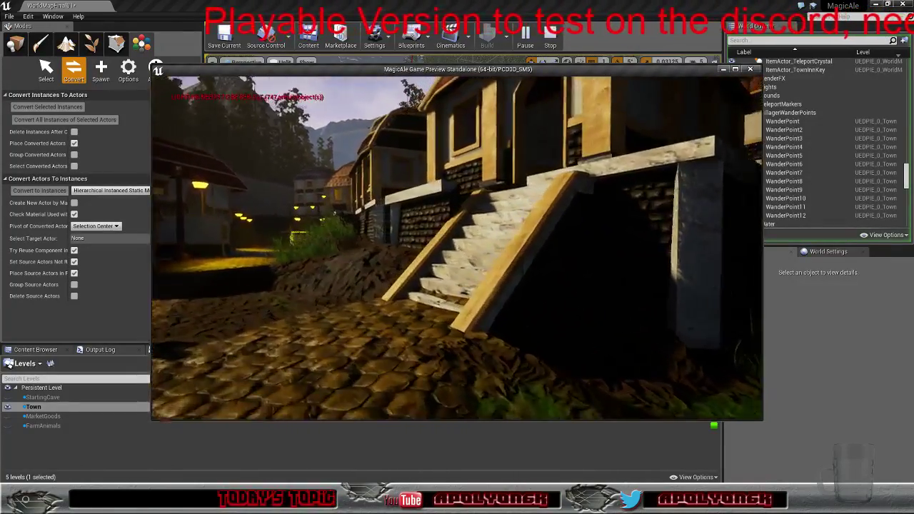
pyautogui.press('Escape')
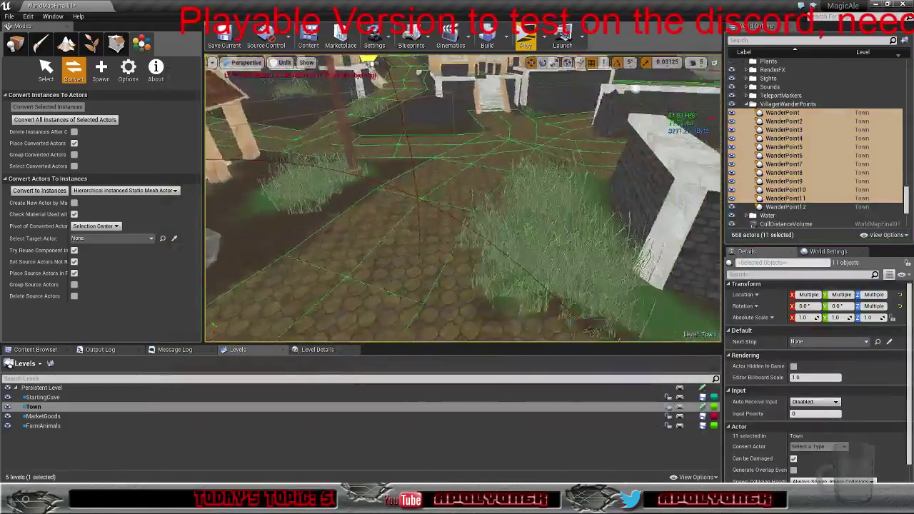
# Select the corner foundation wall instance of TownHouse15 beside the castle wall and move it under the house to about X 3, Y -102
pyautogui.moveTo(463, 199); pyautogui.dragTo(534, 122, button='right')
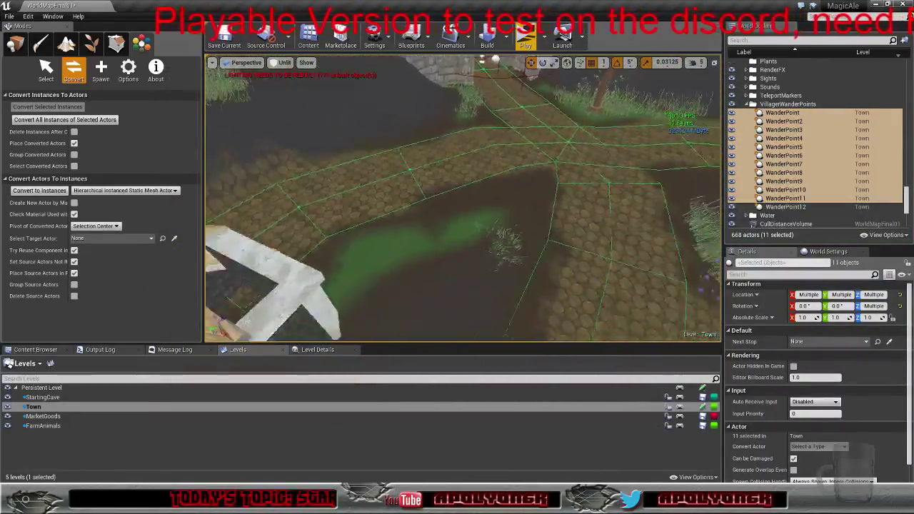
pyautogui.moveTo(463, 199); pyautogui.dragTo(468, 178, button='right')
pyautogui.press('w')
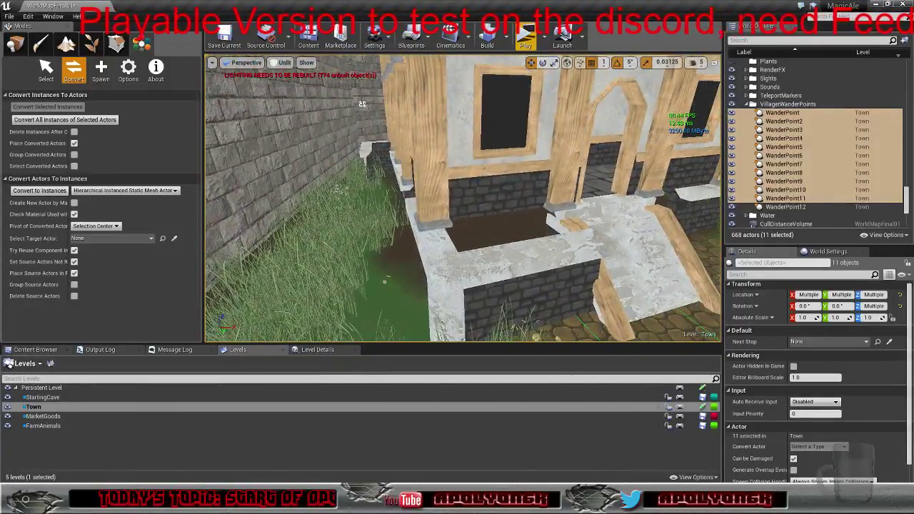
pyautogui.click(465, 181)
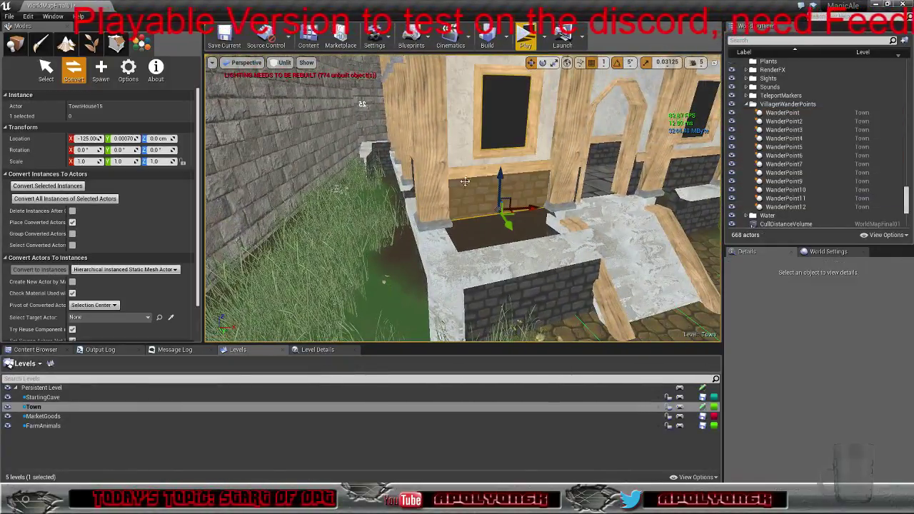
pyautogui.click(46, 69)
pyautogui.click(516, 285)
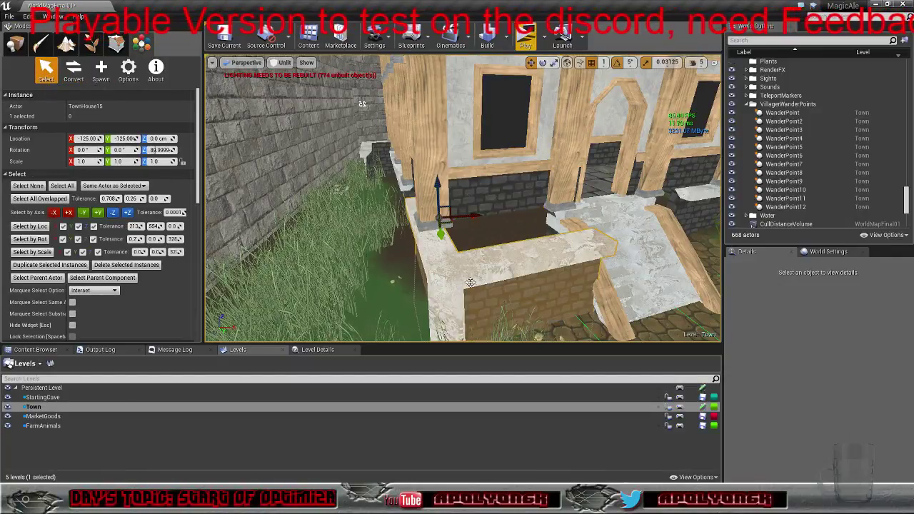
pyautogui.moveTo(516, 285); pyautogui.dragTo(593, 313, button='right')
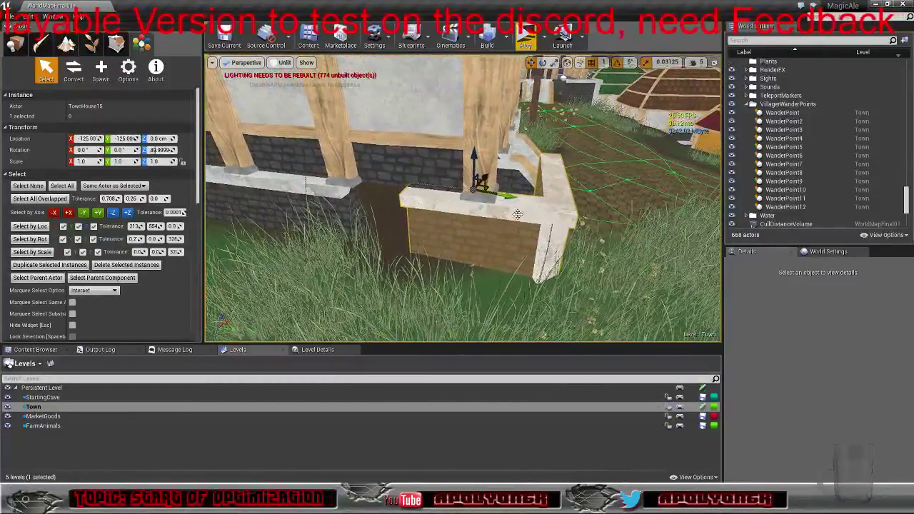
pyautogui.moveTo(505, 197); pyautogui.dragTo(445, 200)
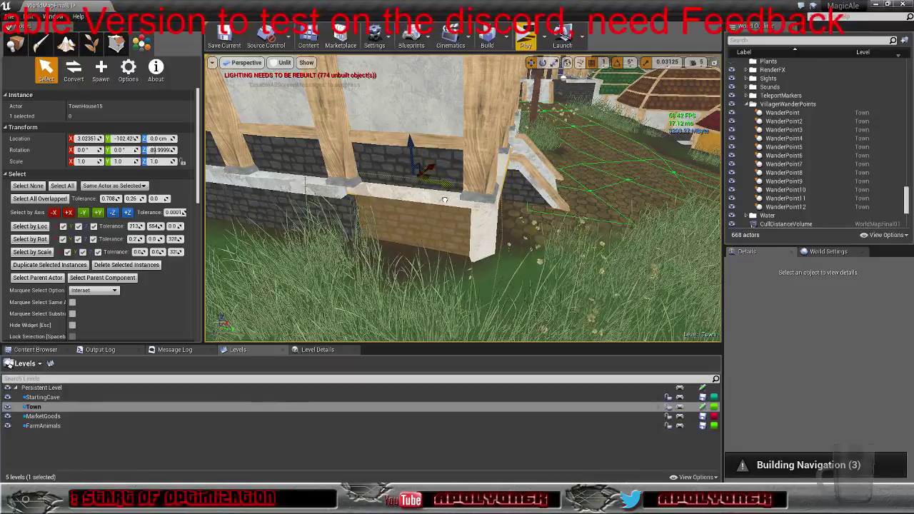
# Fine-tune the TownHouse15 corner foundation wall to about X 7, Y -125, lining it up with the adjoining foundation
pyautogui.moveTo(561, 156); pyautogui.dragTo(526, 187, button='right')
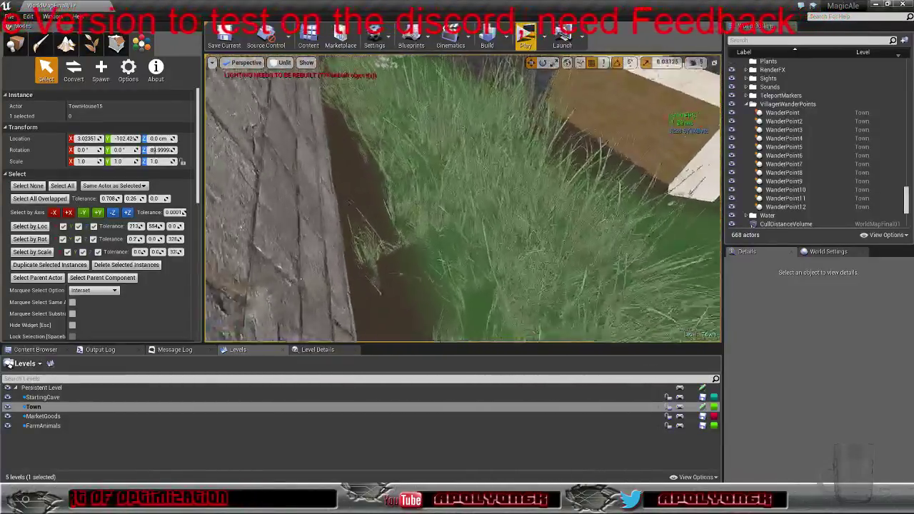
pyautogui.moveTo(386, 215); pyautogui.dragTo(376, 204, button='right')
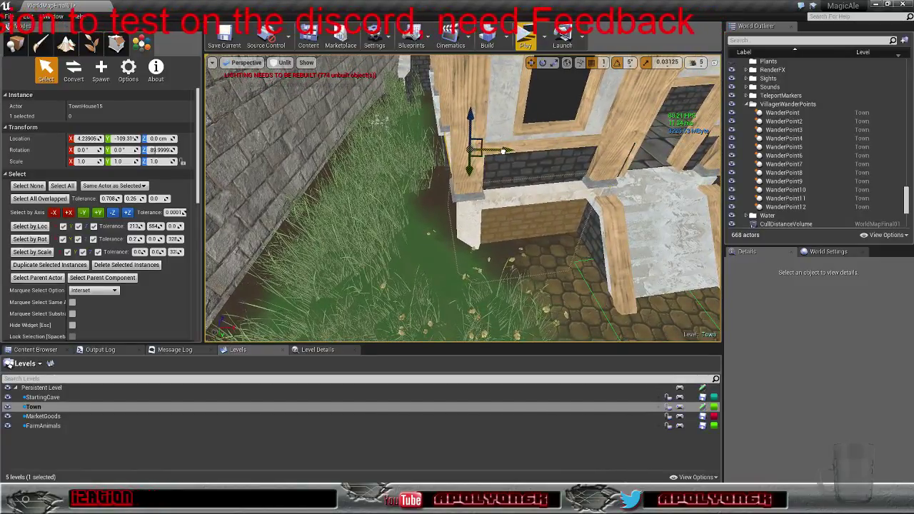
pyautogui.moveTo(503, 151); pyautogui.dragTo(495, 153)
pyautogui.moveTo(495, 153); pyautogui.dragTo(514, 153, button='right')
pyautogui.press('w')
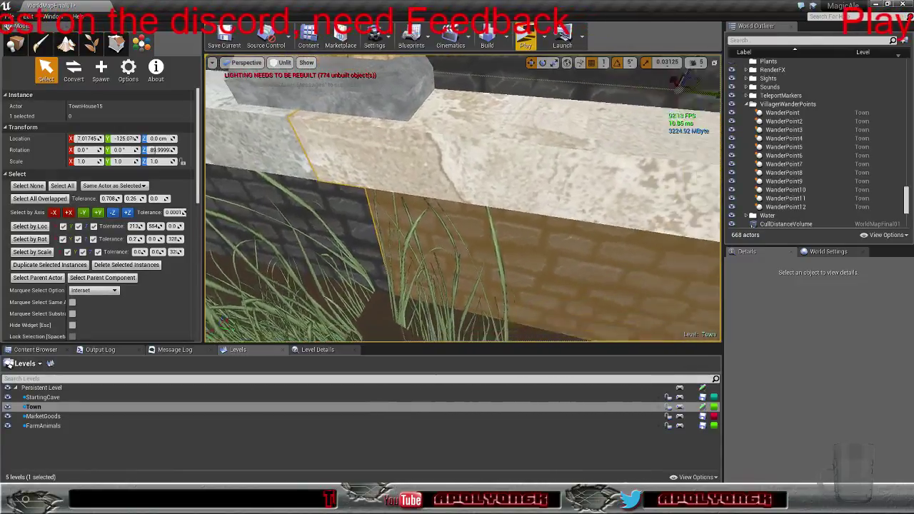
pyautogui.press('w')
# Examine the black-roofed house by the castle wall from all sides and compare its foundation with the neighbouring houses
pyautogui.moveTo(463, 198); pyautogui.dragTo(407, 143, button='right')
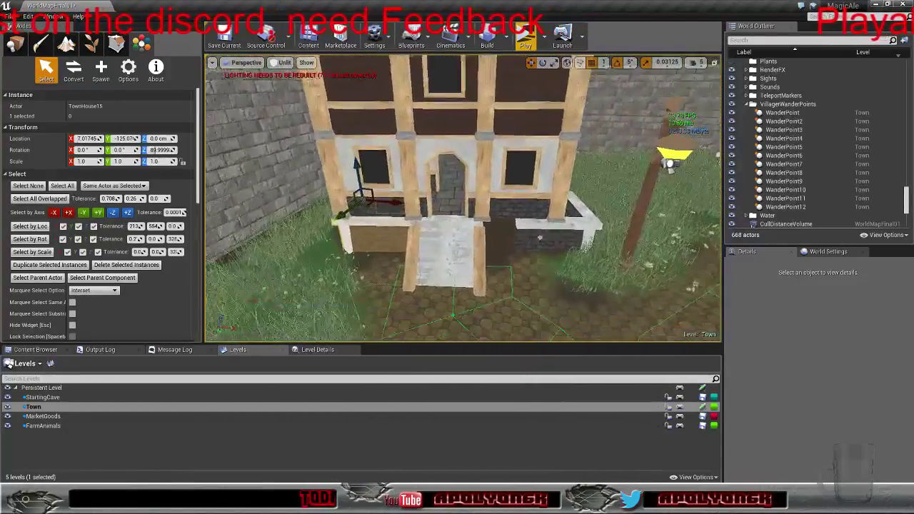
pyautogui.moveTo(500, 157); pyautogui.dragTo(529, 158, button='right')
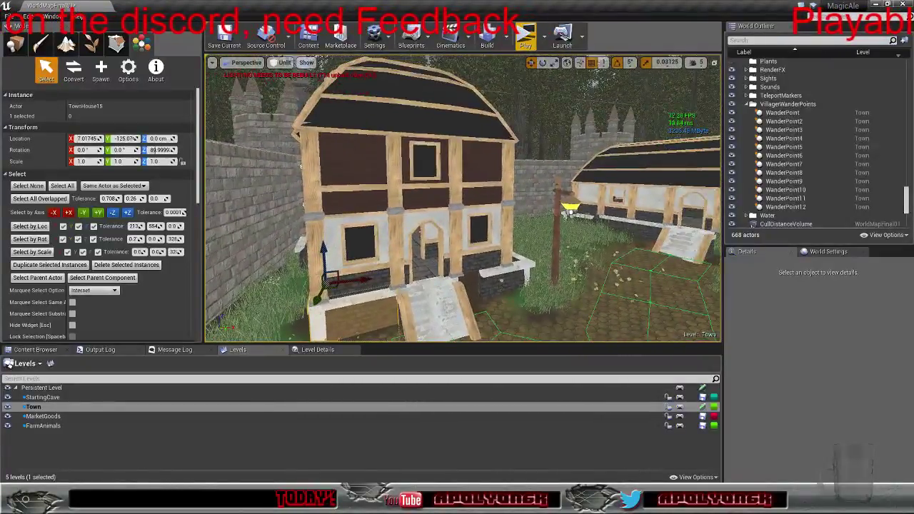
pyautogui.moveTo(463, 198); pyautogui.dragTo(436, 246, button='right')
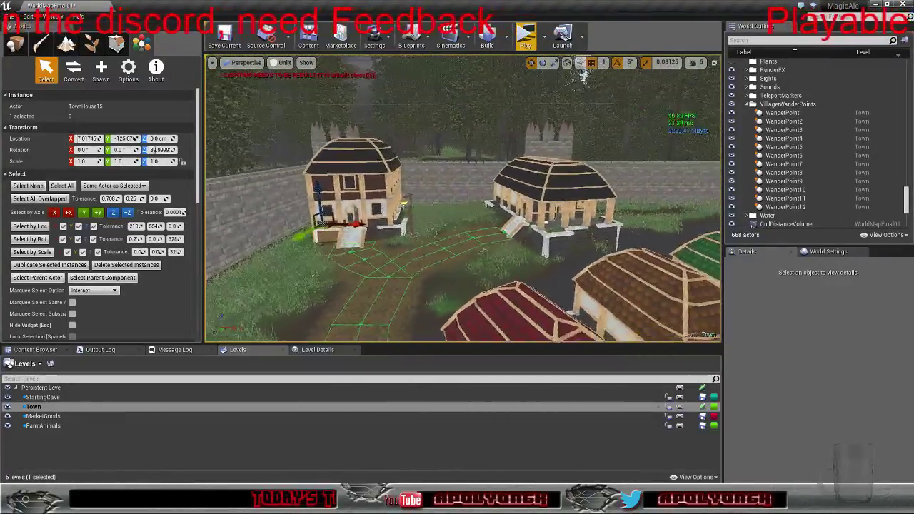
pyautogui.moveTo(514, 171); pyautogui.dragTo(500, 171, button='right')
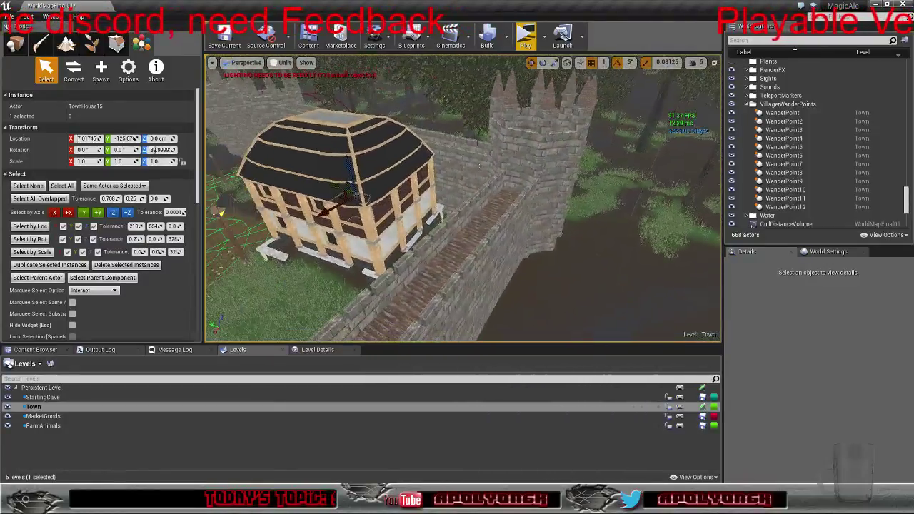
pyautogui.moveTo(479, 165); pyautogui.dragTo(451, 175, button='right')
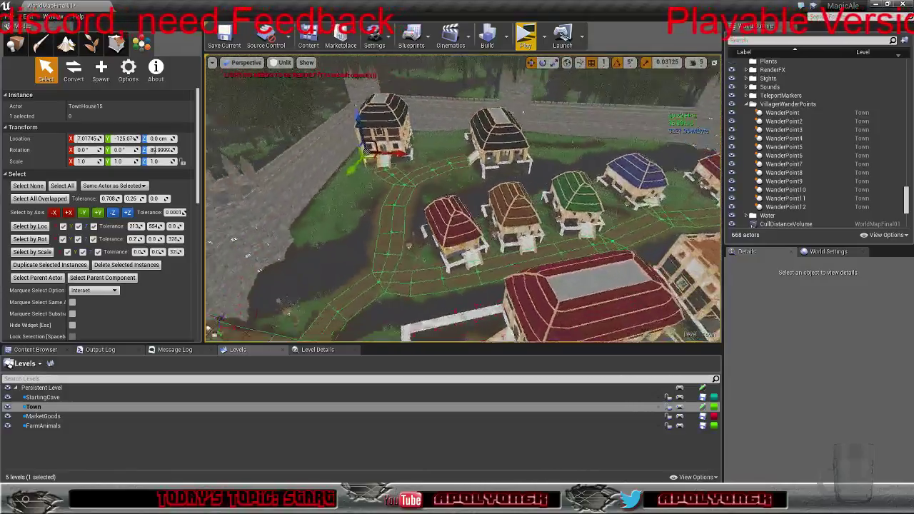
pyautogui.moveTo(463, 199); pyautogui.dragTo(444, 174, button='right')
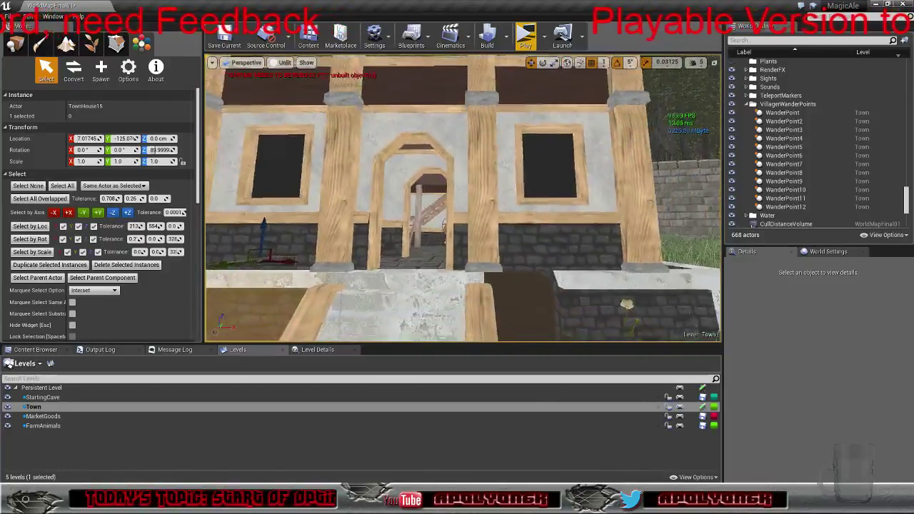
pyautogui.moveTo(463, 199); pyautogui.dragTo(457, 158, button='right')
pyautogui.moveTo(463, 198); pyautogui.dragTo(386, 240, button='right')
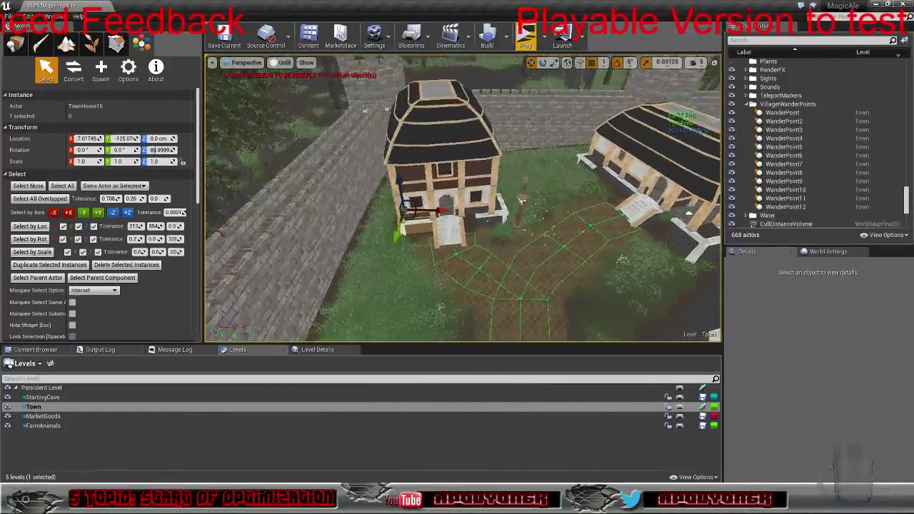
pyautogui.moveTo(430, 182); pyautogui.dragTo(461, 182, button='right')
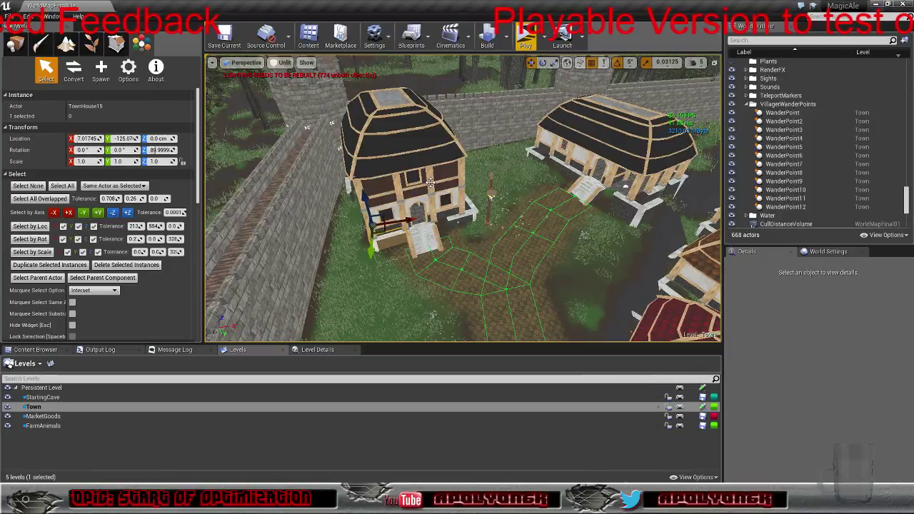
# Select the corner foundation wall instance of the blue-roofed TownHouse6 and inspect how it sits around the house corner
pyautogui.moveTo(468, 235); pyautogui.dragTo(436, 236, button='right')
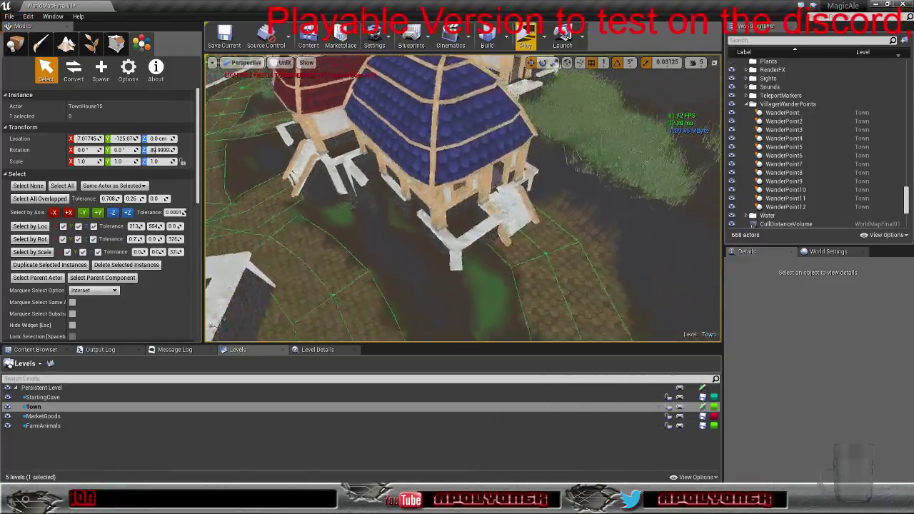
pyautogui.moveTo(463, 199); pyautogui.dragTo(418, 190, button='right')
pyautogui.click(499, 231)
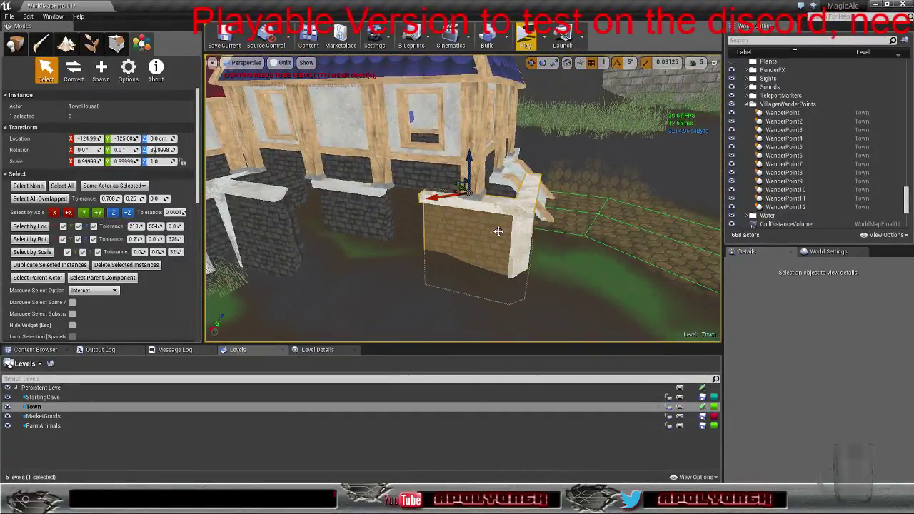
pyautogui.moveTo(499, 231); pyautogui.dragTo(443, 212, button='right')
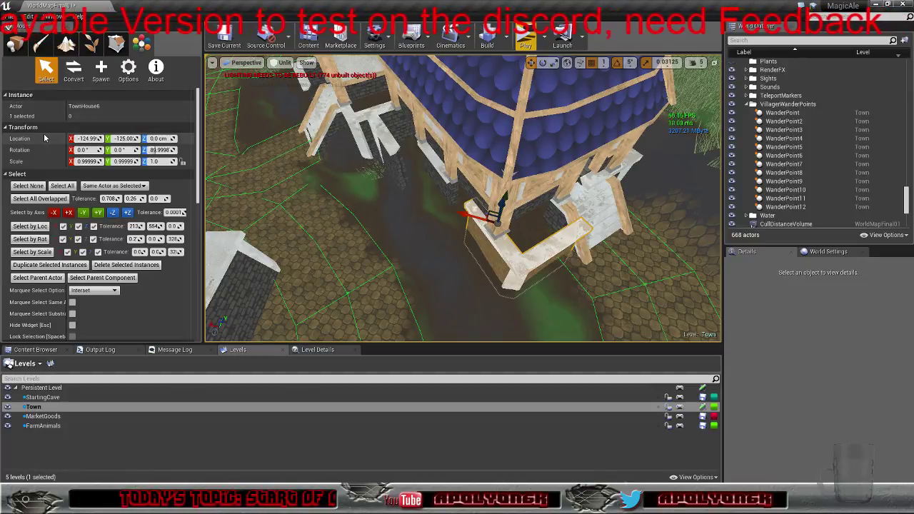
# Look through the instance selection, align, snap and delta transform settings, the Houses assets and the actor list
pyautogui.scroll(-3, 44, 138)
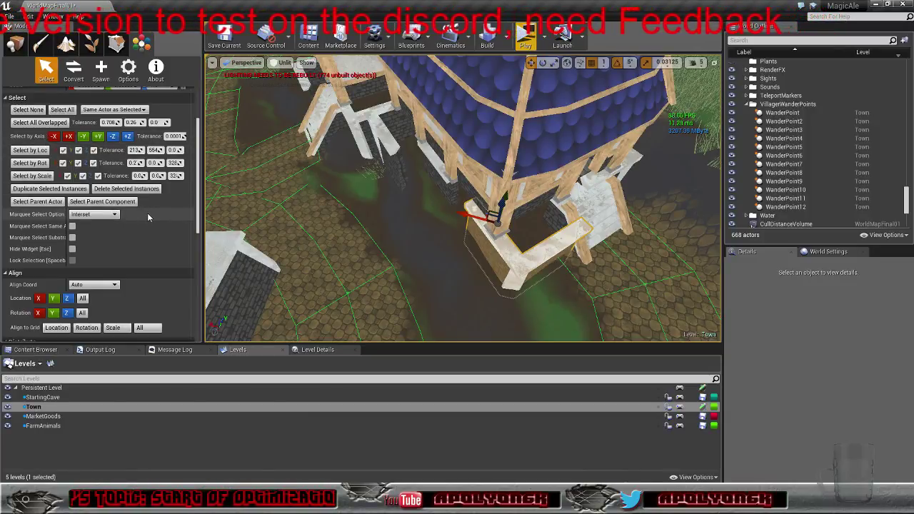
pyautogui.scroll(-10, 147, 213)
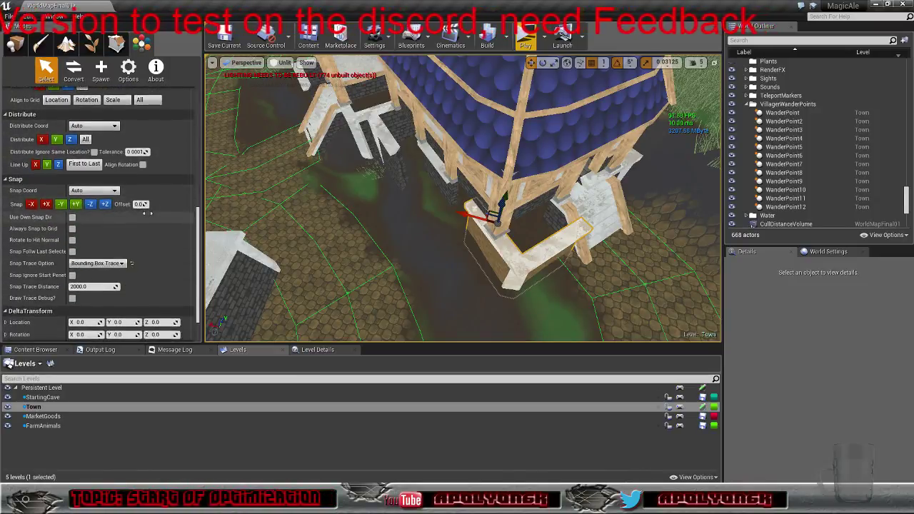
pyautogui.scroll(-3, 147, 212)
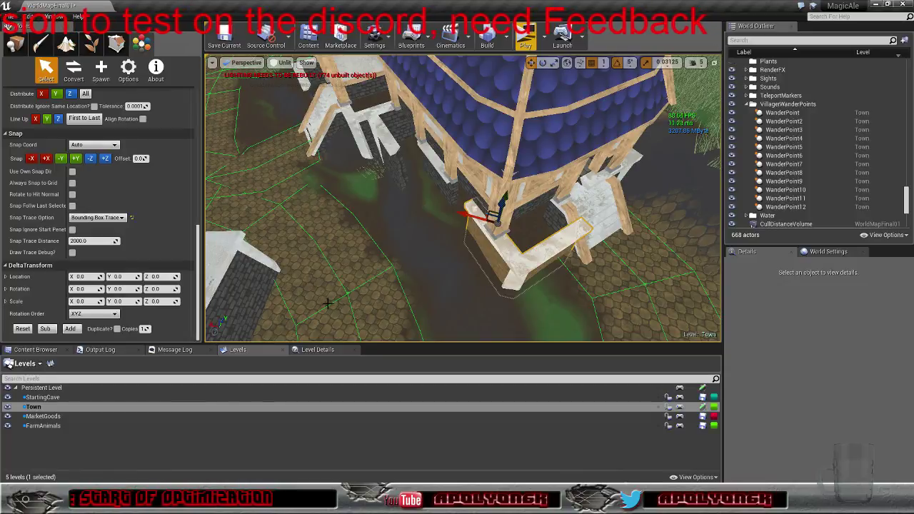
pyautogui.click(43, 350)
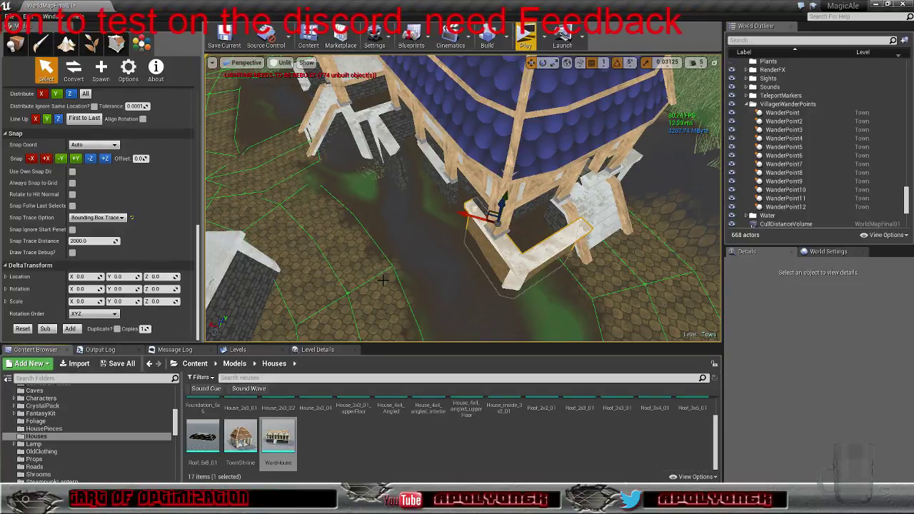
pyautogui.moveTo(383, 280); pyautogui.dragTo(456, 237, button='right')
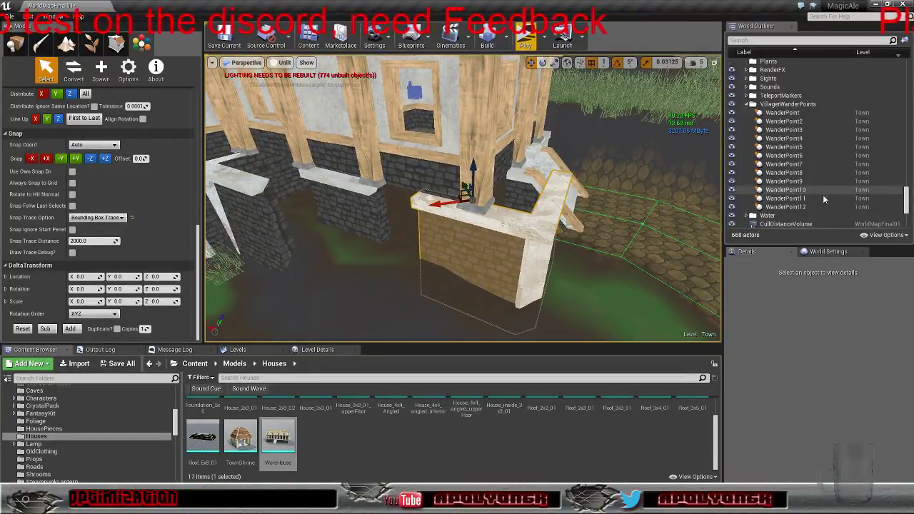
pyautogui.scroll(15, 823, 196)
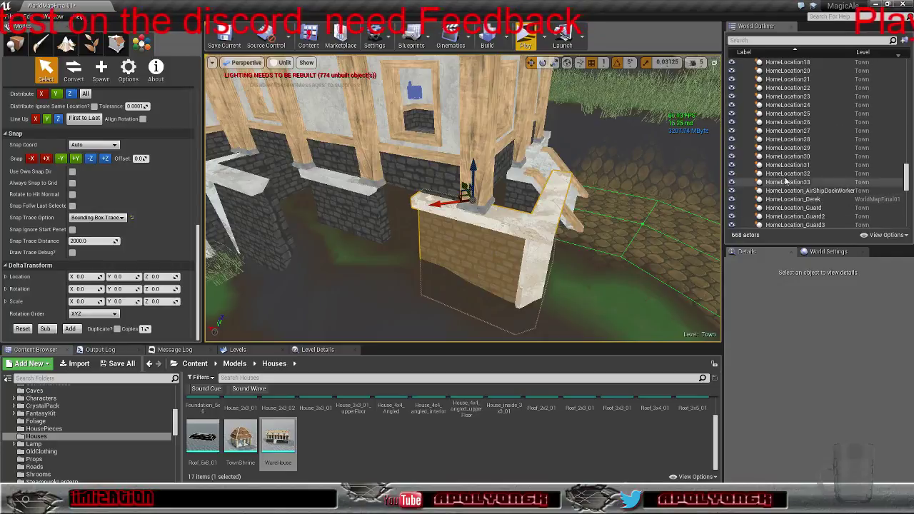
# Review the Level Editor Miscellaneous settings in Editor Preferences, including the Default Level Streaming Class options
pyautogui.click(32, 16)
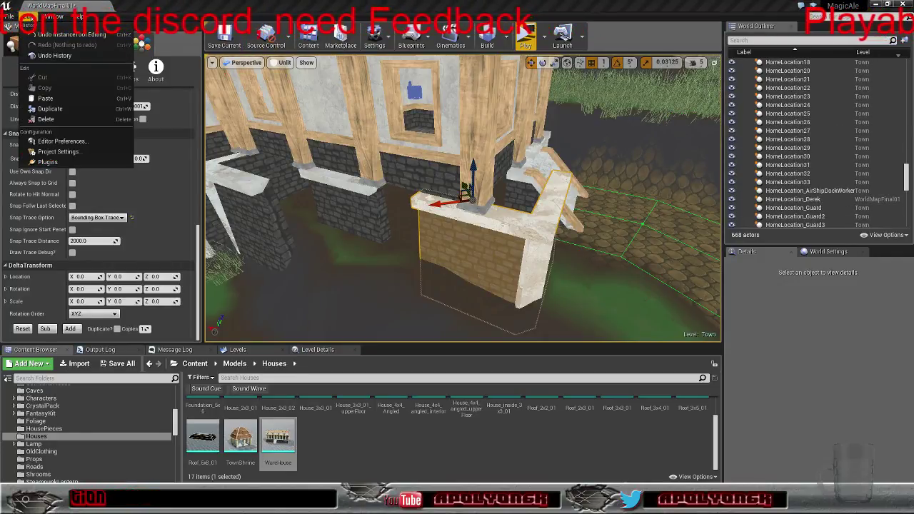
pyautogui.click(76, 142)
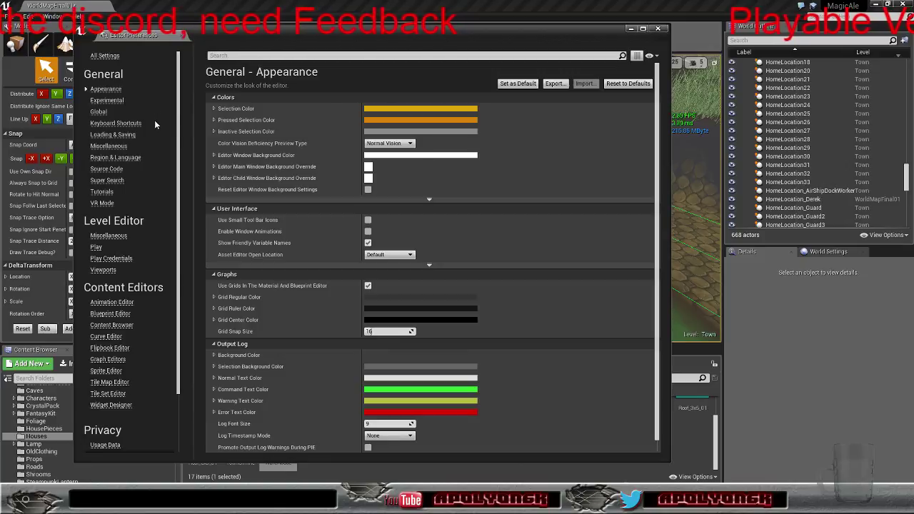
pyautogui.click(109, 237)
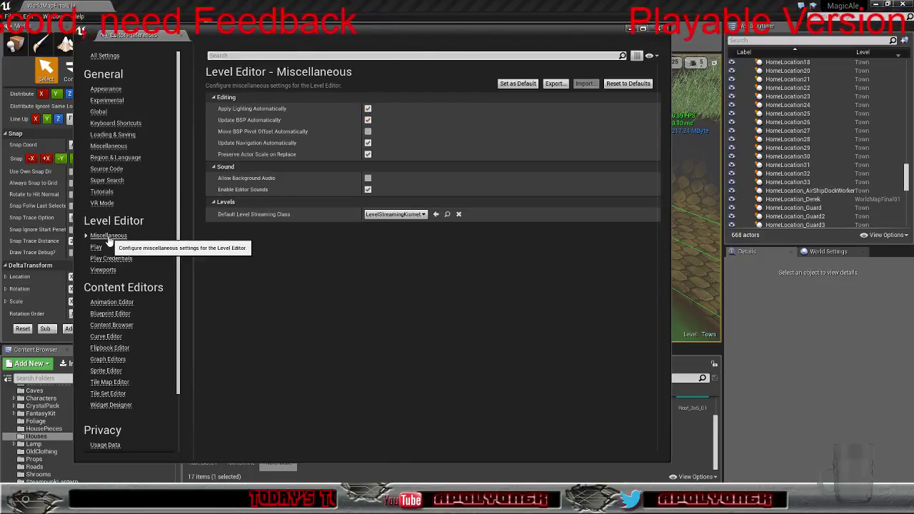
pyautogui.click(383, 216)
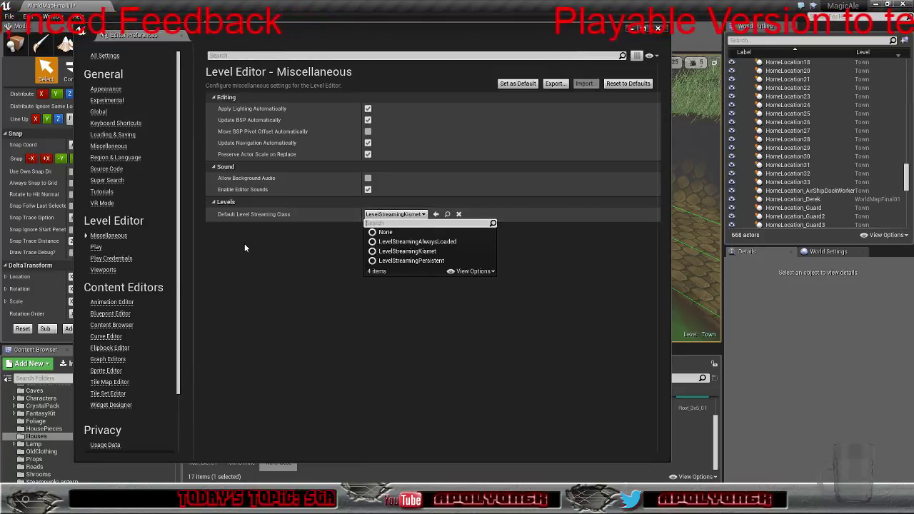
pyautogui.press('Escape')
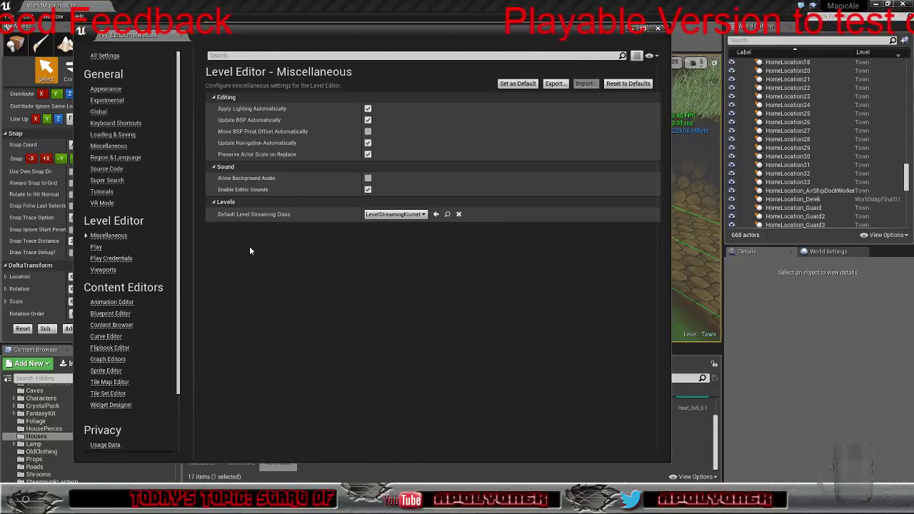
# Review the Level Editor Viewports settings, including controls, look and feel and grid snapping, and close Editor Preferences
pyautogui.click(105, 271)
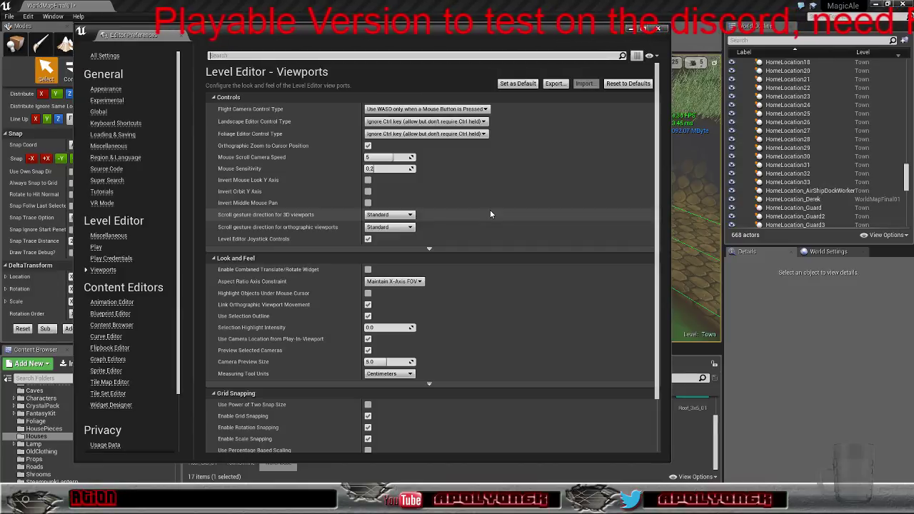
pyautogui.scroll(-3, 491, 213)
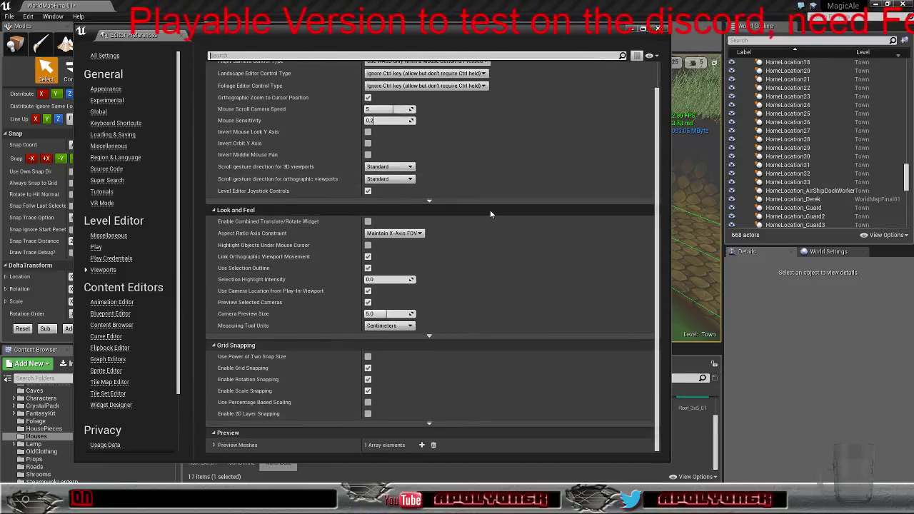
pyautogui.scroll(3, 491, 211)
pyautogui.click(658, 29)
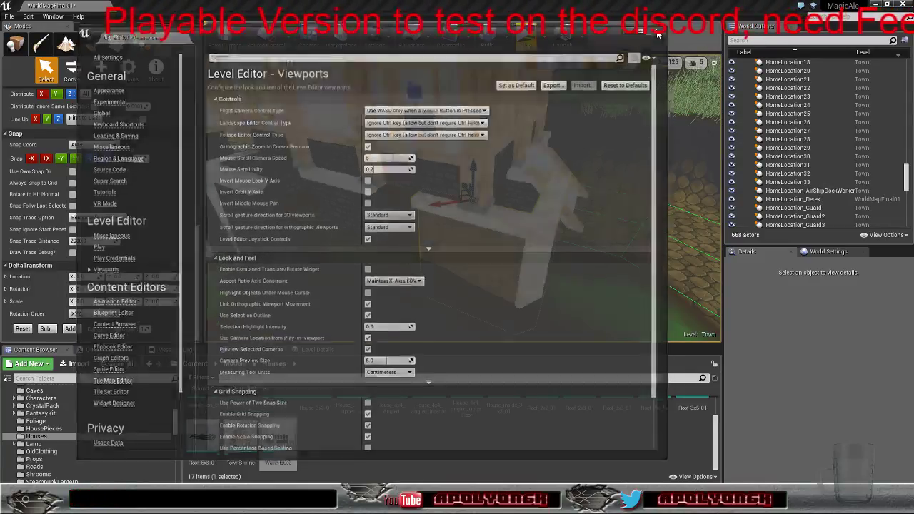
# Switch the transform gizmo to local space and slide the corner foundation wall along the house front so it sits beneath the corner post
pyautogui.moveTo(543, 171); pyautogui.dragTo(512, 147, button='right')
pyautogui.press('w')
pyautogui.click(567, 62)
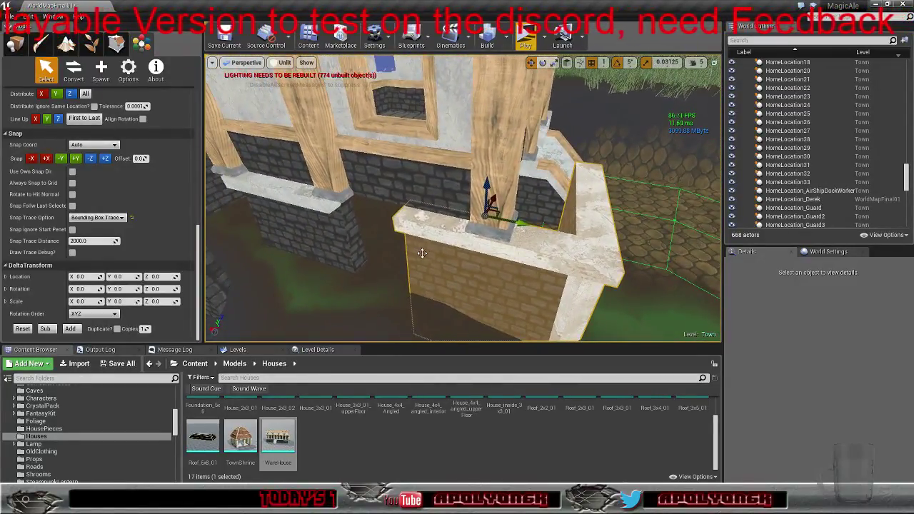
pyautogui.moveTo(520, 225); pyautogui.dragTo(448, 215)
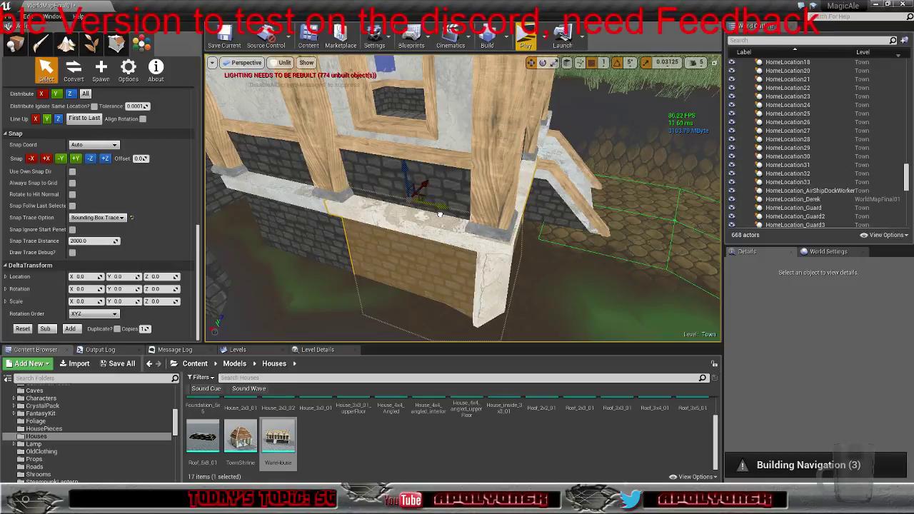
# Fine-tune the corner foundation wall's position along its length so its end meets the neighbouring foundation wall beneath the wooden post
pyautogui.moveTo(440, 214); pyautogui.dragTo(514, 204, button='right')
pyautogui.moveTo(443, 243); pyautogui.dragTo(366, 248, button='right')
pyautogui.scroll(3, 354, 236)
pyautogui.scroll(-5, 355, 236)
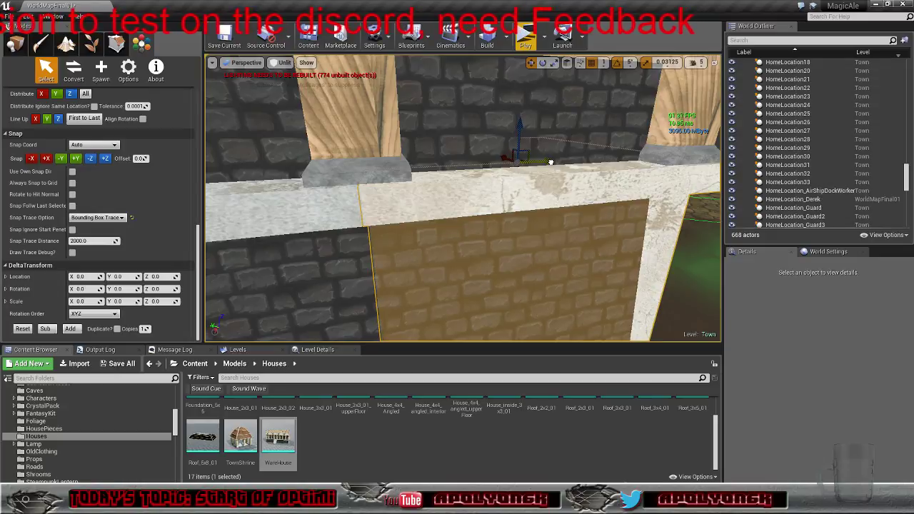
pyautogui.scroll(3, 398, 212)
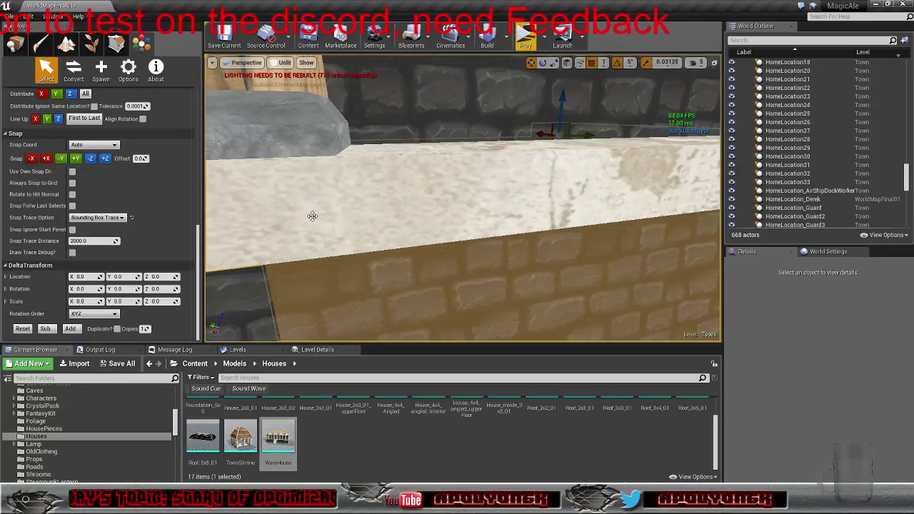
pyautogui.moveTo(397, 213)
pyautogui.mouseDown(button='right')
pyautogui.moveTo(300, 212)
pyautogui.moveTo(314, 267)
pyautogui.moveTo(335, 279)
pyautogui.moveTo(357, 242)
pyautogui.moveTo(325, 232)
pyautogui.moveTo(303, 250)
pyautogui.moveTo(357, 246)
pyautogui.moveTo(381, 205)
pyautogui.mouseUp(button='right')
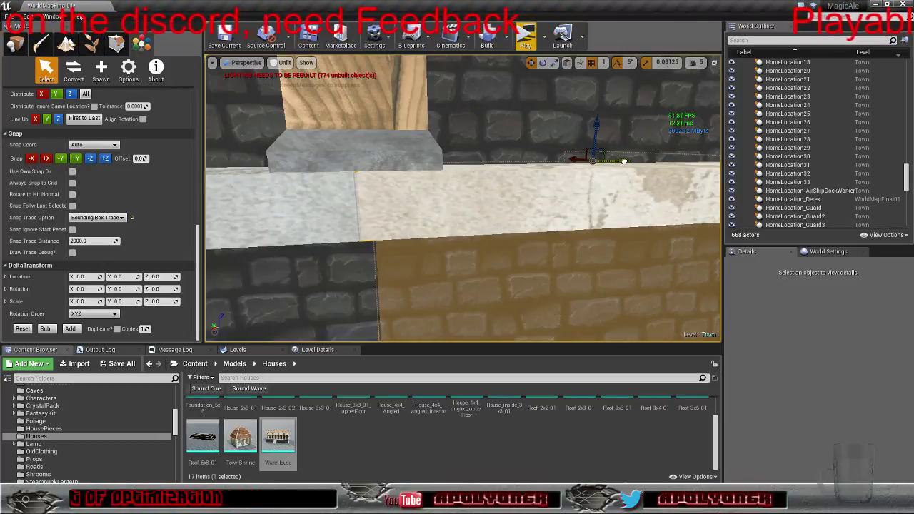
pyautogui.moveTo(626, 162); pyautogui.dragTo(626, 162)
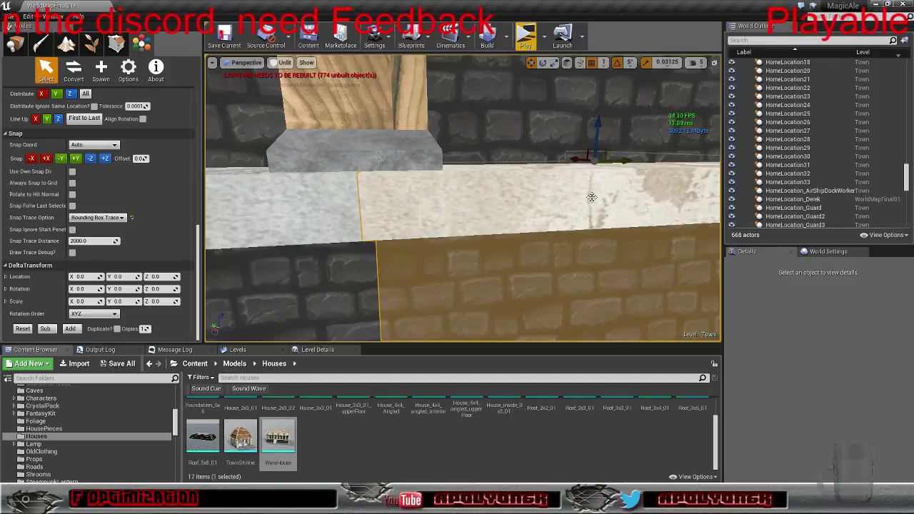
# Set the position grid snap to 5 and move the blue-roofed house's loose foundation corner under its posts, flush with the adjoining section
pyautogui.moveTo(592, 197)
pyautogui.mouseDown(button='right')
pyautogui.moveTo(605, 216)
pyautogui.moveTo(585, 213)
pyautogui.mouseUp(button='right')
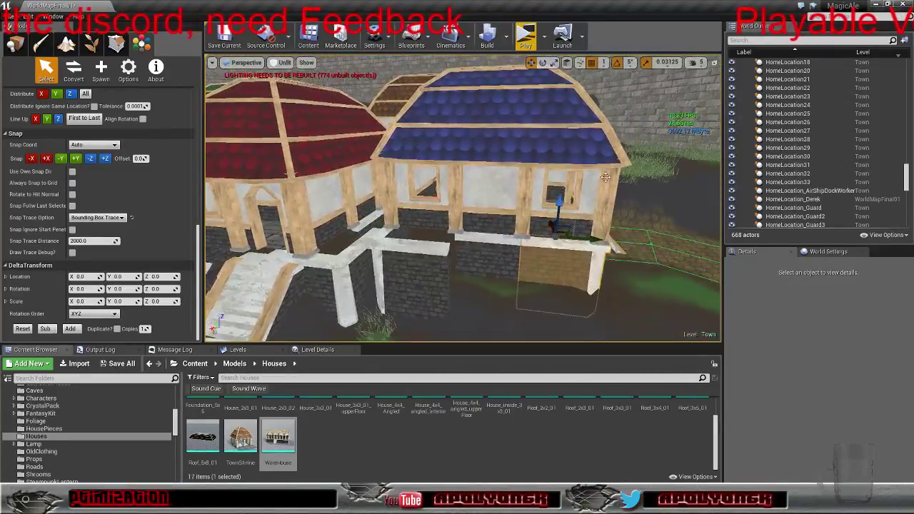
pyautogui.click(604, 63)
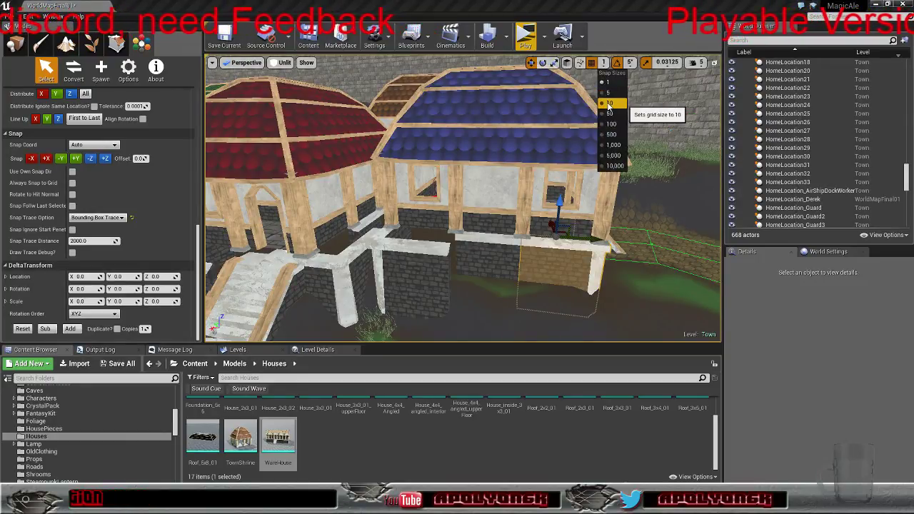
pyautogui.click(609, 92)
pyautogui.click(415, 268)
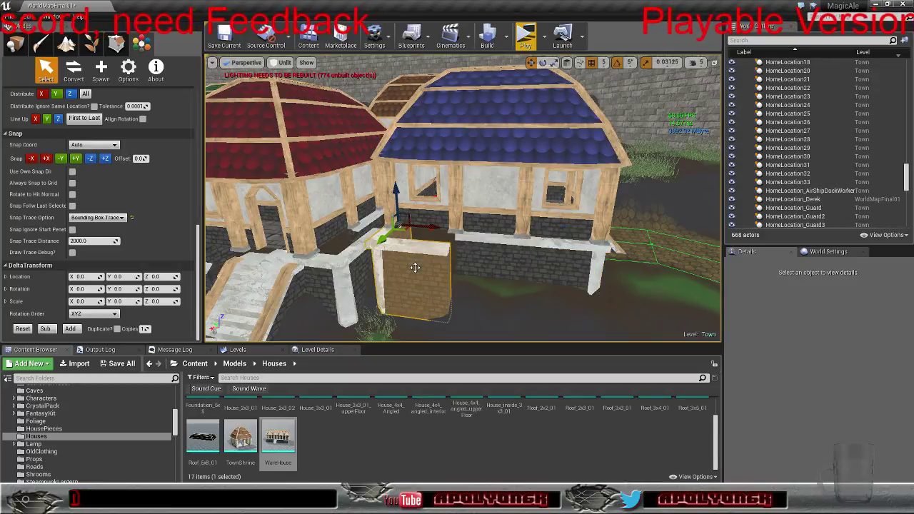
pyautogui.moveTo(386, 238); pyautogui.dragTo(417, 240)
pyautogui.moveTo(417, 241); pyautogui.dragTo(413, 266, button='right')
pyautogui.press('w')
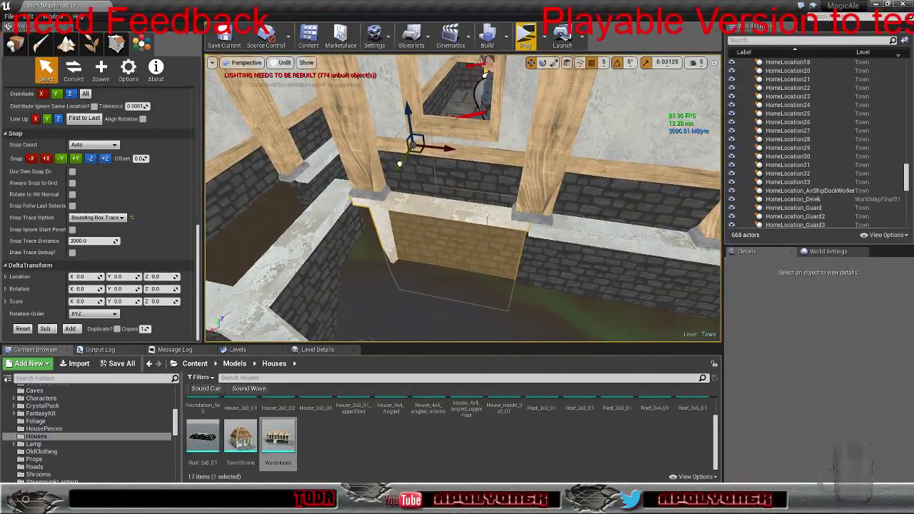
pyautogui.moveTo(399, 164); pyautogui.dragTo(398, 165)
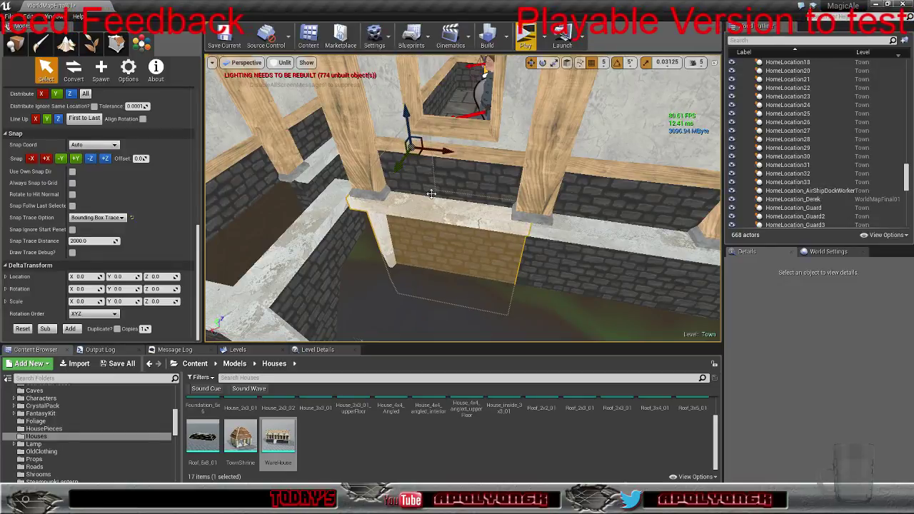
# Slide the blue-roofed house's foundation corner beside the entrance stairs inward so it sits under the corner post and across the doorway
pyautogui.moveTo(431, 194); pyautogui.dragTo(464, 222, button='right')
pyautogui.press('w')
pyautogui.press('s')
pyautogui.press('s')
pyautogui.press('w')
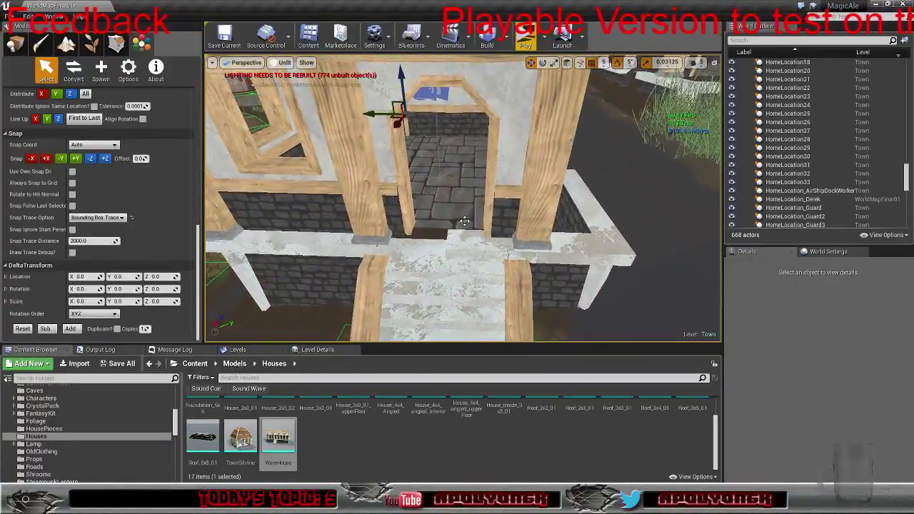
pyautogui.click(568, 252)
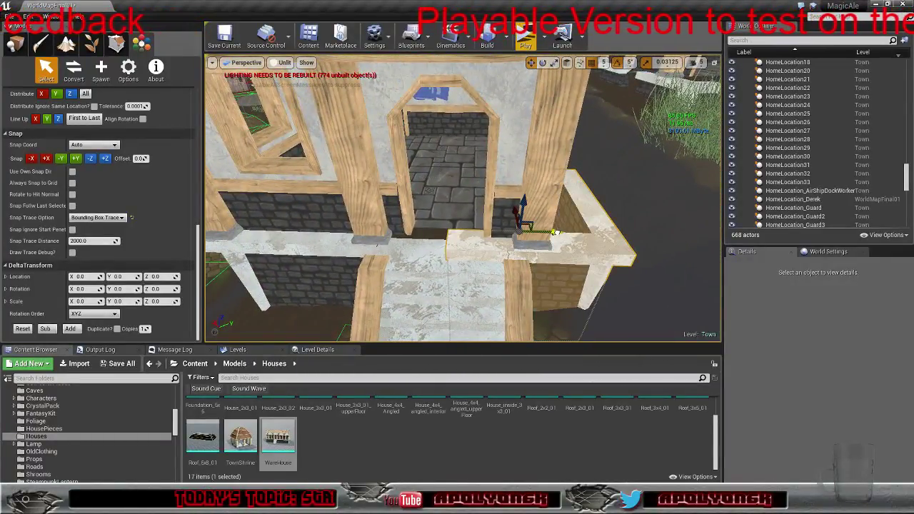
pyautogui.moveTo(555, 233); pyautogui.dragTo(485, 231)
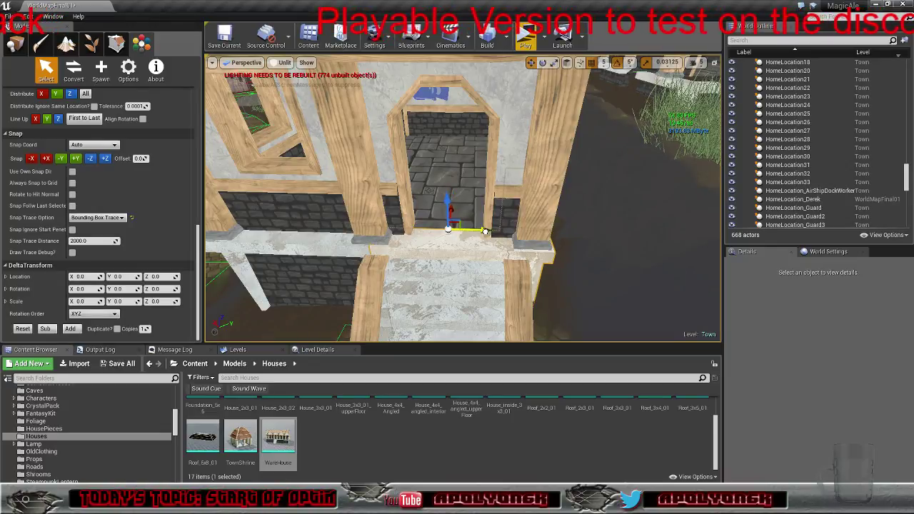
# Slide the blue-roofed house's remaining loose foundation corner along the wall to close the gap between the two posts
pyautogui.moveTo(486, 231); pyautogui.dragTo(365, 242, button='right')
pyautogui.moveTo(458, 215); pyautogui.dragTo(458, 214, button='right')
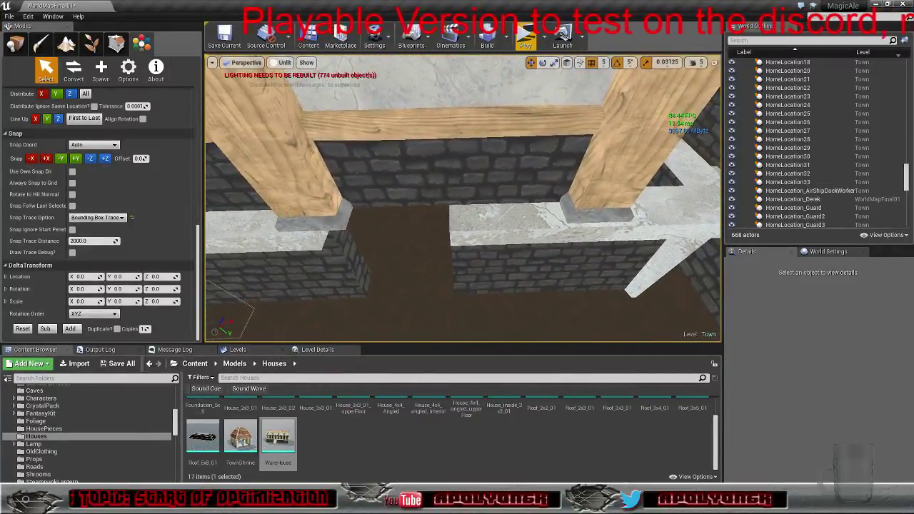
pyautogui.click(495, 243)
pyautogui.moveTo(595, 191); pyautogui.dragTo(484, 190)
pyautogui.moveTo(485, 190); pyautogui.dragTo(550, 200, button='right')
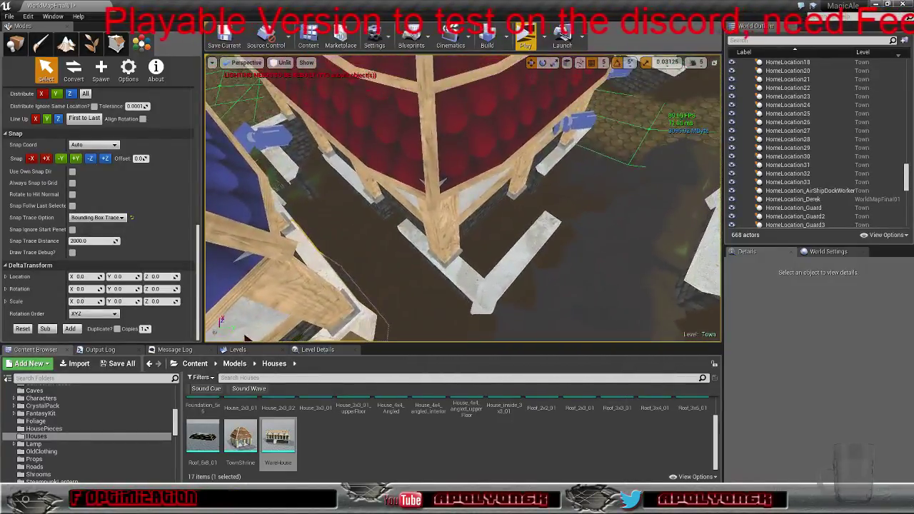
# Move two loose foundation corners of the red-roofed house inward under their corner posts, closing the gaps to the adjoining wall sections
pyautogui.click(477, 286)
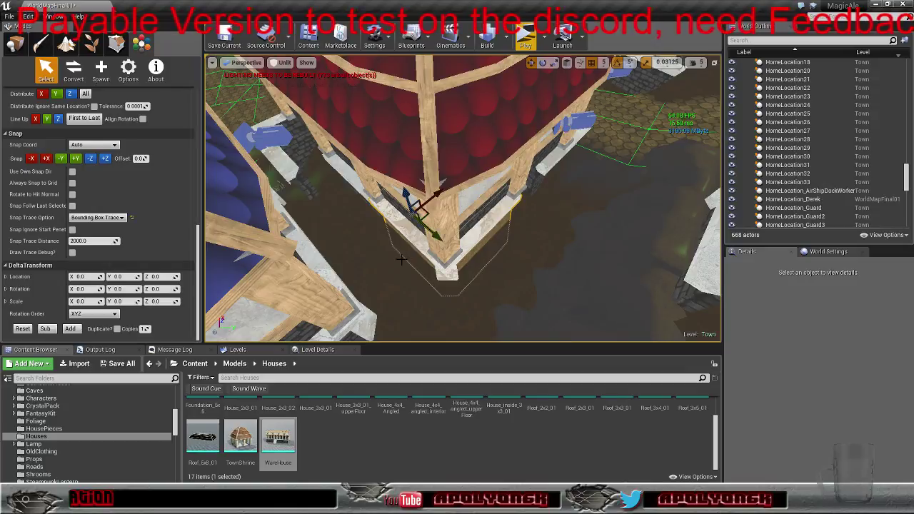
pyautogui.moveTo(402, 261); pyautogui.dragTo(316, 332, button='right')
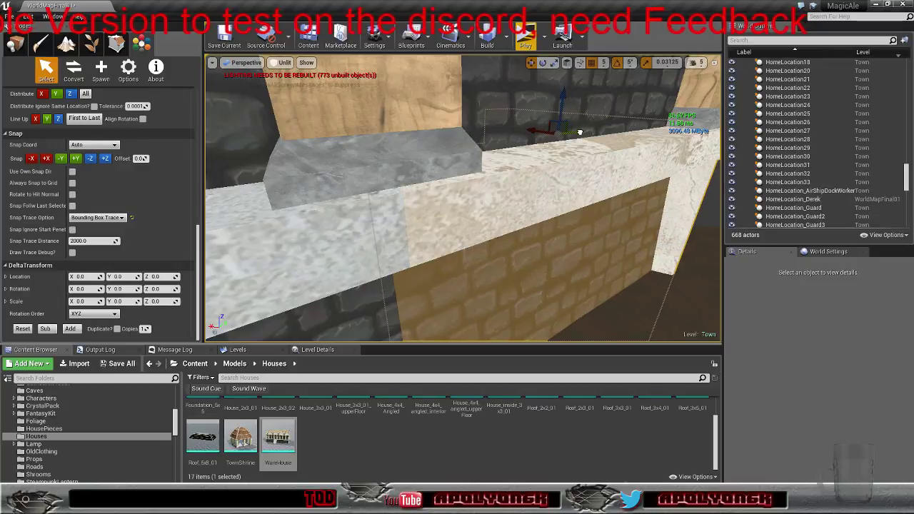
pyautogui.moveTo(571, 161); pyautogui.dragTo(571, 161, button='right')
pyautogui.click(465, 230)
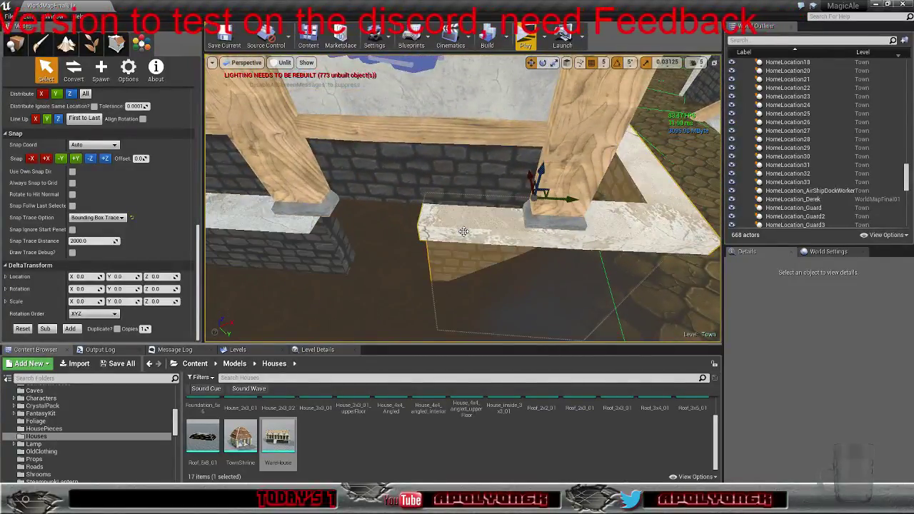
pyautogui.moveTo(570, 199); pyautogui.dragTo(461, 202)
# Align the red-roofed house's two foundation corners next to the entrance stairs with the corner posts and neighbouring wall sections
pyautogui.moveTo(452, 218); pyautogui.dragTo(437, 234, button='right')
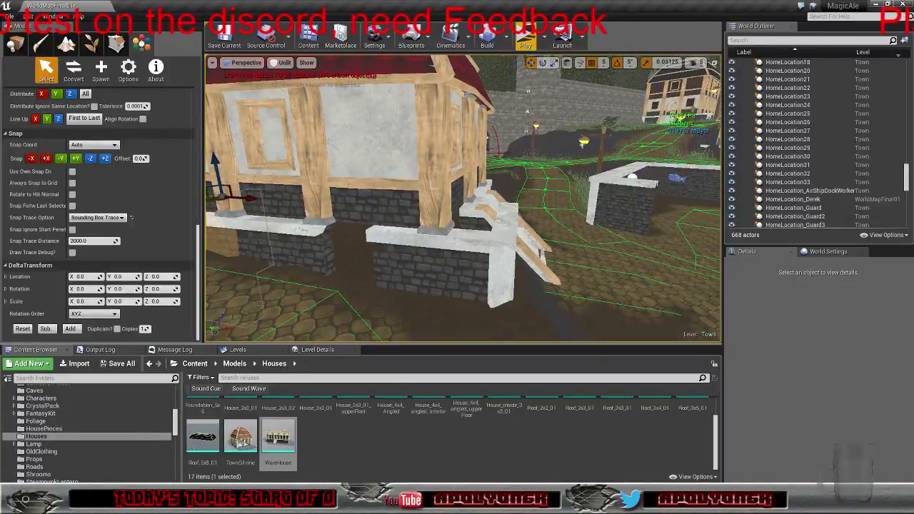
pyautogui.click(458, 257)
pyautogui.moveTo(470, 230); pyautogui.dragTo(461, 229)
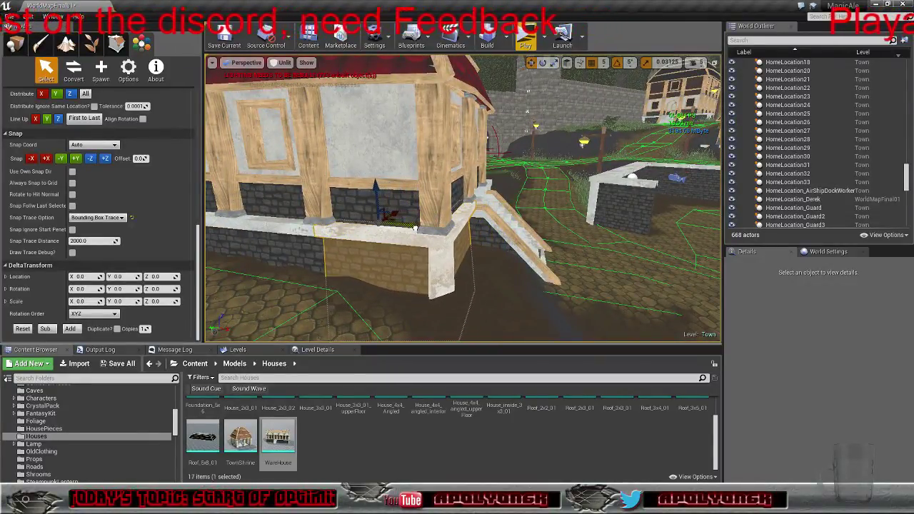
pyautogui.moveTo(468, 243); pyautogui.dragTo(477, 274, button='right')
pyautogui.click(440, 261)
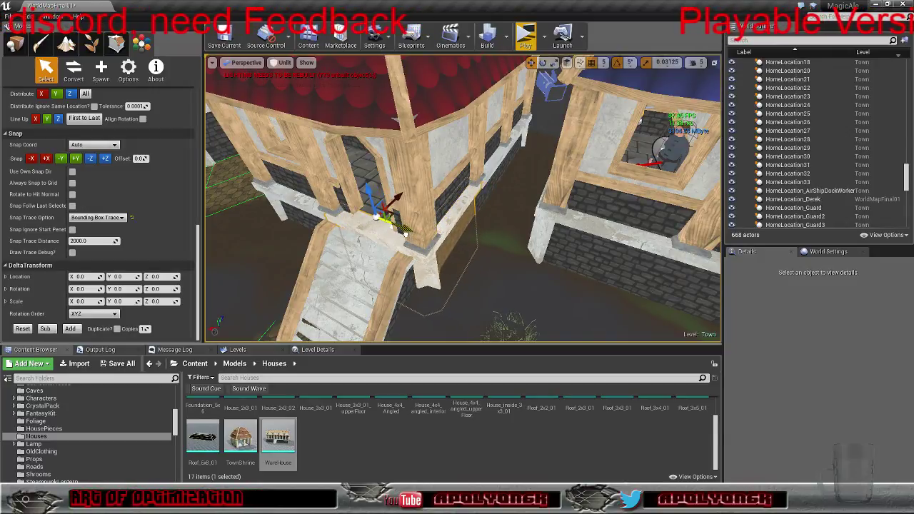
# Slide the brown-roofed house's foundation corner beside the stairs inward under its corner post to meet the middle section
pyautogui.moveTo(457, 252); pyautogui.dragTo(474, 246, button='right')
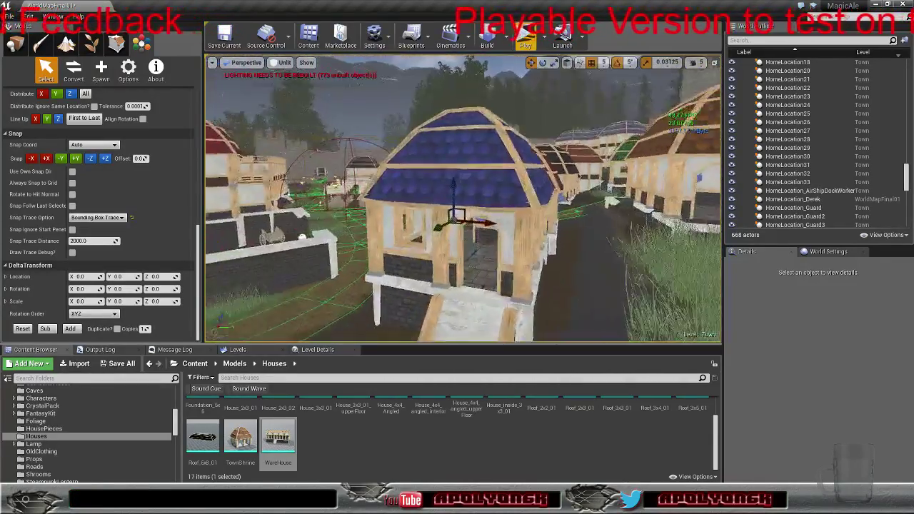
pyautogui.moveTo(463, 199); pyautogui.dragTo(543, 221, button='right')
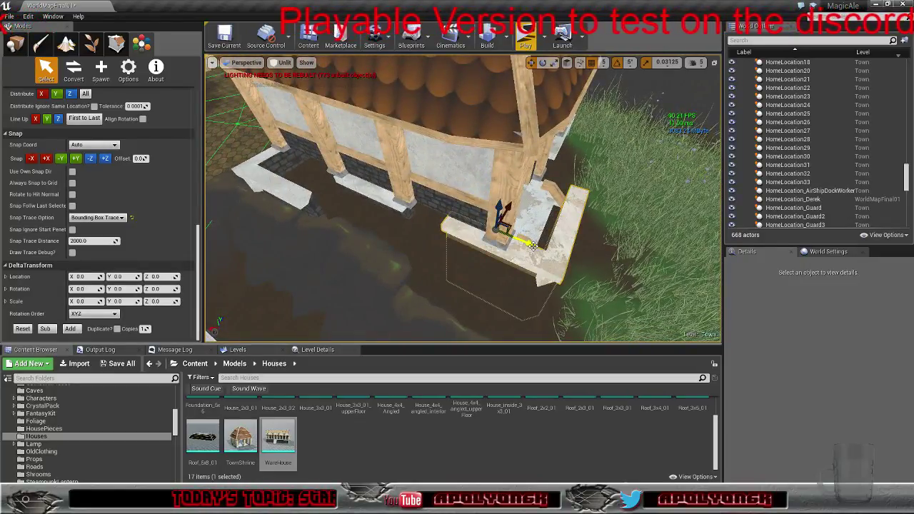
pyautogui.moveTo(520, 242); pyautogui.dragTo(484, 234)
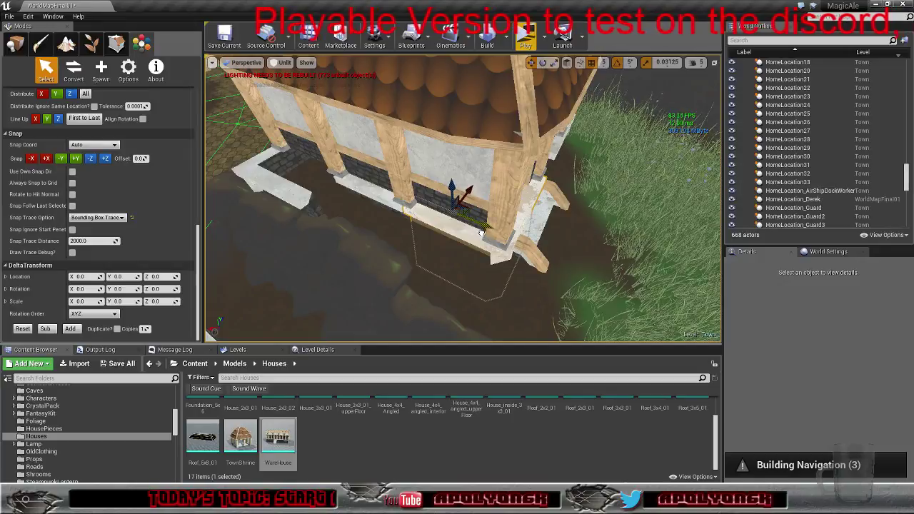
pyautogui.scroll(10, 410, 259)
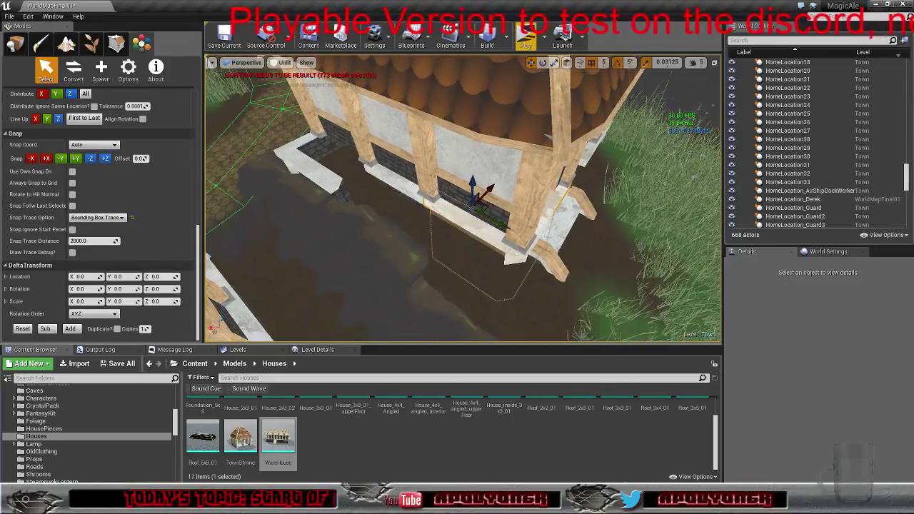
# Lower the camera speed to 3 and nudge the brown-roofed house's foundation corner flush with the adjoining section
pyautogui.moveTo(409, 258); pyautogui.dragTo(467, 261, button='right')
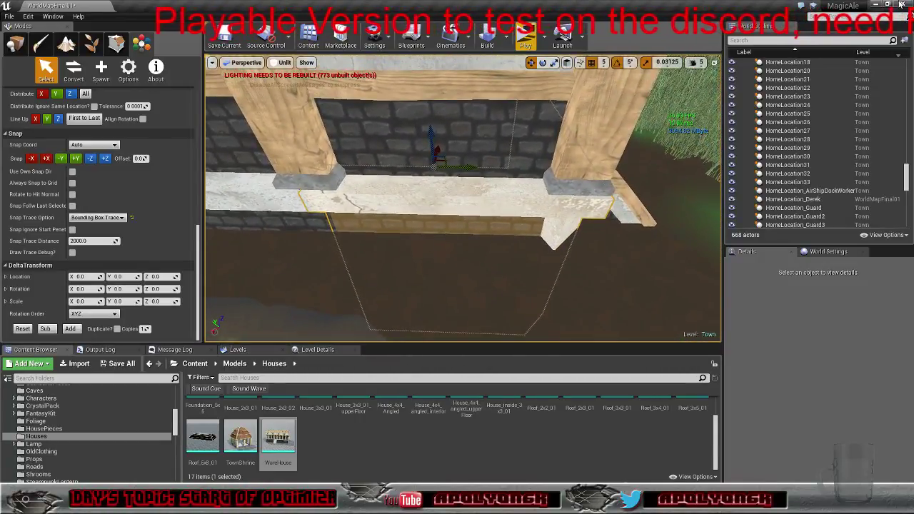
pyautogui.click(696, 63)
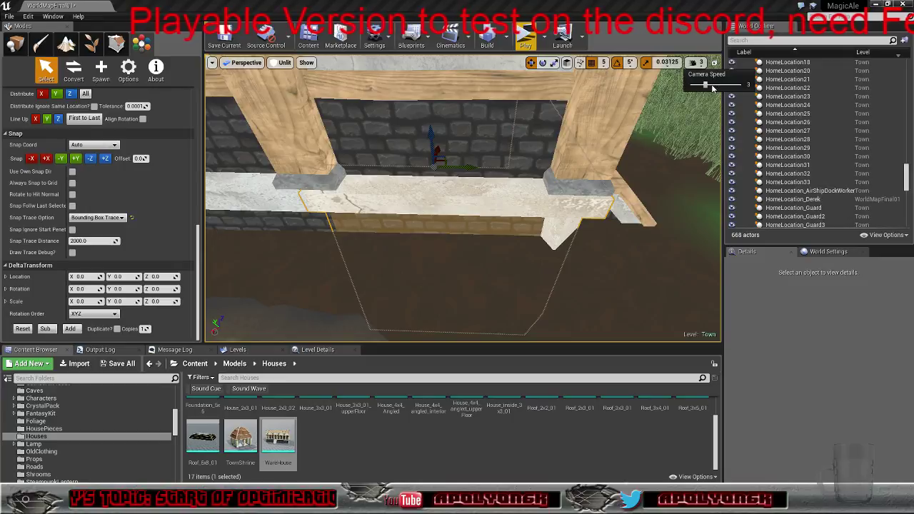
pyautogui.moveTo(535, 167); pyautogui.dragTo(482, 167, button='right')
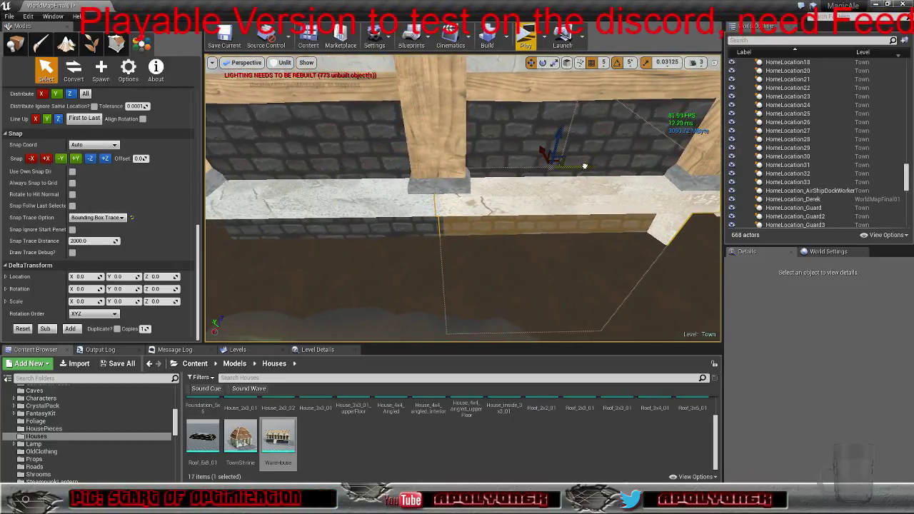
pyautogui.moveTo(585, 165); pyautogui.dragTo(588, 166)
# Slide the foundation corner on the grassy side of the brown-roofed house's stairs against the landing and fine-tune the joint
pyautogui.moveTo(588, 166)
pyautogui.mouseDown(button='right')
pyautogui.moveTo(518, 176)
pyautogui.moveTo(572, 169)
pyautogui.mouseUp(button='right')
pyautogui.press('d')
pyautogui.moveTo(544, 163); pyautogui.dragTo(544, 163, button='right')
pyautogui.click(544, 163)
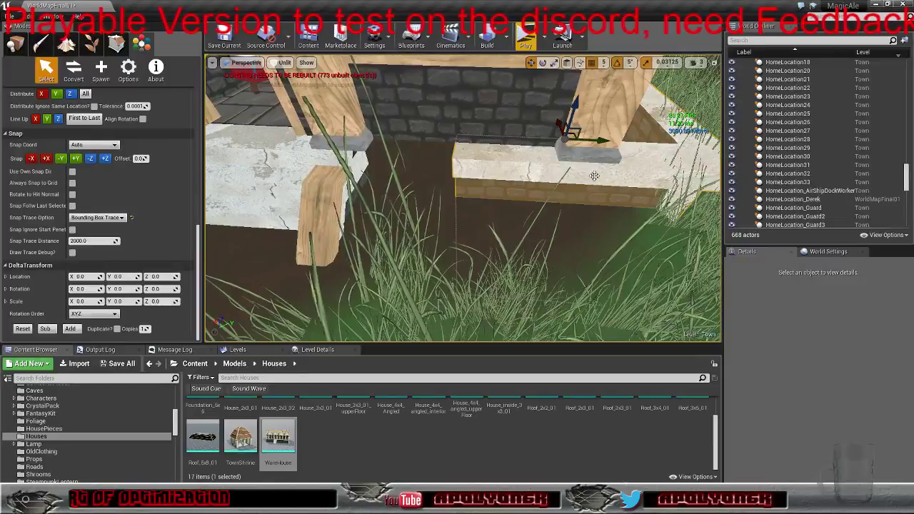
pyautogui.moveTo(602, 139); pyautogui.dragTo(490, 139)
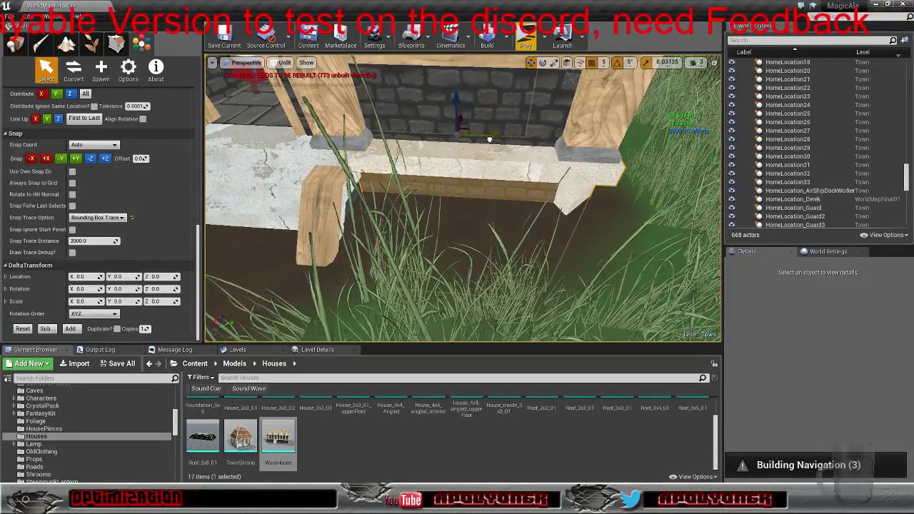
pyautogui.press('a')
pyautogui.moveTo(490, 138); pyautogui.dragTo(491, 139, button='right')
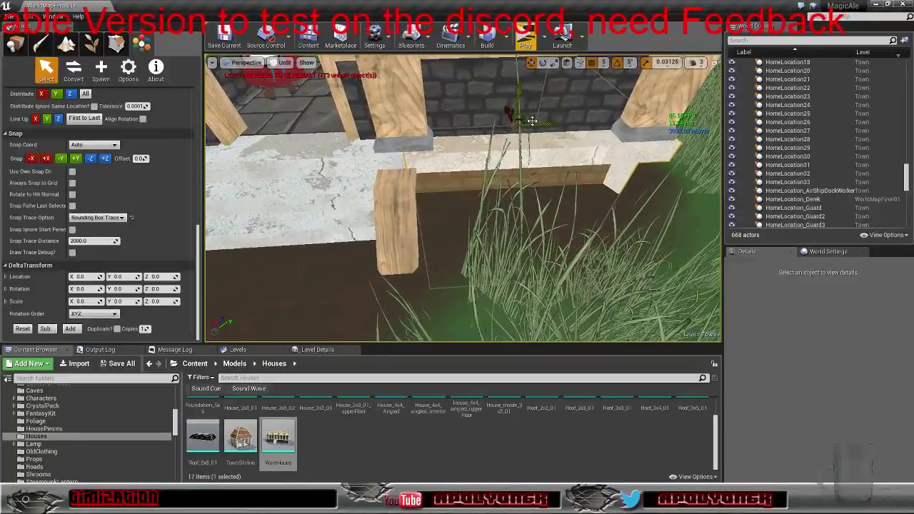
pyautogui.moveTo(553, 123); pyautogui.dragTo(548, 122)
pyautogui.press('w')
pyautogui.moveTo(504, 139); pyautogui.dragTo(513, 158, button='right')
pyautogui.press('s')
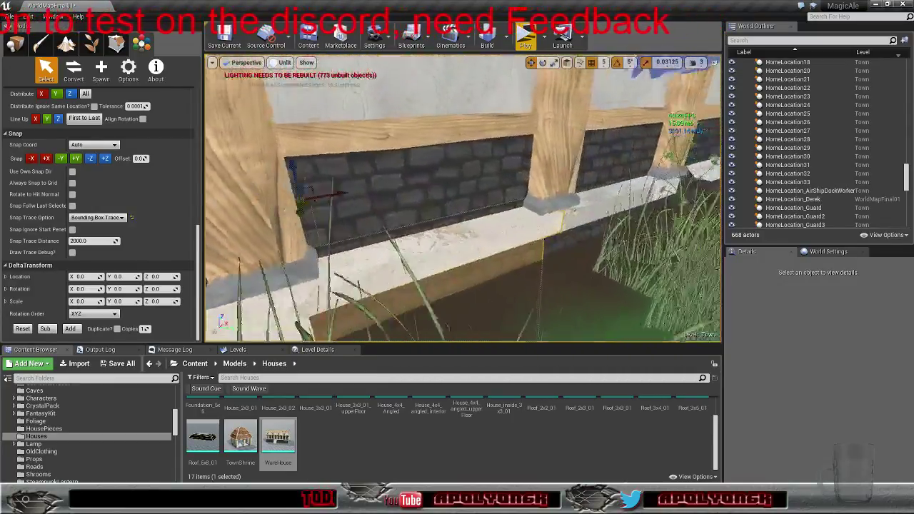
# Move the loose foundation corner behind the grass and purple flowers along the wall to close the gap to its neighbour
pyautogui.press('d')
pyautogui.moveTo(513, 185); pyautogui.dragTo(494, 194, button='right')
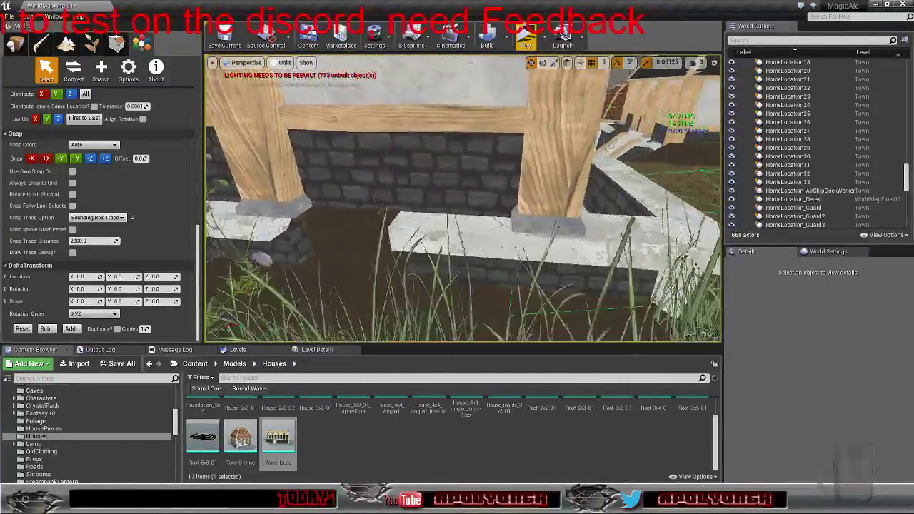
pyautogui.press('a')
pyautogui.moveTo(586, 197); pyautogui.dragTo(669, 208, button='right')
pyautogui.press('w')
pyautogui.click(653, 208)
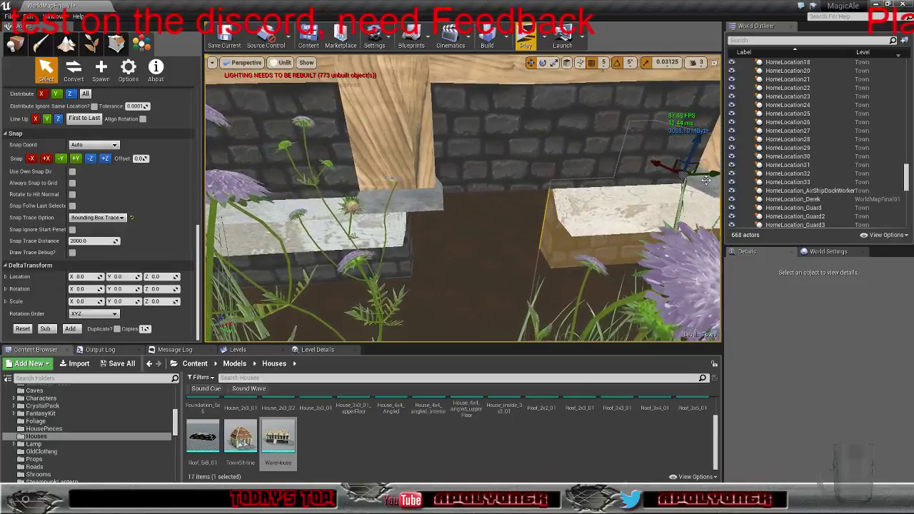
pyautogui.moveTo(691, 175); pyautogui.dragTo(584, 193)
# Slide the foundation corner beside the stairs at the cobbled path along the wall until it meets the stair landing
pyautogui.moveTo(584, 193); pyautogui.dragTo(583, 193, button='right')
pyautogui.moveTo(525, 247); pyautogui.dragTo(525, 246, button='right')
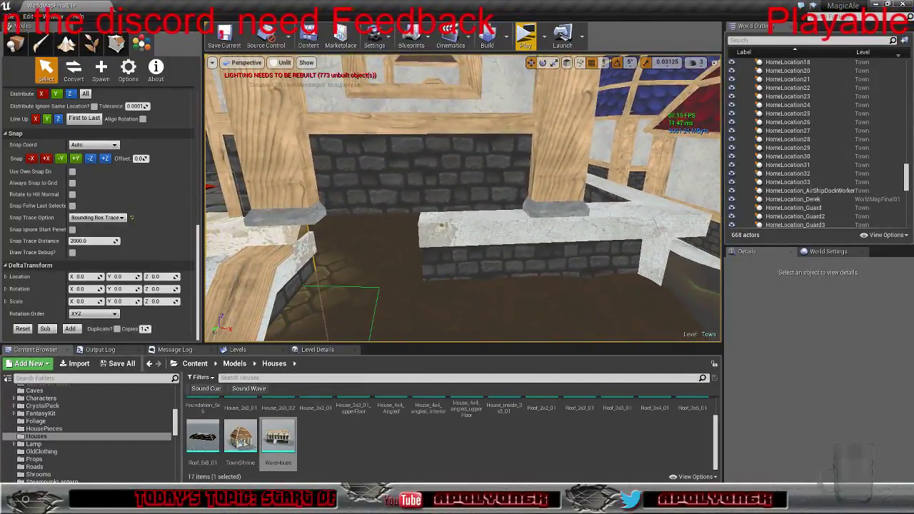
pyautogui.click(465, 243)
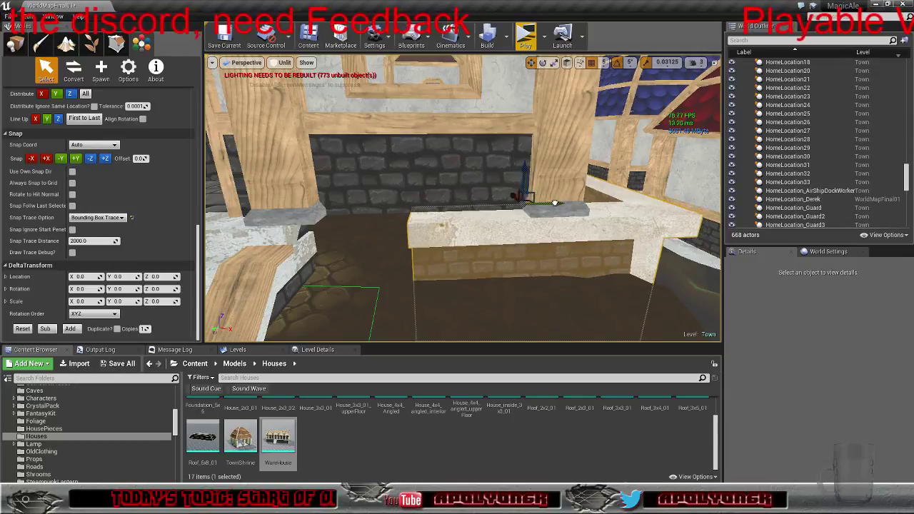
pyautogui.moveTo(555, 204); pyautogui.dragTo(457, 206)
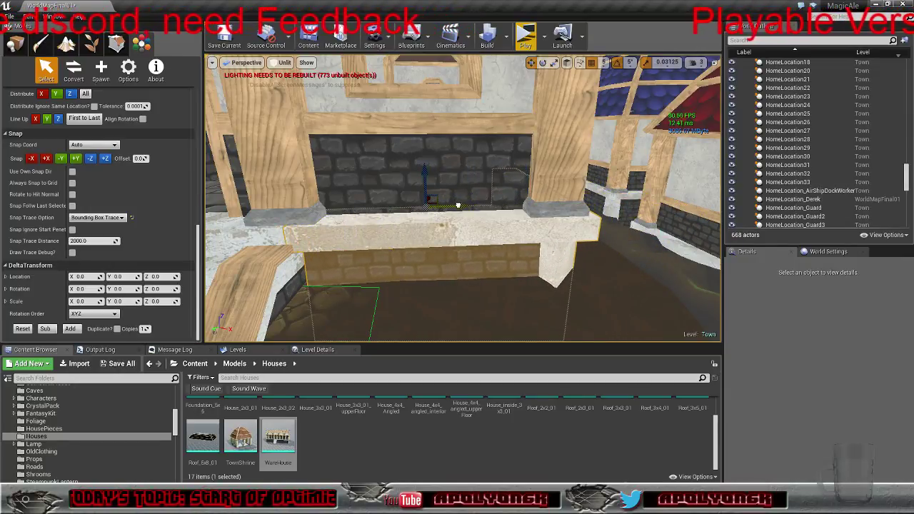
pyautogui.moveTo(457, 206); pyautogui.dragTo(450, 233, button='right')
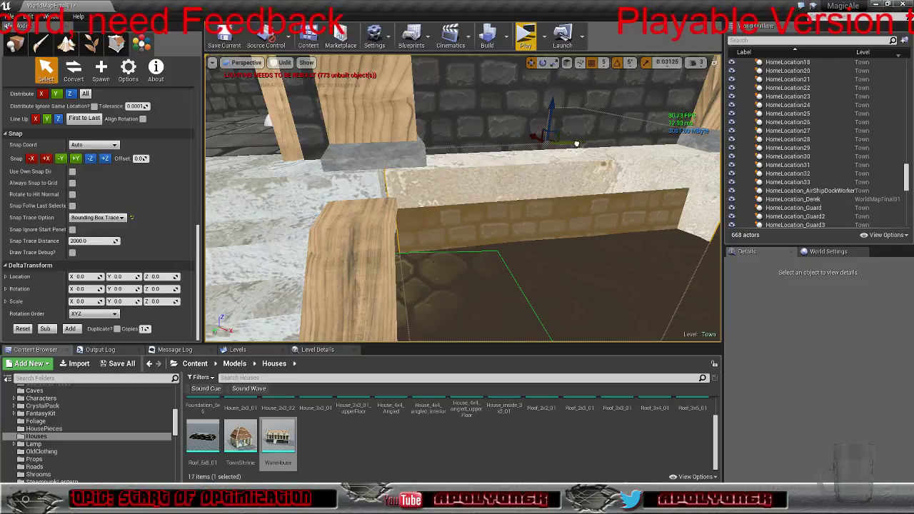
# Slide the foundation corner on the green-roofed house's stairless side along the wall against the adjoining section and fine-tune the joint
pyautogui.moveTo(576, 144); pyautogui.dragTo(653, 140, button='right')
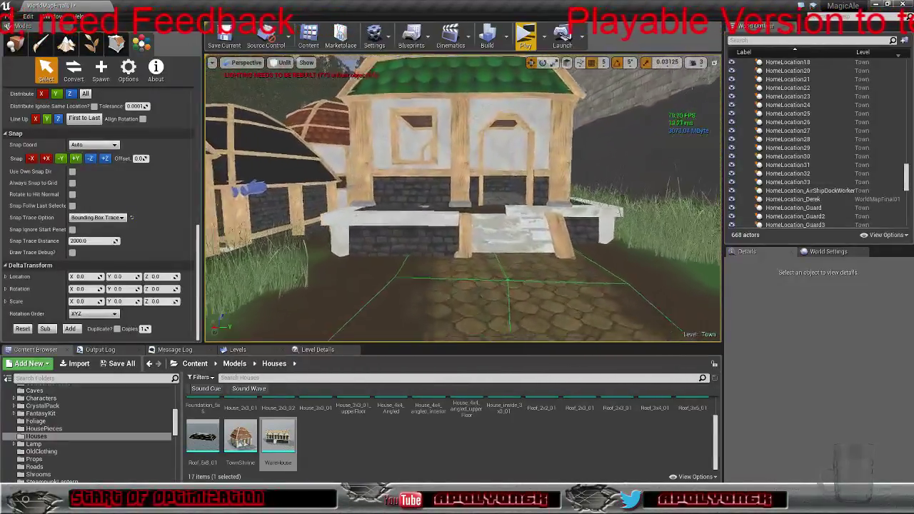
pyautogui.moveTo(463, 199); pyautogui.dragTo(504, 218, button='right')
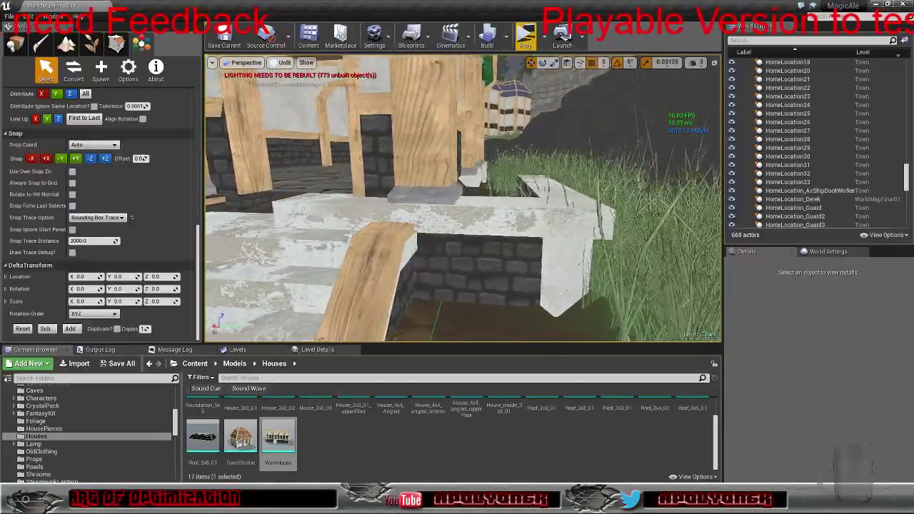
pyautogui.moveTo(577, 143); pyautogui.dragTo(577, 144, button='right')
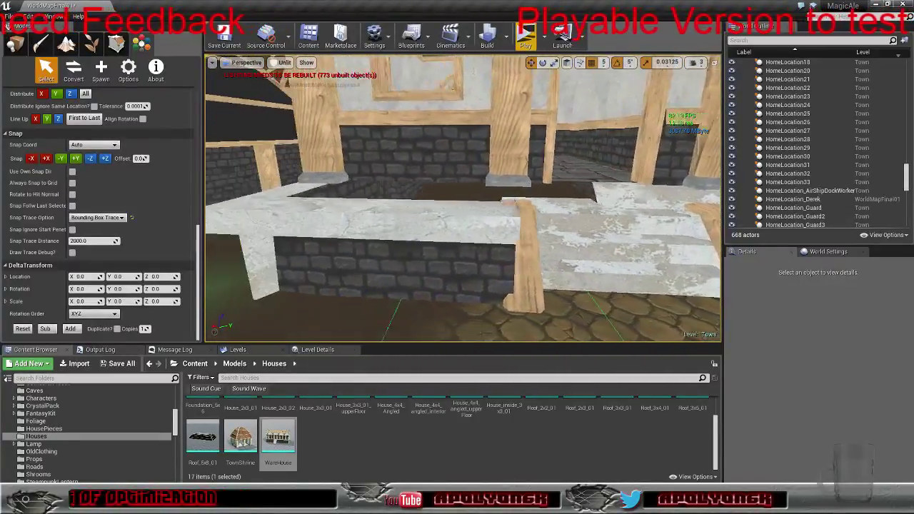
pyautogui.moveTo(510, 213); pyautogui.dragTo(510, 213, button='right')
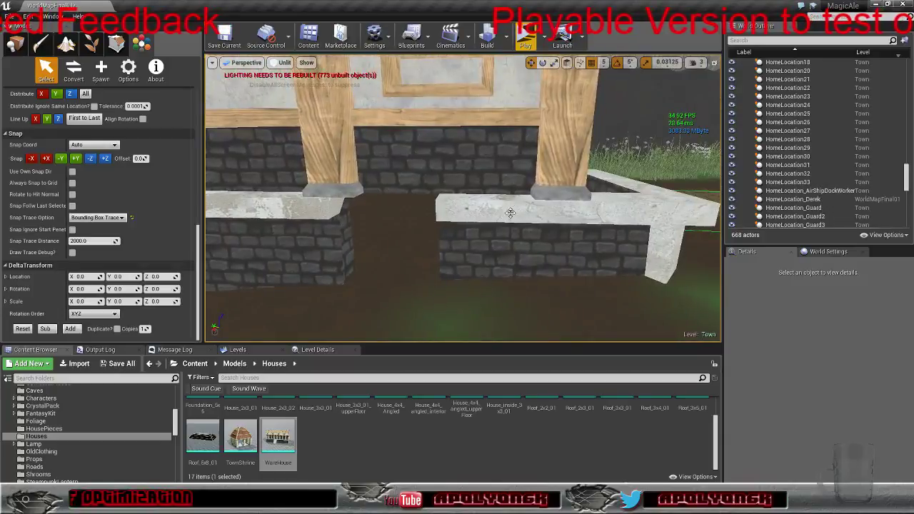
pyautogui.moveTo(577, 191); pyautogui.dragTo(502, 191)
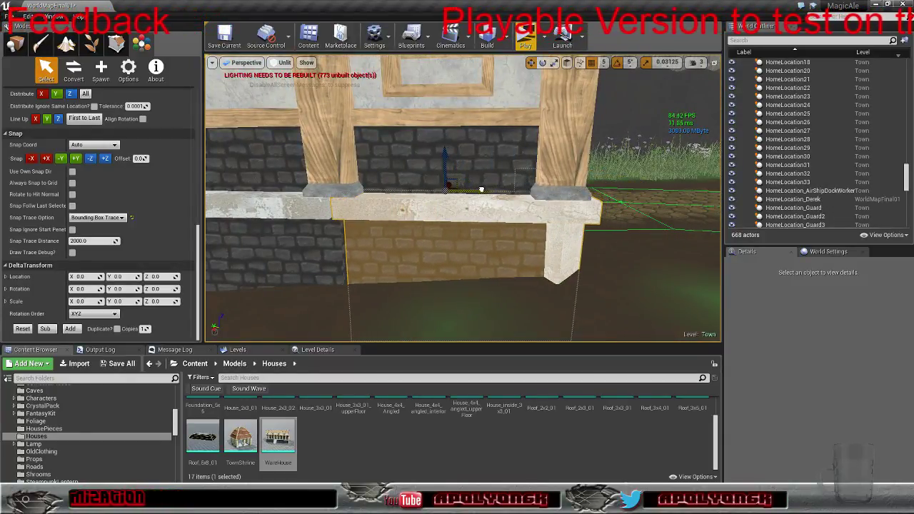
pyautogui.moveTo(470, 207); pyautogui.dragTo(470, 208, button='right')
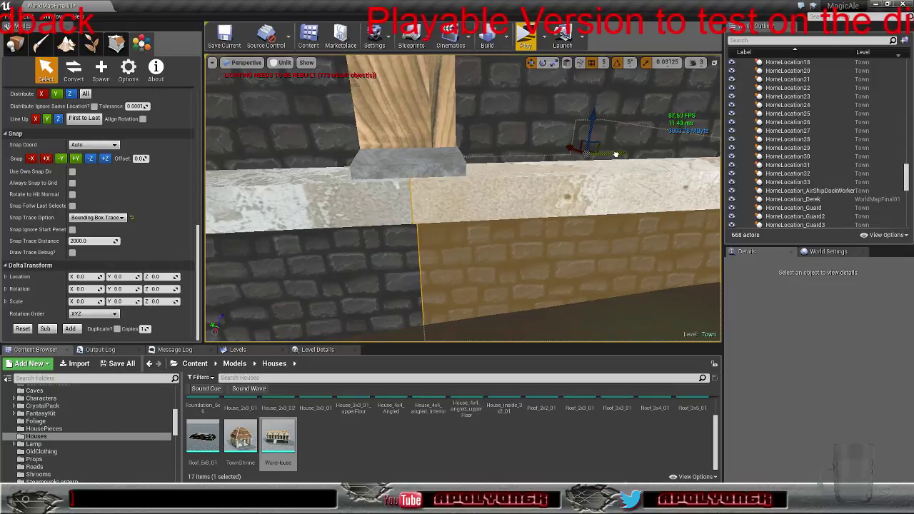
pyautogui.moveTo(616, 154); pyautogui.dragTo(619, 154)
pyautogui.moveTo(619, 154); pyautogui.dragTo(619, 155, button='right')
# Move the green-roofed house's foundation corner behind the front stairs along the wall until it meets the neighbouring section under the post
pyautogui.click(605, 191)
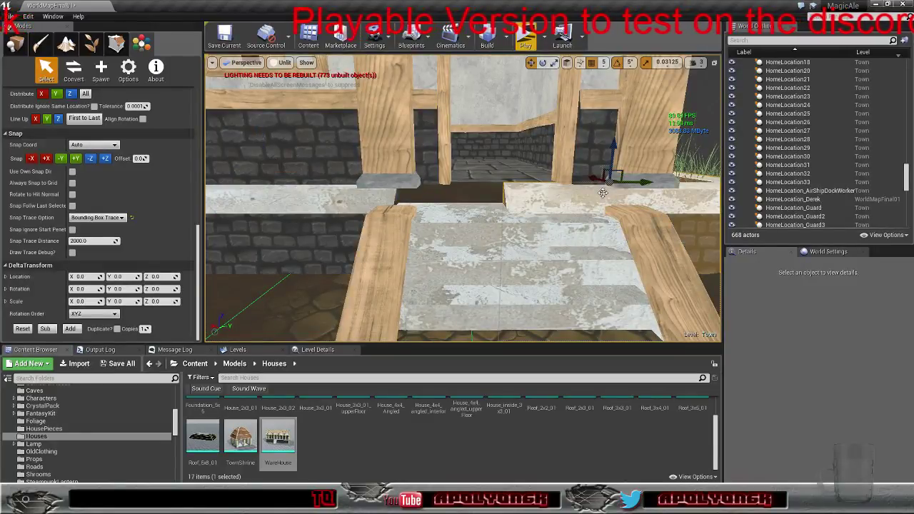
pyautogui.moveTo(645, 181); pyautogui.dragTo(554, 180)
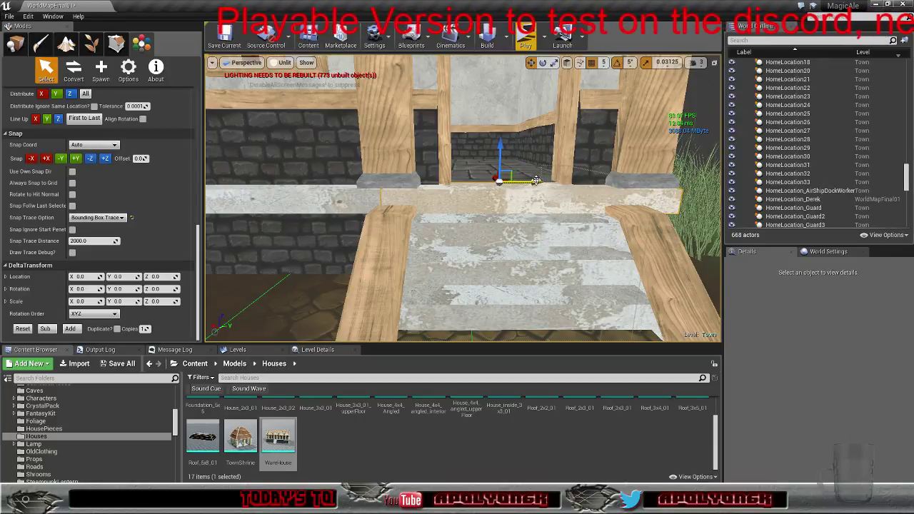
pyautogui.moveTo(537, 181); pyautogui.dragTo(475, 197, button='right')
pyautogui.press('w')
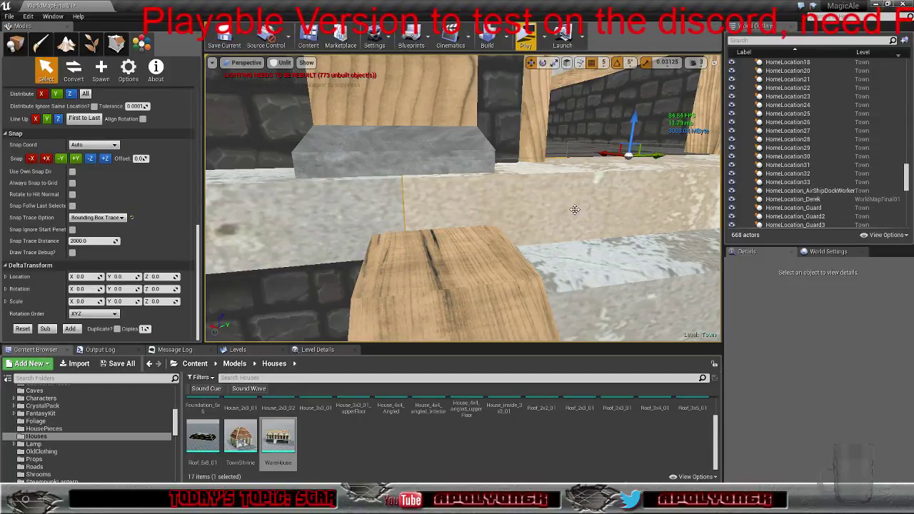
pyautogui.press('s')
pyautogui.moveTo(575, 210); pyautogui.dragTo(464, 200, button='right')
pyautogui.press('d')
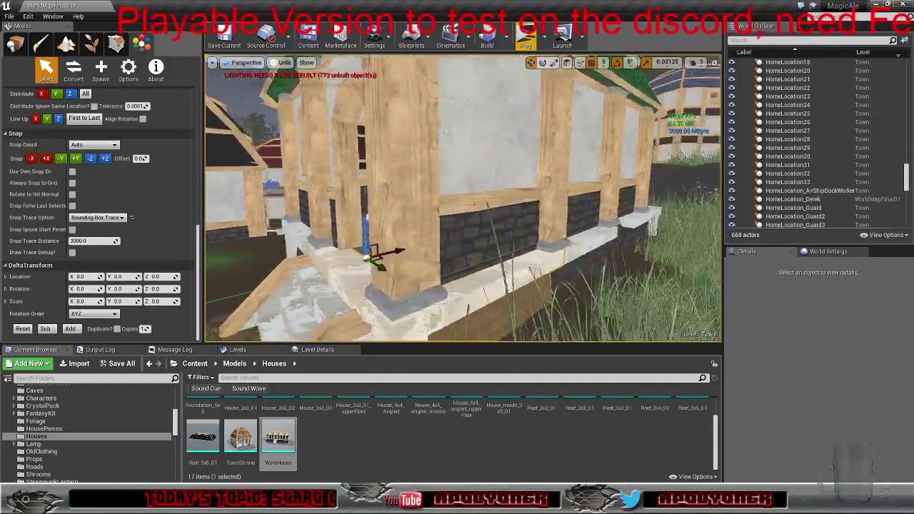
# Slide the foundation corner in the tall grass beside the green-roofed house along the wall to close the gap to its neighbour
pyautogui.moveTo(604, 212); pyautogui.dragTo(570, 211, button='right')
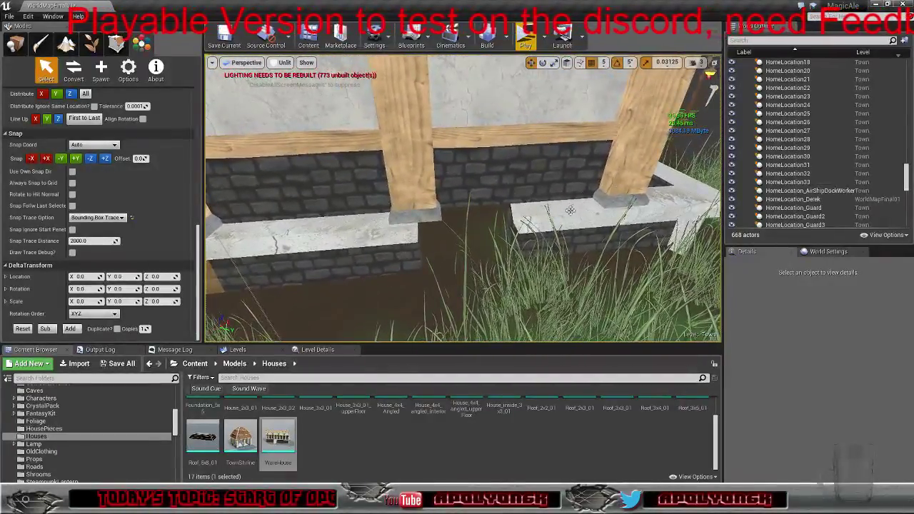
pyautogui.click(565, 214)
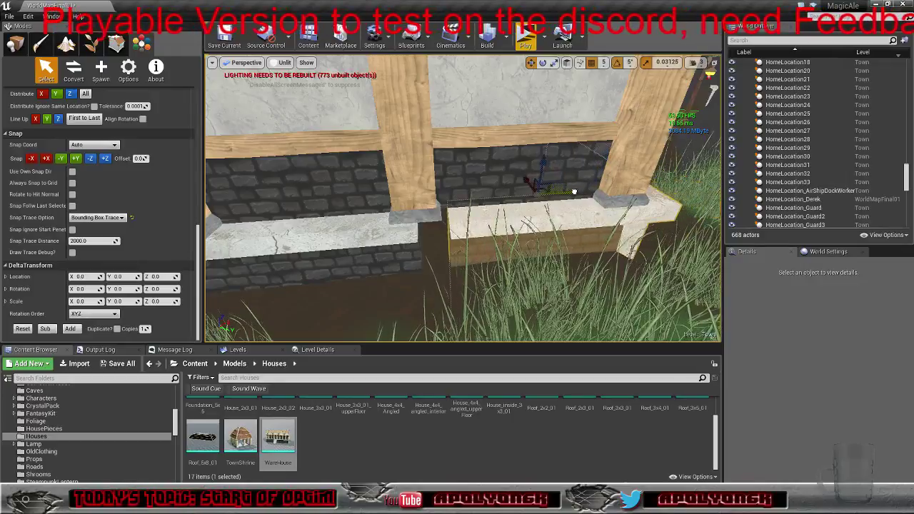
pyautogui.moveTo(575, 191); pyautogui.dragTo(551, 192)
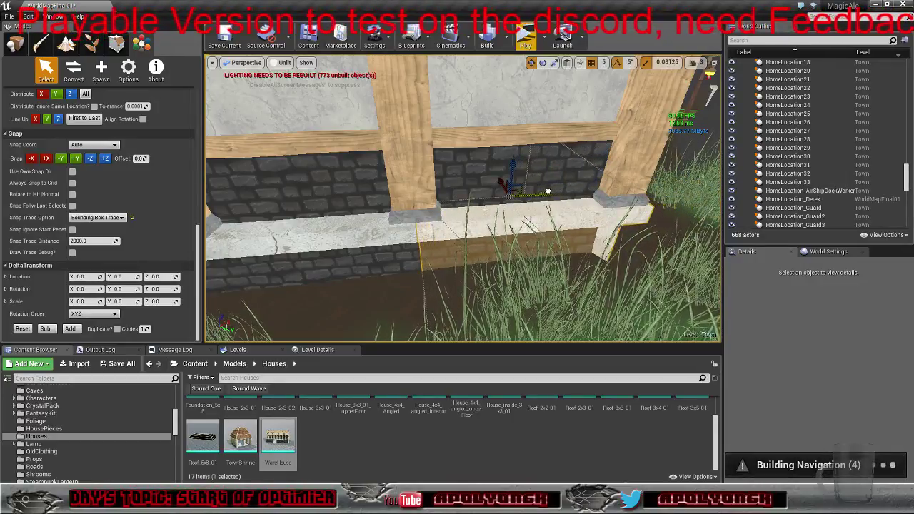
pyautogui.moveTo(547, 193); pyautogui.dragTo(514, 201, button='right')
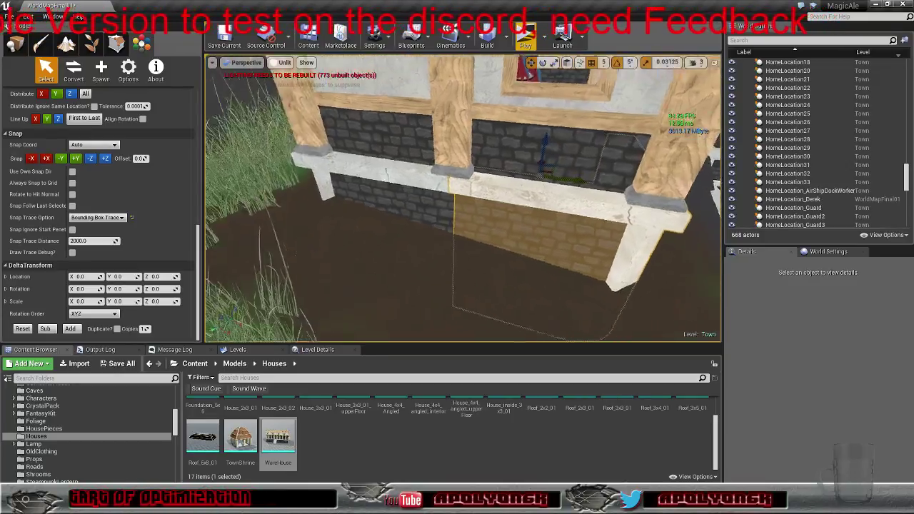
# Move the foundation corner standing out beside the cobbled path along the house wall to close the gap under the timber posts
pyautogui.moveTo(463, 199); pyautogui.dragTo(475, 217, button='right')
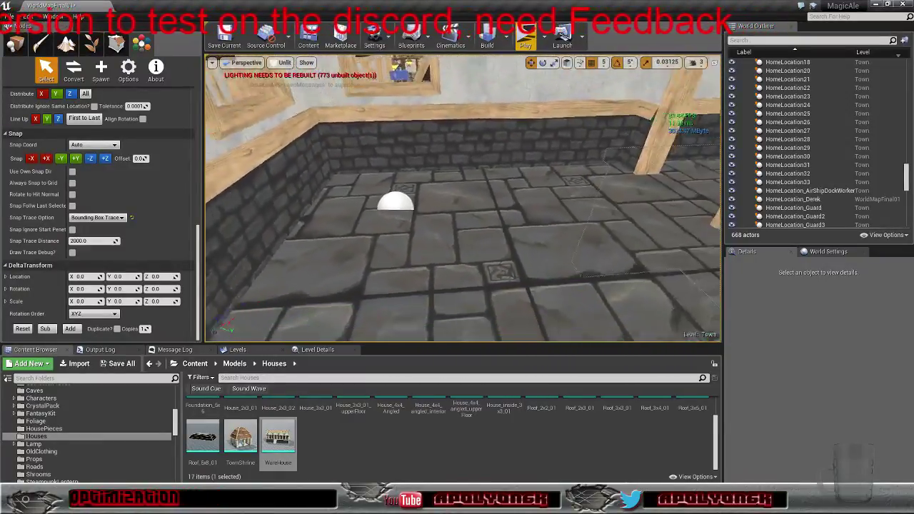
pyautogui.moveTo(463, 198); pyautogui.dragTo(460, 136, button='right')
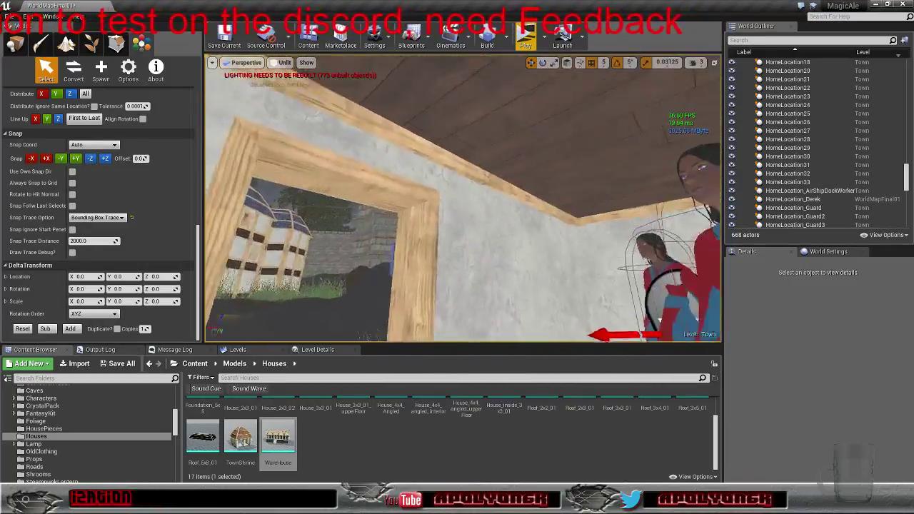
pyautogui.moveTo(463, 199); pyautogui.dragTo(529, 157, button='right')
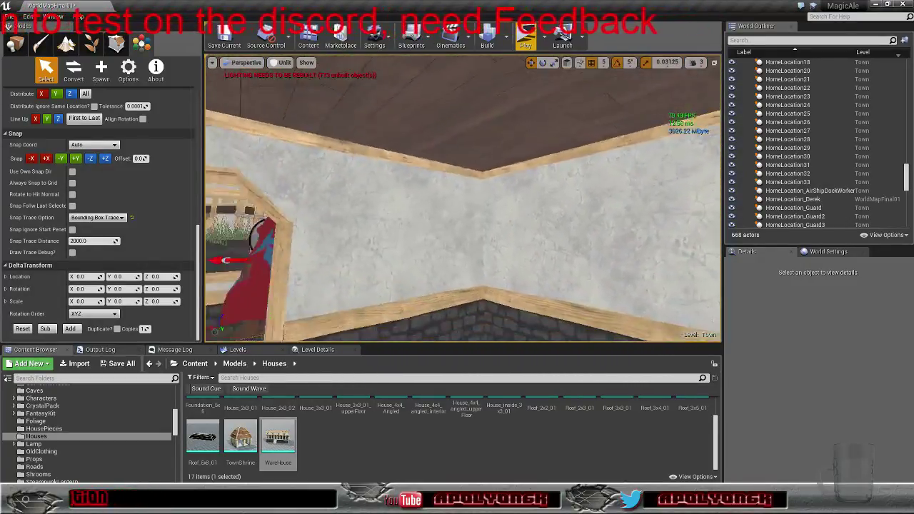
pyautogui.moveTo(463, 199); pyautogui.dragTo(593, 182, button='right')
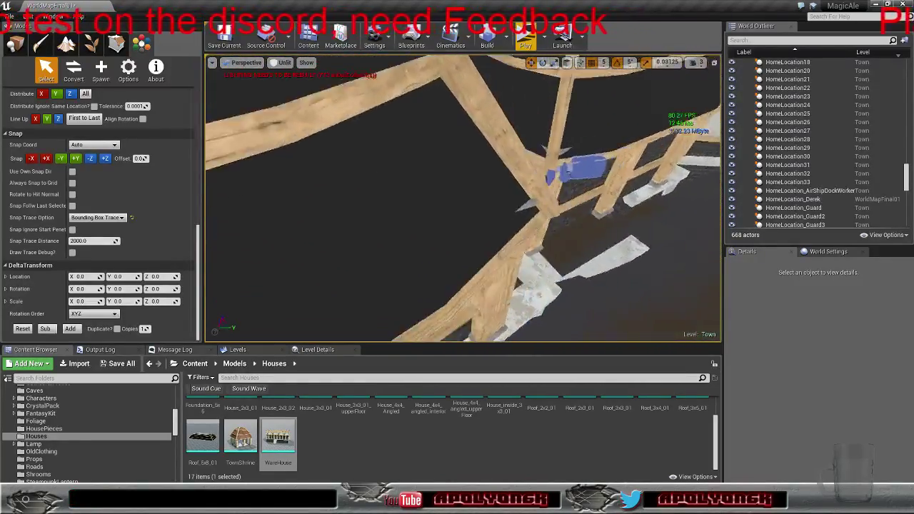
pyautogui.moveTo(463, 199); pyautogui.dragTo(307, 250, button='right')
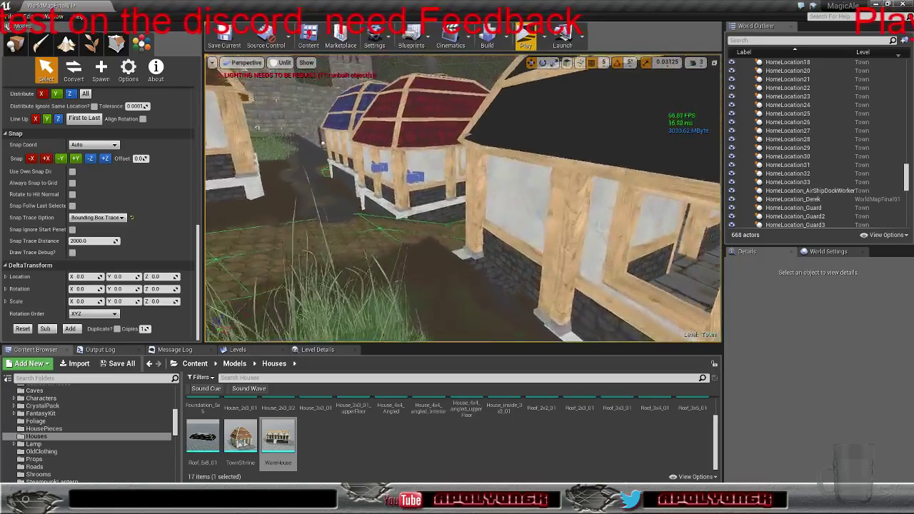
pyautogui.moveTo(463, 198); pyautogui.dragTo(385, 203, button='right')
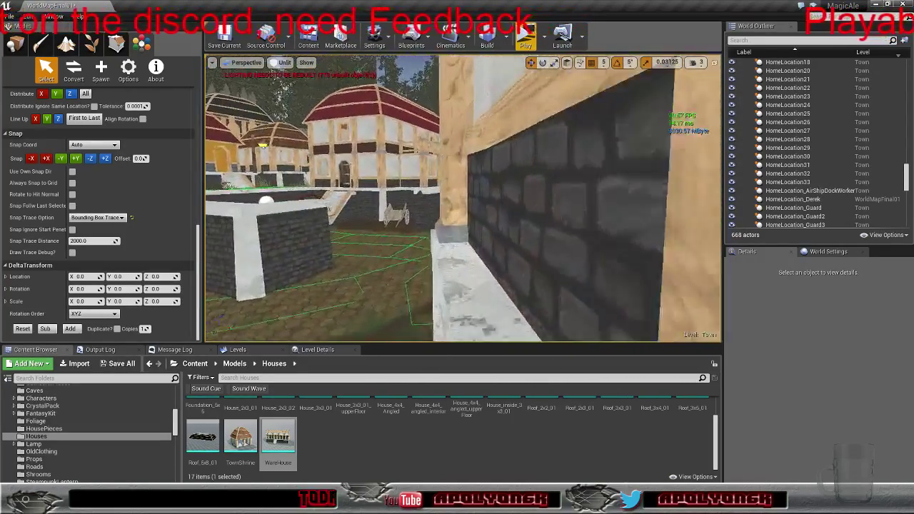
pyautogui.moveTo(463, 198); pyautogui.dragTo(550, 195, button='right')
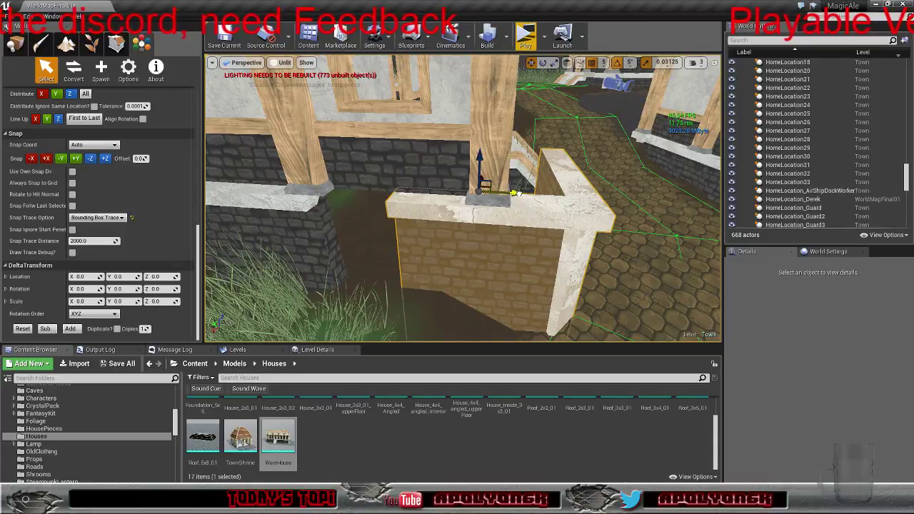
pyautogui.moveTo(478, 193); pyautogui.dragTo(435, 190)
# Align the foundation corner next to the stairs with the stair landing and nudge the joint flush under the post
pyautogui.moveTo(436, 190); pyautogui.dragTo(400, 193, button='right')
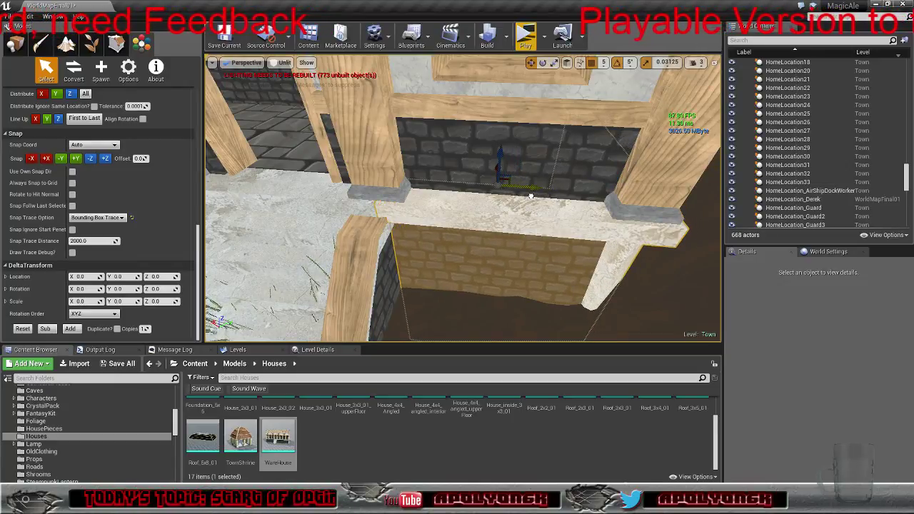
pyautogui.moveTo(531, 195); pyautogui.dragTo(548, 173, button='right')
pyautogui.press('w')
pyautogui.press('w')
pyautogui.moveTo(568, 133); pyautogui.dragTo(565, 133)
pyautogui.press('s')
# Slide the foundation corner half sunk in the dirt along the wall until it meets the adjoining section under the post
pyautogui.moveTo(565, 133); pyautogui.dragTo(537, 167, button='right')
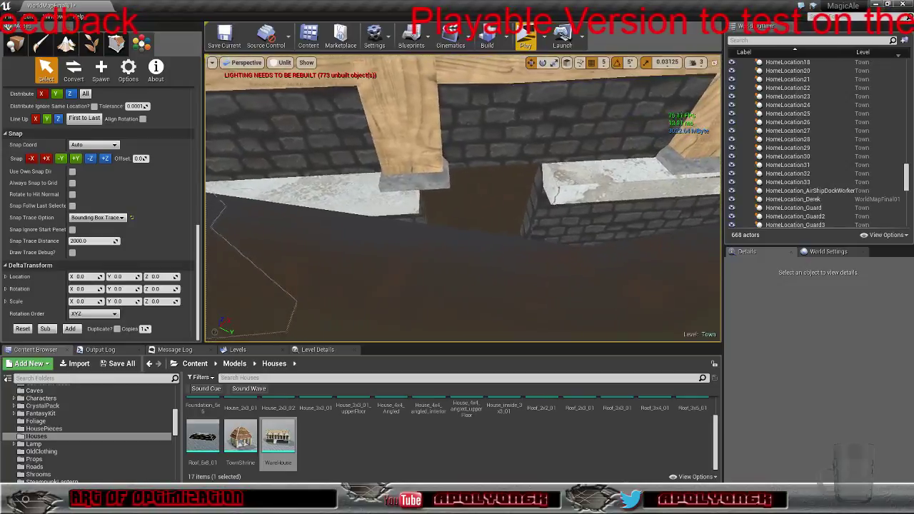
pyautogui.click(562, 191)
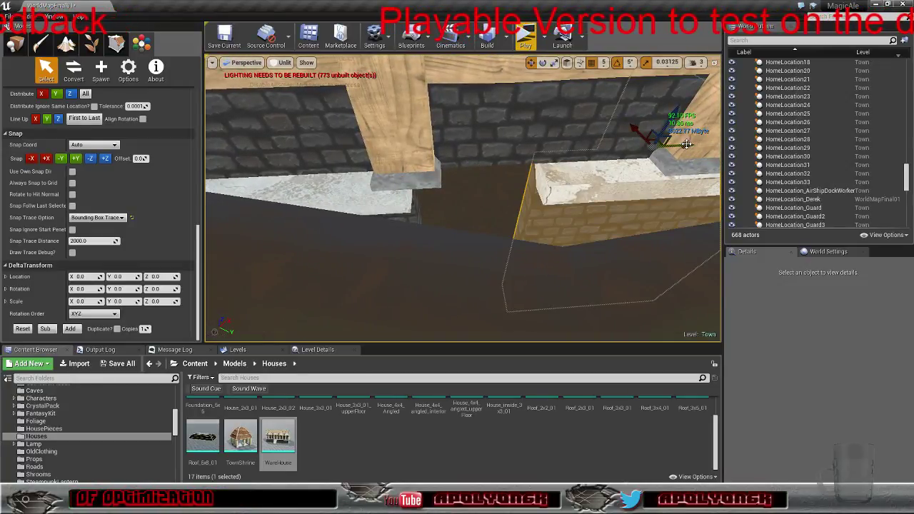
pyautogui.moveTo(670, 147); pyautogui.dragTo(570, 151)
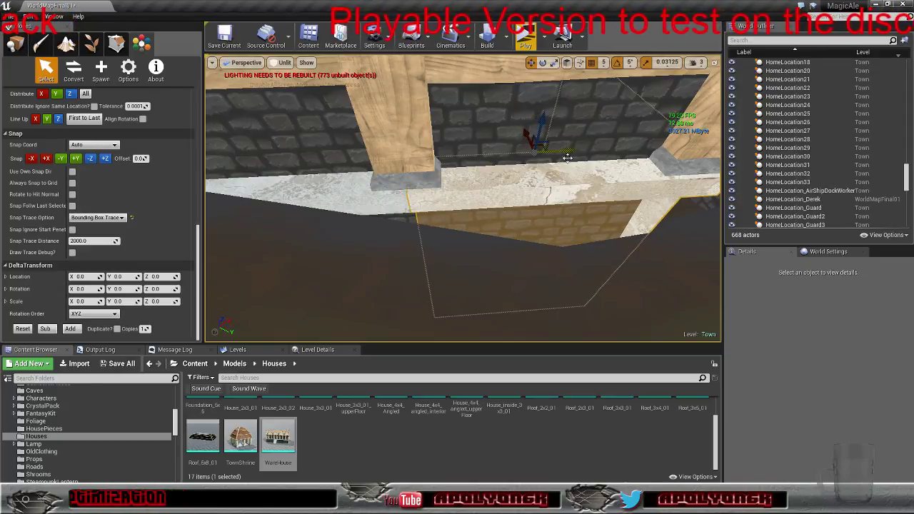
pyautogui.moveTo(570, 152); pyautogui.dragTo(546, 151, button='right')
pyautogui.moveTo(472, 178); pyautogui.dragTo(537, 210, button='right')
pyautogui.click(524, 228)
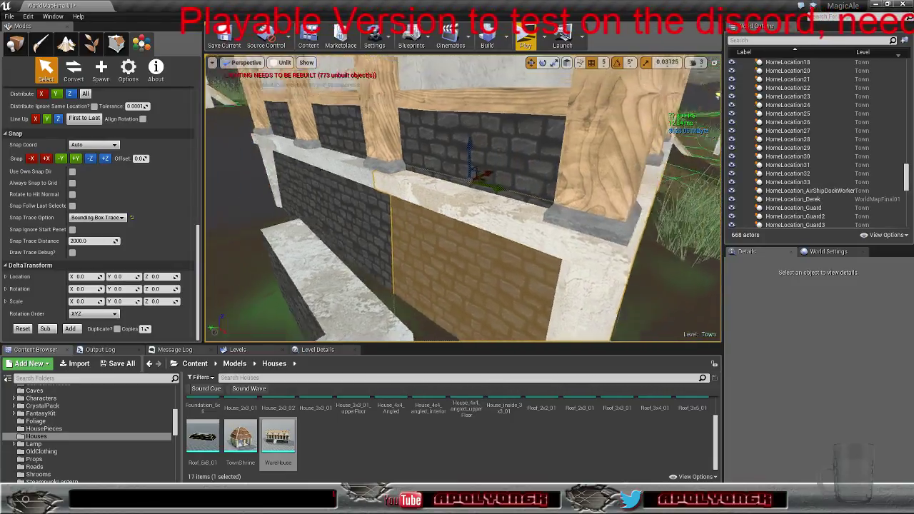
pyautogui.moveTo(524, 229); pyautogui.dragTo(440, 225, button='right')
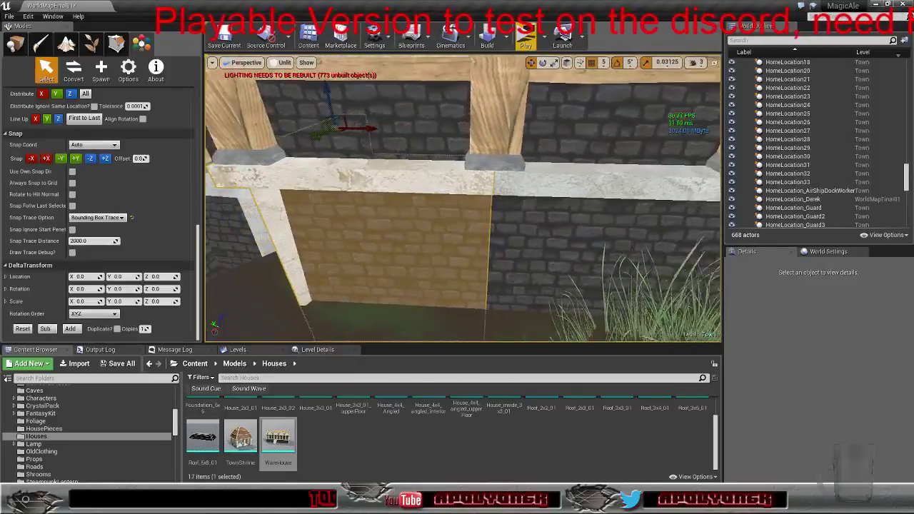
# Move the foundation corner behind the stairs between the closely spaced houses against the neighbouring section and fine-tune its position
pyautogui.moveTo(493, 204); pyautogui.dragTo(523, 213, button='right')
pyautogui.click(540, 204)
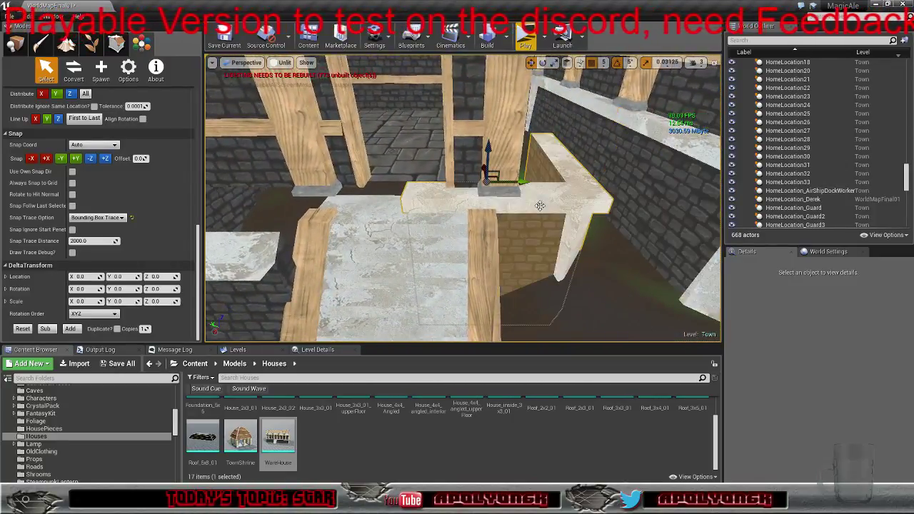
pyautogui.moveTo(529, 181); pyautogui.dragTo(444, 182)
pyautogui.moveTo(445, 181); pyautogui.dragTo(373, 218, button='right')
pyautogui.moveTo(364, 235); pyautogui.dragTo(496, 229, button='right')
pyautogui.moveTo(455, 250); pyautogui.dragTo(355, 229, button='right')
pyautogui.moveTo(355, 229); pyautogui.dragTo(337, 225)
pyautogui.moveTo(337, 225)
pyautogui.mouseDown(button='right')
pyautogui.moveTo(358, 223)
pyautogui.moveTo(336, 220)
pyautogui.moveTo(321, 227)
pyautogui.moveTo(325, 236)
pyautogui.moveTo(339, 236)
pyautogui.moveTo(343, 215)
pyautogui.moveTo(349, 221)
pyautogui.mouseUp(button='right')
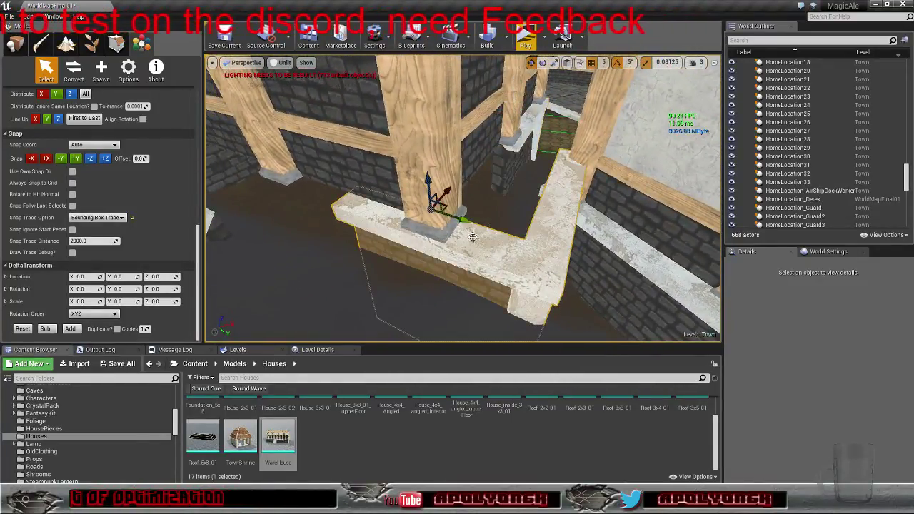
# Slide the foundation corner at the narrow alley between the two houses along the wall to close its gap
pyautogui.moveTo(418, 212); pyautogui.dragTo(387, 206)
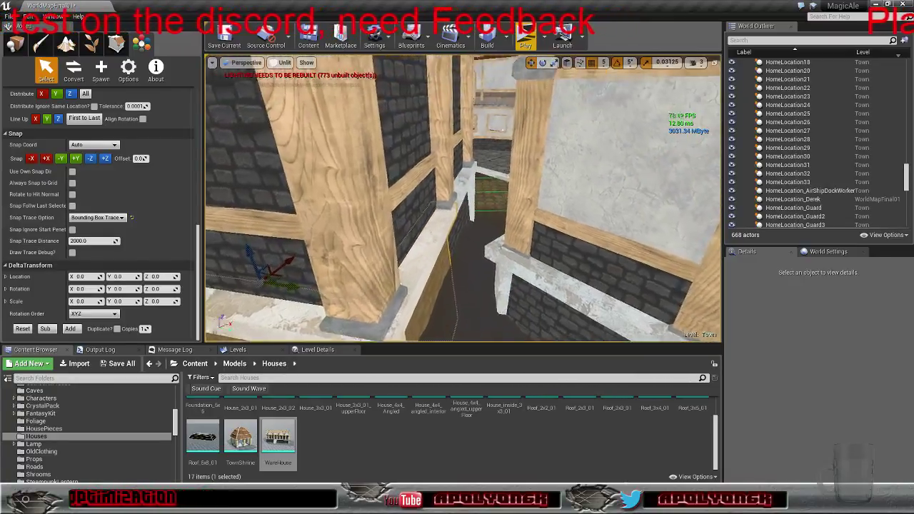
pyautogui.moveTo(457, 207); pyautogui.dragTo(586, 164, button='right')
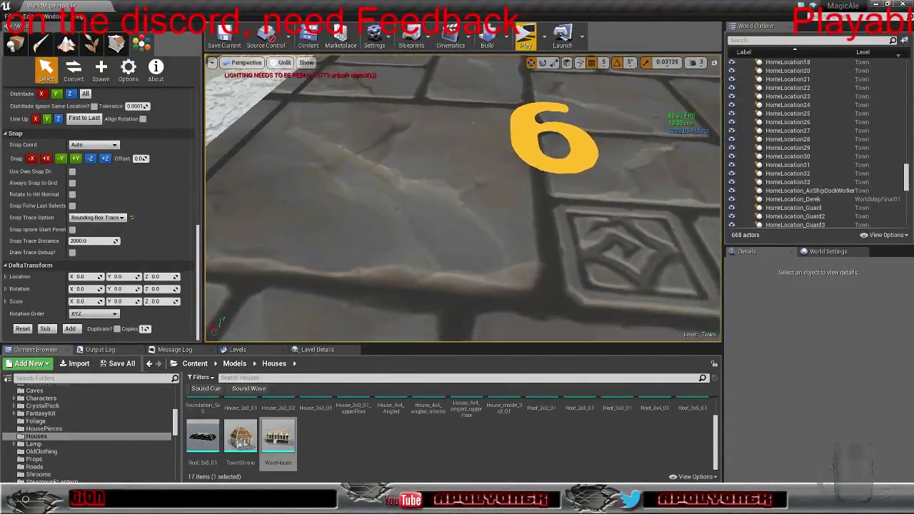
# Inspect the foundation walls from beneath the stone floor marked 6 and from outside for remaining gaps
pyautogui.moveTo(357, 229); pyautogui.dragTo(358, 230, button='right')
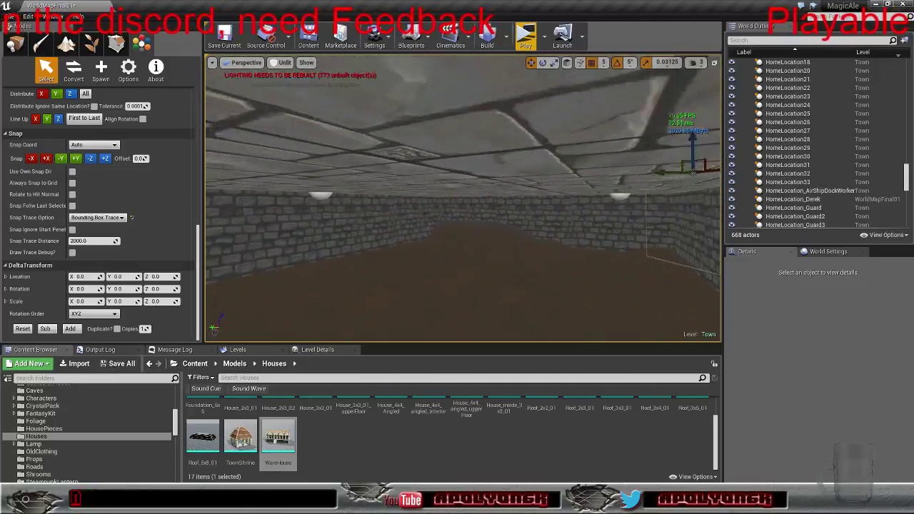
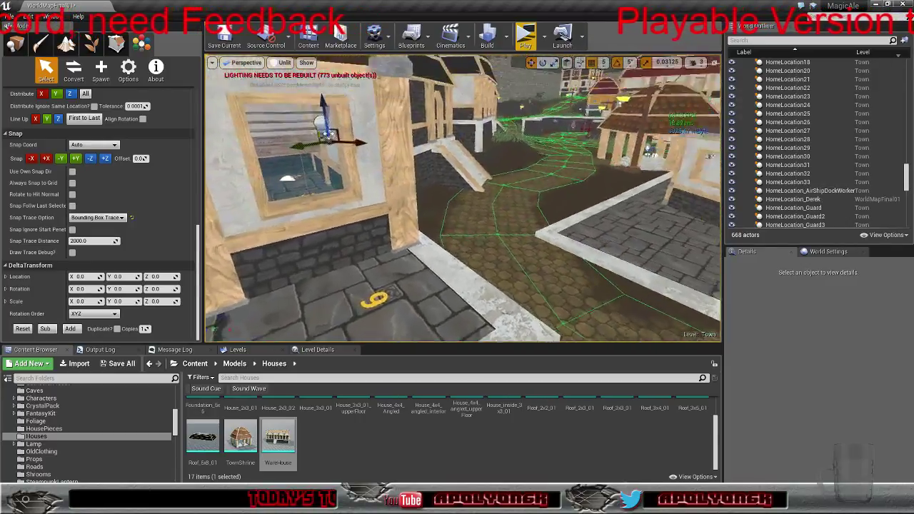
pyautogui.moveTo(463, 199); pyautogui.dragTo(463, 128, button='right')
pyautogui.press('w')
pyautogui.press('w')
pyautogui.moveTo(463, 199); pyautogui.dragTo(435, 250, button='right')
pyautogui.moveTo(463, 199); pyautogui.dragTo(493, 179, button='right')
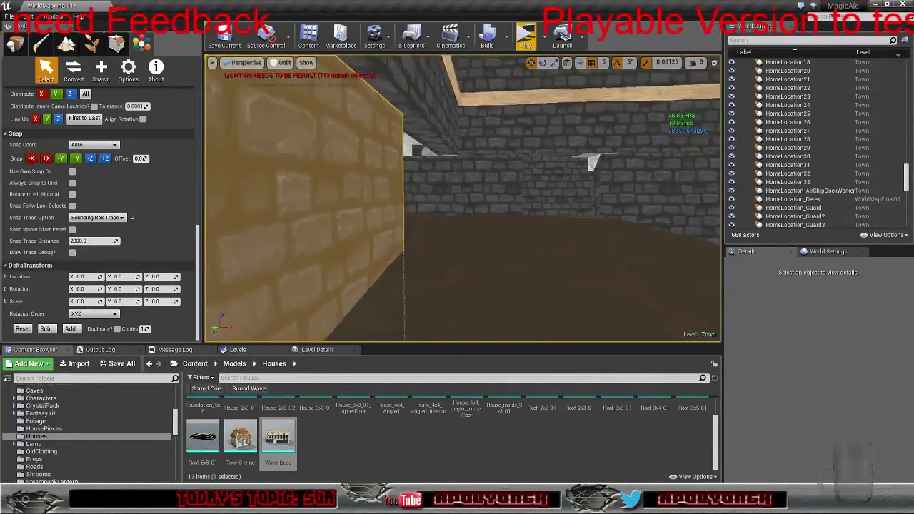
pyautogui.moveTo(443, 203)
pyautogui.mouseDown(button='right')
pyautogui.moveTo(429, 202)
pyautogui.moveTo(455, 197)
pyautogui.moveTo(400, 214)
pyautogui.moveTo(300, 197)
pyautogui.mouseUp(button='right')
pyautogui.press('w')
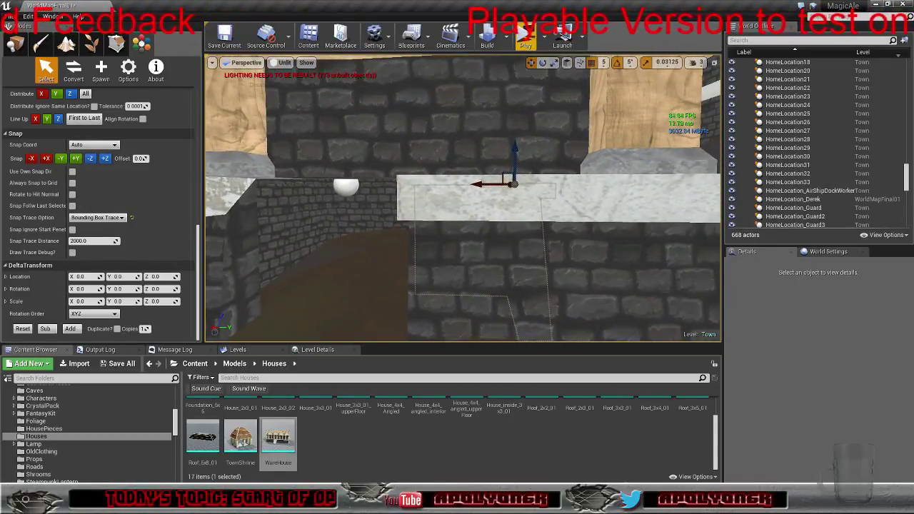
# Slide the foundation piece with the pale ledge along the dark stone wall beneath the wooden posts
pyautogui.click(594, 243)
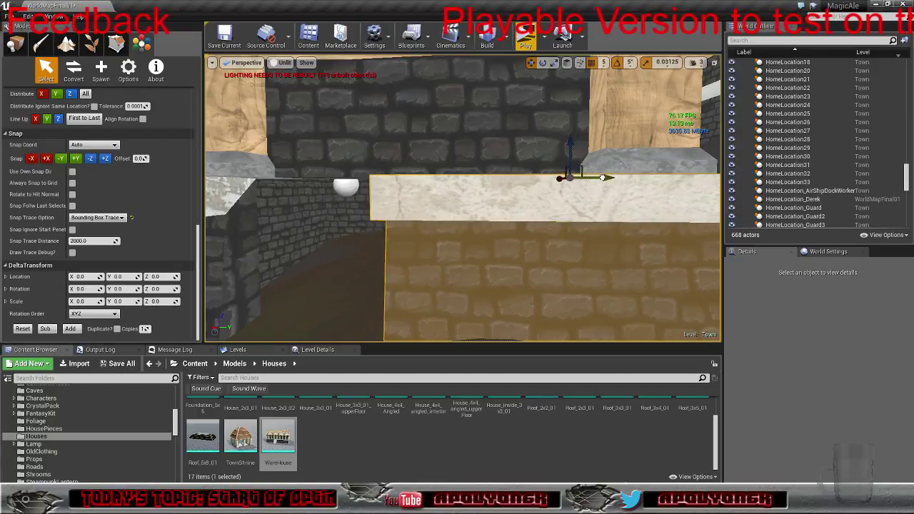
pyautogui.moveTo(520, 179); pyautogui.dragTo(487, 179)
pyautogui.moveTo(487, 179); pyautogui.dragTo(478, 183, button='right')
pyautogui.press('a')
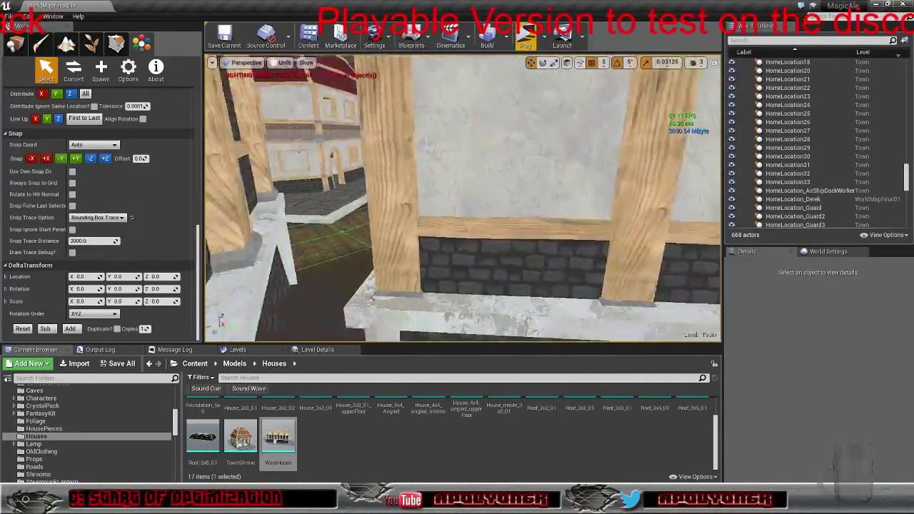
# Inspect the foundations around the neighbouring houses, under the wooden floor and from above the town for remaining gaps
pyautogui.moveTo(463, 198); pyautogui.dragTo(365, 250, button='right')
pyautogui.moveTo(463, 198); pyautogui.dragTo(343, 236, button='right')
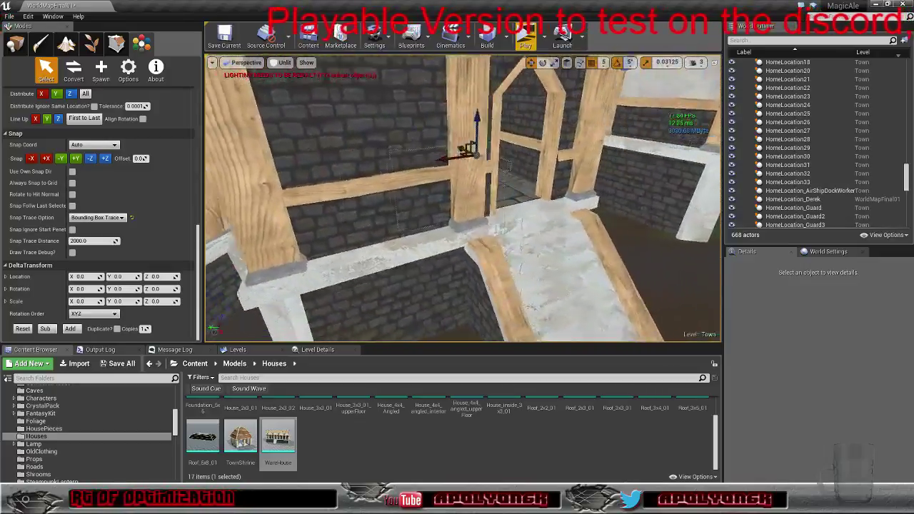
pyautogui.moveTo(463, 198); pyautogui.dragTo(350, 190, button='right')
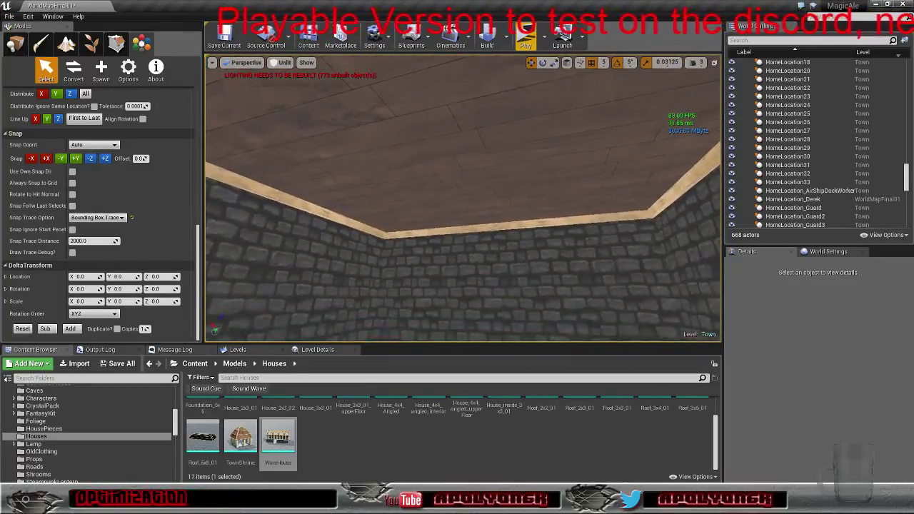
pyautogui.moveTo(463, 199); pyautogui.dragTo(450, 204, button='right')
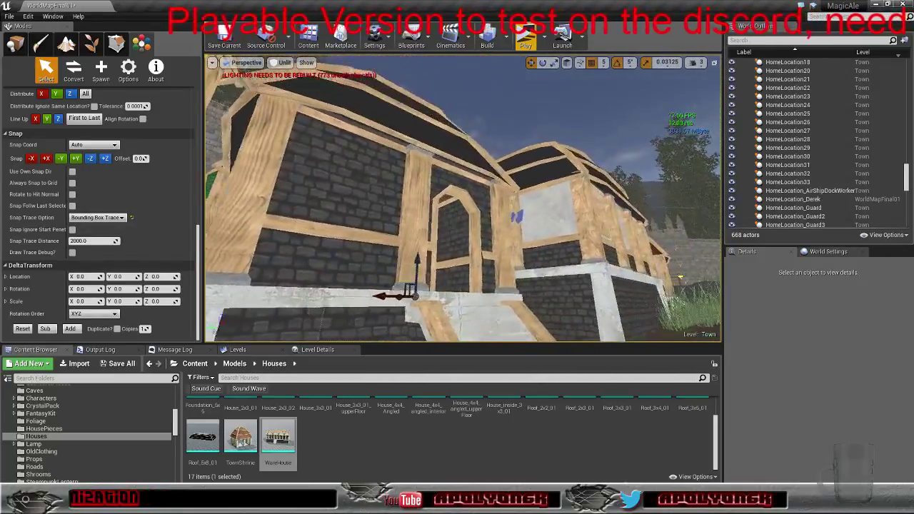
pyautogui.moveTo(463, 199); pyautogui.dragTo(503, 139, button='right')
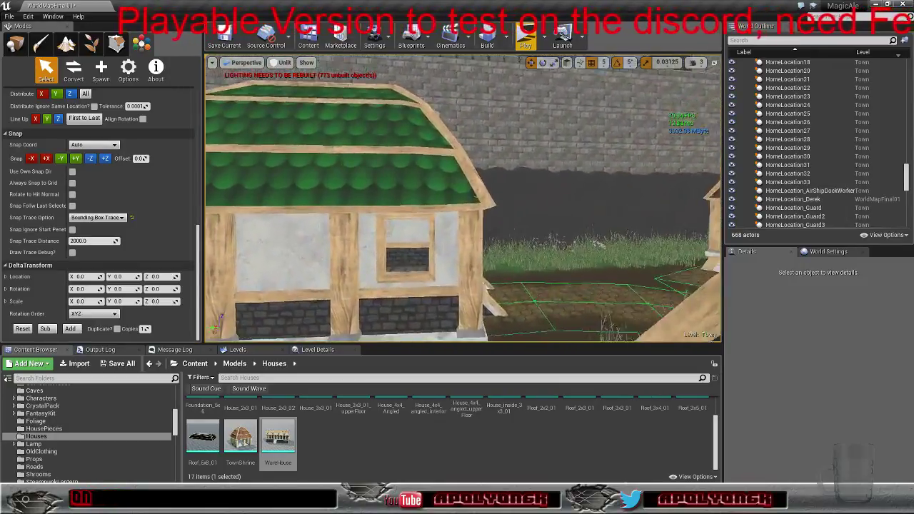
pyautogui.moveTo(463, 198); pyautogui.dragTo(400, 212, button='right')
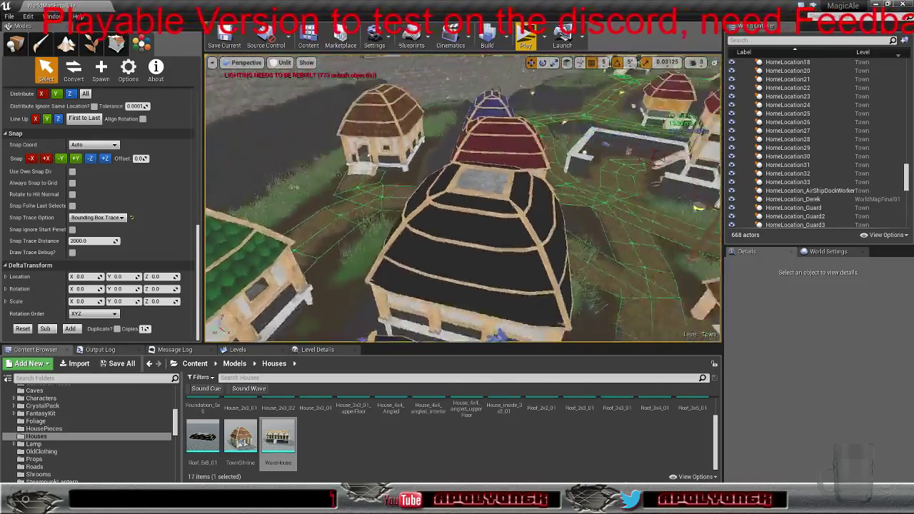
pyautogui.moveTo(463, 199); pyautogui.dragTo(612, 171, button='right')
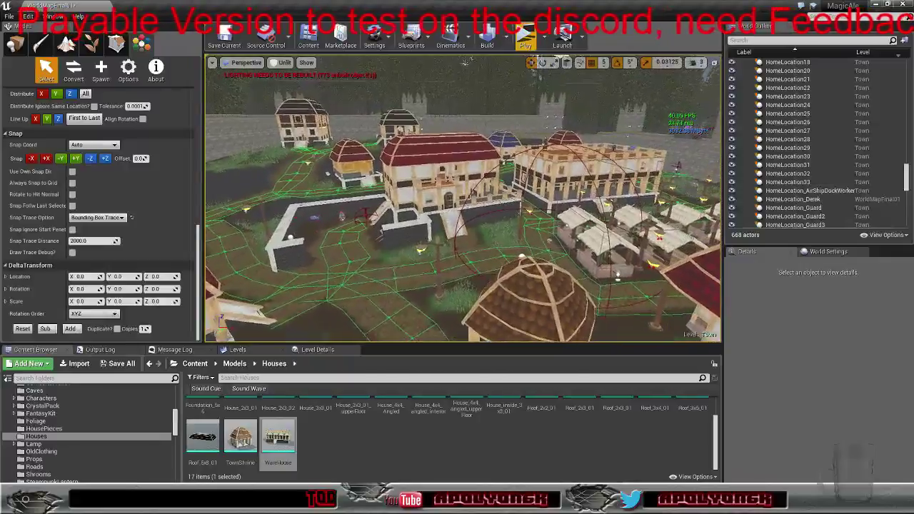
pyautogui.moveTo(429, 214); pyautogui.dragTo(447, 214, button='right')
# Set the viewport camera speed to 5
pyautogui.click(692, 62)
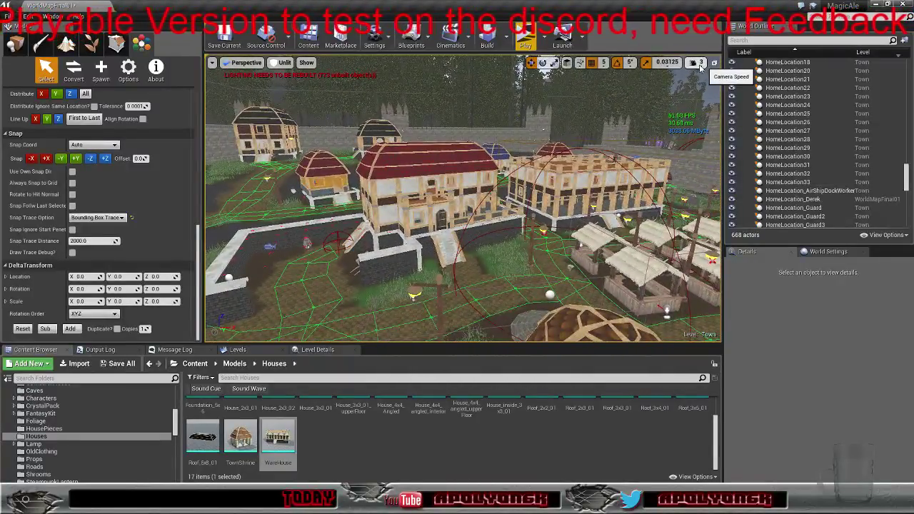
pyautogui.moveTo(571, 157); pyautogui.dragTo(528, 165, button='right')
pyautogui.press('w')
pyautogui.press('a')
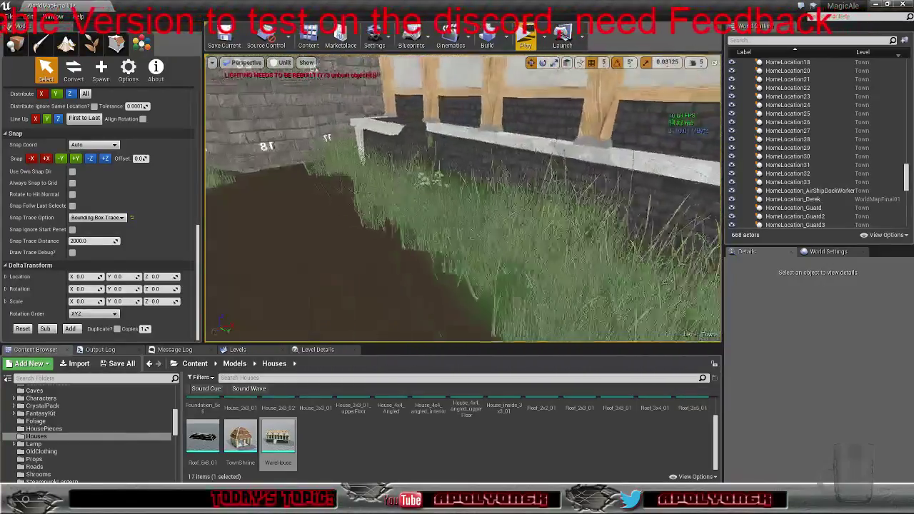
# Slide the foundation corner beside the tall stone town wall along the house until it meets the section under the middle post
pyautogui.moveTo(327, 138); pyautogui.dragTo(225, 216, button='right')
pyautogui.press('w')
pyautogui.moveTo(463, 199); pyautogui.dragTo(572, 223, button='right')
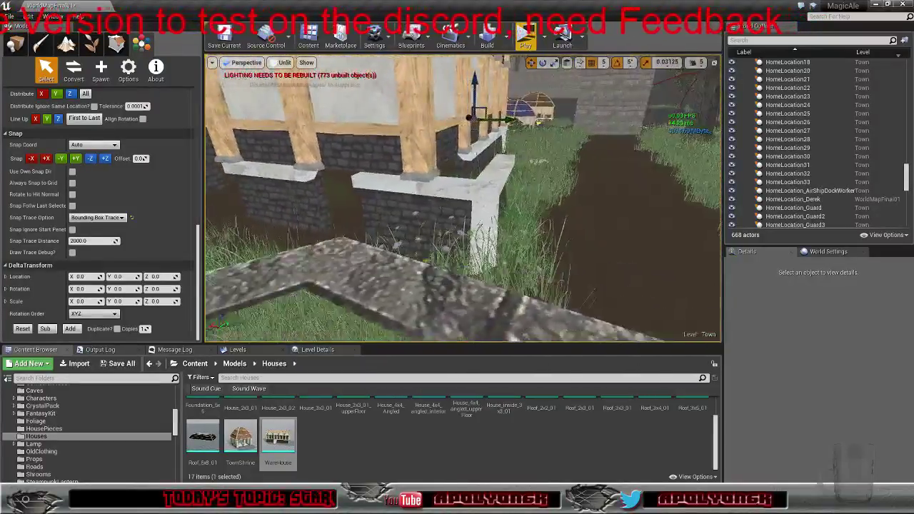
pyautogui.press('a')
pyautogui.moveTo(463, 198); pyautogui.dragTo(543, 195, button='right')
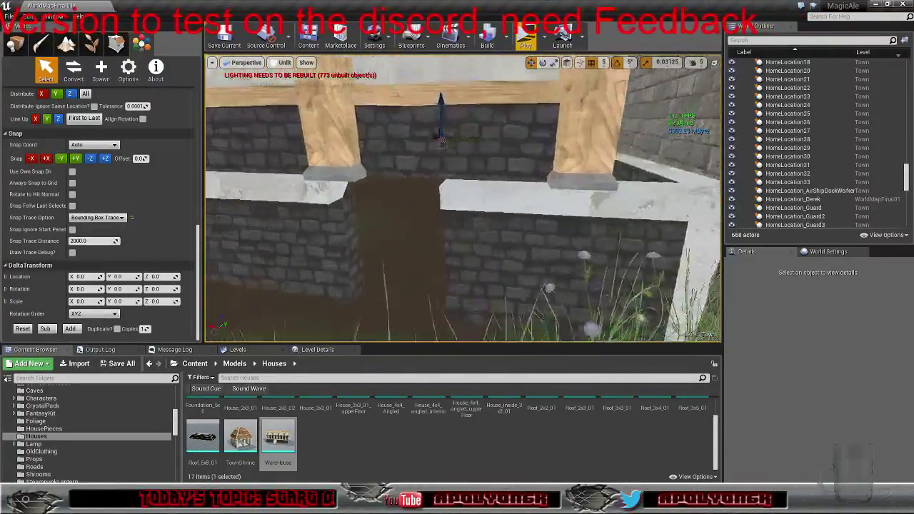
pyautogui.press('s')
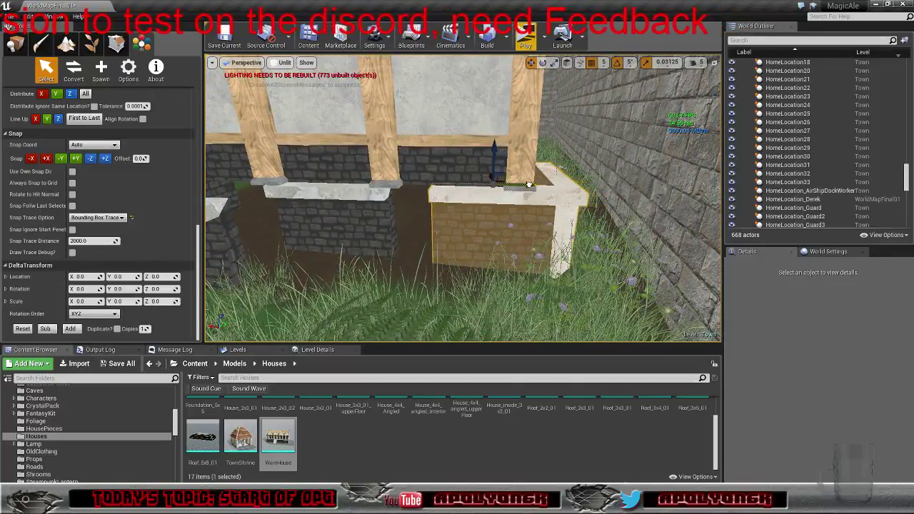
pyautogui.moveTo(529, 184); pyautogui.dragTo(486, 182)
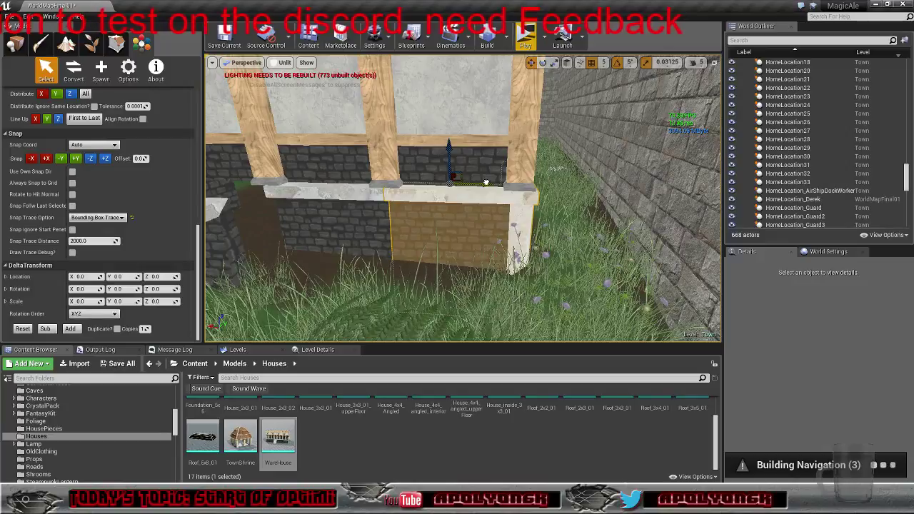
# Slide the foundation corner in the grass near the wall marked 25 under the house's corner post to meet the adjoining section
pyautogui.press('a')
pyautogui.moveTo(486, 182); pyautogui.dragTo(500, 220, button='right')
pyautogui.press('w')
pyautogui.press('s')
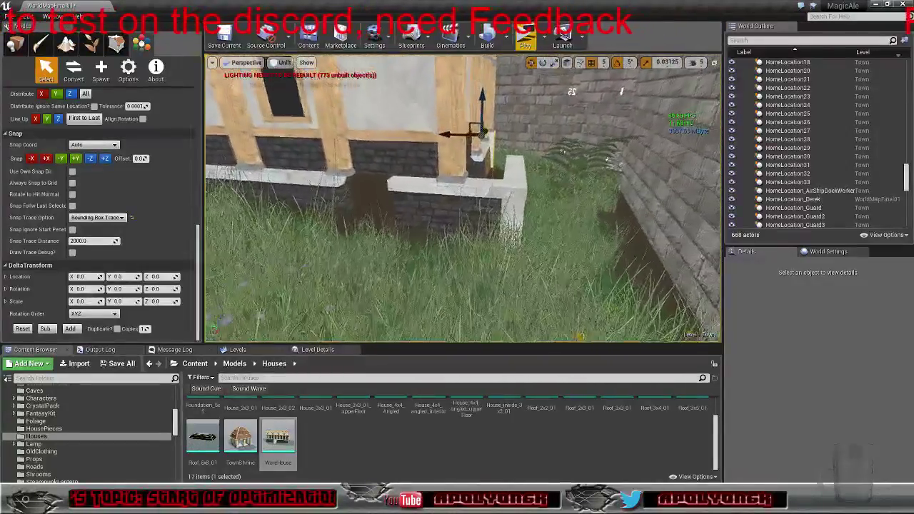
pyautogui.click(441, 203)
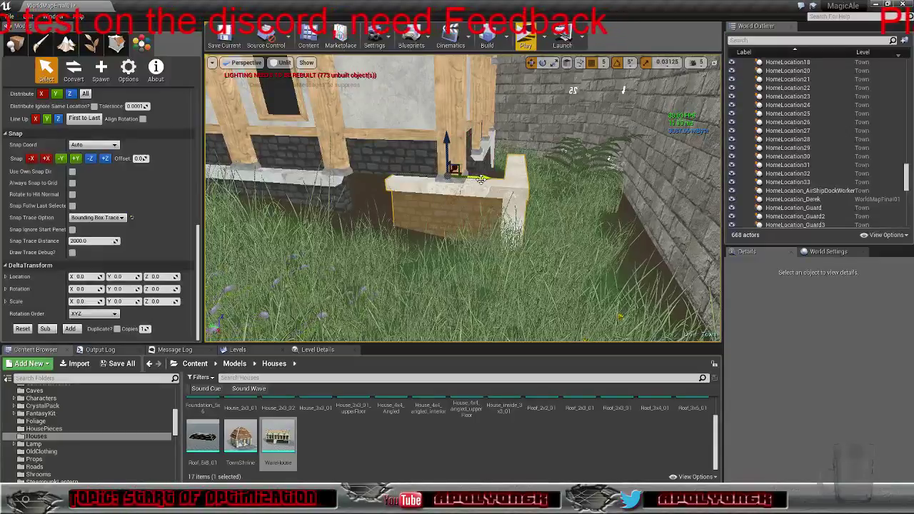
pyautogui.moveTo(481, 179); pyautogui.dragTo(427, 172)
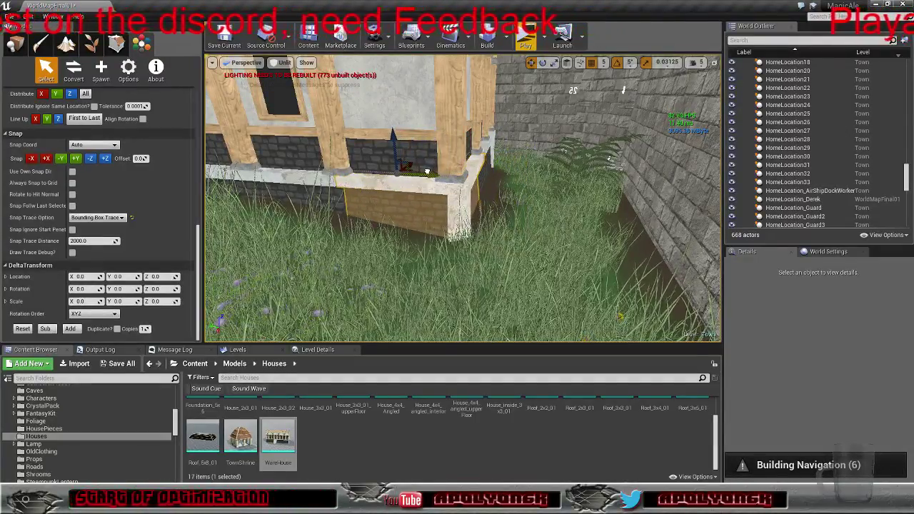
# Slide the foundation corner beside the cobblestone path along the house front until it meets the stair landing
pyautogui.moveTo(427, 172); pyautogui.dragTo(462, 187, button='right')
pyautogui.press('w')
pyautogui.press('s')
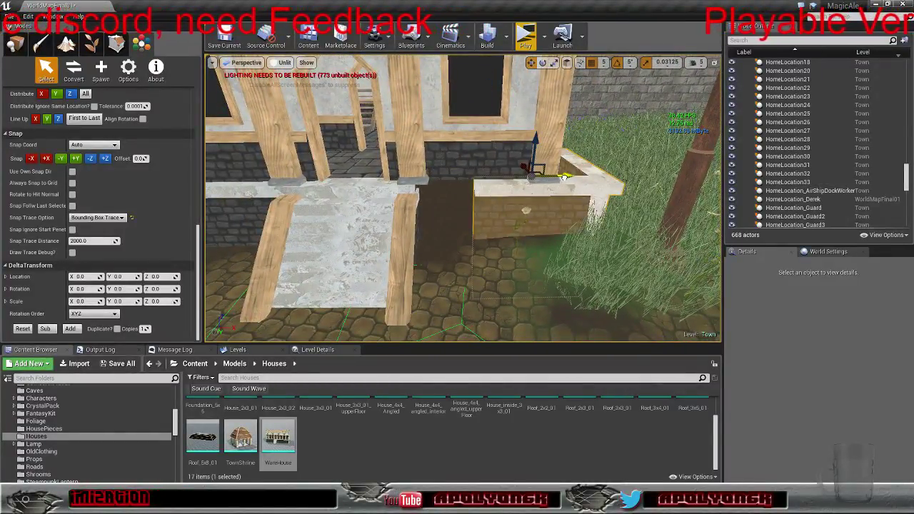
pyautogui.moveTo(565, 177); pyautogui.dragTo(508, 177)
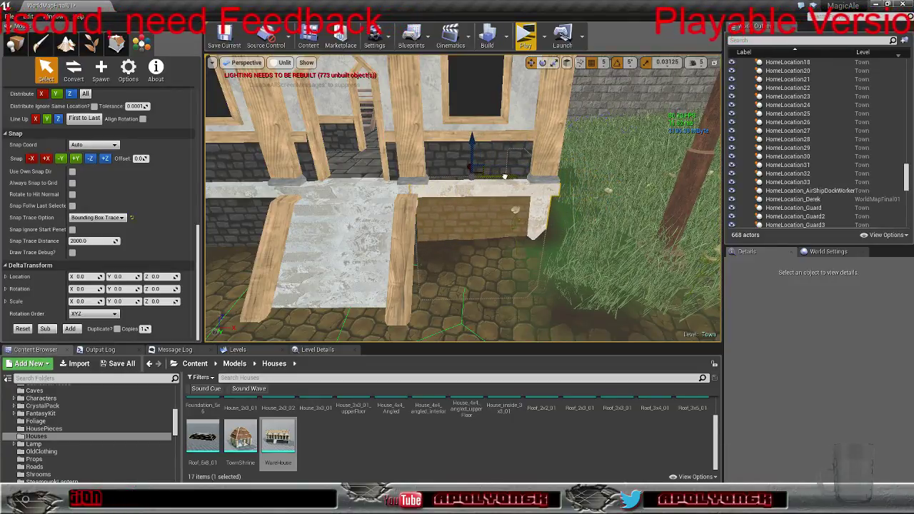
# Fine-tune the foundation corner beside the stair landing outward from the wall, using a grid snap size of 1 for the last nudge
pyautogui.moveTo(506, 177); pyautogui.dragTo(388, 182, button='right')
pyautogui.click(372, 186)
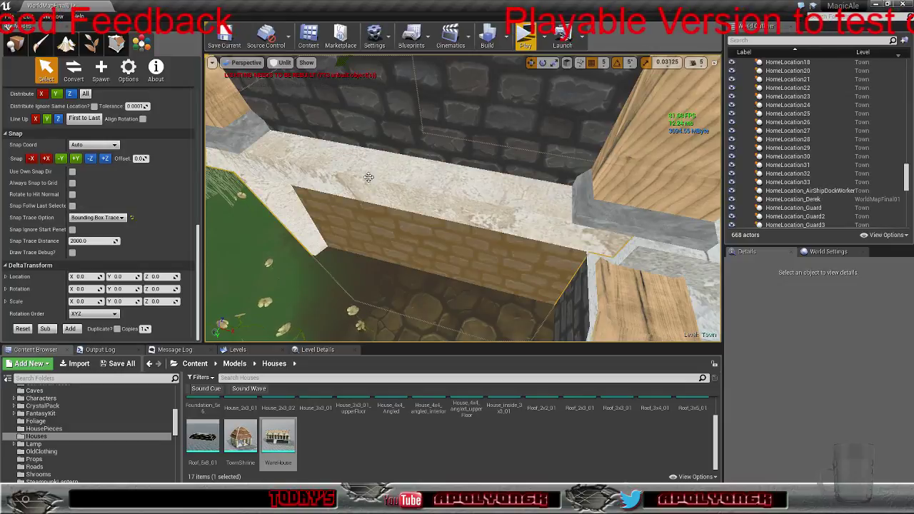
pyautogui.scroll(-3, 354, 171)
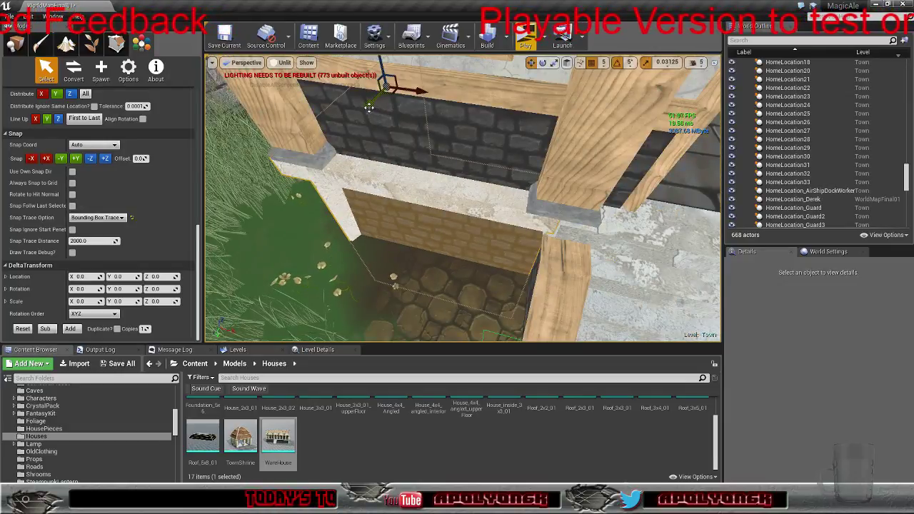
pyautogui.moveTo(370, 108); pyautogui.dragTo(363, 109)
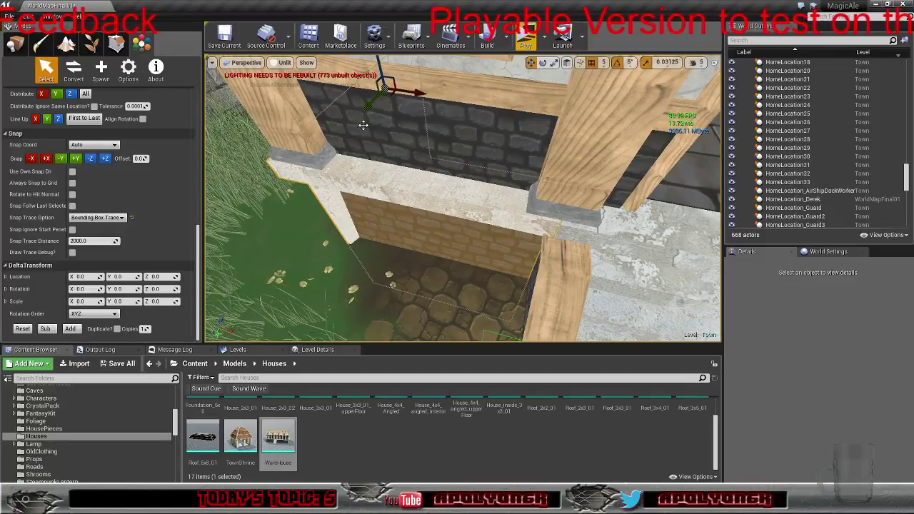
pyautogui.click(604, 64)
pyautogui.click(608, 83)
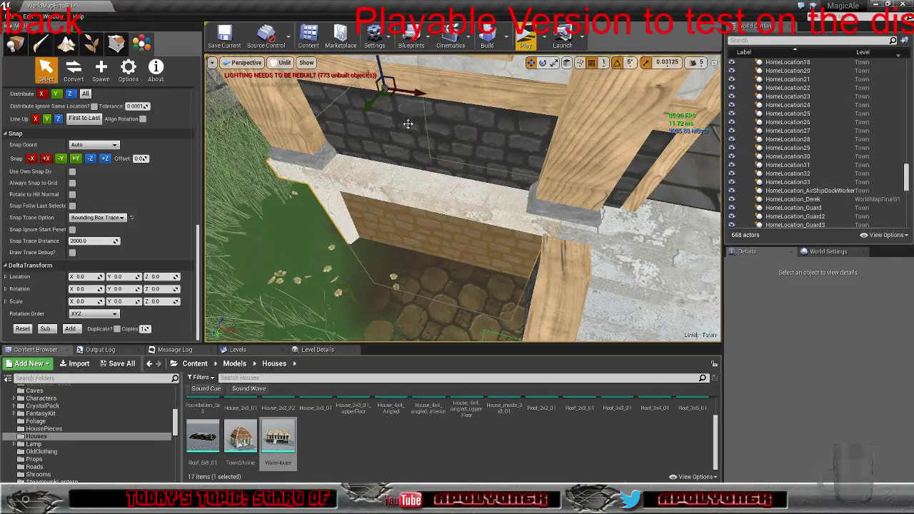
pyautogui.moveTo(368, 108); pyautogui.dragTo(367, 110)
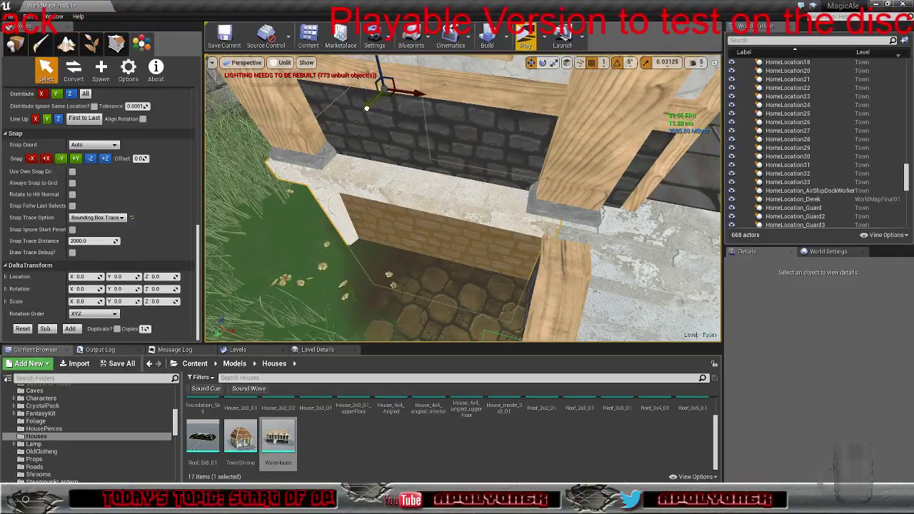
# Set the grid snap size to 10 and slide the foundation corner beside the black-roofed building's stairs toward the landing
pyautogui.moveTo(368, 110); pyautogui.dragTo(364, 147, button='right')
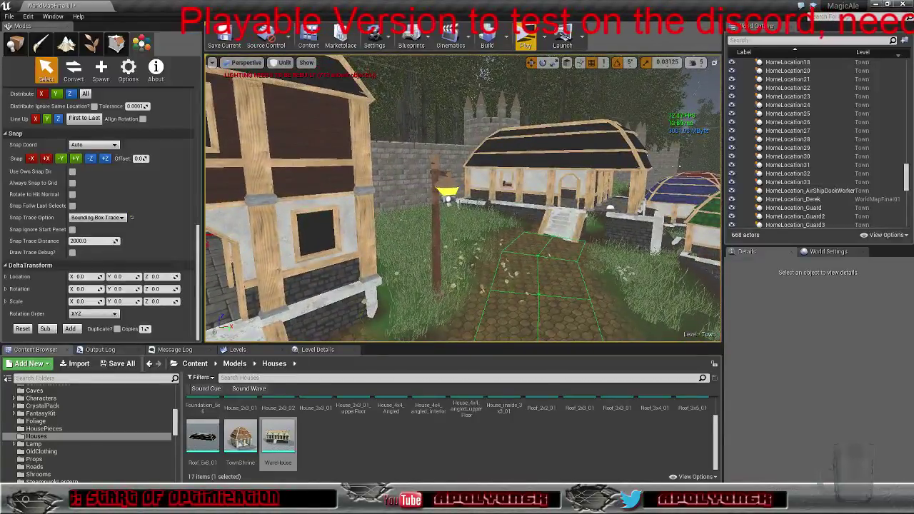
pyautogui.click(603, 64)
pyautogui.click(609, 93)
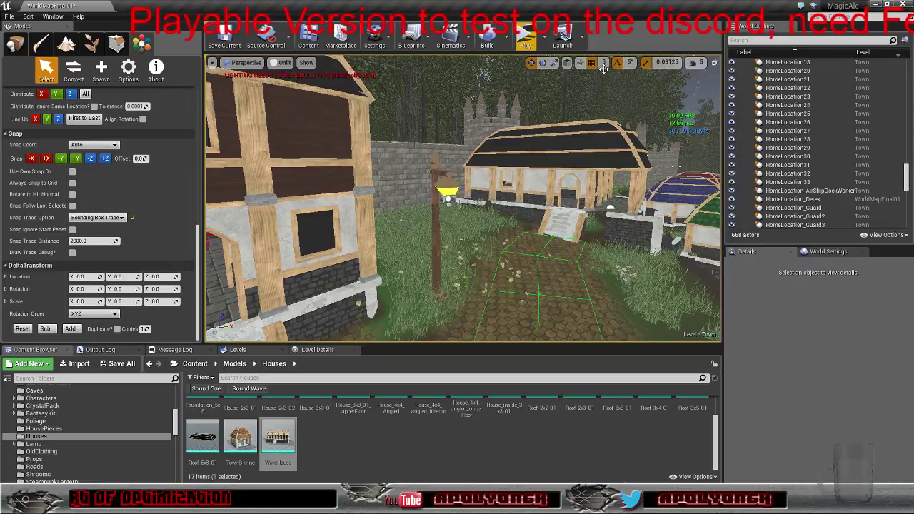
pyautogui.click(605, 66)
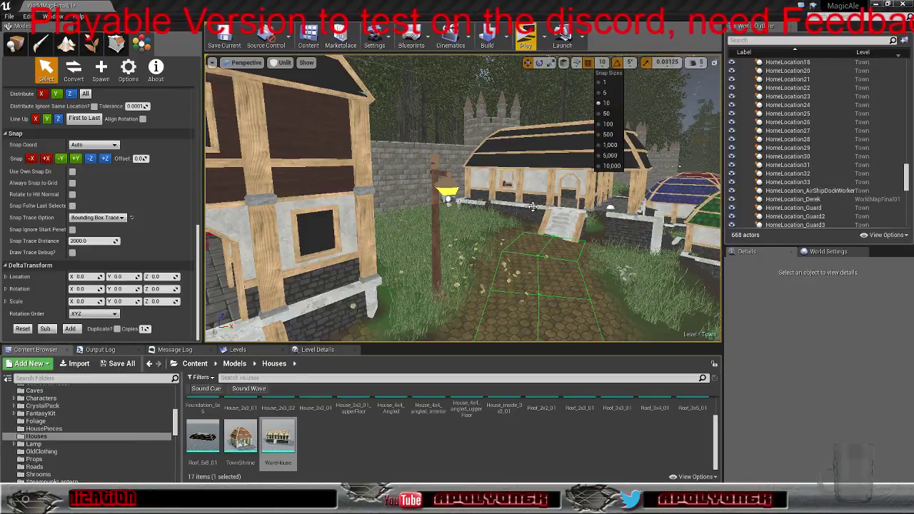
pyautogui.click(609, 104)
pyautogui.moveTo(521, 210); pyautogui.dragTo(521, 247, button='right')
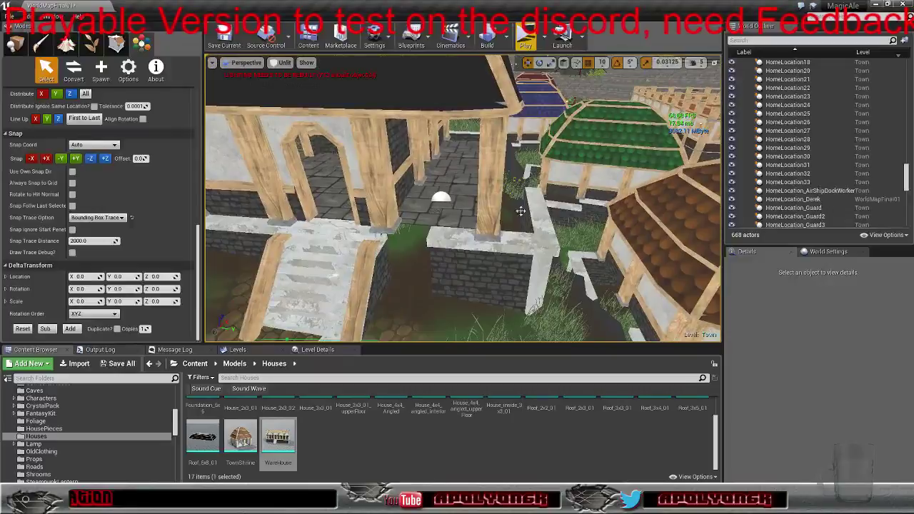
pyautogui.click(477, 260)
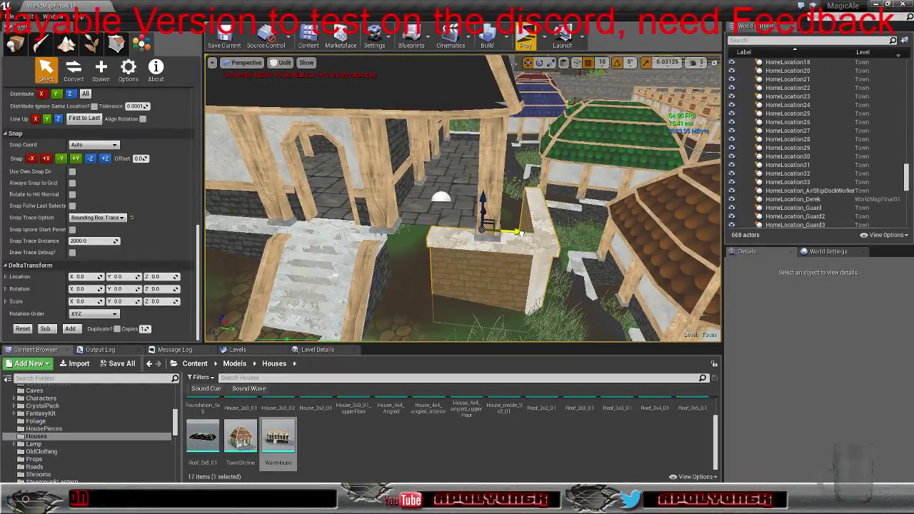
pyautogui.moveTo(520, 234); pyautogui.dragTo(472, 227)
# Set the grid snap size to 5 and nudge the foundation corner flush against the stair landing under the post
pyautogui.press('a')
pyautogui.moveTo(451, 234); pyautogui.dragTo(405, 267, button='right')
pyautogui.press('w')
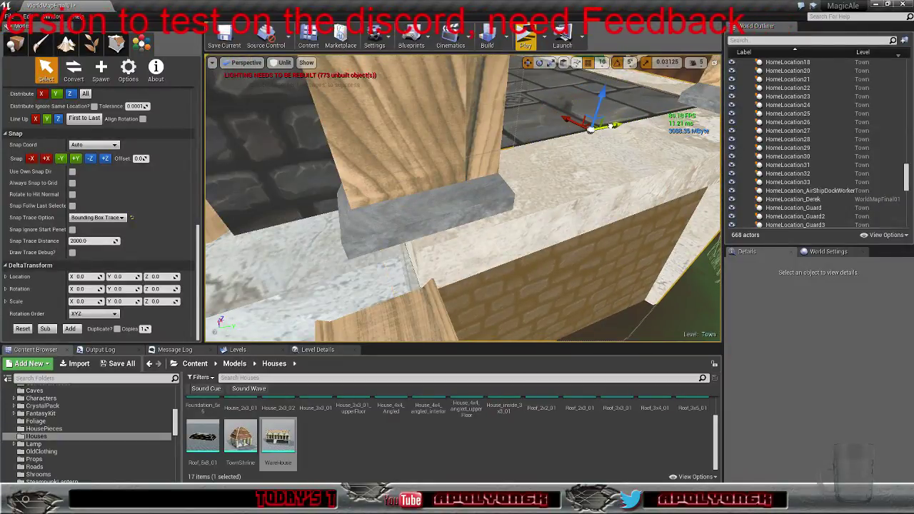
pyautogui.click(603, 62)
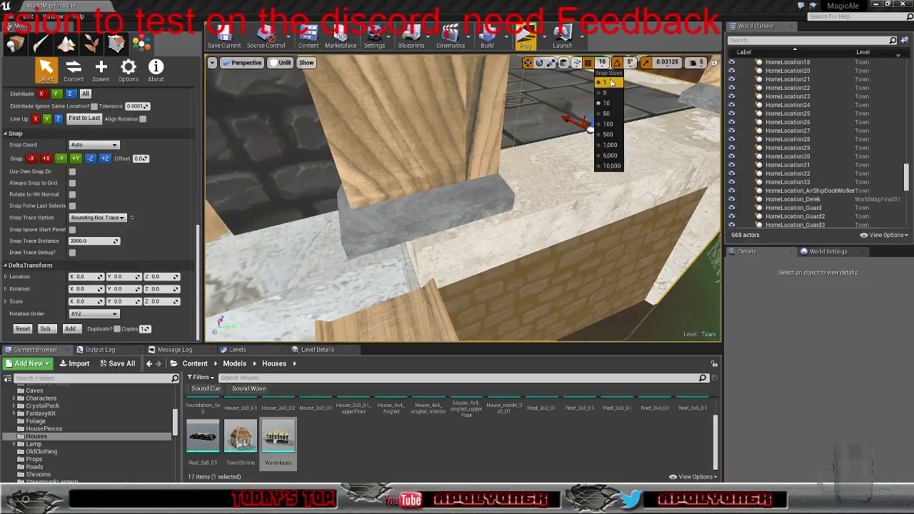
pyautogui.click(605, 92)
pyautogui.moveTo(617, 127); pyautogui.dragTo(610, 128)
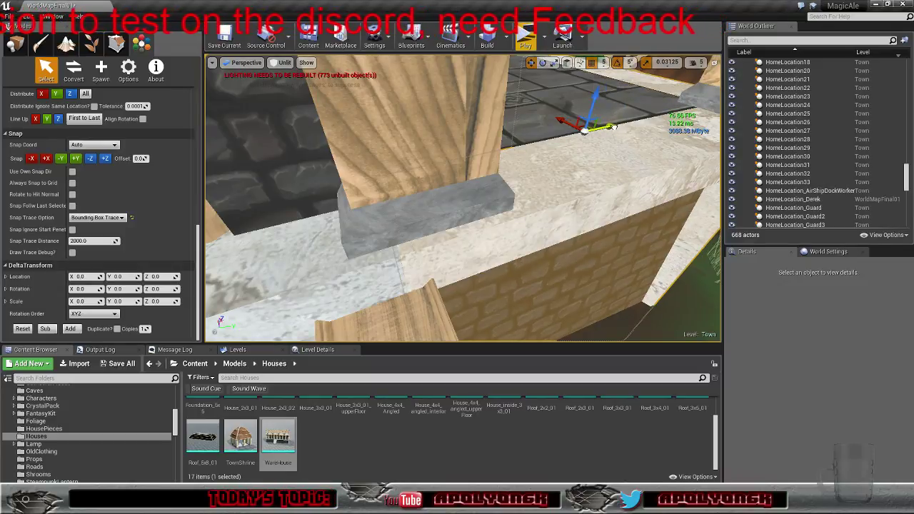
# Slide the foundation corner at the open stone-floored porch under its corner post until it meets the neighbouring section
pyautogui.press('s')
pyautogui.moveTo(610, 128); pyautogui.dragTo(443, 183, button='right')
pyautogui.press('d')
pyautogui.press('w')
pyautogui.click(511, 209)
pyautogui.moveTo(548, 198); pyautogui.dragTo(506, 188)
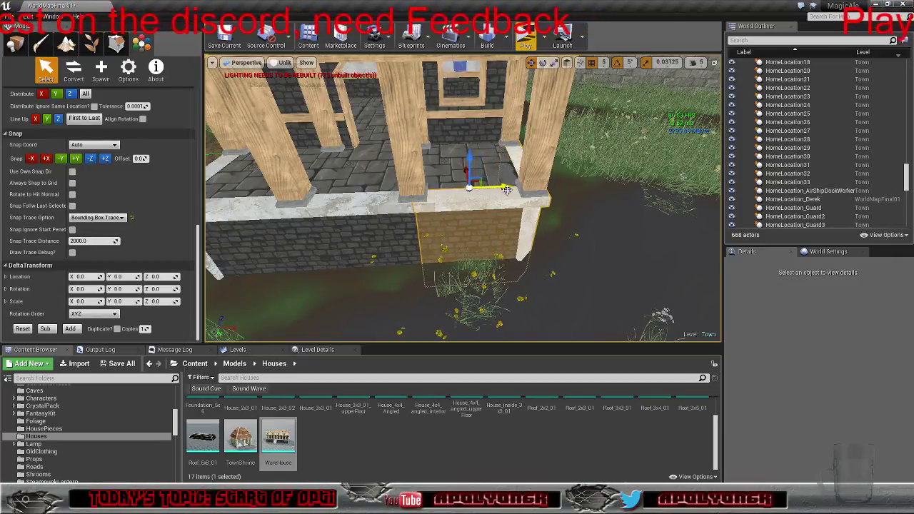
# Slide the foundation corner near the stone town wall along the black-roofed building until it meets the stair landing under the post
pyautogui.moveTo(507, 189); pyautogui.dragTo(579, 161, button='right')
pyautogui.moveTo(475, 190); pyautogui.dragTo(461, 190, button='right')
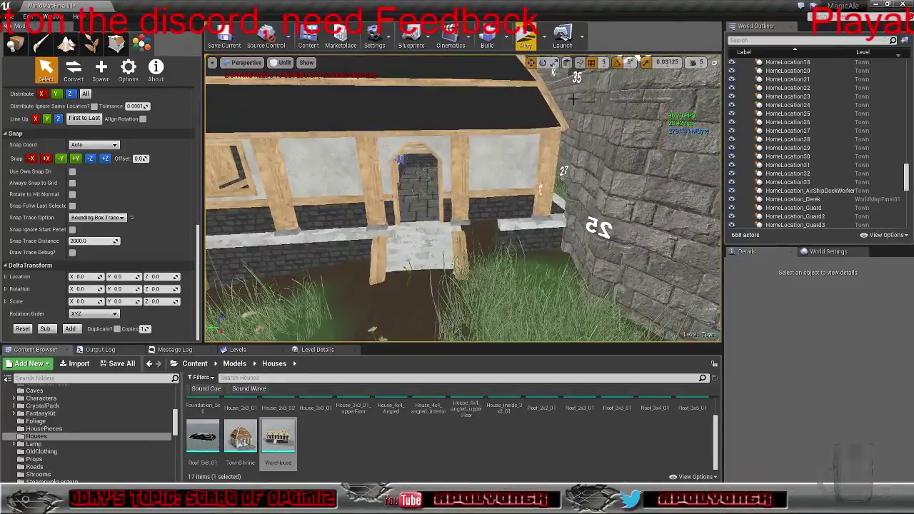
pyautogui.click(605, 63)
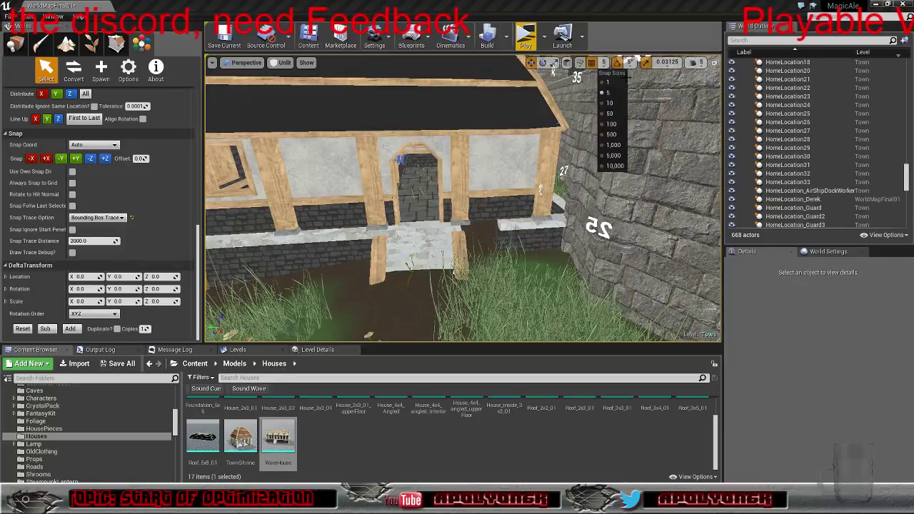
pyautogui.click(545, 242)
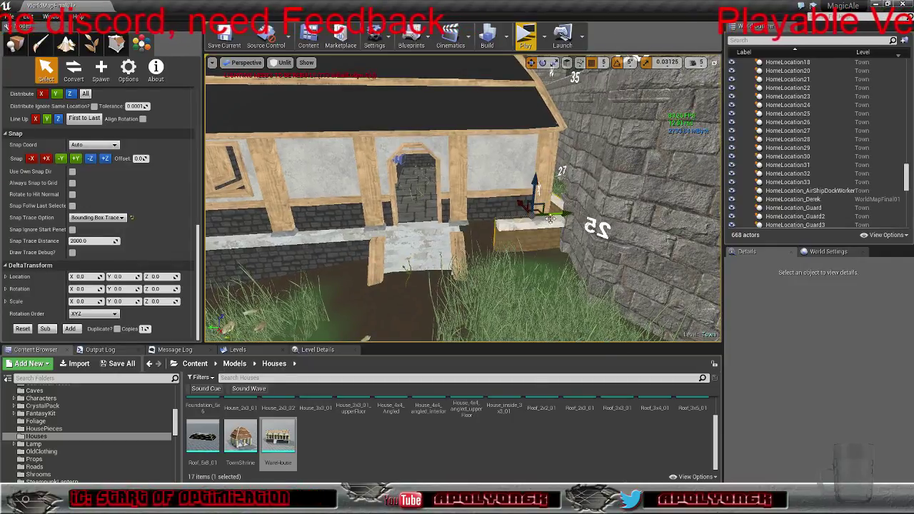
pyautogui.moveTo(564, 218); pyautogui.dragTo(583, 277, button='right')
pyautogui.press('w')
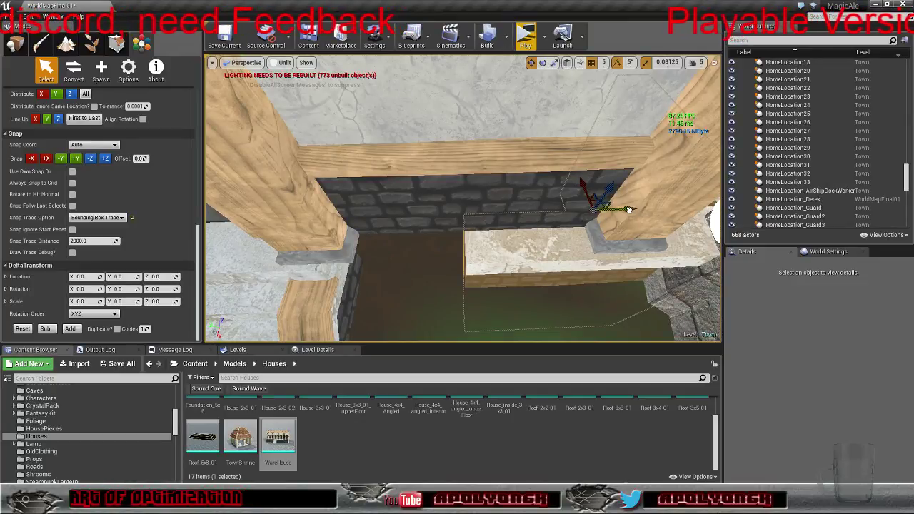
pyautogui.moveTo(616, 216); pyautogui.dragTo(498, 221)
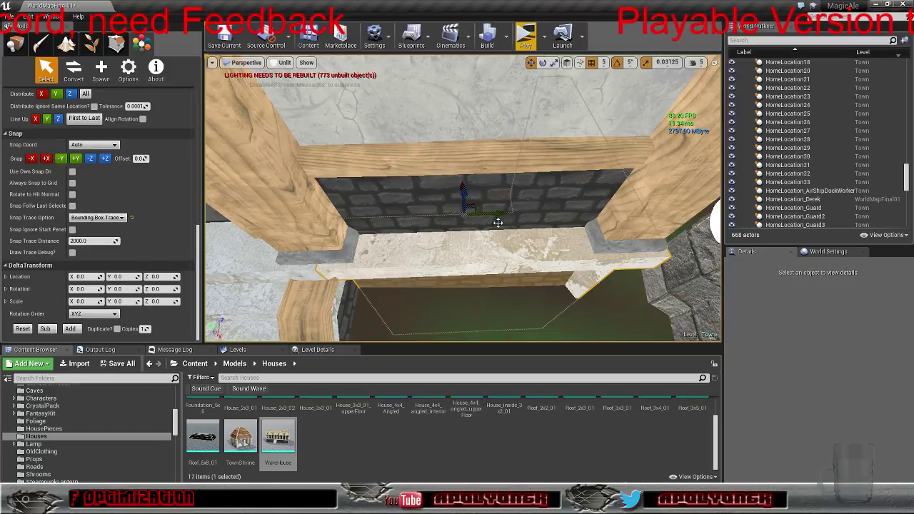
# Slide the black-roofed building's next foundation corner under its corner post until it closes the gap to the neighbouring section
pyautogui.press('s')
pyautogui.moveTo(498, 222); pyautogui.dragTo(475, 207, button='right')
pyautogui.moveTo(498, 250); pyautogui.dragTo(464, 271, button='right')
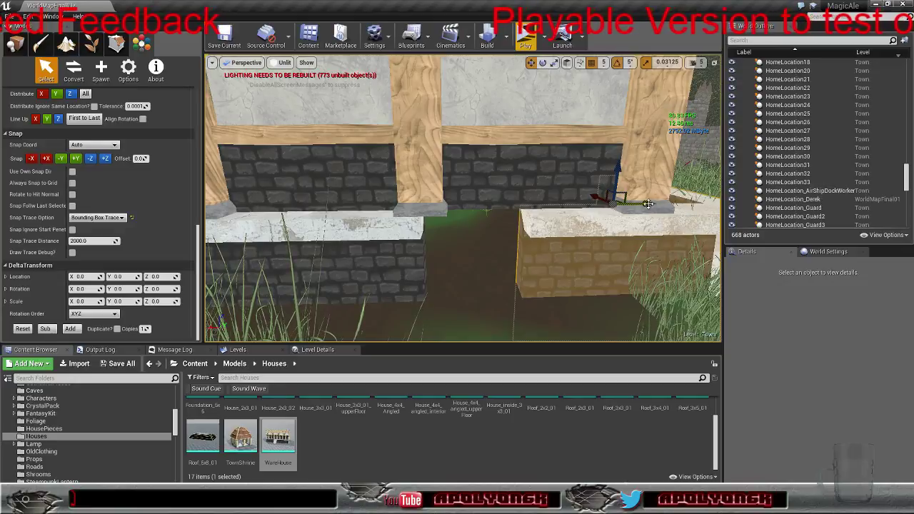
pyautogui.moveTo(642, 205); pyautogui.dragTo(556, 211)
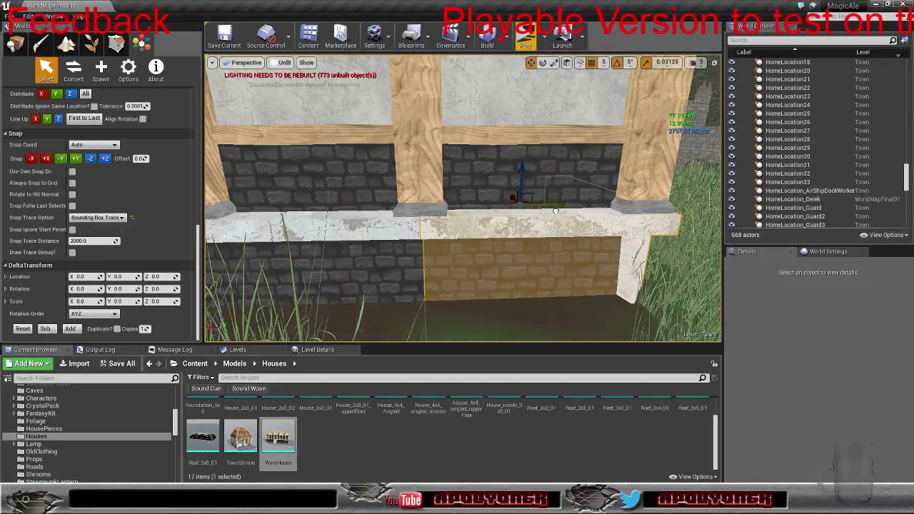
# Move the red-roofed house's foundation corners flush under its corner posts and against the adjoining foundation sections
pyautogui.press('w')
pyautogui.moveTo(463, 199); pyautogui.dragTo(342, 285, button='right')
pyautogui.moveTo(493, 255); pyautogui.dragTo(495, 261, button='right')
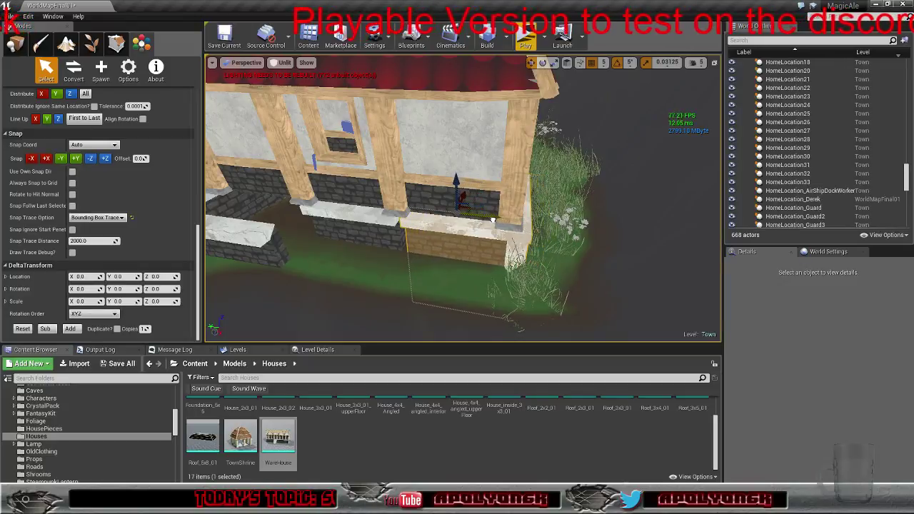
pyautogui.moveTo(486, 220); pyautogui.dragTo(590, 210, button='right')
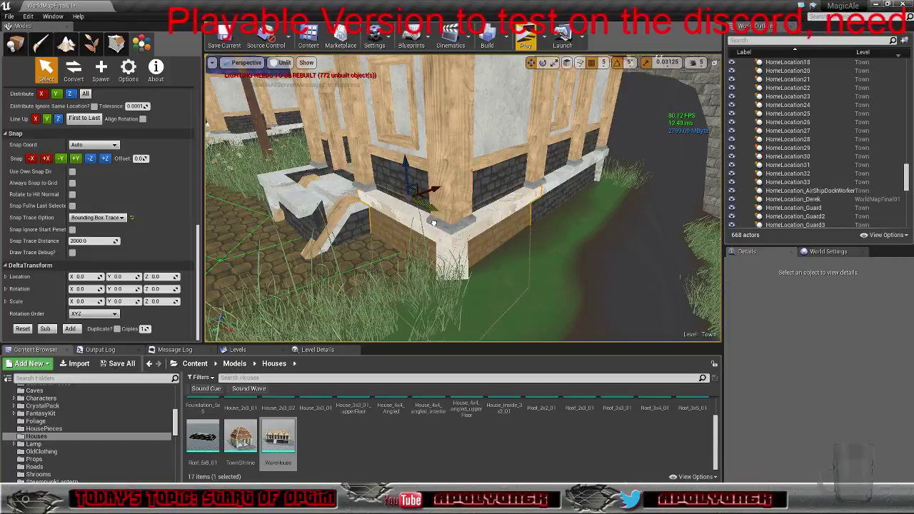
pyautogui.moveTo(434, 223)
pyautogui.mouseDown(button='right')
pyautogui.moveTo(457, 226)
pyautogui.moveTo(464, 258)
pyautogui.moveTo(407, 247)
pyautogui.moveTo(443, 250)
pyautogui.moveTo(429, 220)
pyautogui.mouseUp(button='right')
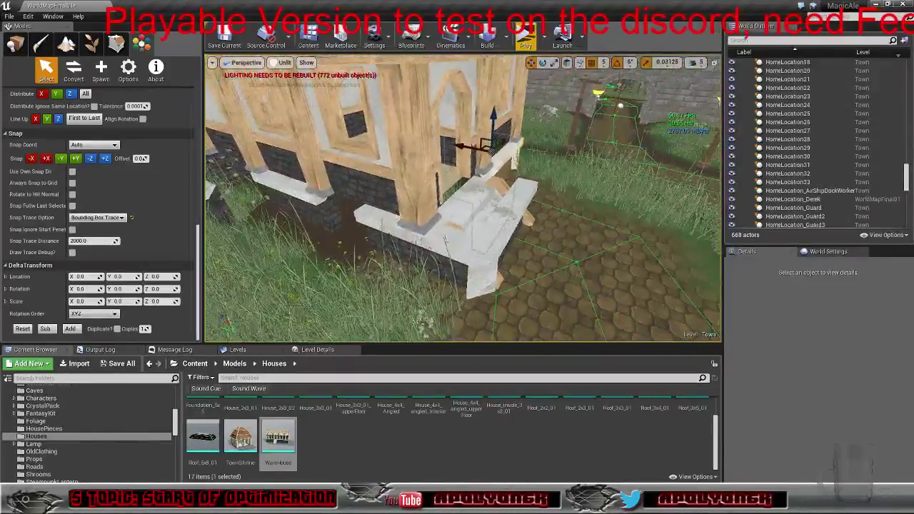
# Slide the red-roofed house's remaining foundation corners, beside the stair landing and at the rear, inward under their corner posts
pyautogui.click(460, 243)
pyautogui.moveTo(447, 226); pyautogui.dragTo(398, 220)
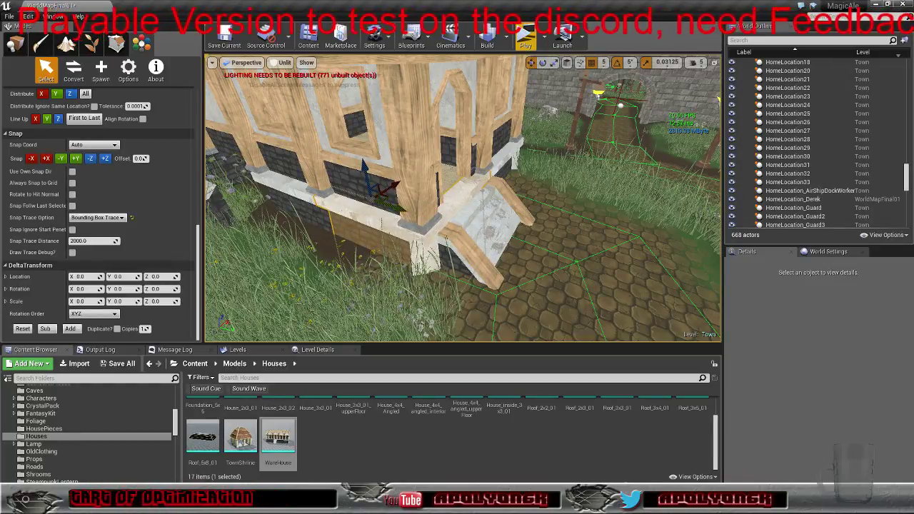
pyautogui.moveTo(428, 214); pyautogui.dragTo(429, 214, button='right')
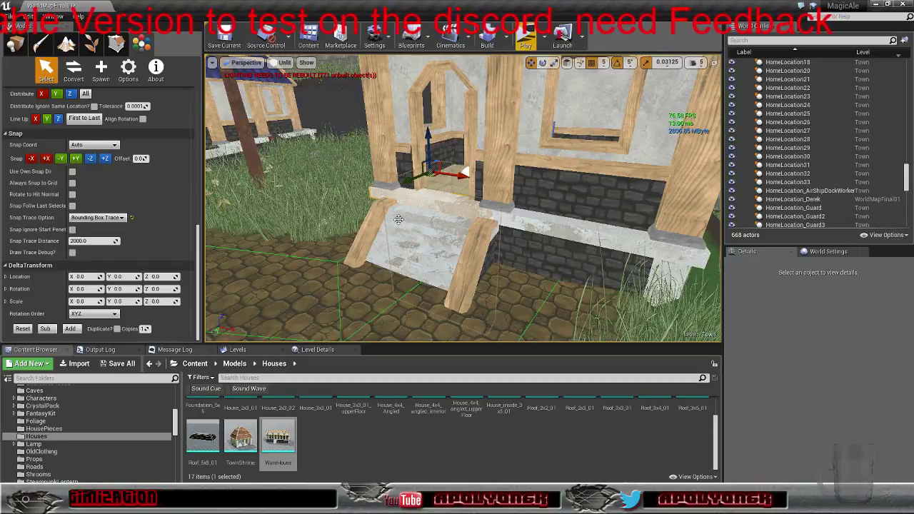
pyautogui.moveTo(356, 193); pyautogui.dragTo(356, 193, button='right')
pyautogui.click(475, 218)
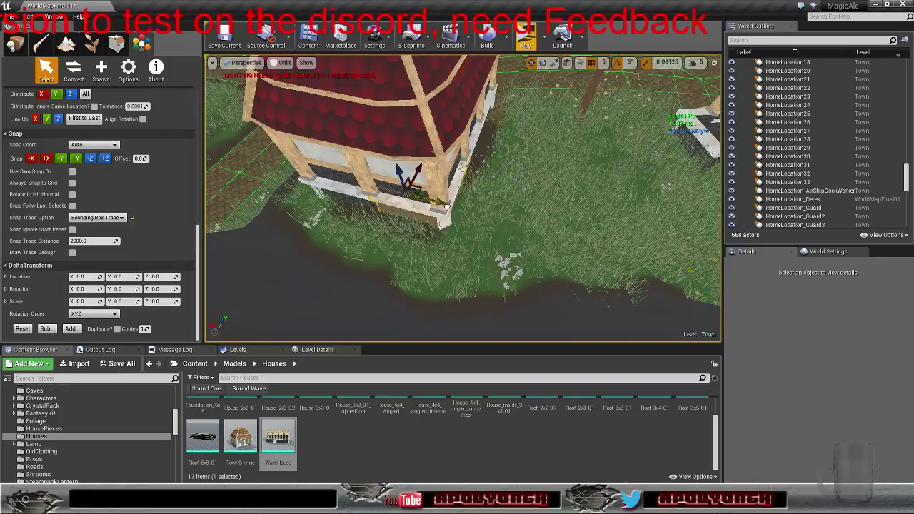
# Slide two of the blue-roofed house's foundation corners inward, one at the rear and one beside the front stair landing
pyautogui.moveTo(446, 207); pyautogui.dragTo(483, 207, button='right')
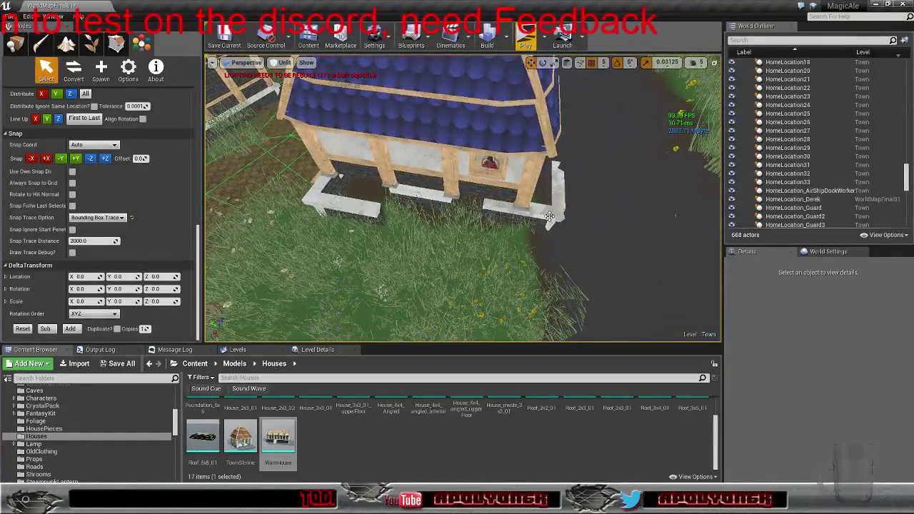
pyautogui.moveTo(557, 207); pyautogui.dragTo(526, 206)
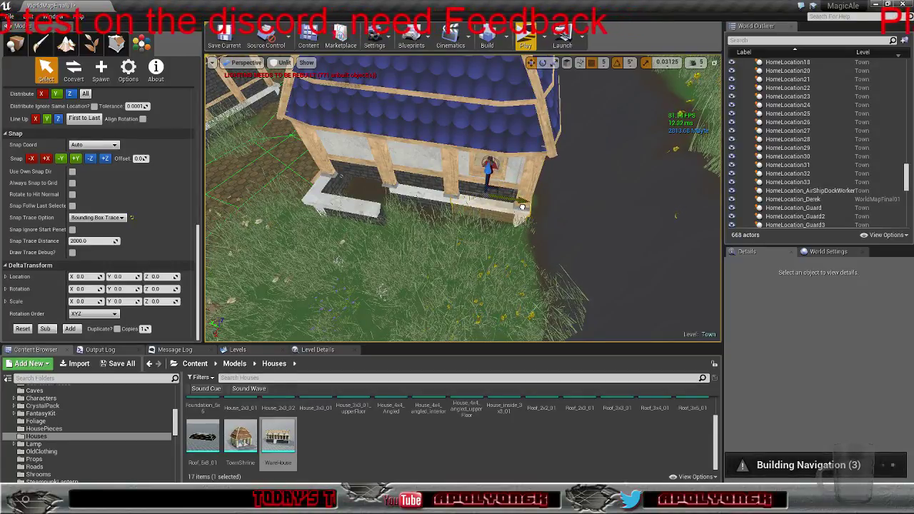
pyautogui.moveTo(522, 207); pyautogui.dragTo(522, 207, button='right')
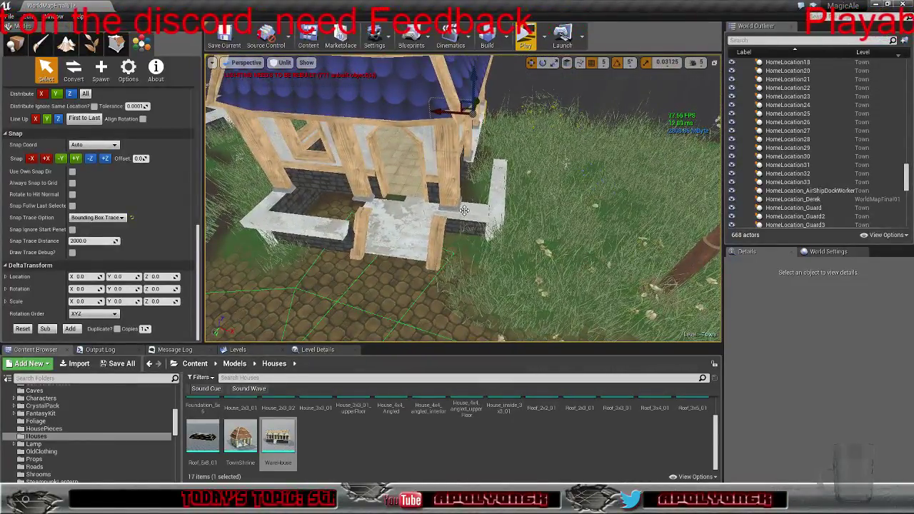
pyautogui.moveTo(479, 206); pyautogui.dragTo(448, 206)
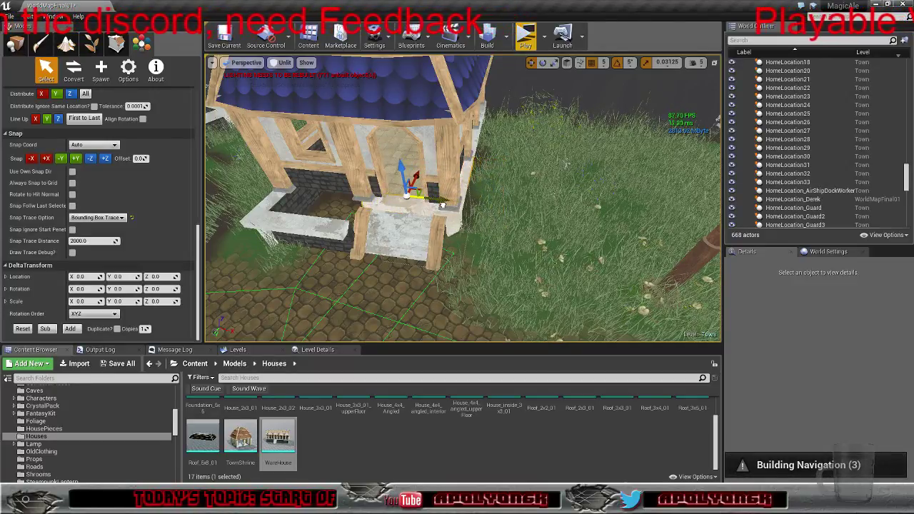
# Slide the blue-roofed house's other two foundation corners inward under their corner posts until they meet the neighbouring sections
pyautogui.moveTo(443, 205); pyautogui.dragTo(475, 213, button='right')
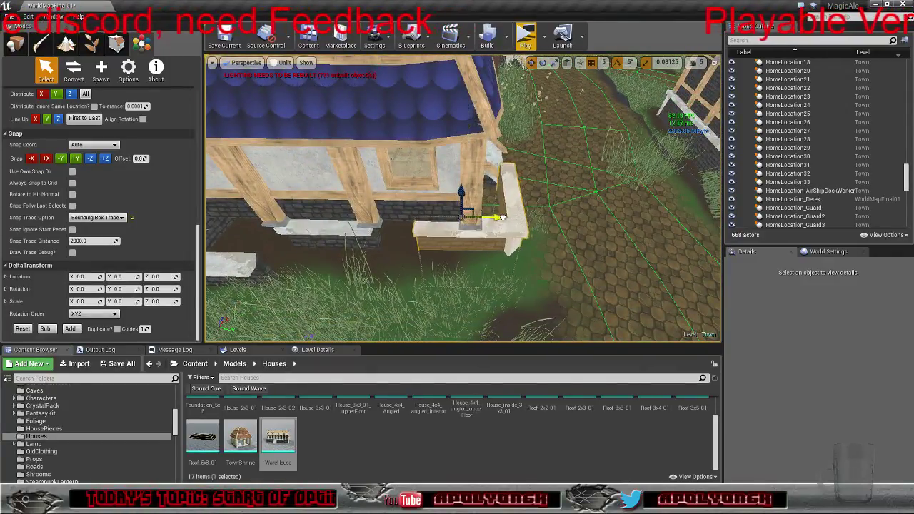
pyautogui.moveTo(503, 217); pyautogui.dragTo(462, 218)
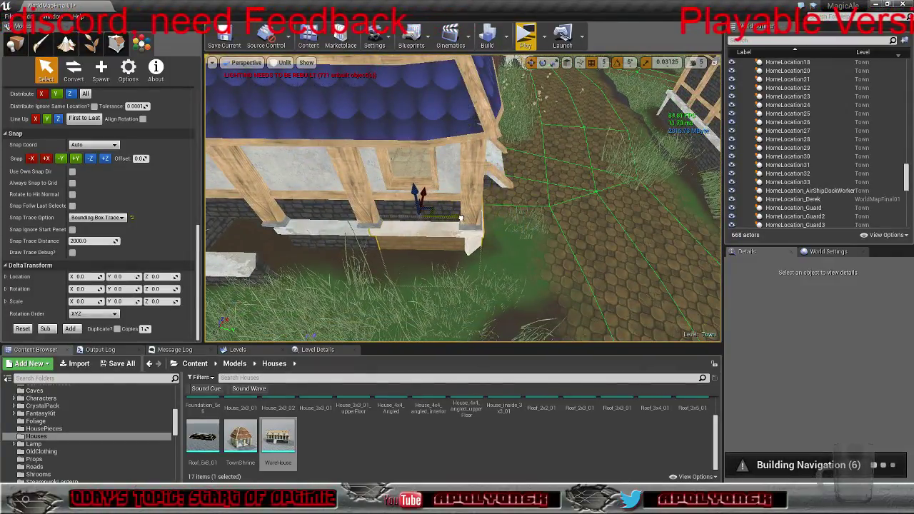
pyautogui.moveTo(461, 218); pyautogui.dragTo(461, 218, button='right')
pyautogui.click(469, 255)
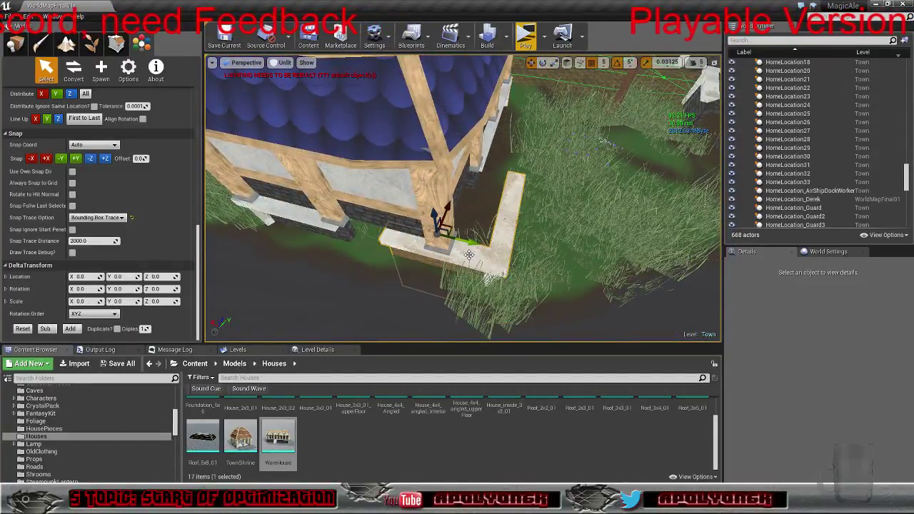
pyautogui.moveTo(472, 243); pyautogui.dragTo(431, 237)
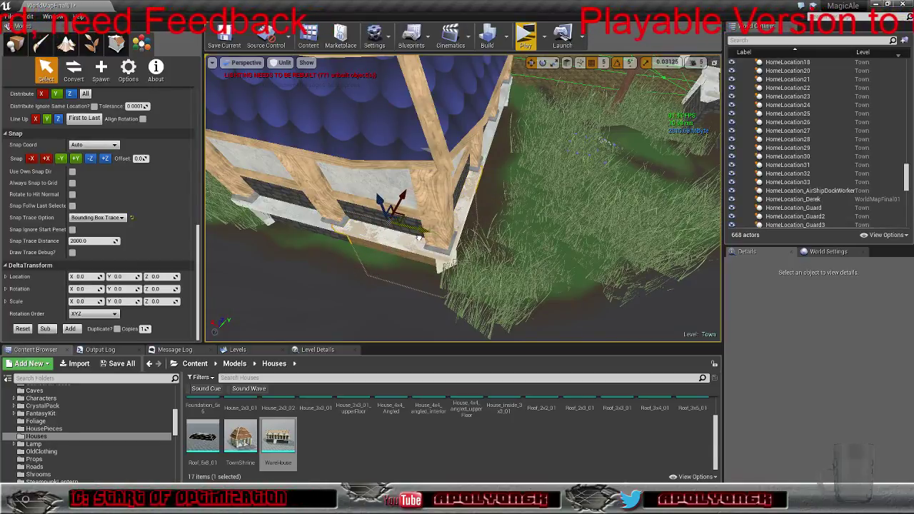
# Slide the green-roofed house's two front foundation corners inward under their posts, beside the stair landing and by the lamp post
pyautogui.moveTo(478, 221); pyautogui.dragTo(501, 237, button='right')
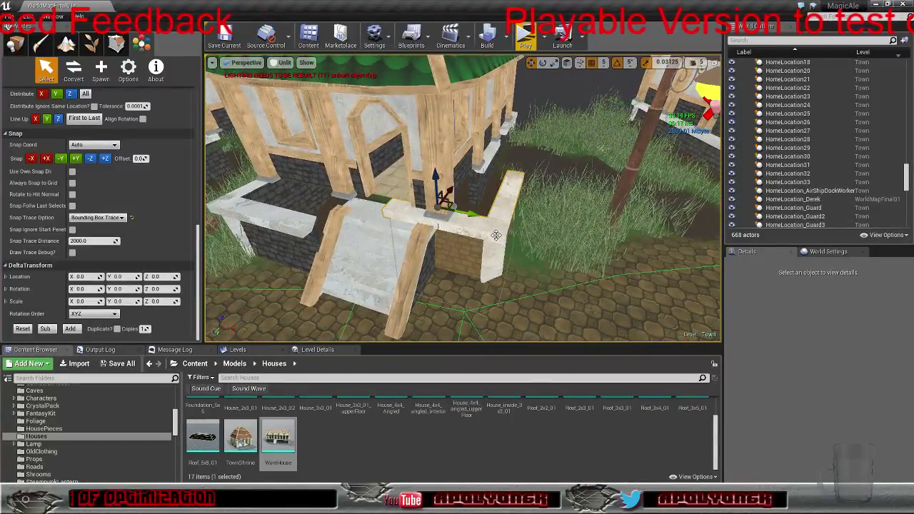
pyautogui.moveTo(462, 212); pyautogui.dragTo(420, 208)
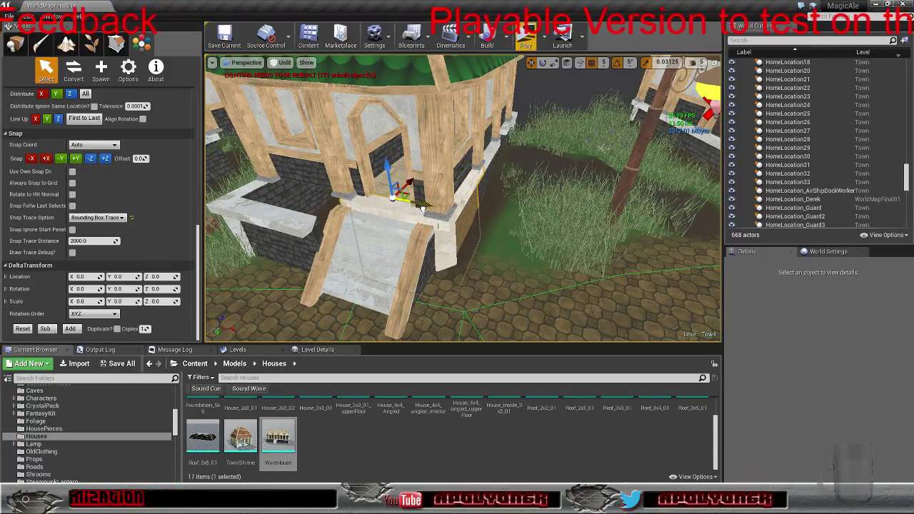
pyautogui.moveTo(420, 208); pyautogui.dragTo(420, 208, button='right')
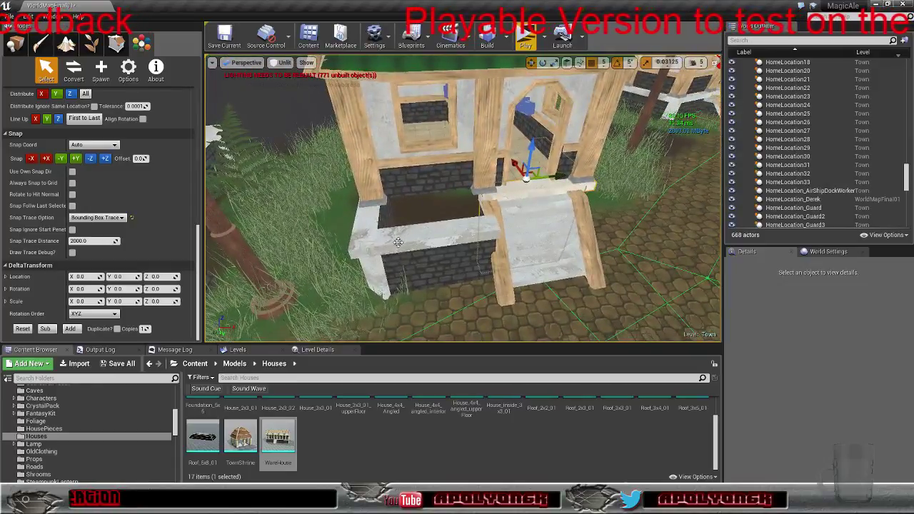
pyautogui.moveTo(444, 253); pyautogui.dragTo(444, 253, button='right')
pyautogui.scroll(2, 444, 253)
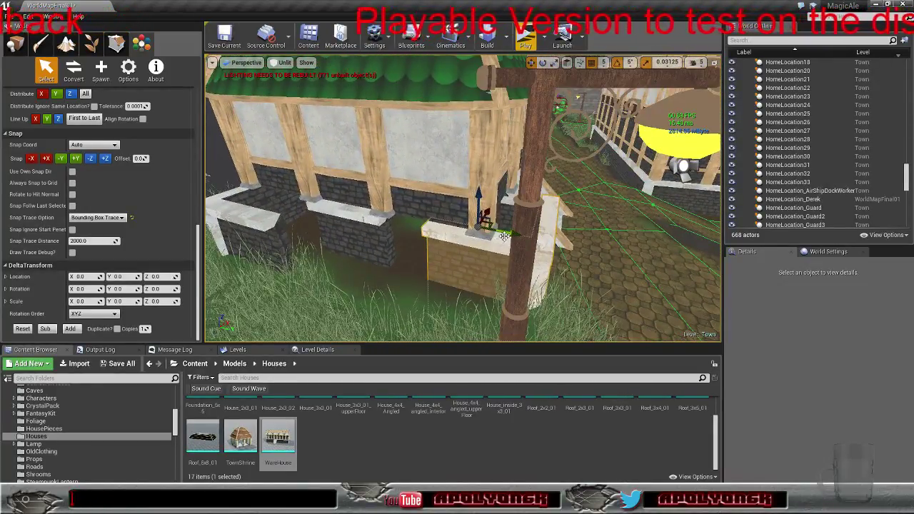
pyautogui.moveTo(493, 230); pyautogui.dragTo(468, 226)
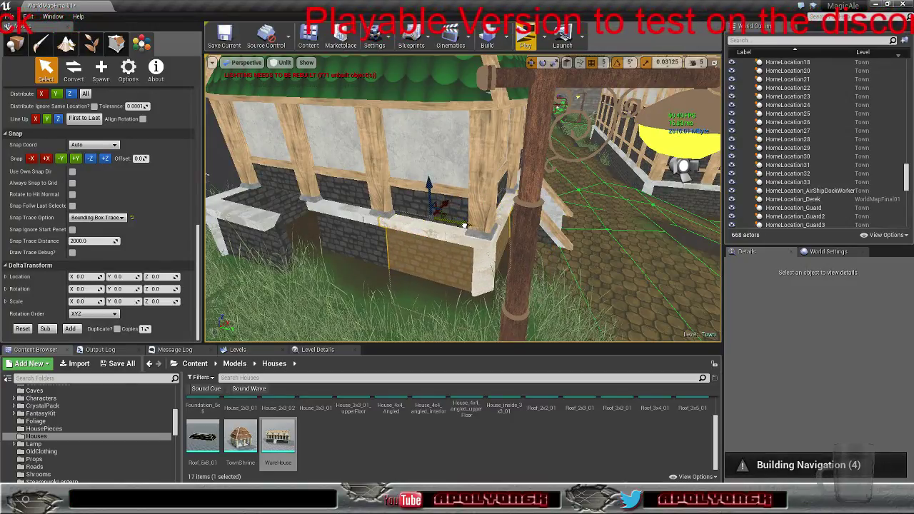
# Slide the green-roofed house's rear foundation corners inward so they sit flush under the corner posts
pyautogui.moveTo(344, 274); pyautogui.dragTo(336, 277, button='right')
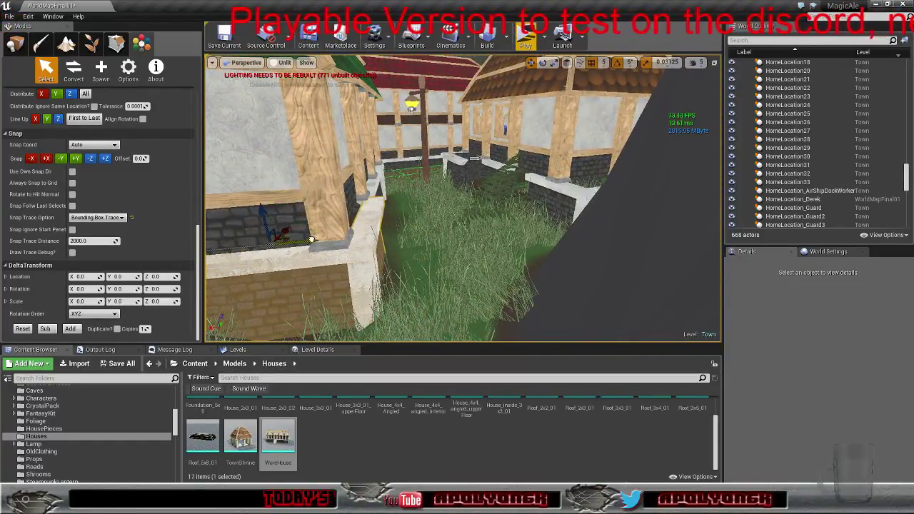
pyautogui.moveTo(300, 242); pyautogui.dragTo(290, 241)
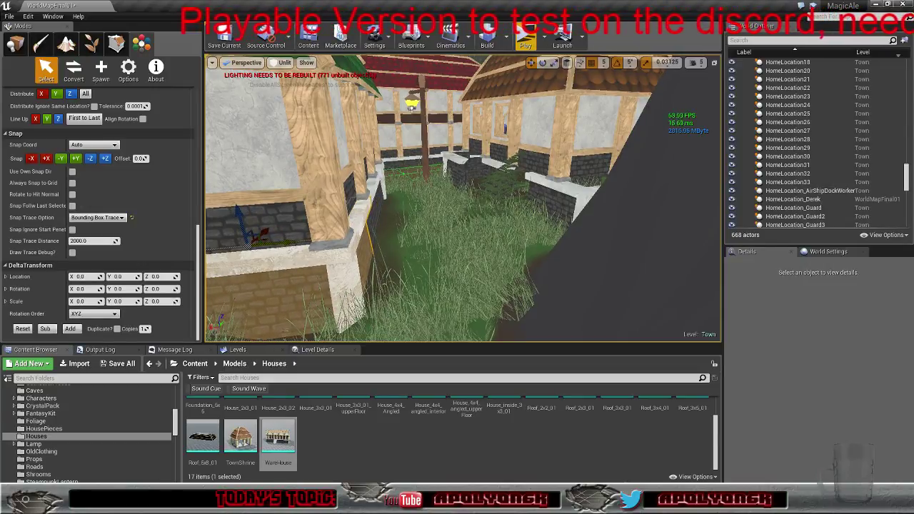
pyautogui.moveTo(290, 241); pyautogui.dragTo(214, 245, button='right')
pyautogui.moveTo(482, 249); pyautogui.dragTo(503, 249, button='right')
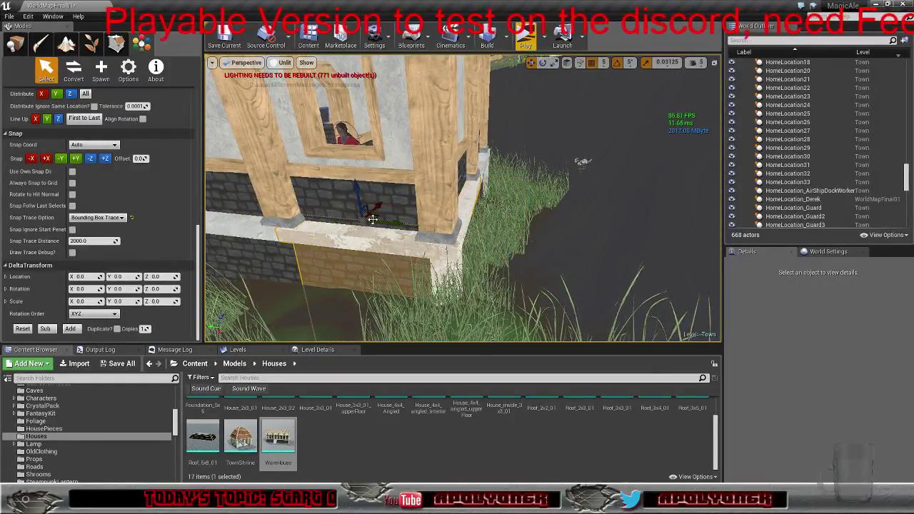
# Inspect the house foundations in the Lit view mode and return the viewport to Unlit
pyautogui.click(284, 62)
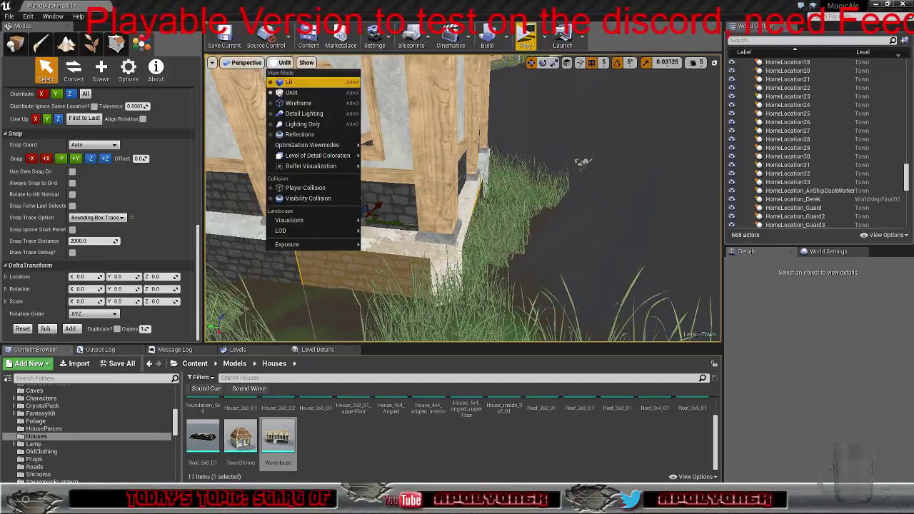
pyautogui.click(293, 92)
pyautogui.moveTo(584, 162); pyautogui.dragTo(585, 161, button='right')
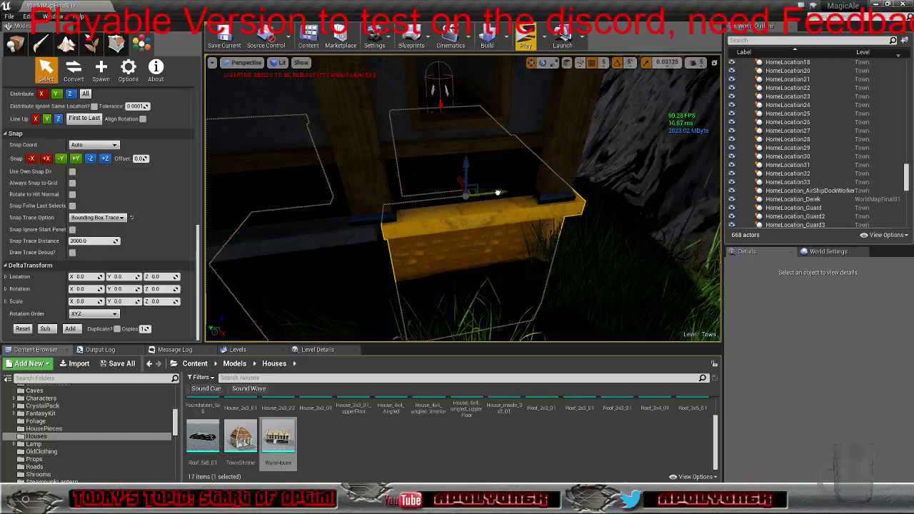
pyautogui.moveTo(493, 193); pyautogui.dragTo(483, 204, button='right')
pyautogui.moveTo(452, 153); pyautogui.dragTo(451, 153, button='right')
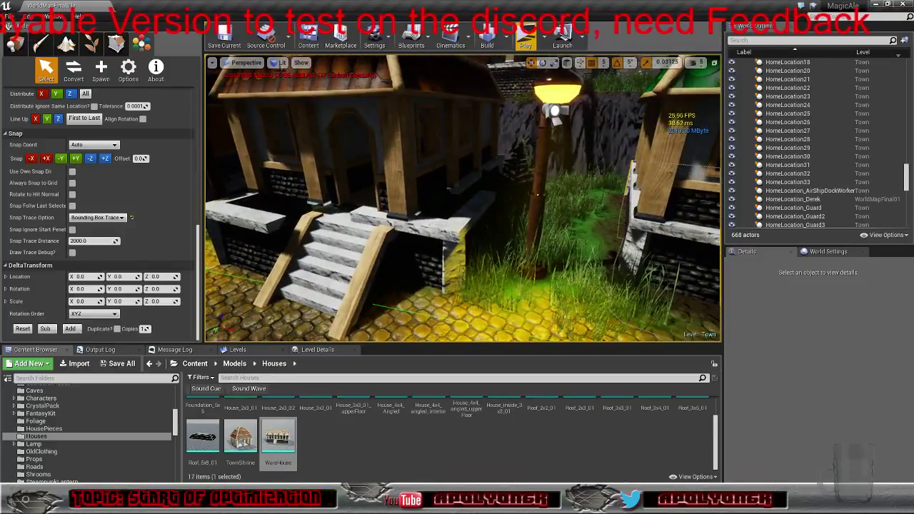
pyautogui.click(279, 62)
pyautogui.click(278, 93)
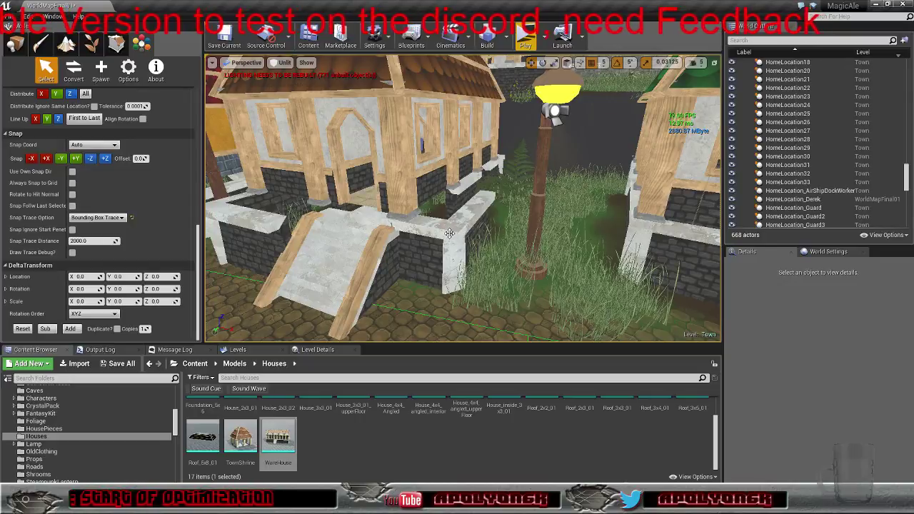
# Slide the foundation corner beside the brown-roofed house's stair landing, near the street lamp, inward under its corner post
pyautogui.moveTo(435, 217); pyautogui.dragTo(394, 214)
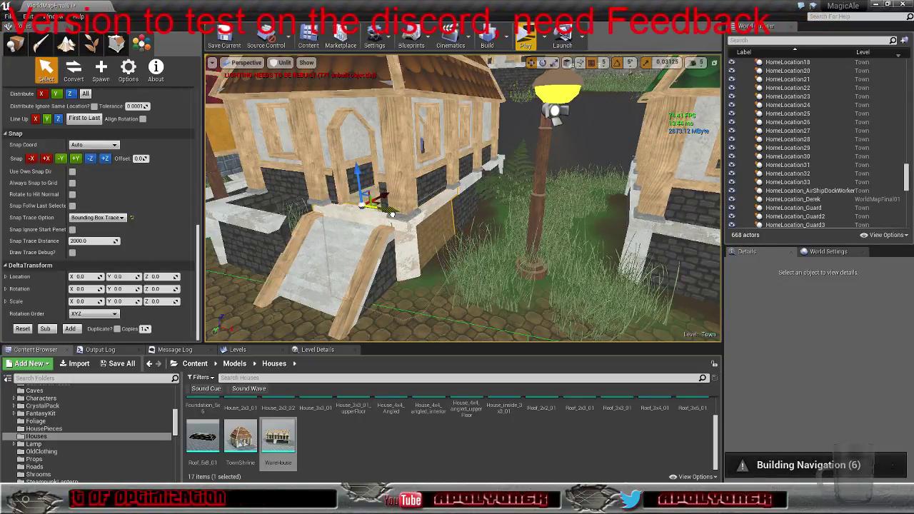
pyautogui.moveTo(393, 214)
pyautogui.mouseDown(button='right')
pyautogui.moveTo(475, 219)
pyautogui.moveTo(393, 214)
pyautogui.mouseUp(button='right')
pyautogui.moveTo(485, 234); pyautogui.dragTo(484, 234, button='right')
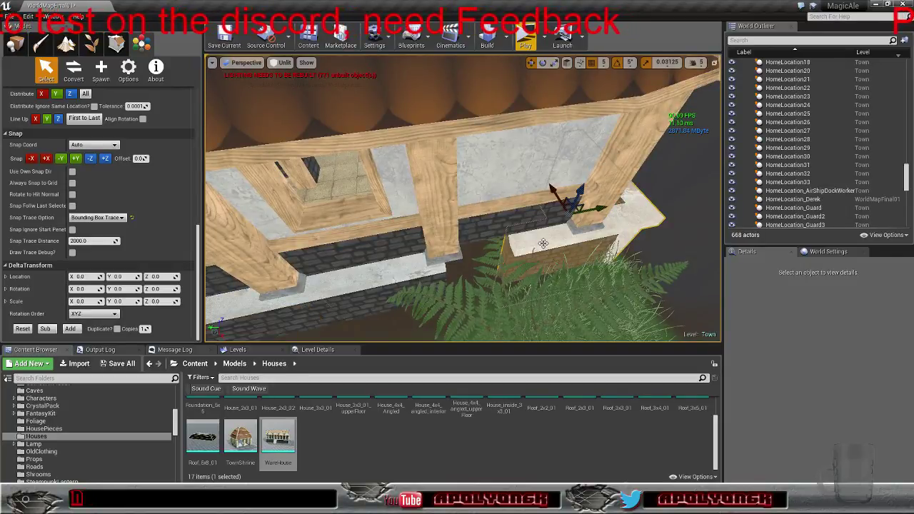
# Slide the brown-roofed house's remaining loose foundation corners inward along the walls so they sit flush under their corner posts
pyautogui.moveTo(605, 209); pyautogui.dragTo(548, 222)
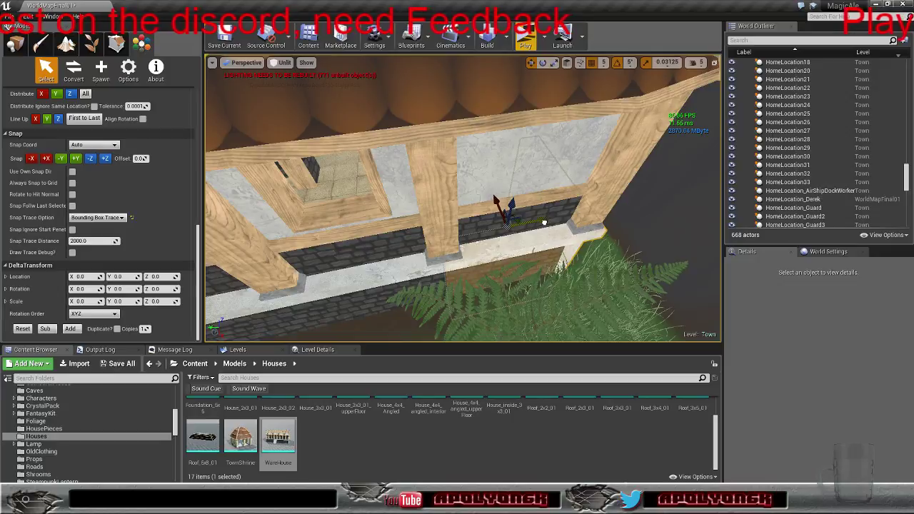
pyautogui.moveTo(546, 234); pyautogui.dragTo(546, 254, button='right')
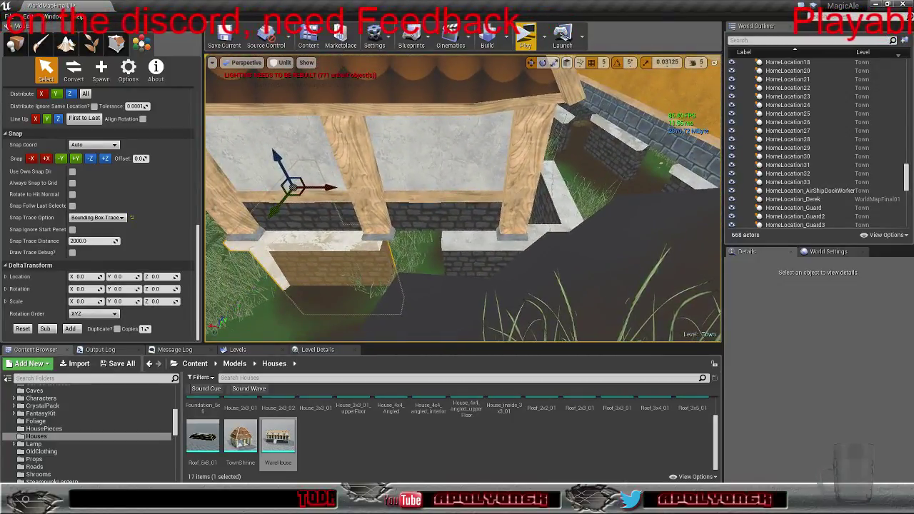
pyautogui.click(493, 241)
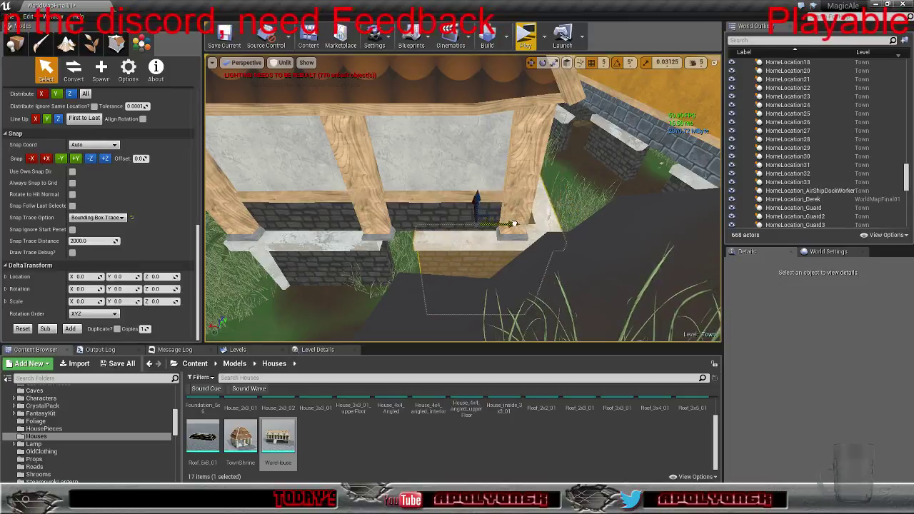
pyautogui.moveTo(513, 224); pyautogui.dragTo(482, 226)
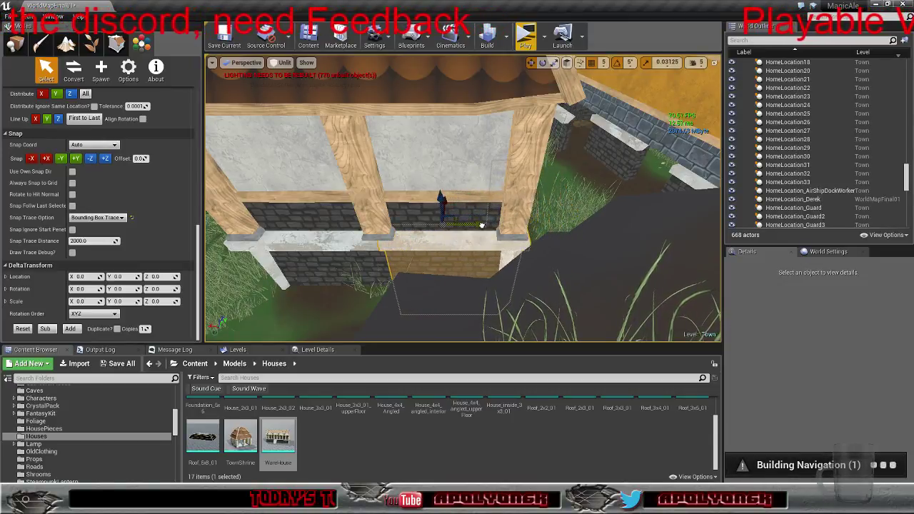
pyautogui.moveTo(481, 226)
pyautogui.mouseDown(button='right')
pyautogui.moveTo(547, 200)
pyautogui.moveTo(554, 239)
pyautogui.moveTo(483, 221)
pyautogui.mouseUp(button='right')
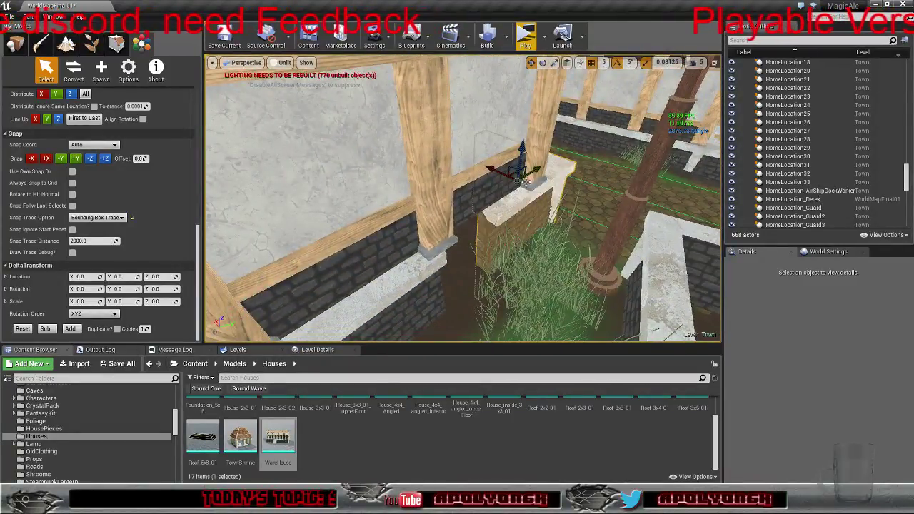
pyautogui.moveTo(540, 168); pyautogui.dragTo(508, 190)
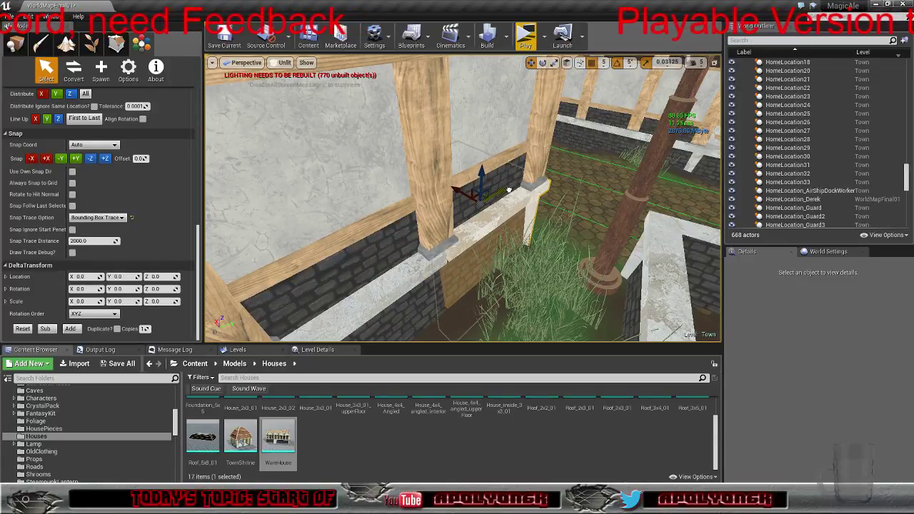
# Slide the two loose foundation corners along the neighbouring orange-walled house inward under its stone wall base
pyautogui.moveTo(512, 193); pyautogui.dragTo(411, 135, button='right')
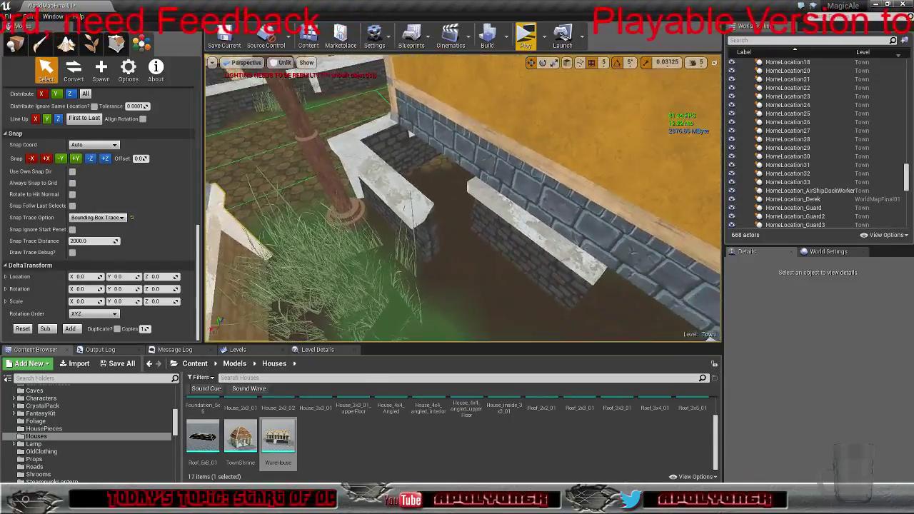
pyautogui.click(390, 186)
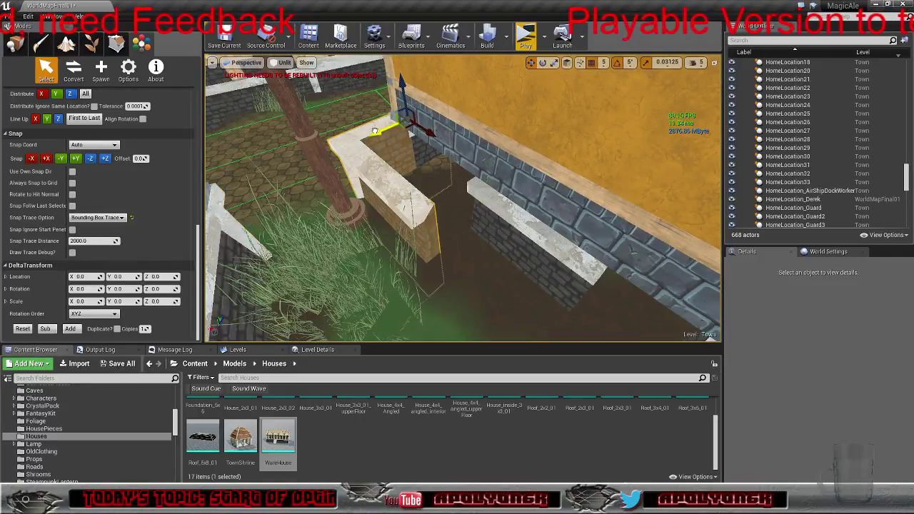
pyautogui.moveTo(374, 130); pyautogui.dragTo(426, 115)
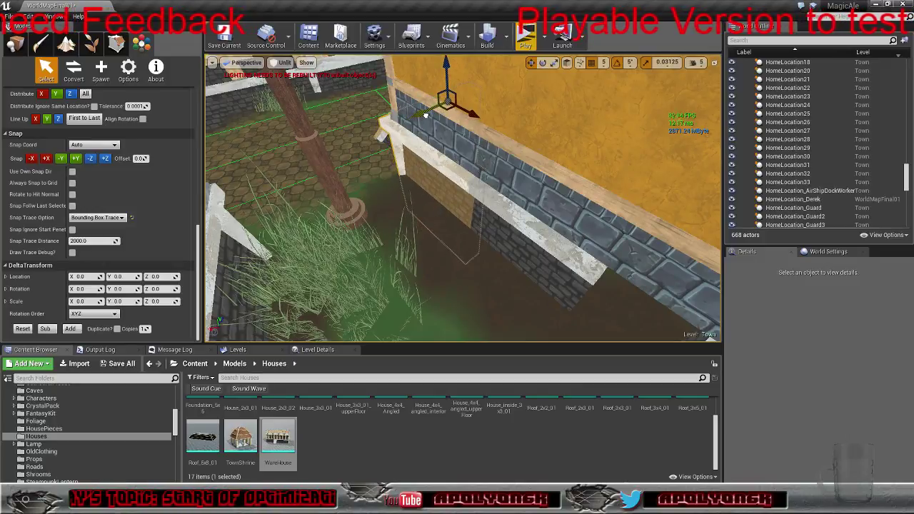
pyautogui.moveTo(459, 171); pyautogui.dragTo(563, 212, button='right')
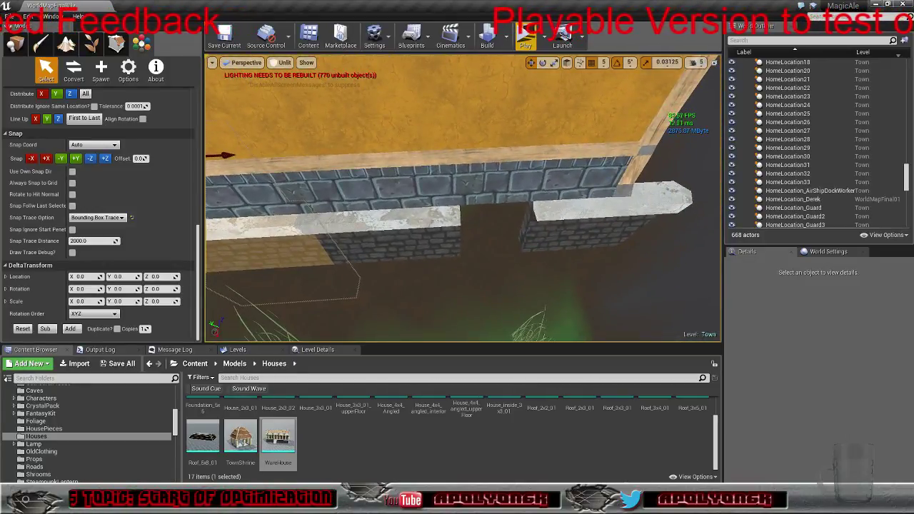
pyautogui.click(604, 222)
pyautogui.moveTo(642, 185); pyautogui.dragTo(577, 187)
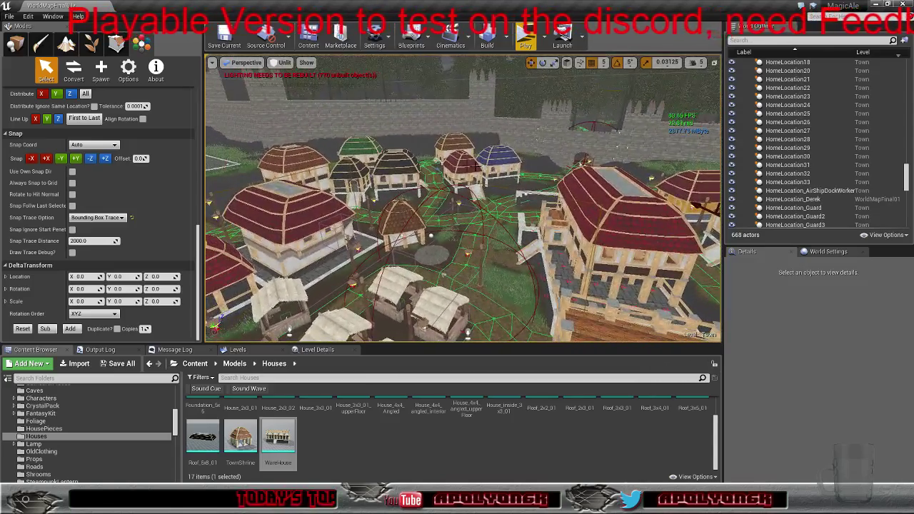
# Place a ProcHouse blueprint from BluePrints/Buildings/ProceduralBuildings beside the foundation of the red-roofed orange house
pyautogui.press('w')
pyautogui.moveTo(579, 225); pyautogui.dragTo(500, 236, button='right')
pyautogui.moveTo(522, 207); pyautogui.dragTo(441, 191, button='right')
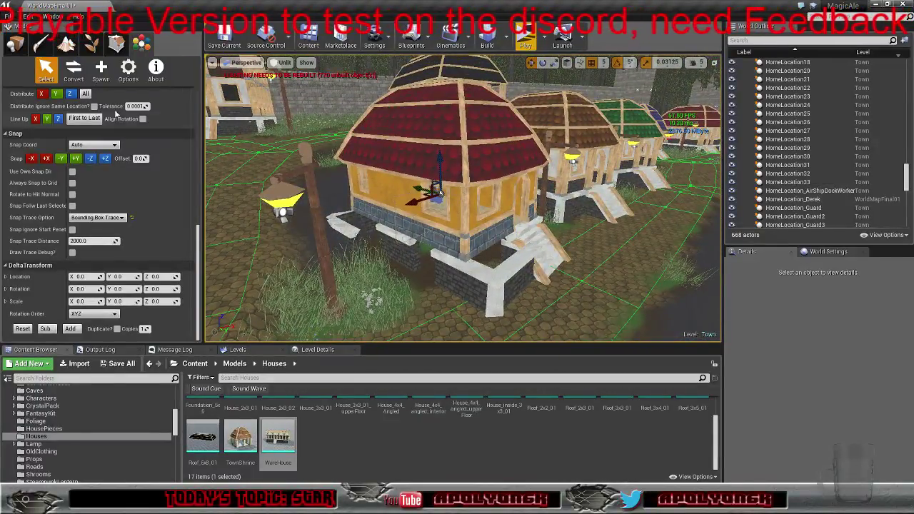
pyautogui.click(14, 45)
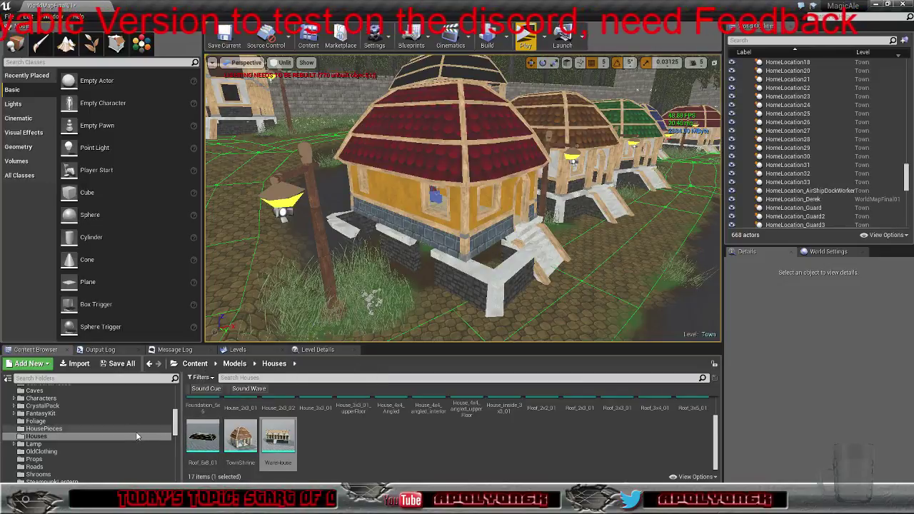
pyautogui.scroll(2, 120, 432)
pyautogui.scroll(5, 119, 432)
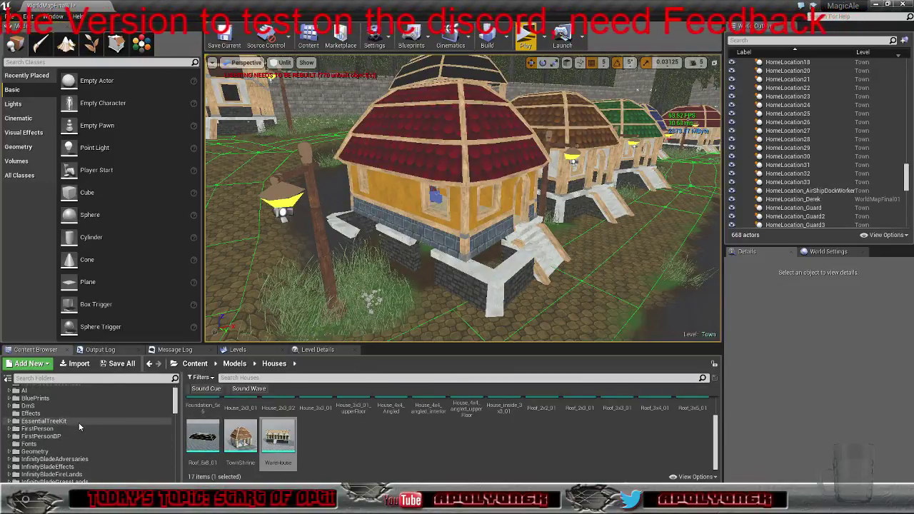
pyautogui.click(50, 399)
pyautogui.click(9, 399)
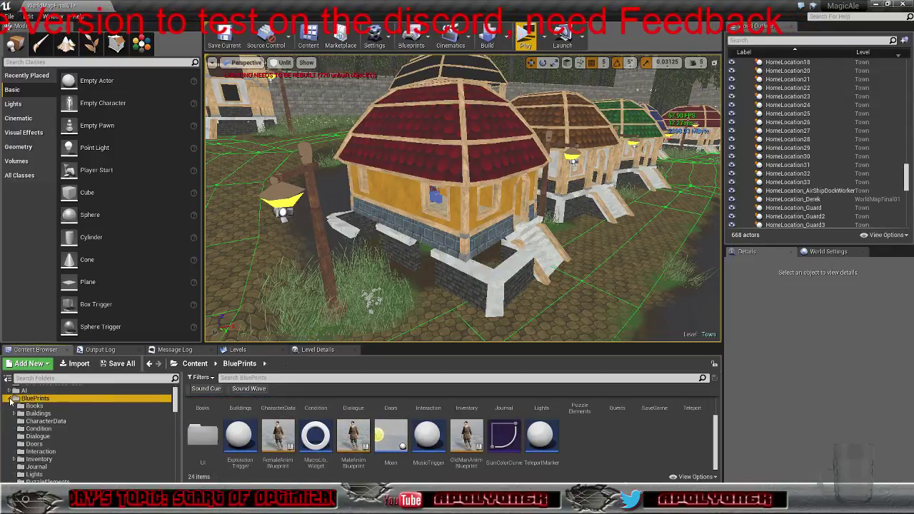
pyautogui.click(38, 414)
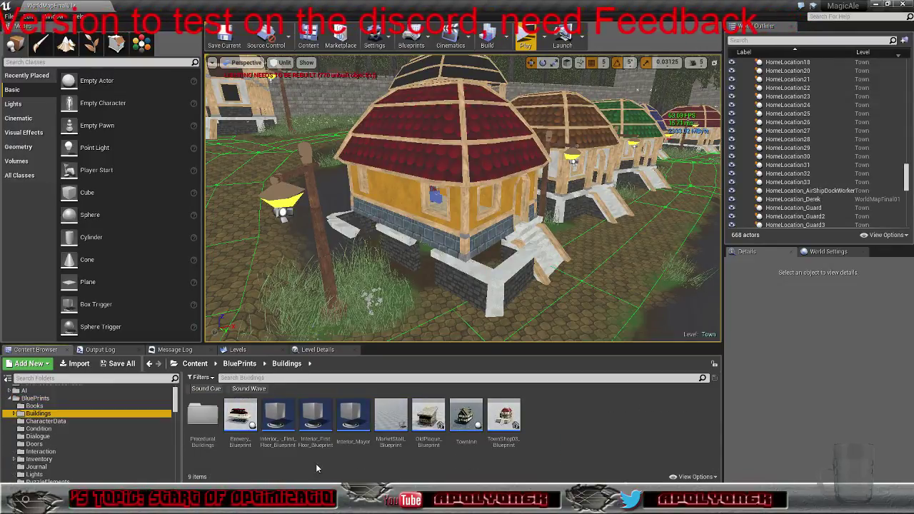
pyautogui.doubleClick(203, 418)
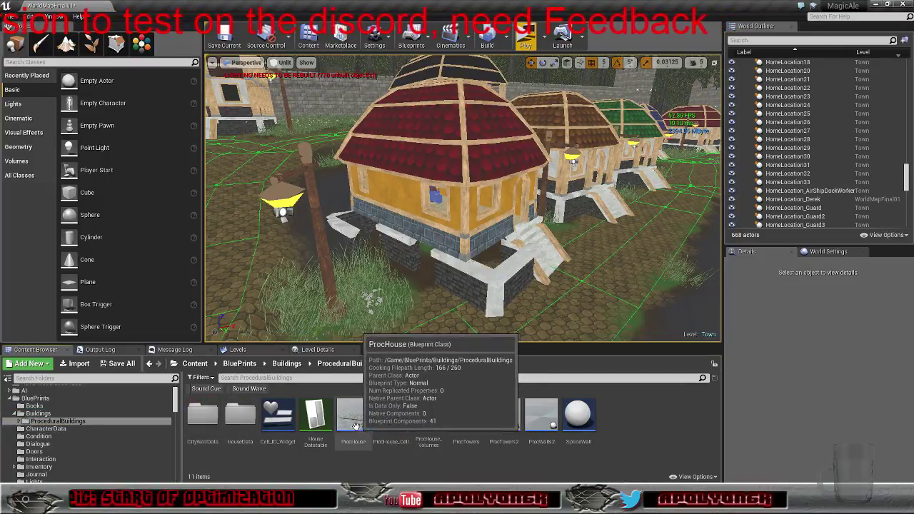
pyautogui.moveTo(354, 418); pyautogui.dragTo(420, 276)
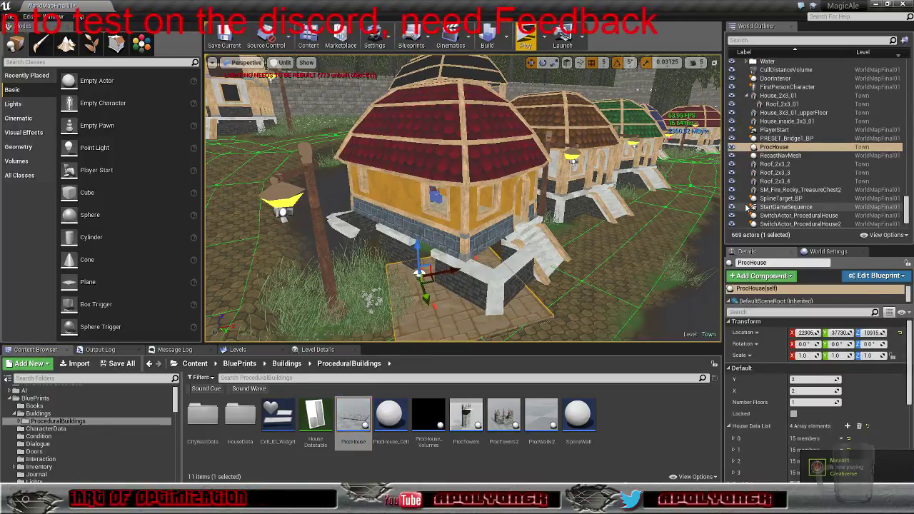
# Collapse the HomeLocations and GuardPatrolPoints folders in the World Outliner
pyautogui.moveTo(783, 150); pyautogui.dragTo(815, 104)
pyautogui.scroll(10, 800, 126)
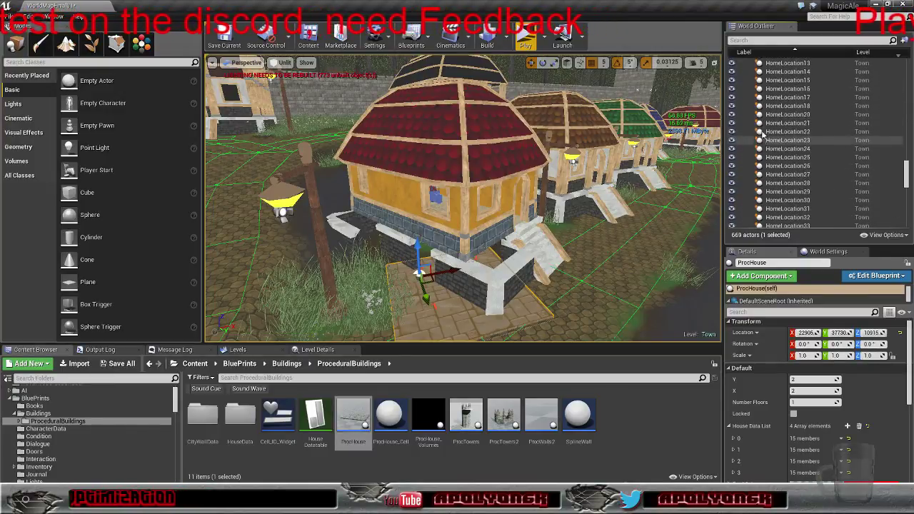
pyautogui.scroll(3, 761, 131)
pyautogui.click(746, 151)
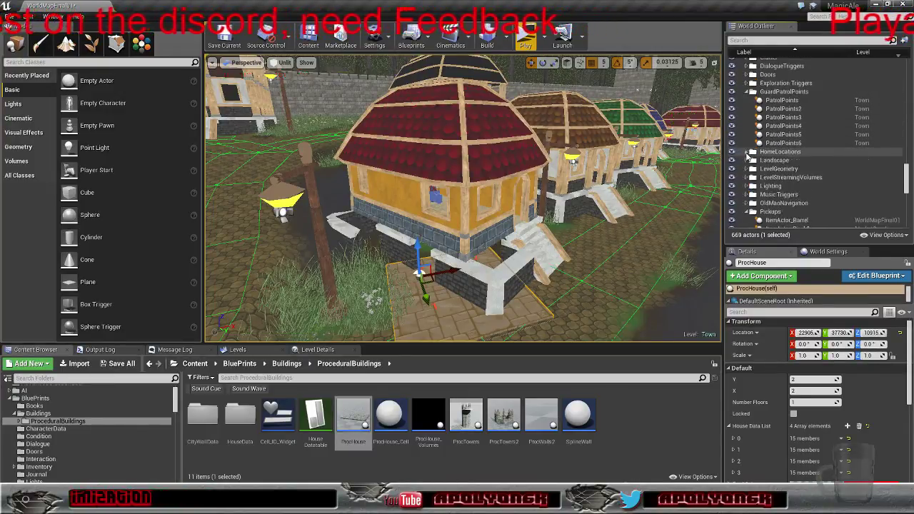
pyautogui.click(746, 92)
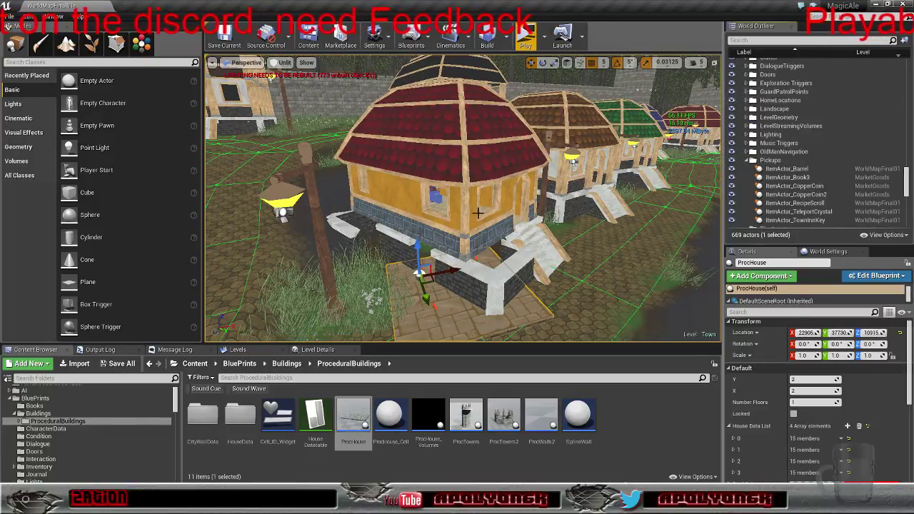
# Delete the orange house mesh House_2x3_01 together with its attached red roof Roof_2x3_01
pyautogui.click(455, 197)
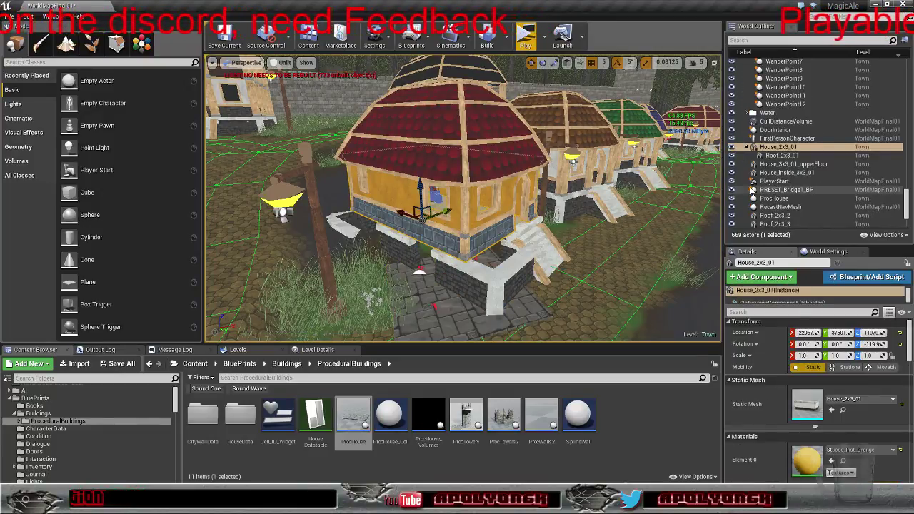
pyautogui.click(790, 156)
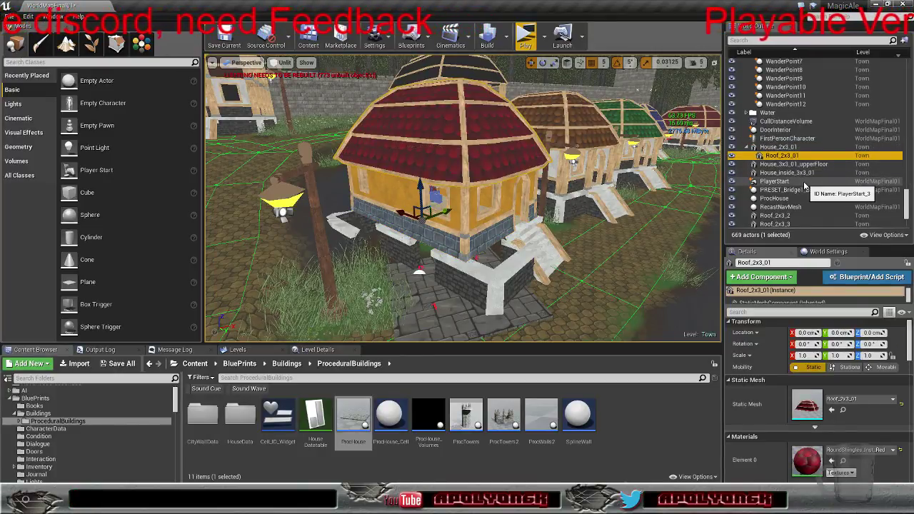
pyautogui.click(793, 149)
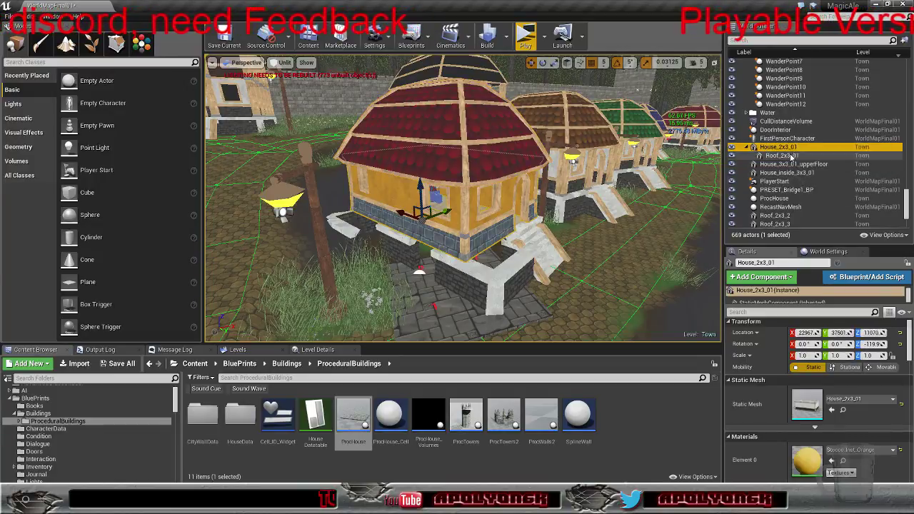
pyautogui.click(791, 157)
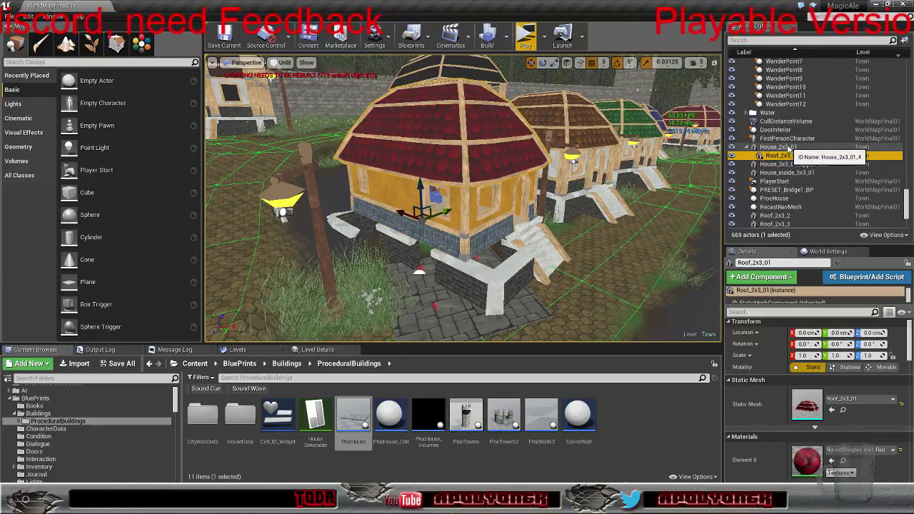
pyautogui.click(786, 148)
pyautogui.keyDown('ctrl'); pyautogui.click(783, 156); pyautogui.keyUp('ctrl')
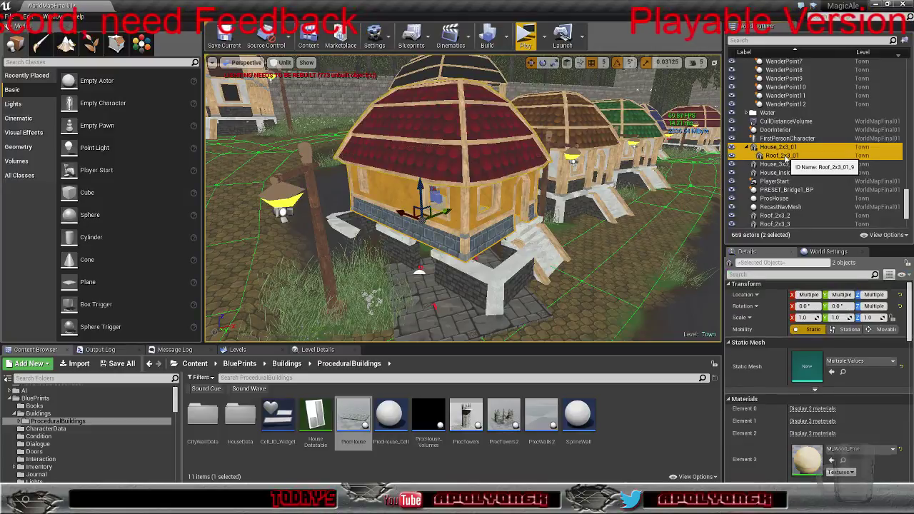
pyautogui.press('Delete')
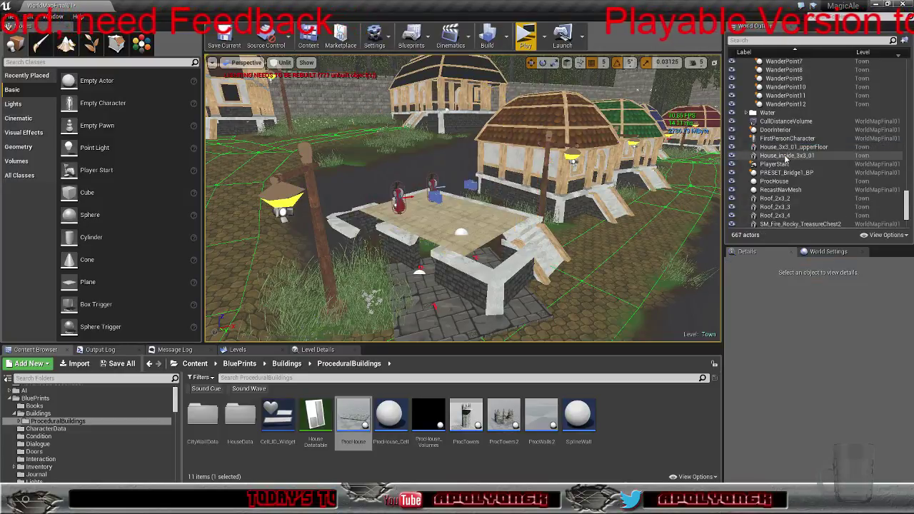
# Select the leftover floor and foundation of the deleted house, and collapse the Market and Mayors House folders in the World Outliner
pyautogui.click(445, 218)
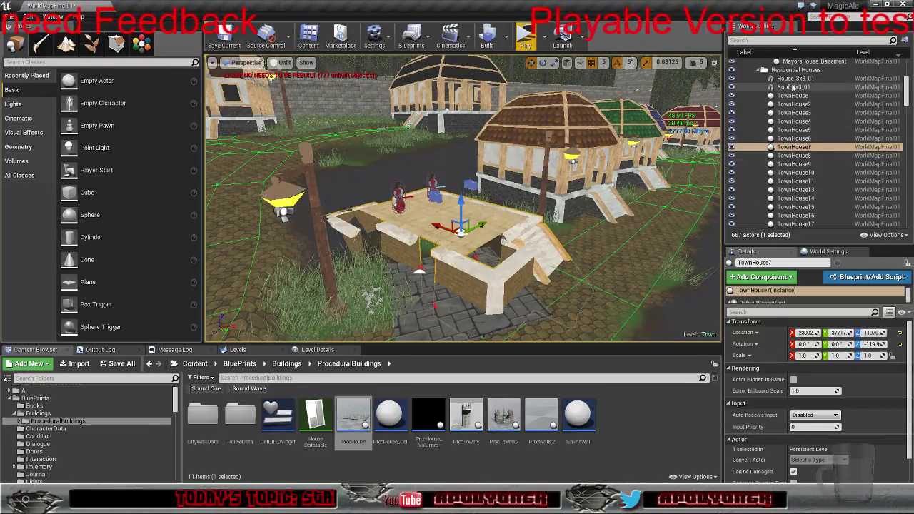
pyautogui.scroll(5, 872, 100)
pyautogui.scroll(3, 868, 100)
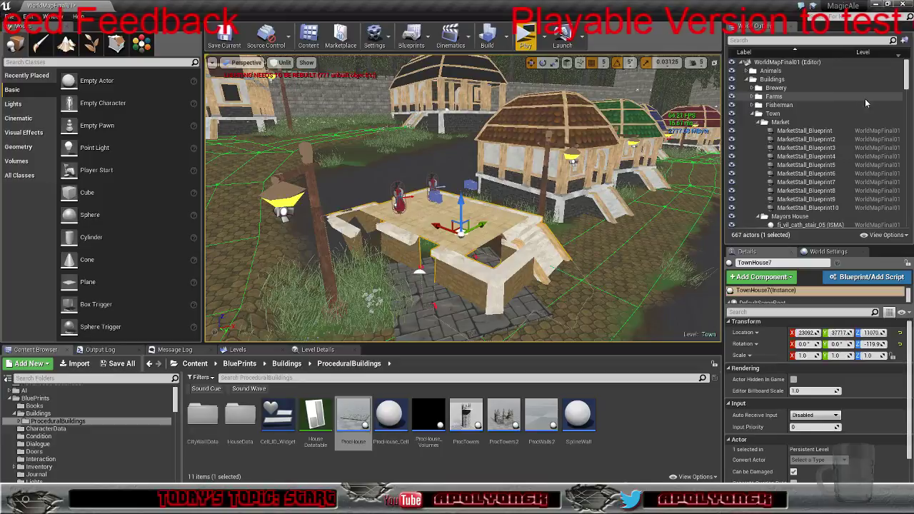
pyautogui.click(759, 122)
pyautogui.click(759, 131)
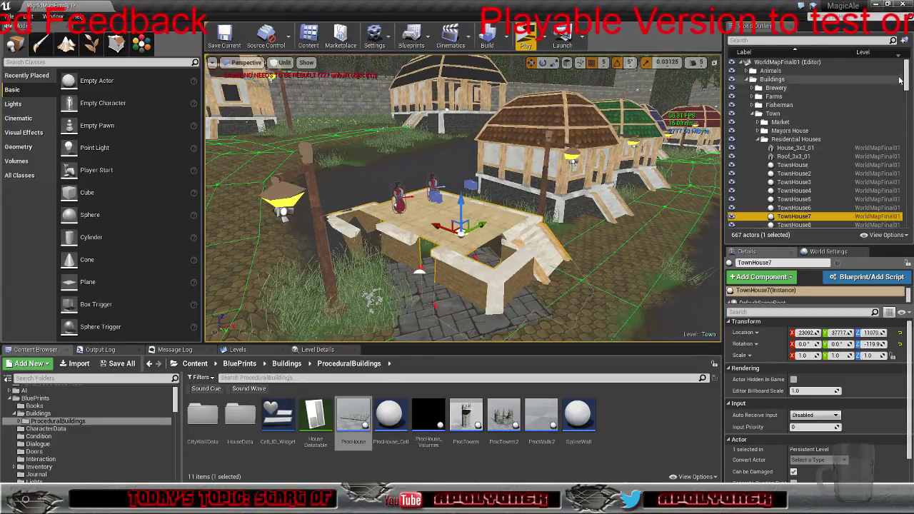
# Collapse the Characters, Walls and Pickups folders in the World Outliner
pyautogui.moveTo(906, 71); pyautogui.dragTo(907, 148)
pyautogui.scroll(6, 750, 186)
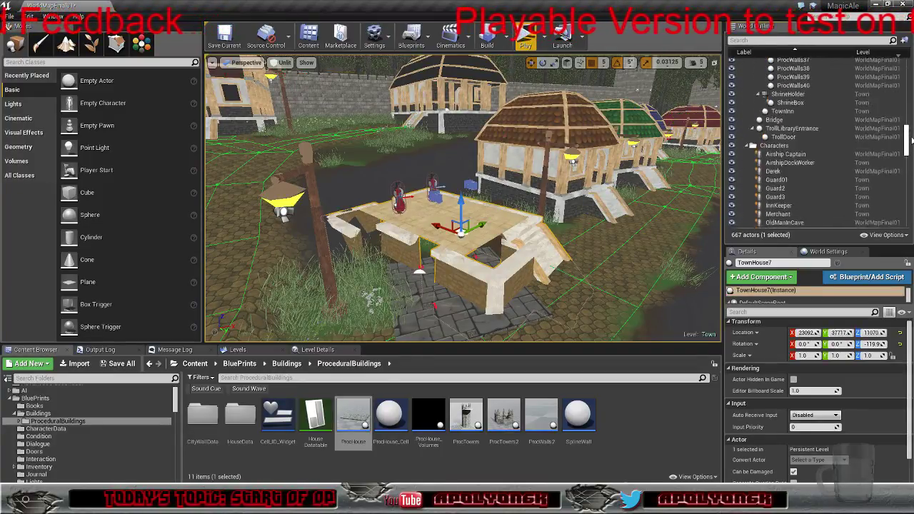
pyautogui.click(749, 185)
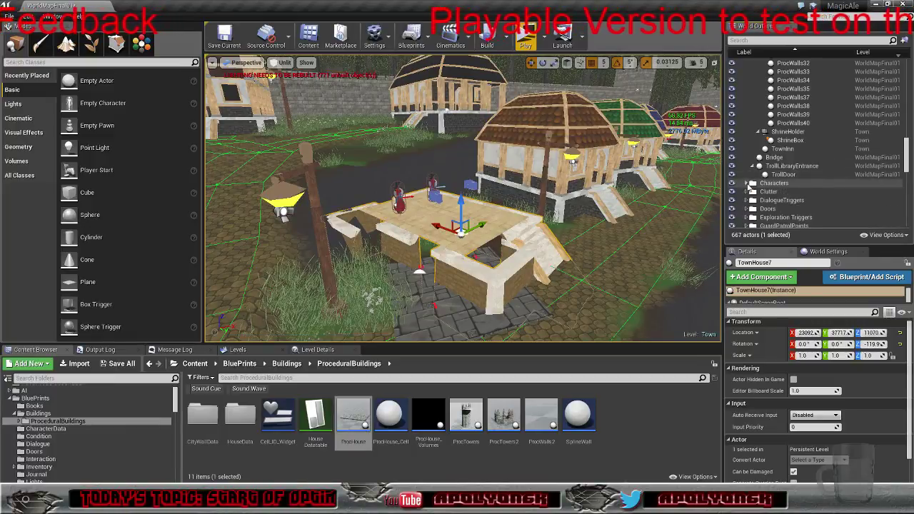
pyautogui.scroll(12, 750, 187)
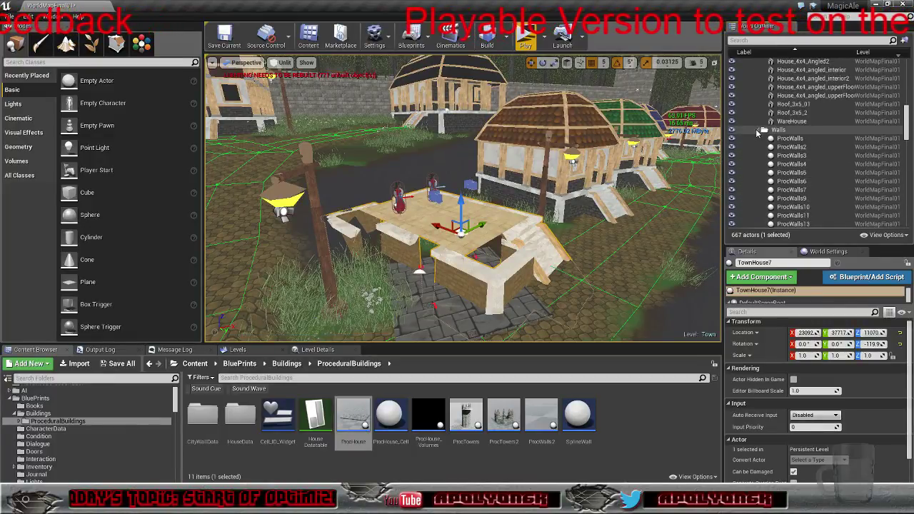
pyautogui.click(759, 131)
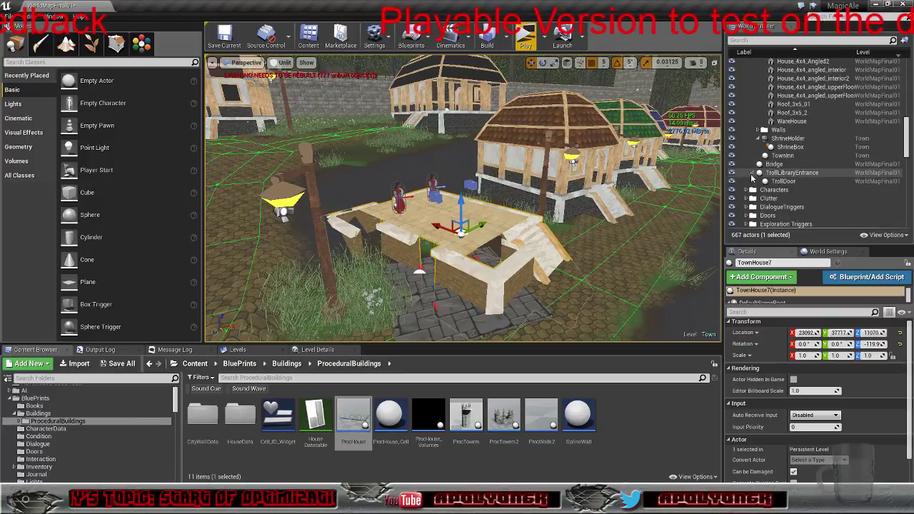
pyautogui.scroll(-7, 750, 171)
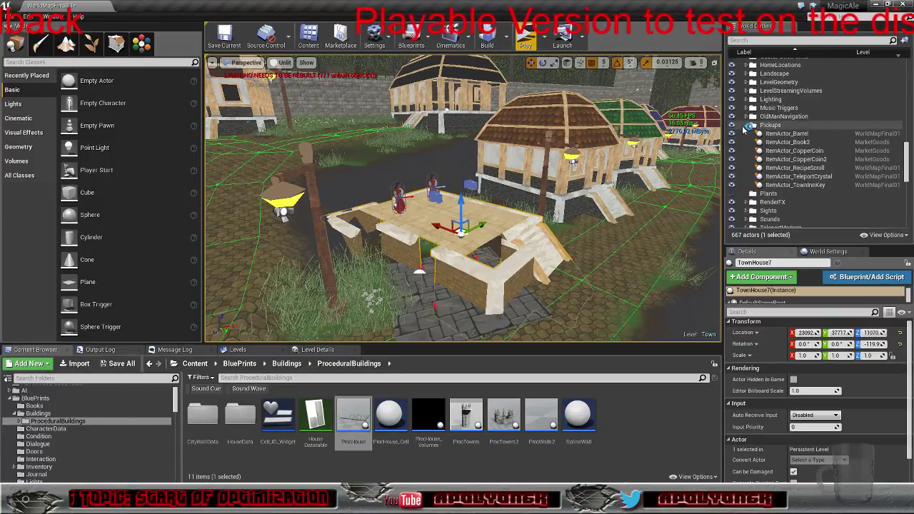
pyautogui.click(747, 125)
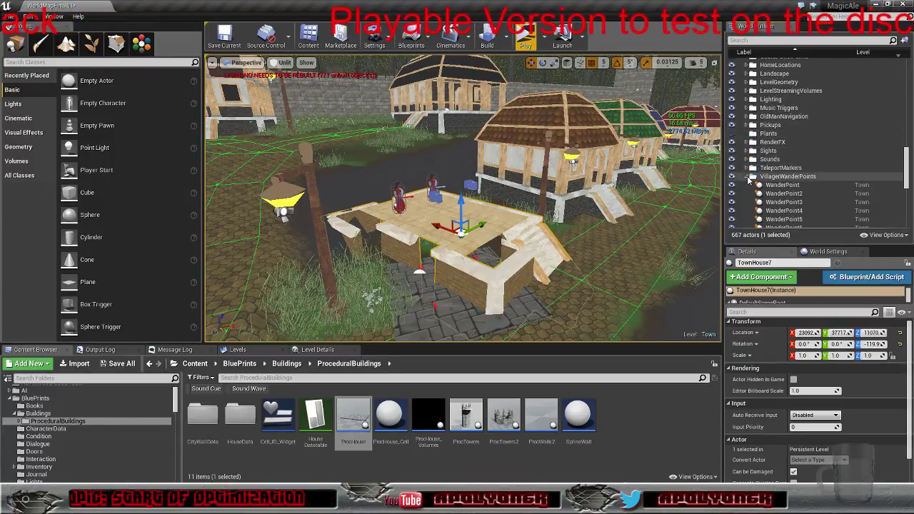
pyautogui.scroll(-5, 749, 183)
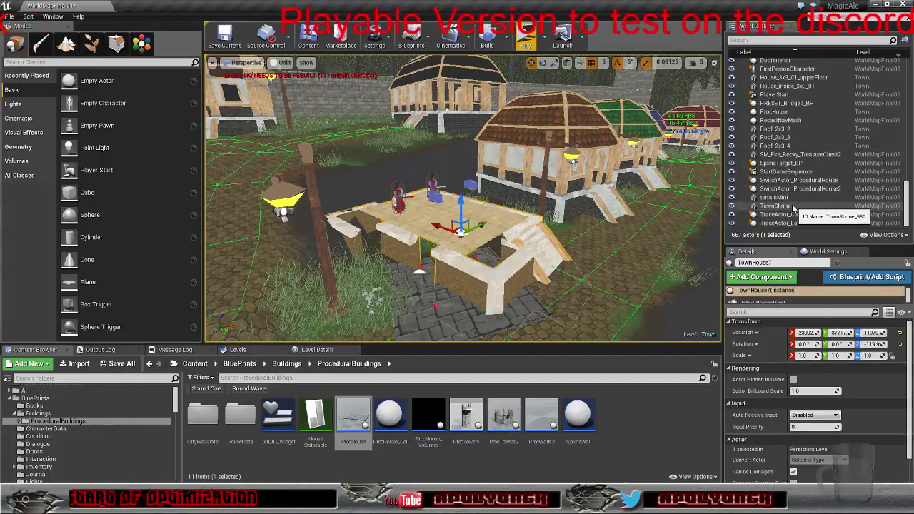
# Put the ProcHouse actor into the Town's Residential Houses folder and make the Persistent Level the current level
pyautogui.click(774, 112)
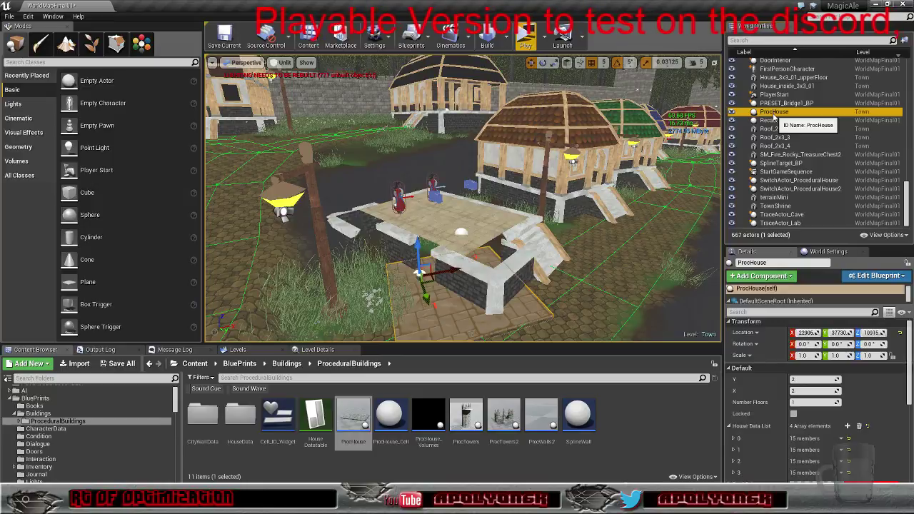
pyautogui.moveTo(774, 118); pyautogui.dragTo(795, 100)
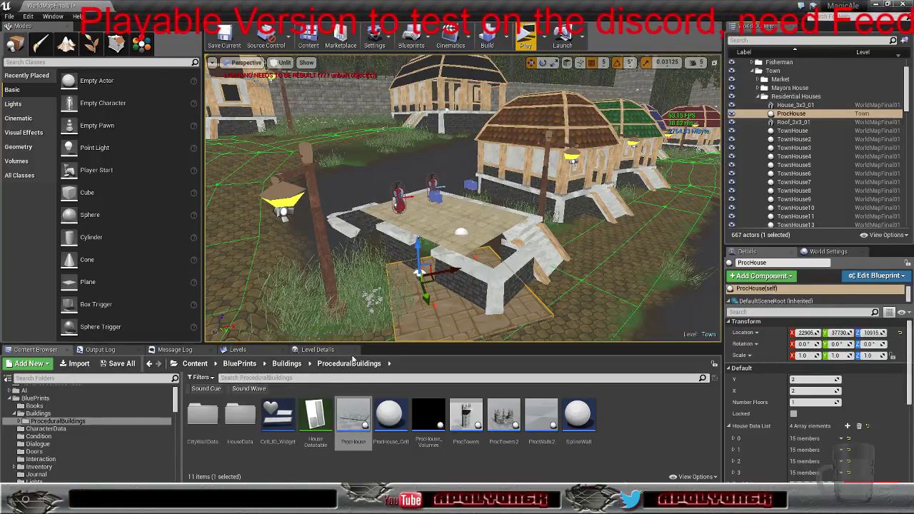
pyautogui.click(236, 350)
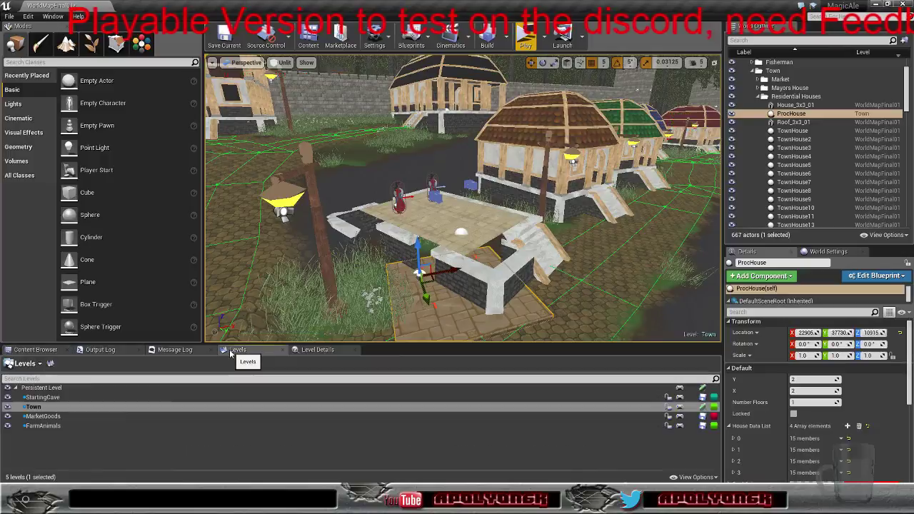
pyautogui.click(54, 388)
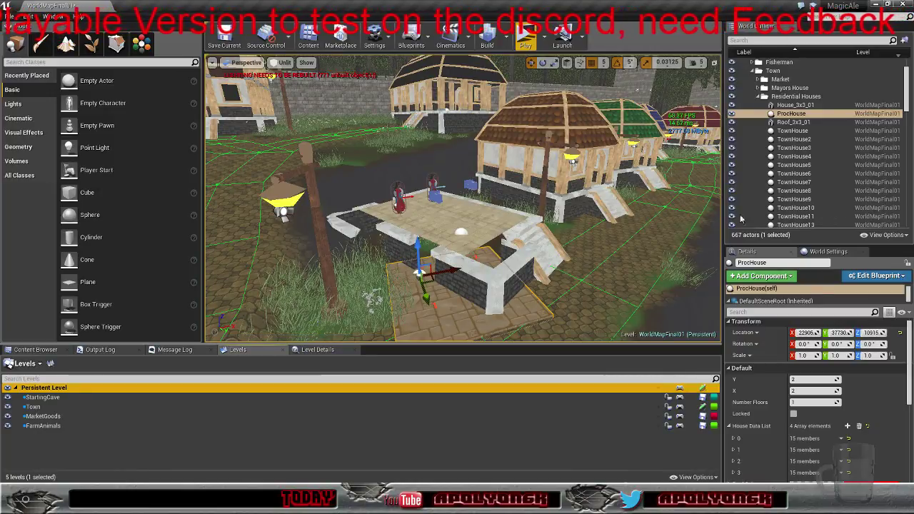
# Attach ProcHouse to TownHouse7 and reset its relative rotation and location to zero so it sits on the old foundation
pyautogui.click(795, 183)
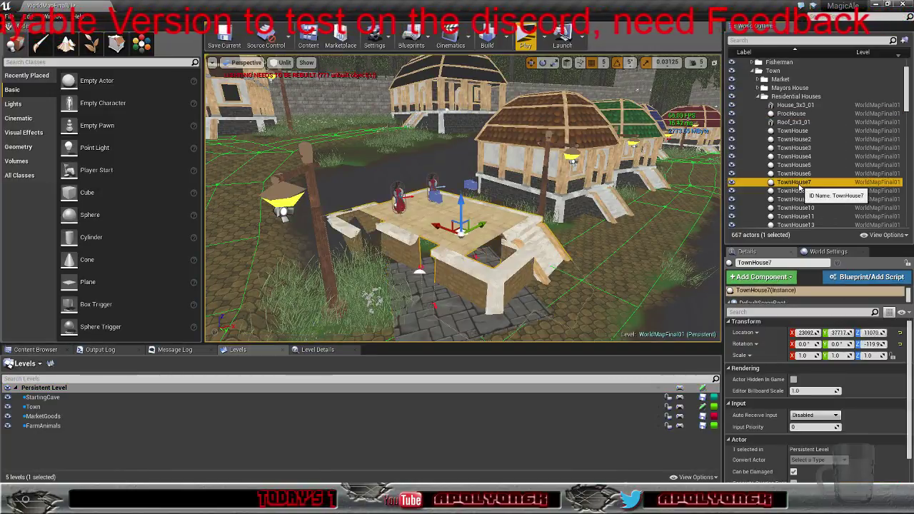
pyautogui.moveTo(791, 114); pyautogui.dragTo(802, 183)
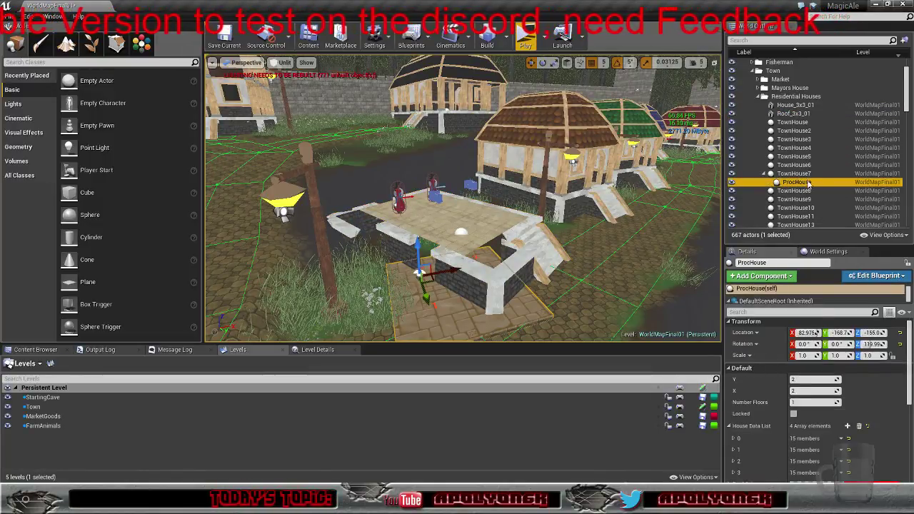
pyautogui.click(901, 346)
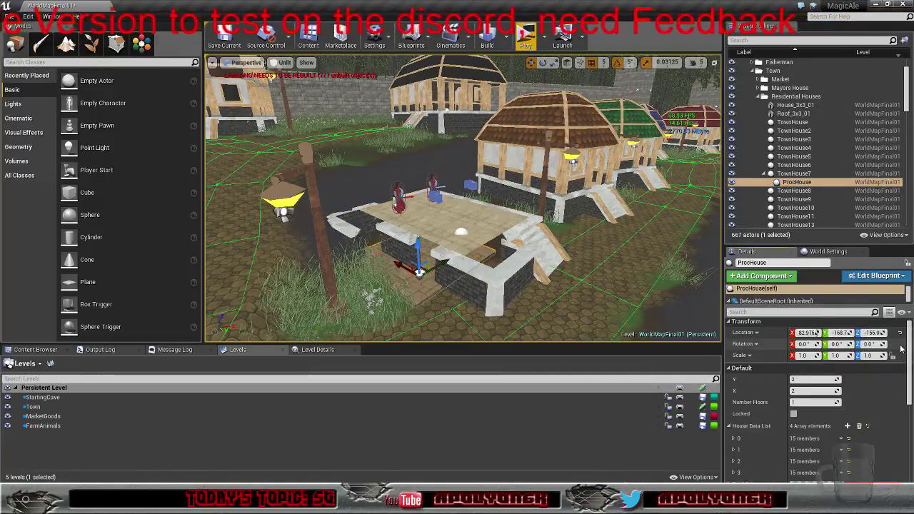
pyautogui.click(901, 334)
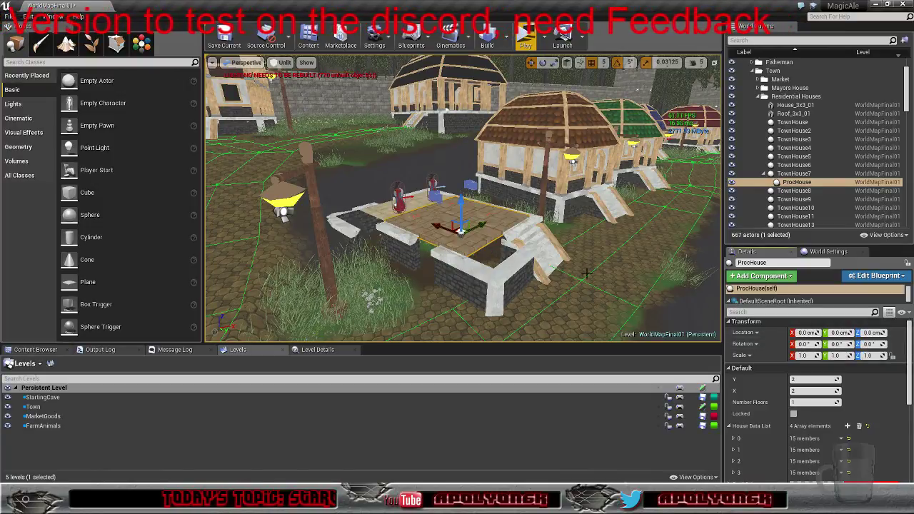
# Set ProcHouse's X size to 3 cells and enable its Locked option
pyautogui.press('w')
pyautogui.moveTo(586, 273); pyautogui.dragTo(678, 302, button='right')
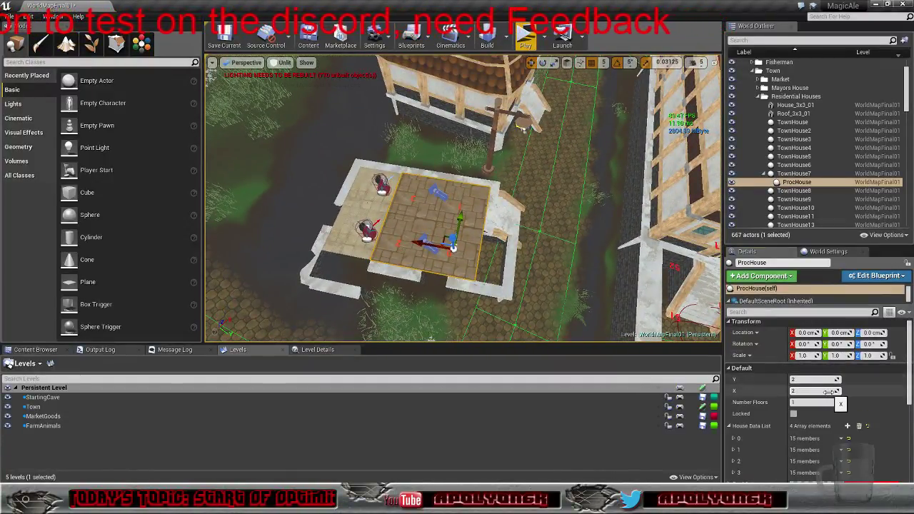
pyautogui.moveTo(815, 391); pyautogui.dragTo(829, 391)
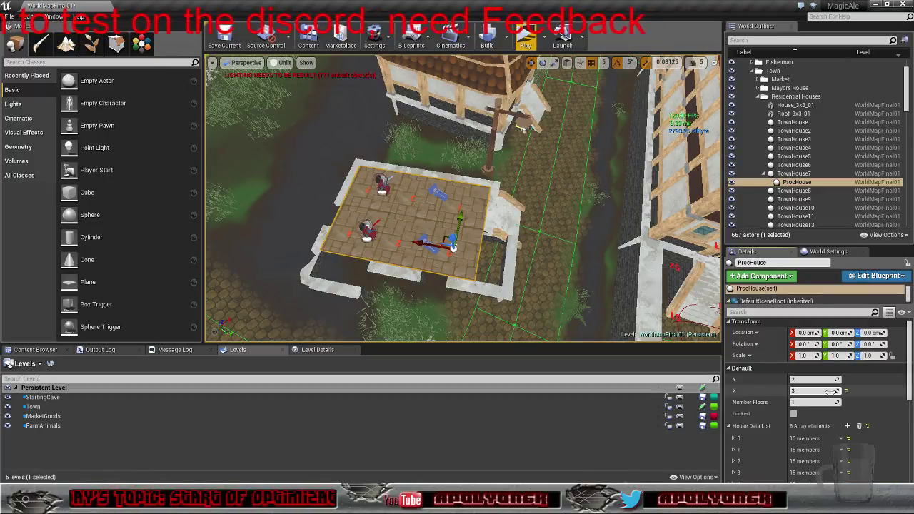
pyautogui.click(794, 414)
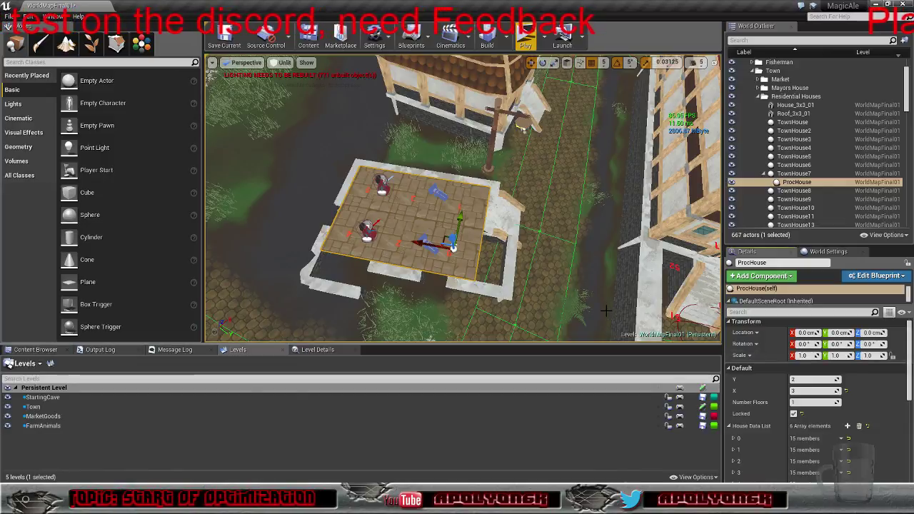
# Detach ProcHouse from TownHouse7 back into the Residential Houses folder, and delete the old TownHouse7 foundation
pyautogui.click(775, 263)
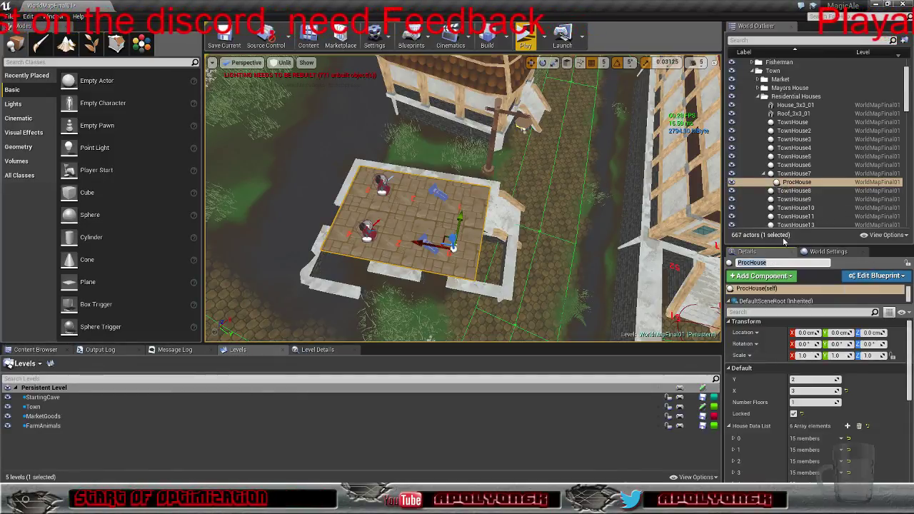
pyautogui.moveTo(793, 180); pyautogui.dragTo(795, 98)
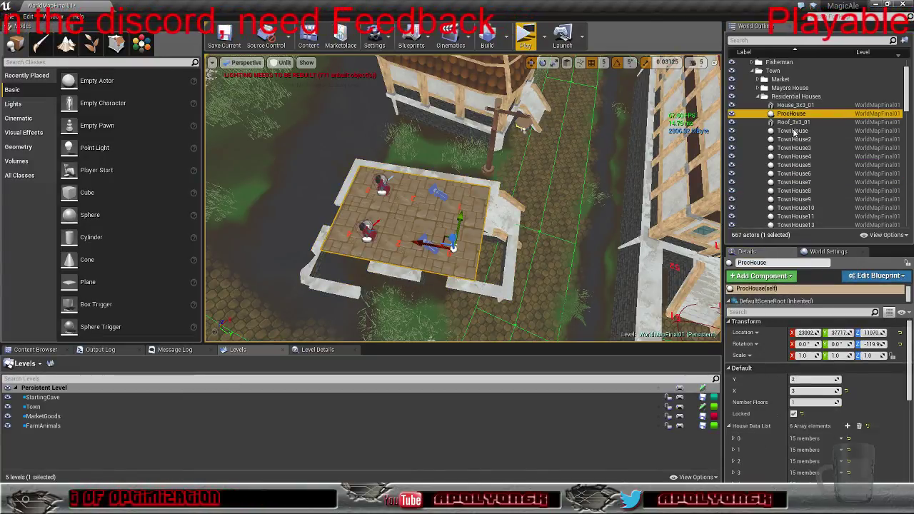
pyautogui.click(795, 183)
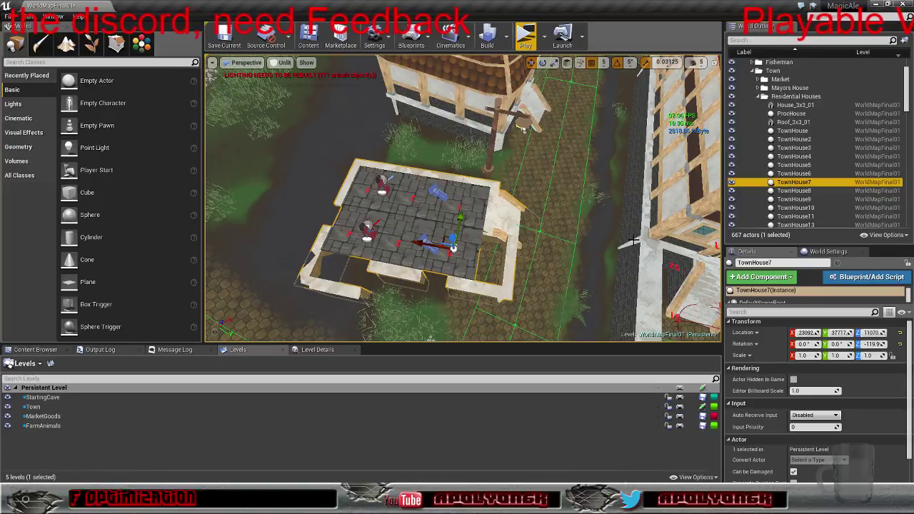
pyautogui.press('Delete')
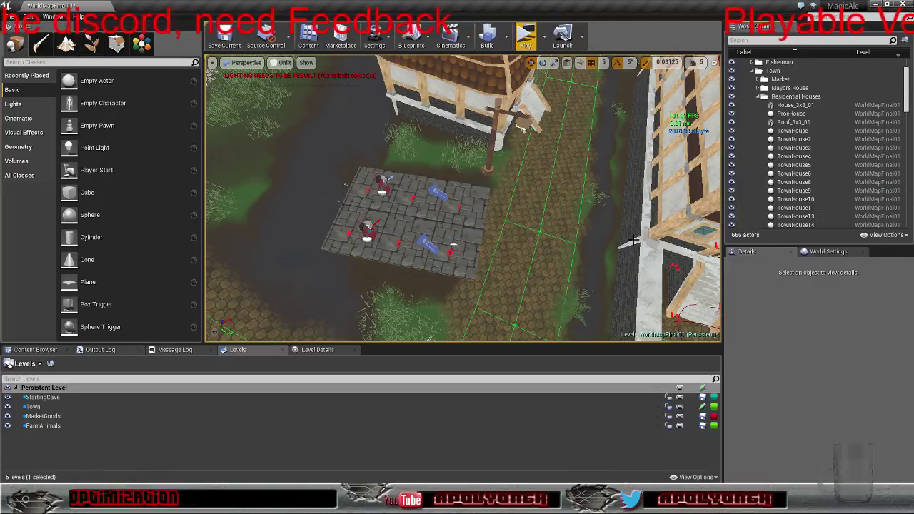
# Rename the ProcHouse actor as TownHouse7
pyautogui.click(792, 113)
pyautogui.write('Town')
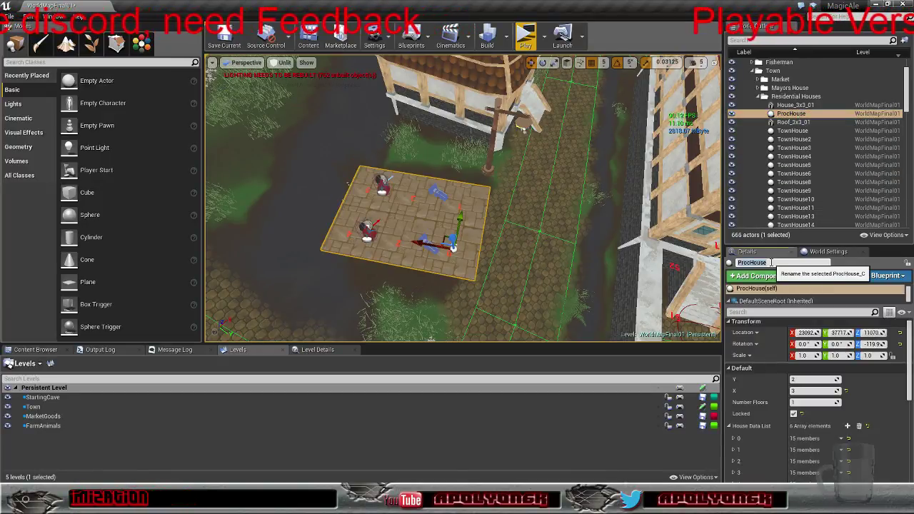
pyautogui.write('H')
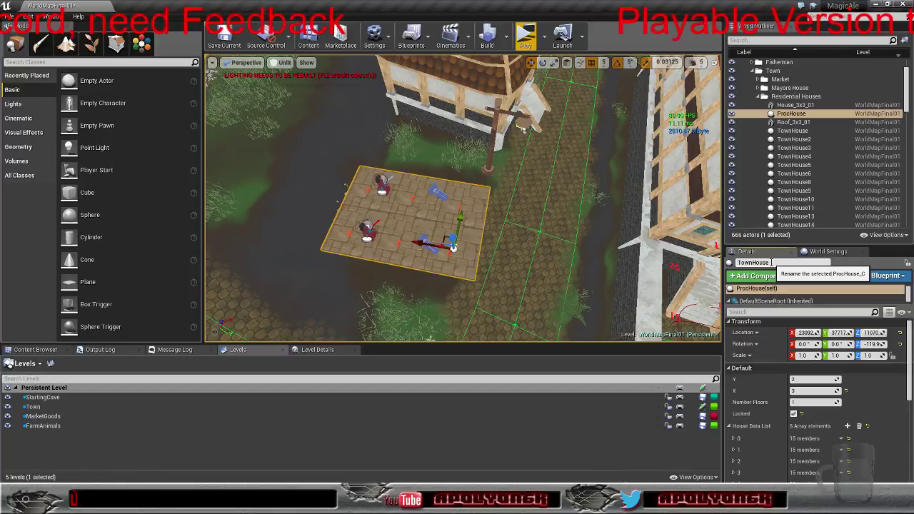
pyautogui.press('Return')
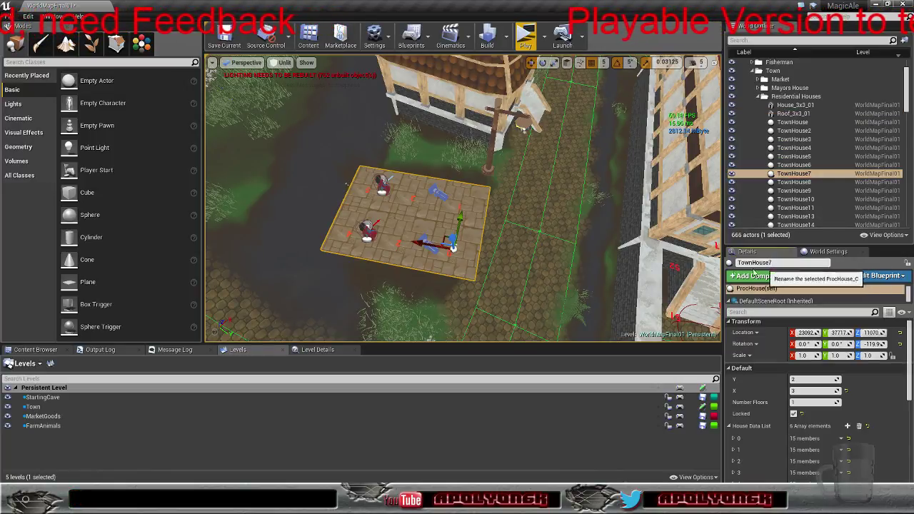
# Enable HasCeiling for element 0 of TownHouse7's House Data List
pyautogui.scroll(-4, 821, 400)
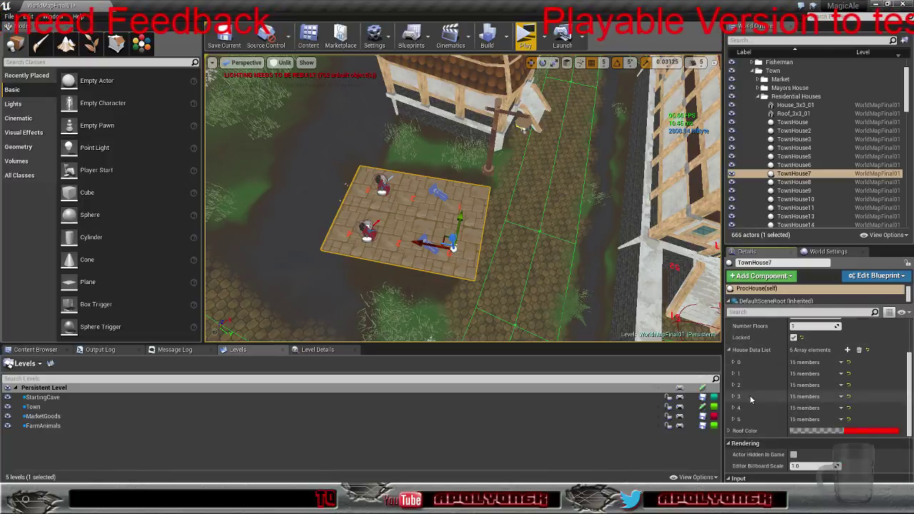
pyautogui.moveTo(598, 297); pyautogui.dragTo(472, 286, button='right')
pyautogui.keyDown('alt'); pyautogui.moveTo(456, 167); pyautogui.dragTo(590, 286); pyautogui.keyUp('alt')
pyautogui.click(733, 362)
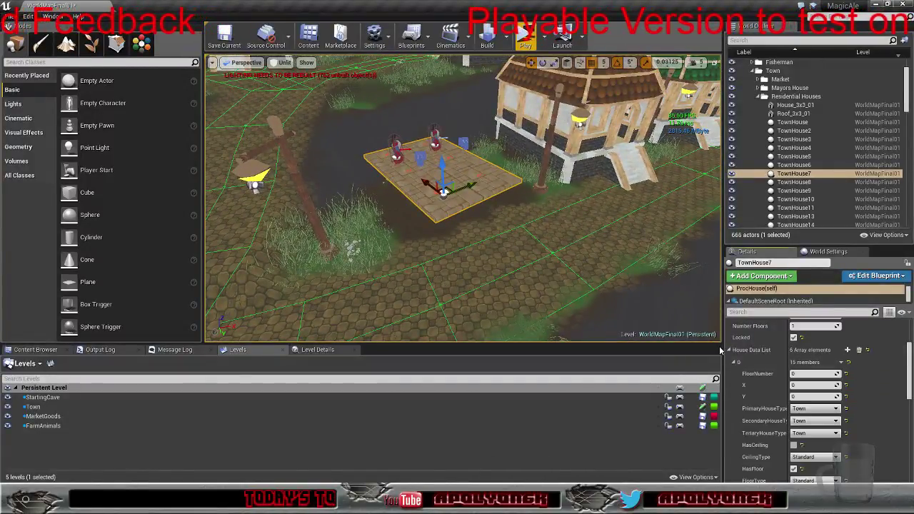
pyautogui.scroll(-3, 743, 357)
pyautogui.scroll(1, 743, 357)
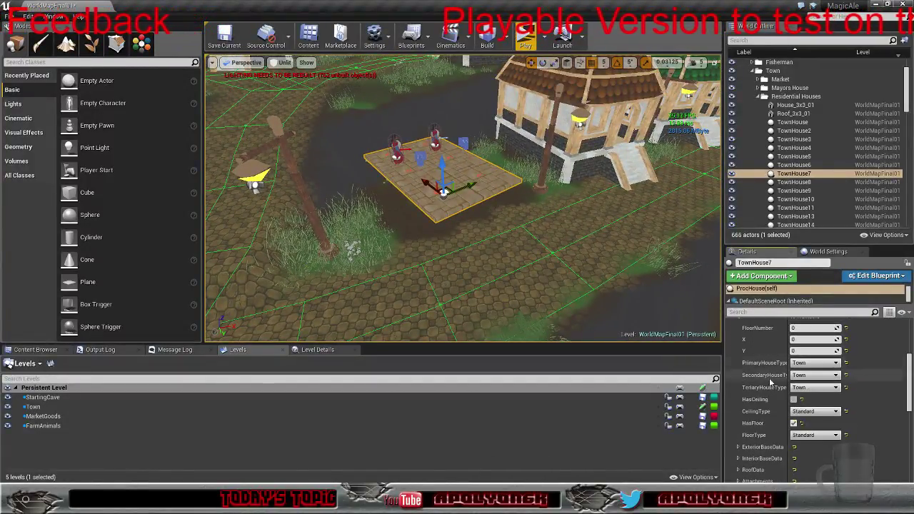
pyautogui.click(795, 400)
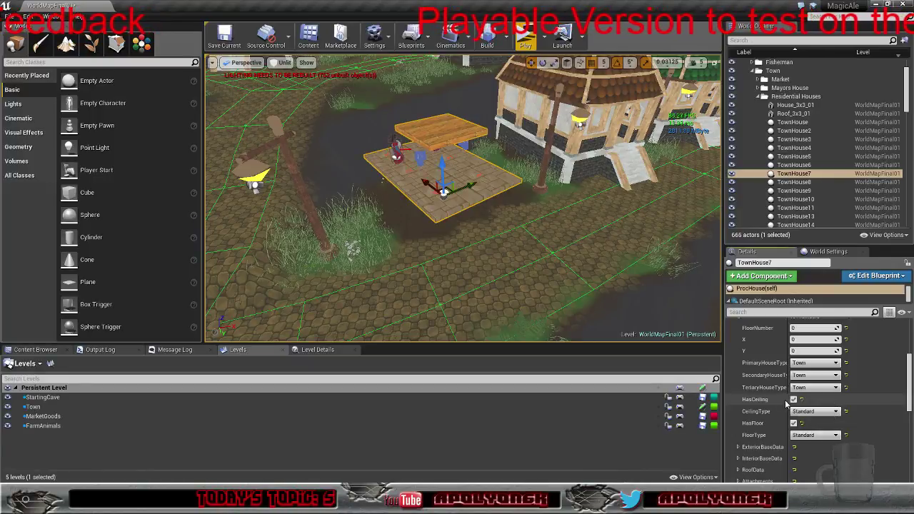
# In element 0's ExteriorBaseData, keep the Orientation at North and set the CornerType to OutsideCorner
pyautogui.scroll(-3, 772, 400)
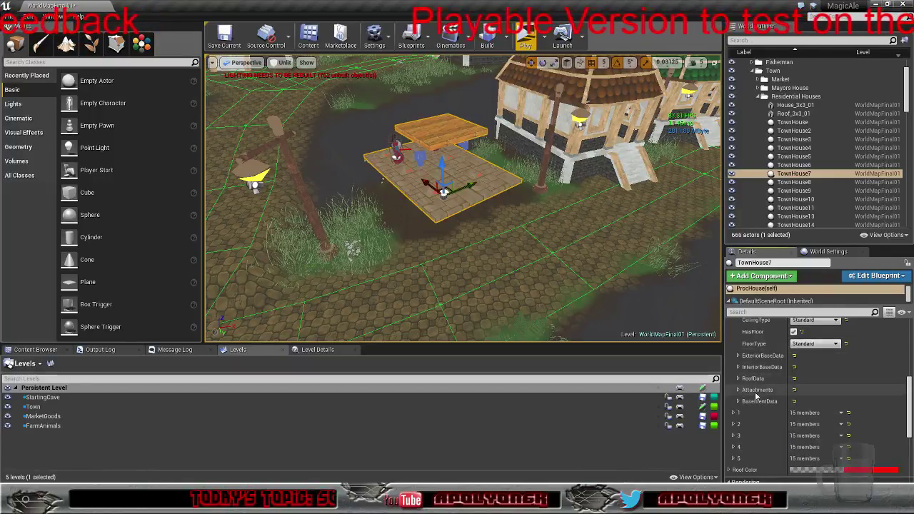
pyautogui.click(738, 355)
pyautogui.click(816, 368)
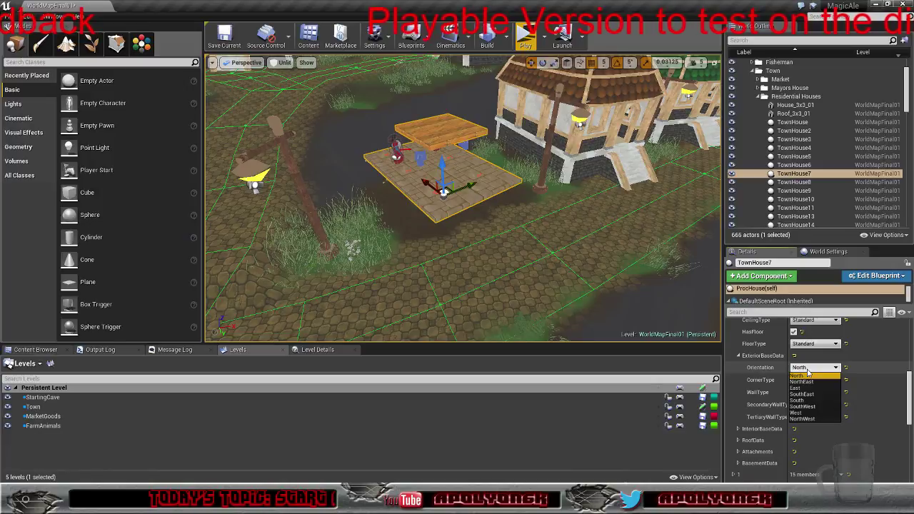
pyautogui.click(801, 376)
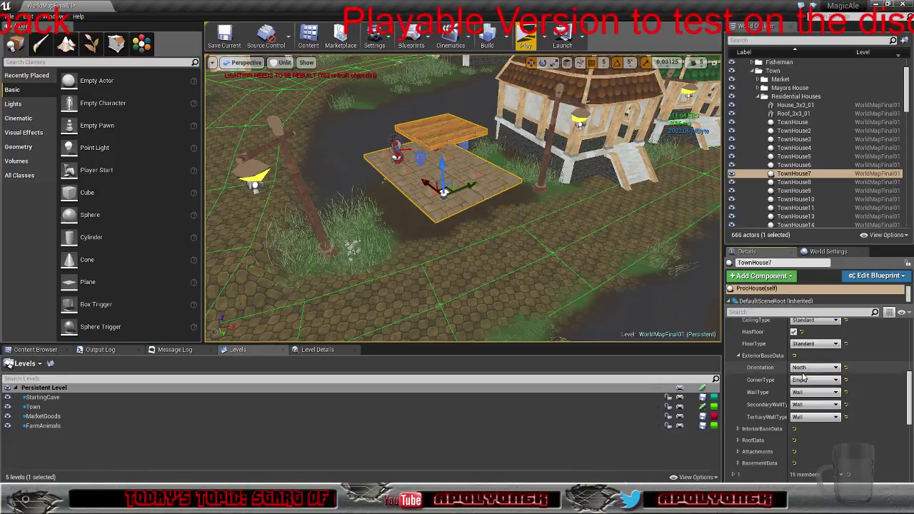
pyautogui.click(815, 380)
pyautogui.click(809, 400)
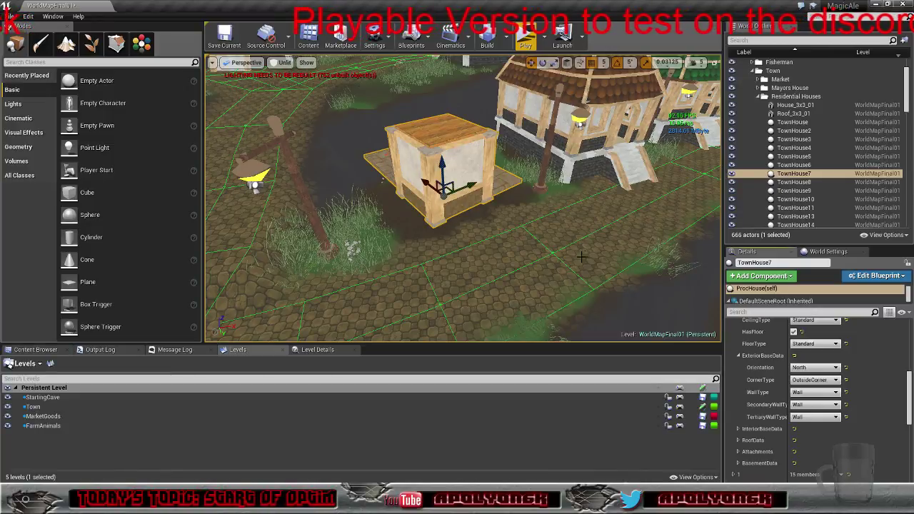
# Set both the WallType and the secondary wall type of element 0's ExteriorBaseData to Window
pyautogui.click(816, 392)
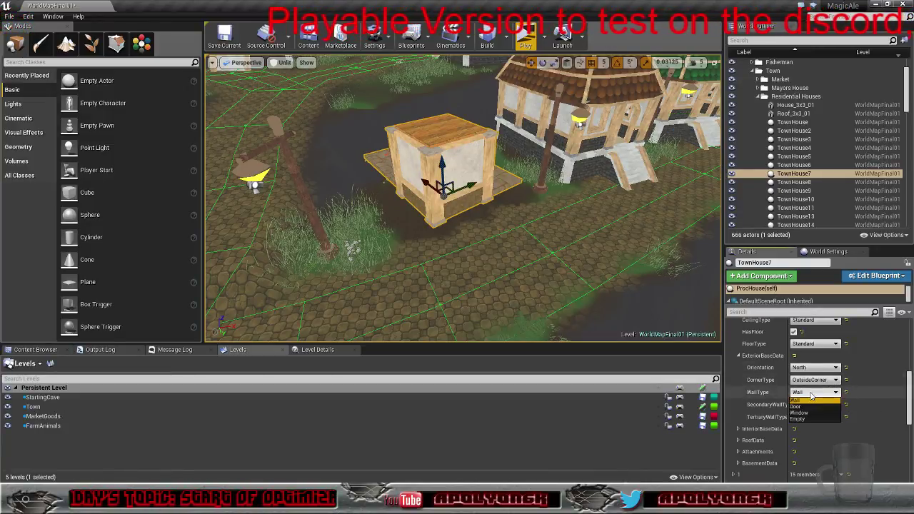
pyautogui.click(814, 413)
pyautogui.click(815, 405)
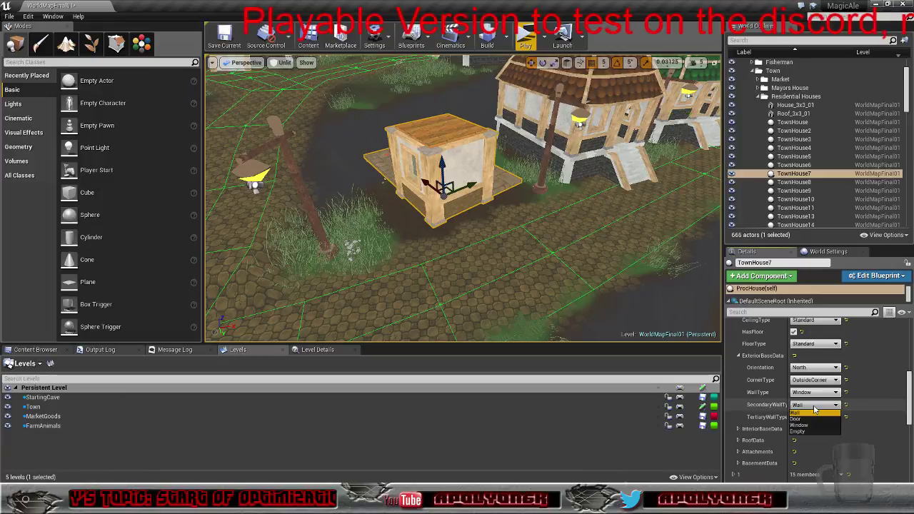
pyautogui.click(811, 426)
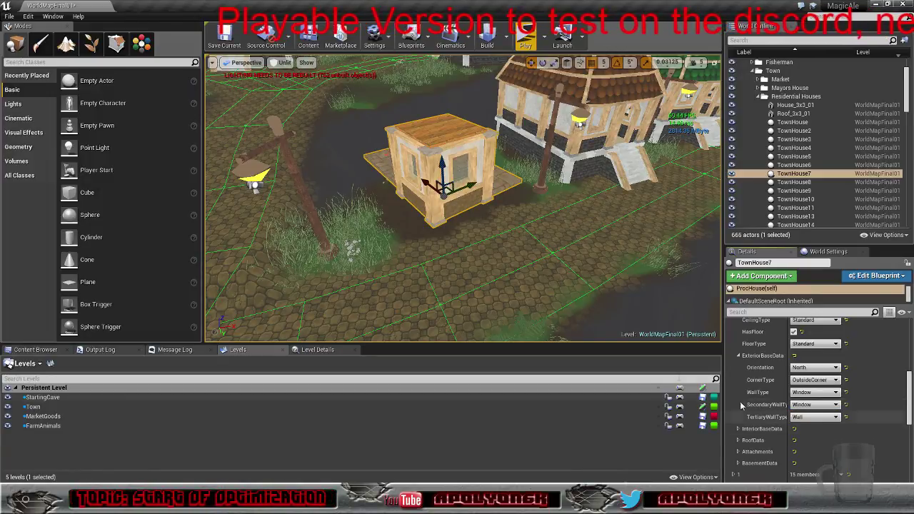
# In element 0's ExteriorBaseData, keep the WallType at Window and set the secondary wall type to Door
pyautogui.moveTo(470, 251); pyautogui.dragTo(464, 230, button='right')
pyautogui.press('w')
pyautogui.moveTo(528, 224); pyautogui.dragTo(547, 221, button='right')
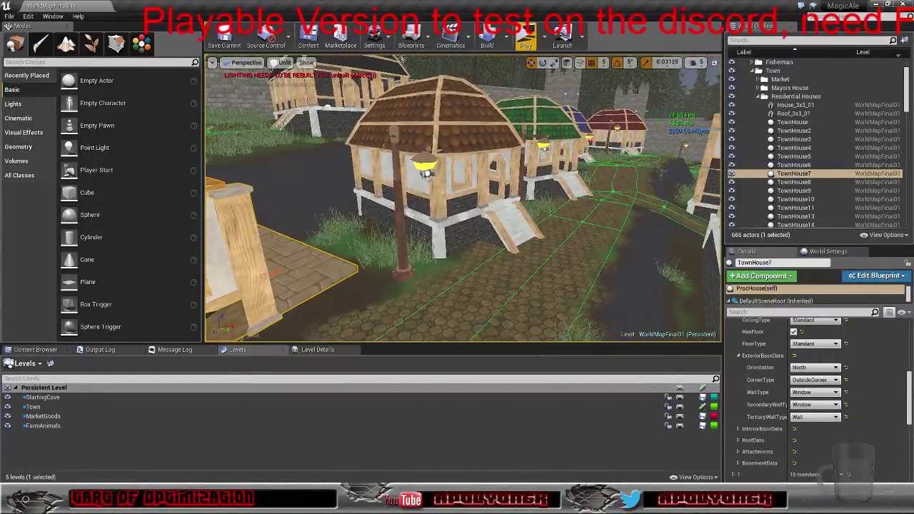
pyautogui.press('f')
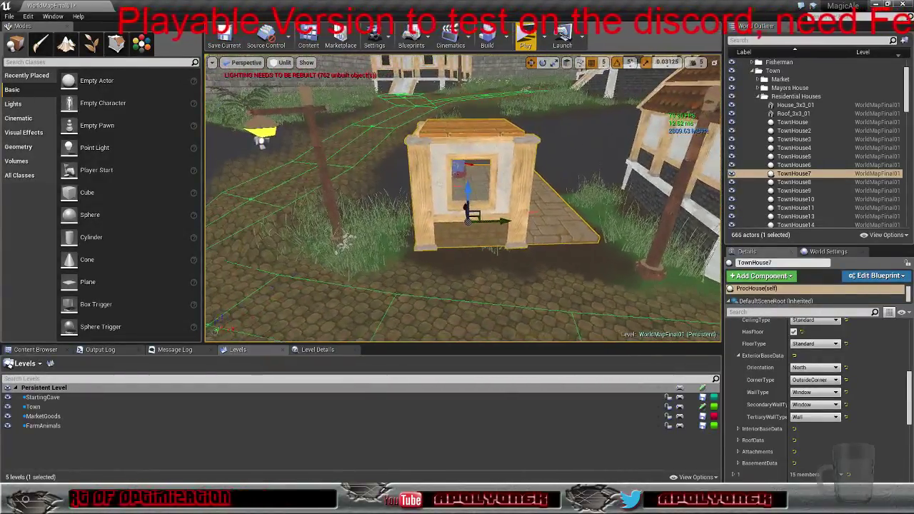
pyautogui.click(807, 392)
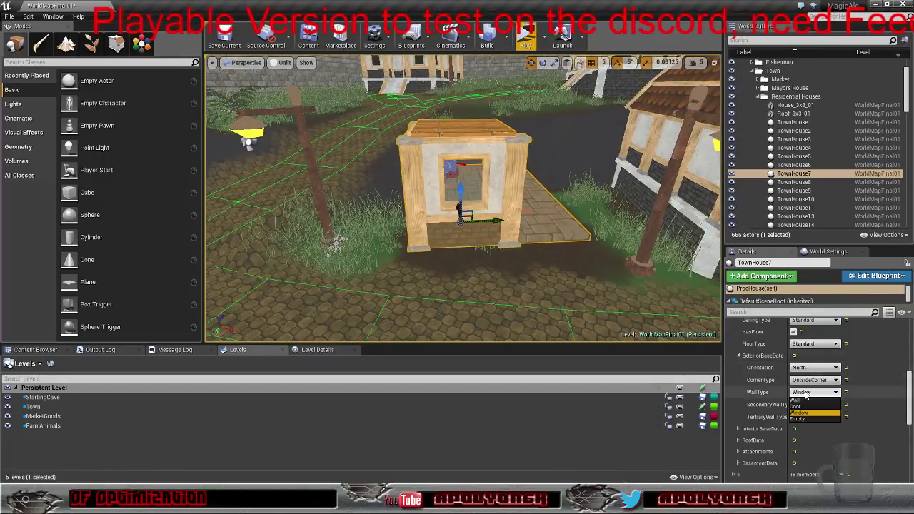
pyautogui.click(800, 413)
pyautogui.click(811, 404)
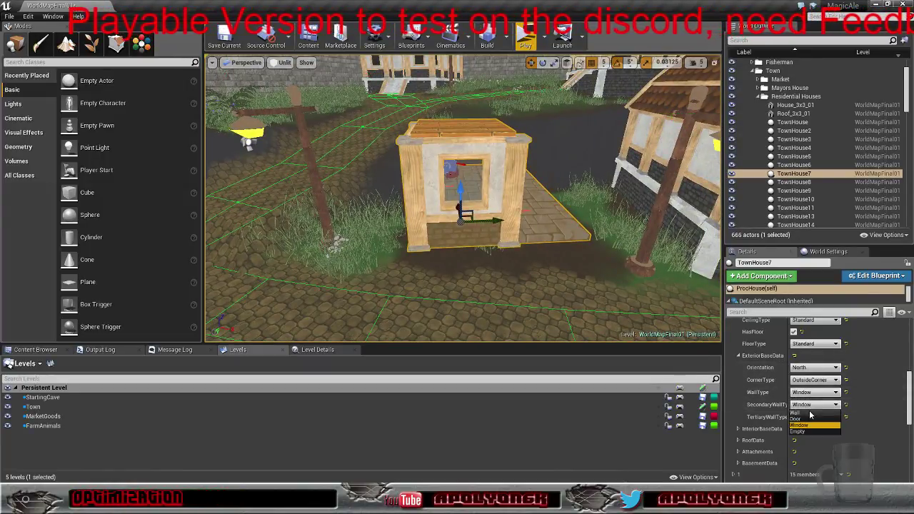
pyautogui.click(807, 419)
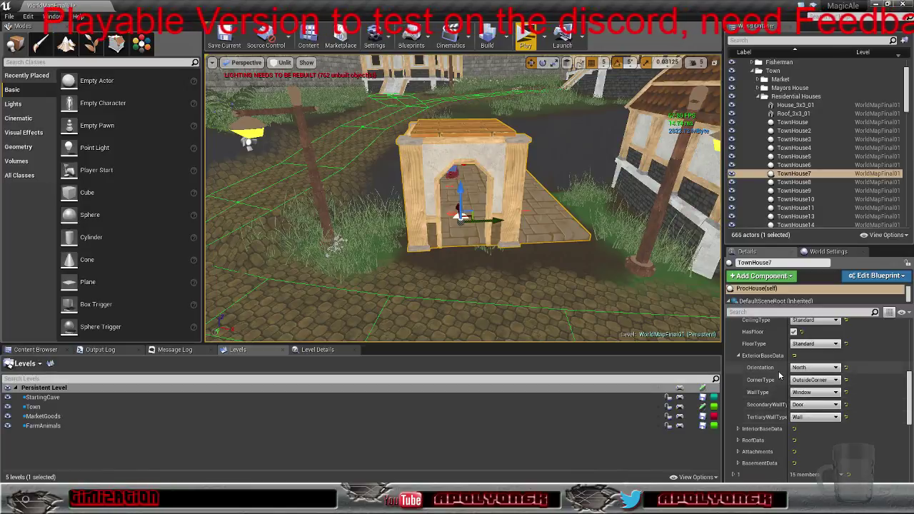
# Enable HasOutsideStair in element 0's Attachments and set the attachment Orientation to West
pyautogui.scroll(-2, 781, 375)
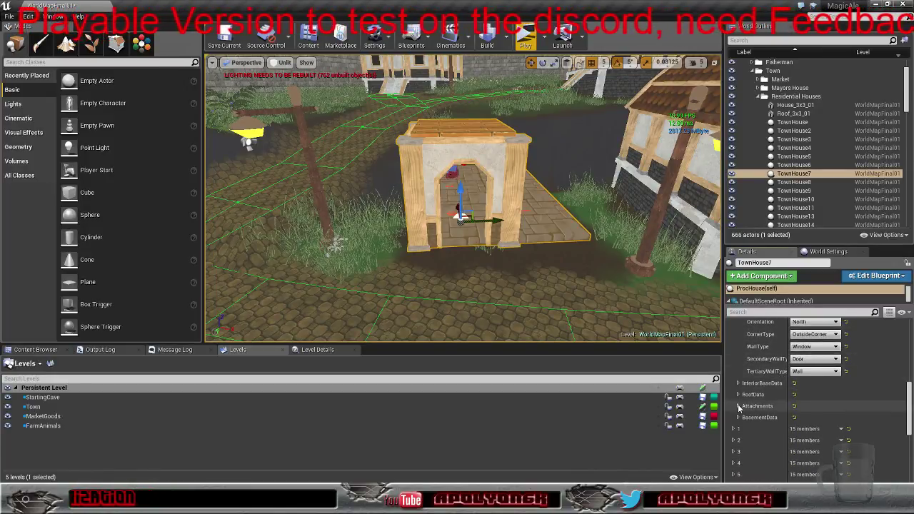
pyautogui.click(739, 406)
pyautogui.click(794, 417)
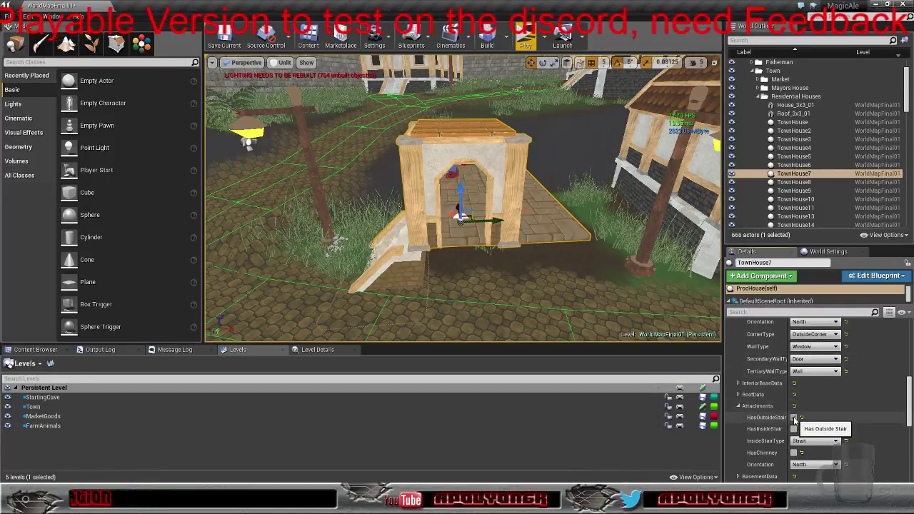
pyautogui.click(815, 466)
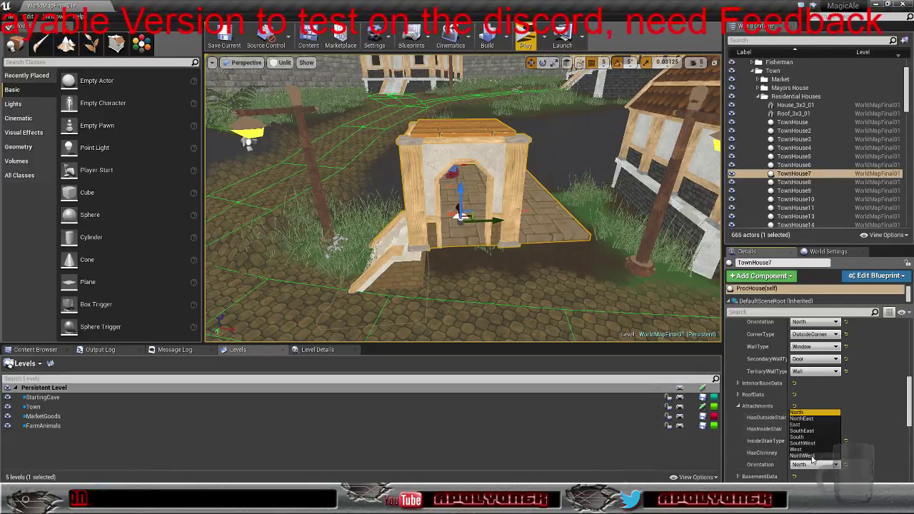
pyautogui.click(807, 450)
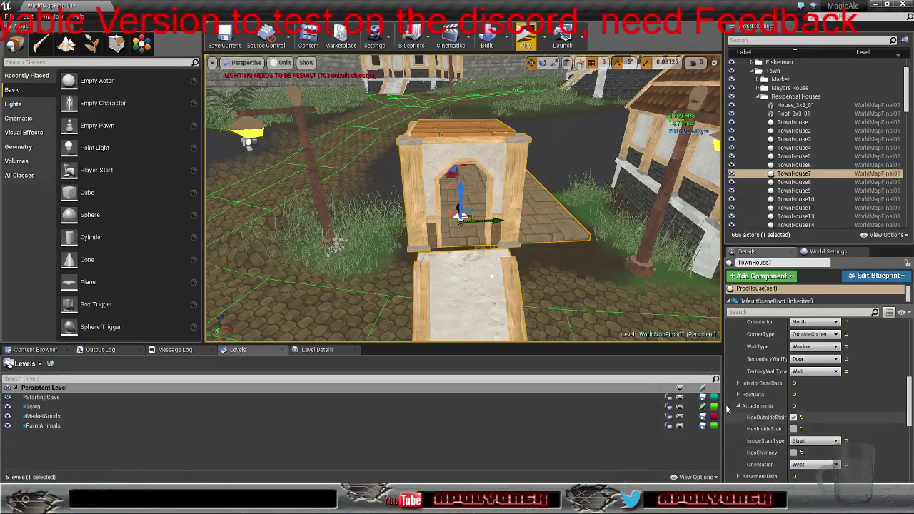
pyautogui.moveTo(529, 215); pyautogui.dragTo(422, 280, button='right')
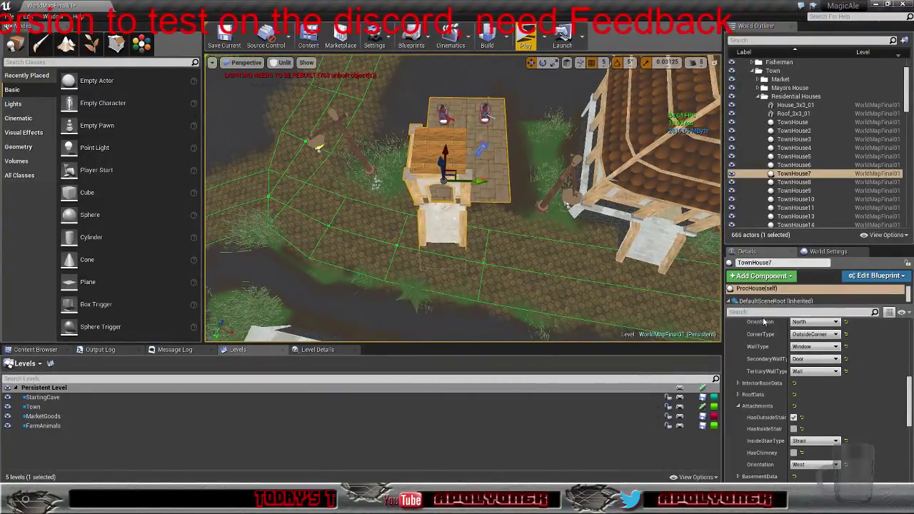
pyautogui.moveTo(565, 269); pyautogui.dragTo(428, 273, button='right')
pyautogui.moveTo(522, 250); pyautogui.dragTo(532, 245, button='right')
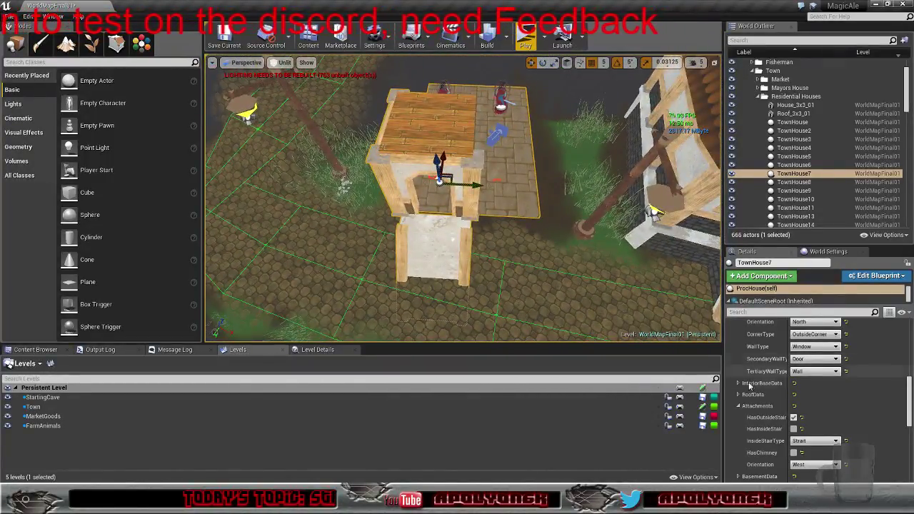
# Disable element 0's outside stair and set its exterior secondary wall type back to Window
pyautogui.click(794, 418)
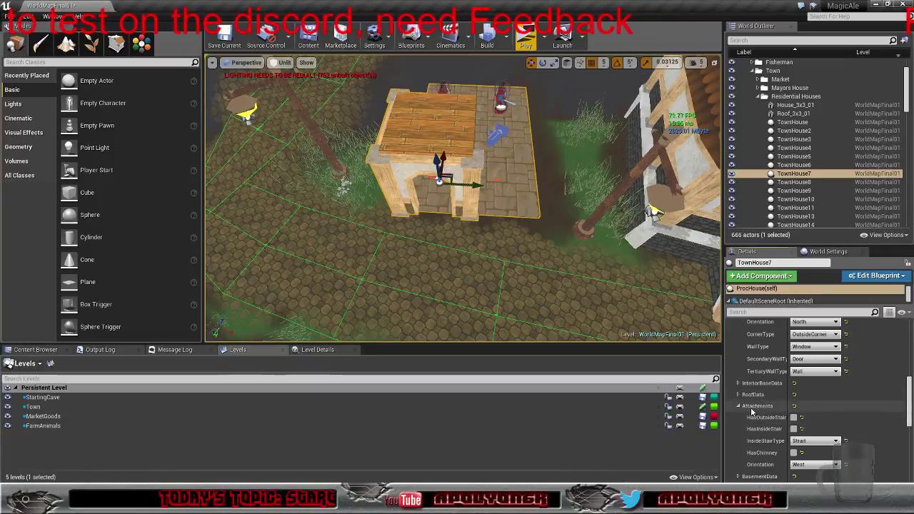
pyautogui.click(739, 405)
pyautogui.scroll(2, 786, 400)
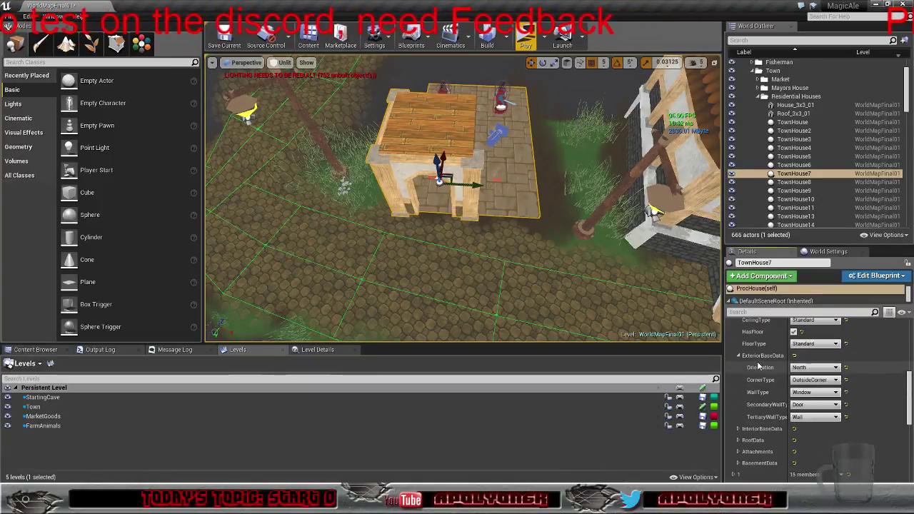
pyautogui.click(808, 406)
pyautogui.click(799, 426)
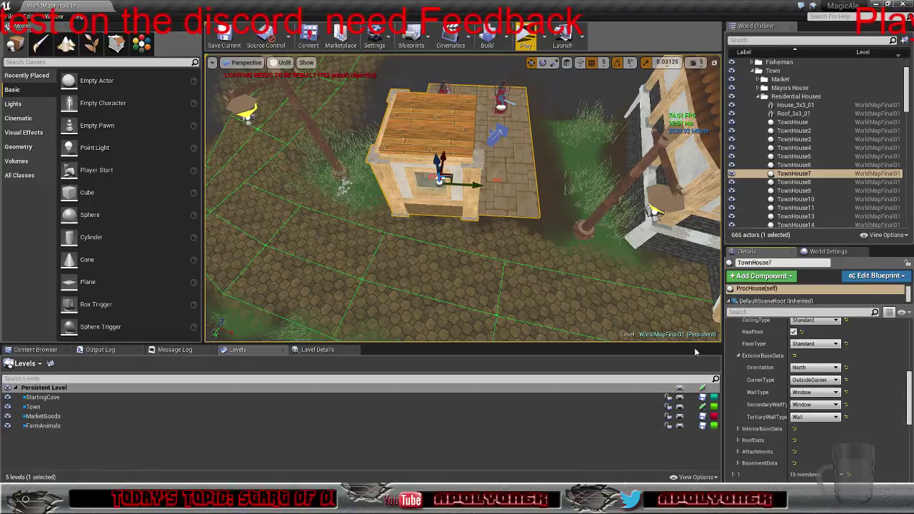
# Set the CornerType in element 0's BasementData to OutsideCorner
pyautogui.click(739, 463)
pyautogui.scroll(-3, 786, 429)
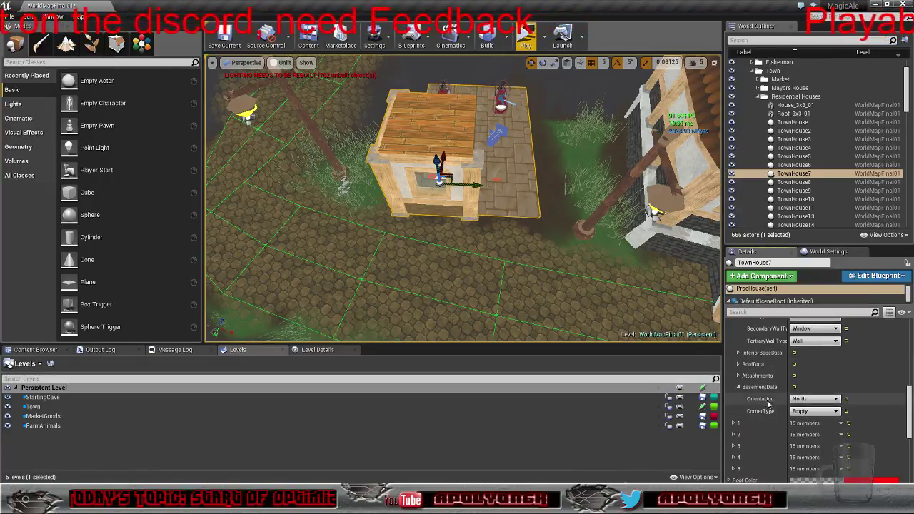
pyautogui.click(814, 411)
pyautogui.click(814, 428)
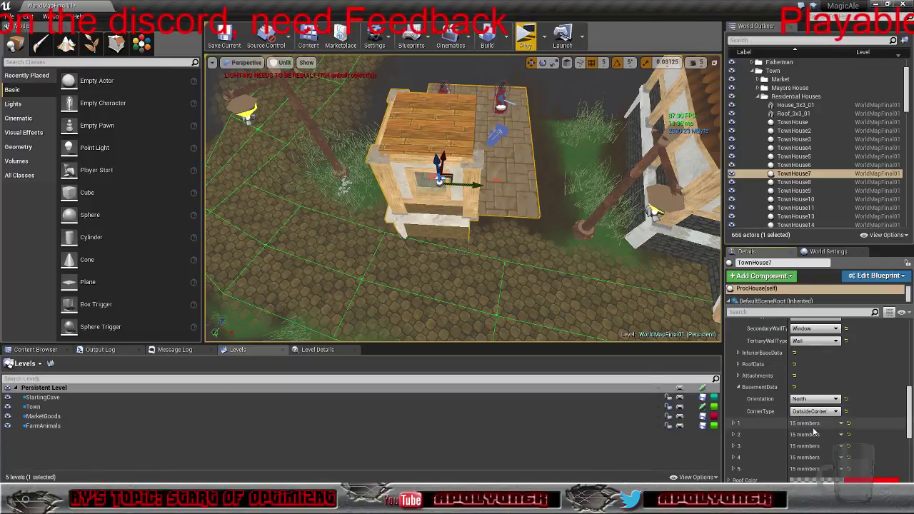
pyautogui.keyDown('alt'); pyautogui.moveTo(557, 264); pyautogui.dragTo(643, 265); pyautogui.keyUp('alt')
pyautogui.moveTo(500, 236); pyautogui.dragTo(529, 232, button='right')
pyautogui.moveTo(343, 215); pyautogui.dragTo(300, 215, button='right')
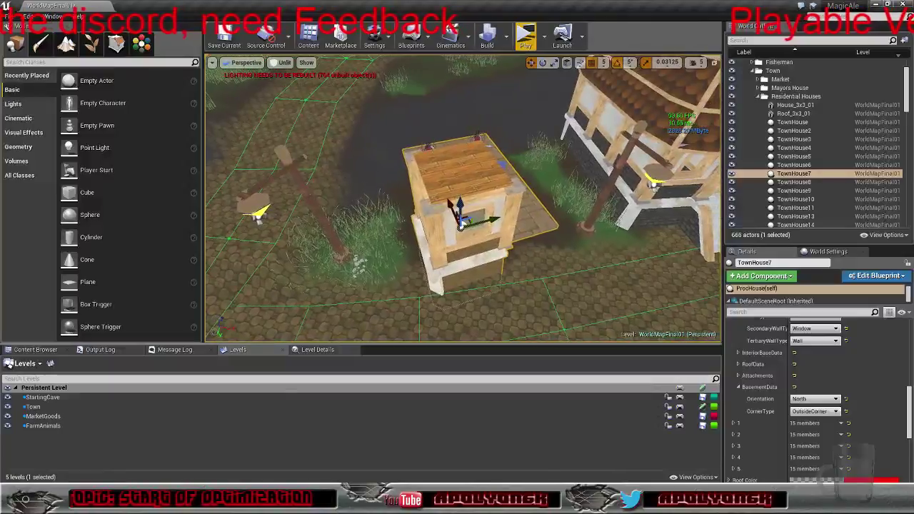
# Set the CornerType in element 0's RoofData to OutsideCorner
pyautogui.click(739, 365)
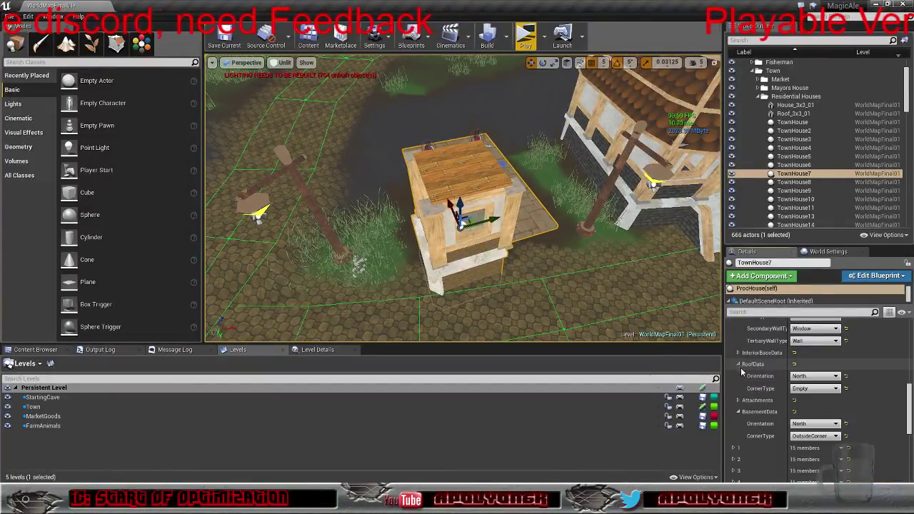
pyautogui.click(815, 388)
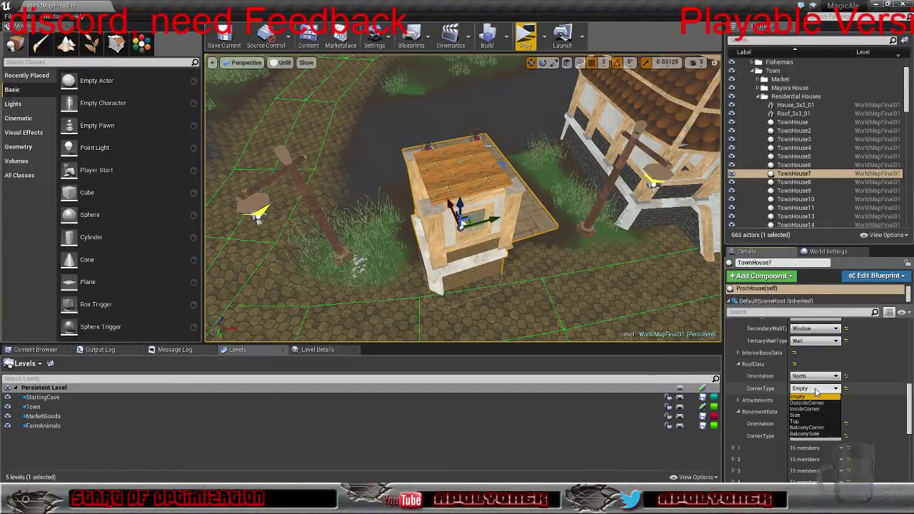
pyautogui.click(818, 406)
pyautogui.moveTo(463, 198); pyautogui.dragTo(404, 210, button='right')
# Change TownHouse7's Roof Color to bright cyan-blue, hex sRGB 00D5FF00
pyautogui.click(739, 400)
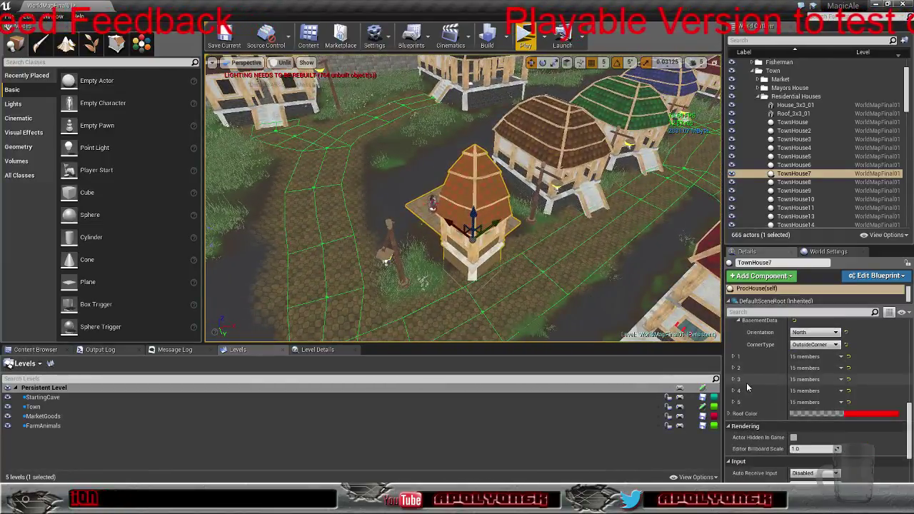
pyautogui.click(862, 416)
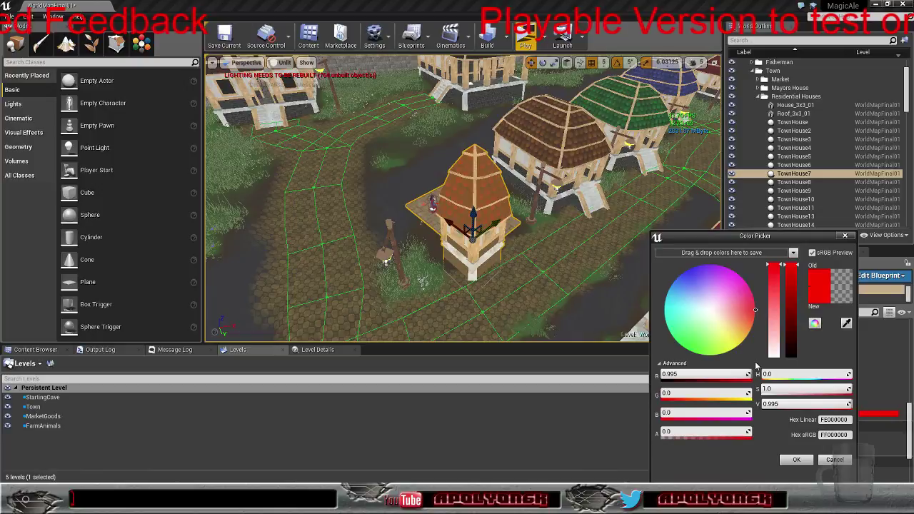
pyautogui.moveTo(734, 317)
pyautogui.mouseDown()
pyautogui.moveTo(670, 316)
pyautogui.moveTo(736, 343)
pyautogui.moveTo(755, 346)
pyautogui.moveTo(758, 336)
pyautogui.mouseUp()
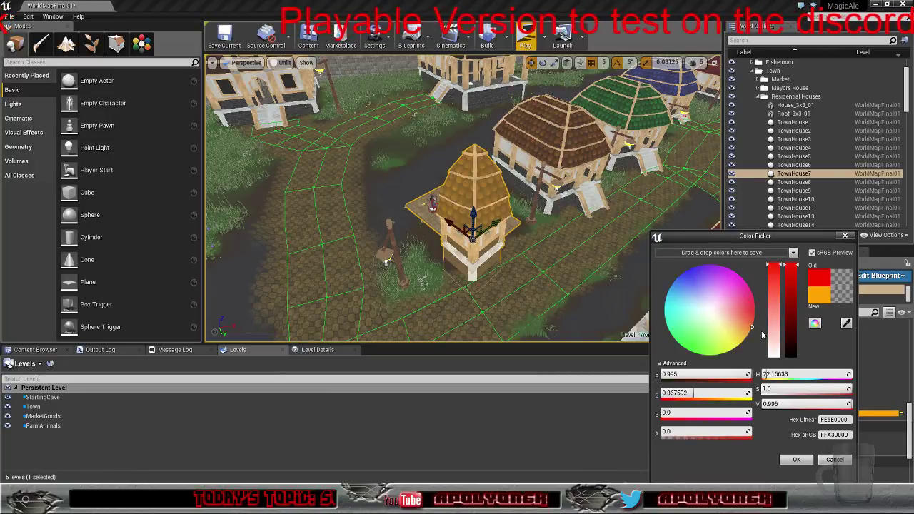
pyautogui.moveTo(762, 331)
pyautogui.mouseDown()
pyautogui.moveTo(719, 317)
pyautogui.moveTo(700, 279)
pyautogui.moveTo(693, 337)
pyautogui.moveTo(679, 308)
pyautogui.moveTo(685, 284)
pyautogui.moveTo(690, 337)
pyautogui.moveTo(687, 287)
pyautogui.moveTo(713, 336)
pyautogui.moveTo(678, 314)
pyautogui.moveTo(682, 297)
pyautogui.moveTo(666, 297)
pyautogui.mouseUp()
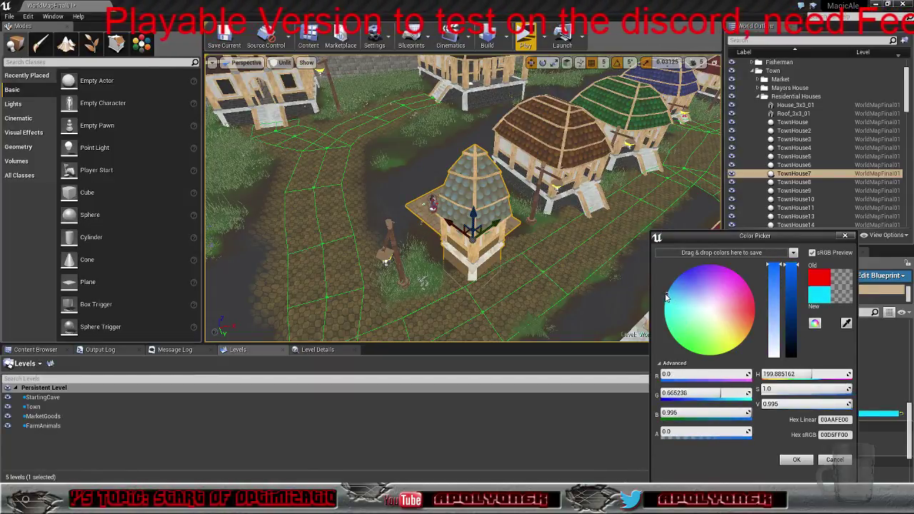
pyautogui.click(795, 460)
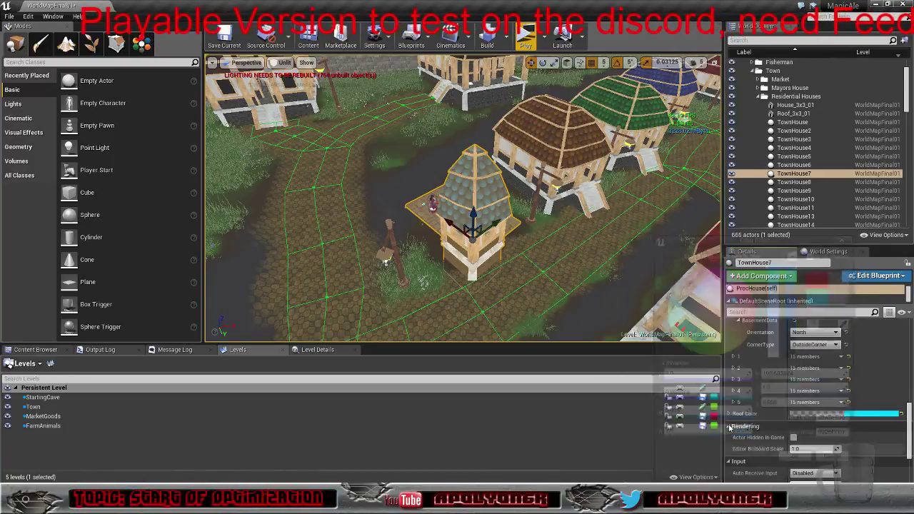
# Set element 0's InteriorBaseData to the OneWall corner type with East orientation
pyautogui.moveTo(463, 198); pyautogui.dragTo(403, 198, button='right')
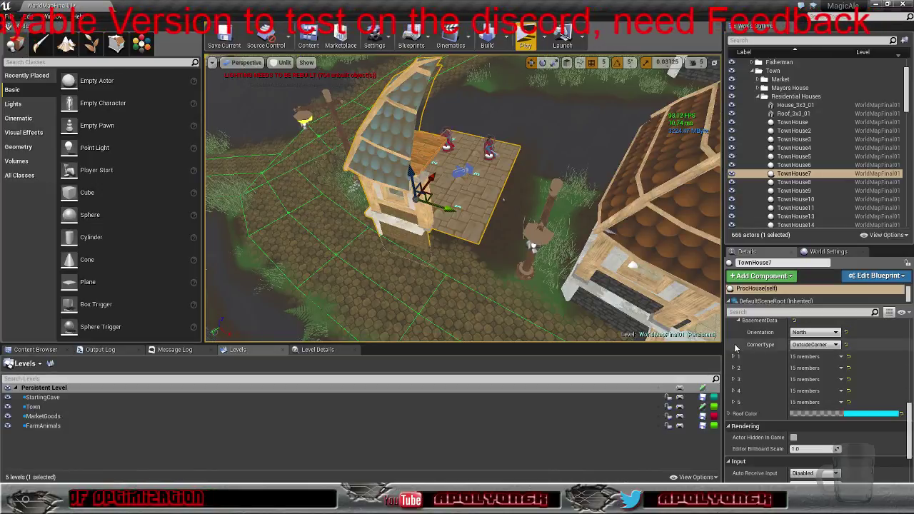
pyautogui.scroll(5, 737, 354)
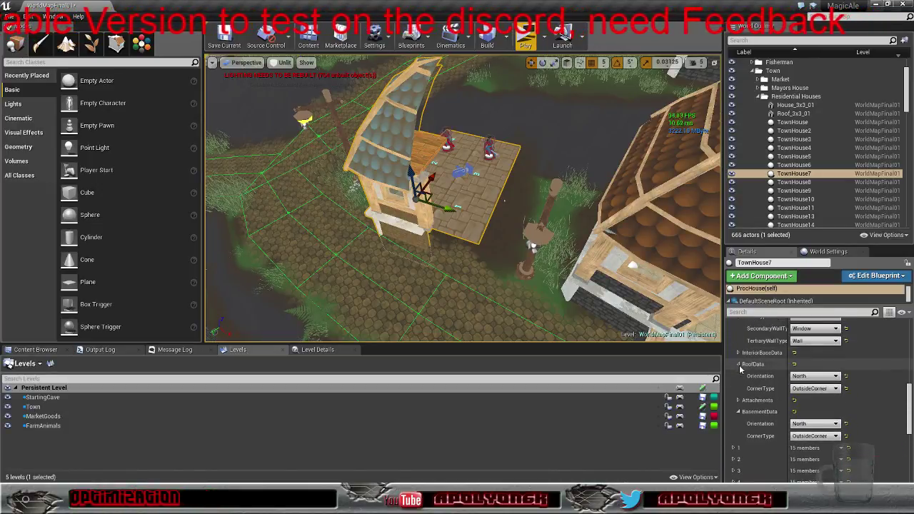
pyautogui.moveTo(638, 296); pyautogui.dragTo(543, 282, button='right')
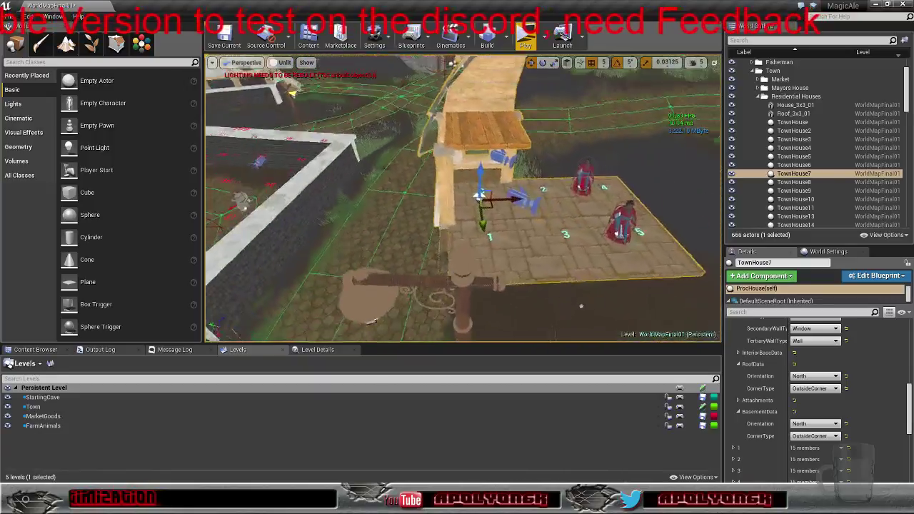
pyautogui.keyDown('alt'); pyautogui.moveTo(480, 195); pyautogui.dragTo(443, 208); pyautogui.keyUp('alt')
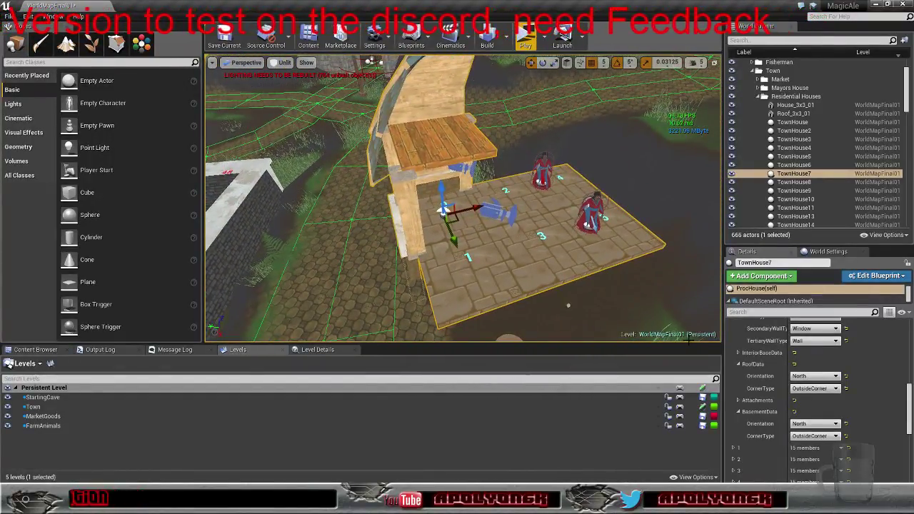
pyautogui.scroll(3, 740, 367)
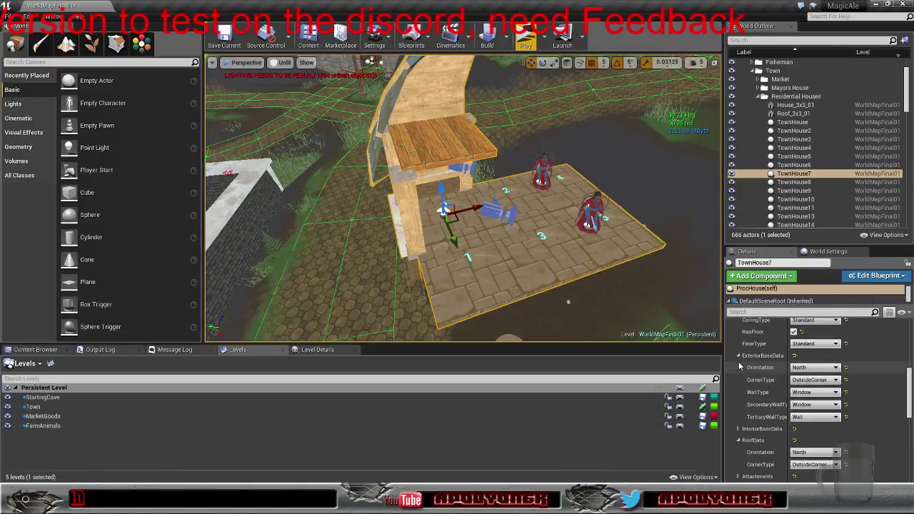
pyautogui.click(739, 429)
pyautogui.scroll(-2, 740, 429)
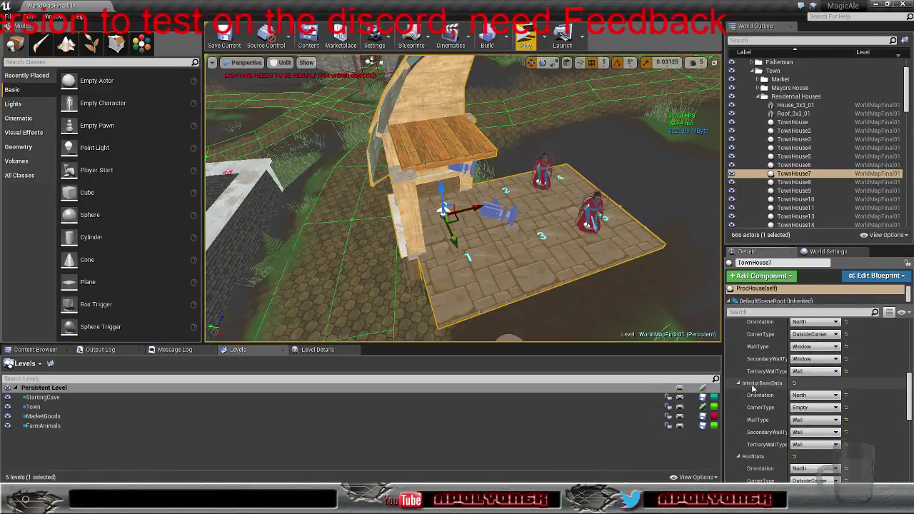
pyautogui.click(822, 398)
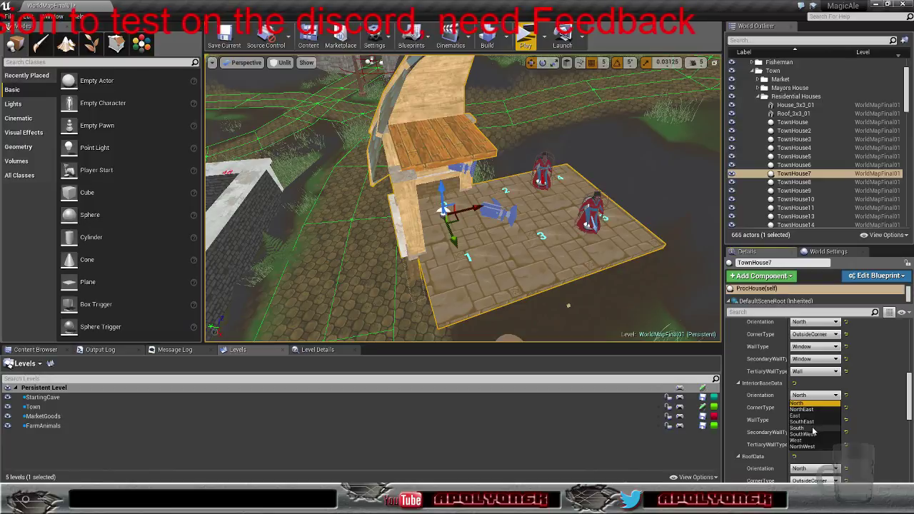
pyautogui.click(808, 428)
pyautogui.click(815, 407)
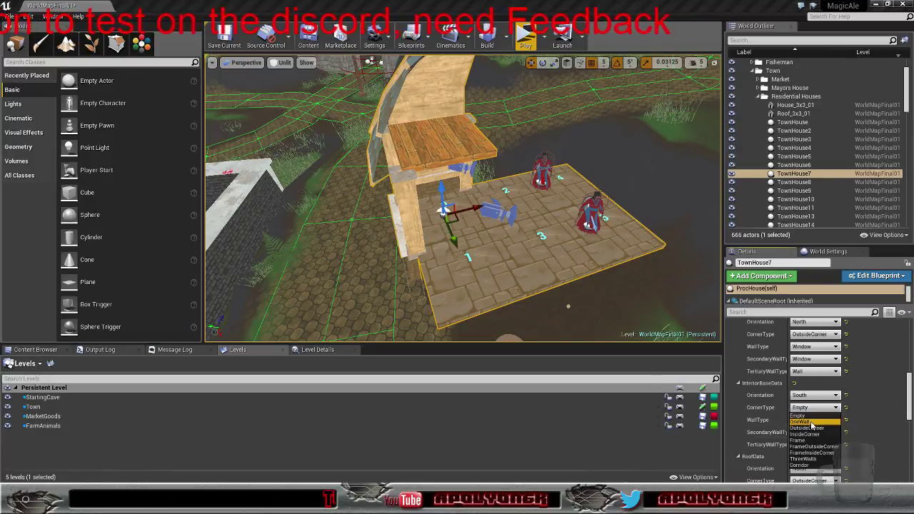
pyautogui.click(807, 422)
pyautogui.click(814, 395)
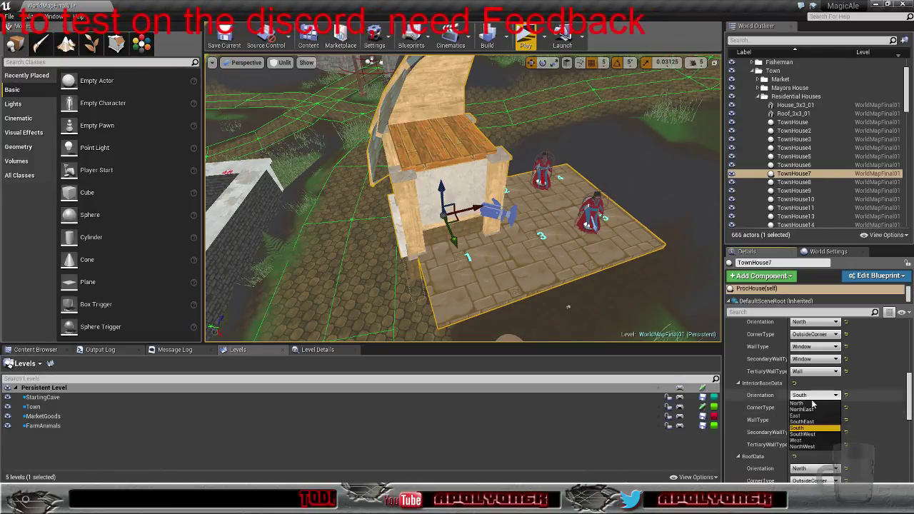
pyautogui.click(809, 419)
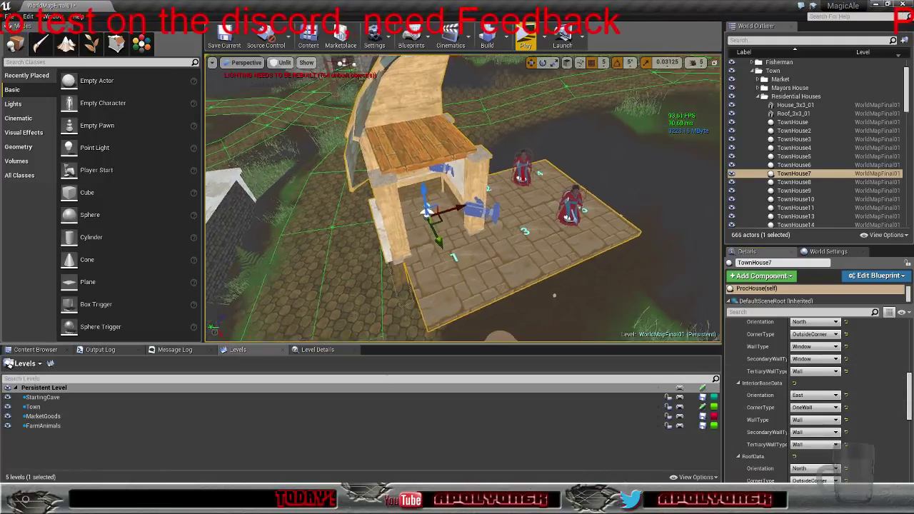
# Examine the neighbouring town houses' walls, doorways and interior layout for comparison with TownHouse7
pyautogui.keyDown('alt'); pyautogui.moveTo(493, 229); pyautogui.dragTo(607, 258); pyautogui.keyUp('alt')
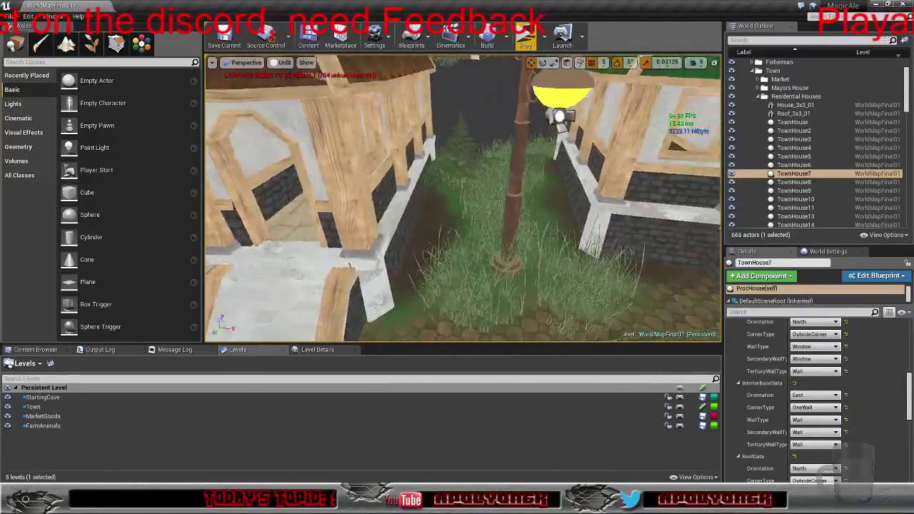
pyautogui.press('w')
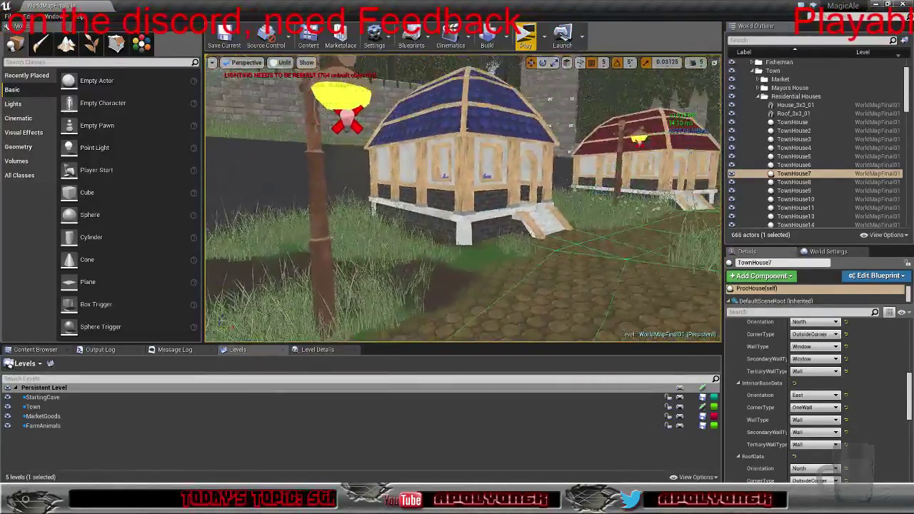
pyautogui.press('w')
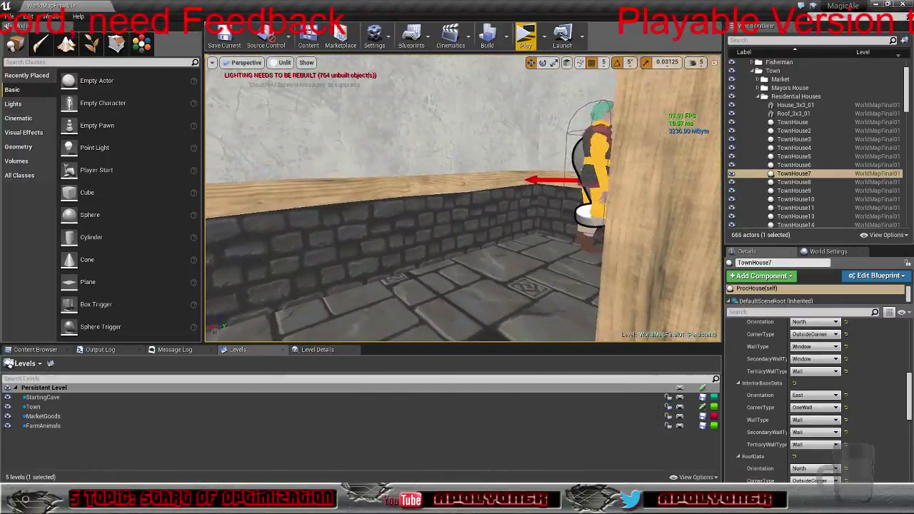
pyautogui.moveTo(463, 199); pyautogui.dragTo(457, 128, button='right')
pyautogui.moveTo(463, 198); pyautogui.dragTo(407, 197, button='right')
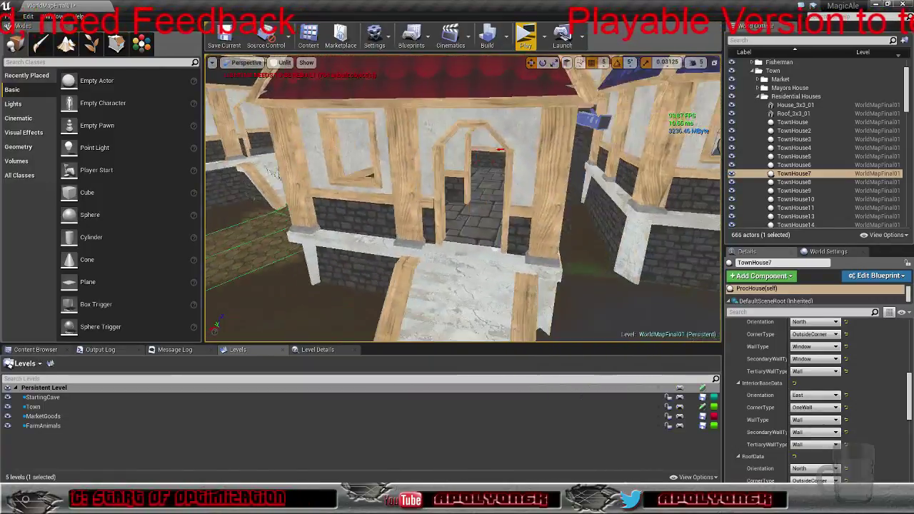
pyautogui.moveTo(463, 199); pyautogui.dragTo(463, 180, button='right')
pyautogui.press('w')
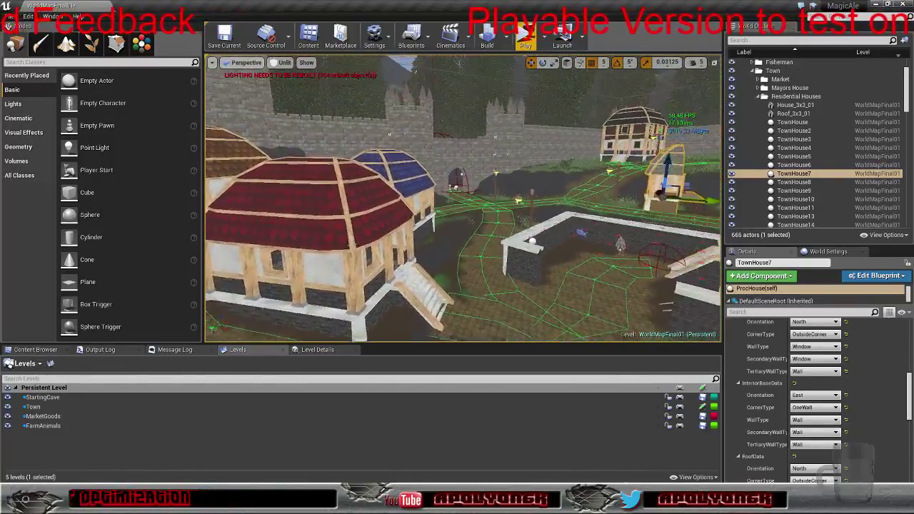
pyautogui.moveTo(463, 199); pyautogui.dragTo(557, 187, button='right')
pyautogui.press('w')
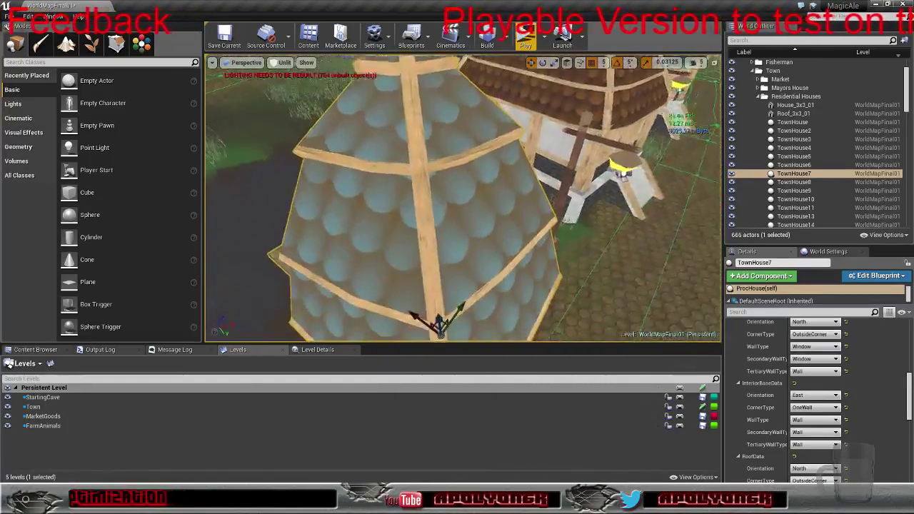
pyautogui.moveTo(463, 198); pyautogui.dragTo(357, 211, button='right')
pyautogui.press('s')
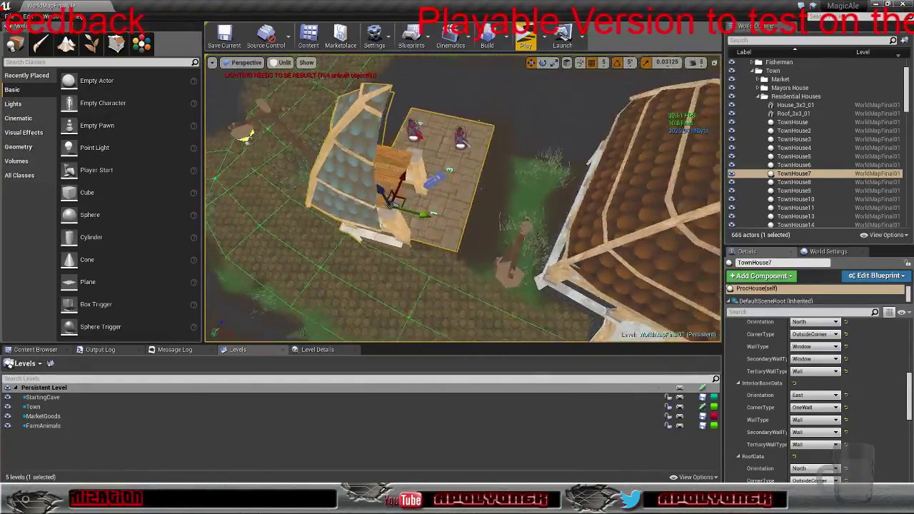
pyautogui.press('d')
pyautogui.moveTo(579, 309); pyautogui.dragTo(508, 304, button='right')
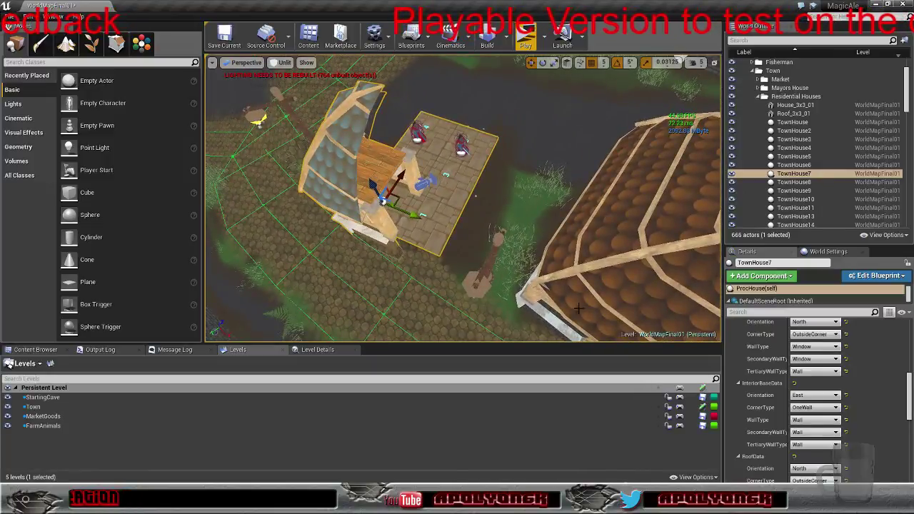
# Enable HasCeiling for element 1 in TownHouse7's House Data List
pyautogui.click(740, 384)
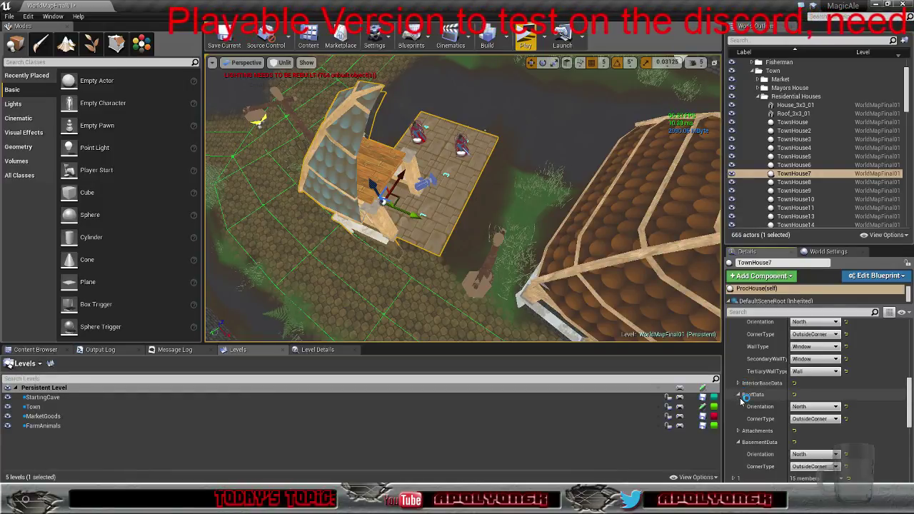
pyautogui.scroll(2, 737, 397)
pyautogui.scroll(3, 737, 399)
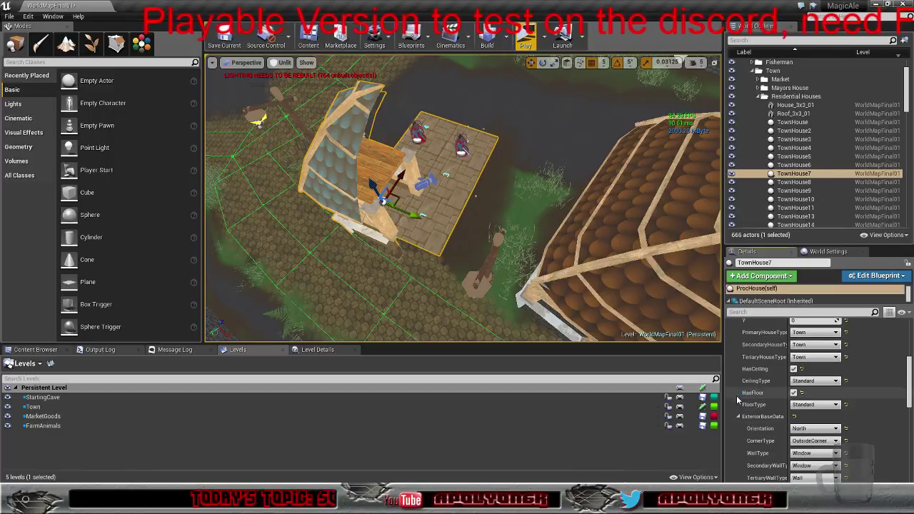
pyautogui.click(734, 347)
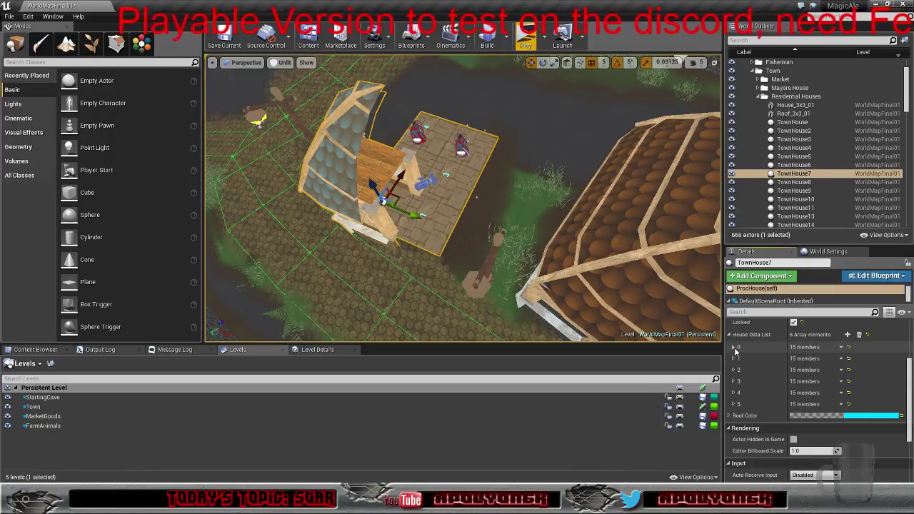
pyautogui.click(738, 358)
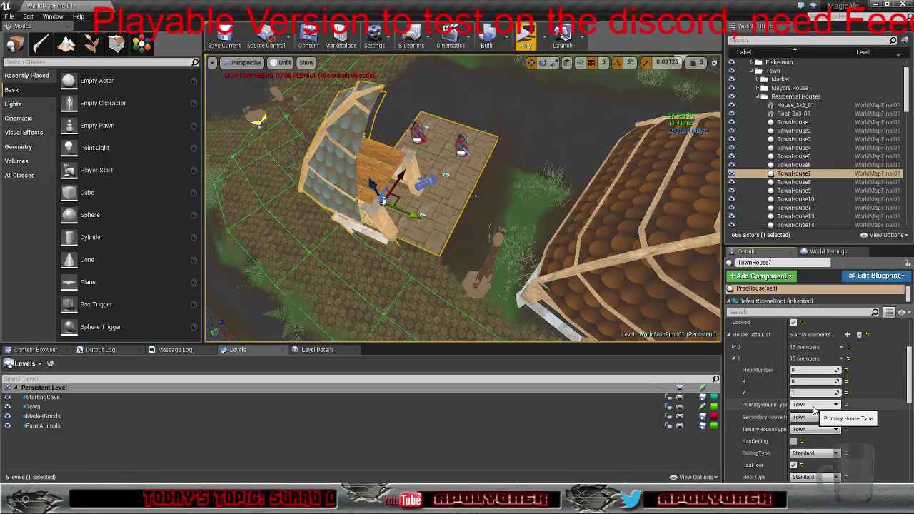
pyautogui.scroll(-2, 757, 392)
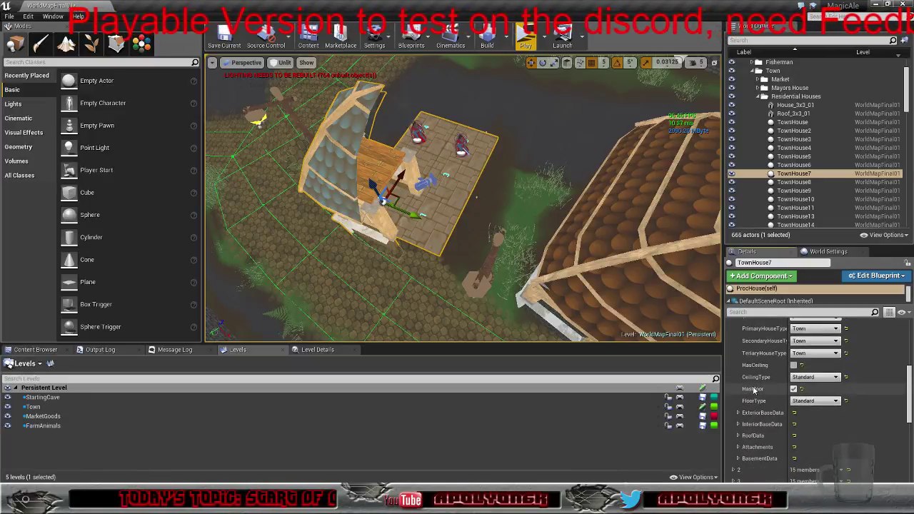
pyautogui.click(794, 365)
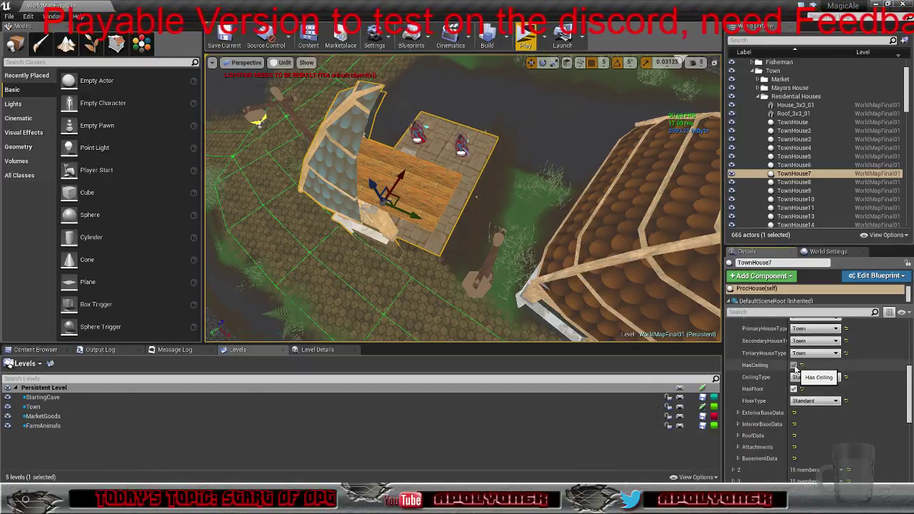
# Set element 1's ExteriorBaseData to West orientation, OutsideCorner corner type and Door wall type
pyautogui.click(739, 414)
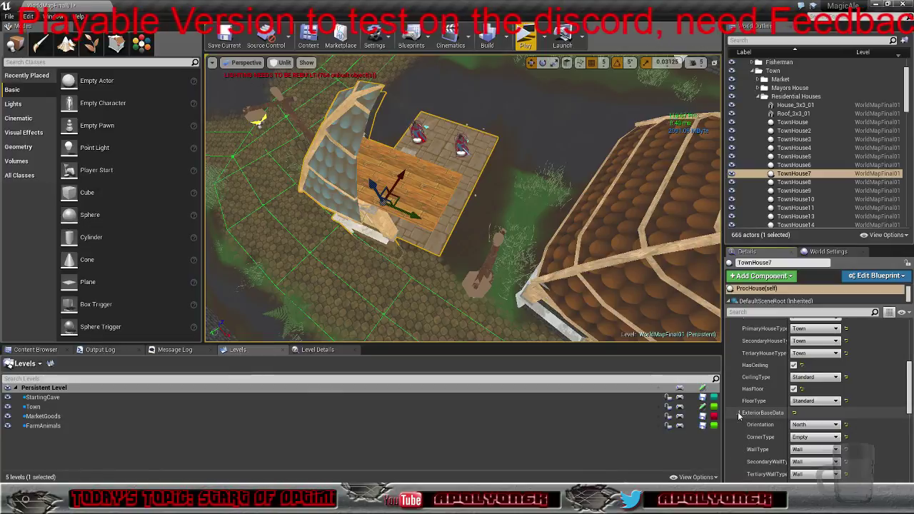
pyautogui.click(813, 425)
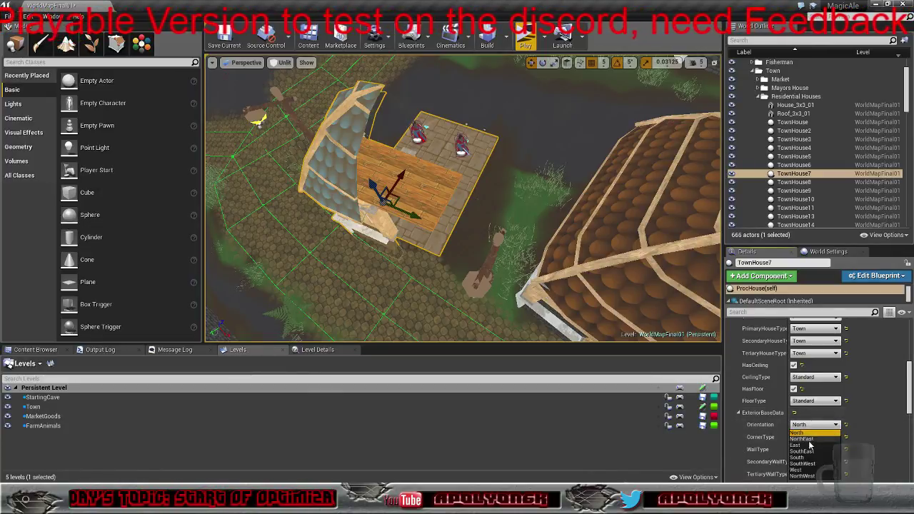
pyautogui.click(810, 470)
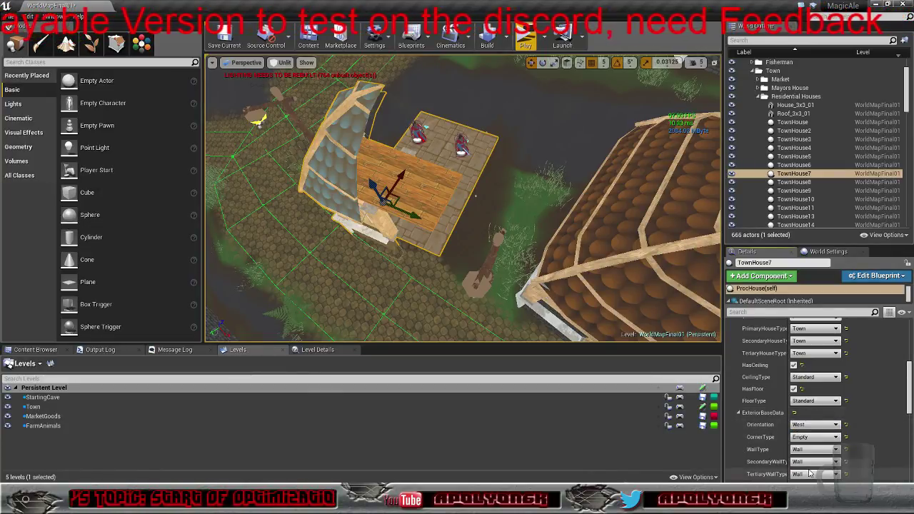
pyautogui.click(814, 437)
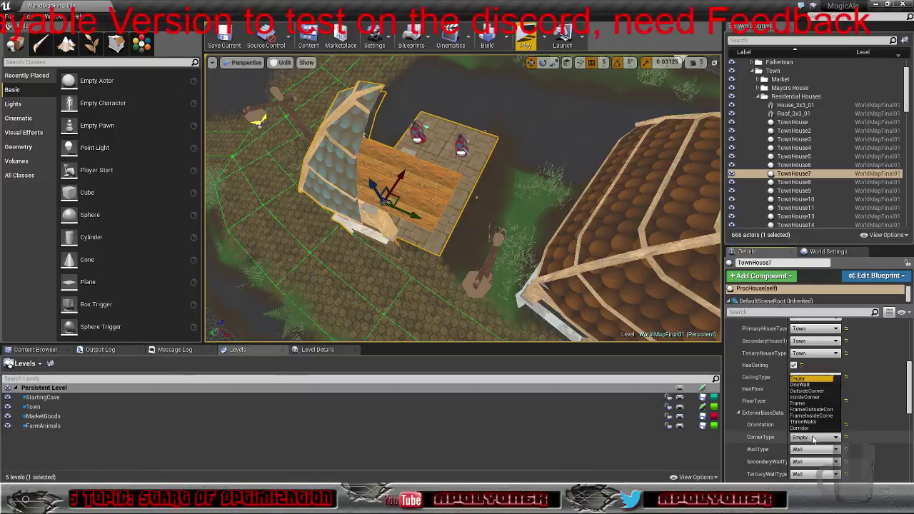
pyautogui.click(818, 392)
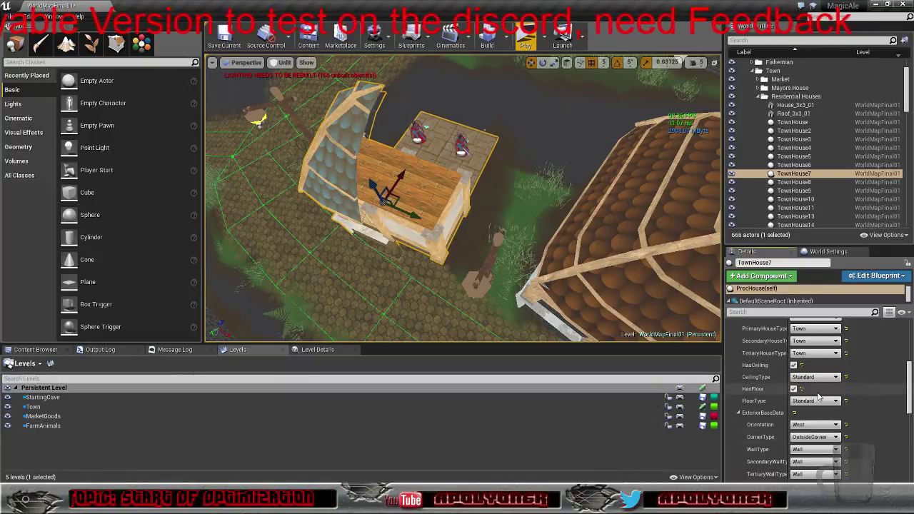
pyautogui.click(817, 450)
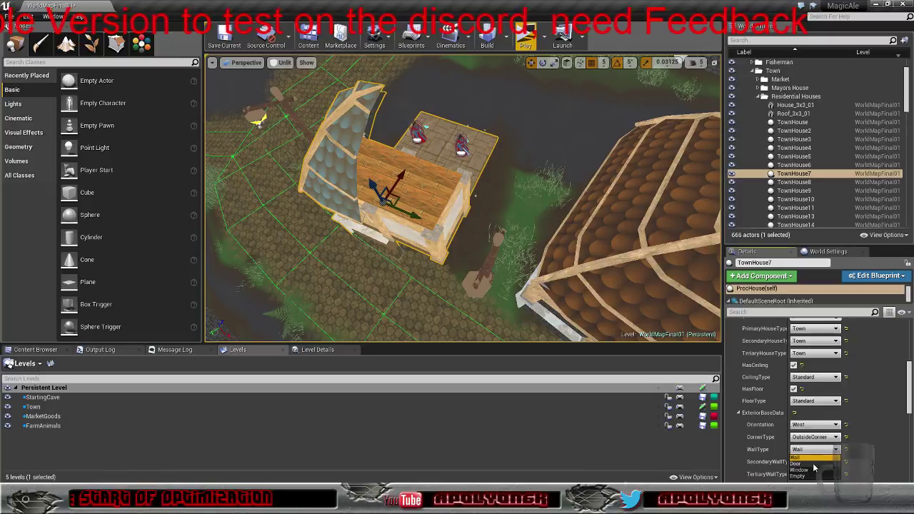
pyautogui.click(814, 463)
# Enable the outside stair in element 1's Attachments and set the attachment orientation to West
pyautogui.moveTo(585, 322); pyautogui.dragTo(679, 318, button='right')
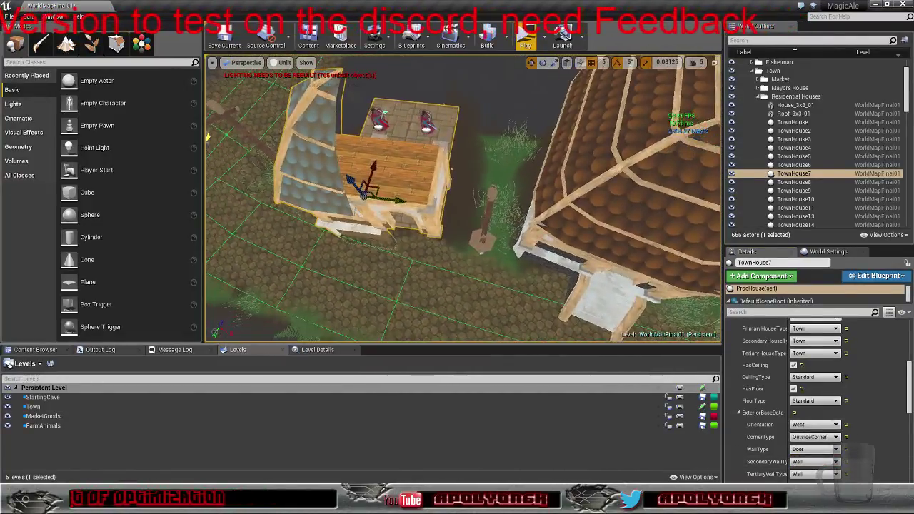
pyautogui.scroll(-3, 749, 394)
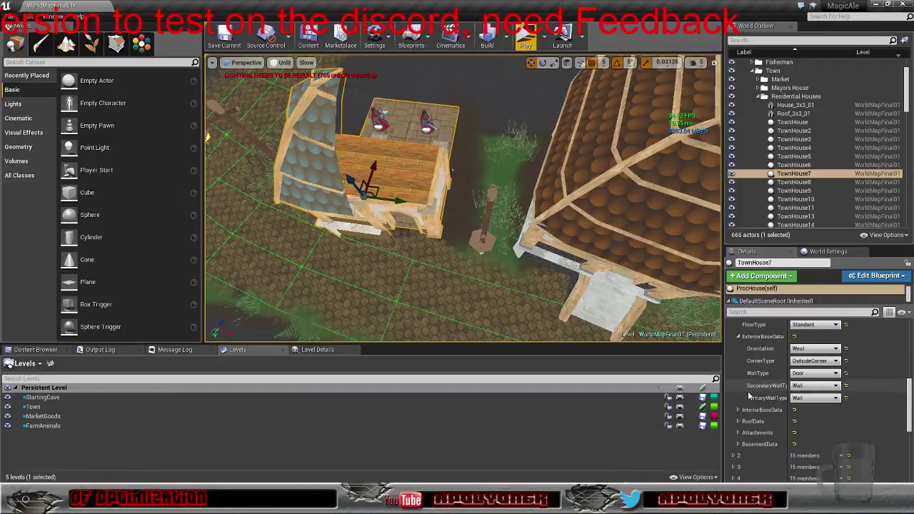
pyautogui.click(739, 433)
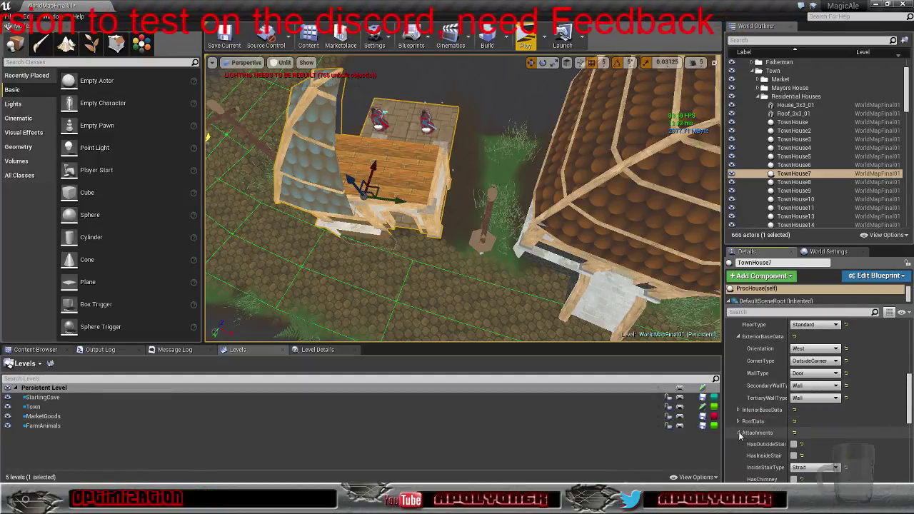
pyautogui.click(794, 444)
pyautogui.scroll(-3, 808, 432)
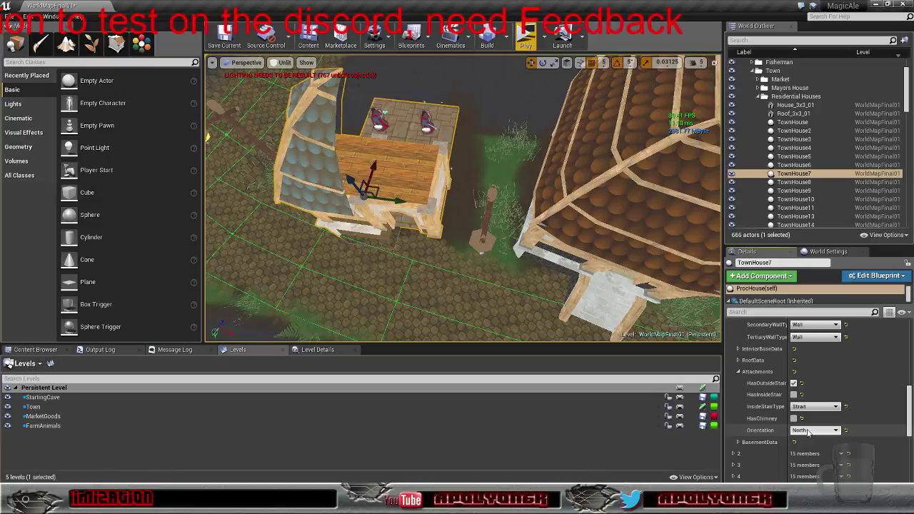
pyautogui.click(808, 432)
pyautogui.click(811, 420)
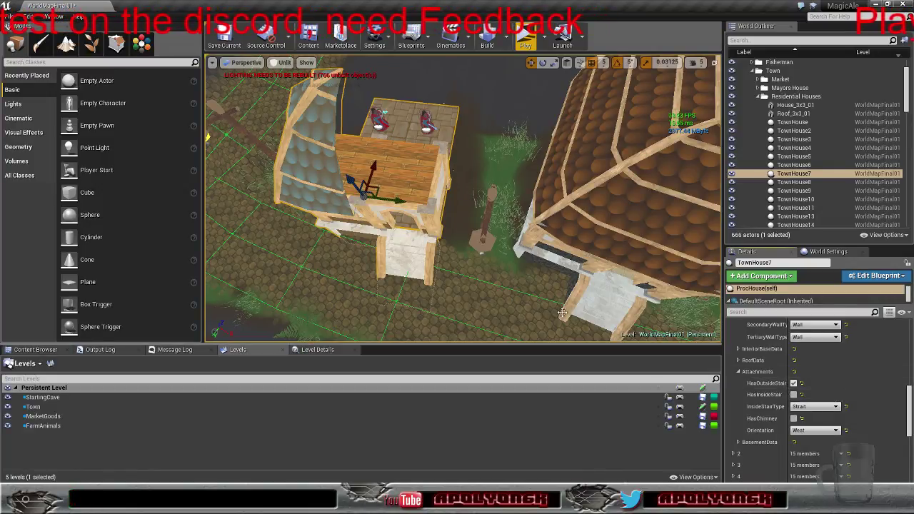
# Set element 1's BasementData to West orientation and OutsideCorner corner type
pyautogui.click(739, 443)
pyautogui.scroll(-3, 786, 422)
pyautogui.click(808, 395)
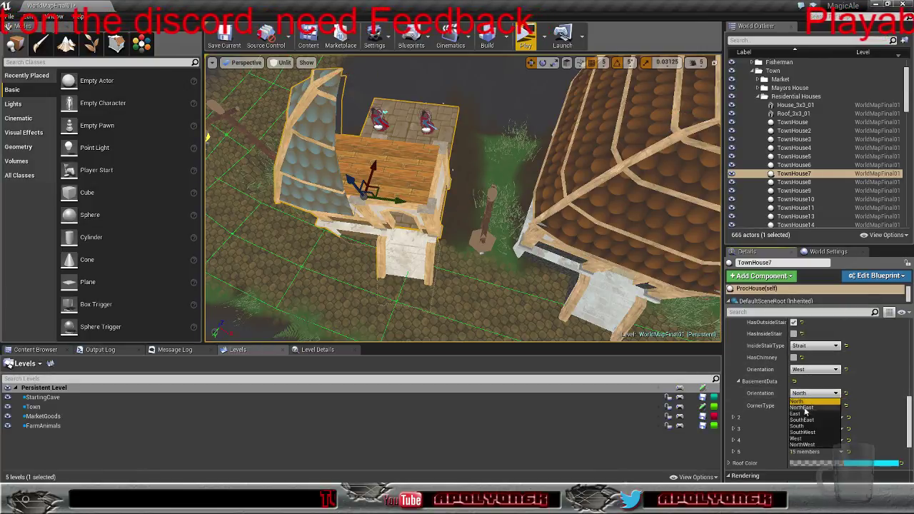
pyautogui.click(801, 439)
pyautogui.click(815, 405)
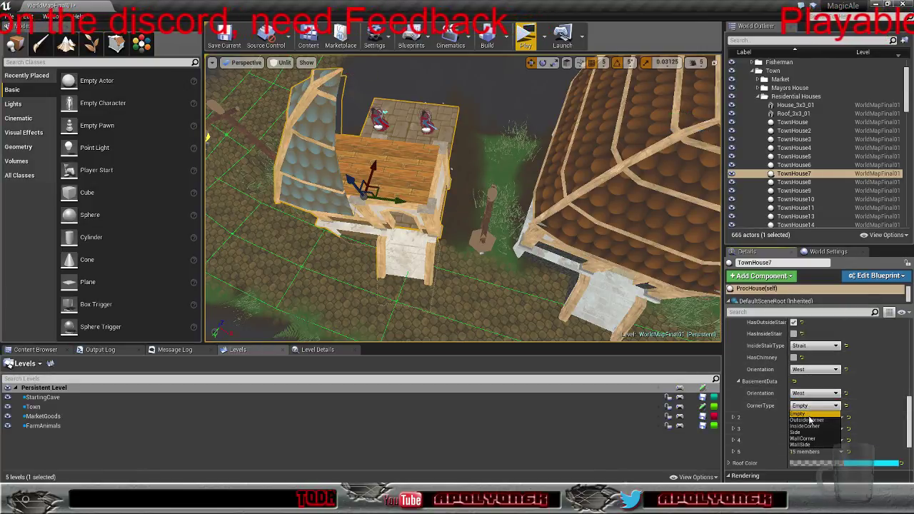
pyautogui.click(812, 424)
# Inspect TownHouse7's outside stair where it meets the basement plinth, and open the ProcHouse blueprint for editing
pyautogui.moveTo(557, 215); pyautogui.dragTo(608, 185, button='right')
pyautogui.moveTo(389, 193); pyautogui.dragTo(485, 259, button='right')
pyautogui.scroll(5, 484, 257)
pyautogui.scroll(4, 485, 256)
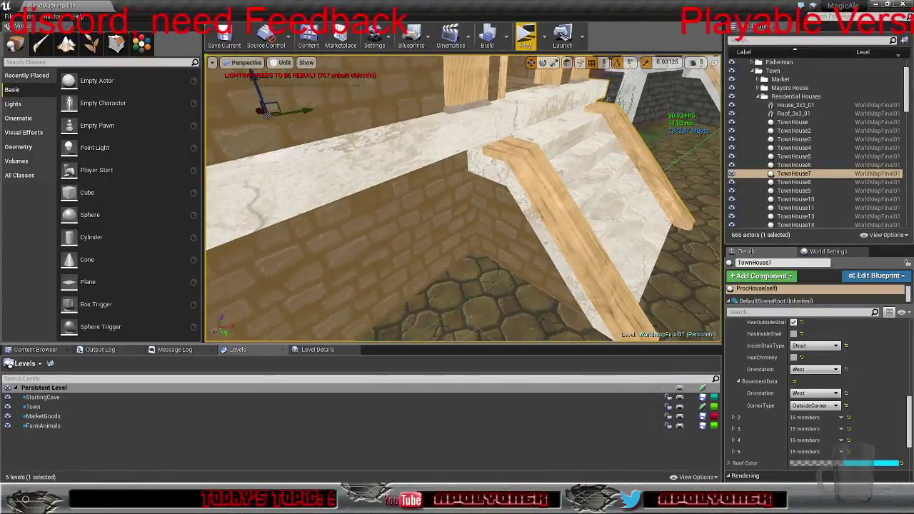
pyautogui.moveTo(511, 228); pyautogui.dragTo(469, 207, button='right')
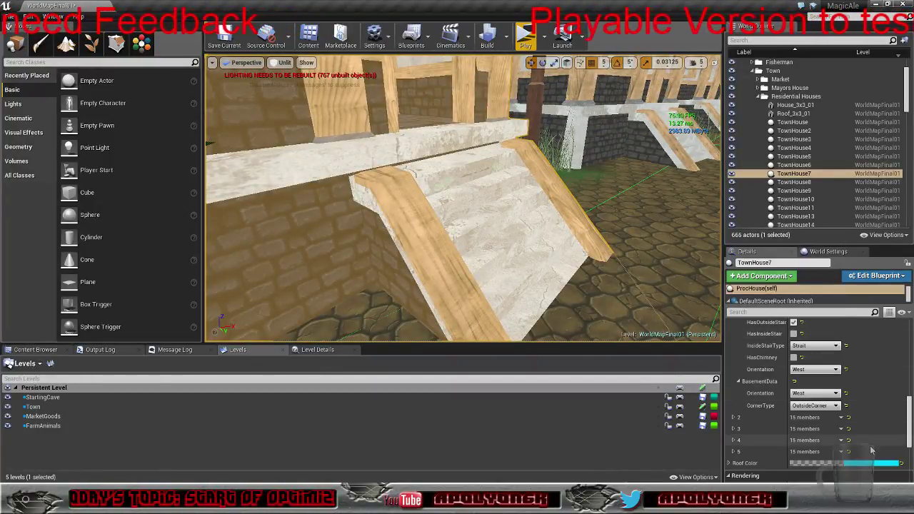
pyautogui.click(861, 279)
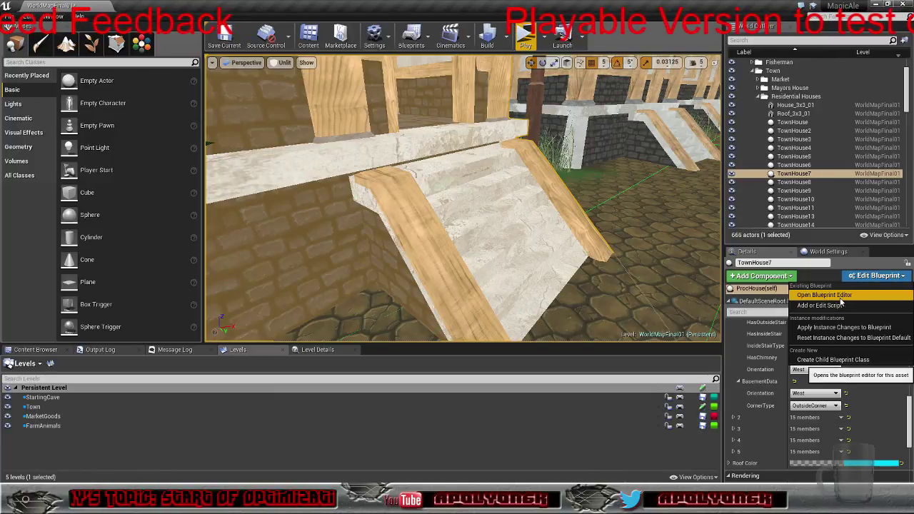
pyautogui.click(828, 295)
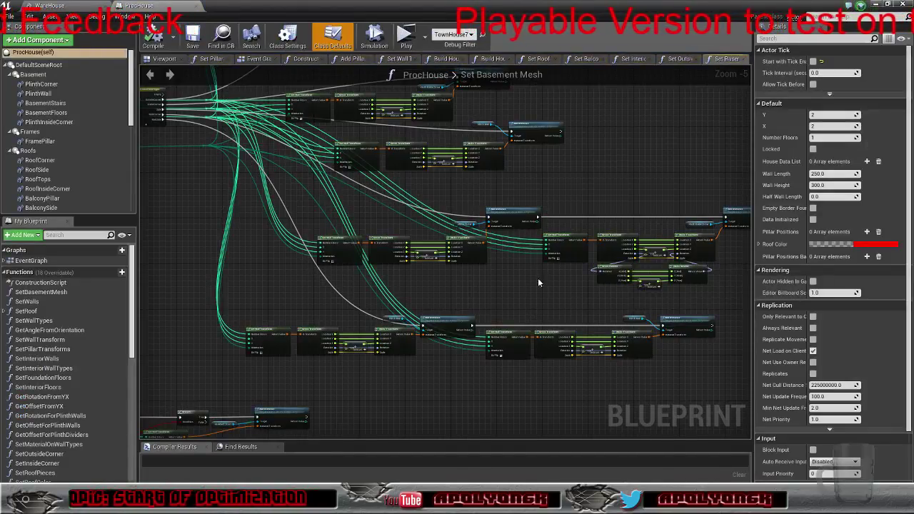
# Look through the Set Basement Mesh graph for the nodes that place the Basement Stairs instance
pyautogui.moveTo(538, 278); pyautogui.dragTo(696, 334, button='right')
pyautogui.scroll(3, 500, 208)
pyautogui.moveTo(500, 208); pyautogui.dragTo(913, 296, button='right')
pyautogui.moveTo(913, 339); pyautogui.dragTo(506, 128, button='right')
pyautogui.moveTo(509, 388); pyautogui.dragTo(411, 94, button='right')
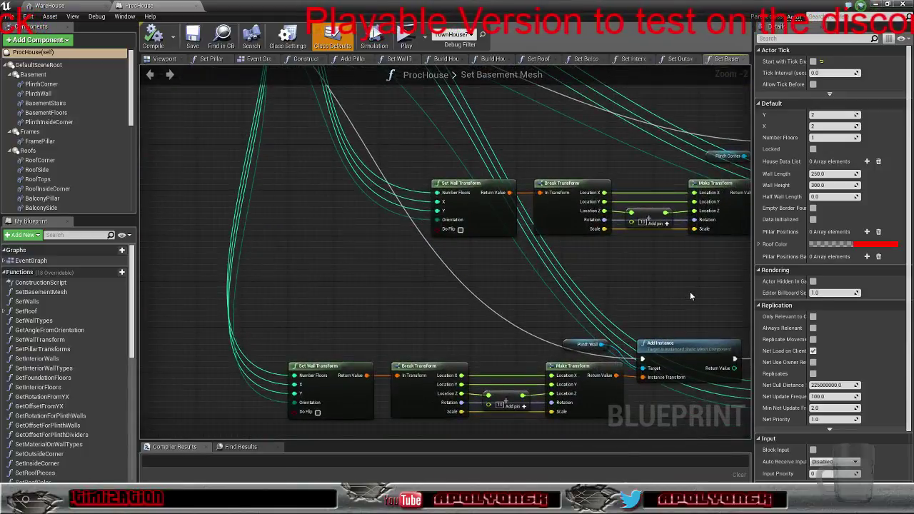
pyautogui.moveTo(690, 293); pyautogui.dragTo(878, 101, button='right')
pyautogui.moveTo(365, 279); pyautogui.dragTo(465, 154, button='right')
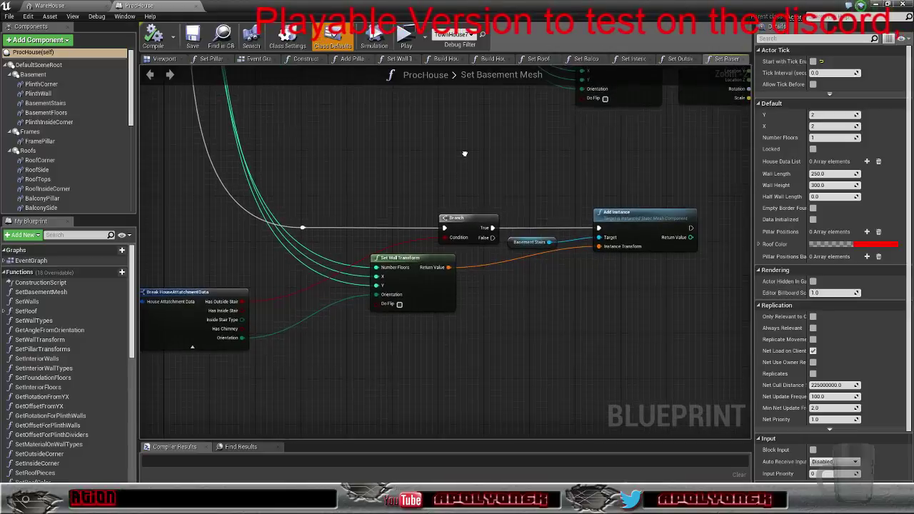
pyautogui.scroll(2, 487, 265)
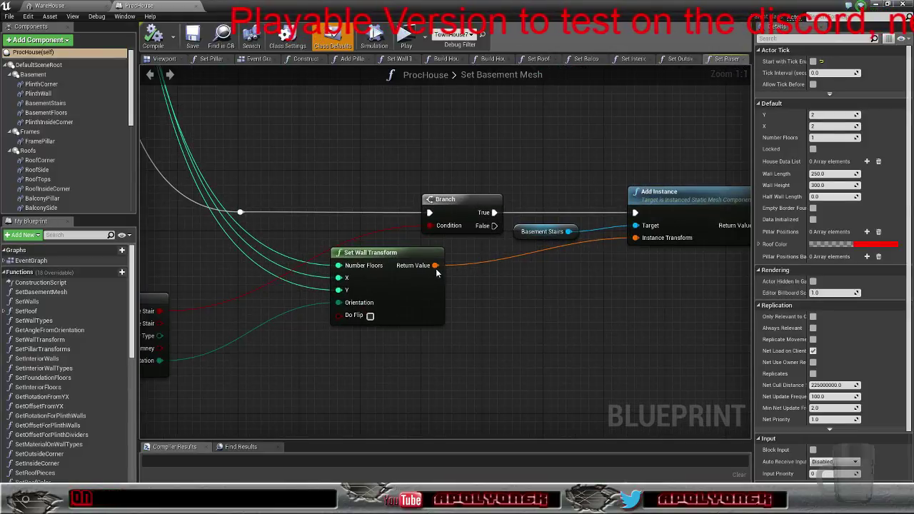
# Add a Break Transform node fed by the stairs' Set Wall Transform return value and place it beside that node
pyautogui.moveTo(435, 266); pyautogui.dragTo(508, 286)
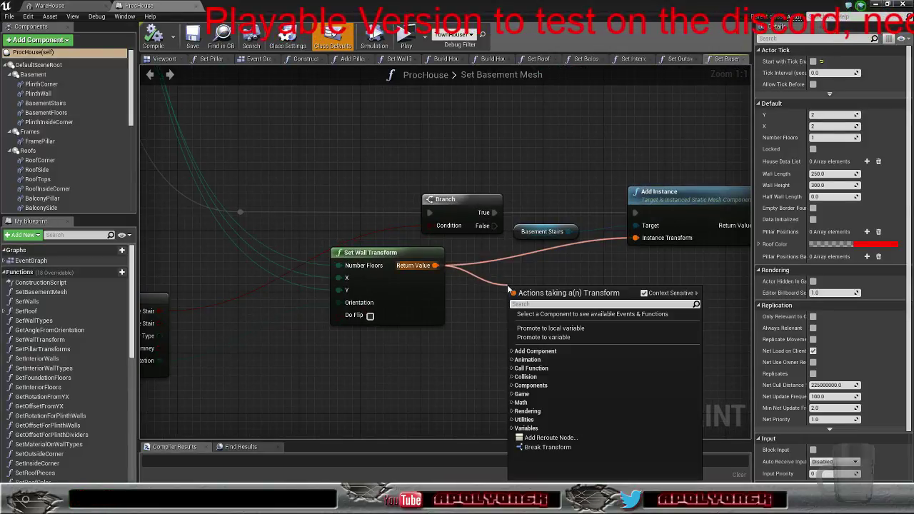
pyautogui.write('break')
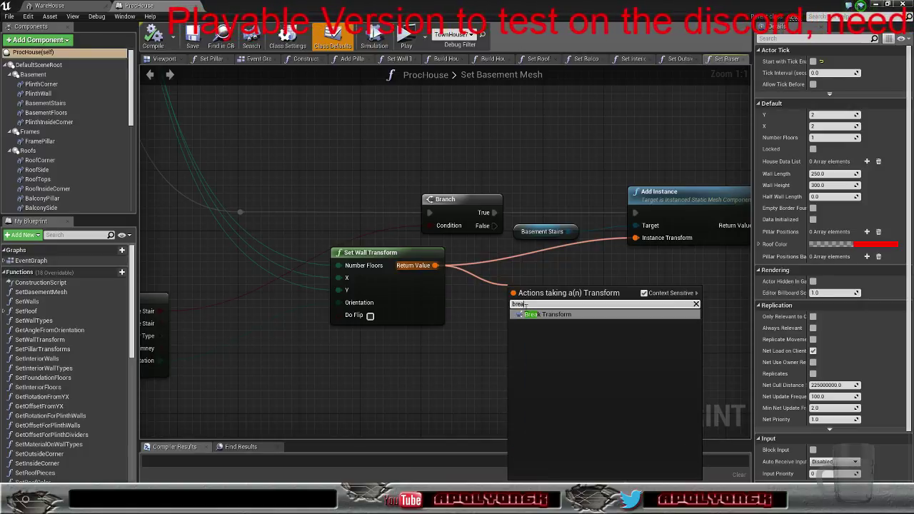
pyautogui.click(540, 315)
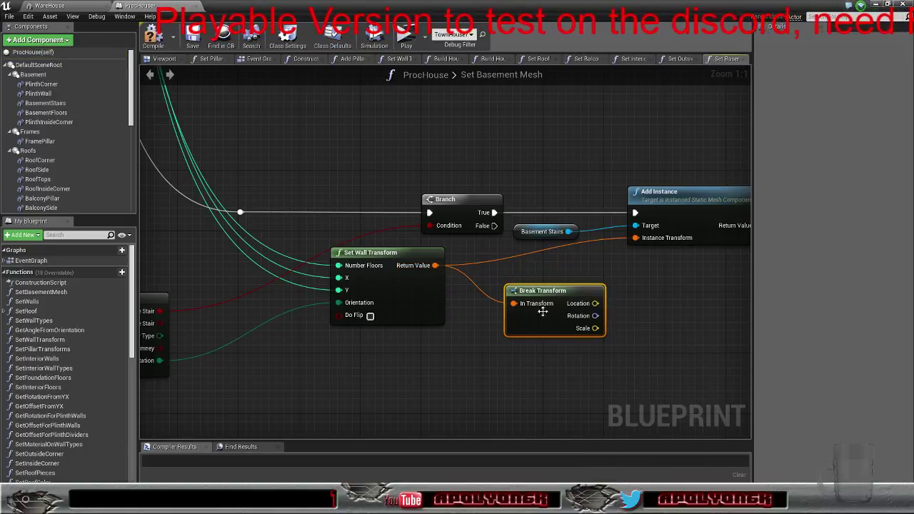
pyautogui.moveTo(548, 292); pyautogui.dragTo(493, 293)
# Shift the Basement Stairs reference and its Add Instance node together farther right to make room for more nodes
pyautogui.moveTo(599, 284); pyautogui.dragTo(433, 294, button='right')
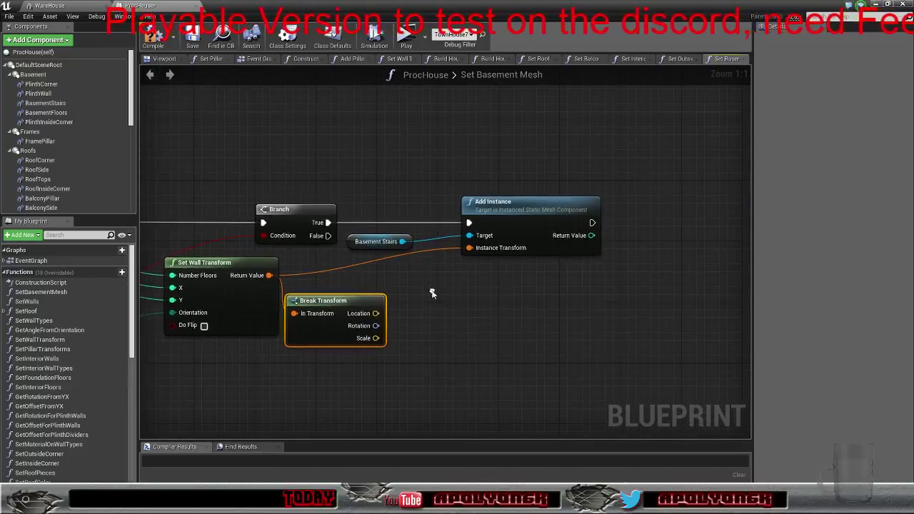
pyautogui.moveTo(623, 265); pyautogui.dragTo(385, 203)
pyautogui.press('Right')
pyautogui.press('Right')
pyautogui.press('Right')
pyautogui.press('Right')
pyautogui.press('Right')
pyautogui.press('Right')
pyautogui.press('Right')
pyautogui.press('Right')
pyautogui.press('Right')
pyautogui.press('Right')
pyautogui.press('Right')
pyautogui.press('Right')
pyautogui.press('Right')
pyautogui.press('Right')
pyautogui.press('Right')
pyautogui.press('Right')
pyautogui.press('Right')
pyautogui.press('Right')
pyautogui.press('Right')
pyautogui.press('Right')
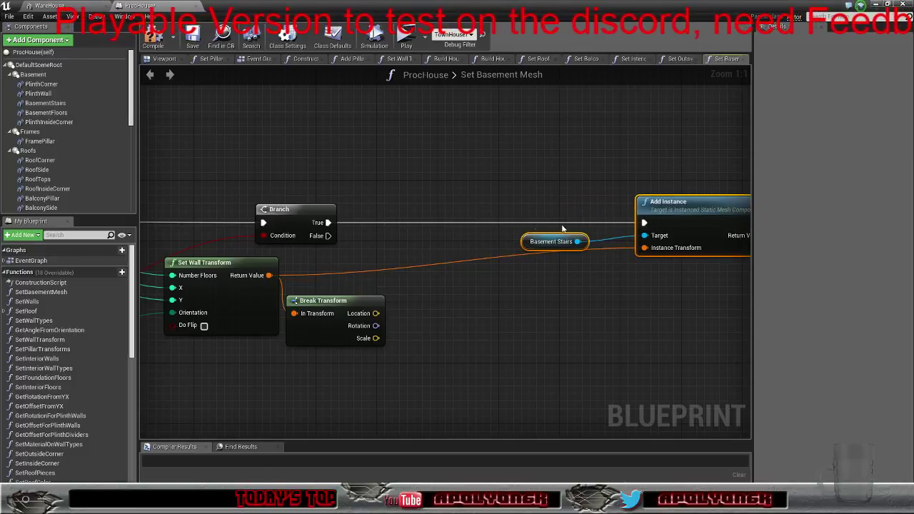
# Add a Make Transform node after Break Transform and connect its return value to the stairs' Instance Transform input
pyautogui.moveTo(647, 248); pyautogui.dragTo(583, 294)
pyautogui.write('mak')
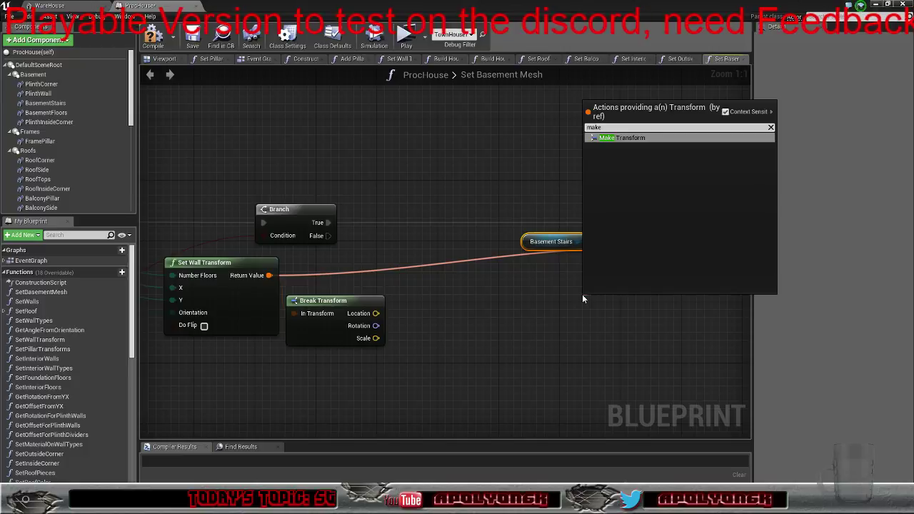
pyautogui.write('e')
pyautogui.click(616, 139)
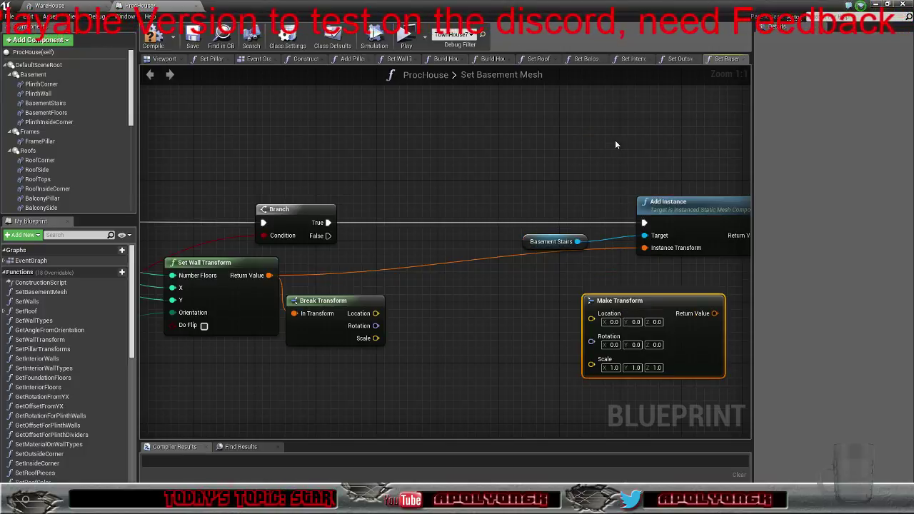
pyautogui.moveTo(653, 305); pyautogui.dragTo(553, 305)
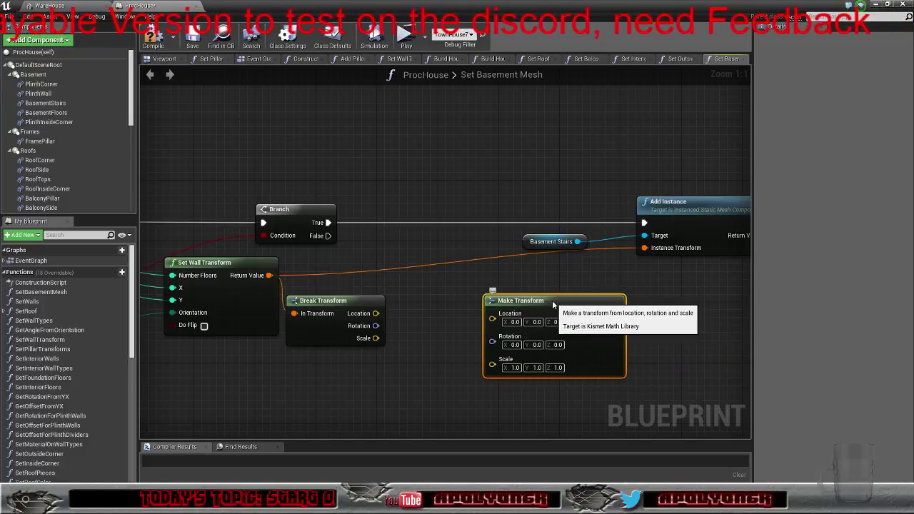
pyautogui.moveTo(611, 319); pyautogui.dragTo(646, 247)
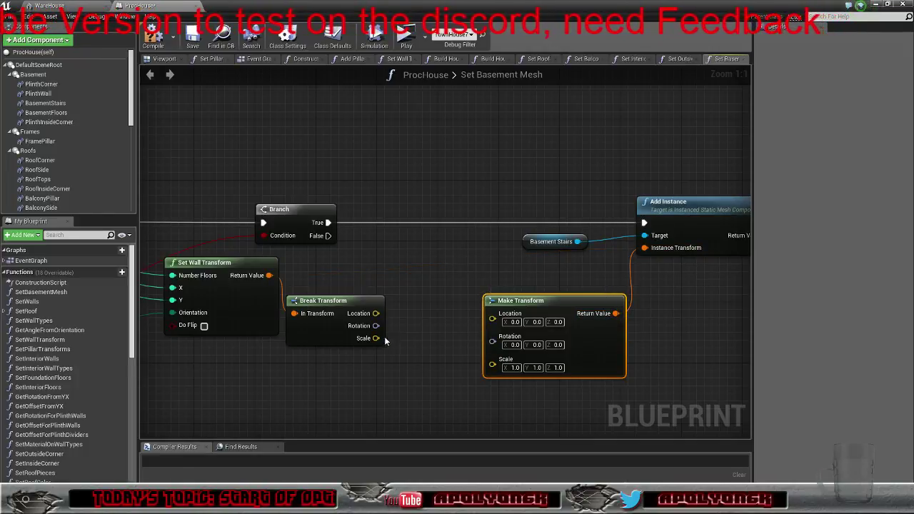
# Connect Rotation and Scale from Break Transform to Make Transform, then split both Location pins and link Location X and Y
pyautogui.moveTo(376, 326); pyautogui.dragTo(507, 349)
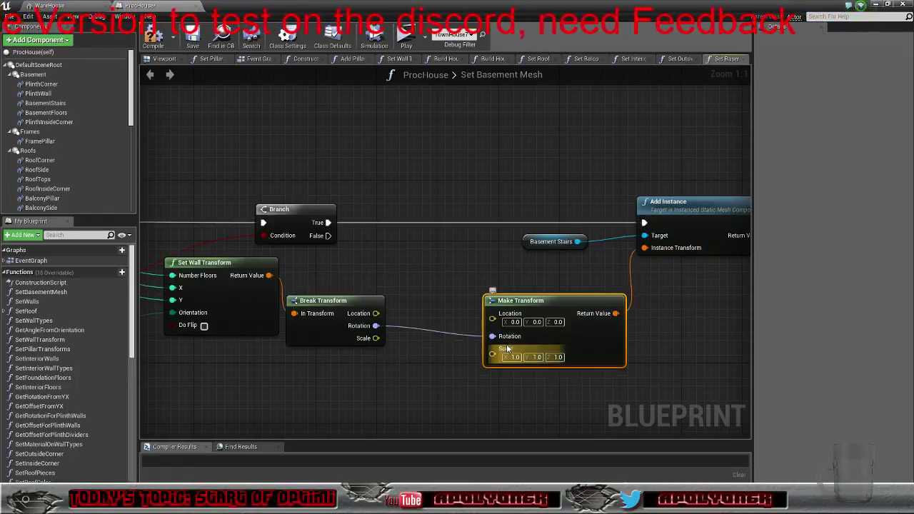
pyautogui.moveTo(376, 338); pyautogui.dragTo(493, 349)
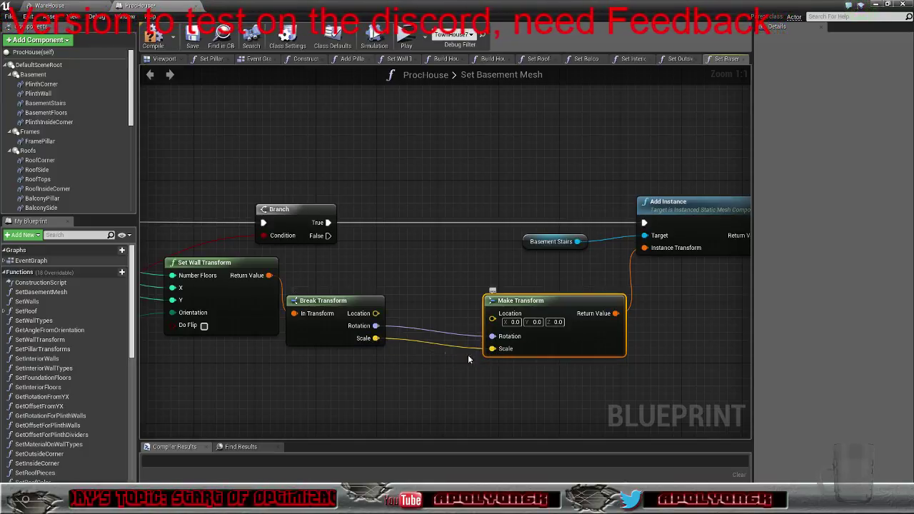
pyautogui.rightClick(492, 320)
pyautogui.click(519, 353)
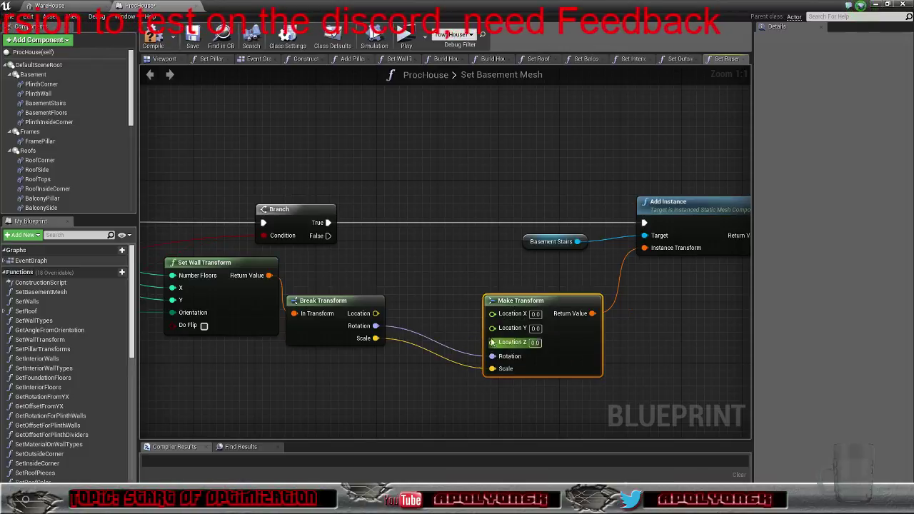
pyautogui.rightClick(376, 314)
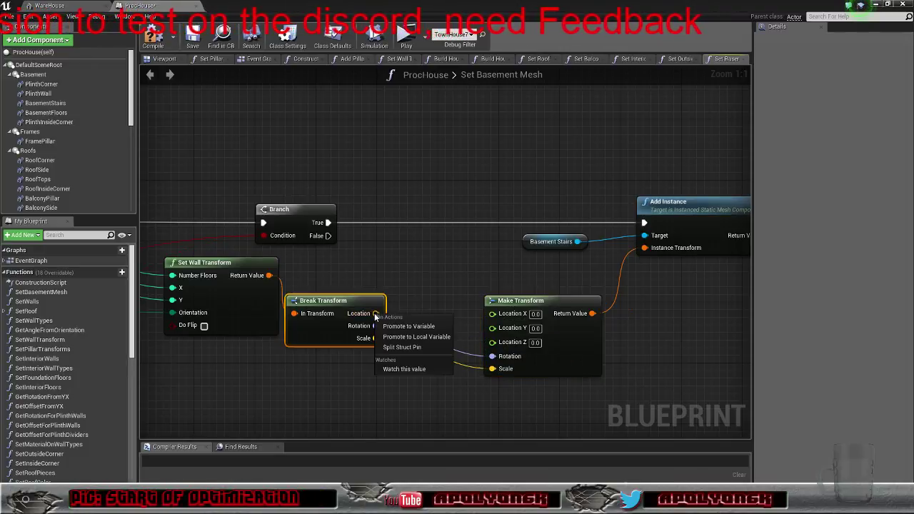
pyautogui.click(412, 348)
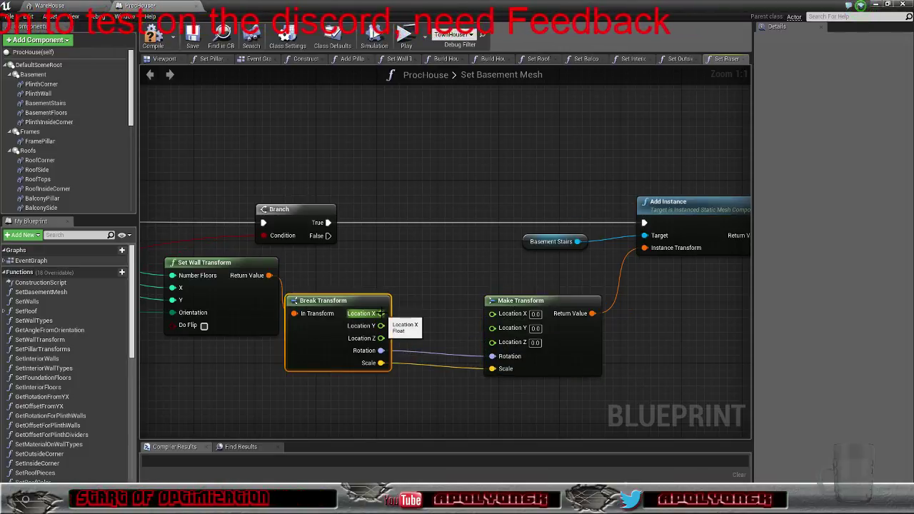
pyautogui.moveTo(381, 313); pyautogui.dragTo(493, 314)
pyautogui.moveTo(380, 326); pyautogui.dragTo(493, 326)
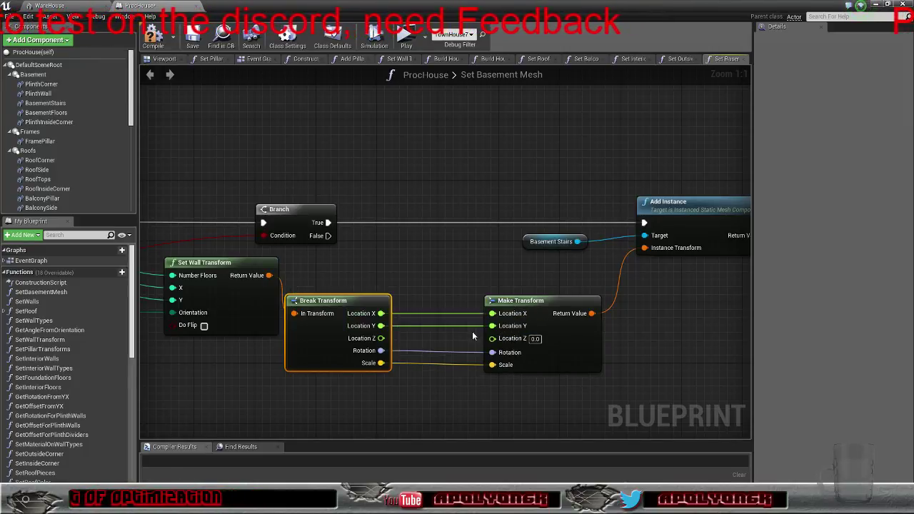
# Insert a float + float node adding 10 to Location Z between Break Transform and Make Transform
pyautogui.moveTo(381, 338); pyautogui.dragTo(423, 341)
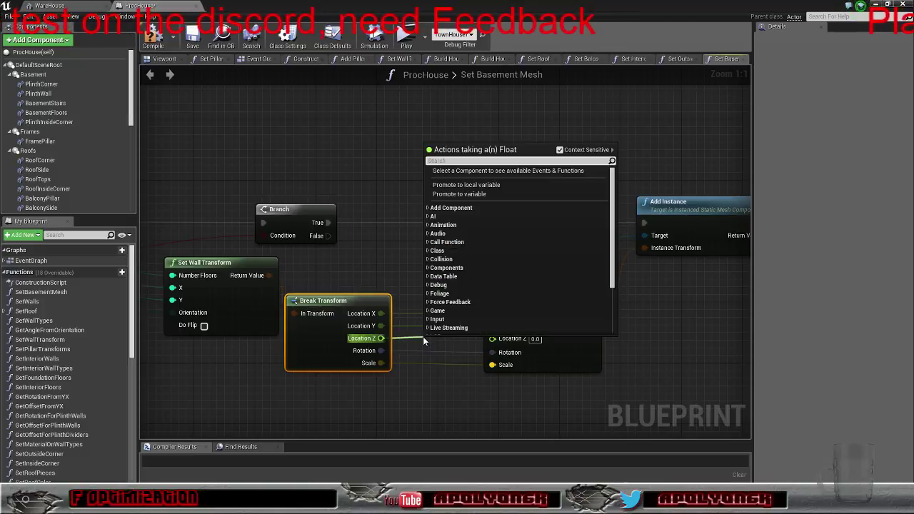
pyautogui.write('+')
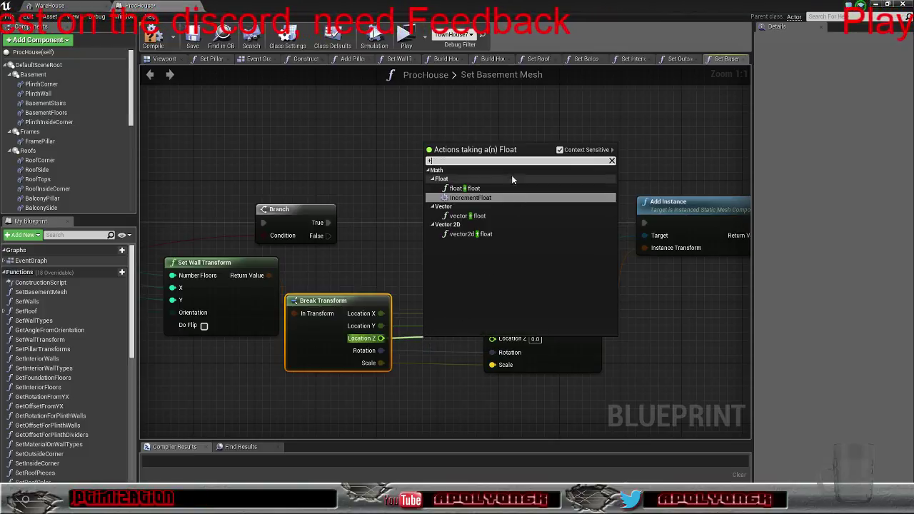
pyautogui.click(488, 187)
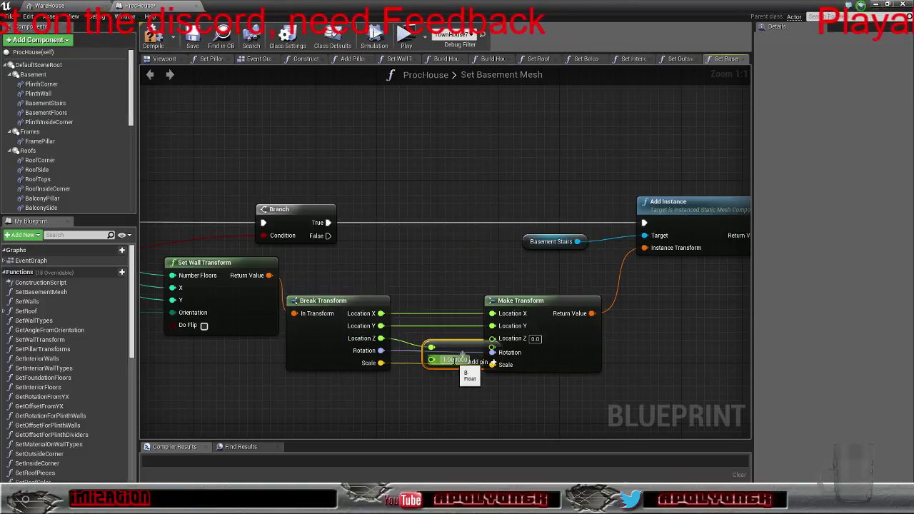
pyautogui.write('10')
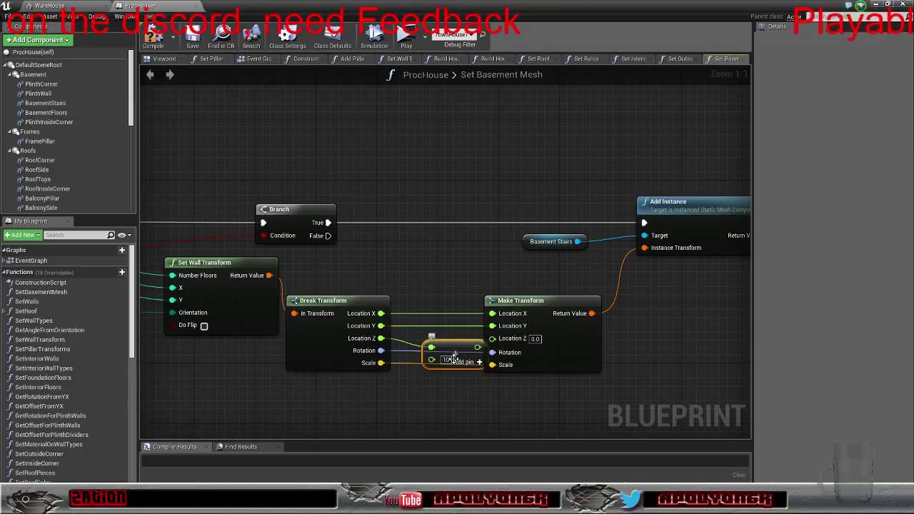
pyautogui.moveTo(482, 351); pyautogui.dragTo(444, 338)
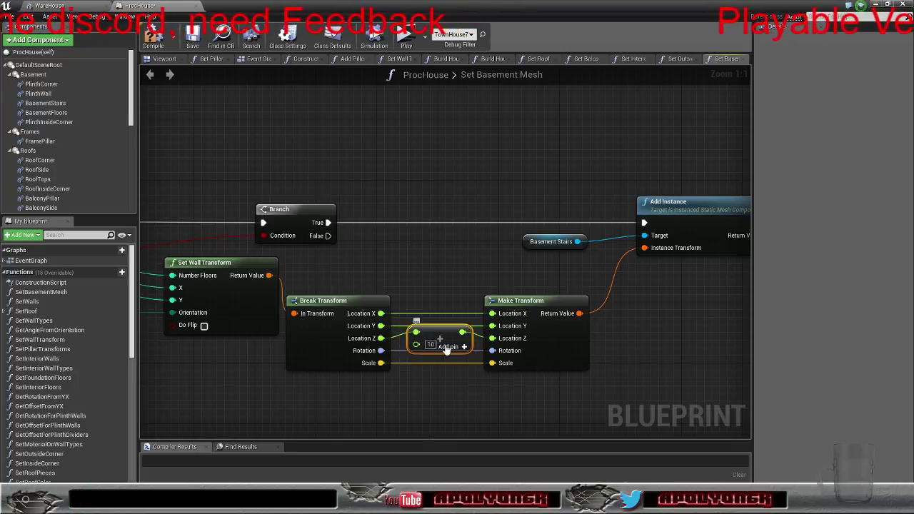
# Nudge the addition node slightly lower so it lines up between the stairs' Break Transform and Make Transform nodes
pyautogui.click(456, 274)
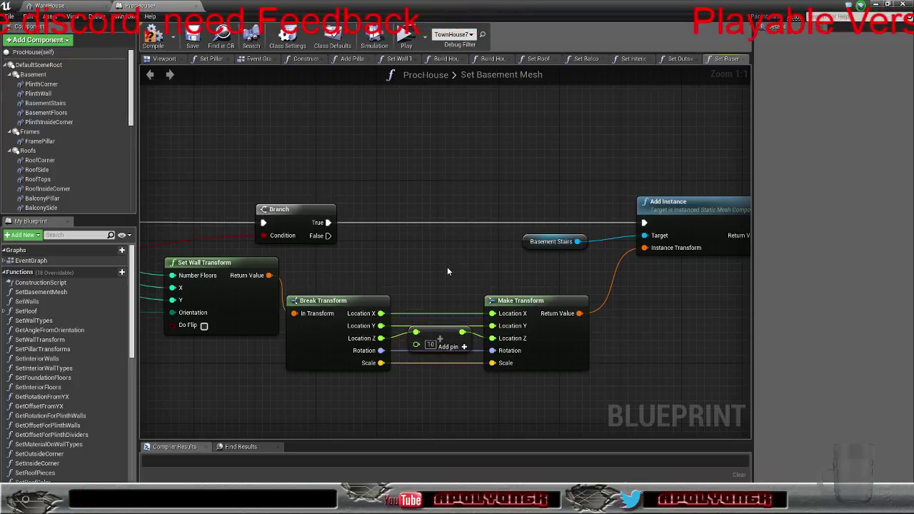
pyautogui.scroll(-2, 455, 272)
pyautogui.moveTo(454, 271); pyautogui.dragTo(441, 265, button='right')
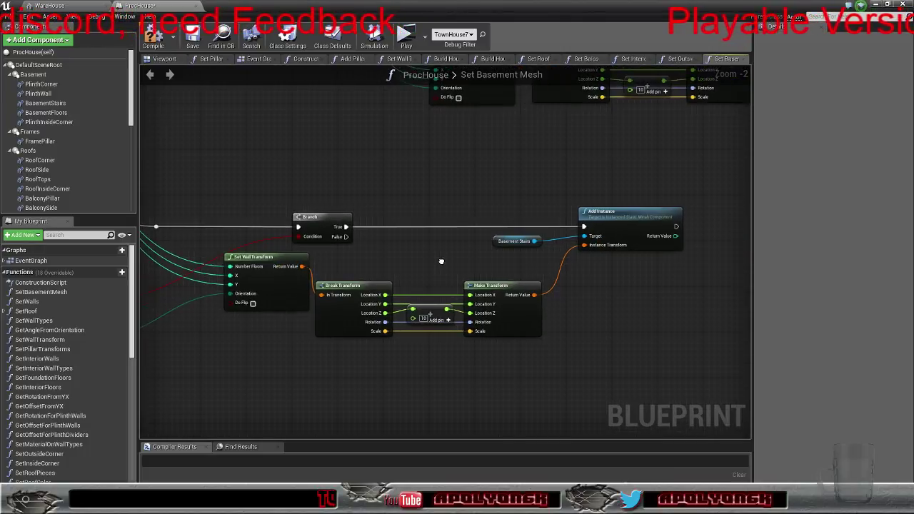
pyautogui.click(438, 310)
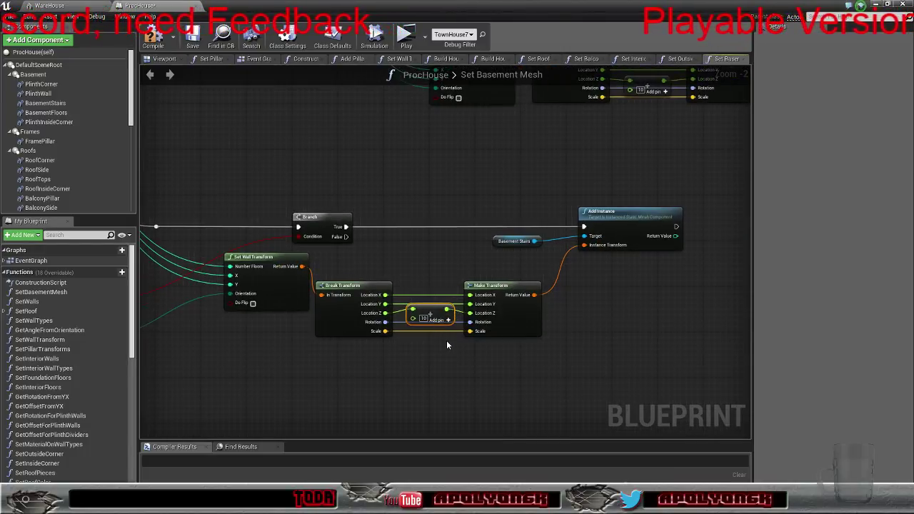
pyautogui.press('Down')
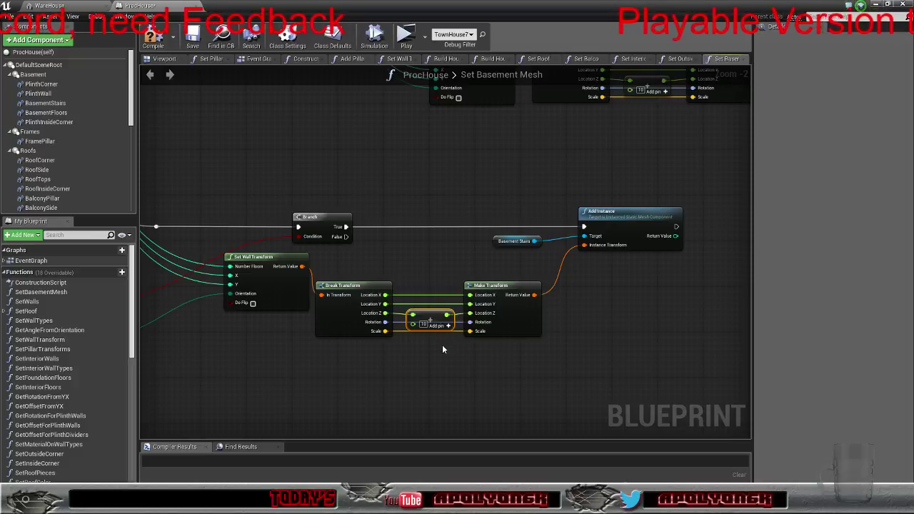
pyautogui.click(442, 344)
pyautogui.scroll(-2, 596, 307)
pyautogui.scroll(1, 596, 308)
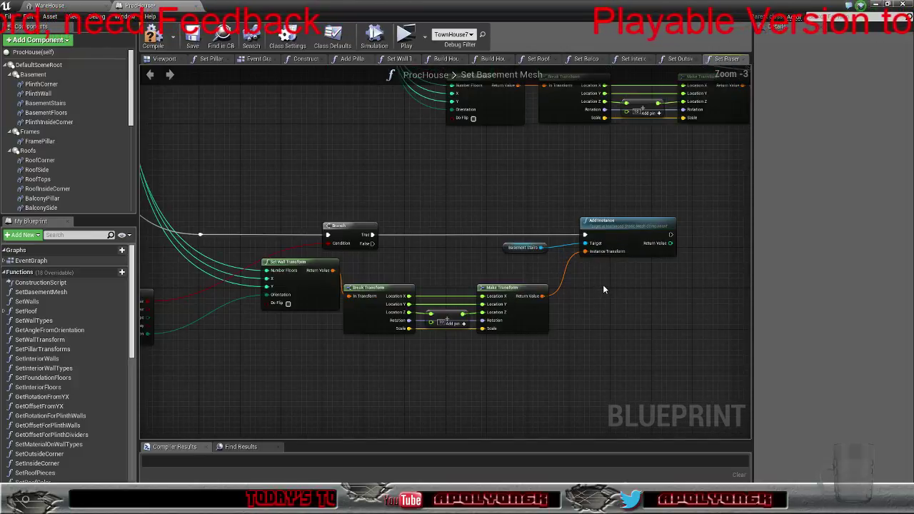
pyautogui.moveTo(440, 260); pyautogui.dragTo(518, 294, button='right')
pyautogui.scroll(-1, 518, 298)
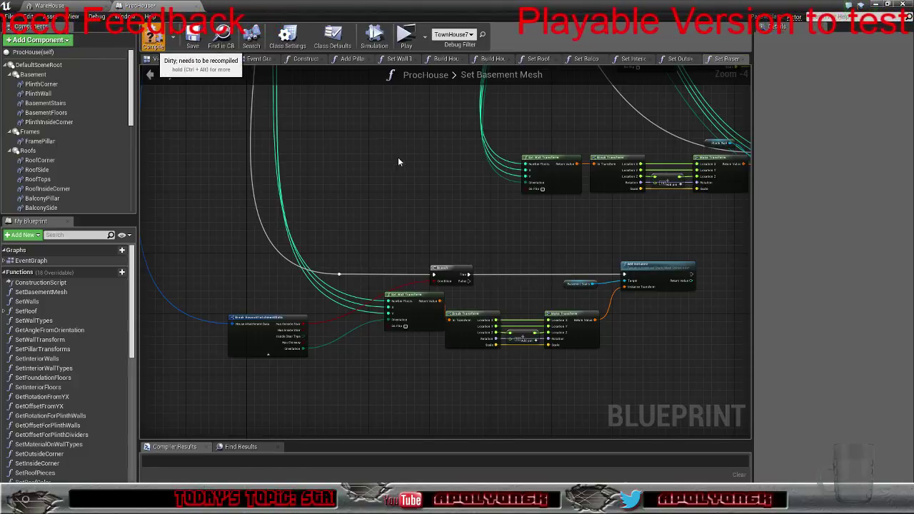
# Save the ProcHouse blueprint, return to the level and inspect TownHouse7's front stairs from several sides
pyautogui.hotkey('ctrl', 's')
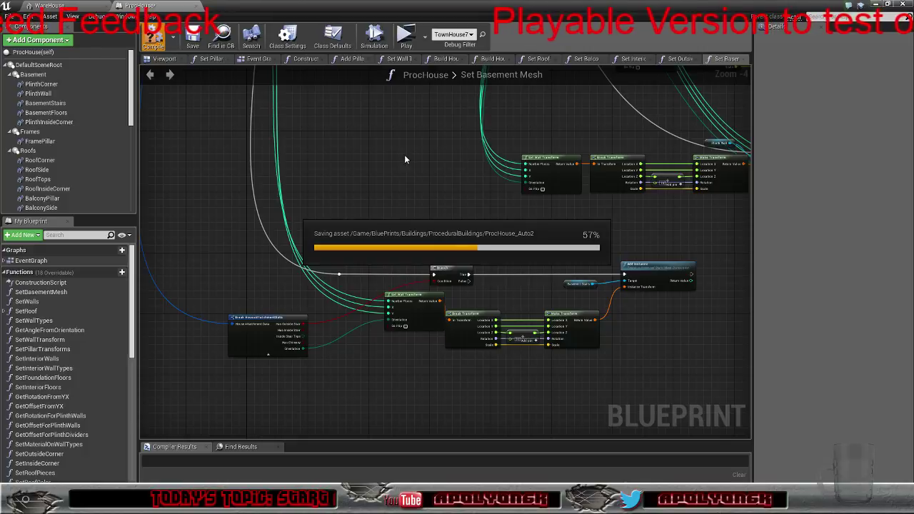
pyautogui.click(876, 5)
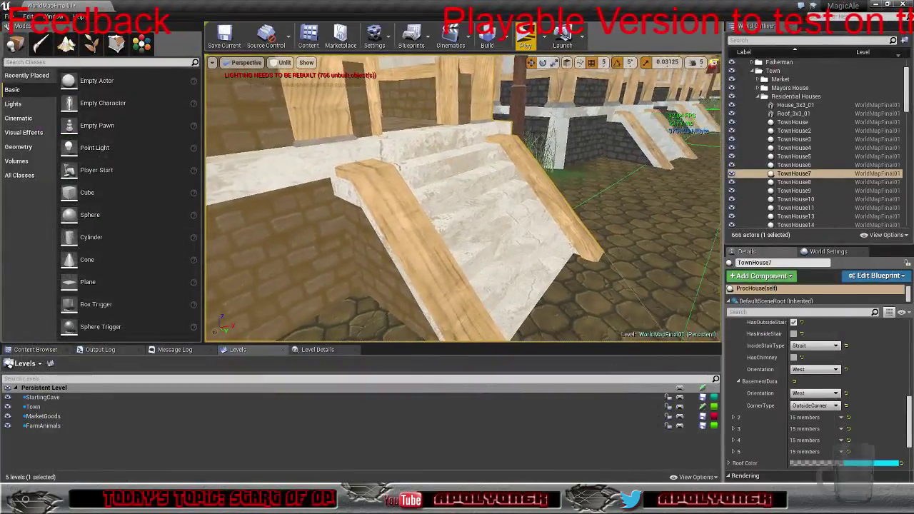
pyautogui.moveTo(462, 199)
pyautogui.mouseDown(button='right')
pyautogui.moveTo(400, 214)
pyautogui.moveTo(471, 207)
pyautogui.mouseUp(button='right')
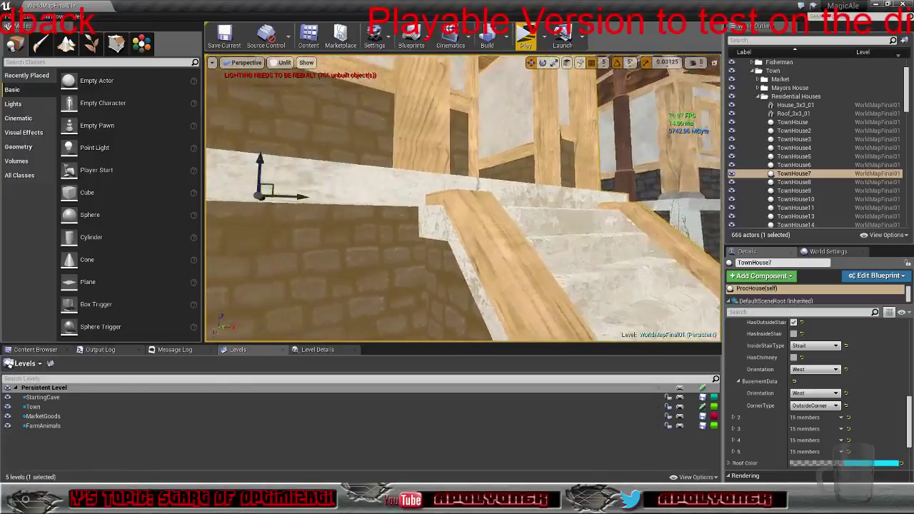
pyautogui.moveTo(463, 198); pyautogui.dragTo(400, 193, button='right')
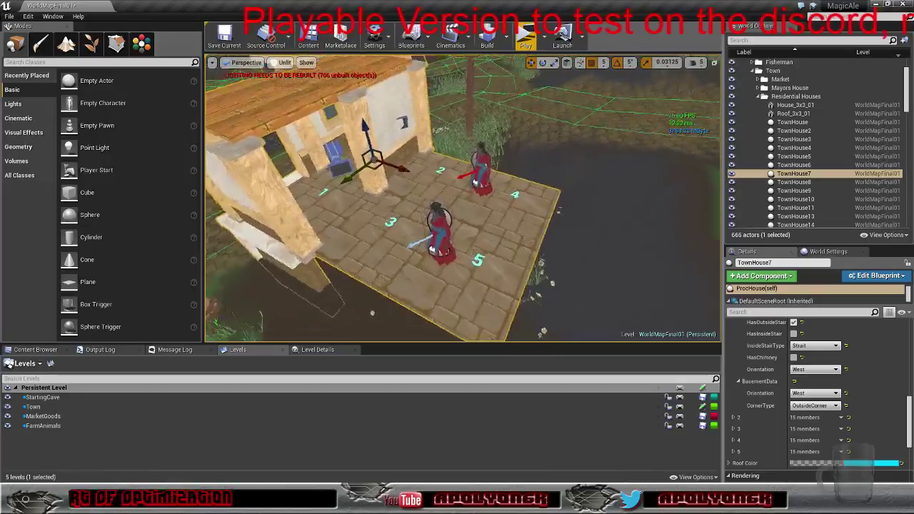
pyautogui.moveTo(463, 199); pyautogui.dragTo(551, 228, button='right')
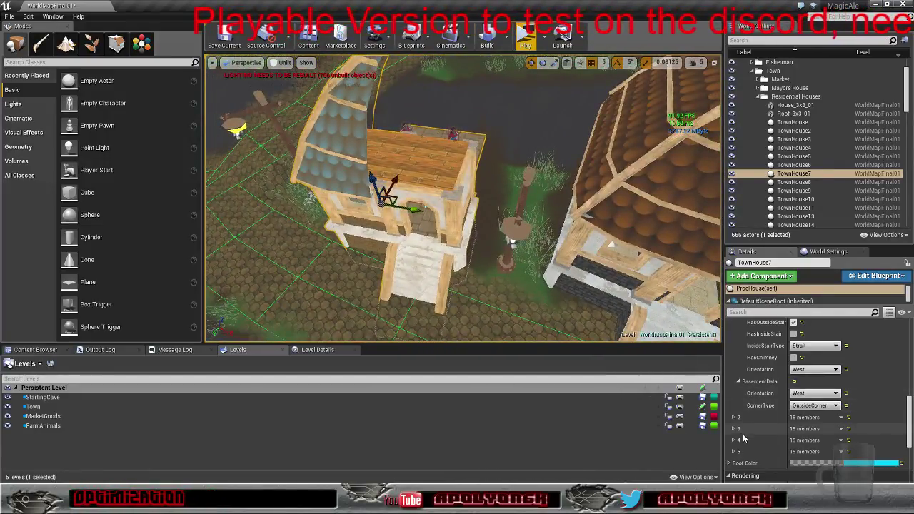
# In House Data List entry 1 of TownHouse7, set the roof data orientation to West and its corner type to OutsideCorner
pyautogui.scroll(3, 739, 404)
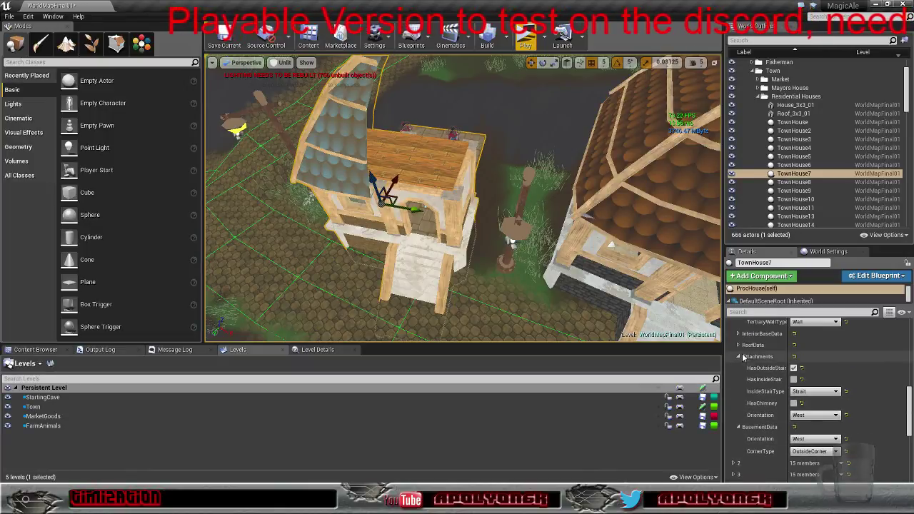
pyautogui.click(817, 359)
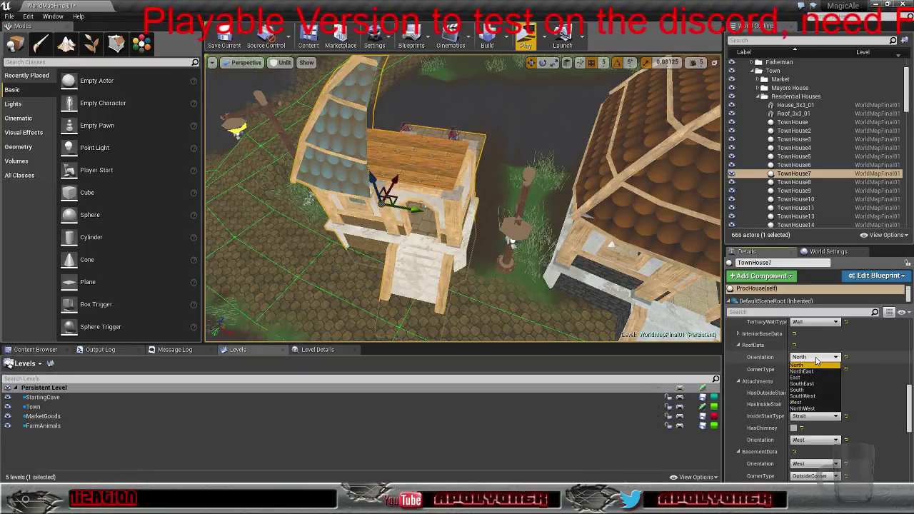
pyautogui.click(809, 403)
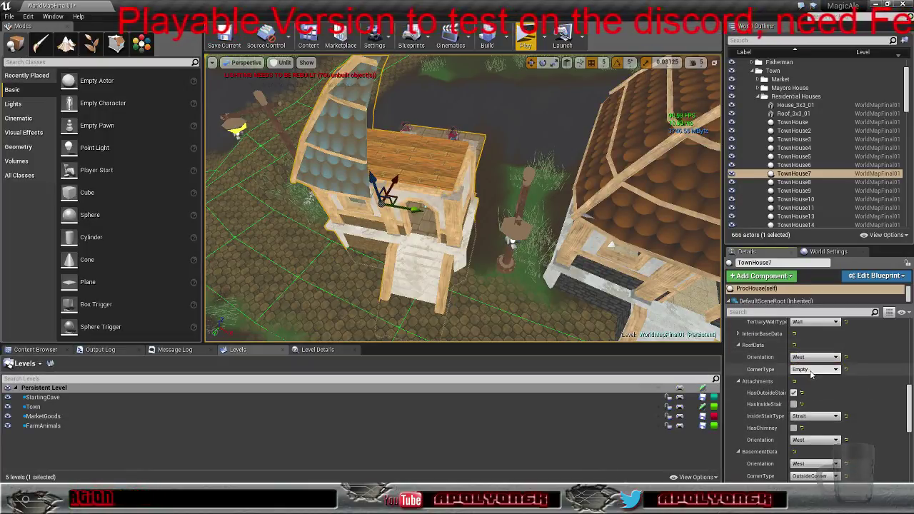
pyautogui.click(815, 369)
pyautogui.click(813, 388)
pyautogui.hotkey('ctrl', 'z')
pyautogui.moveTo(513, 236); pyautogui.dragTo(679, 243, button='right')
pyautogui.keyDown('alt'); pyautogui.moveTo(513, 236); pyautogui.dragTo(552, 227); pyautogui.keyUp('alt')
pyautogui.moveTo(507, 277); pyautogui.dragTo(483, 293, button='right')
# Collapse House Data List entry 1, expand entry 2 and enable HasCeiling for it
pyautogui.scroll(10, 735, 364)
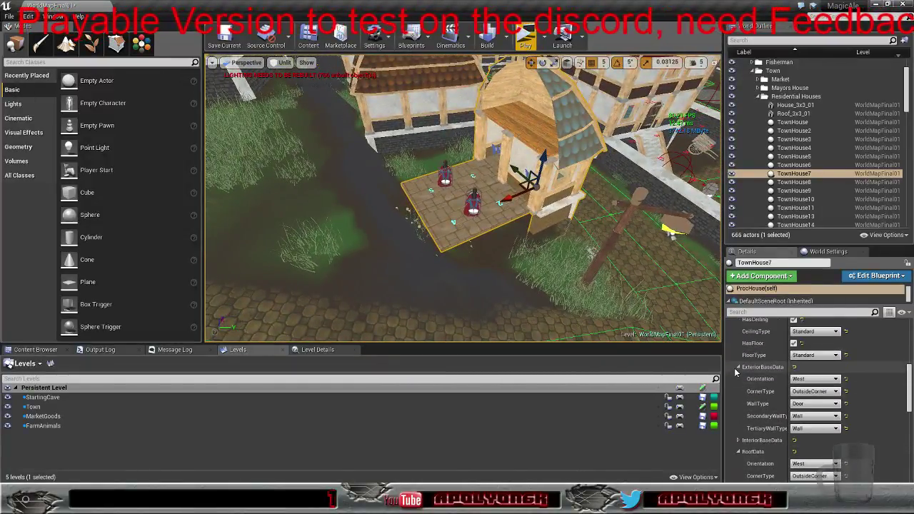
pyautogui.click(734, 329)
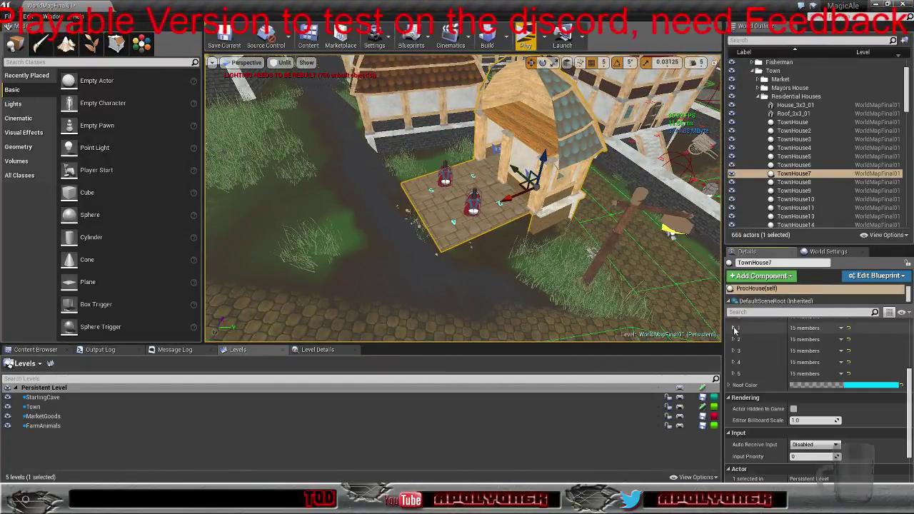
pyautogui.click(734, 340)
pyautogui.scroll(1, 762, 353)
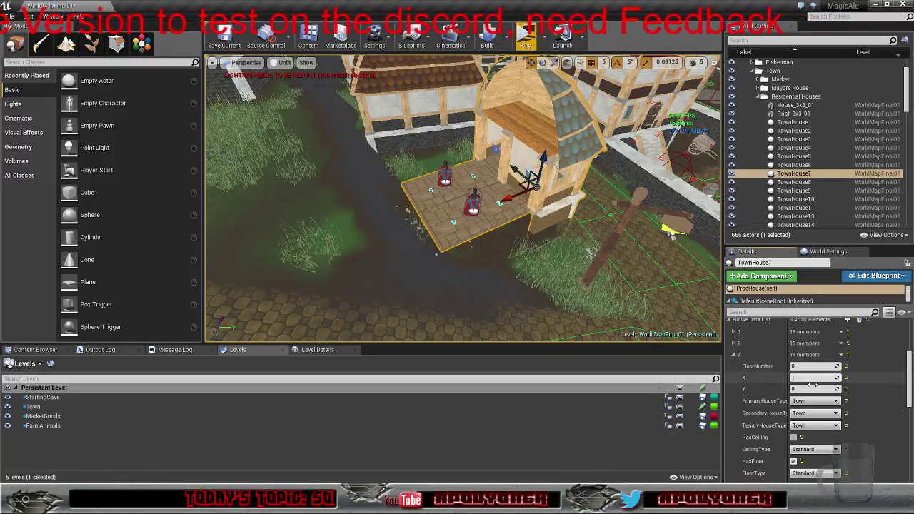
pyautogui.moveTo(593, 243); pyautogui.dragTo(659, 209, button='right')
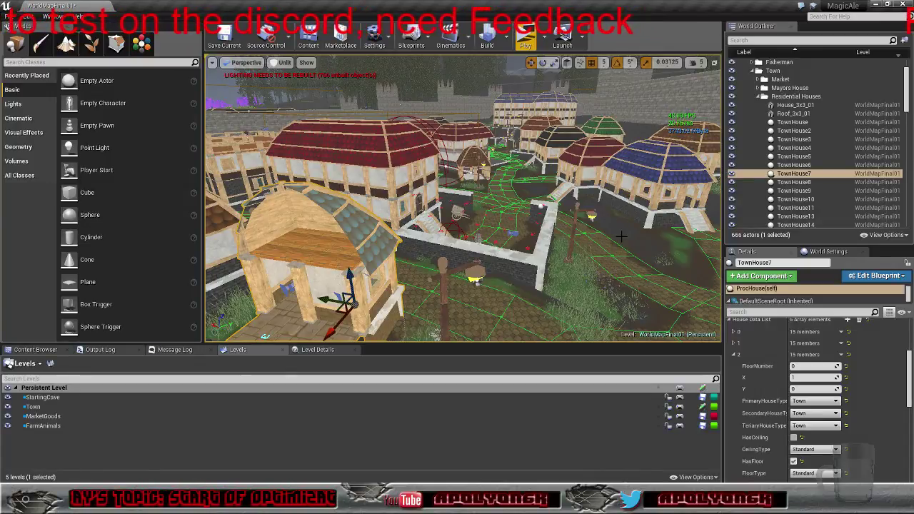
pyautogui.moveTo(610, 248); pyautogui.dragTo(500, 281, button='right')
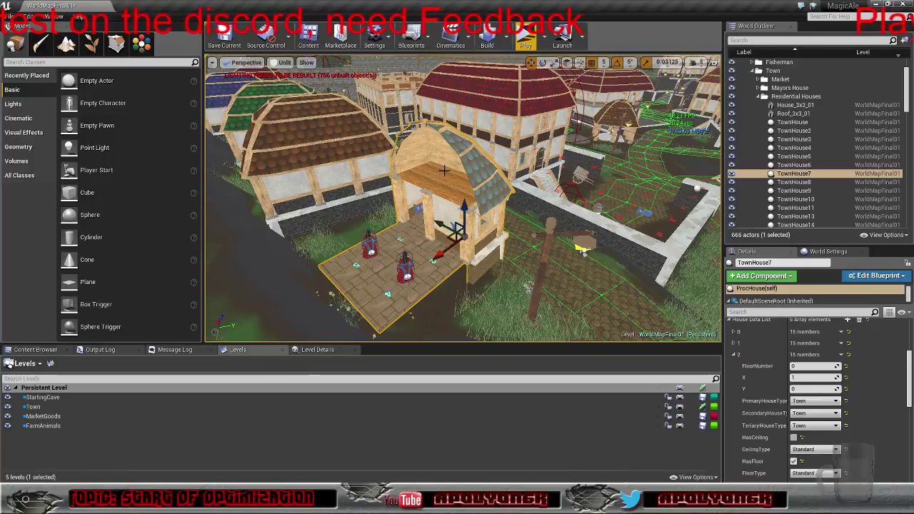
pyautogui.moveTo(439, 243)
pyautogui.mouseDown(button='right')
pyautogui.moveTo(421, 246)
pyautogui.moveTo(248, 208)
pyautogui.moveTo(386, 215)
pyautogui.moveTo(480, 258)
pyautogui.moveTo(432, 249)
pyautogui.mouseUp(button='right')
pyautogui.moveTo(469, 202); pyautogui.dragTo(482, 201, button='right')
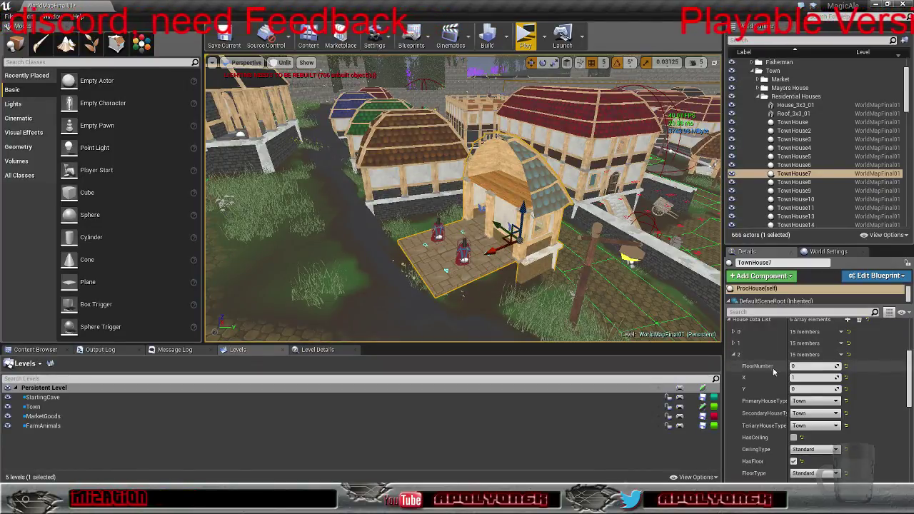
pyautogui.scroll(-2, 791, 403)
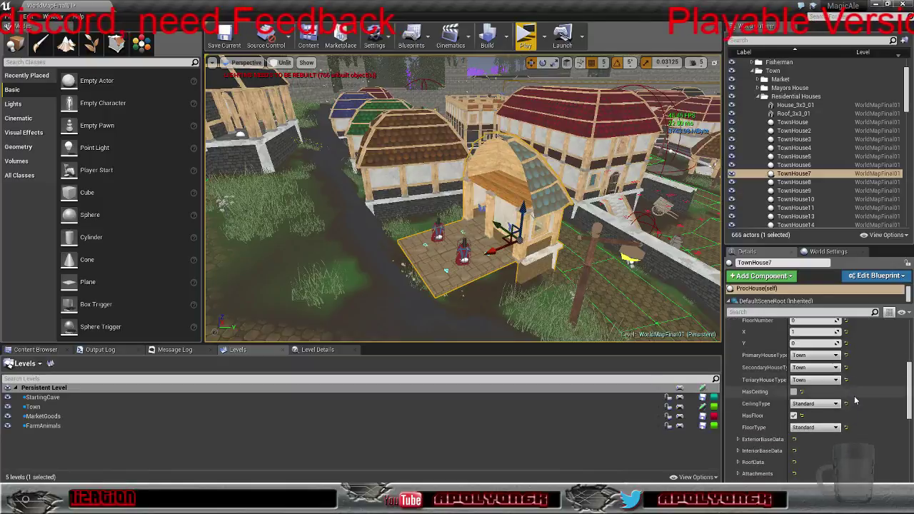
pyautogui.click(794, 391)
# Set the exterior base data corner type of entry 2 to OneWall, keeping the orientation North
pyautogui.scroll(-1, 769, 417)
pyautogui.scroll(-1, 769, 417)
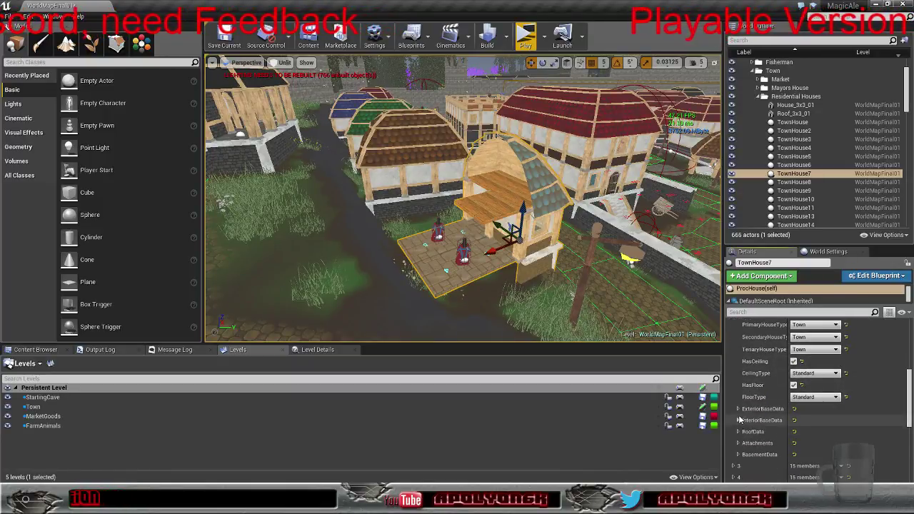
pyautogui.click(765, 410)
pyautogui.click(810, 424)
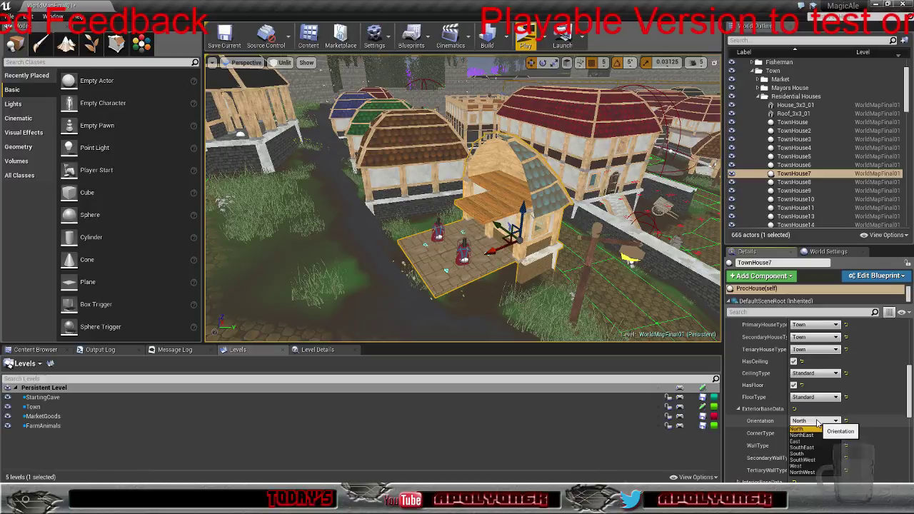
pyautogui.click(818, 422)
pyautogui.click(808, 433)
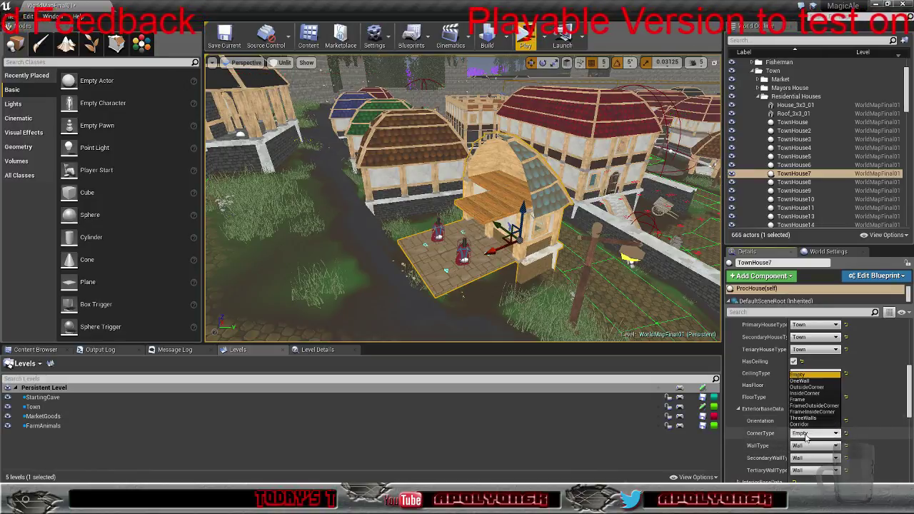
pyautogui.click(803, 384)
pyautogui.moveTo(464, 207); pyautogui.dragTo(618, 223, button='right')
pyautogui.moveTo(500, 236); pyautogui.dragTo(543, 239, button='right')
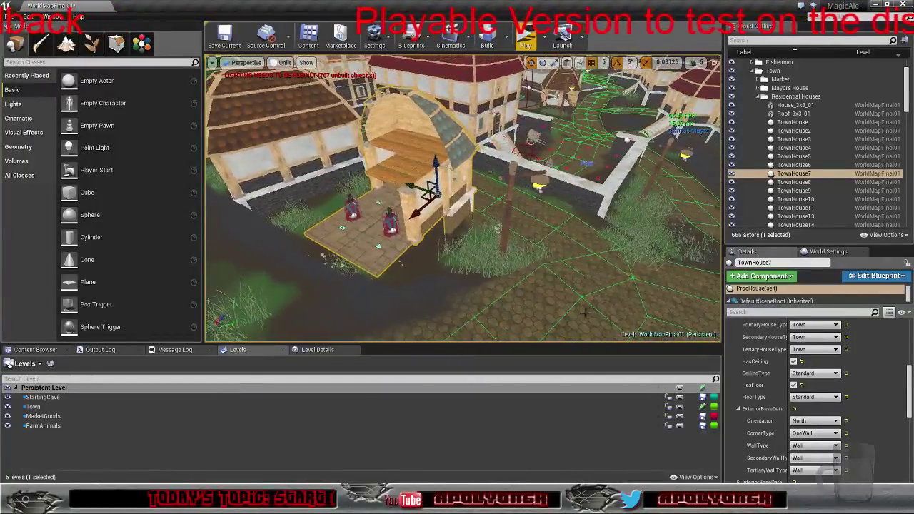
# Set the exterior wall type of entry 2 to Window
pyautogui.click(808, 446)
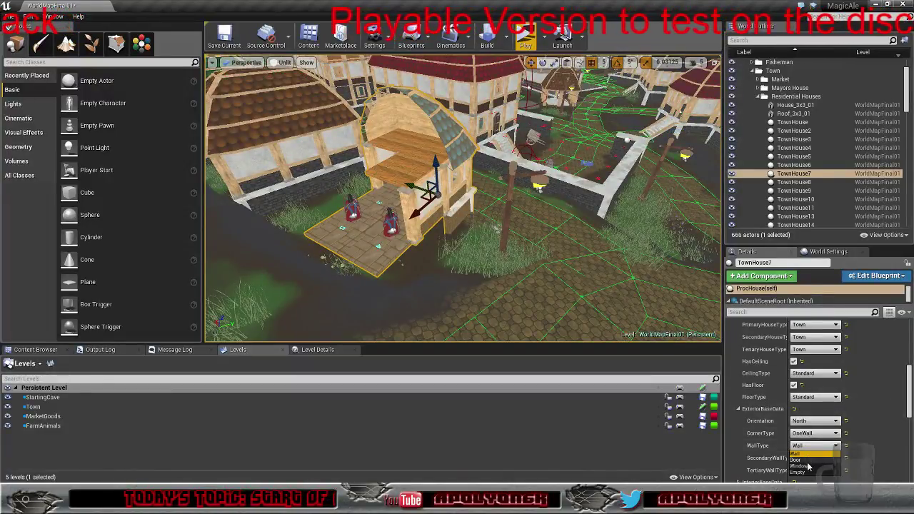
pyautogui.click(810, 468)
pyautogui.moveTo(500, 236); pyautogui.dragTo(357, 228, button='right')
pyautogui.moveTo(457, 214); pyautogui.dragTo(529, 211, button='right')
pyautogui.moveTo(350, 229); pyautogui.dragTo(375, 225, button='right')
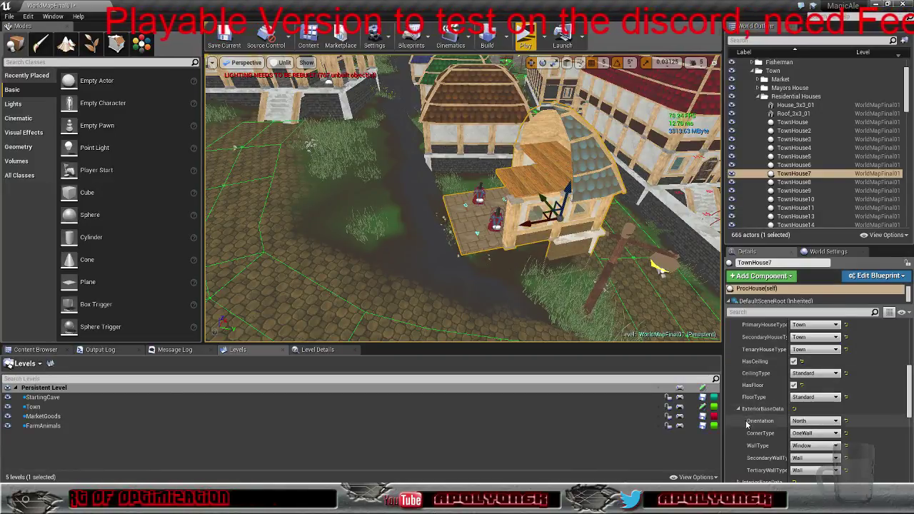
# Expand entry 2's interior base data and set its corner type to OneWall
pyautogui.scroll(-3, 741, 416)
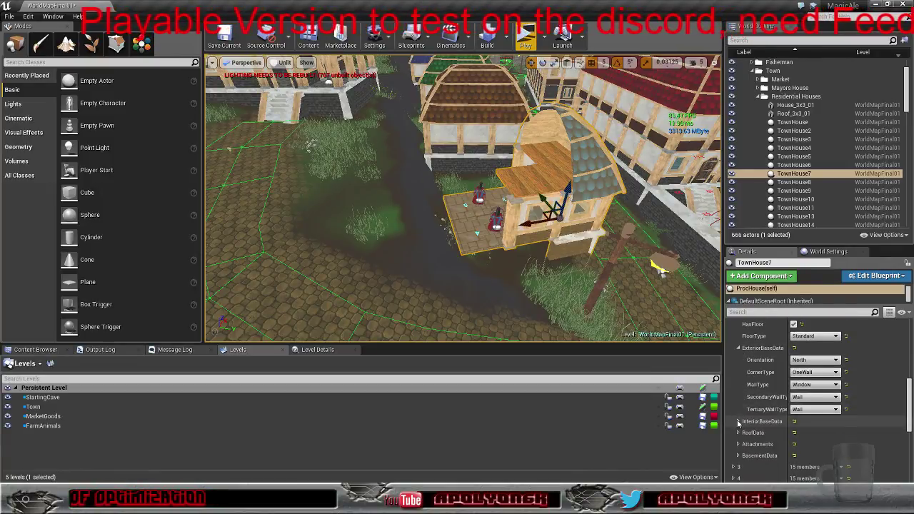
pyautogui.click(739, 422)
pyautogui.click(814, 446)
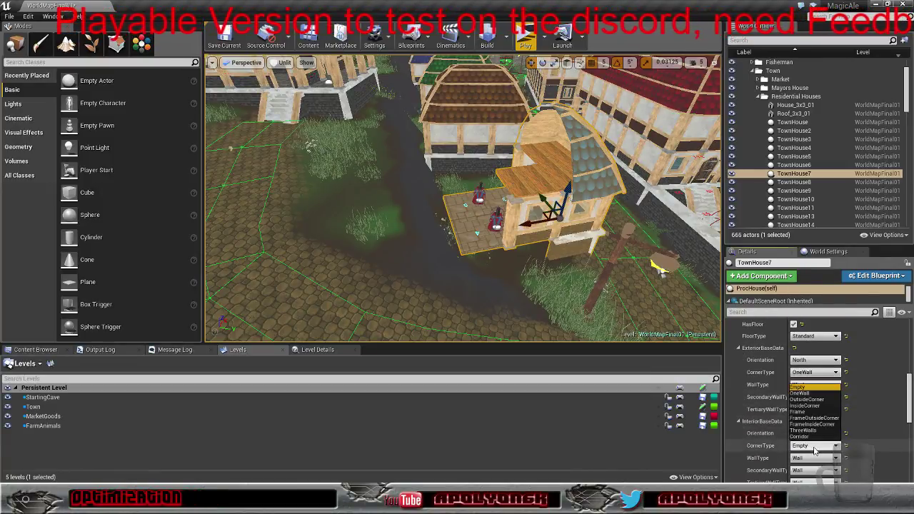
pyautogui.click(809, 397)
pyautogui.press('a')
pyautogui.moveTo(505, 306); pyautogui.dragTo(586, 300, button='right')
pyautogui.press('w')
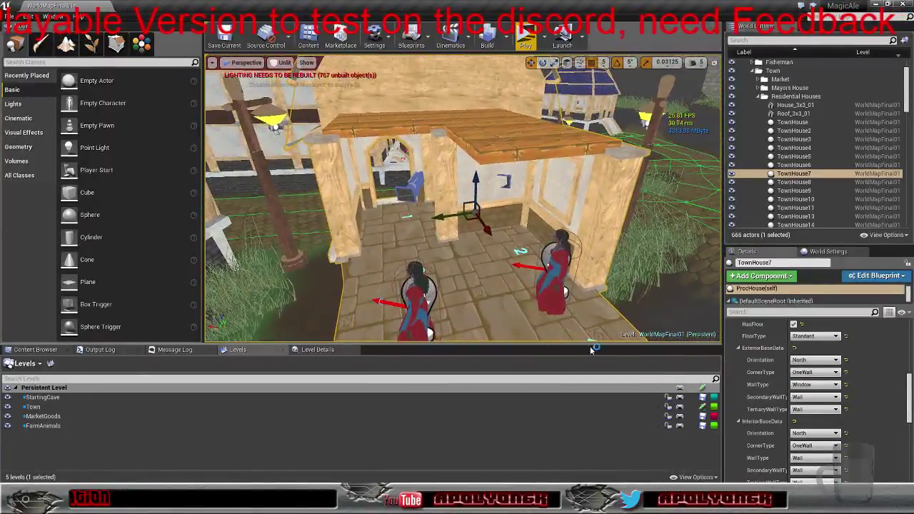
# Try East for entry 2's interior wall orientation, and set it to West instead
pyautogui.click(812, 434)
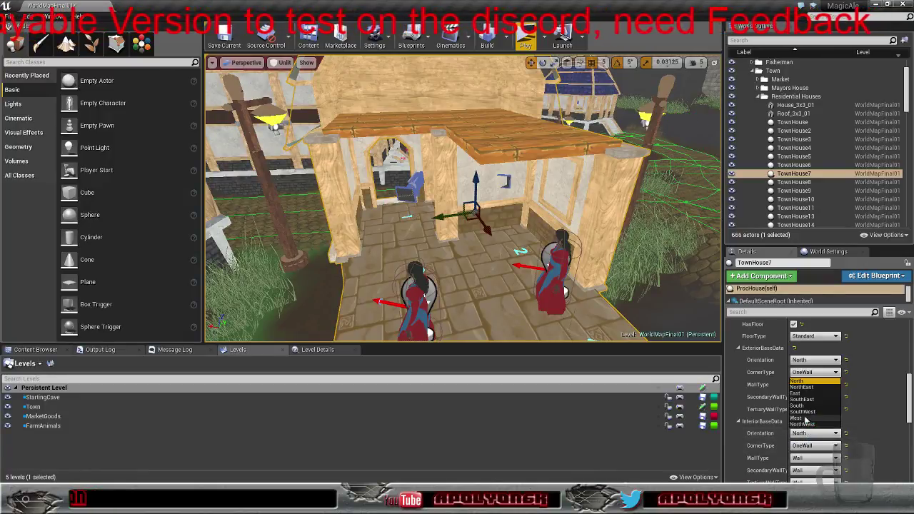
pyautogui.click(804, 393)
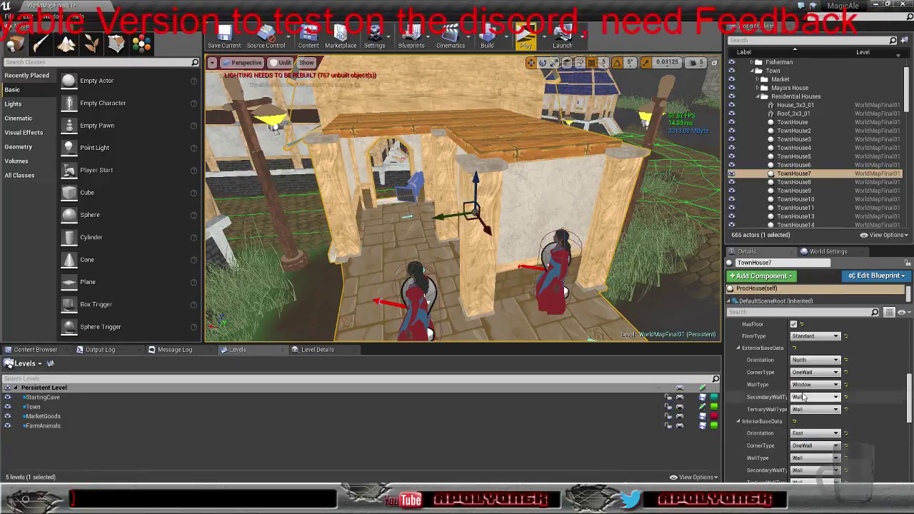
pyautogui.click(812, 434)
pyautogui.click(801, 419)
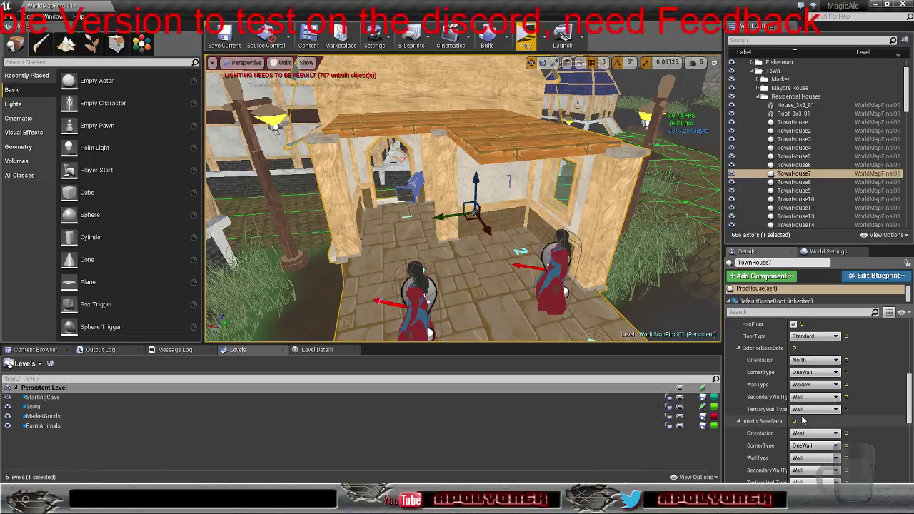
pyautogui.moveTo(467, 259)
pyautogui.mouseDown(button='right')
pyautogui.moveTo(479, 252)
pyautogui.moveTo(472, 249)
pyautogui.mouseUp(button='right')
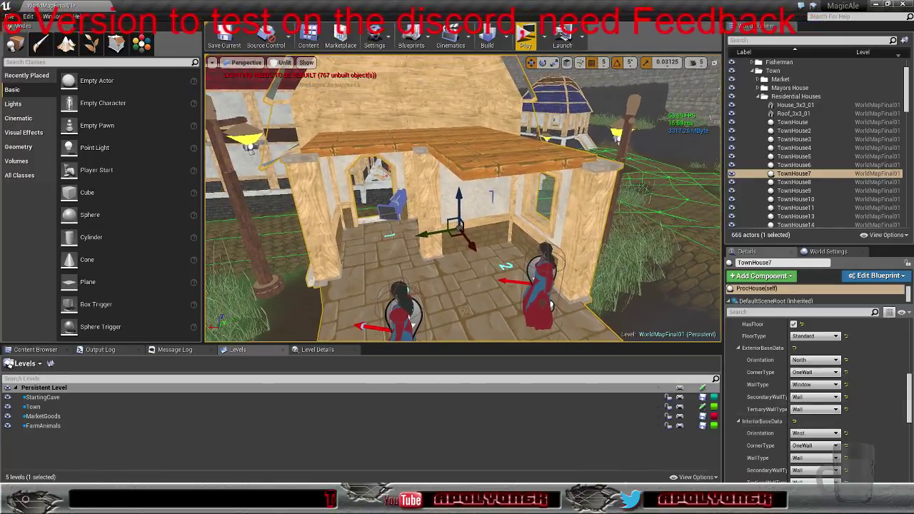
pyautogui.press('s')
pyautogui.moveTo(494, 210)
pyautogui.mouseDown(button='right')
pyautogui.moveTo(475, 216)
pyautogui.moveTo(493, 210)
pyautogui.mouseUp(button='right')
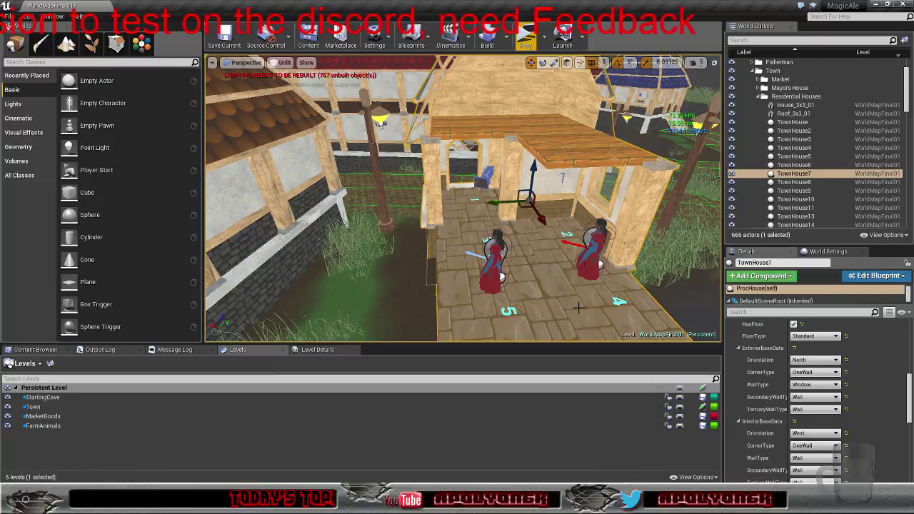
# Expand entry 2's roof data and set the corner type to Side with the orientation left at North
pyautogui.scroll(3, 743, 371)
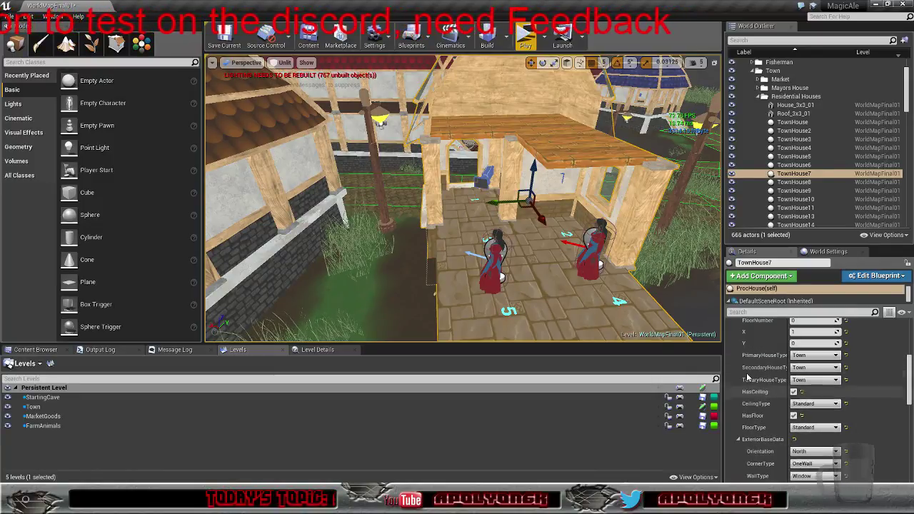
pyautogui.scroll(-5, 747, 376)
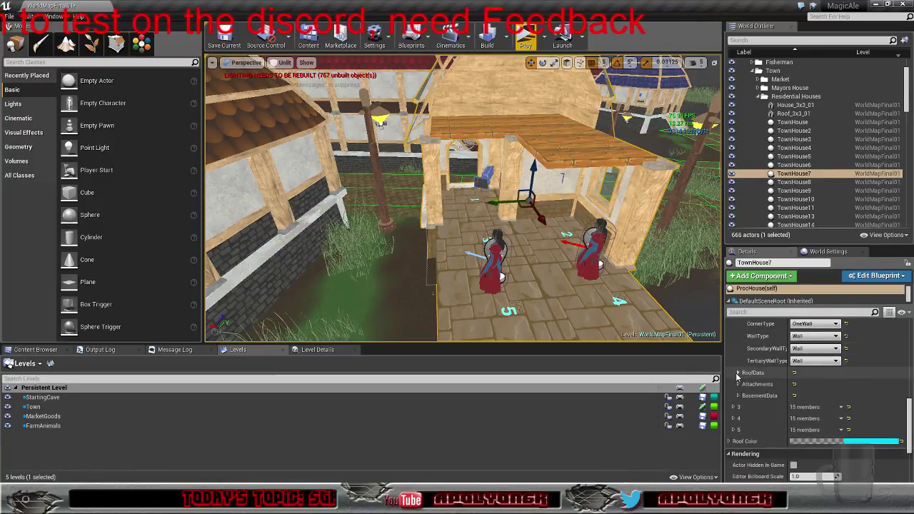
pyautogui.click(738, 374)
pyautogui.click(816, 385)
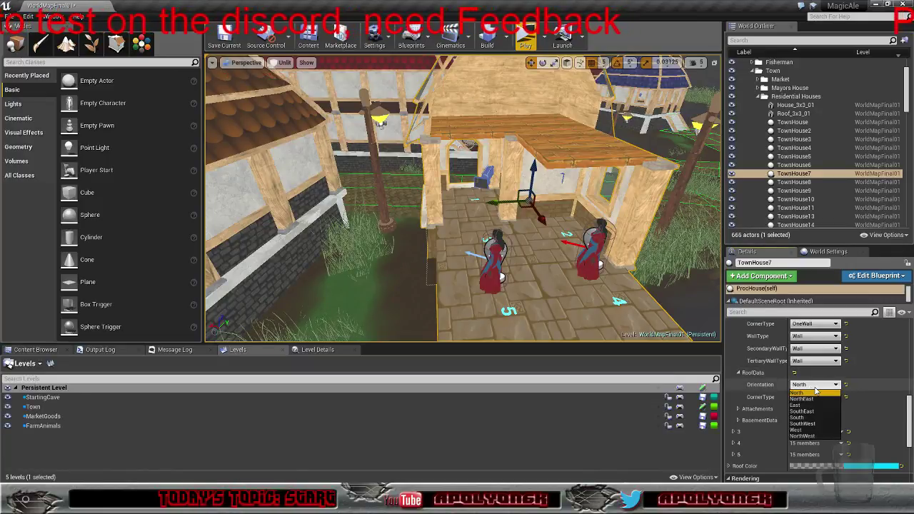
pyautogui.click(813, 397)
pyautogui.click(814, 397)
pyautogui.click(811, 424)
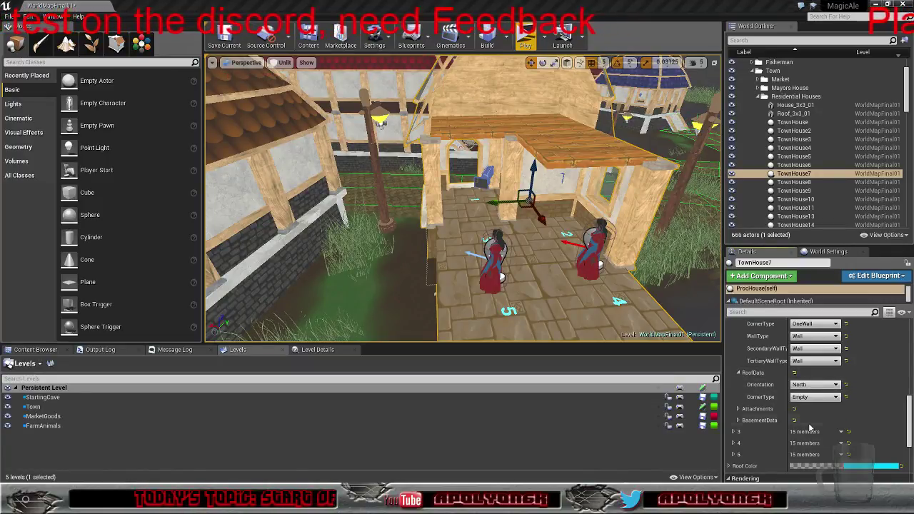
pyautogui.moveTo(463, 199); pyautogui.dragTo(533, 236, button='right')
# Expand entry 2's basement data and set its corner type to Side
pyautogui.click(739, 420)
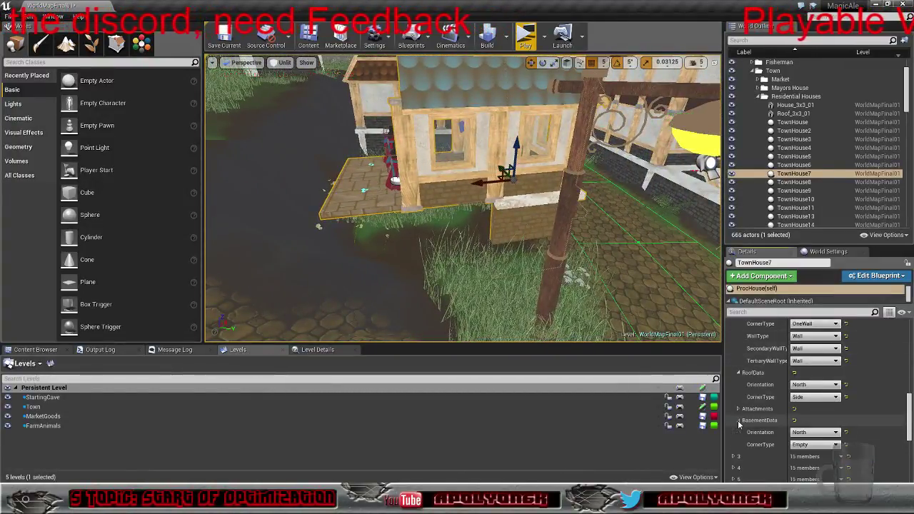
pyautogui.scroll(-2, 772, 414)
pyautogui.click(814, 399)
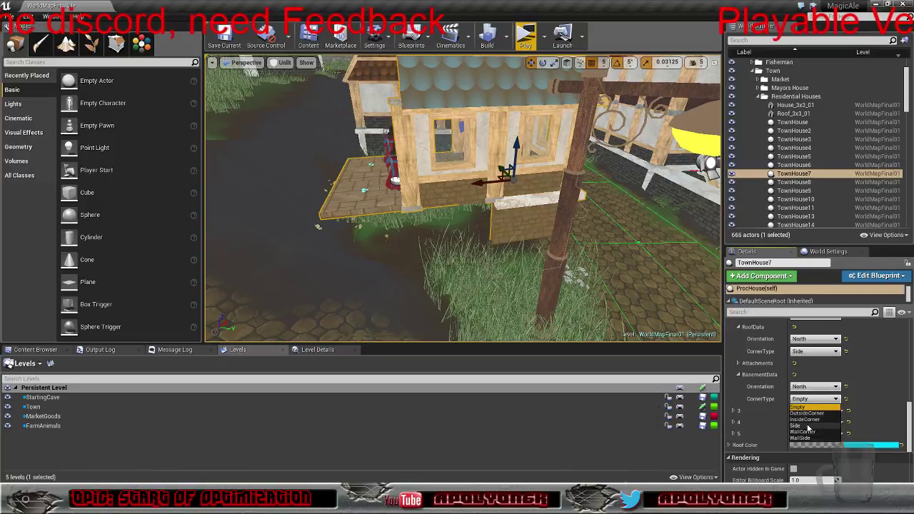
pyautogui.click(808, 426)
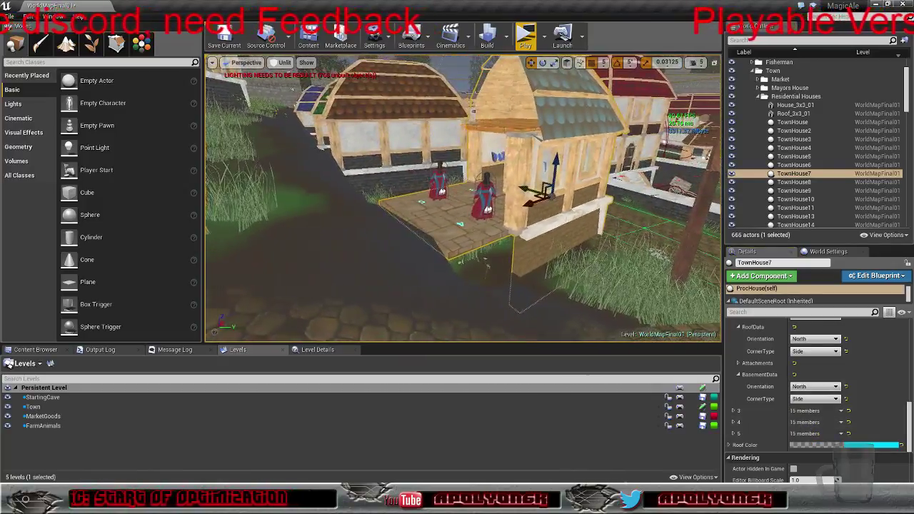
pyautogui.moveTo(471, 214); pyautogui.dragTo(600, 222, button='right')
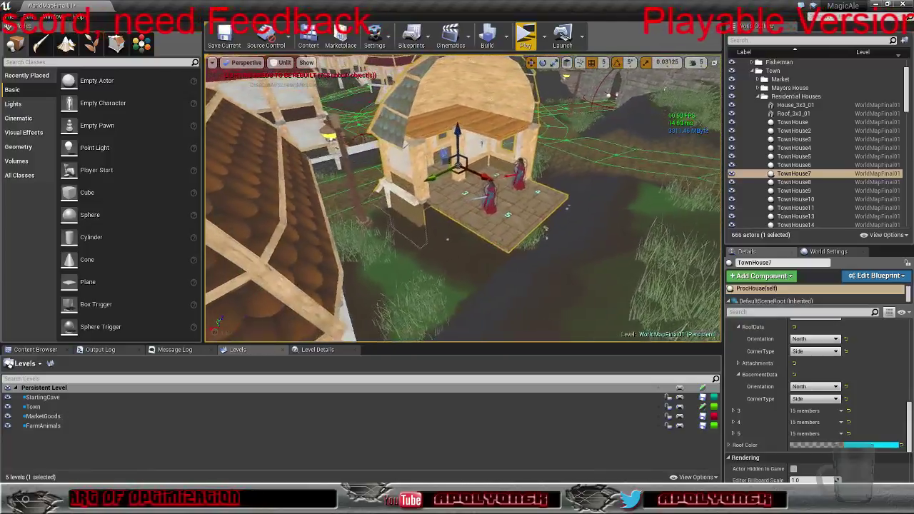
# Collapse entry 2, expand entry 3 and enable its ceiling
pyautogui.scroll(3, 738, 382)
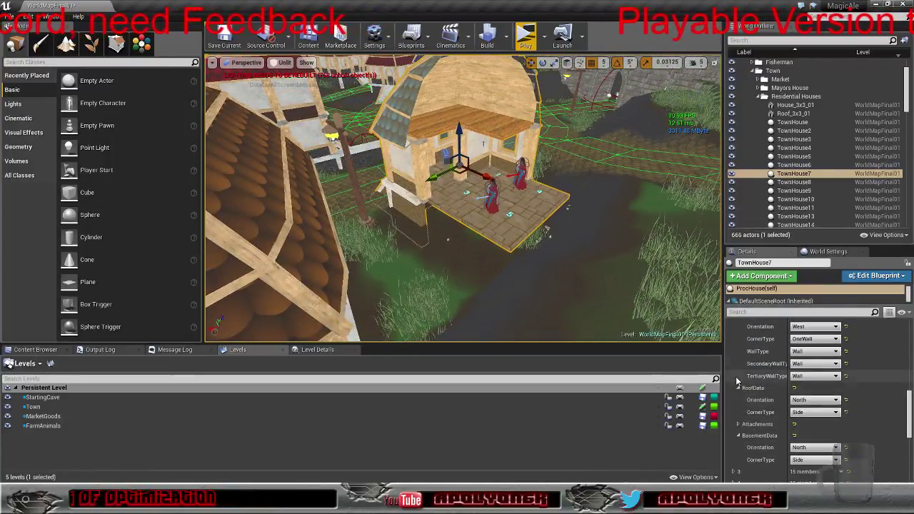
pyautogui.scroll(5, 738, 382)
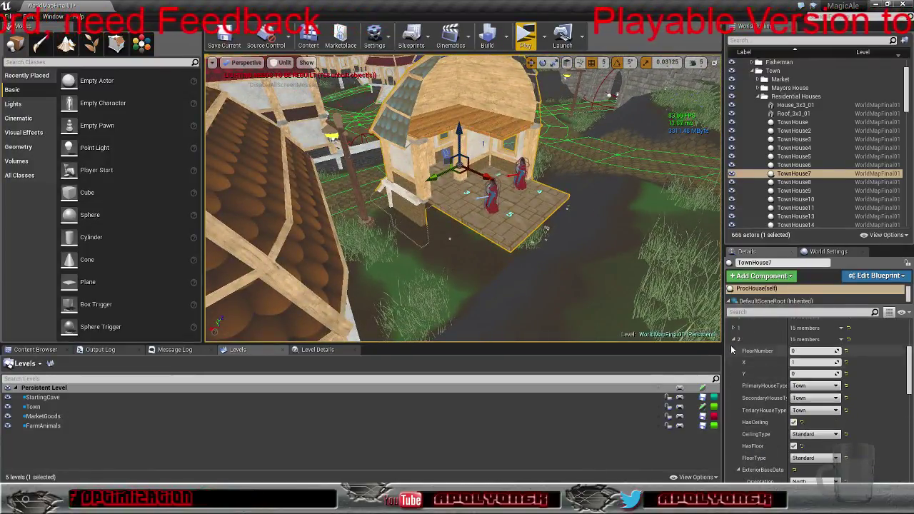
pyautogui.click(733, 339)
pyautogui.click(735, 351)
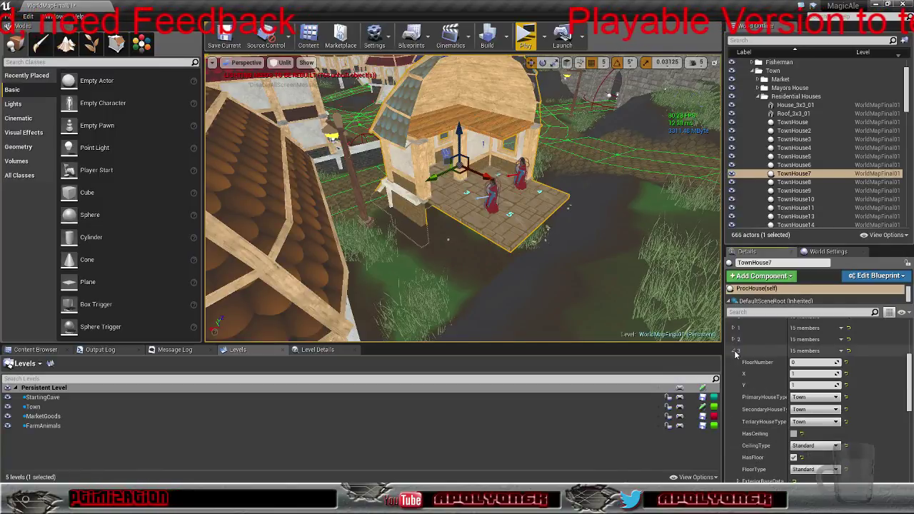
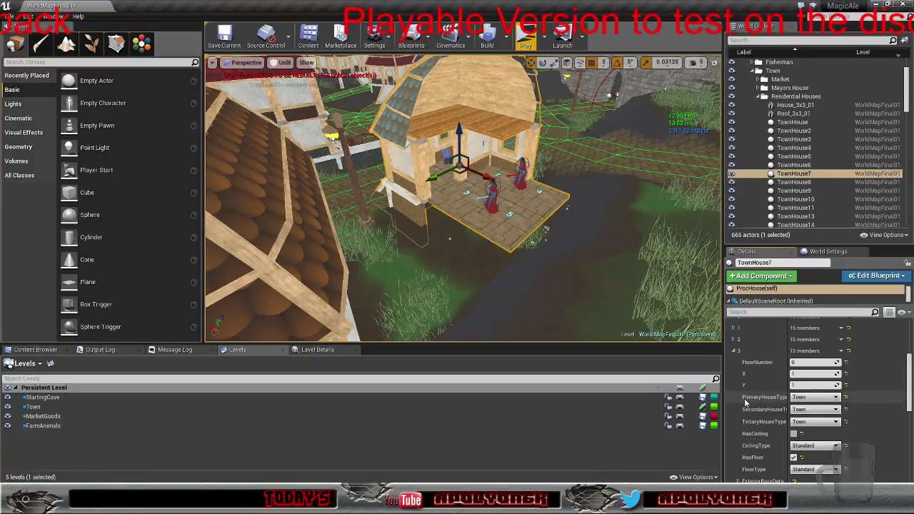
pyautogui.click(795, 434)
# Expand entry 3's exterior base data and set the orientation to South and the corner type to OneWall
pyautogui.scroll(-2, 786, 425)
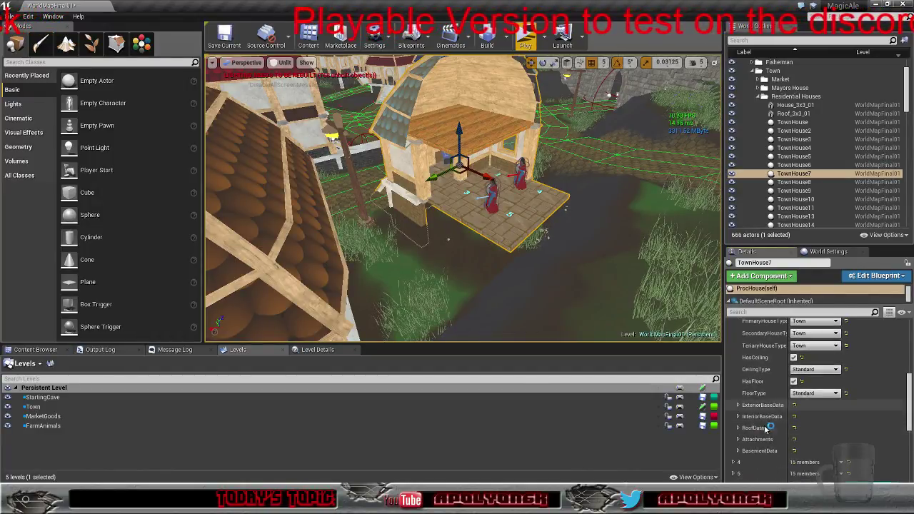
pyautogui.click(739, 405)
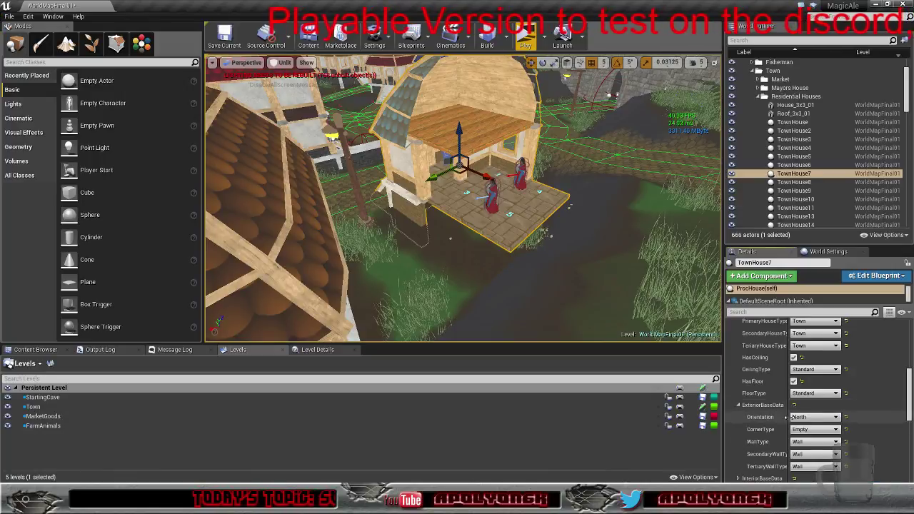
pyautogui.click(814, 417)
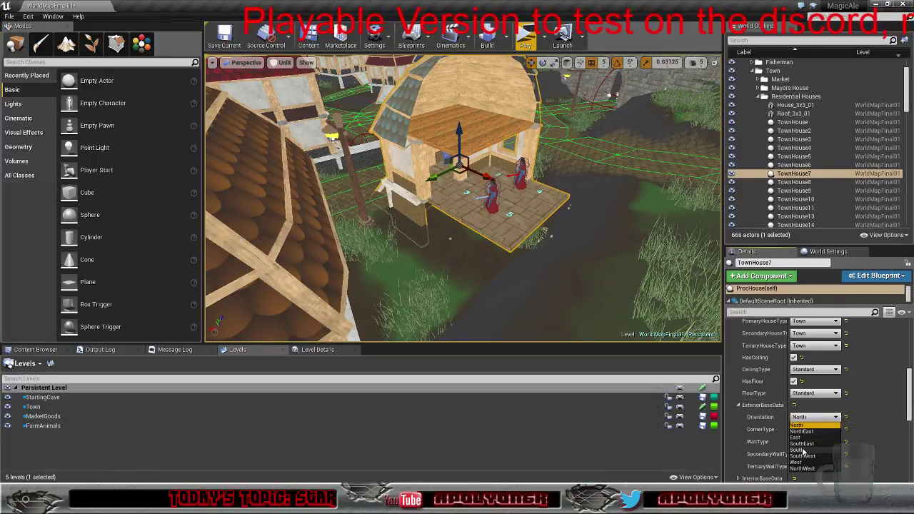
pyautogui.click(797, 451)
pyautogui.click(810, 430)
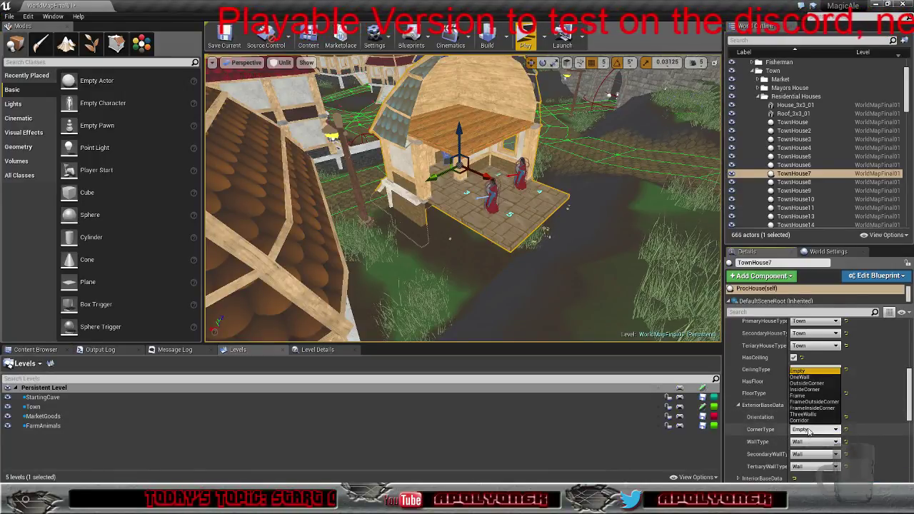
pyautogui.click(805, 382)
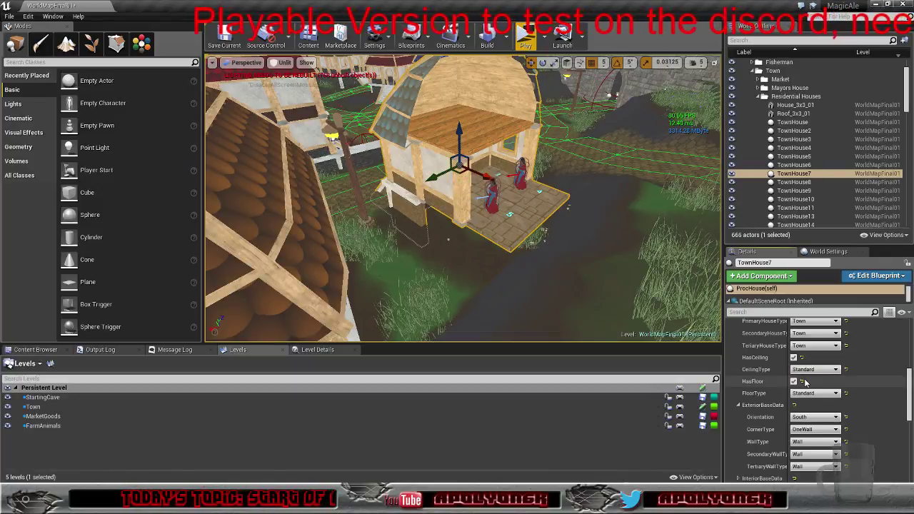
# Set the InteriorBaseData of TownHouse7's house data element 3 to Orientation West, CornerType OneWall and WallType Door
pyautogui.moveTo(540, 307)
pyautogui.mouseDown(button='right')
pyautogui.moveTo(473, 301)
pyautogui.moveTo(542, 308)
pyautogui.mouseUp(button='right')
pyautogui.moveTo(473, 281); pyautogui.dragTo(474, 281, button='right')
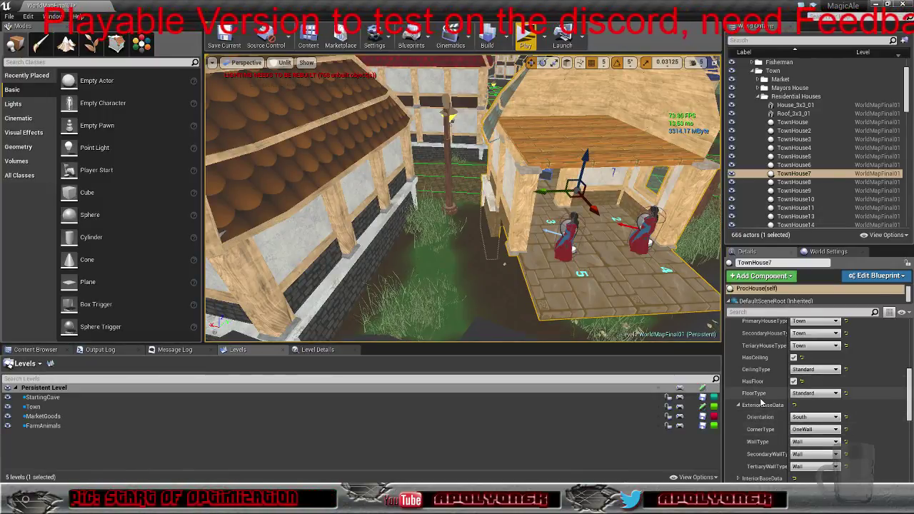
pyautogui.scroll(-3, 750, 429)
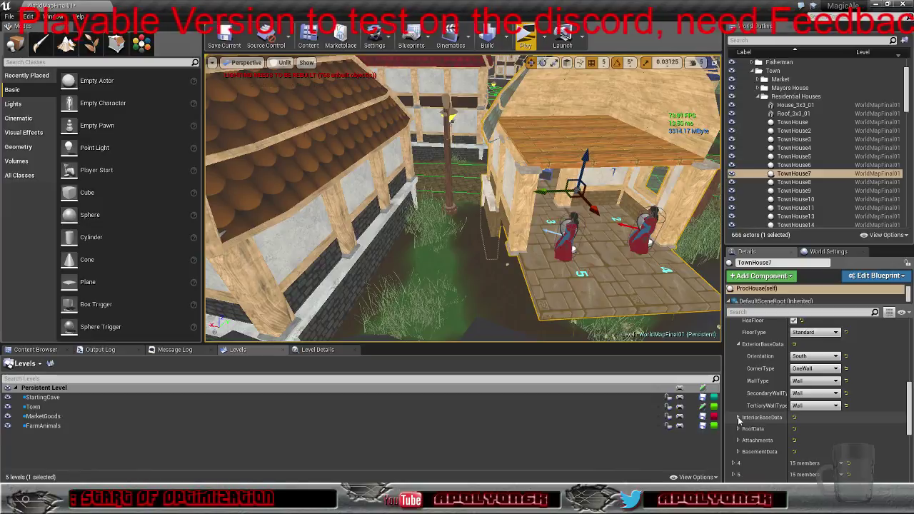
pyautogui.click(740, 419)
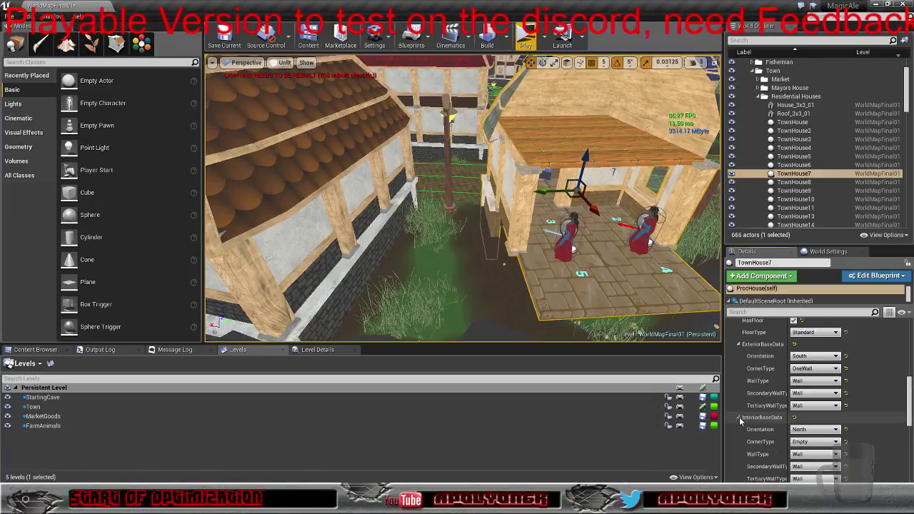
pyautogui.click(813, 430)
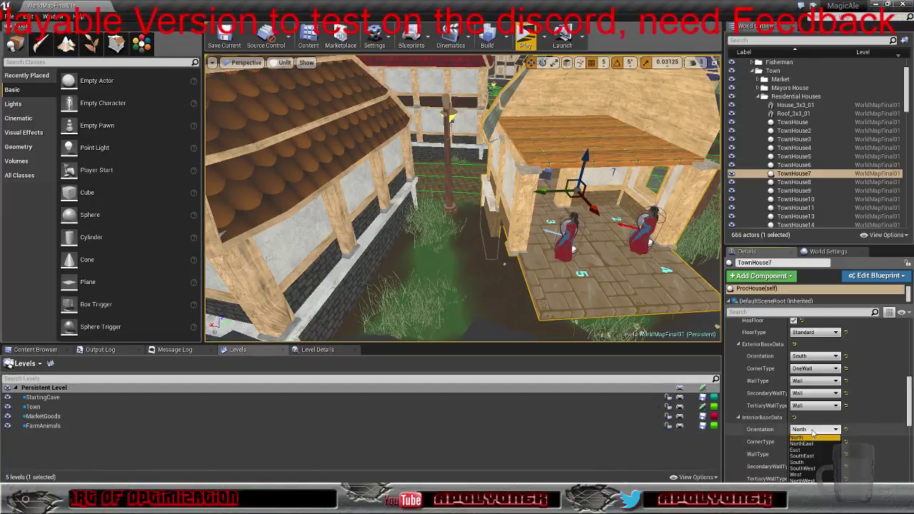
pyautogui.click(806, 475)
pyautogui.click(809, 443)
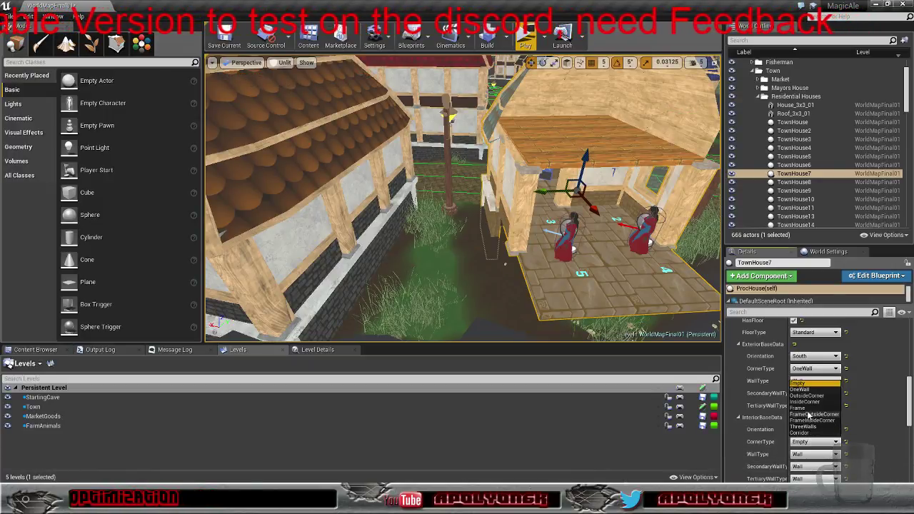
pyautogui.click(807, 391)
pyautogui.press('d')
pyautogui.moveTo(633, 276); pyautogui.dragTo(569, 278, button='right')
pyautogui.click(813, 454)
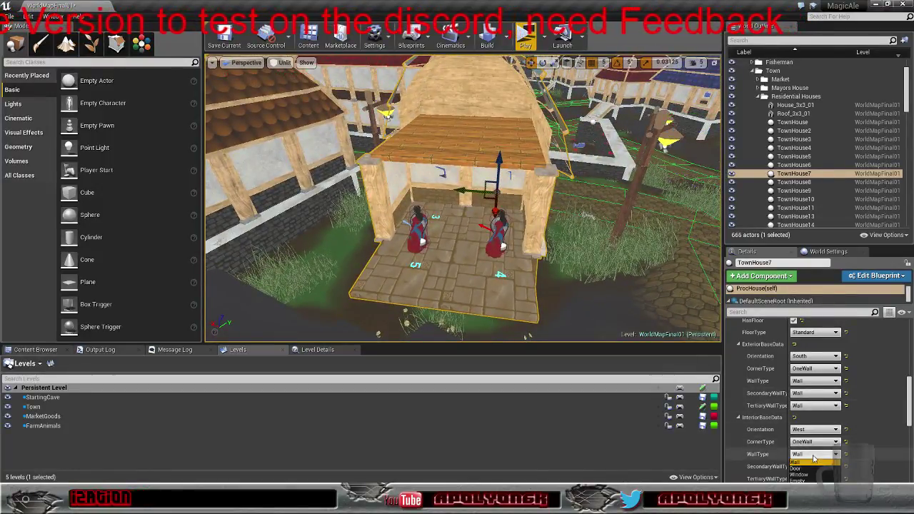
pyautogui.click(810, 469)
# Set the InteriorBaseData of house data element 1 to Orientation East, CornerType OneWall and WallType Door
pyautogui.press('w')
pyautogui.moveTo(636, 278); pyautogui.dragTo(675, 293, button='right')
pyautogui.press('s')
pyautogui.press('w')
pyautogui.press('s')
pyautogui.moveTo(496, 268); pyautogui.dragTo(486, 261, button='right')
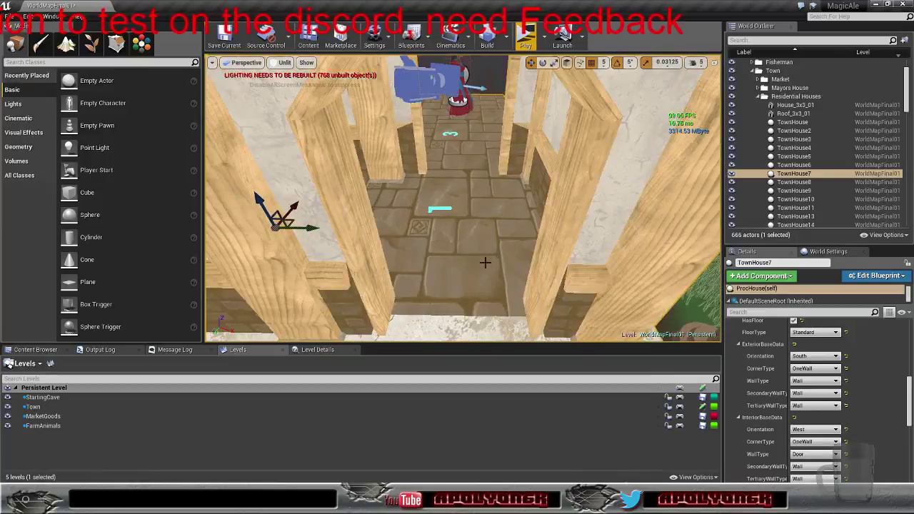
pyautogui.scroll(5, 766, 380)
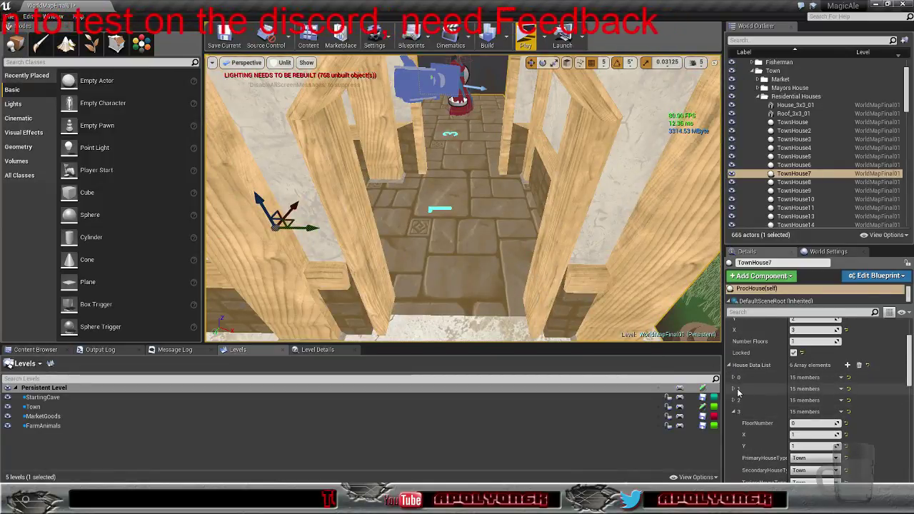
pyautogui.scroll(-4, 752, 385)
pyautogui.scroll(-5, 750, 388)
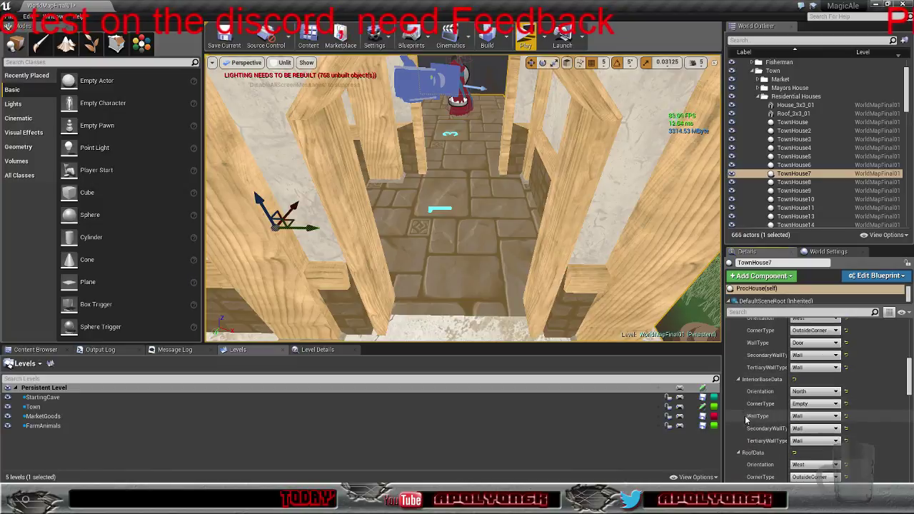
pyautogui.click(818, 393)
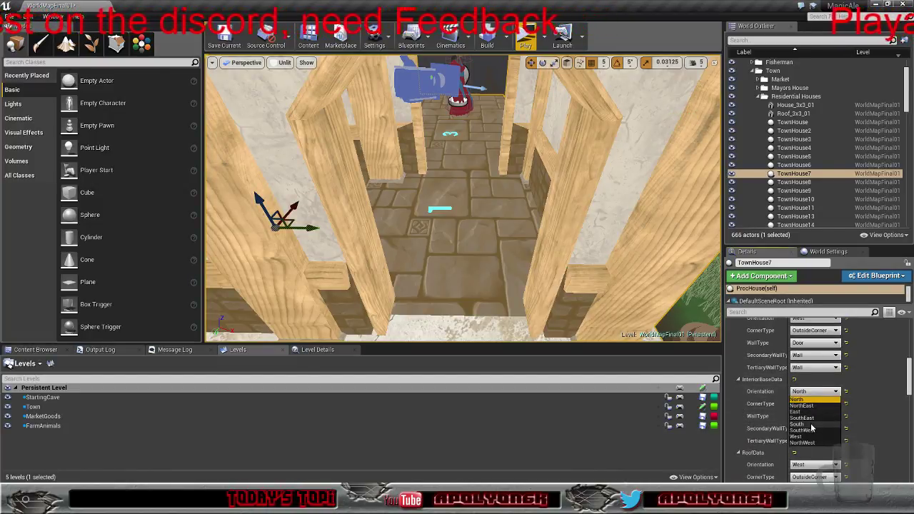
pyautogui.click(811, 412)
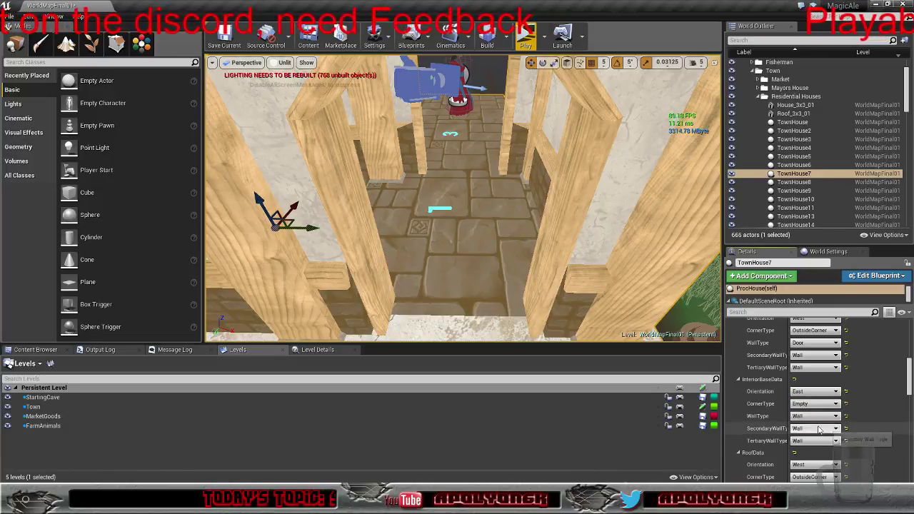
pyautogui.click(815, 404)
pyautogui.click(813, 425)
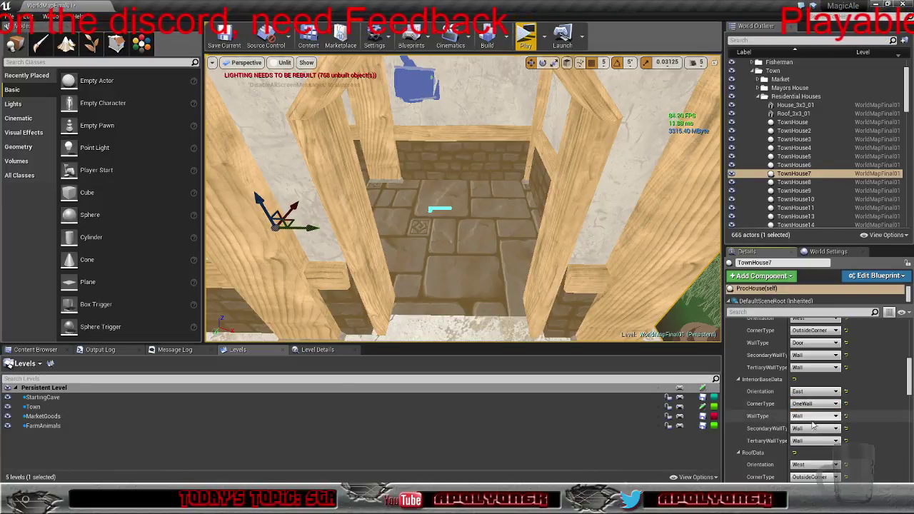
pyautogui.click(814, 416)
pyautogui.click(812, 433)
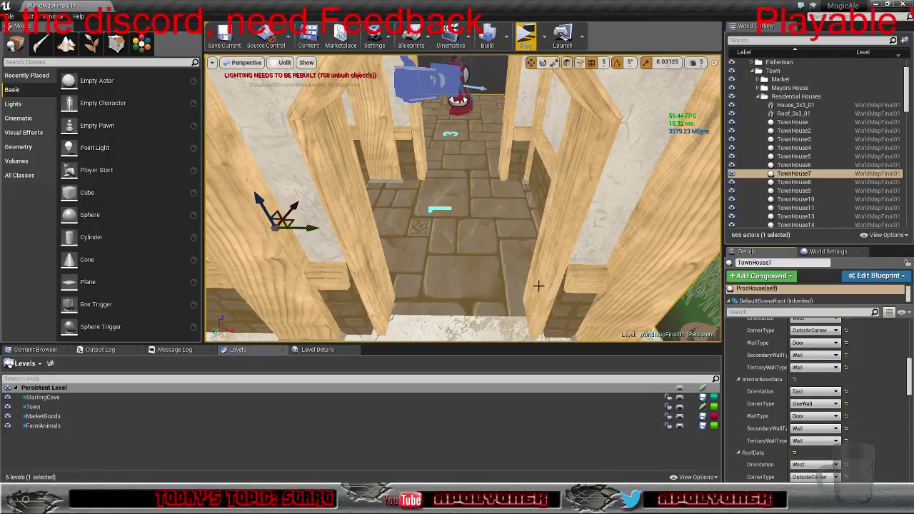
# Examine the house from outside and review the roof, attachment and basement settings of house data element 1
pyautogui.moveTo(455, 245); pyautogui.dragTo(550, 211, button='right')
pyautogui.press('w')
pyautogui.press('a')
pyautogui.press('a')
pyautogui.press('d')
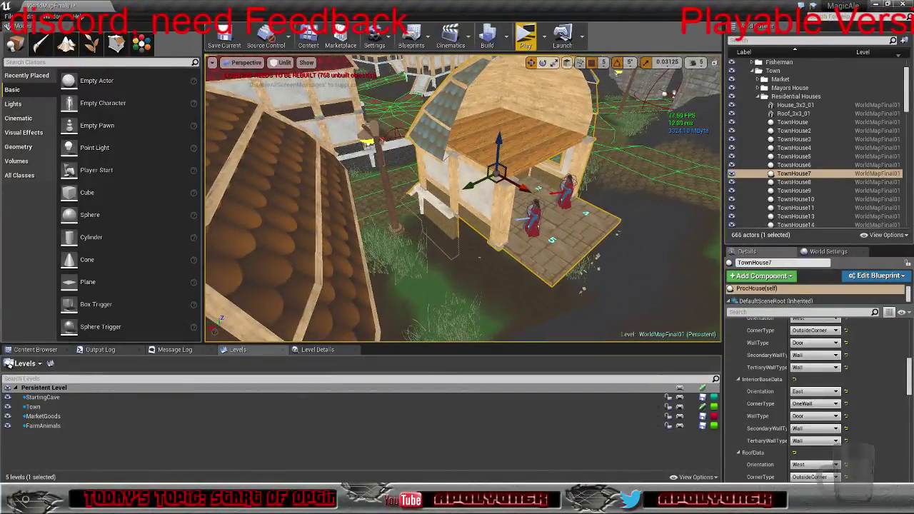
pyautogui.scroll(-3, 745, 380)
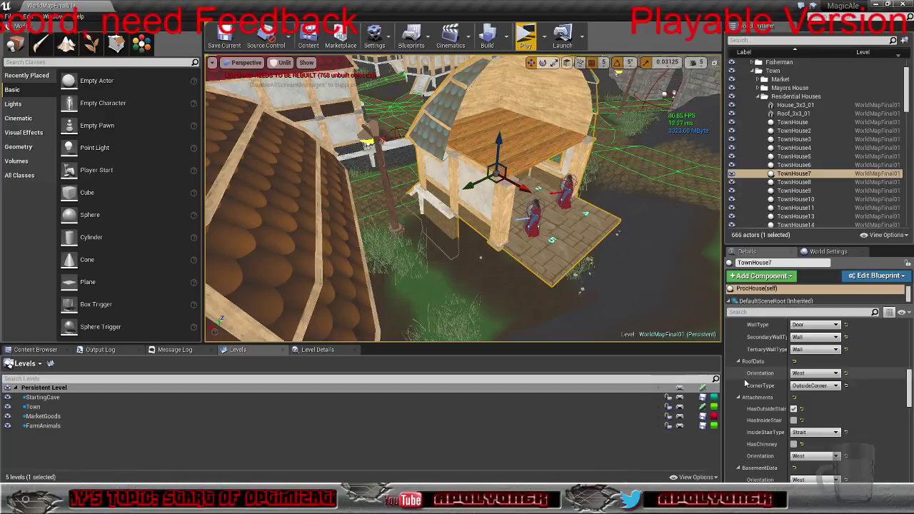
pyautogui.scroll(-2, 745, 384)
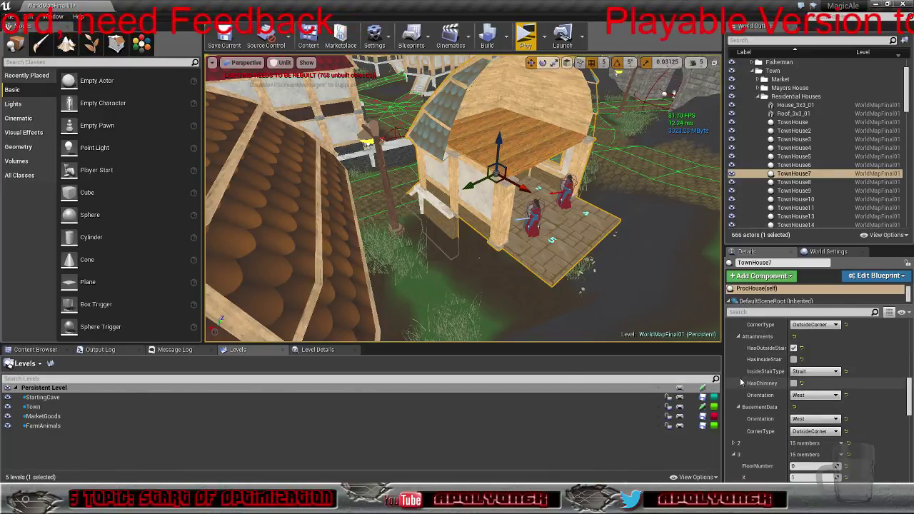
pyautogui.scroll(-1, 742, 383)
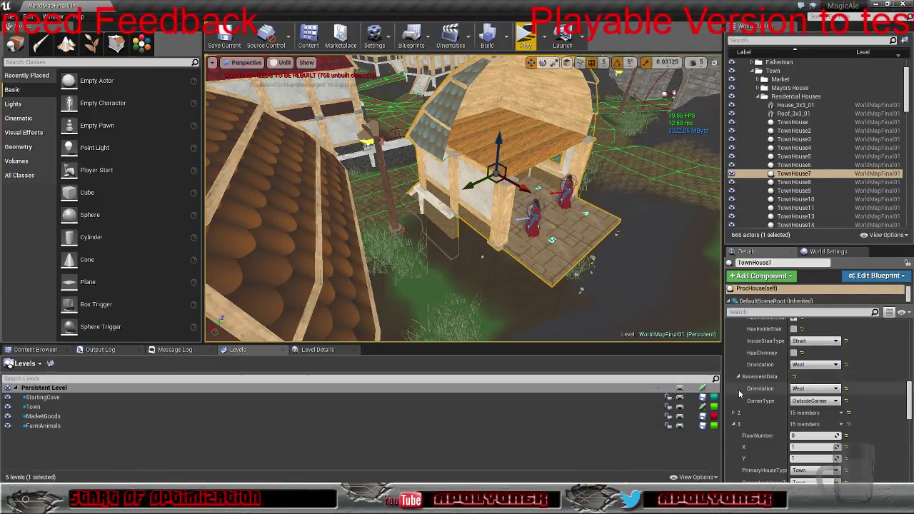
pyautogui.scroll(5, 741, 392)
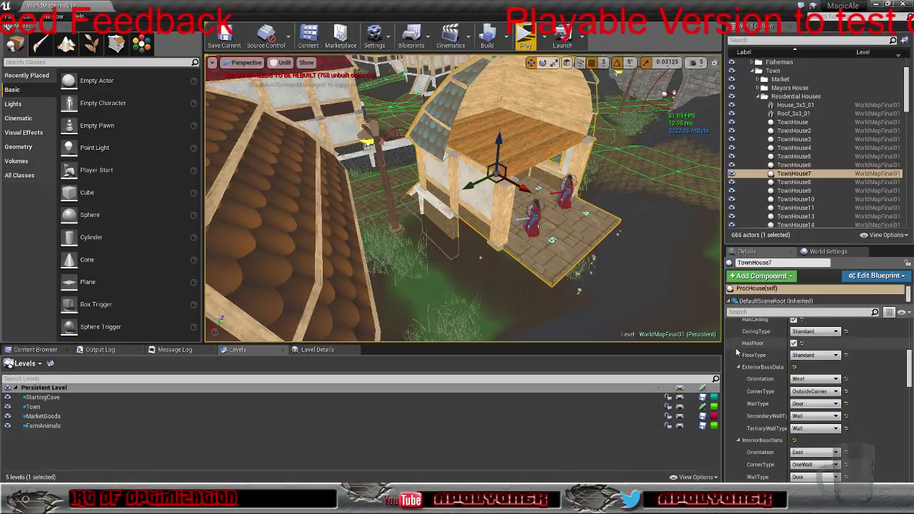
pyautogui.scroll(5, 738, 355)
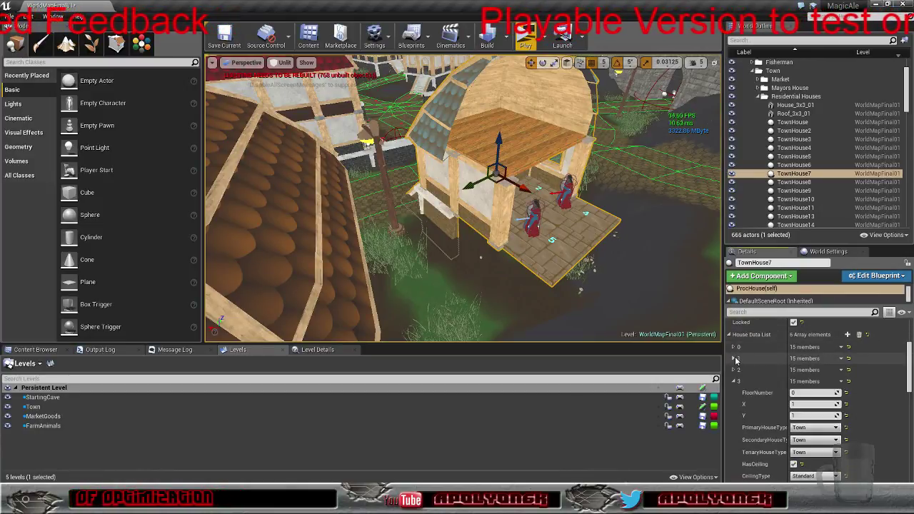
# Set the RoofData of house data element 3 to Orientation South and CornerType Side
pyautogui.scroll(-10, 736, 361)
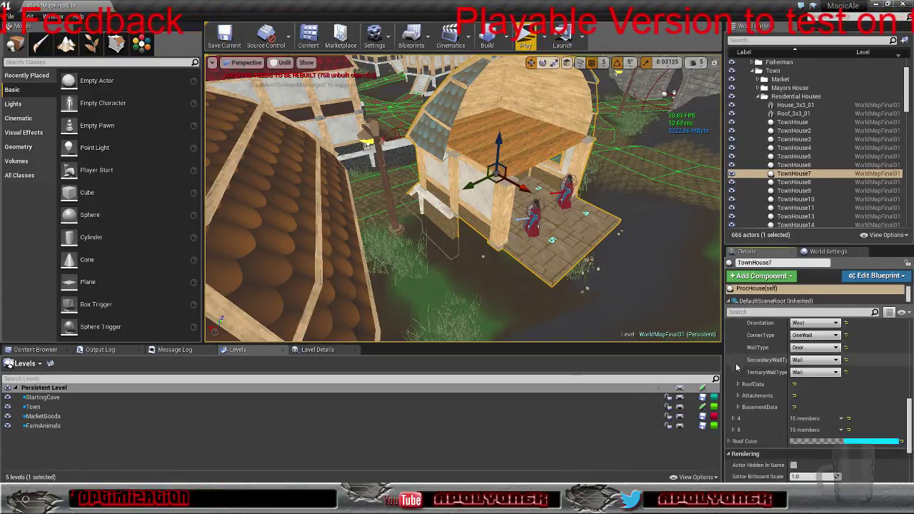
pyautogui.click(738, 384)
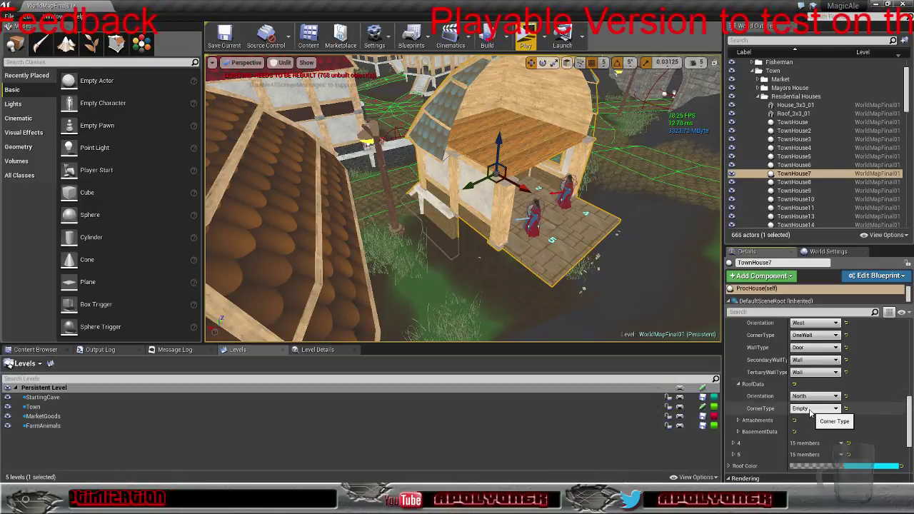
pyautogui.click(814, 396)
pyautogui.click(801, 429)
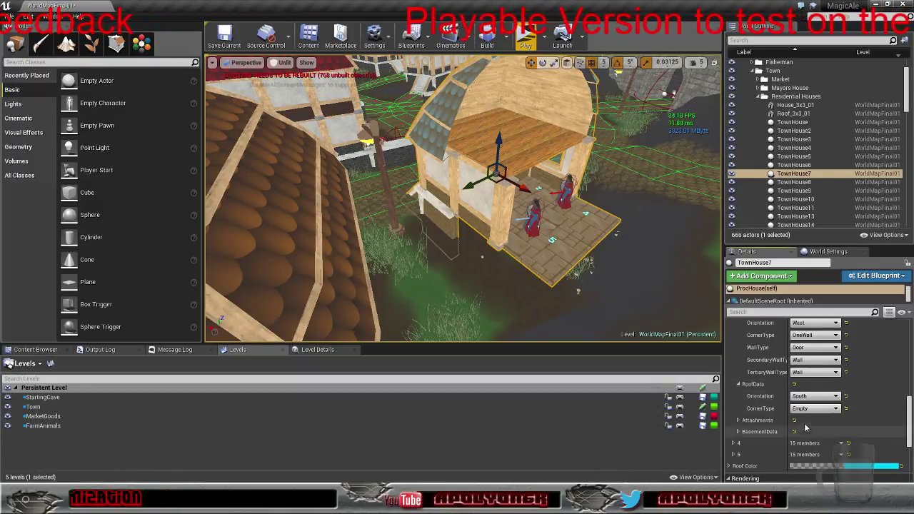
pyautogui.click(815, 408)
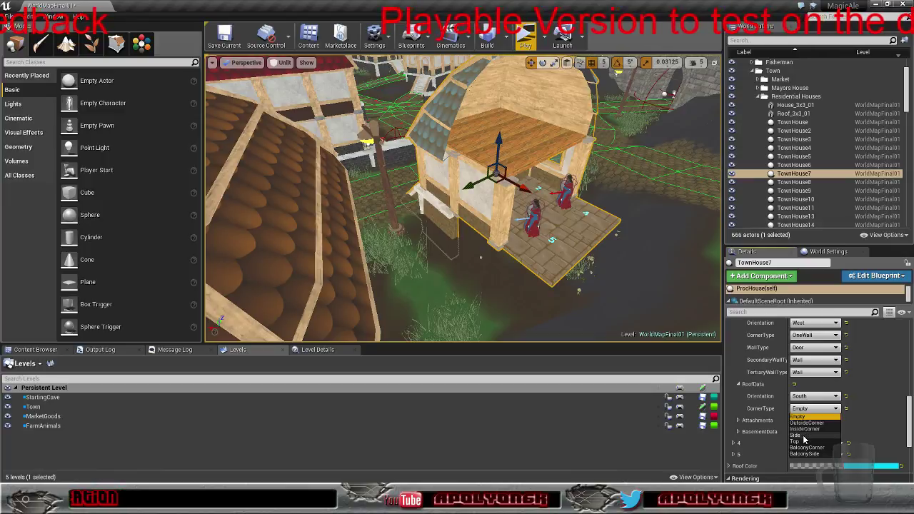
pyautogui.click(806, 436)
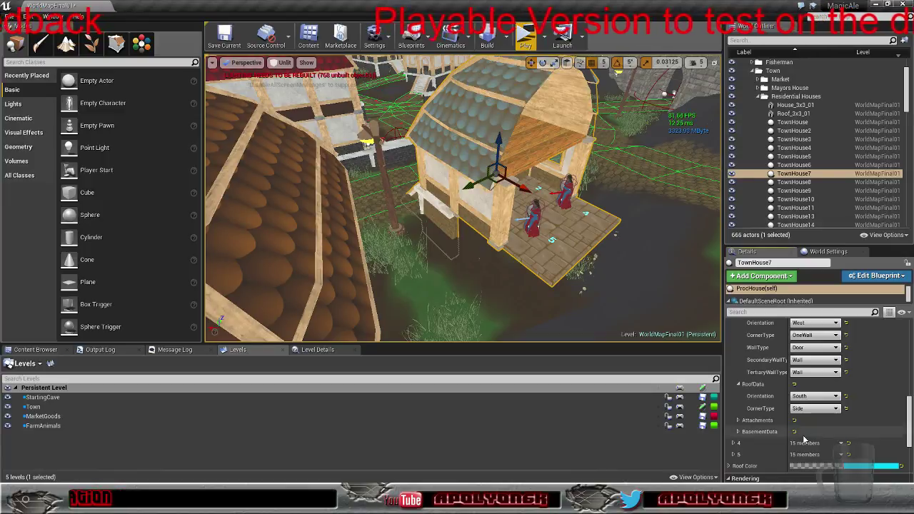
# Set the BasementData of house data element 3 to Orientation South and CornerType Side
pyautogui.click(739, 431)
pyautogui.scroll(-3, 764, 409)
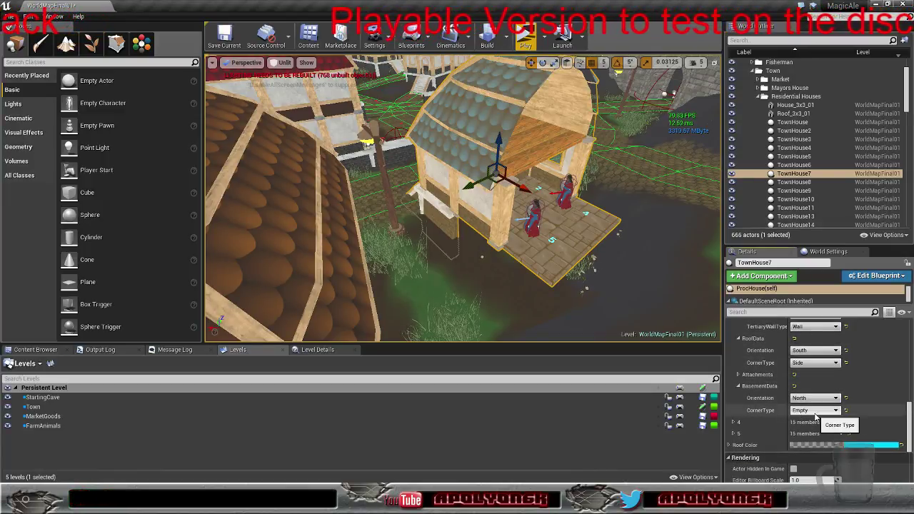
pyautogui.click(815, 398)
pyautogui.click(804, 433)
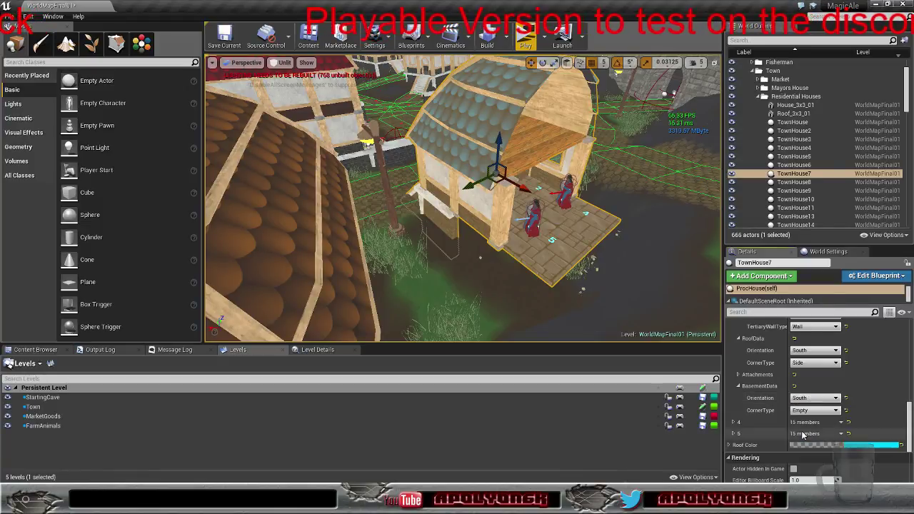
pyautogui.click(814, 410)
pyautogui.click(800, 439)
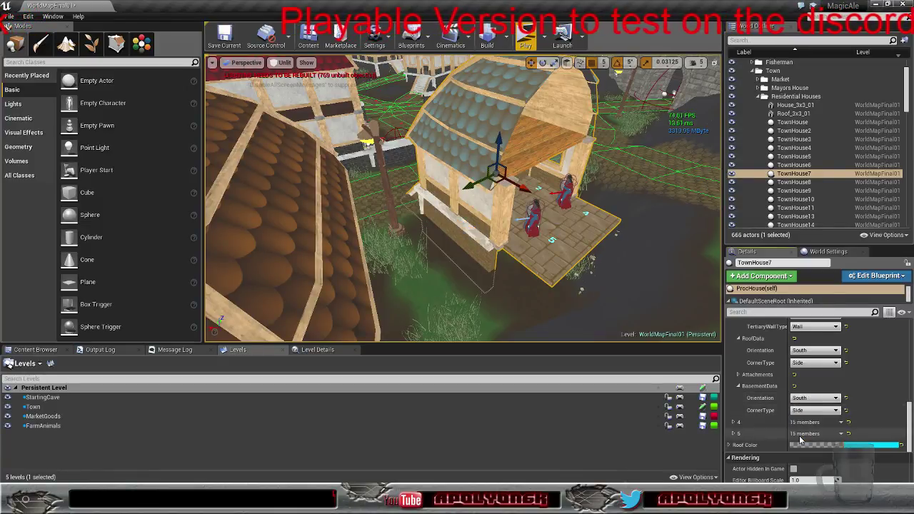
pyautogui.moveTo(571, 235); pyautogui.dragTo(617, 216, button='right')
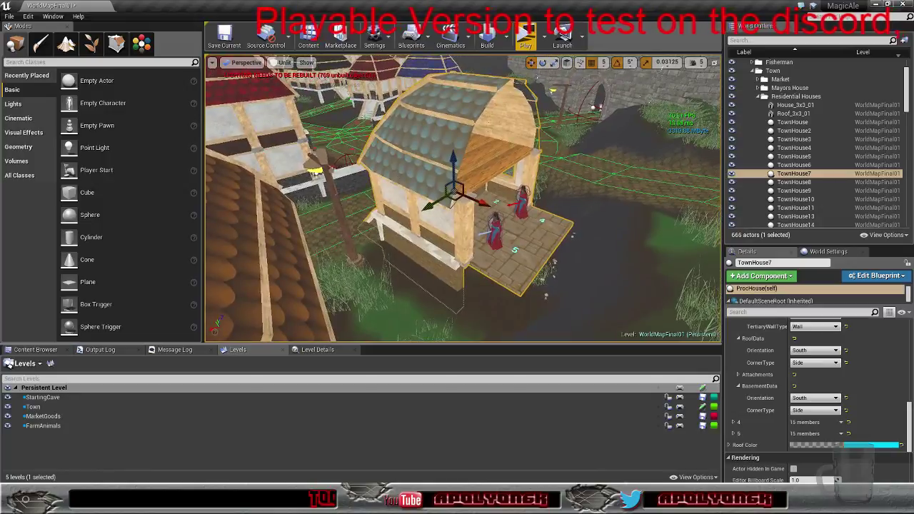
# Collapse house data element 3 and enable HasCeiling for element 4
pyautogui.scroll(5, 747, 382)
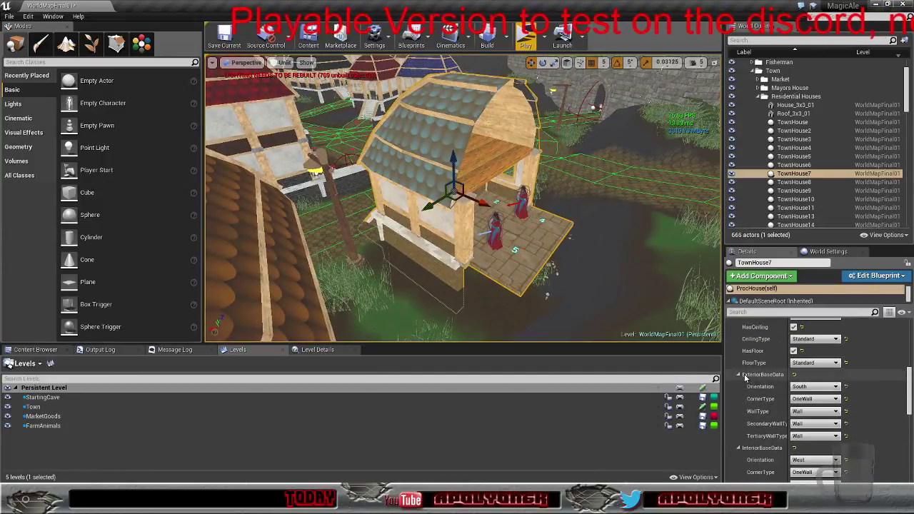
pyautogui.click(734, 413)
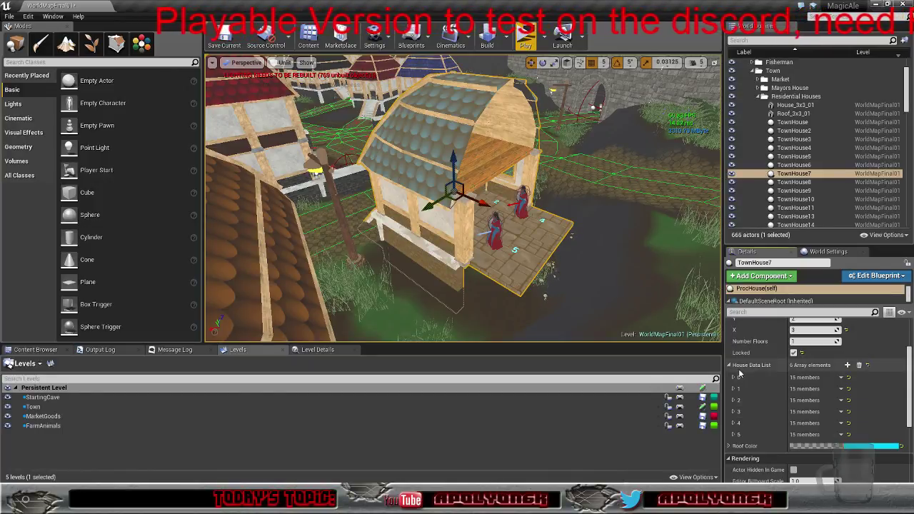
pyautogui.click(734, 423)
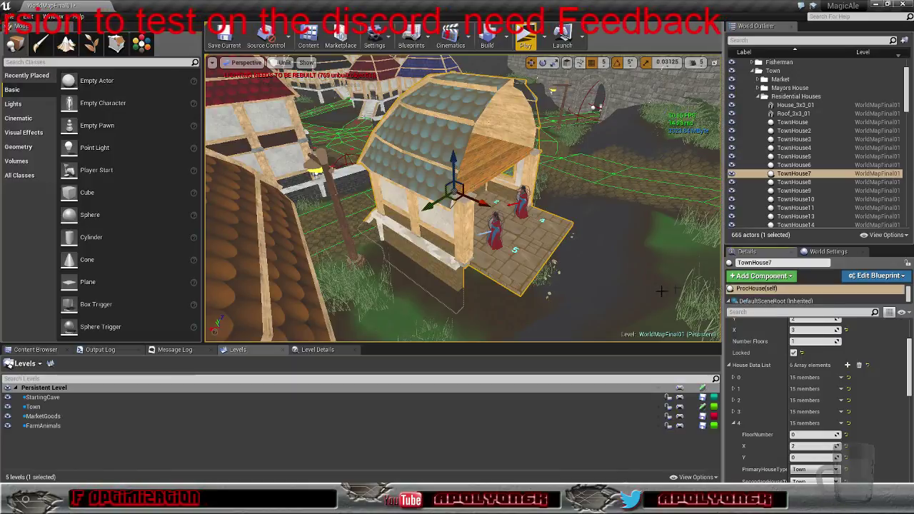
pyautogui.scroll(-3, 756, 392)
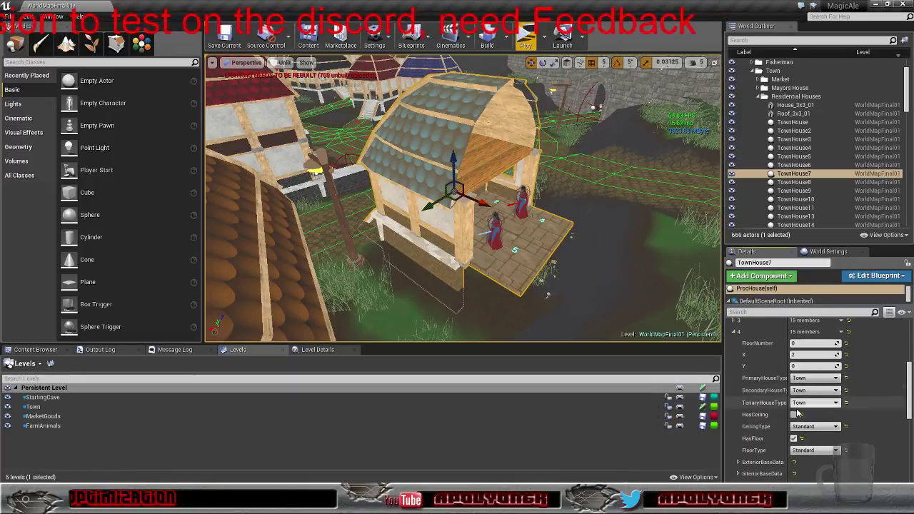
pyautogui.click(794, 415)
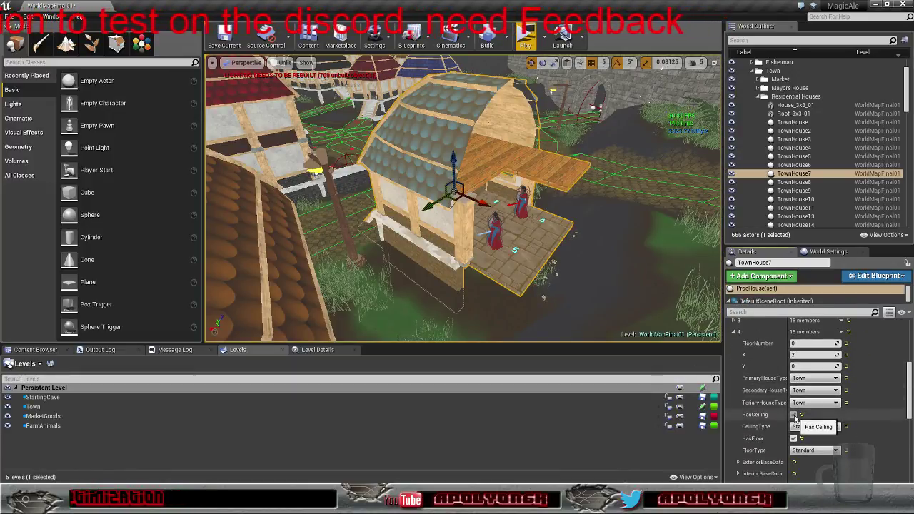
# Set the ExteriorBaseData of house data element 4 to Orientation East and CornerType OutsideCorner
pyautogui.scroll(-2, 748, 407)
pyautogui.click(738, 402)
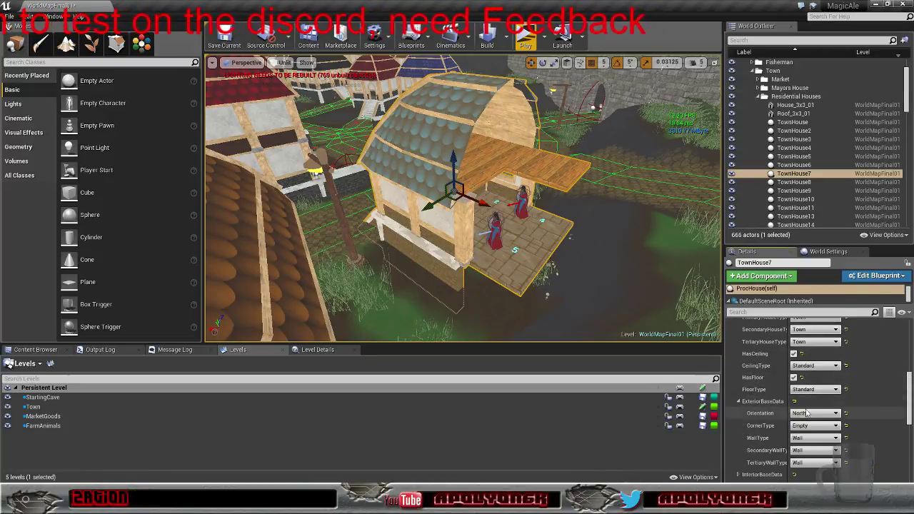
pyautogui.click(820, 415)
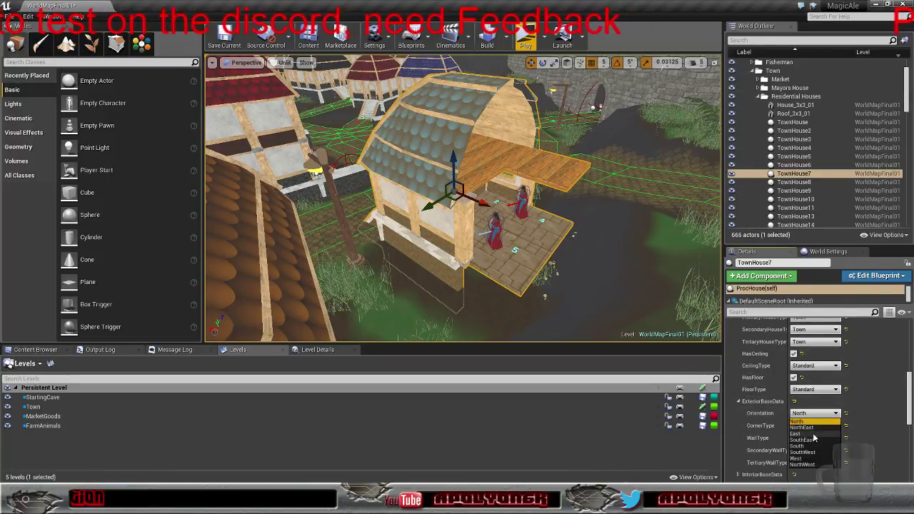
pyautogui.click(820, 421)
pyautogui.click(822, 427)
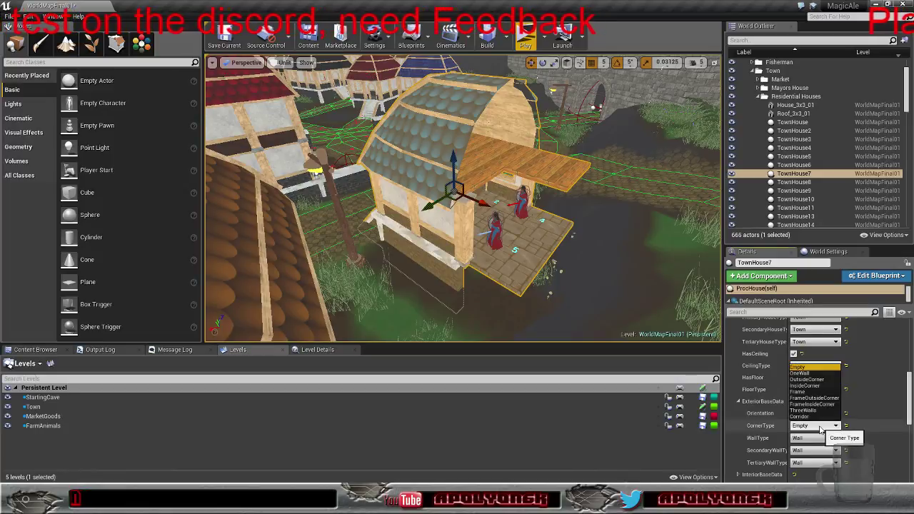
pyautogui.click(815, 380)
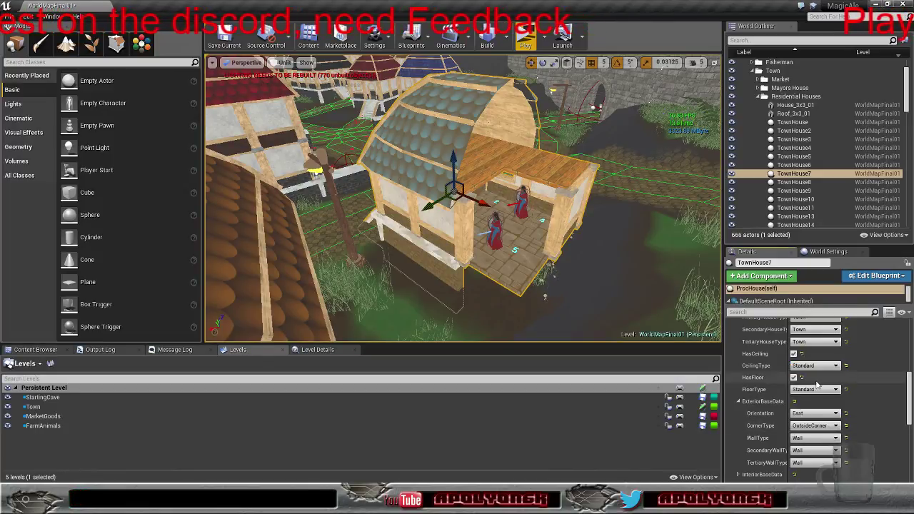
# Set the RoofData of house data element 4 to Orientation East and CornerType OutsideCorner
pyautogui.scroll(-3, 751, 415)
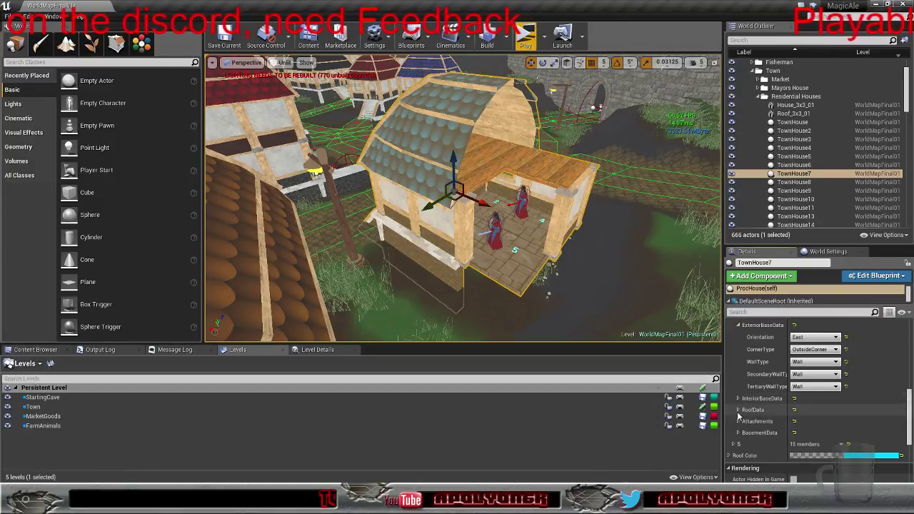
pyautogui.click(738, 410)
pyautogui.click(815, 421)
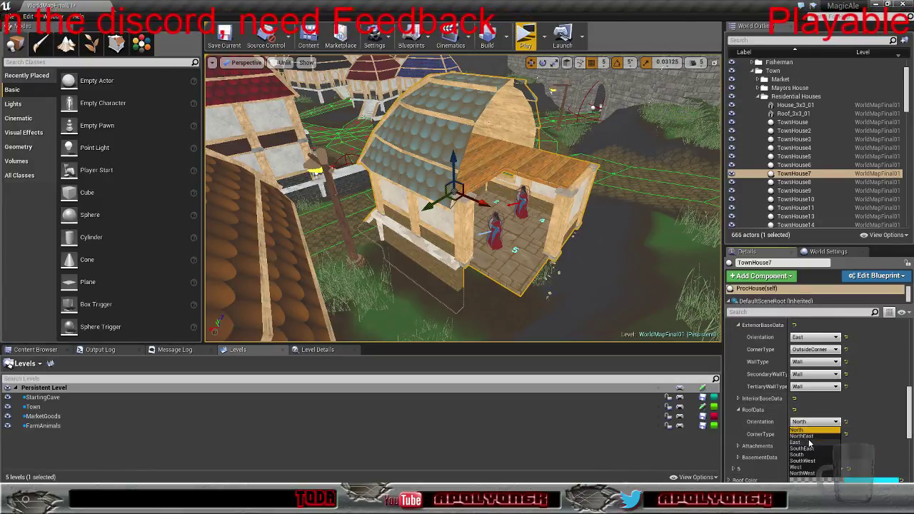
pyautogui.click(809, 442)
pyautogui.click(814, 433)
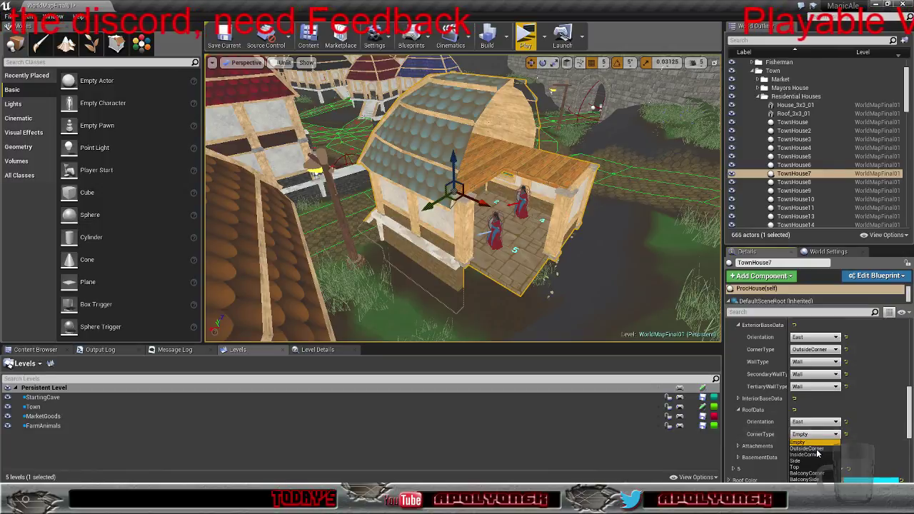
pyautogui.click(808, 449)
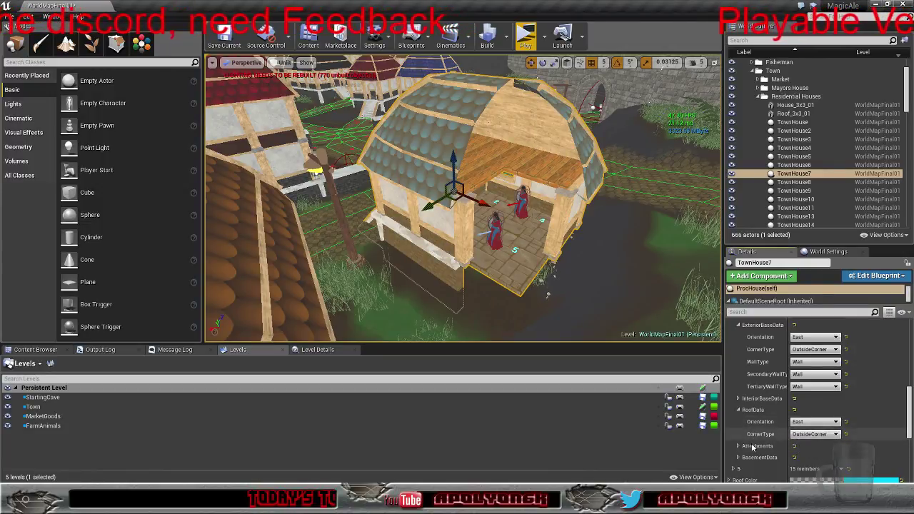
# Set the BasementData of house data element 4 to Orientation East and CornerType OutsideCorner
pyautogui.scroll(-2, 757, 429)
pyautogui.click(739, 412)
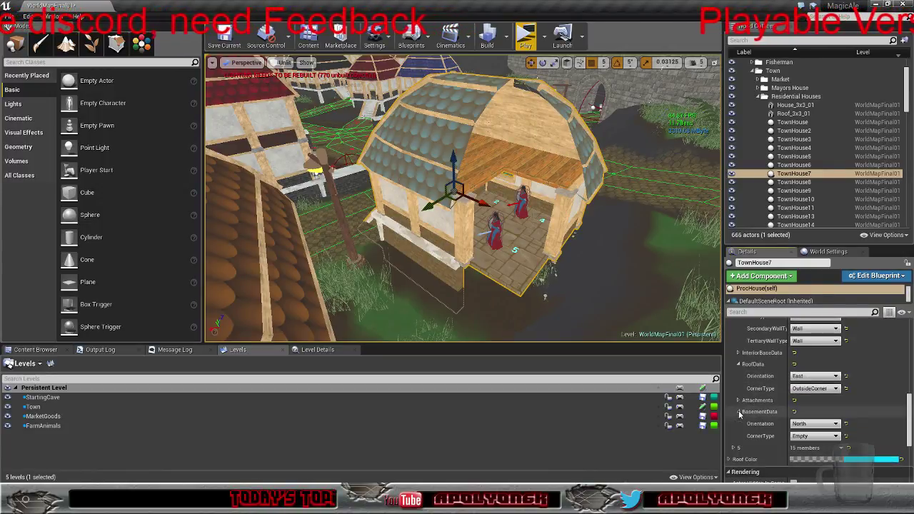
pyautogui.click(814, 424)
pyautogui.click(803, 444)
pyautogui.click(814, 436)
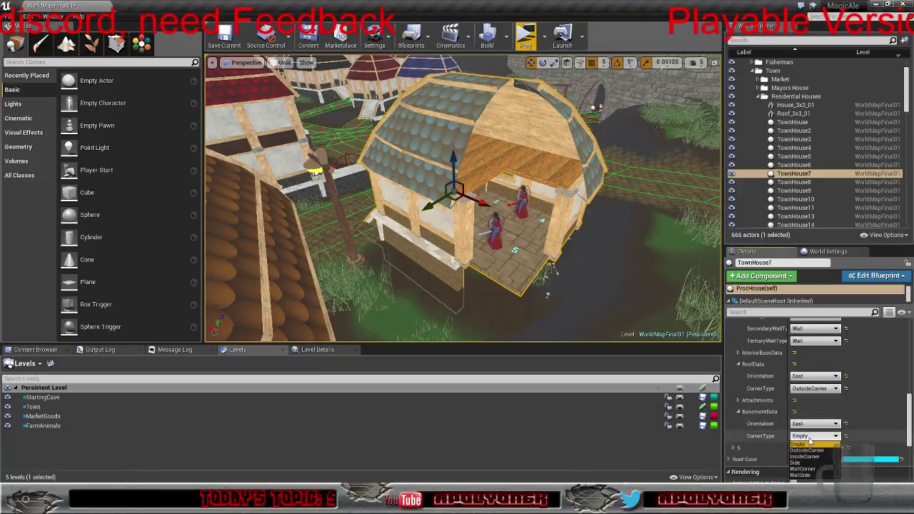
pyautogui.click(807, 451)
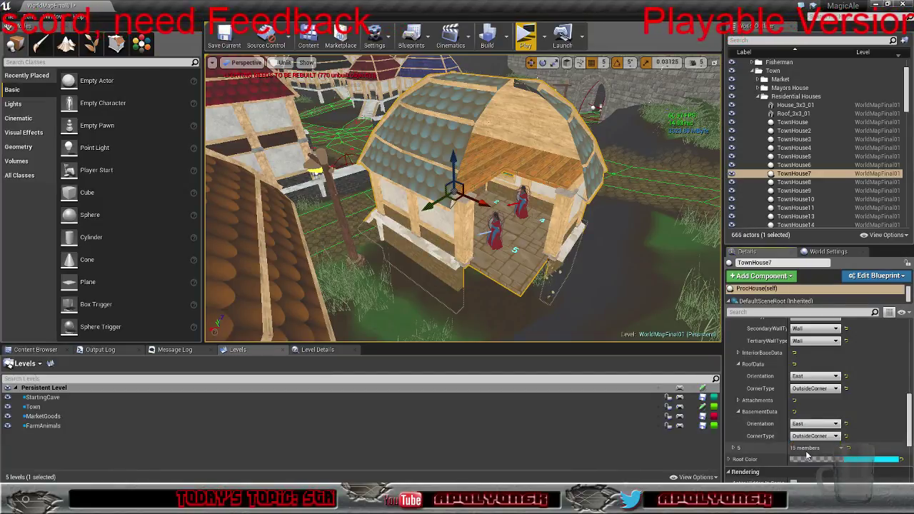
# Collapse house data element 4 and enable HasCeiling for element 5
pyautogui.scroll(6, 733, 404)
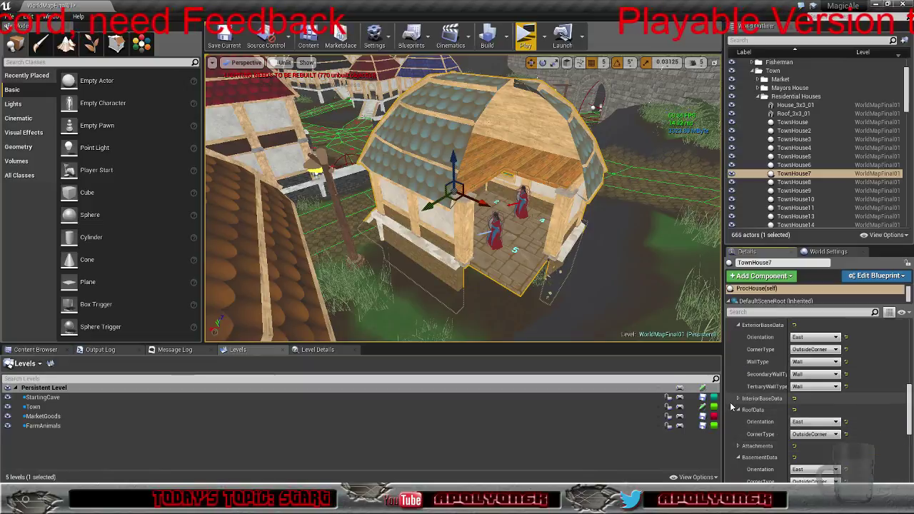
pyautogui.click(735, 377)
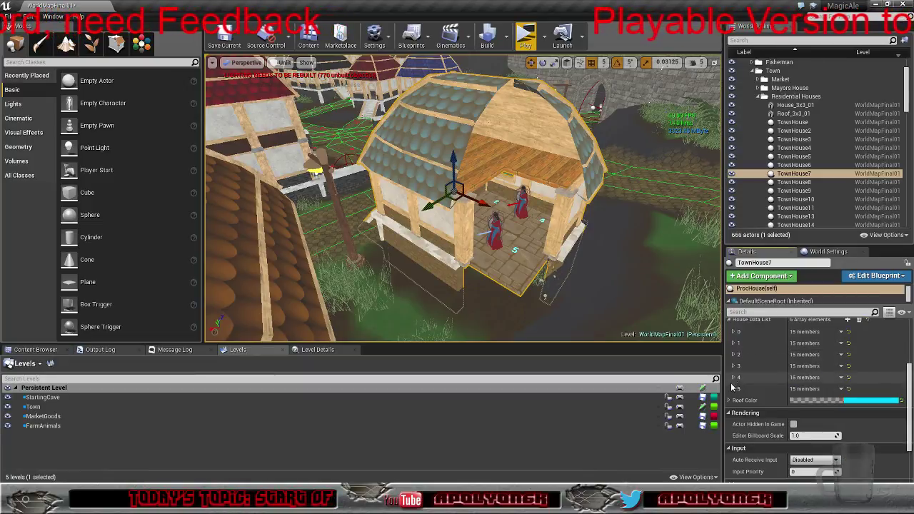
pyautogui.click(734, 388)
pyautogui.scroll(-2, 755, 388)
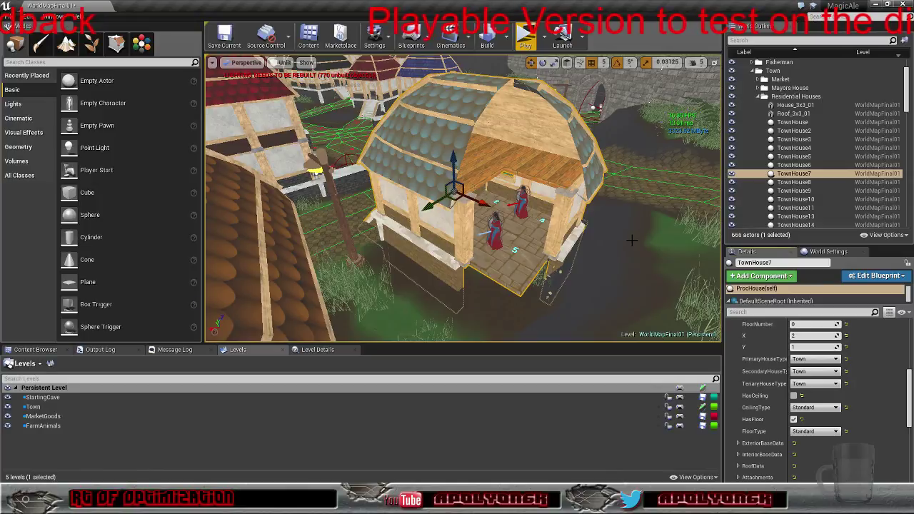
pyautogui.click(793, 396)
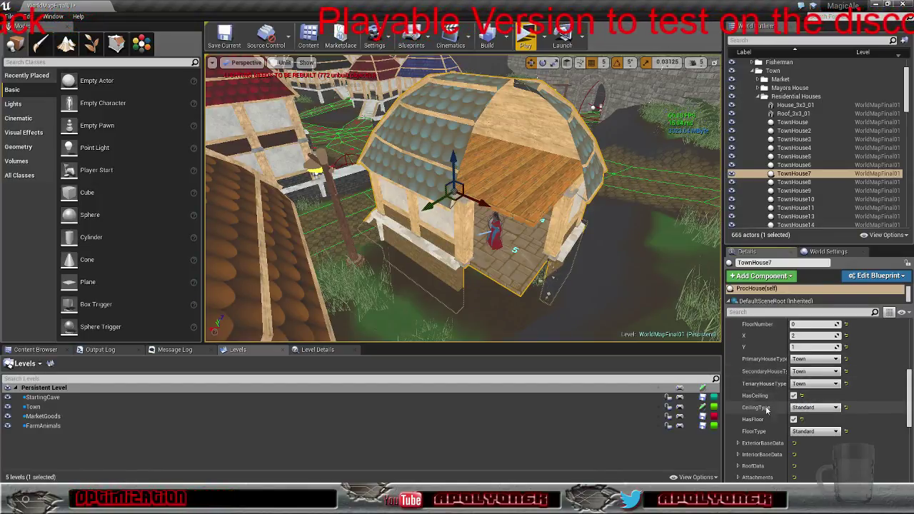
# Set the ExteriorBaseData of house data element 5 to Orientation South and CornerType OutsideCorner
pyautogui.scroll(-2, 760, 405)
pyautogui.click(759, 383)
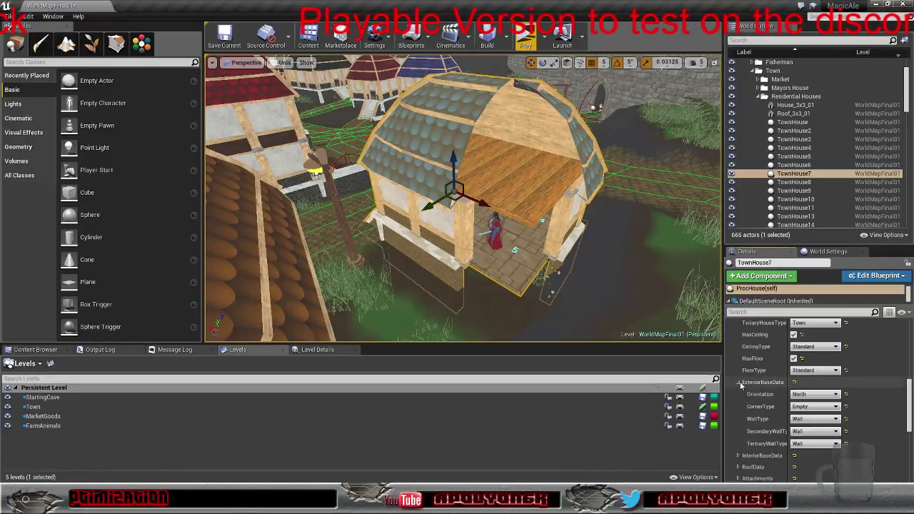
pyautogui.click(809, 397)
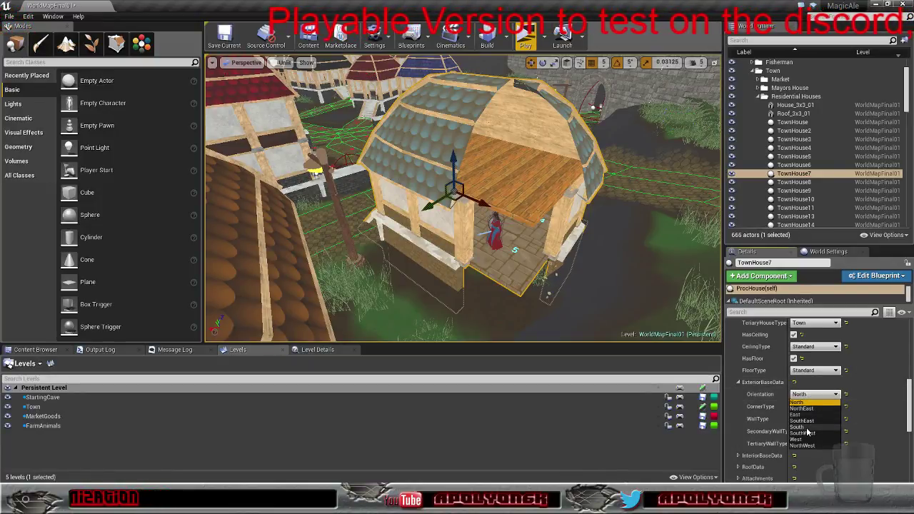
pyautogui.click(816, 409)
pyautogui.click(816, 407)
pyautogui.click(816, 426)
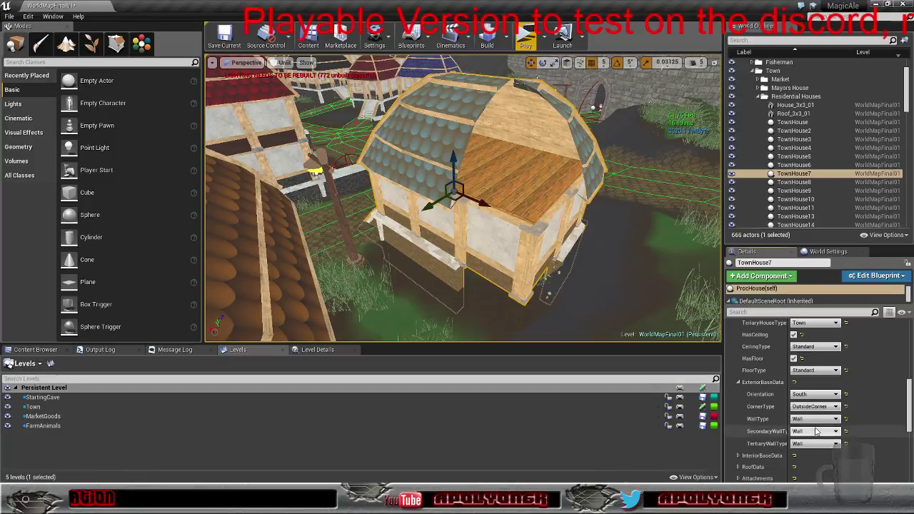
# Set the RoofData of house data element 5 to Orientation South and CornerType OutsideCorner
pyautogui.scroll(-3, 747, 404)
pyautogui.click(738, 405)
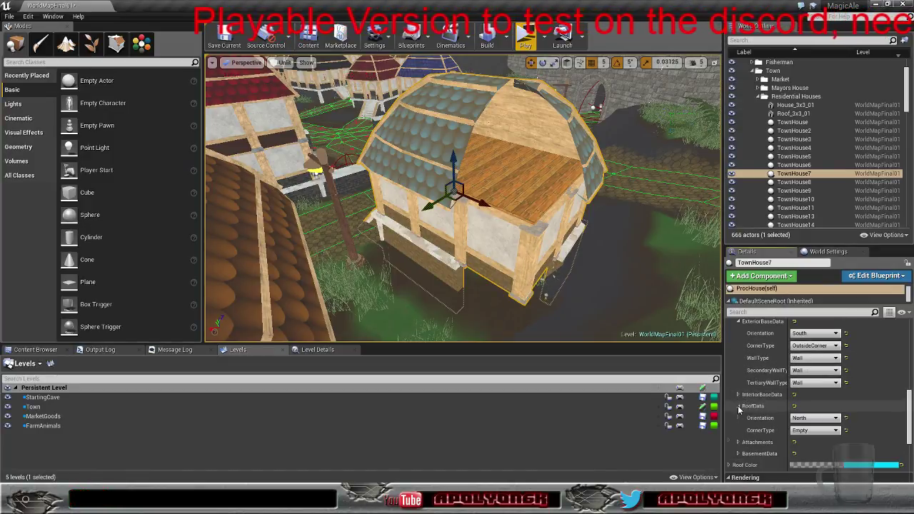
pyautogui.click(815, 418)
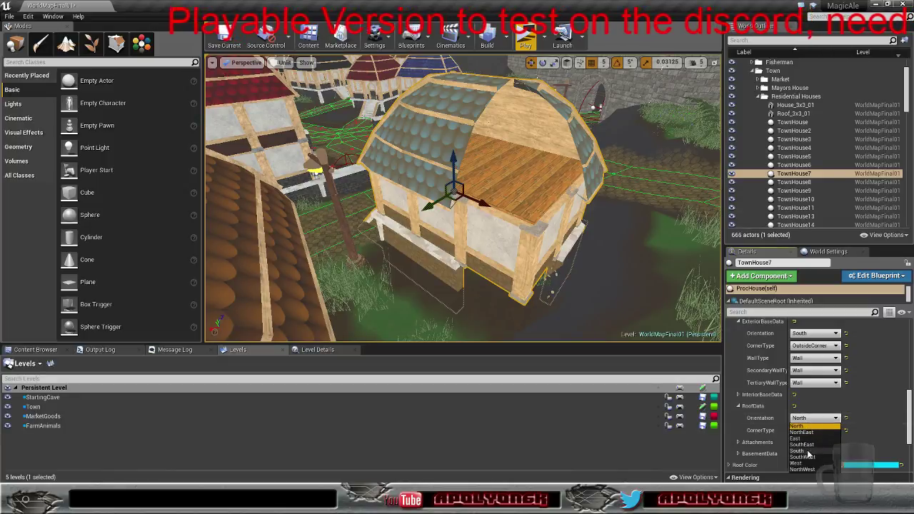
pyautogui.click(807, 451)
pyautogui.click(813, 430)
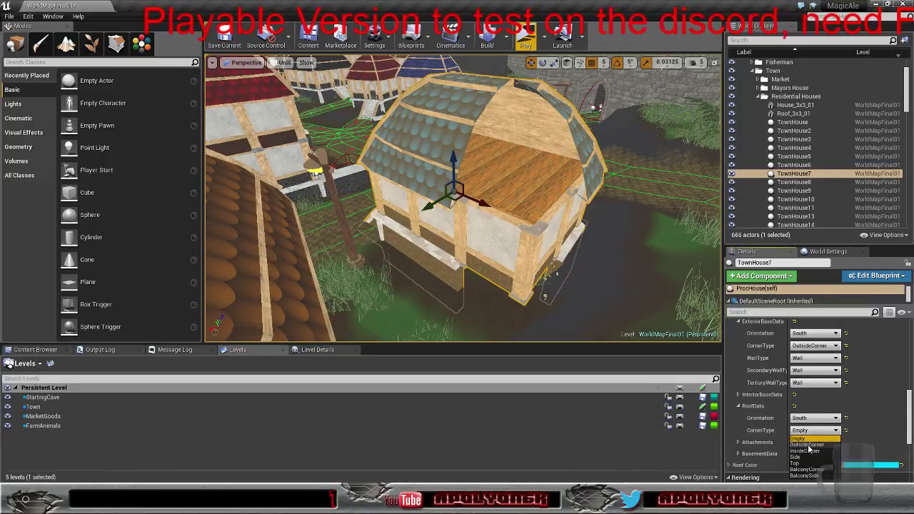
pyautogui.click(807, 445)
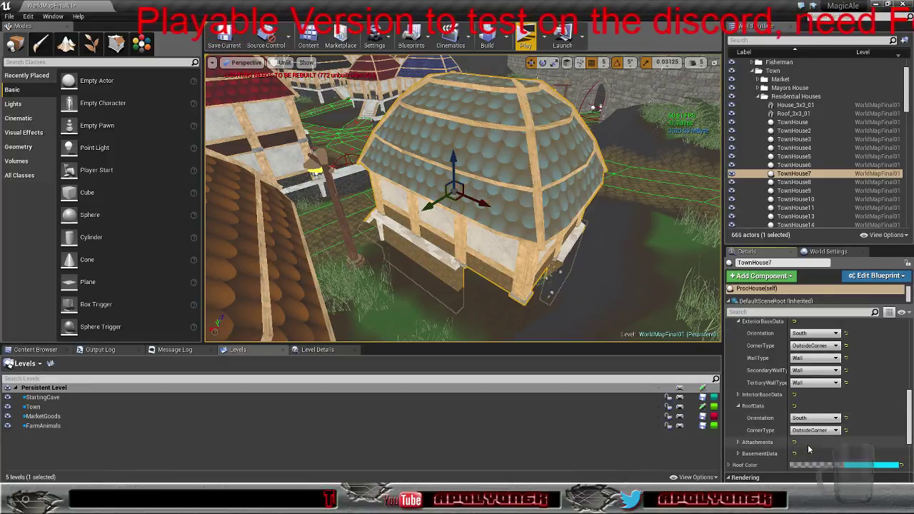
# Set the BasementData of house data element 5 to Orientation South and CornerType OutsideCorner
pyautogui.click(738, 453)
pyautogui.scroll(-2, 757, 436)
pyautogui.click(812, 405)
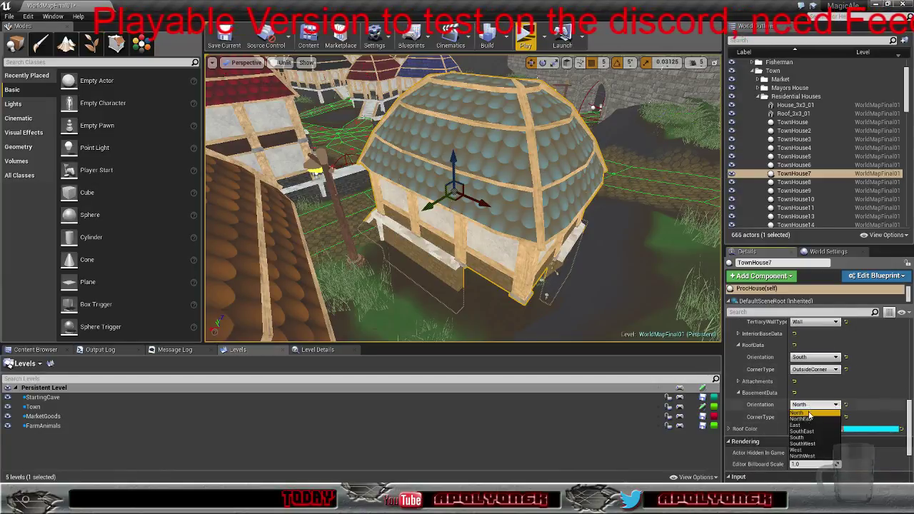
pyautogui.click(809, 427)
pyautogui.click(809, 419)
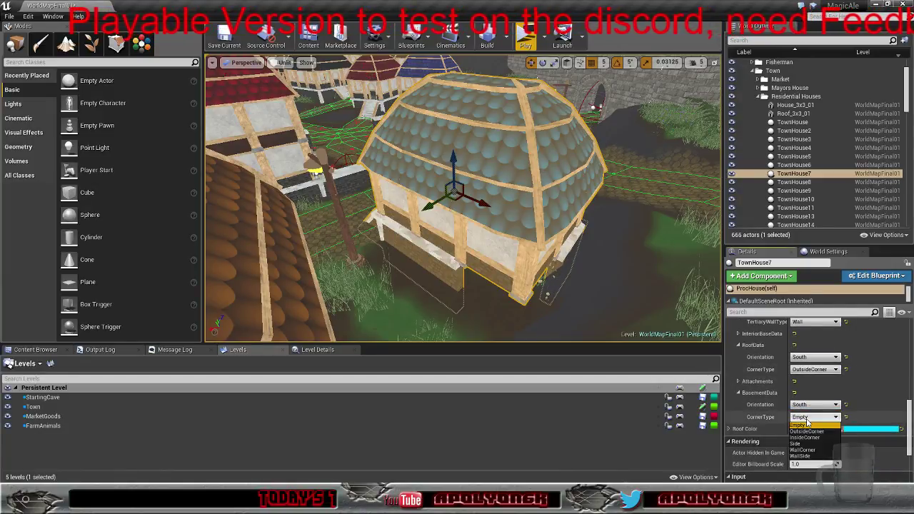
pyautogui.click(809, 438)
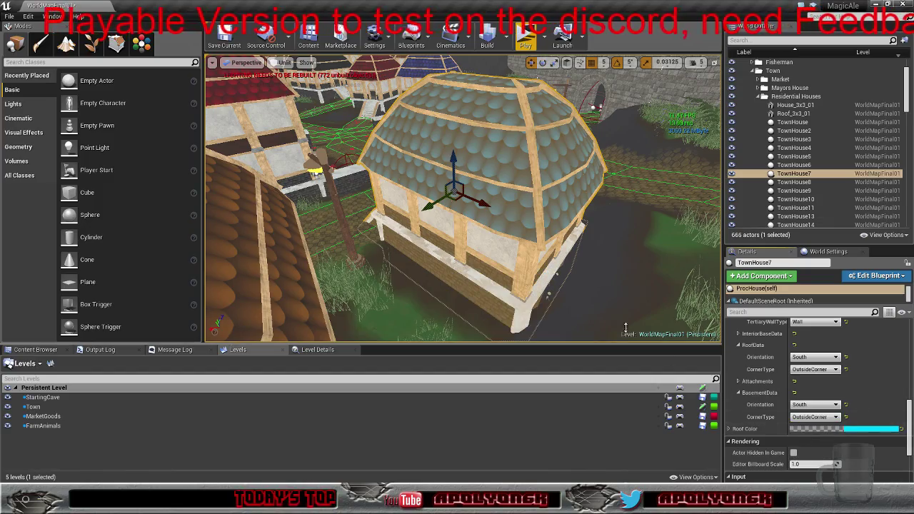
# Examine the exterior of TownHouse7 from several sides, including its windows, entrance and basement
pyautogui.moveTo(463, 207); pyautogui.dragTo(593, 214, button='right')
pyautogui.press('f')
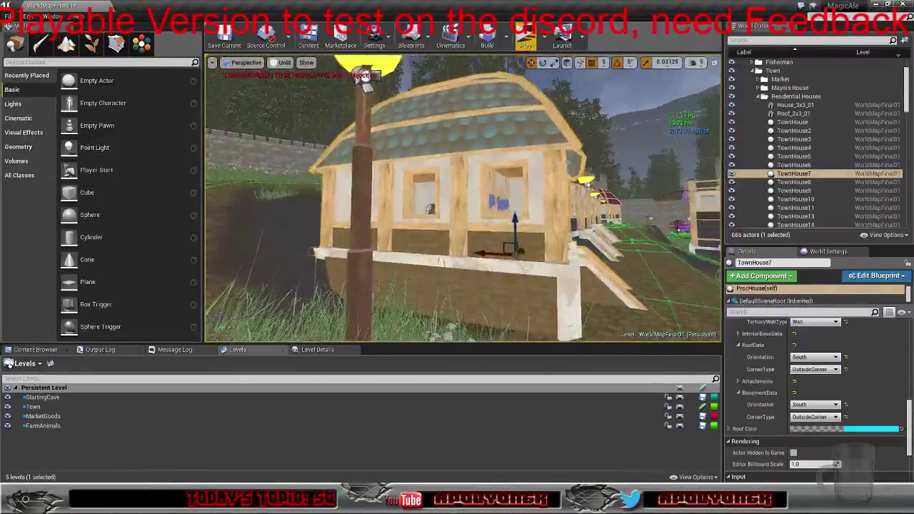
pyautogui.moveTo(463, 207); pyautogui.dragTo(471, 161, button='right')
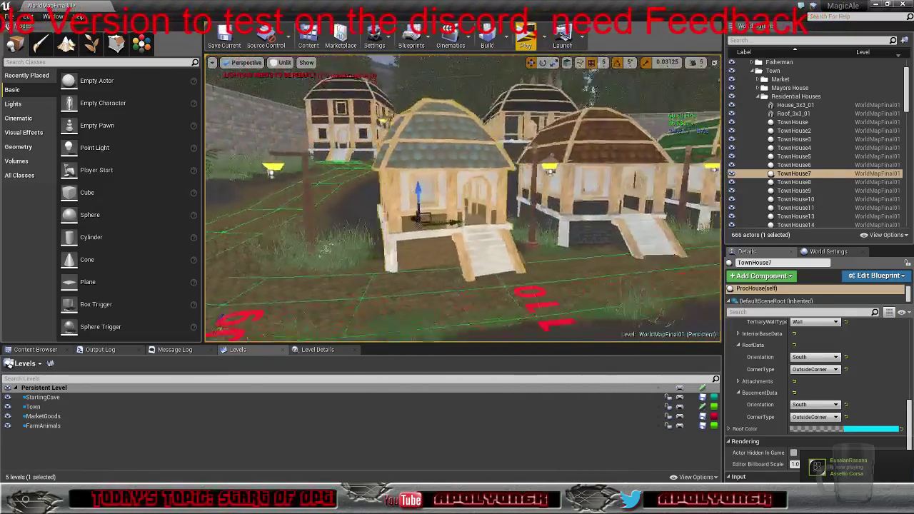
pyautogui.moveTo(463, 206); pyautogui.dragTo(404, 190, button='right')
pyautogui.keyDown('alt'); pyautogui.moveTo(529, 139); pyautogui.dragTo(550, 136); pyautogui.keyUp('alt')
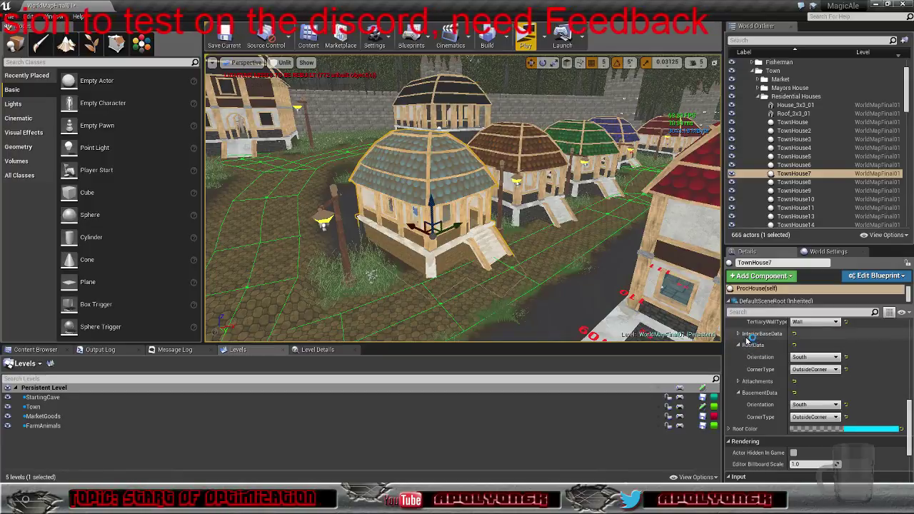
# Change the info column of the World Outliner from Level to Type
pyautogui.click(900, 55)
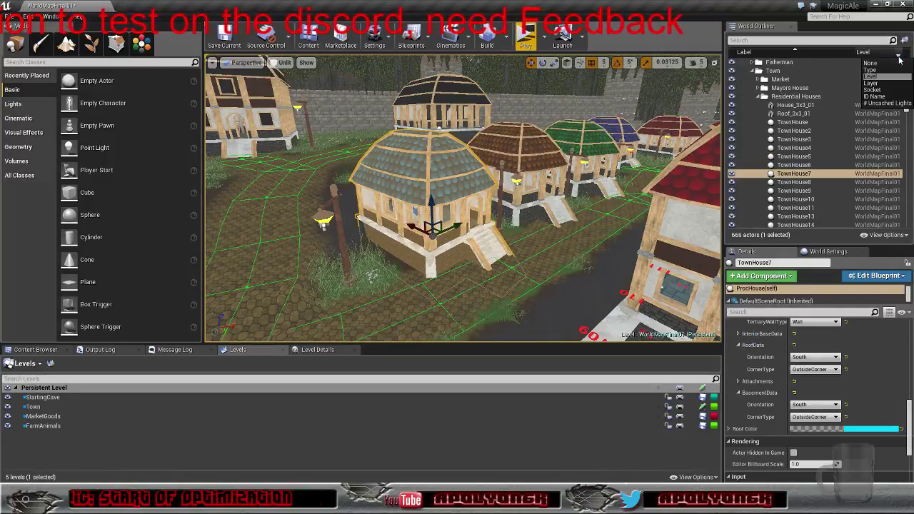
pyautogui.click(895, 67)
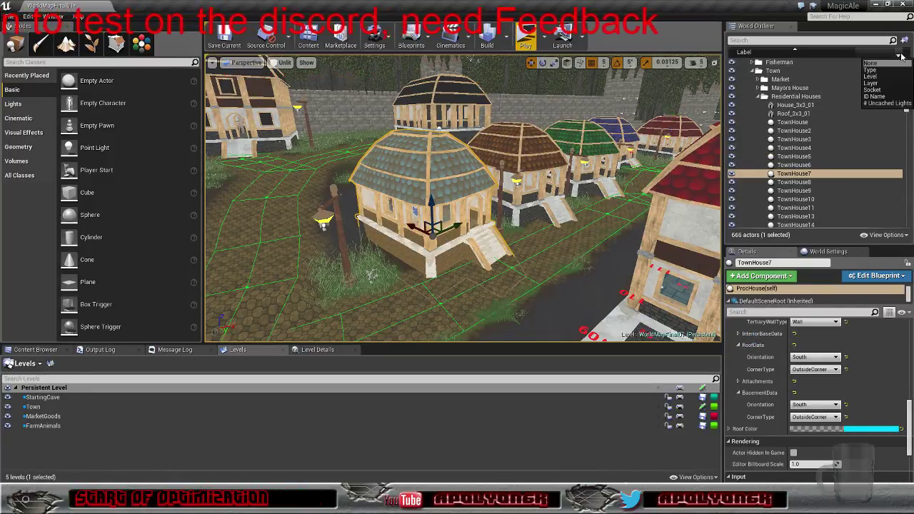
pyautogui.click(889, 75)
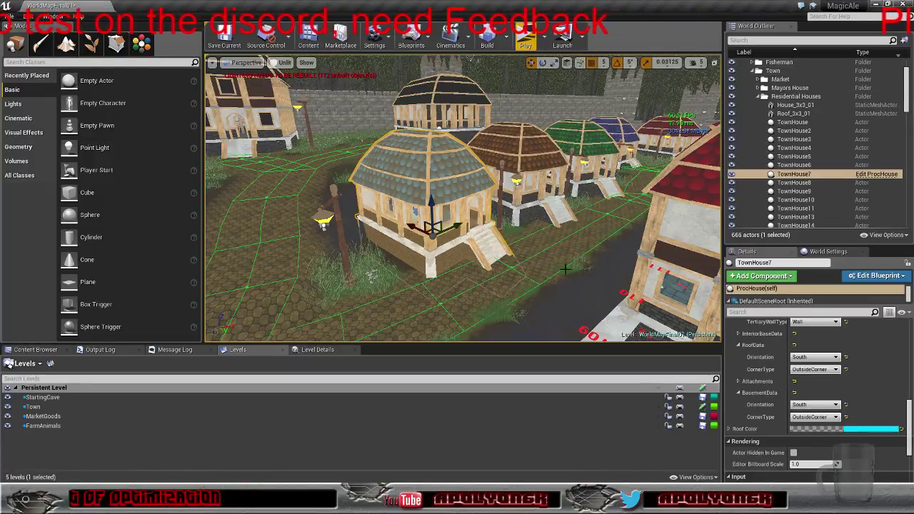
# Look over TownHouse7 among the neighbouring town houses and check the actor list in reversed label order
pyautogui.press('s')
pyautogui.moveTo(562, 264); pyautogui.dragTo(550, 309, button='right')
pyautogui.press('d')
pyautogui.press('w')
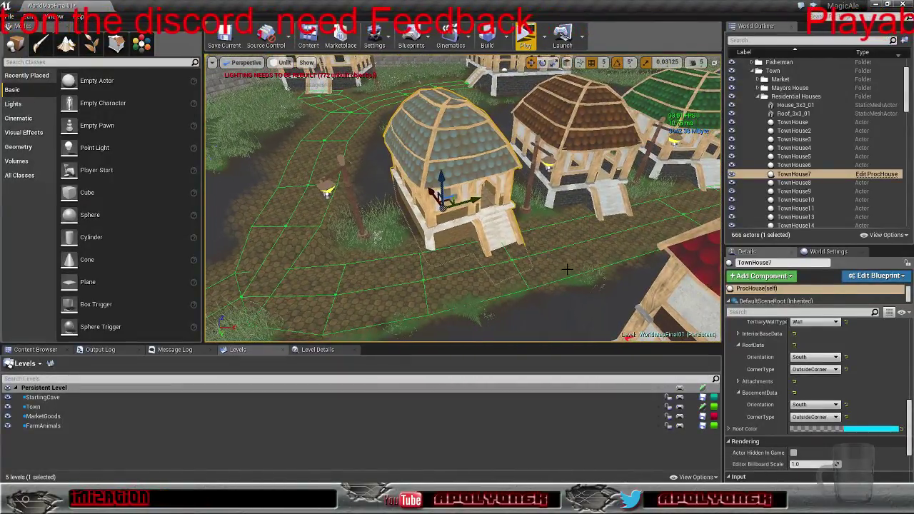
pyautogui.click(795, 51)
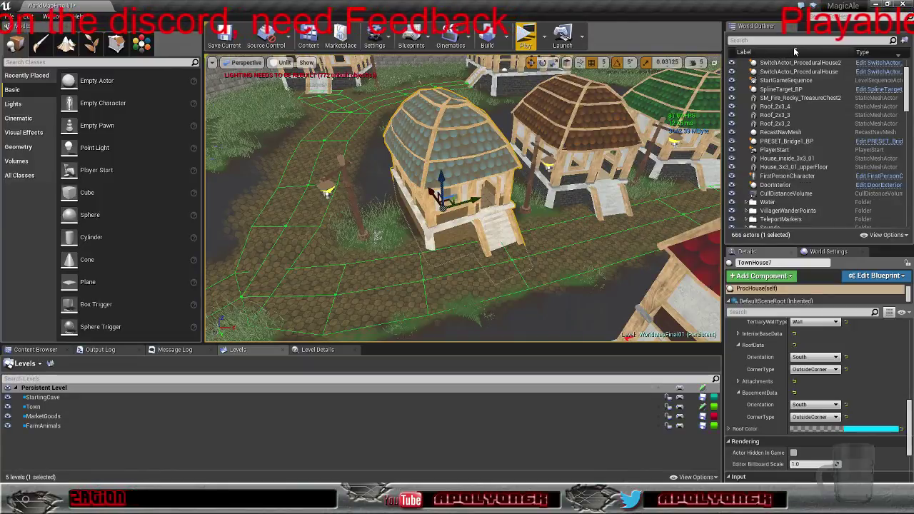
pyautogui.click(796, 52)
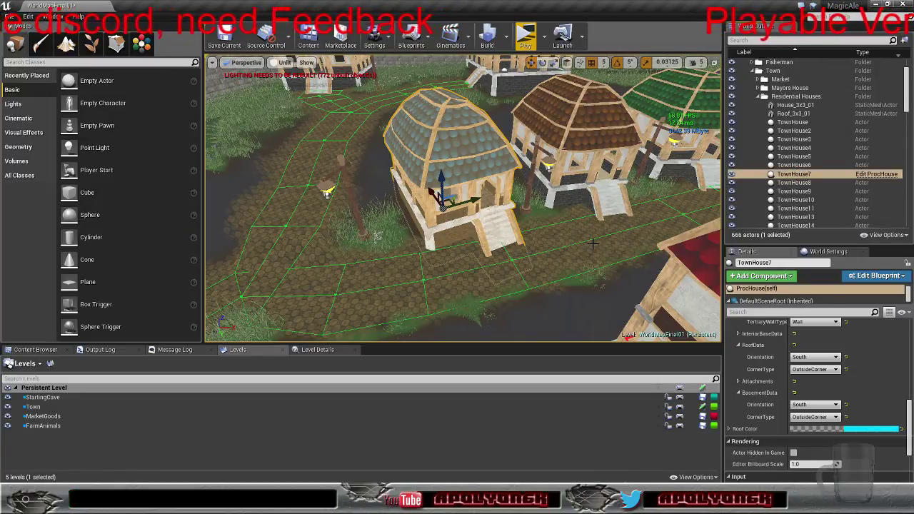
pyautogui.moveTo(555, 246); pyautogui.dragTo(675, 259, button='right')
pyautogui.press('s')
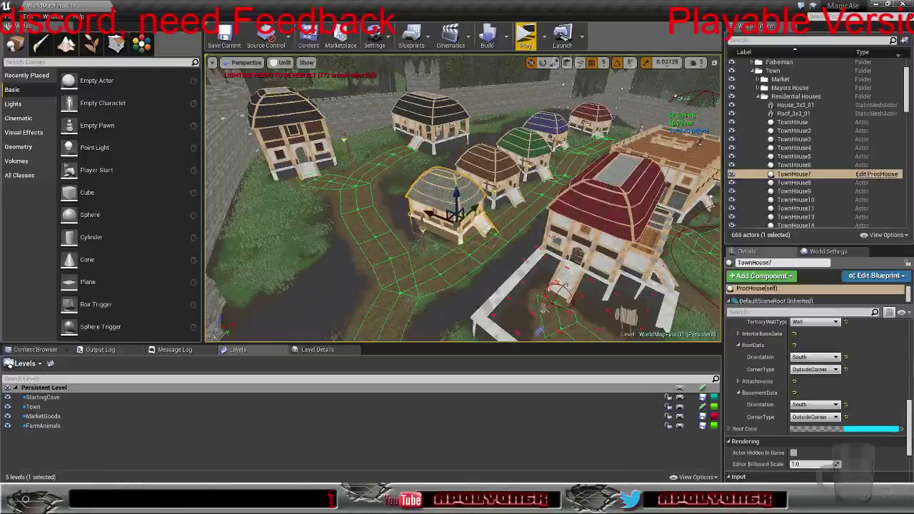
# Survey the row of small town houses from several angles and compare the teal-roofed house with its brown, green and blue-roofed neighbours
pyautogui.click(505, 170)
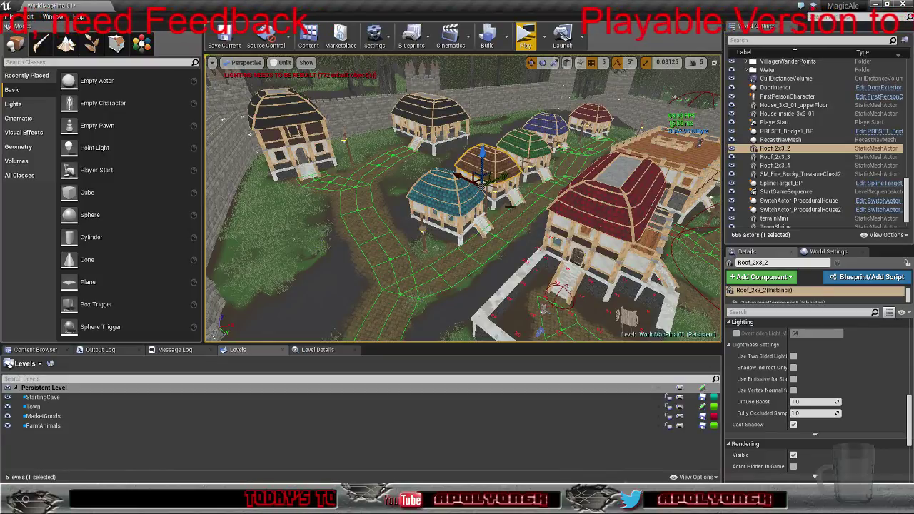
pyautogui.moveTo(511, 206); pyautogui.dragTo(530, 214, button='right')
pyautogui.press('w')
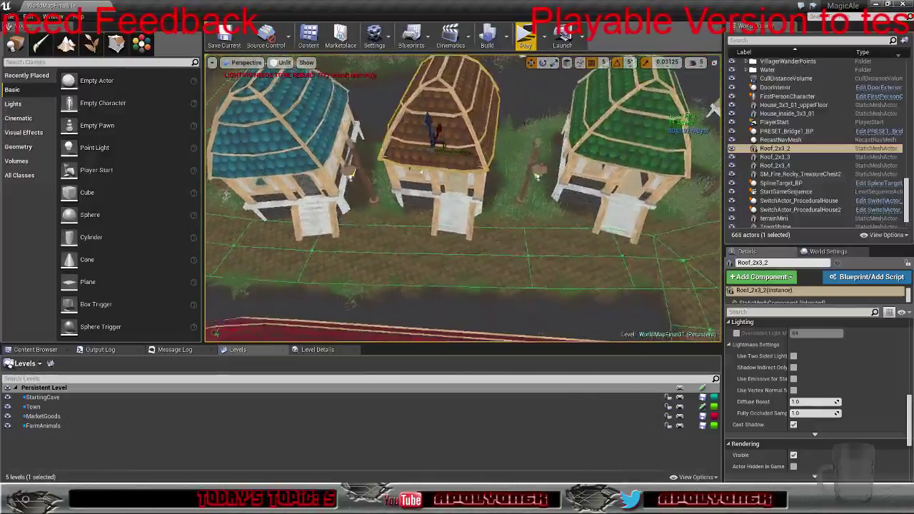
pyautogui.moveTo(531, 214); pyautogui.dragTo(436, 219, button='right')
pyautogui.press('s')
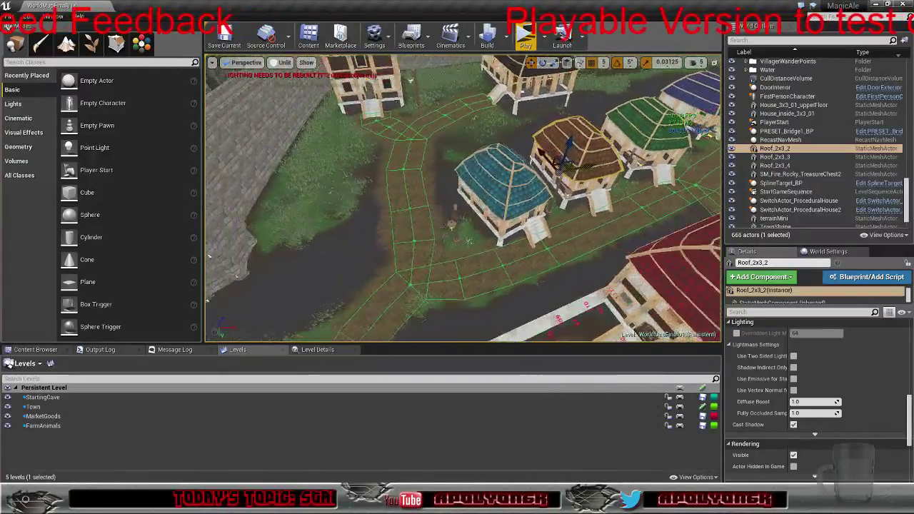
pyautogui.moveTo(543, 236); pyautogui.dragTo(504, 236, button='right')
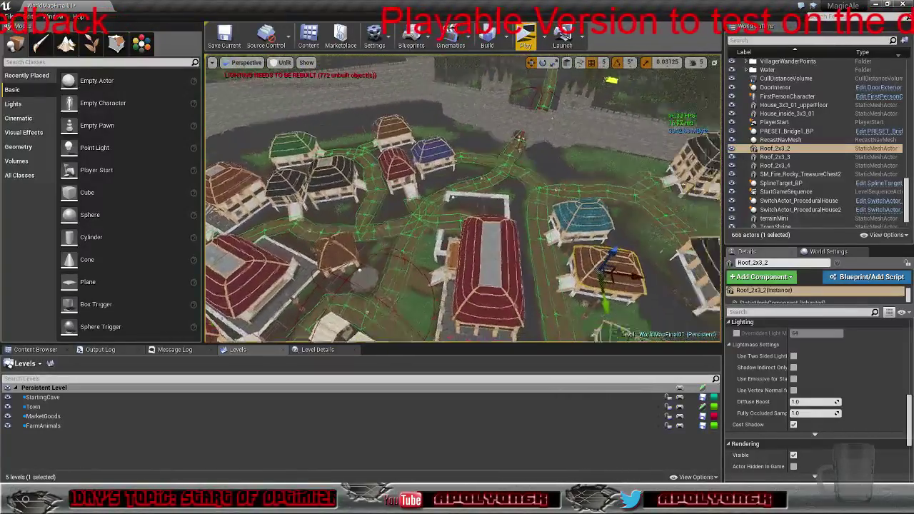
pyautogui.moveTo(610, 246); pyautogui.dragTo(618, 247, button='right')
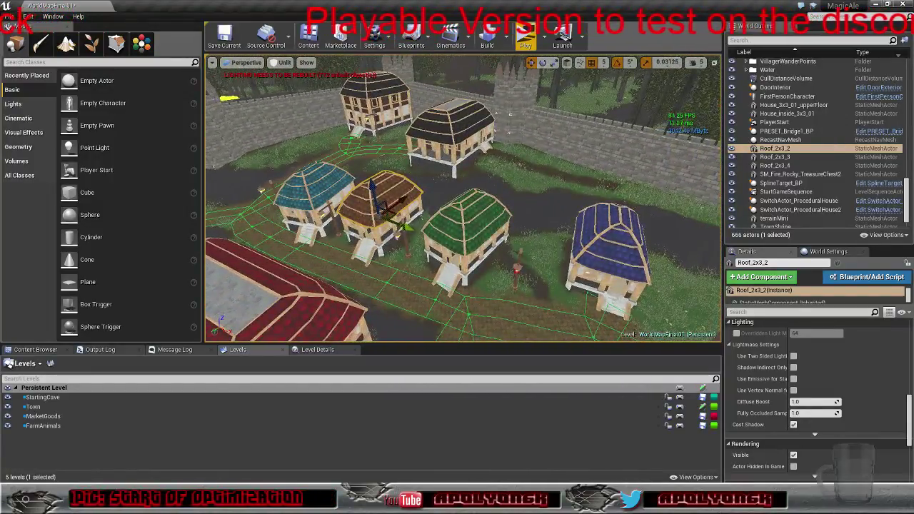
pyautogui.moveTo(464, 200); pyautogui.dragTo(503, 213, button='right')
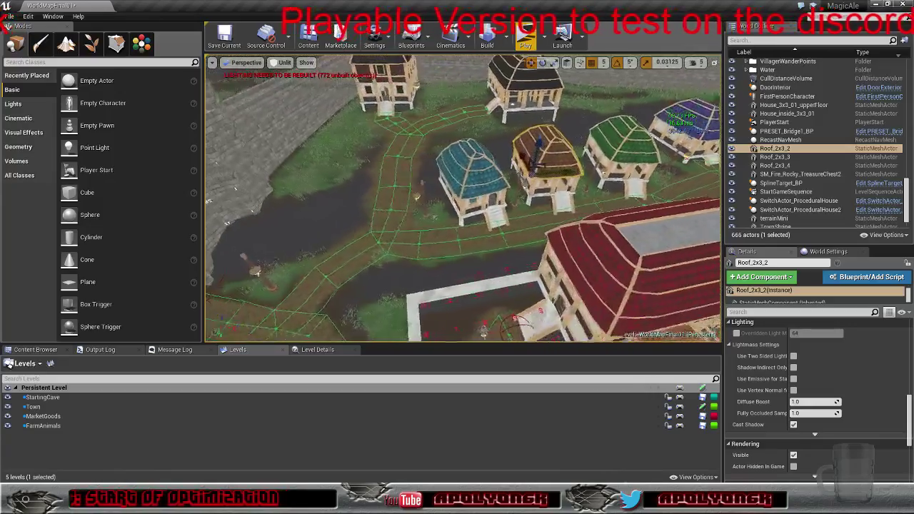
pyautogui.moveTo(624, 250); pyautogui.dragTo(627, 250, button='right')
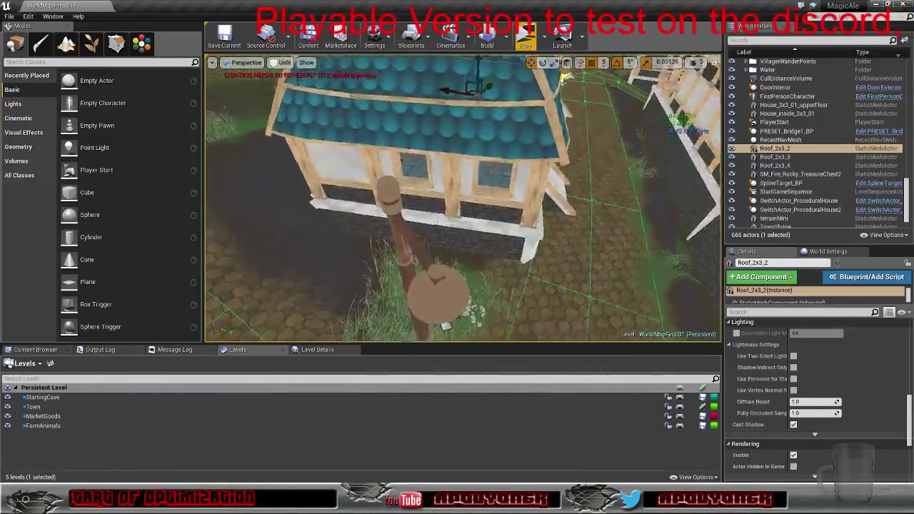
pyautogui.moveTo(463, 200); pyautogui.dragTo(464, 174, button='right')
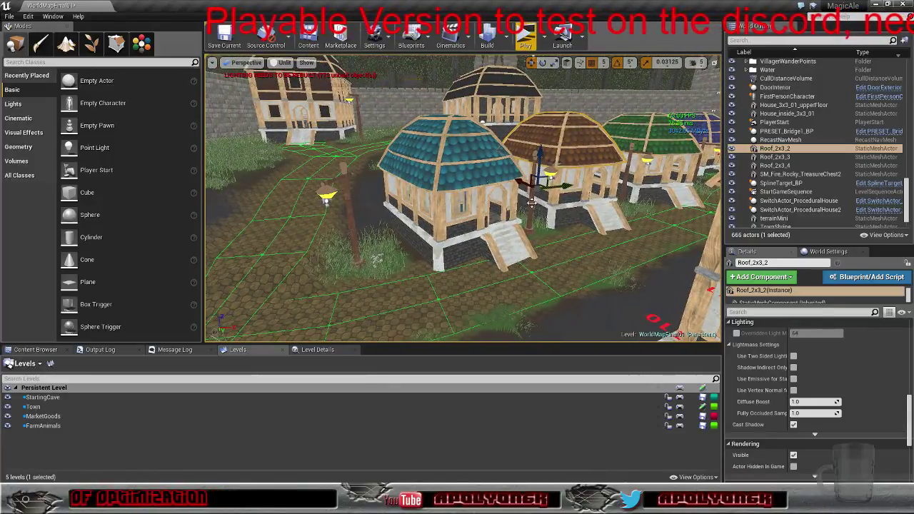
# Check which actors make up the neighbouring houses by selecting TownHouse8 and its neighbours' roofs, and focus on Roof_2x3_4
pyautogui.click(572, 202)
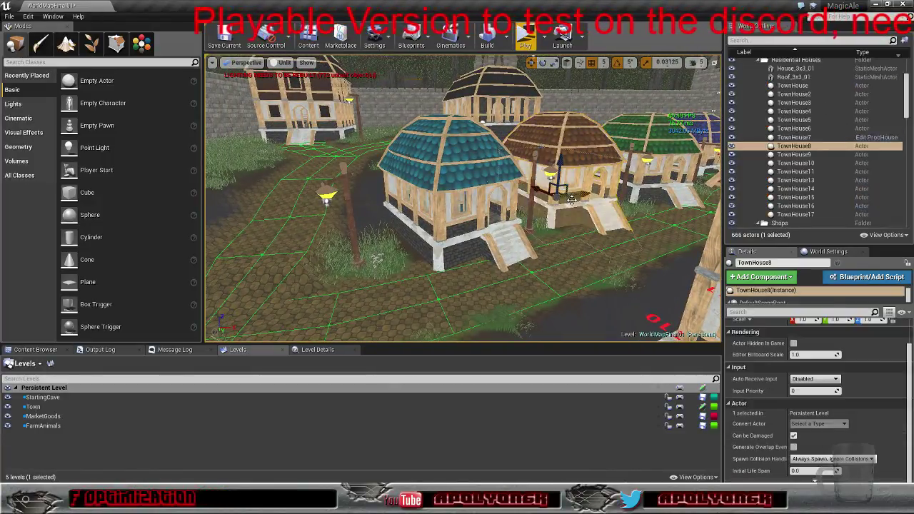
pyautogui.click(575, 133)
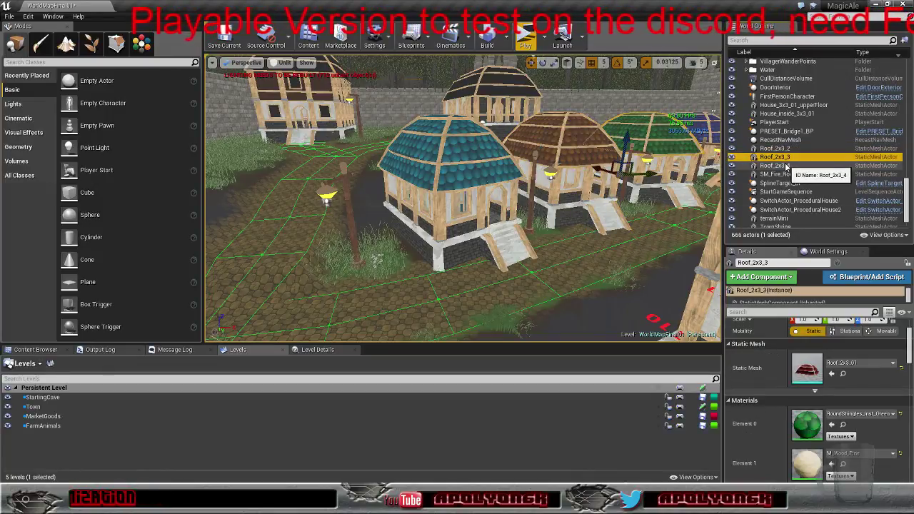
pyautogui.click(776, 165)
pyautogui.doubleClick(776, 165)
pyautogui.moveTo(463, 199); pyautogui.dragTo(415, 247, button='right')
pyautogui.moveTo(493, 215); pyautogui.dragTo(489, 203, button='right')
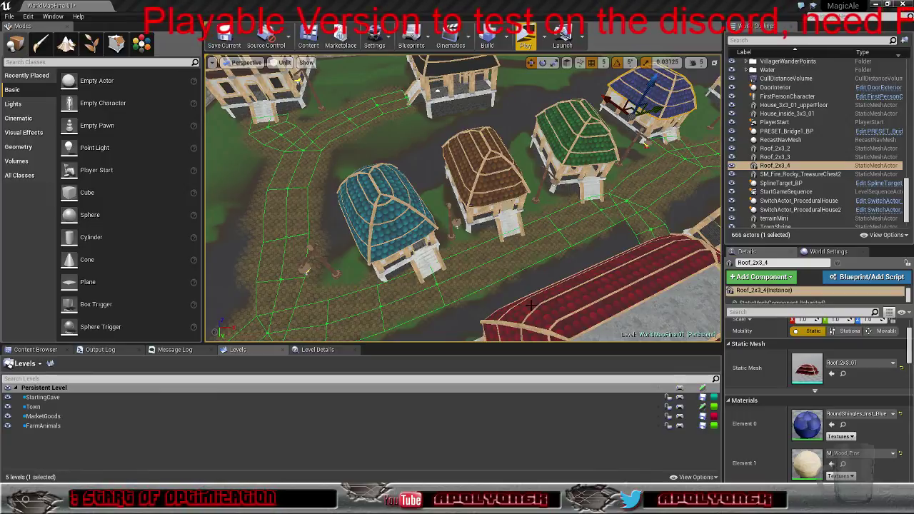
# Convert all instances of the teal-roofed TownHouse7 into separate static mesh actors with the Instance Tool
pyautogui.moveTo(515, 266)
pyautogui.mouseDown(button='right')
pyautogui.moveTo(593, 282)
pyautogui.moveTo(543, 275)
pyautogui.moveTo(530, 261)
pyautogui.mouseUp(button='right')
pyautogui.press('s')
pyautogui.moveTo(463, 199)
pyautogui.mouseDown(button='right')
pyautogui.moveTo(458, 228)
pyautogui.moveTo(429, 250)
pyautogui.moveTo(401, 264)
pyautogui.moveTo(372, 257)
pyautogui.mouseUp(button='right')
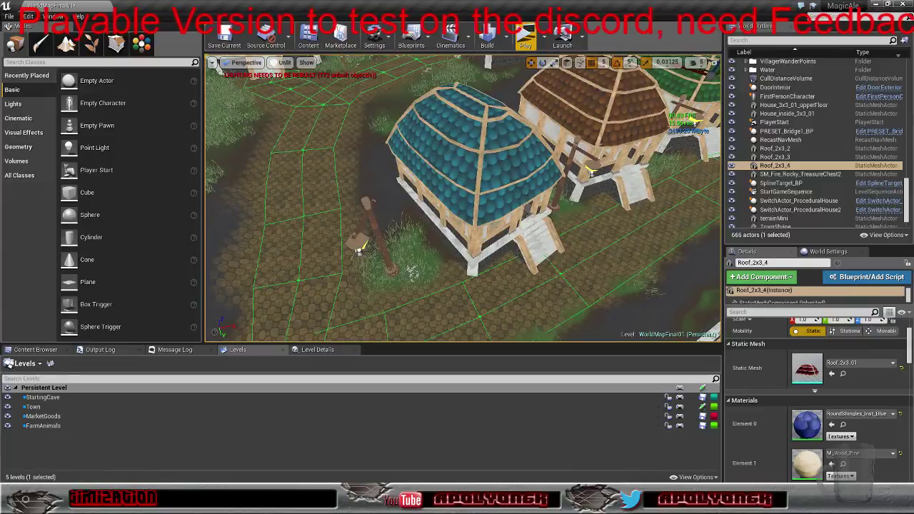
pyautogui.click(494, 192)
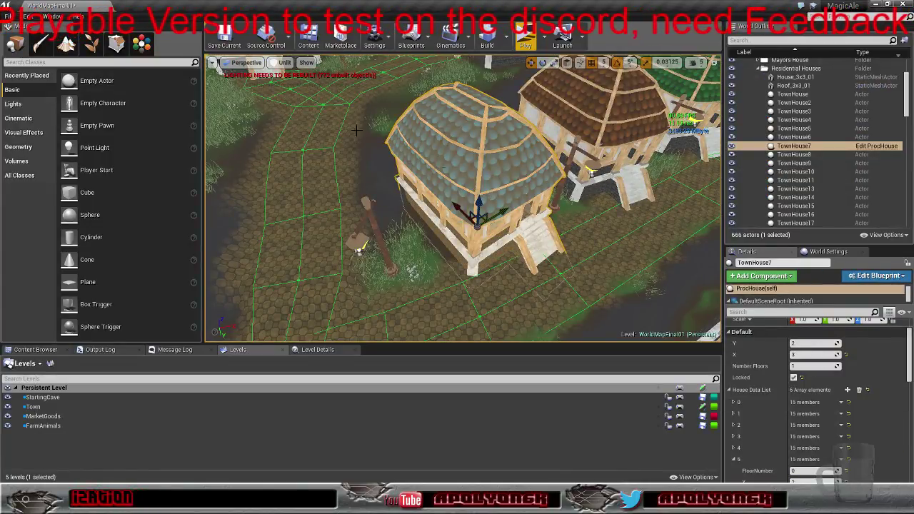
pyautogui.click(141, 45)
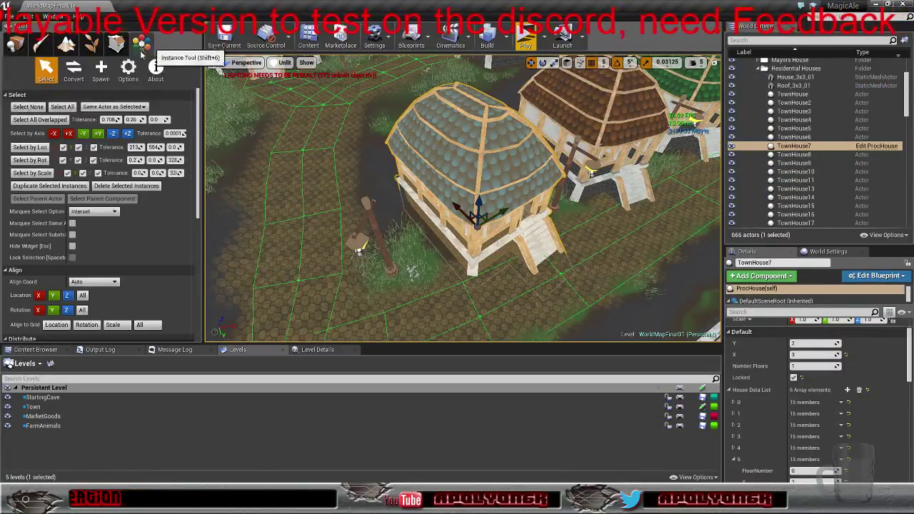
pyautogui.click(73, 68)
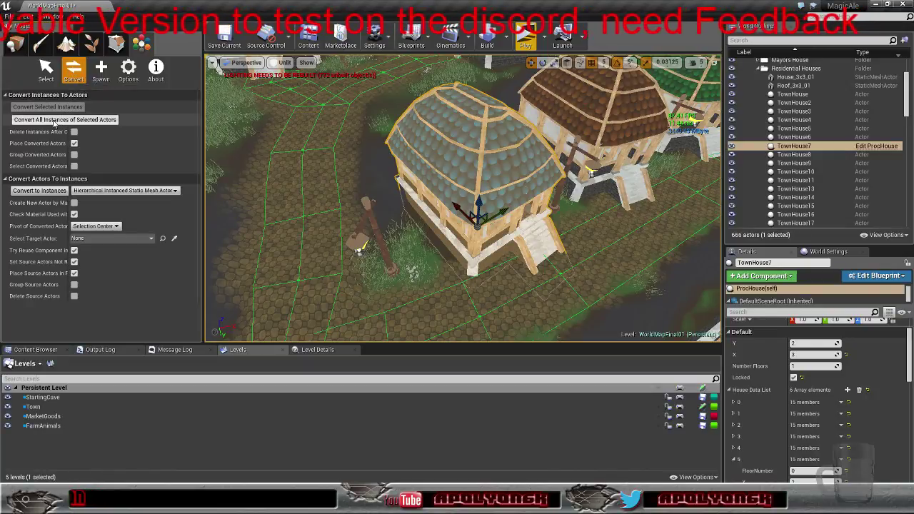
pyautogui.click(54, 121)
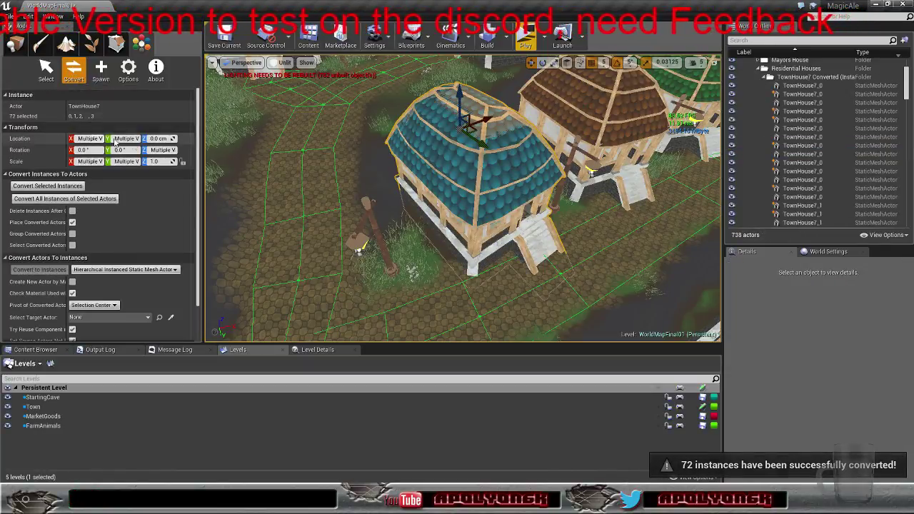
# Select all the converted TownHouse7 static mesh actors, from the first TownHouse7_0 through TownHouse7_13, and check the selection on the house
pyautogui.click(831, 86)
pyautogui.scroll(-5, 831, 218)
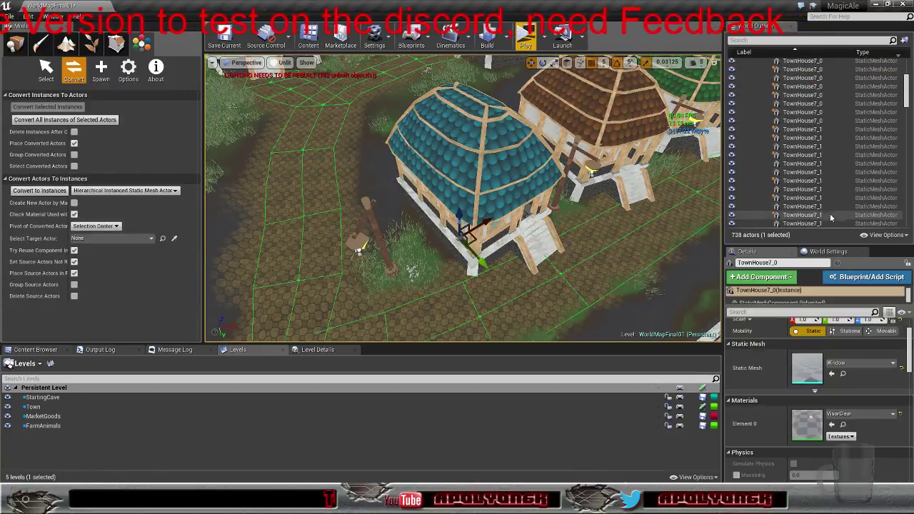
pyautogui.scroll(-15, 831, 214)
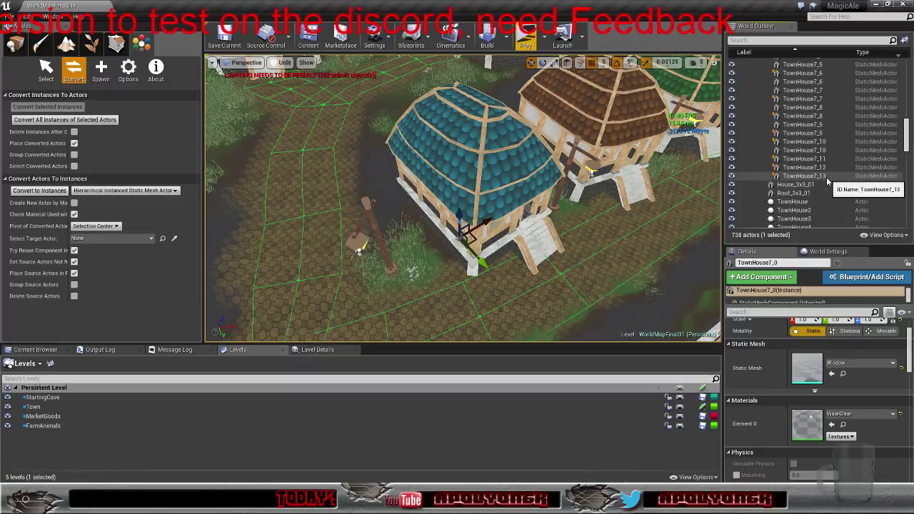
pyautogui.keyDown('shift'); pyautogui.click(828, 179); pyautogui.keyUp('shift')
pyautogui.moveTo(646, 250)
pyautogui.mouseDown(button='right')
pyautogui.moveTo(557, 275)
pyautogui.moveTo(593, 271)
pyautogui.moveTo(635, 245)
pyautogui.mouseUp(button='right')
pyautogui.press('d')
pyautogui.press('w')
pyautogui.press('s')
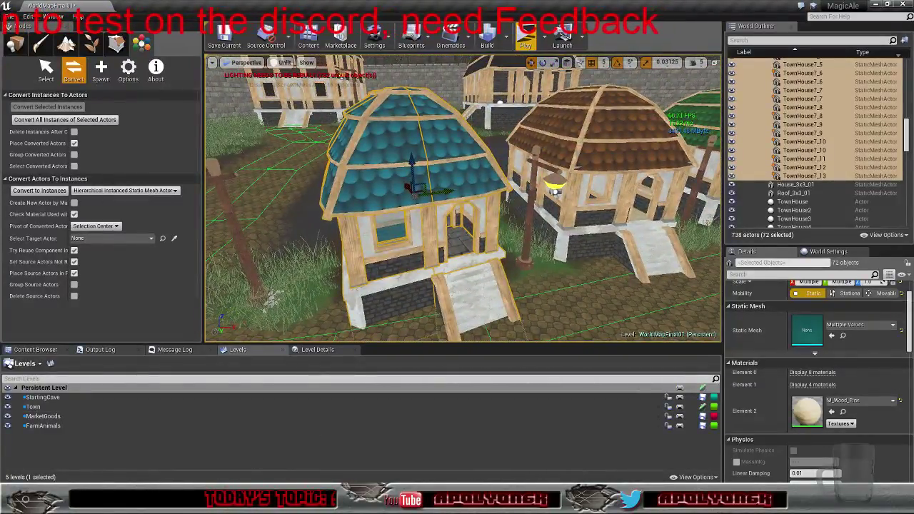
# Open Merge Actors for the selected pieces and review the mesh components and settings, keeping Replace Source Actors enabled
pyautogui.click(93, 445)
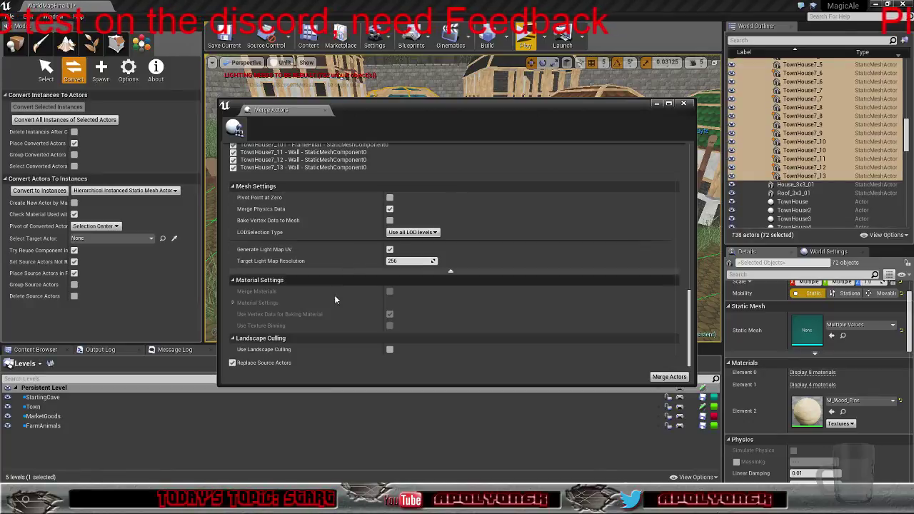
pyautogui.click(232, 363)
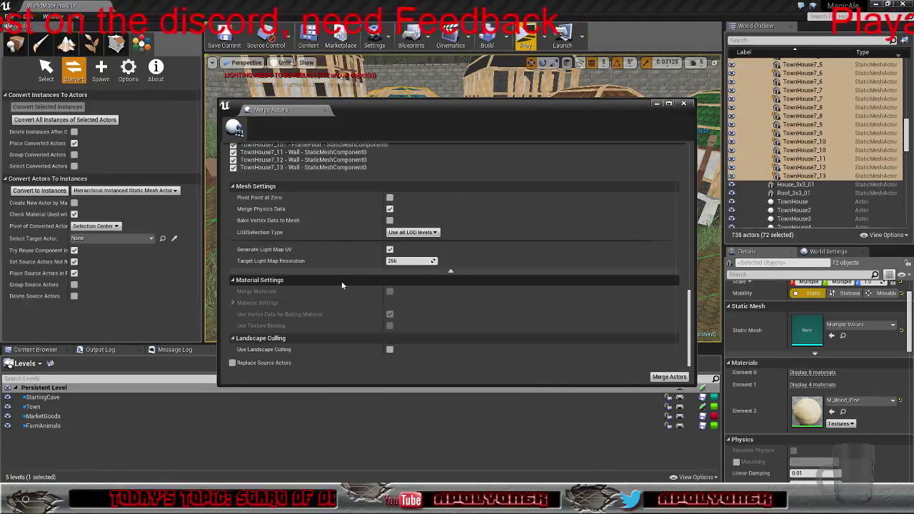
pyautogui.click(232, 363)
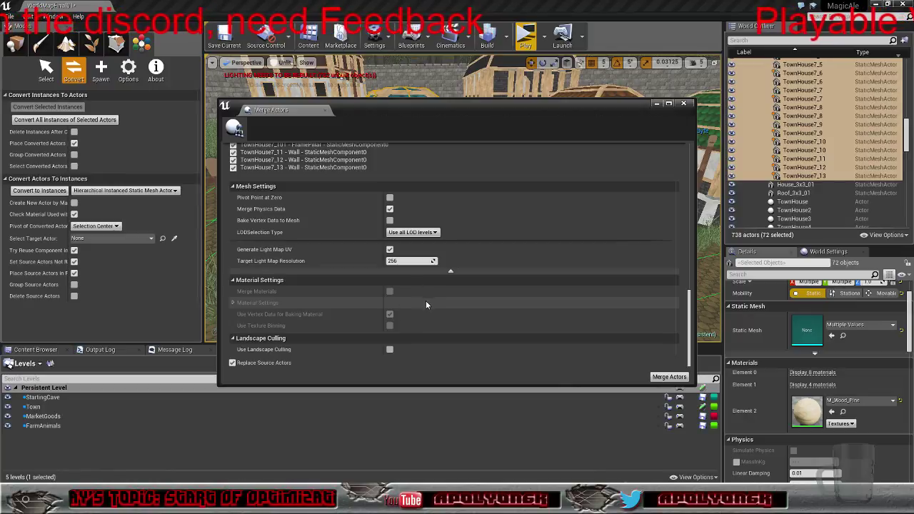
pyautogui.scroll(8, 438, 302)
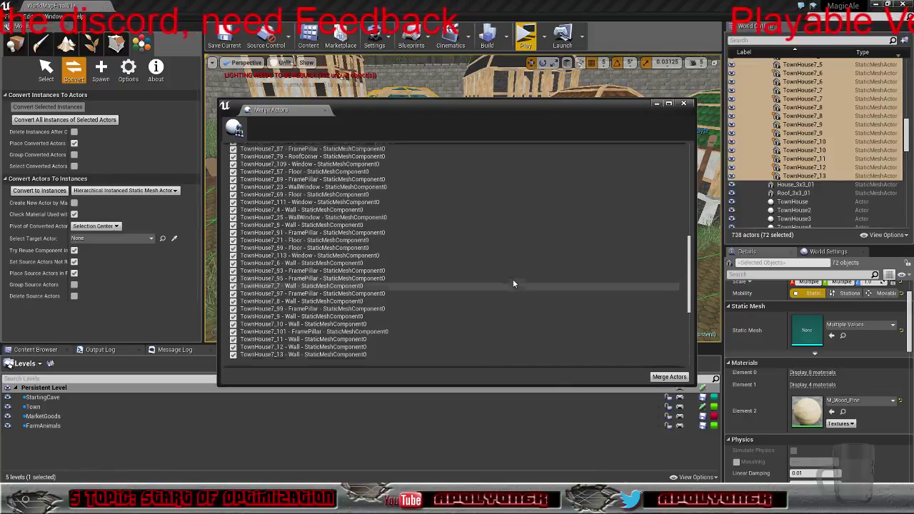
pyautogui.scroll(10, 513, 284)
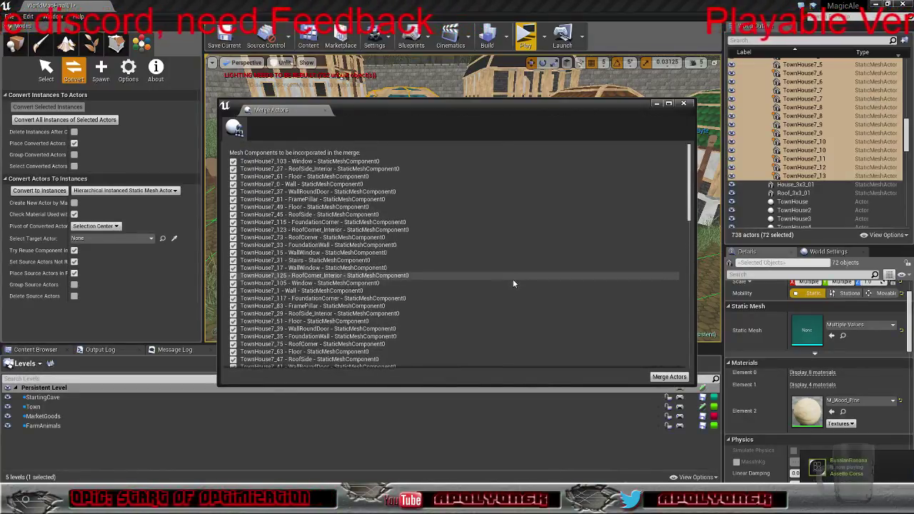
pyautogui.scroll(-15, 513, 283)
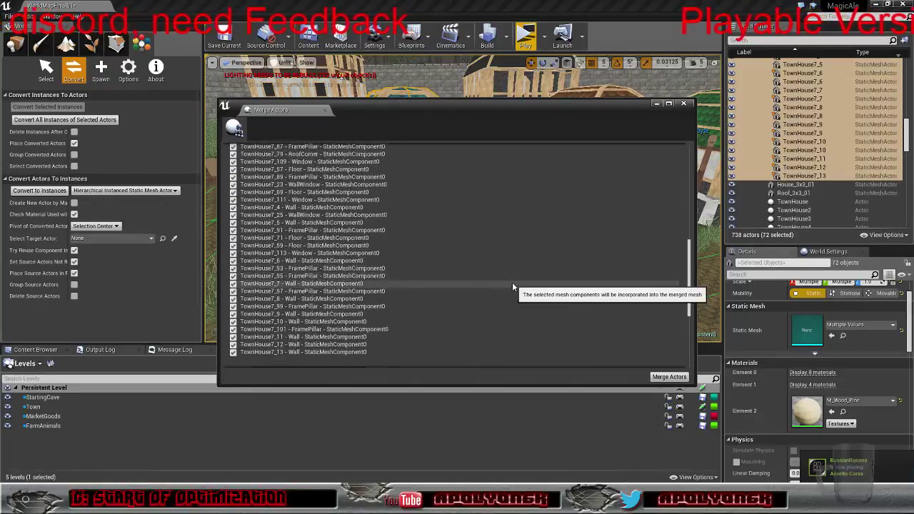
pyautogui.scroll(-10, 512, 282)
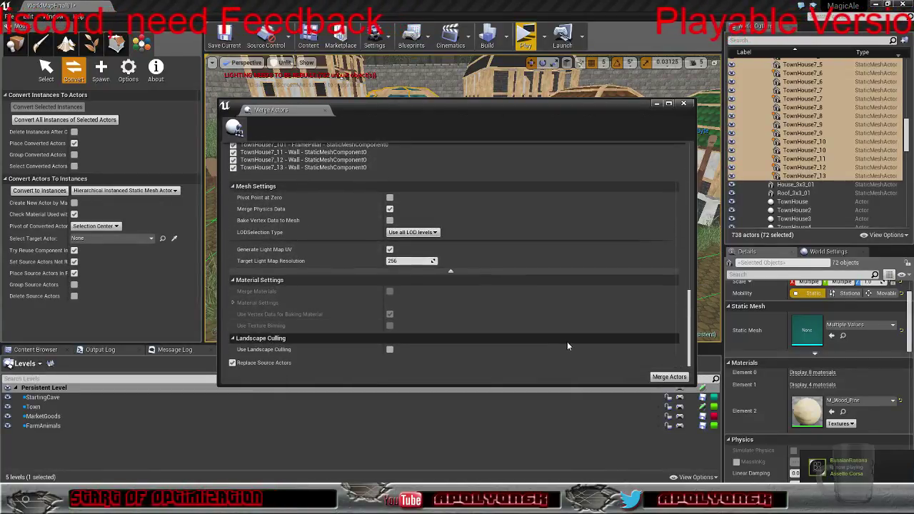
# Merge the selected actors into one static mesh saved as TownHouse7 in the Models/Houses folder
pyautogui.click(669, 377)
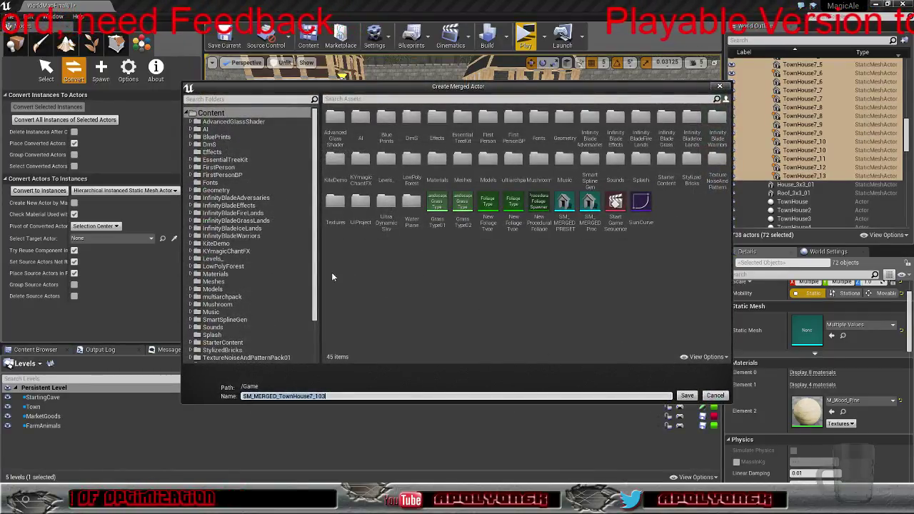
pyautogui.click(214, 289)
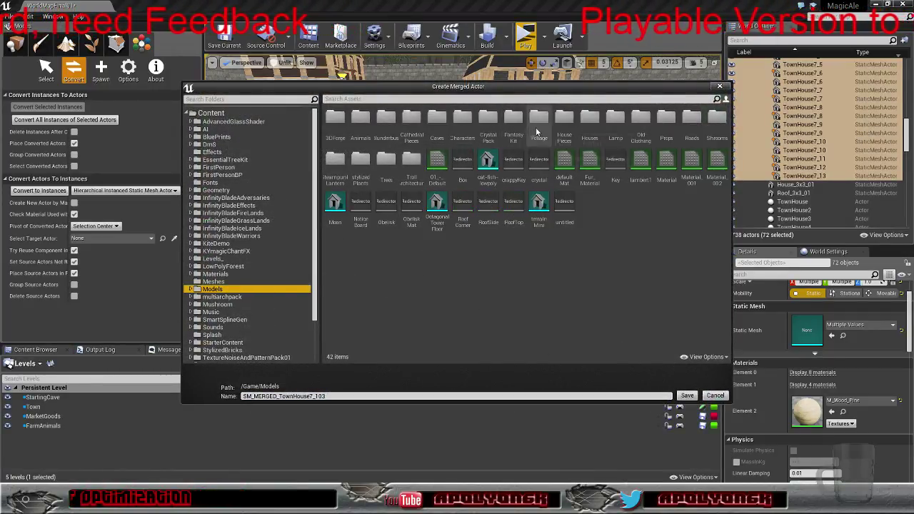
pyautogui.doubleClick(590, 123)
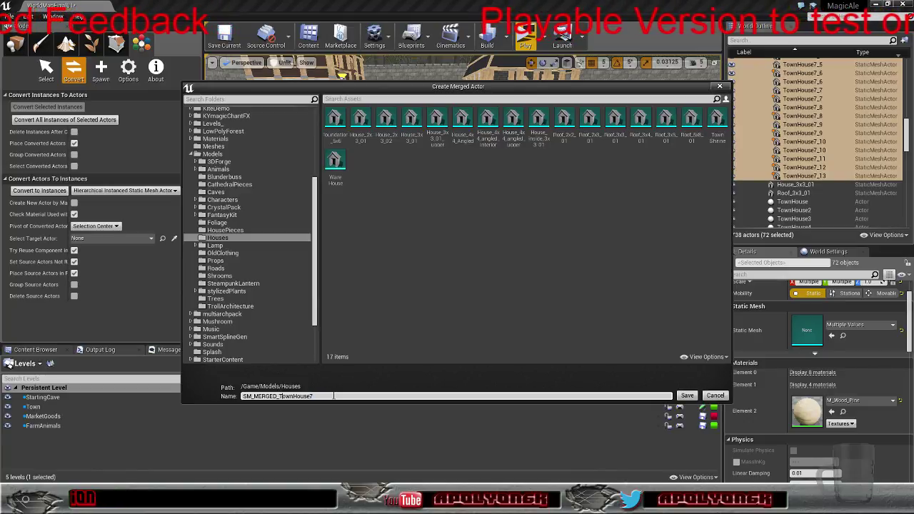
pyautogui.press('BackSpace')
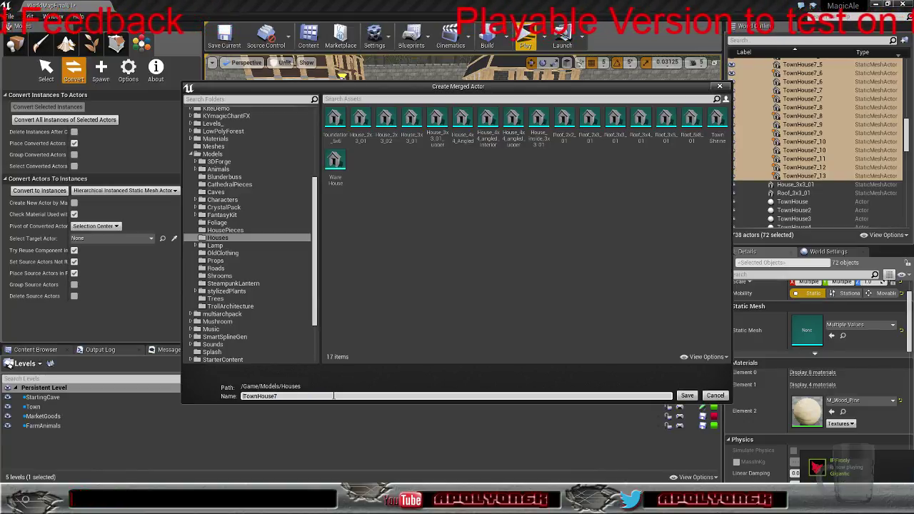
pyautogui.press('Return')
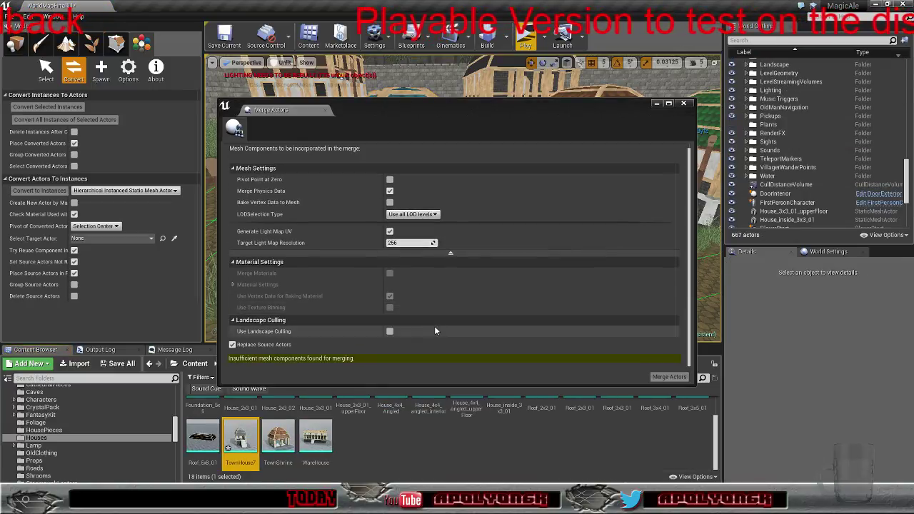
# Put the Merge Actors window away, examine the merged house's roof from several sides and open the TownHouse7 mesh asset
pyautogui.click(657, 105)
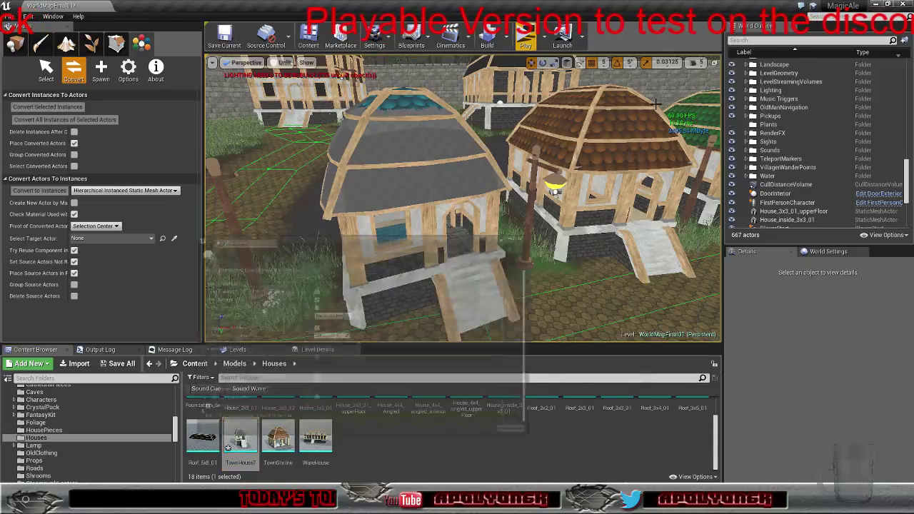
pyautogui.moveTo(463, 199); pyautogui.dragTo(439, 197, button='right')
pyautogui.moveTo(500, 264); pyautogui.dragTo(503, 266, button='right')
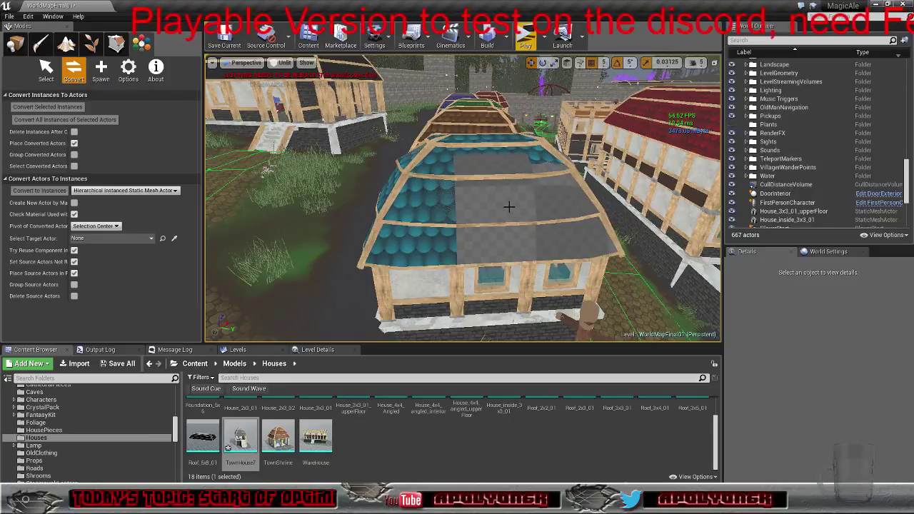
pyautogui.moveTo(509, 207); pyautogui.dragTo(500, 209, button='right')
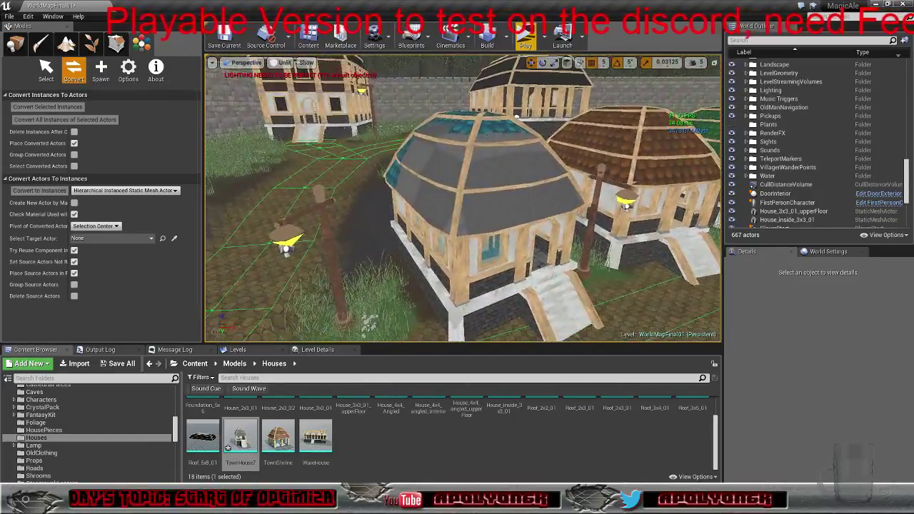
pyautogui.doubleClick(241, 436)
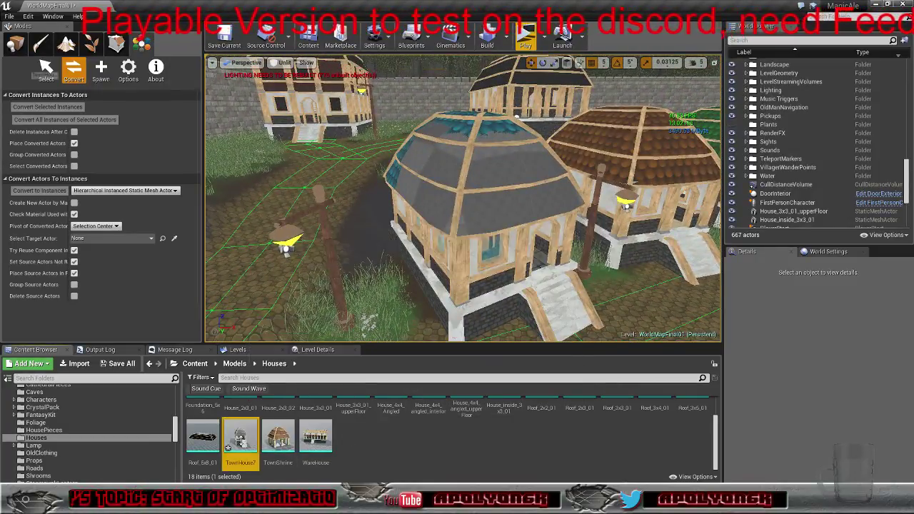
# Review all the material slots of the merged TownHouse7 mesh, looking for the ones used by the untextured roof
pyautogui.moveTo(637, 243); pyautogui.dragTo(616, 253, button='right')
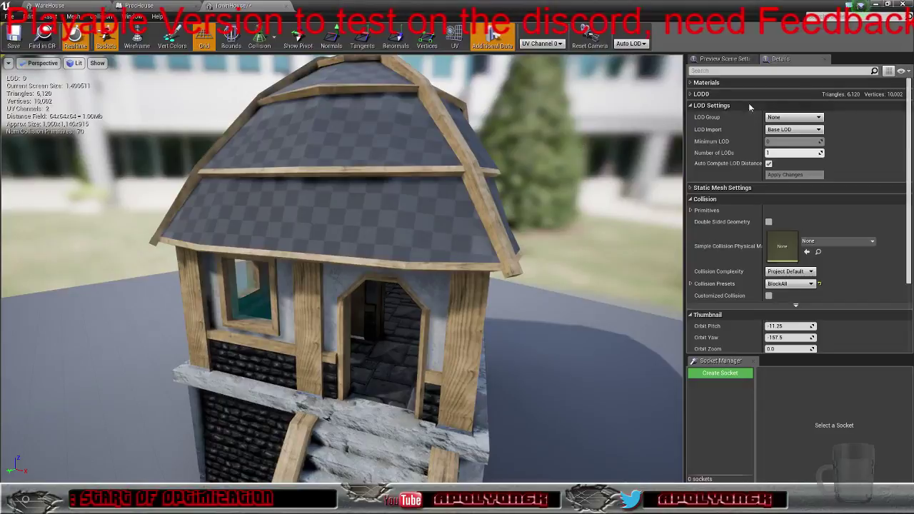
pyautogui.click(691, 84)
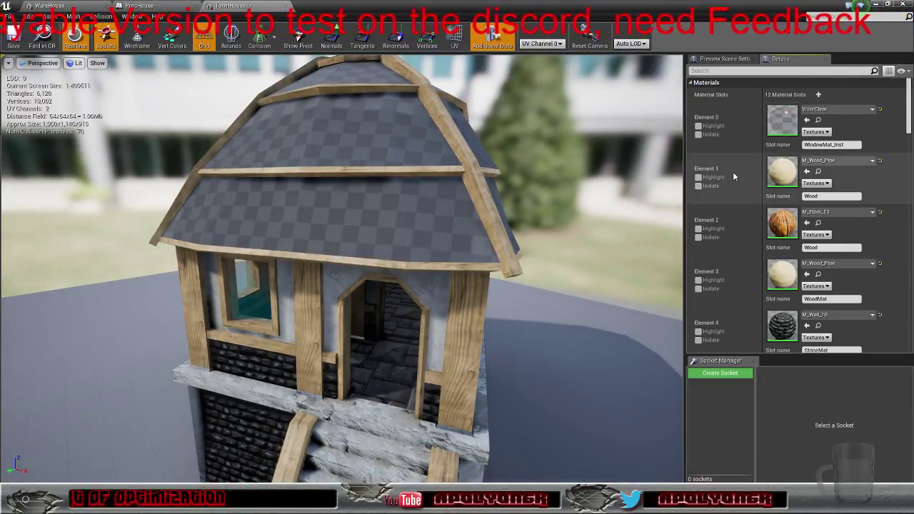
pyautogui.scroll(-8, 735, 179)
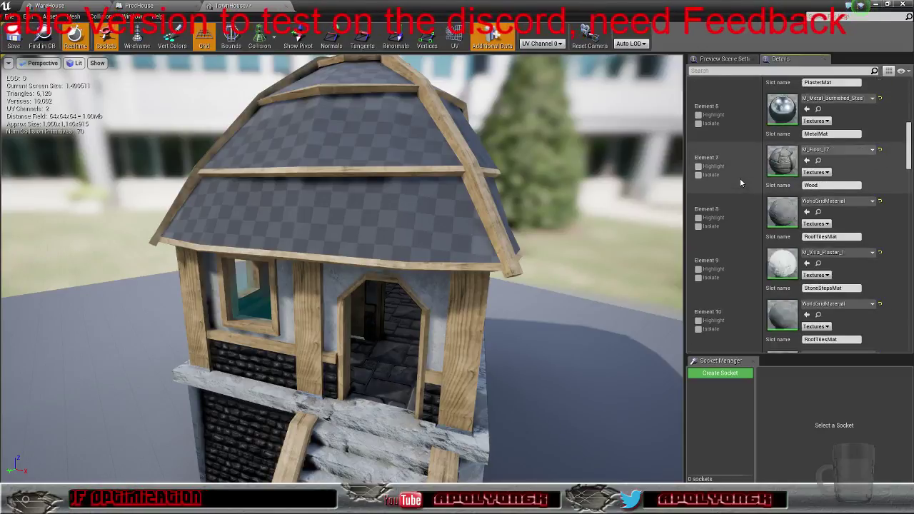
pyautogui.scroll(-1, 740, 183)
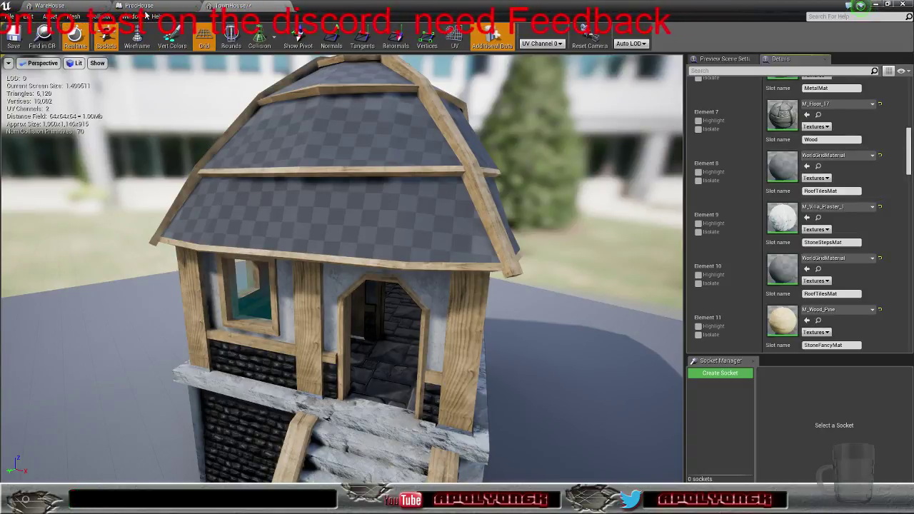
# Look up the shingle material on the RoofCorner component of the ProcHouse blueprint and locate it in the RoofColors folder
pyautogui.click(72, 6)
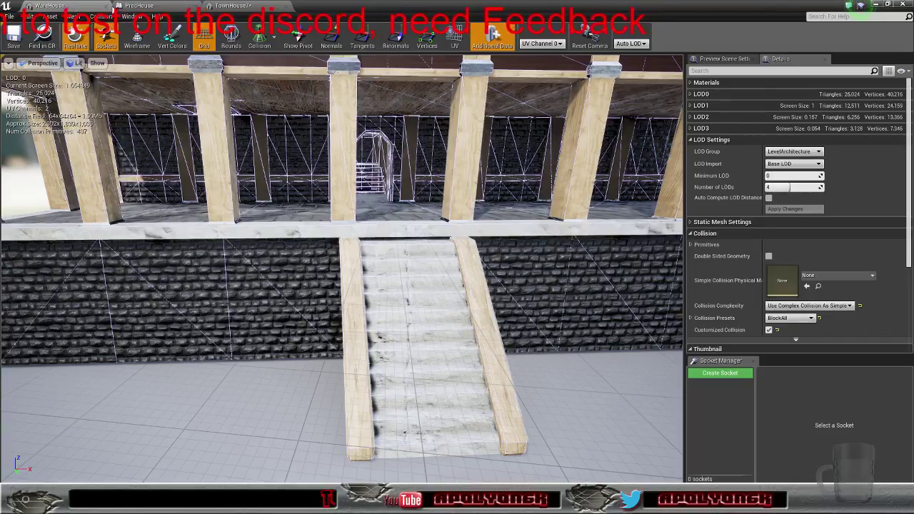
pyautogui.moveTo(206, 118); pyautogui.dragTo(201, 93, button='right')
pyautogui.click(140, 6)
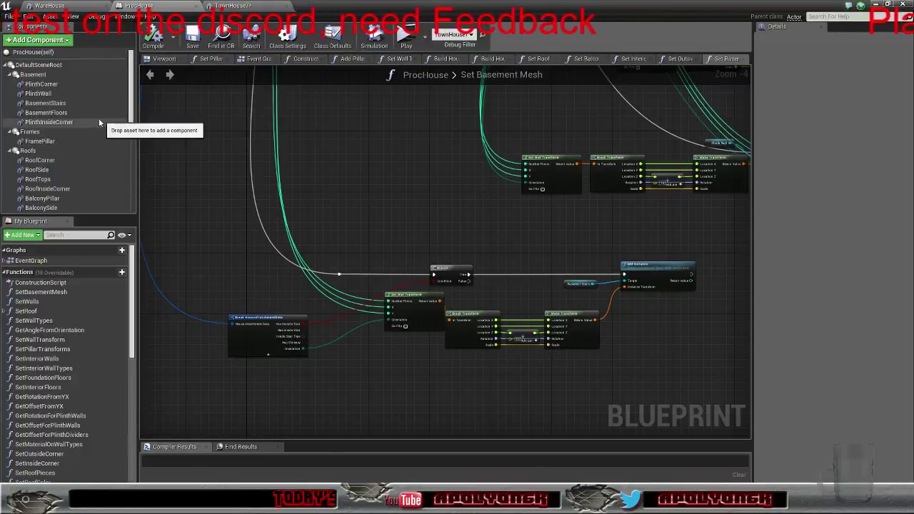
pyautogui.click(56, 160)
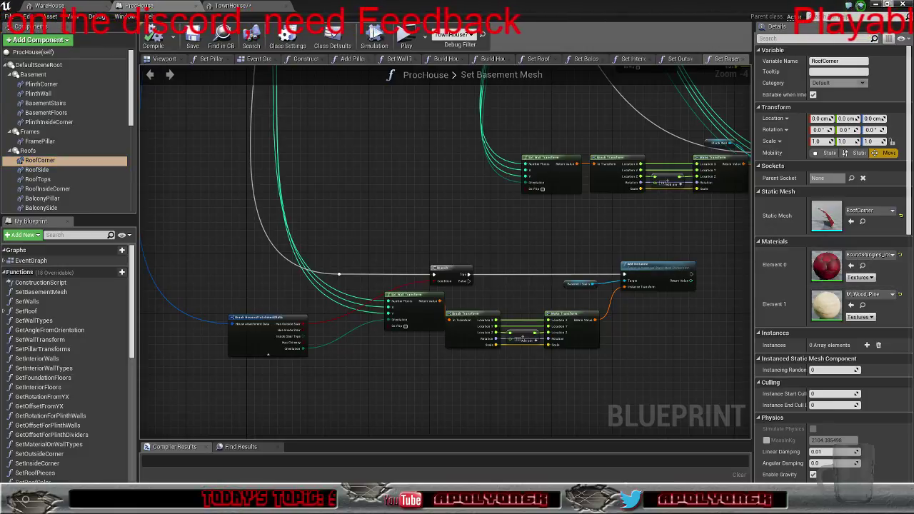
pyautogui.click(888, 5)
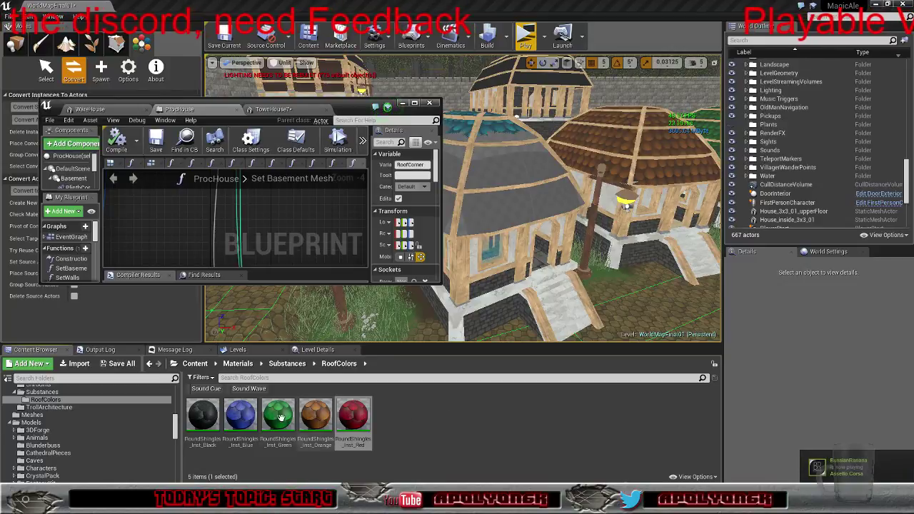
# Assign RoundShingles_Inst_Blue to both RoofTilesMat slots, Elements 8 and 10, of the TownHouse7 mesh and check the house from several sides
pyautogui.click(240, 416)
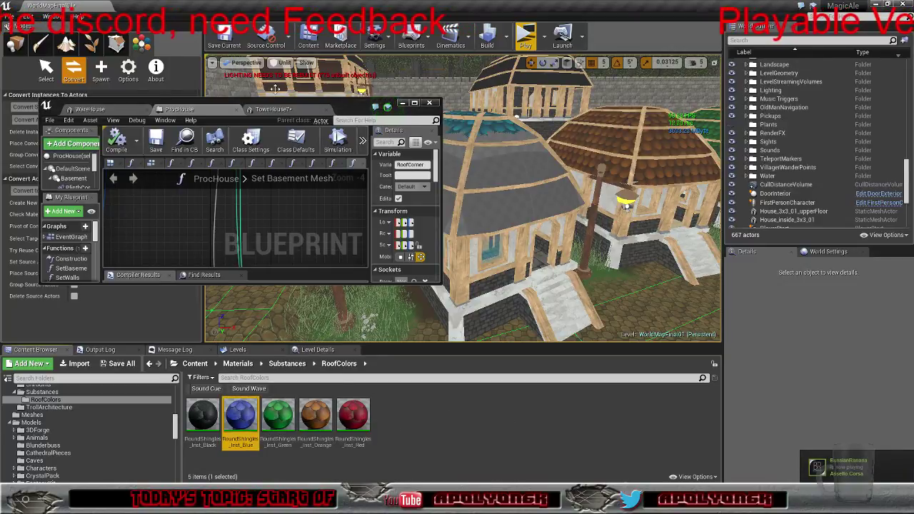
pyautogui.click(275, 112)
pyautogui.click(415, 104)
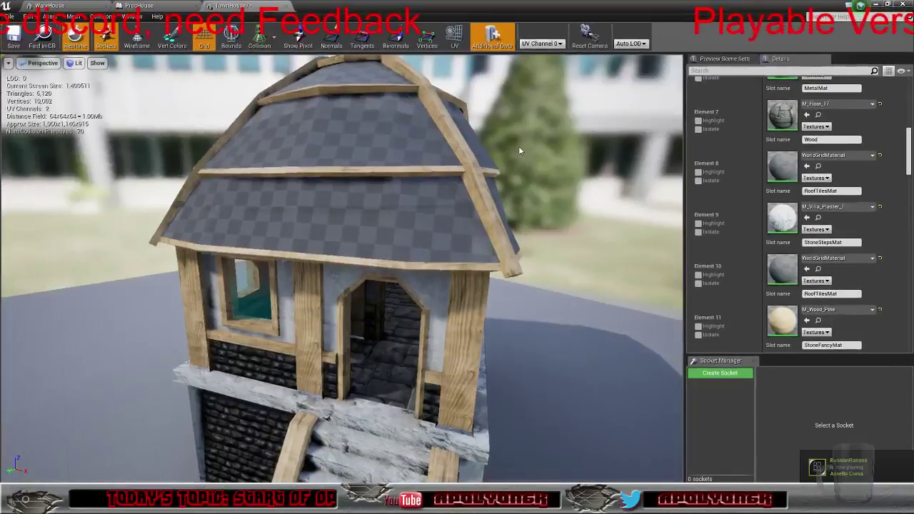
pyautogui.click(807, 167)
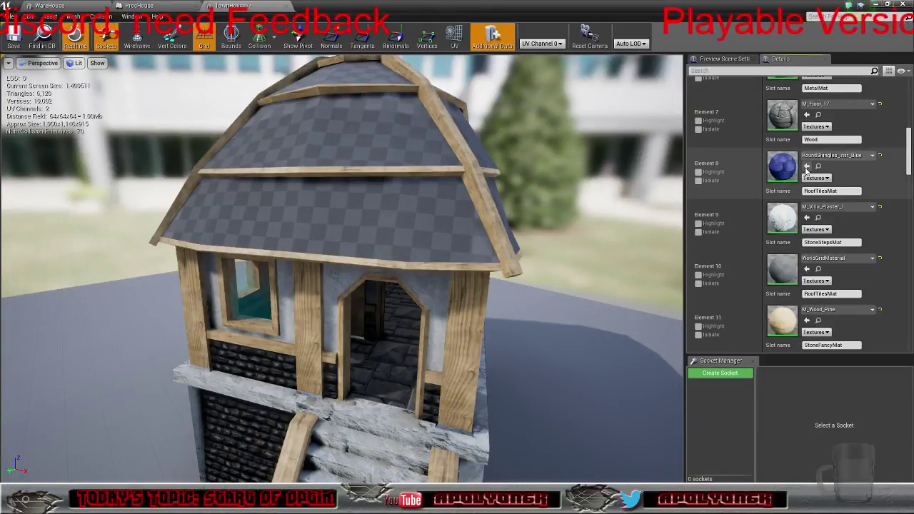
pyautogui.click(806, 269)
pyautogui.moveTo(589, 224); pyautogui.dragTo(336, 239, button='right')
pyautogui.moveTo(278, 275); pyautogui.dragTo(143, 283)
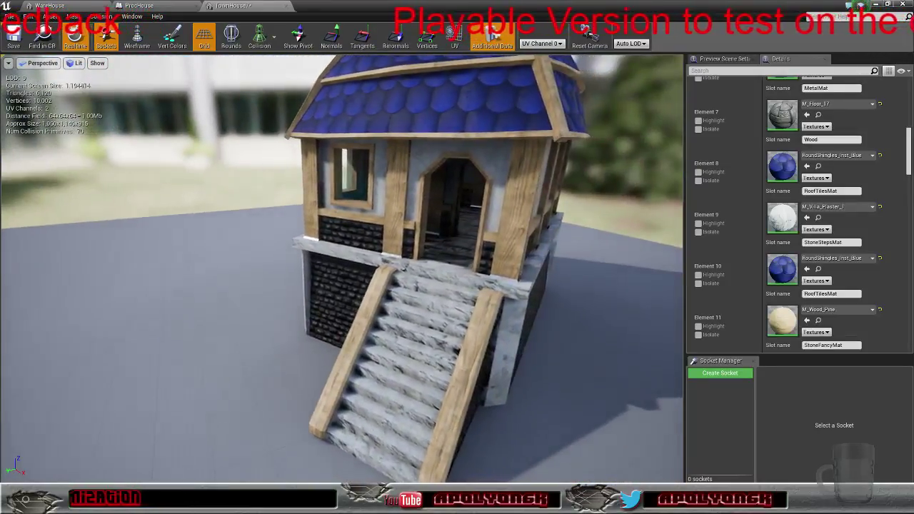
pyautogui.moveTo(143, 283); pyautogui.dragTo(154, 278, button='right')
pyautogui.press('d')
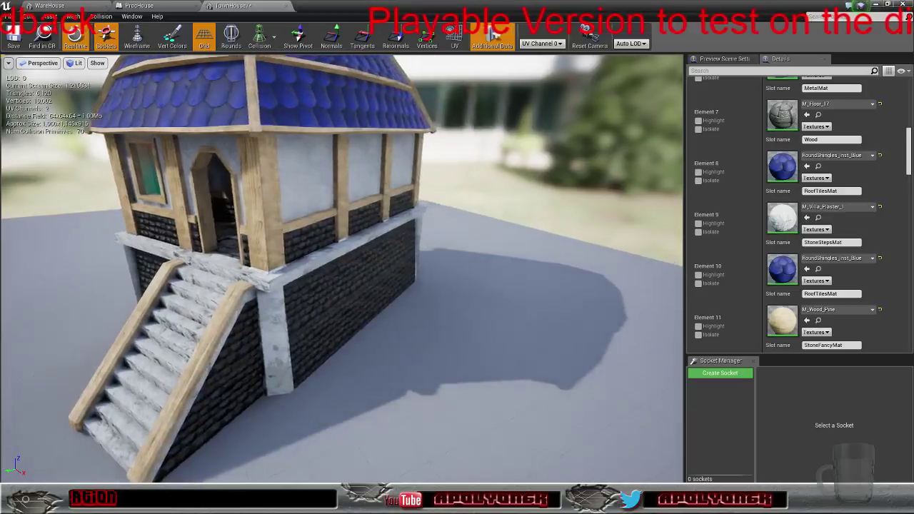
pyautogui.moveTo(187, 274); pyautogui.dragTo(156, 275)
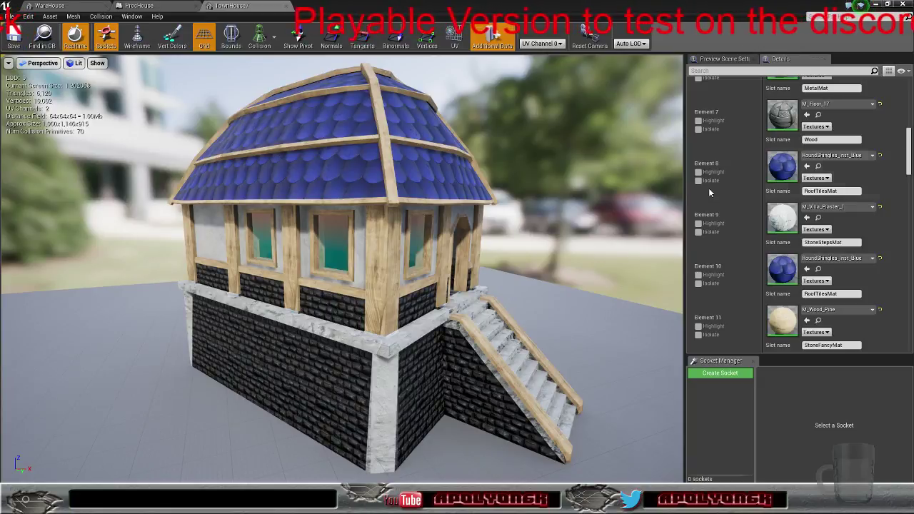
# Set the TownHouse7 mesh's LOD Group to LevelArchitecture and accept overwriting the current settings with the group defaults
pyautogui.scroll(10, 709, 187)
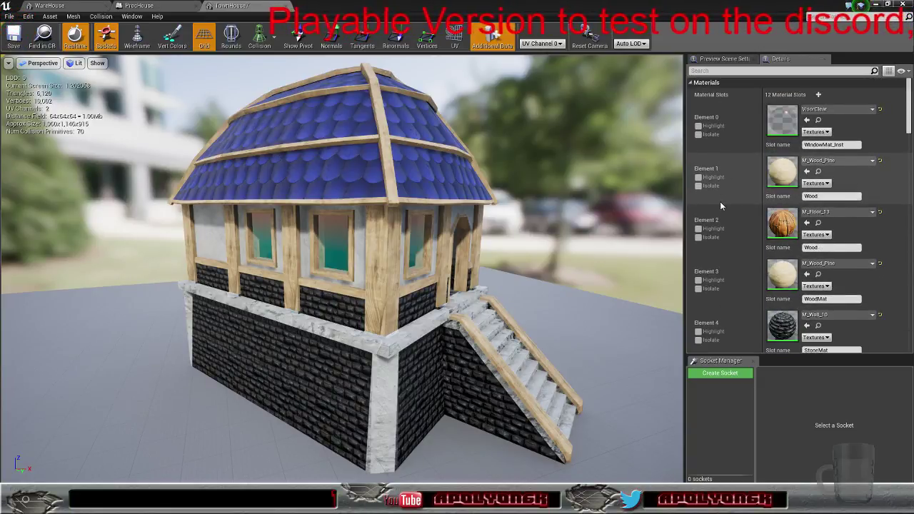
pyautogui.click(699, 82)
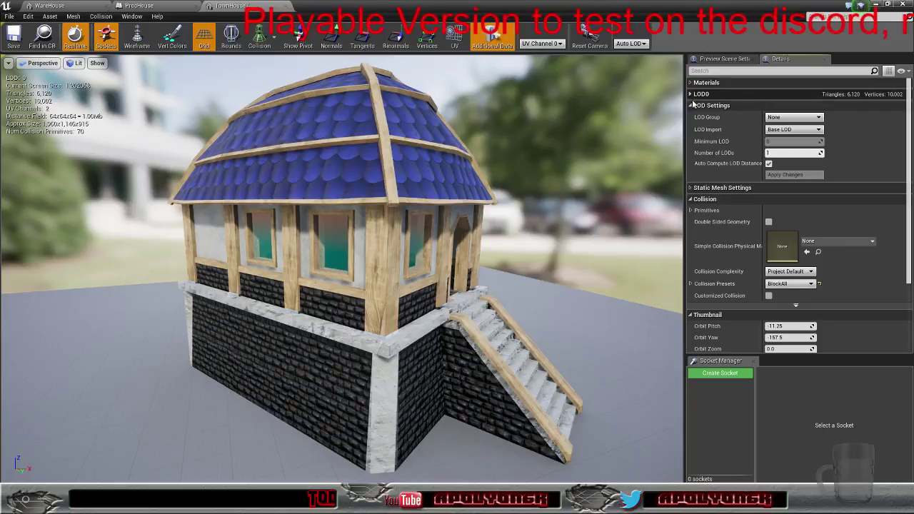
pyautogui.click(780, 118)
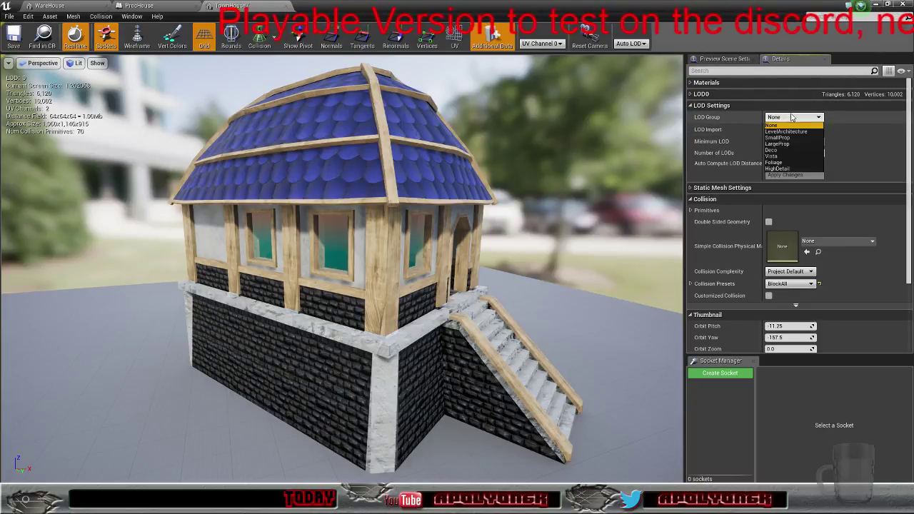
pyautogui.click(786, 131)
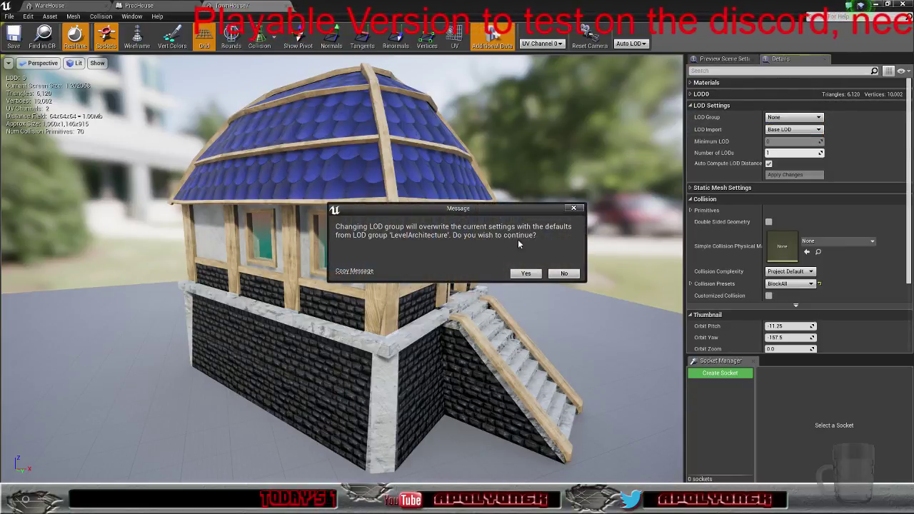
pyautogui.click(524, 274)
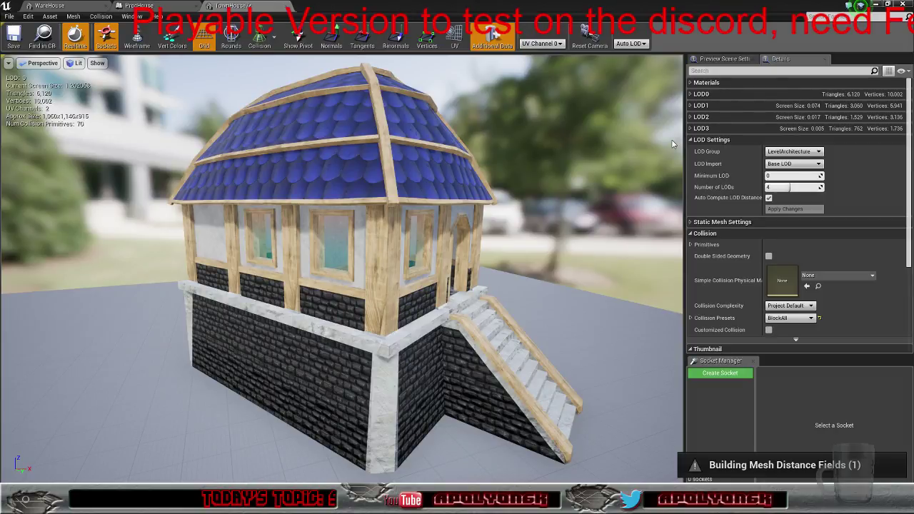
# Turn off Auto Compute LOD Distance and set the screen size of LOD1 to 0.9999
pyautogui.click(743, 105)
pyautogui.click(722, 147)
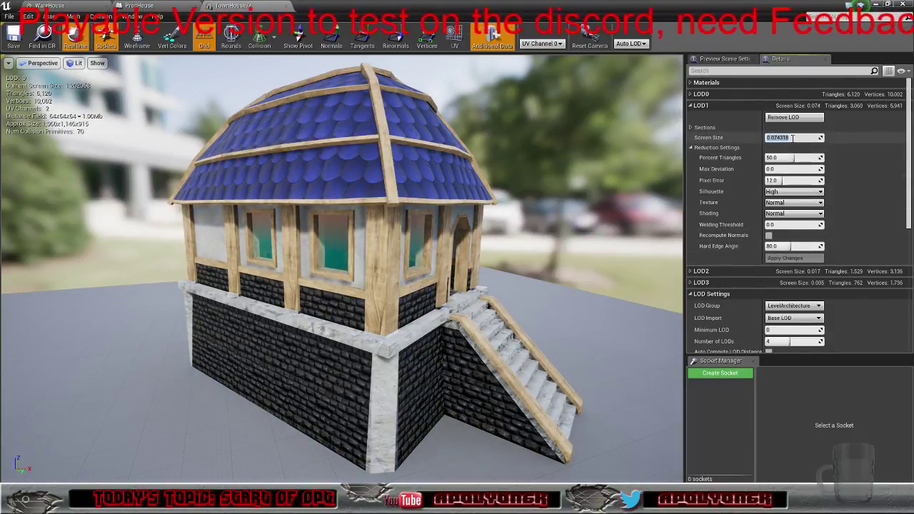
pyautogui.write('1')
pyautogui.press('Return')
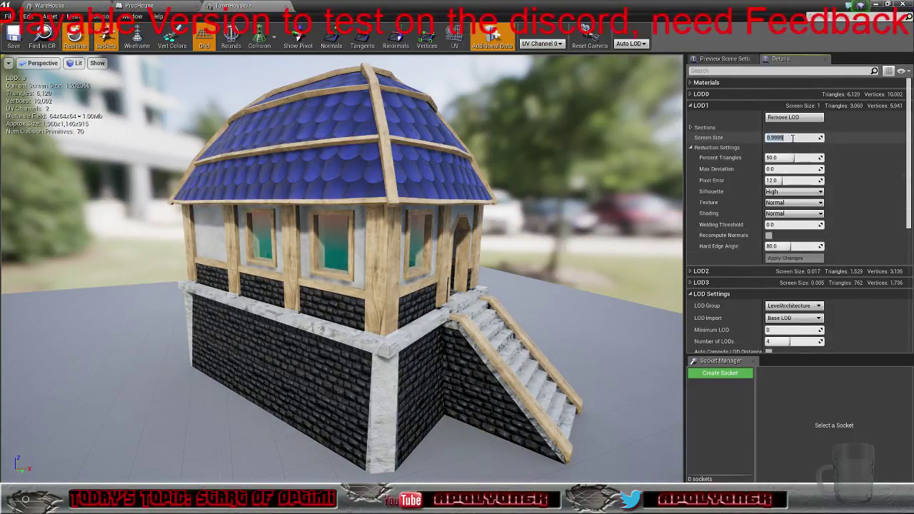
# Set the screen size of LOD2 to 0.5 and that of LOD3 to 0.1
pyautogui.click(691, 272)
pyautogui.scroll(-2, 757, 257)
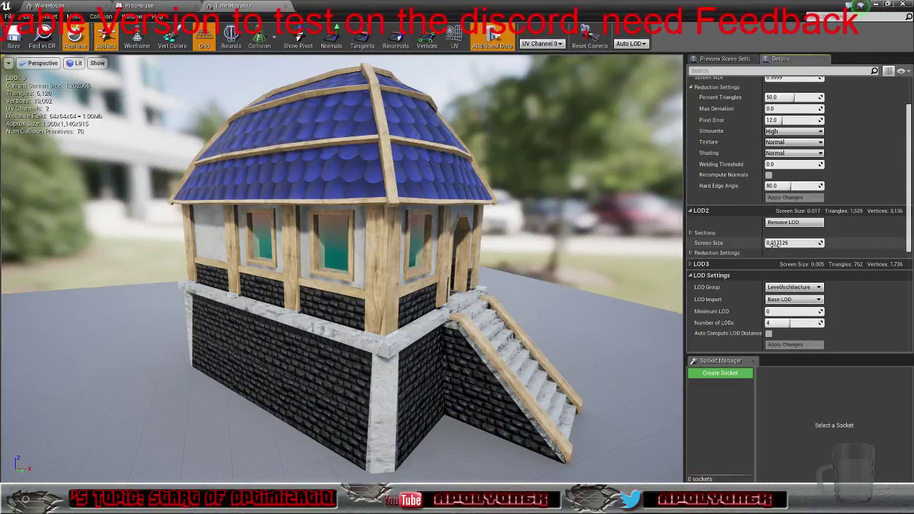
pyautogui.moveTo(775, 243); pyautogui.dragTo(802, 243)
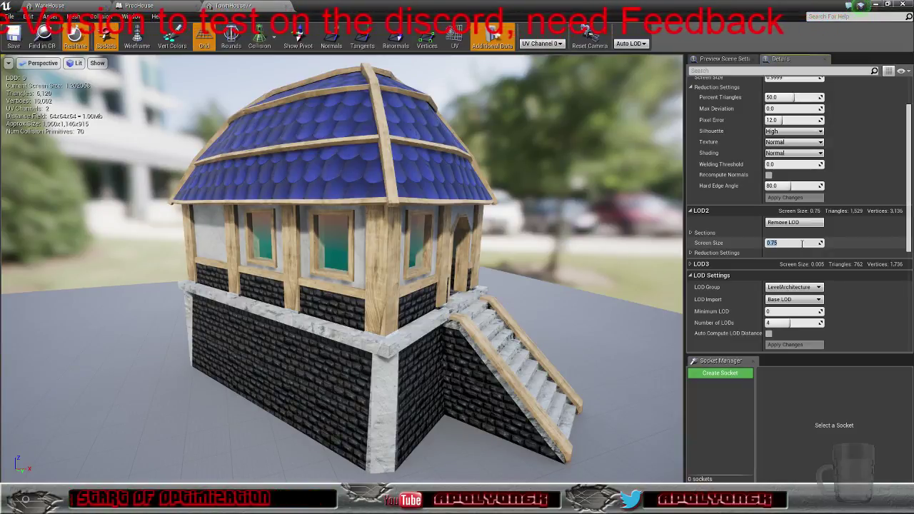
pyautogui.click(691, 265)
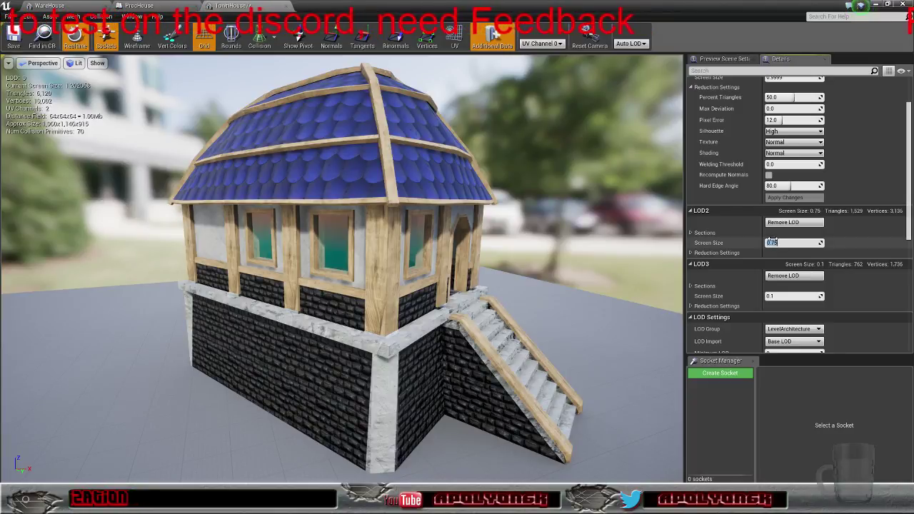
pyautogui.click(786, 255)
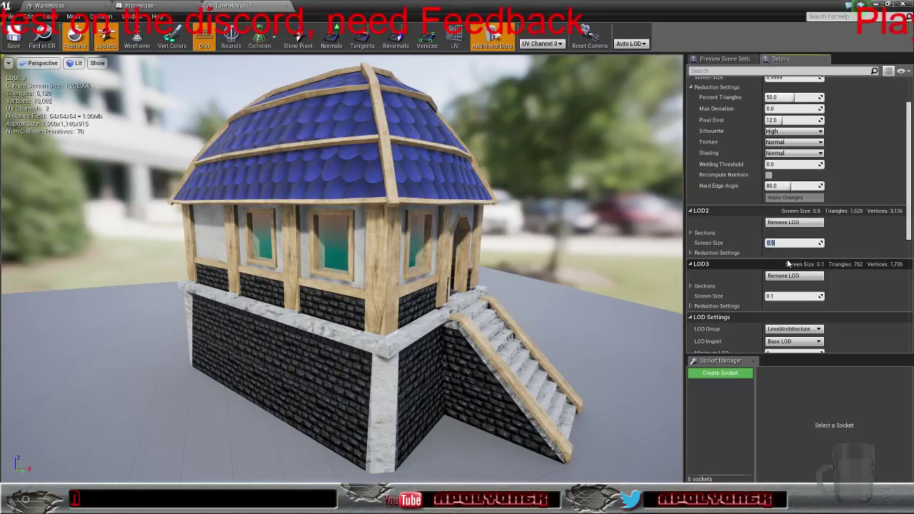
# Back the preview camera far away from the house to check how it looks as it switches down to LOD3
pyautogui.moveTo(513, 263); pyautogui.dragTo(499, 250, button='right')
pyautogui.press('s')
pyautogui.press('s')
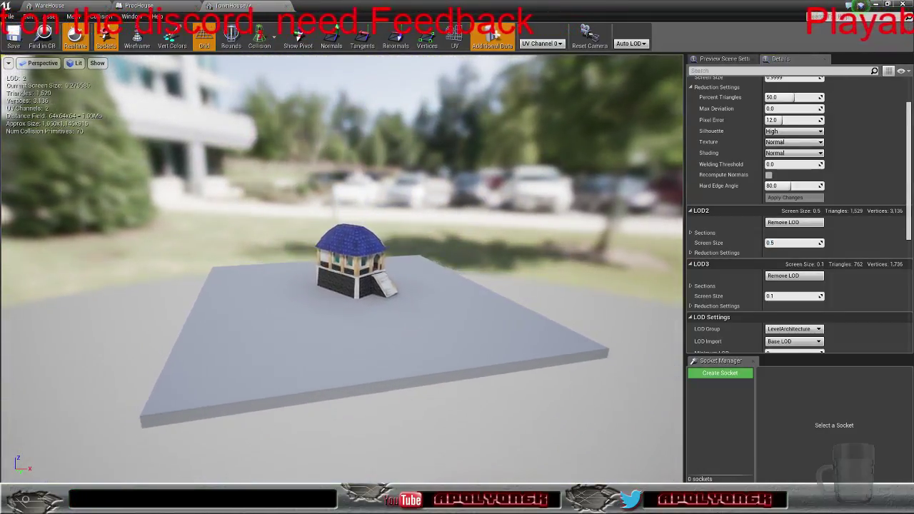
pyautogui.moveTo(511, 418); pyautogui.dragTo(511, 482)
pyautogui.press('s')
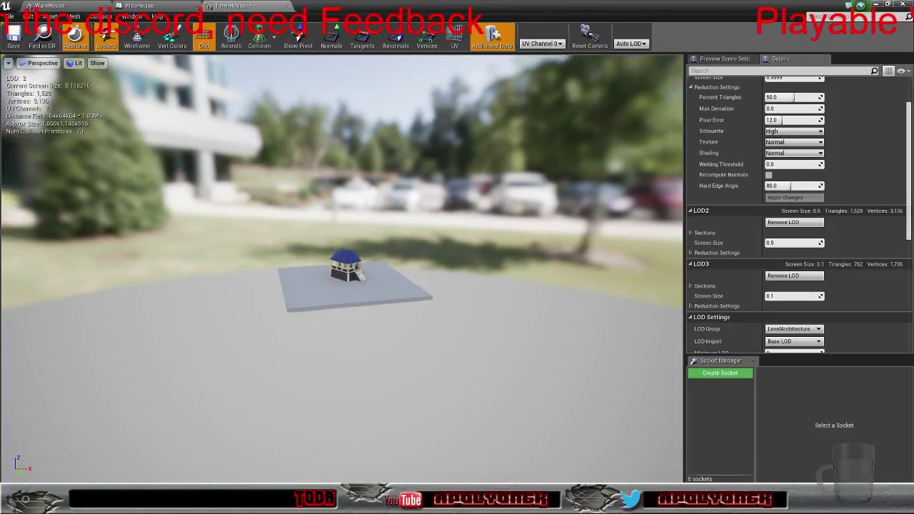
pyautogui.press('s')
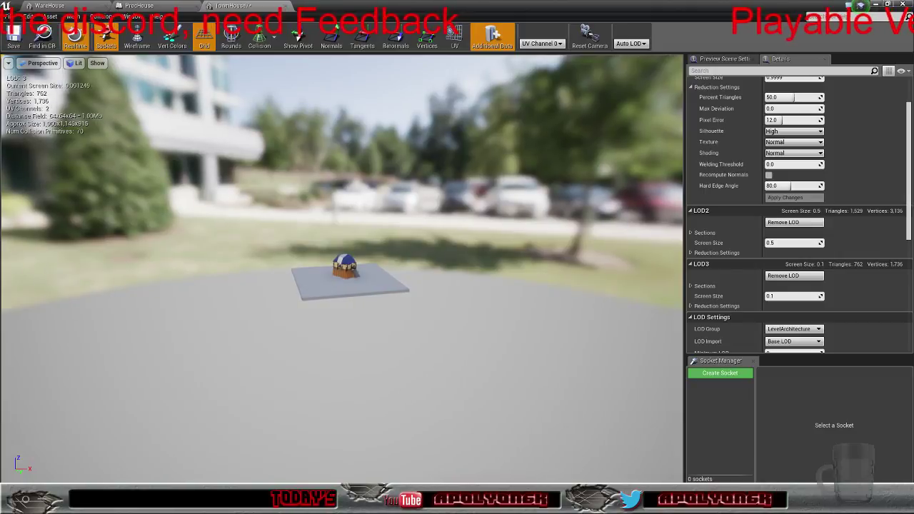
pyautogui.press('s')
pyautogui.moveTo(512, 418); pyautogui.dragTo(501, 443, button='right')
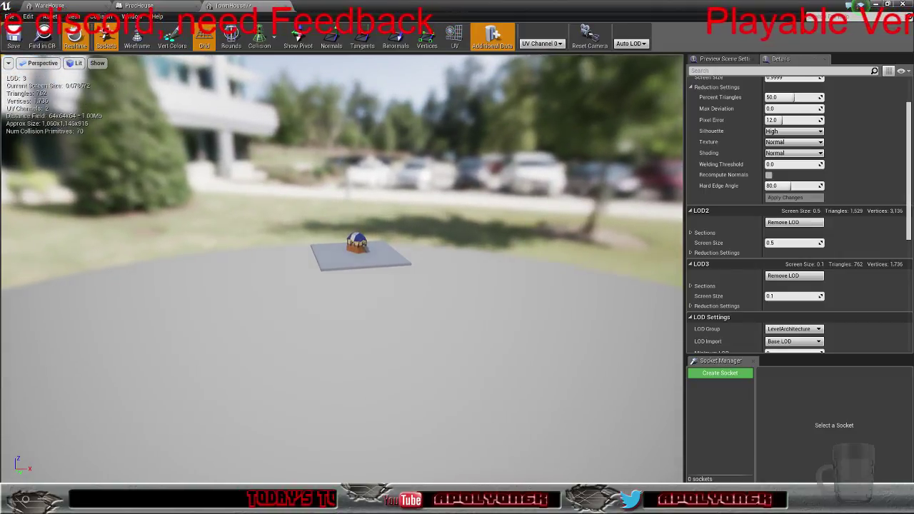
# Review the material slot assigned to each section of LOD3, from Section 0 through Section 8
pyautogui.click(692, 288)
pyautogui.scroll(-4, 723, 253)
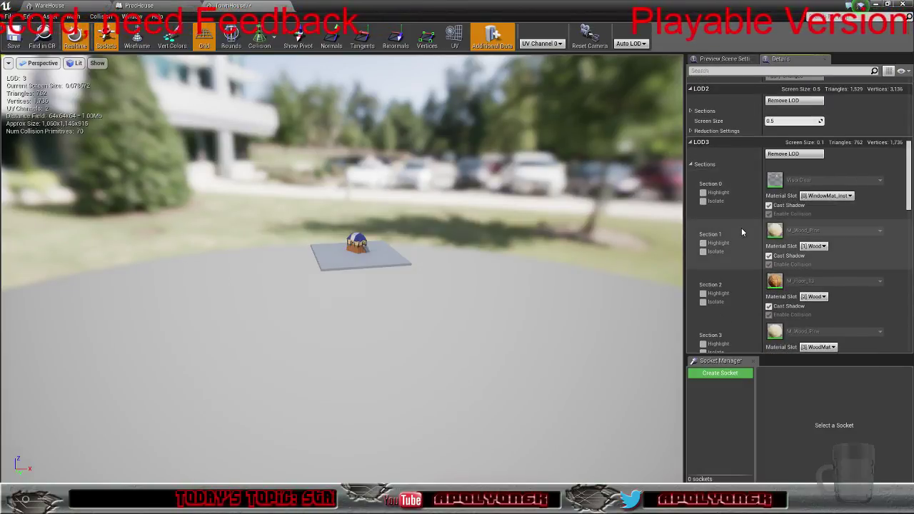
pyautogui.scroll(-6, 742, 230)
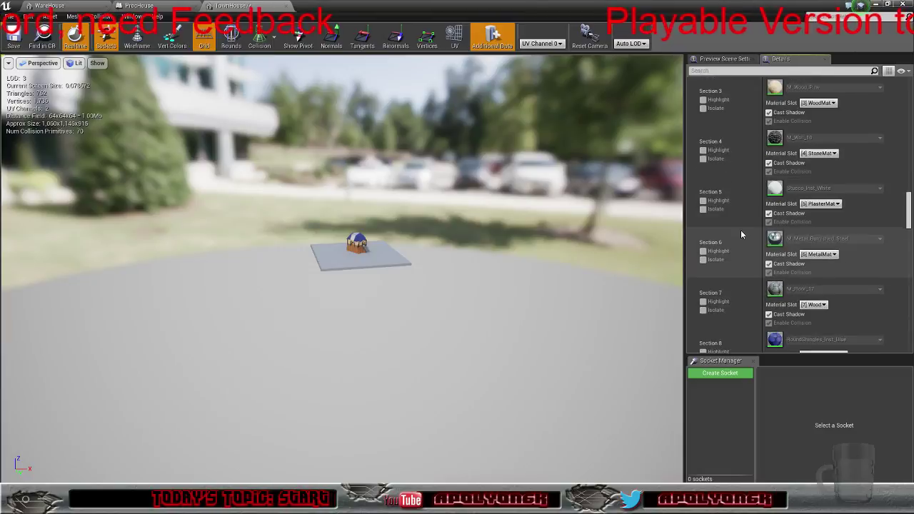
pyautogui.scroll(-4, 741, 230)
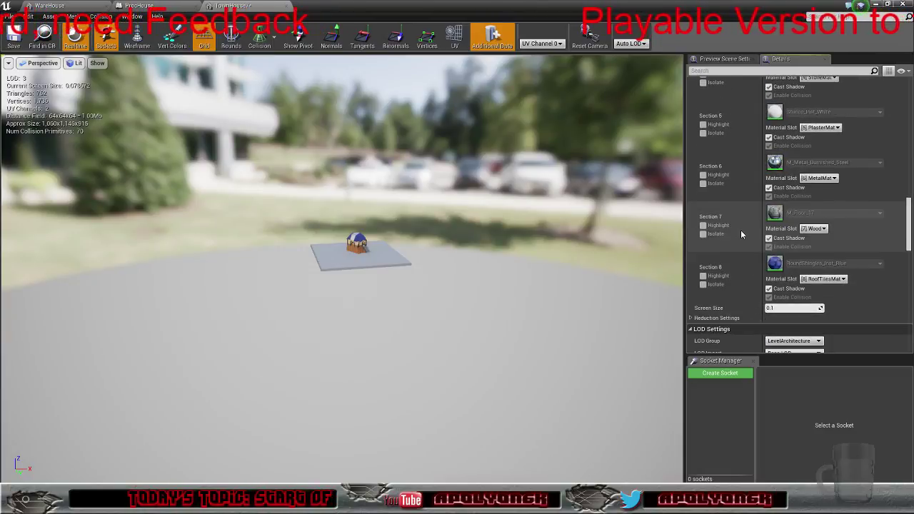
pyautogui.scroll(3, 741, 230)
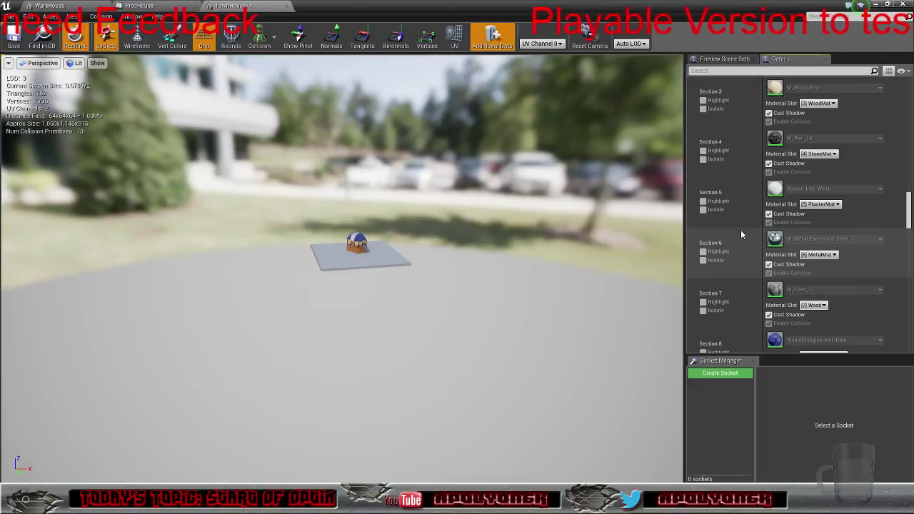
pyautogui.scroll(1, 741, 234)
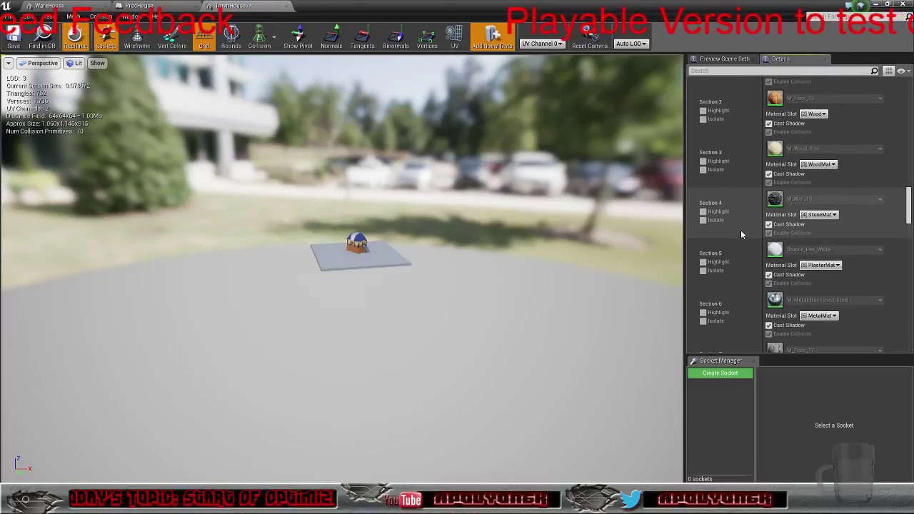
pyautogui.scroll(3, 742, 232)
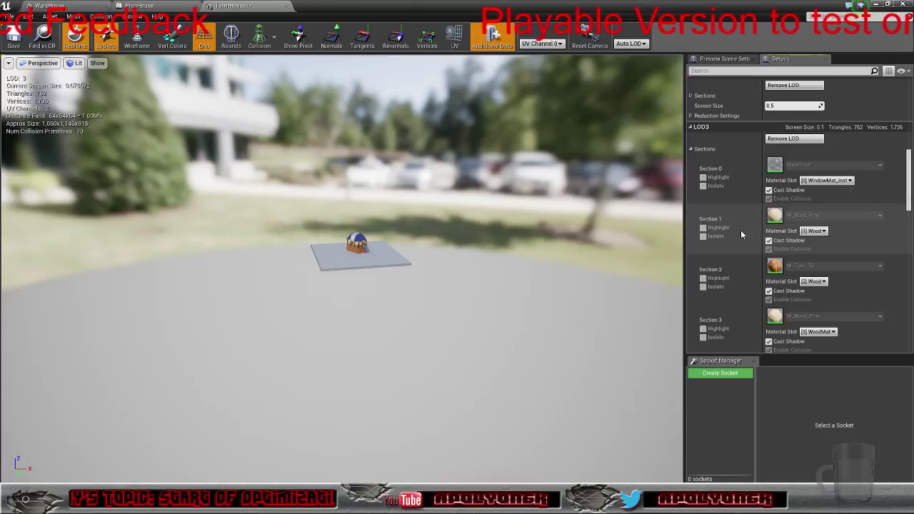
# Set the material slot of Section 2 of LOD3 to [4] StoneMat
pyautogui.scroll(-1, 740, 234)
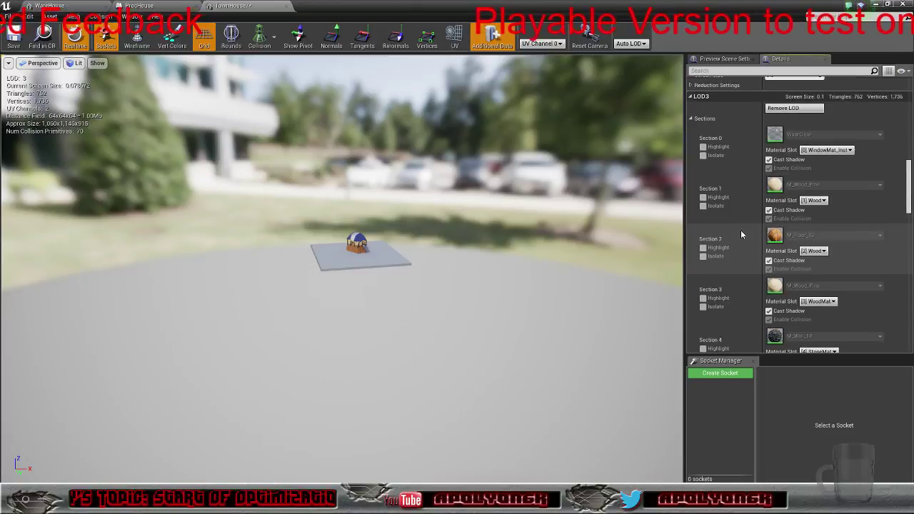
pyautogui.click(820, 252)
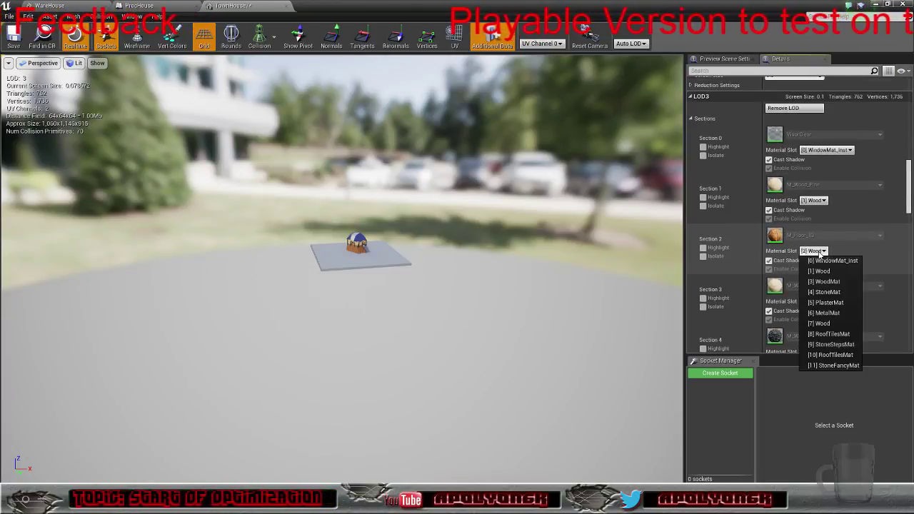
pyautogui.click(829, 293)
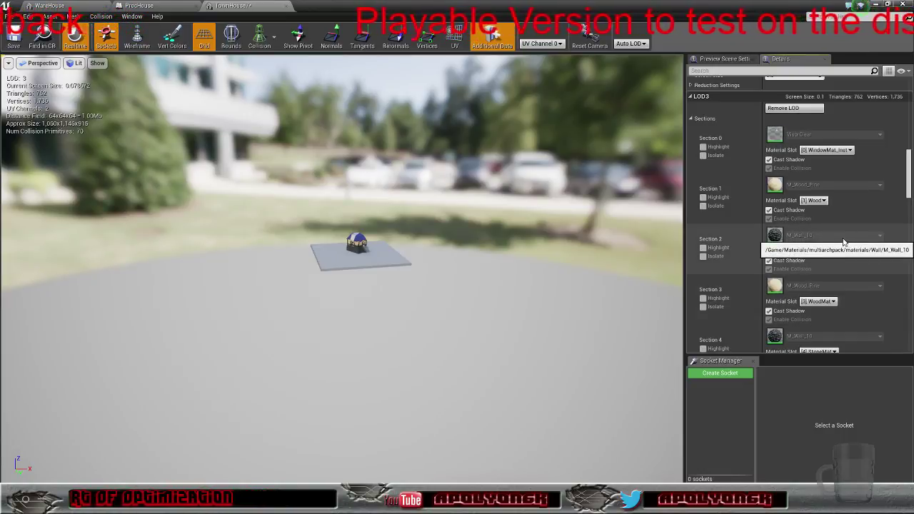
pyautogui.scroll(-5, 840, 278)
pyautogui.scroll(-3, 845, 274)
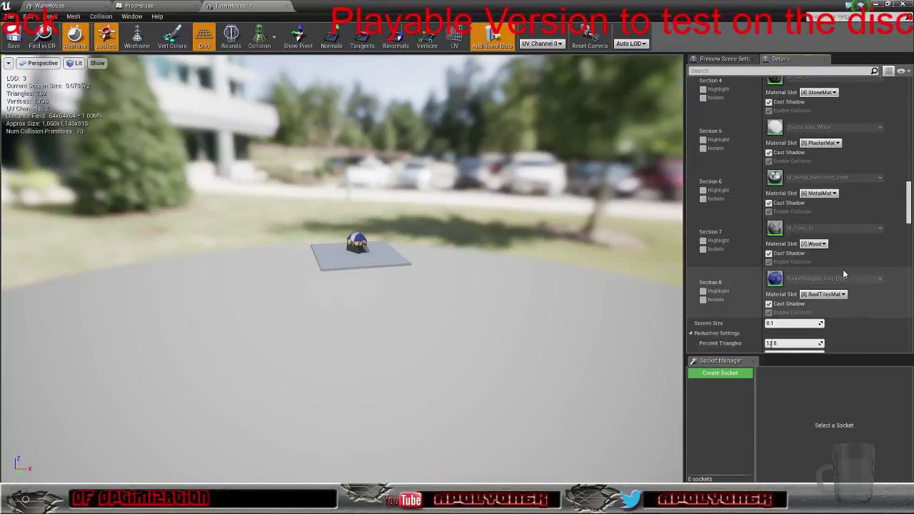
# Try [8] RoofTilesMat, [4] StoneMat and [1] Wood in turn as the material slot of Section 5 of LOD3
pyautogui.scroll(2, 844, 274)
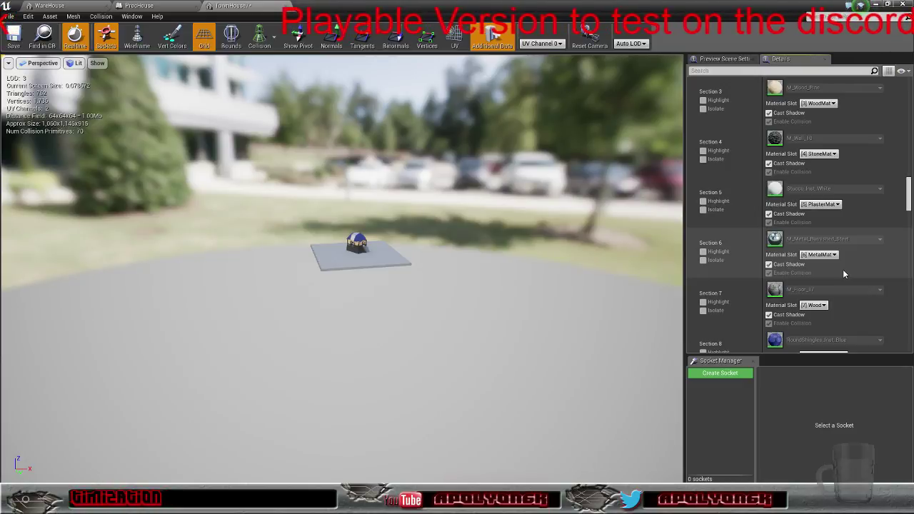
pyautogui.scroll(2, 843, 269)
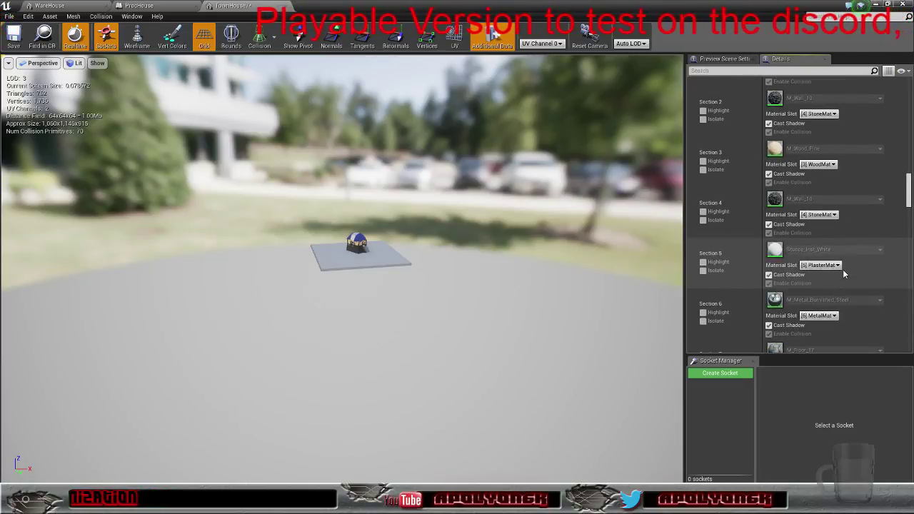
pyautogui.click(827, 265)
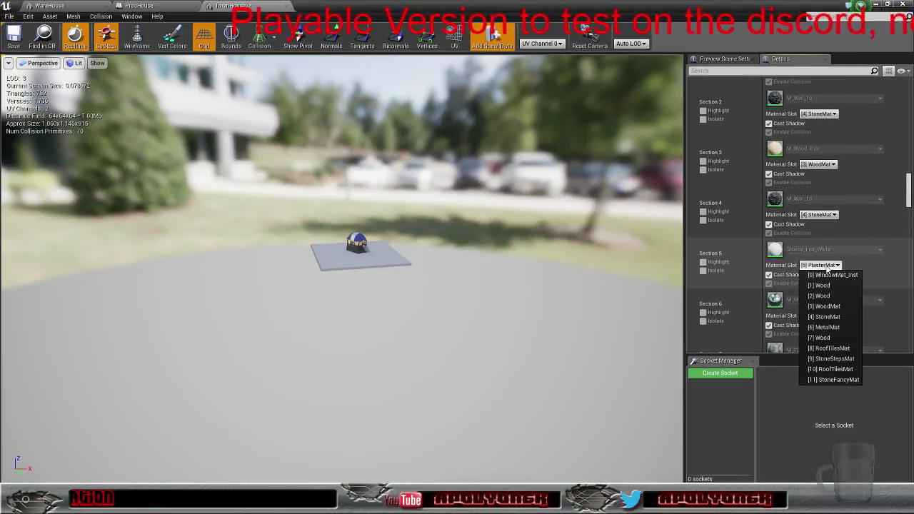
pyautogui.click(834, 348)
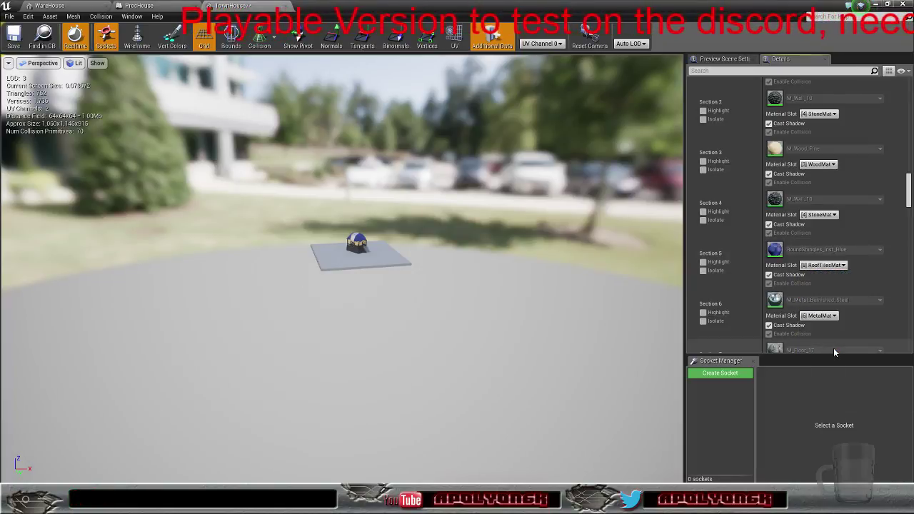
pyautogui.click(826, 266)
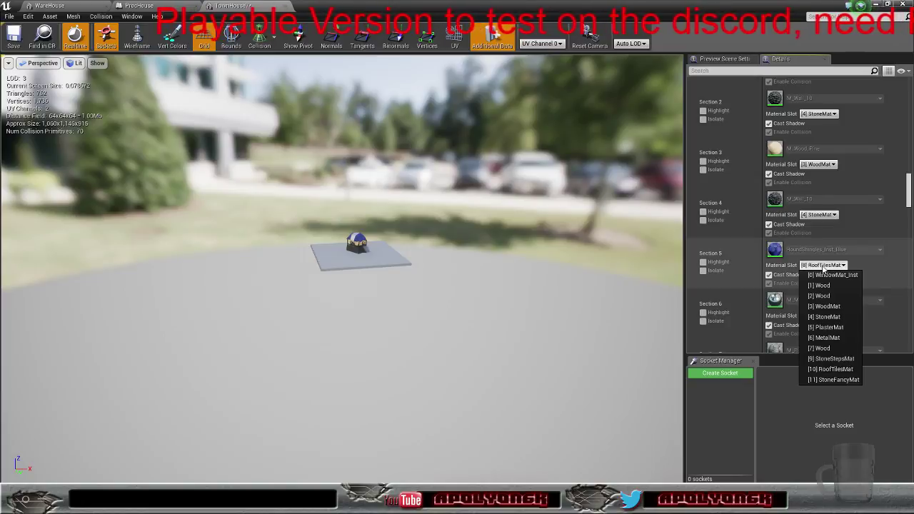
pyautogui.click(836, 317)
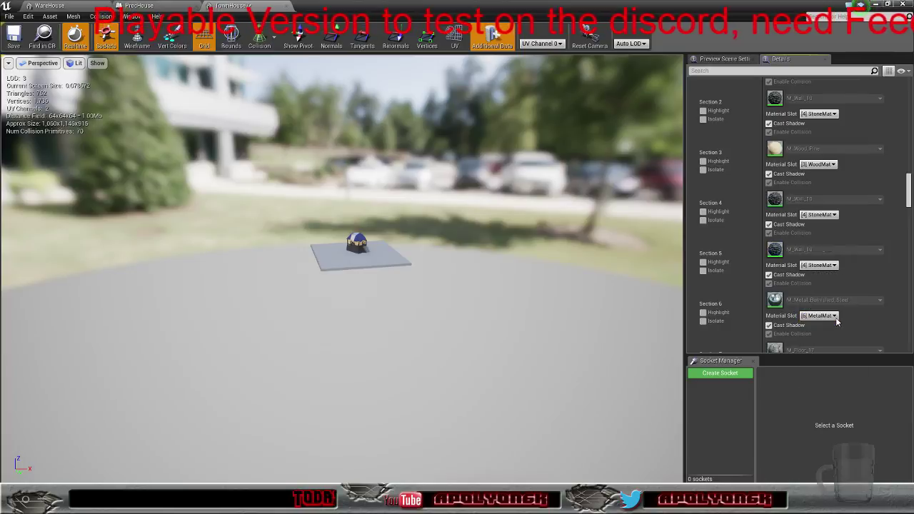
pyautogui.click(818, 265)
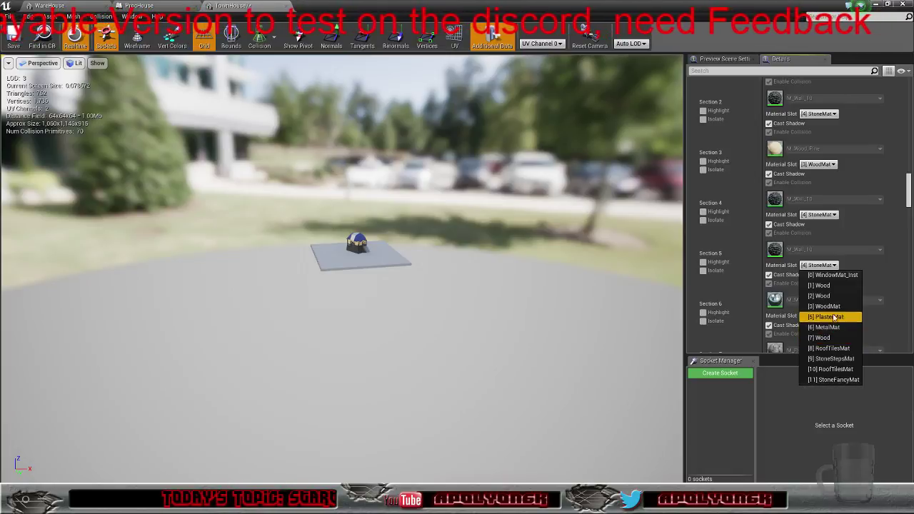
pyautogui.click(828, 286)
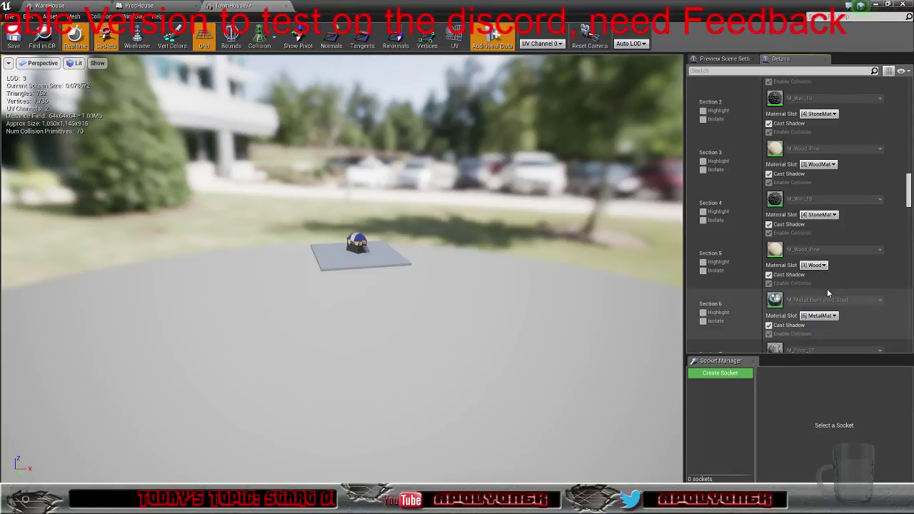
# Set the material slot of Section 5 of LOD3 to [2] Wood and check the distant house in the preview
pyautogui.click(815, 265)
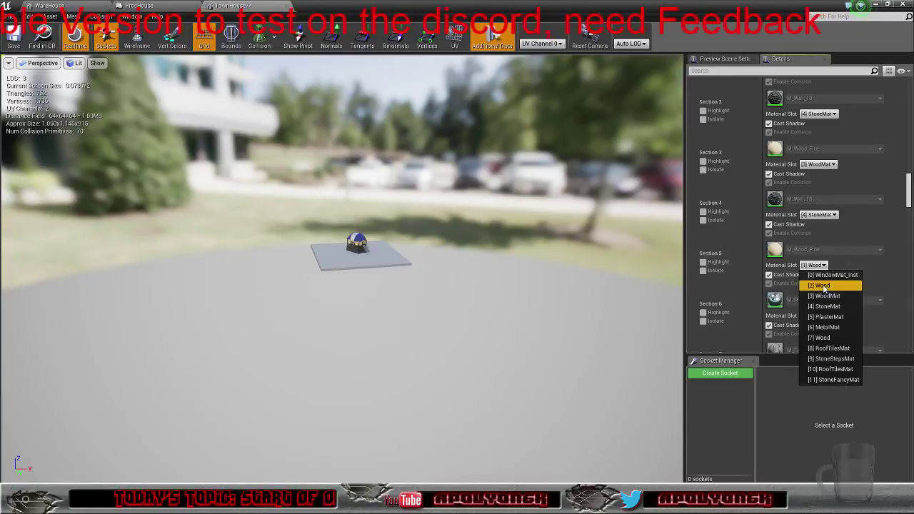
pyautogui.click(827, 286)
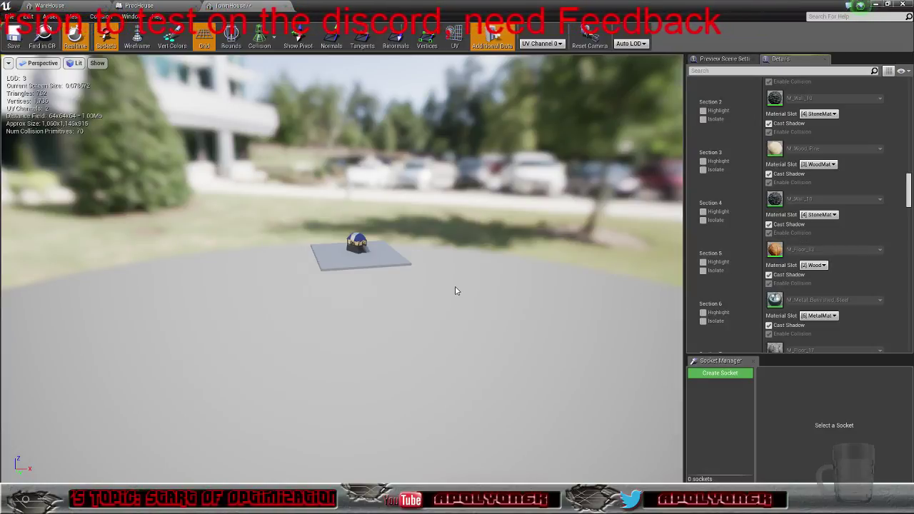
pyautogui.moveTo(431, 289); pyautogui.dragTo(382, 271, button='right')
pyautogui.press('w')
pyautogui.moveTo(389, 287); pyautogui.dragTo(411, 274)
pyautogui.moveTo(412, 274); pyautogui.dragTo(429, 280, button='right')
pyautogui.moveTo(424, 265); pyautogui.dragTo(524, 293)
pyautogui.press('s')
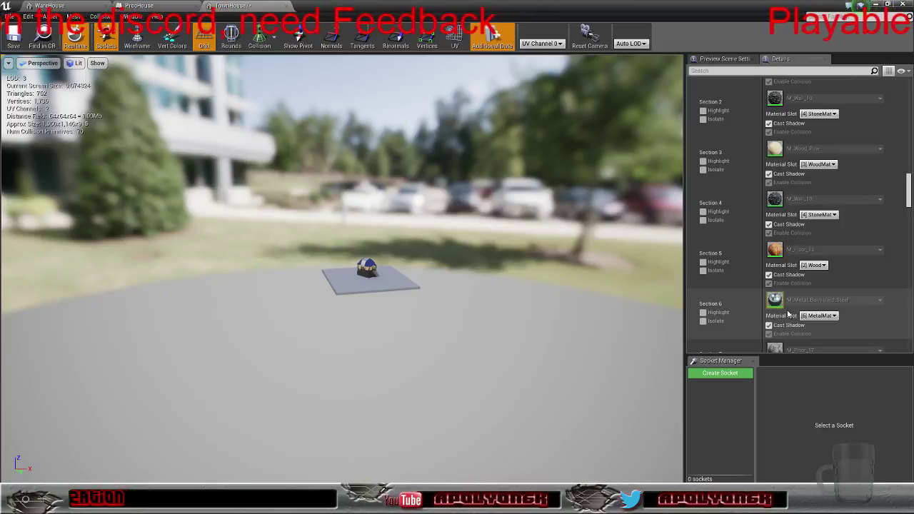
# Assign [8] RoofTilesMat to Section 6 of LOD3 and check the distant house's colours
pyautogui.click(831, 317)
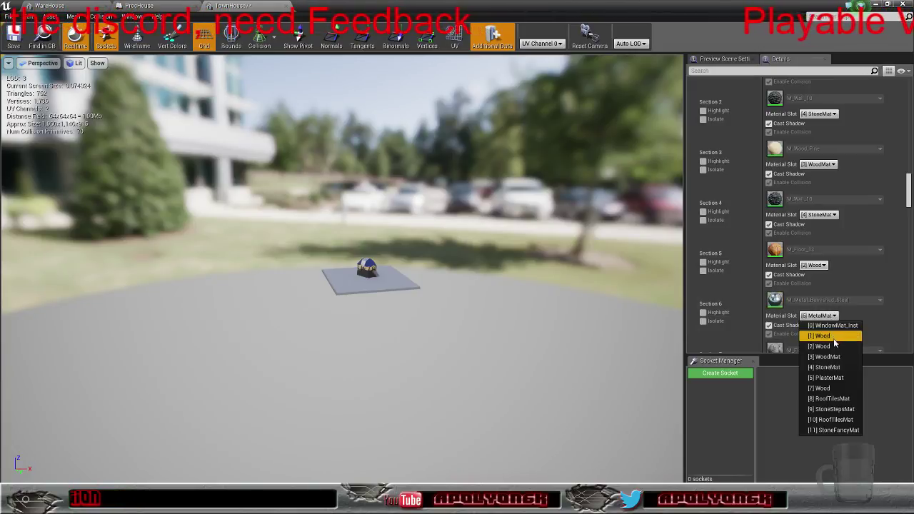
pyautogui.click(836, 399)
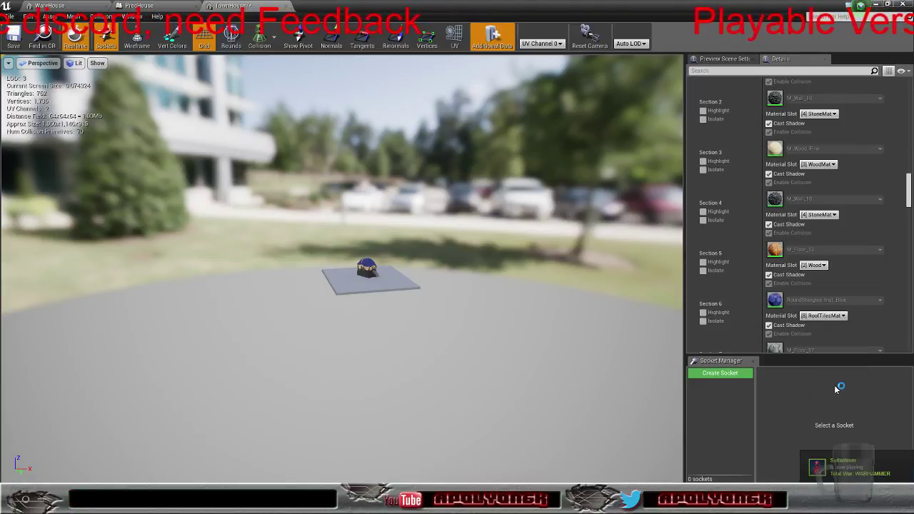
pyautogui.moveTo(635, 340); pyautogui.dragTo(602, 362, button='right')
pyautogui.press('s')
pyautogui.press('w')
pyautogui.moveTo(529, 292); pyautogui.dragTo(534, 289, button='right')
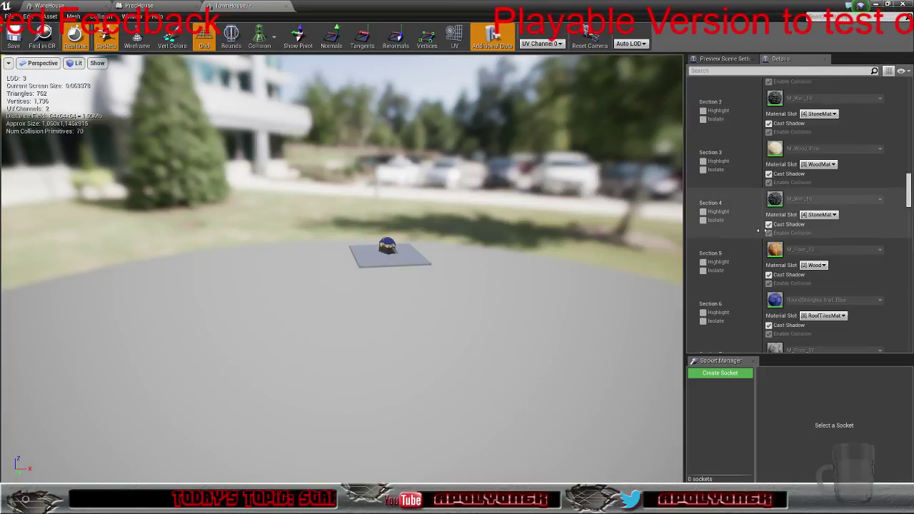
# Try [1] Wood as the material slot of Section 2 of LOD3, and switch it back to [4] StoneMat
pyautogui.scroll(4, 786, 249)
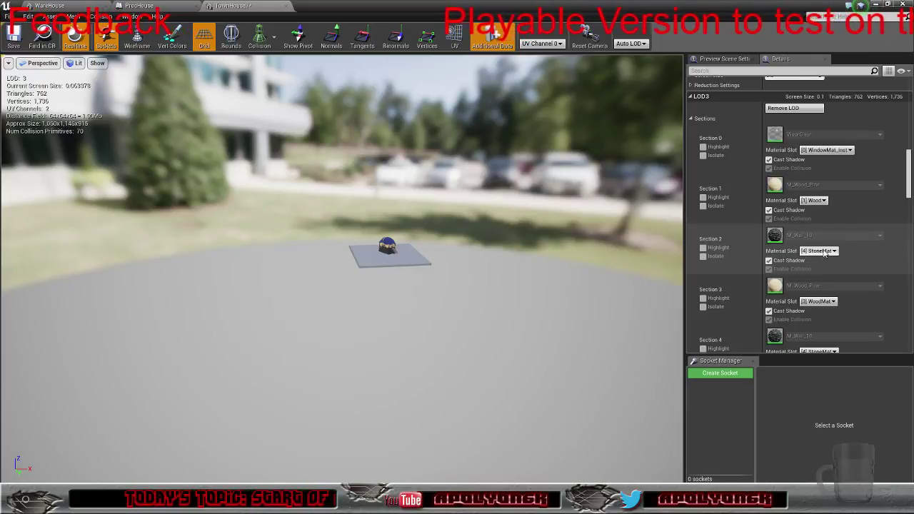
pyautogui.click(831, 252)
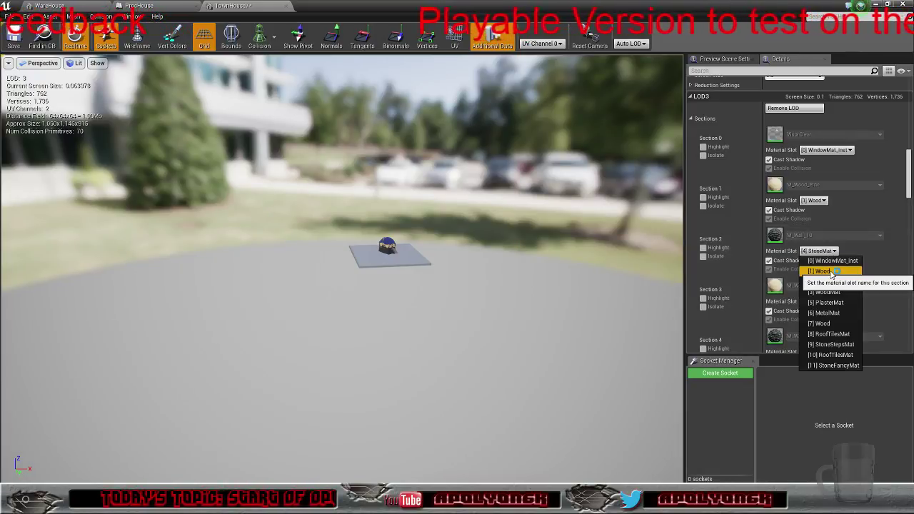
pyautogui.click(830, 270)
pyautogui.click(819, 301)
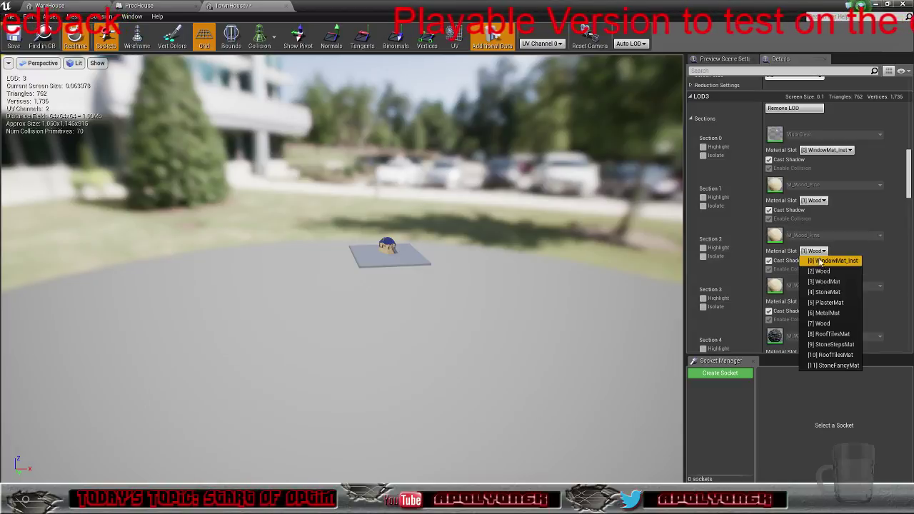
pyautogui.click(834, 302)
# Try [2] Wood for Section 4 of LOD3, and settle on [1] Wood as its material slot
pyautogui.scroll(-2, 834, 293)
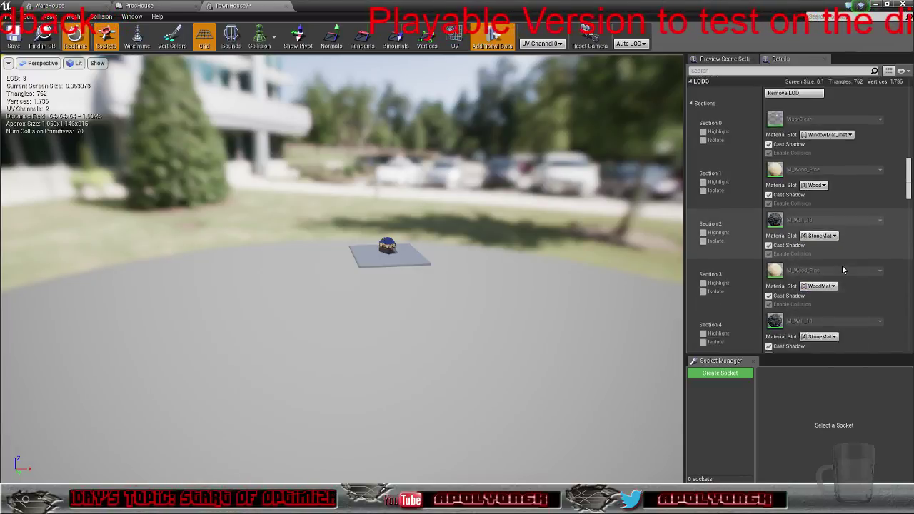
pyautogui.click(827, 275)
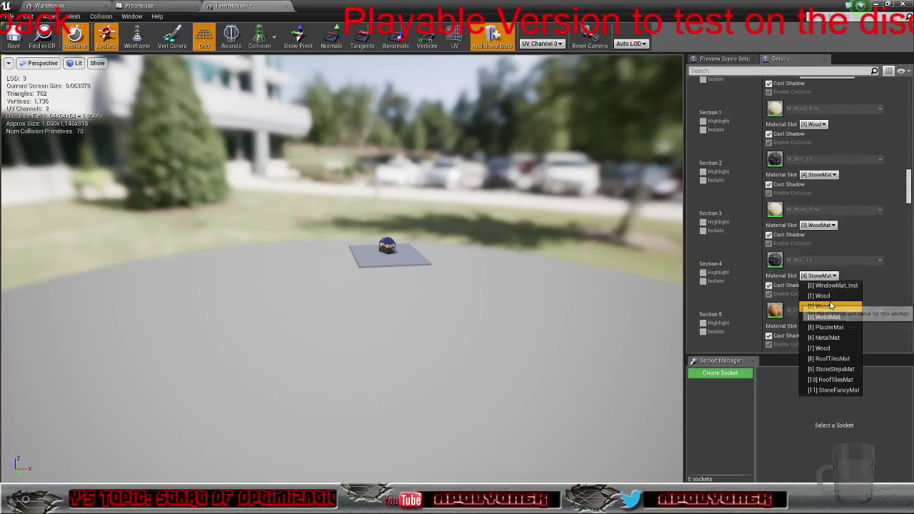
pyautogui.click(830, 301)
pyautogui.click(825, 277)
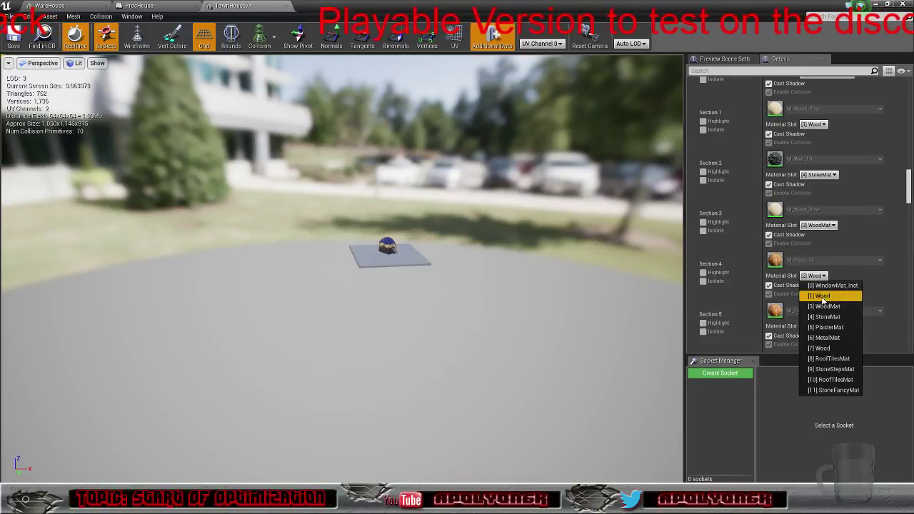
pyautogui.click(822, 300)
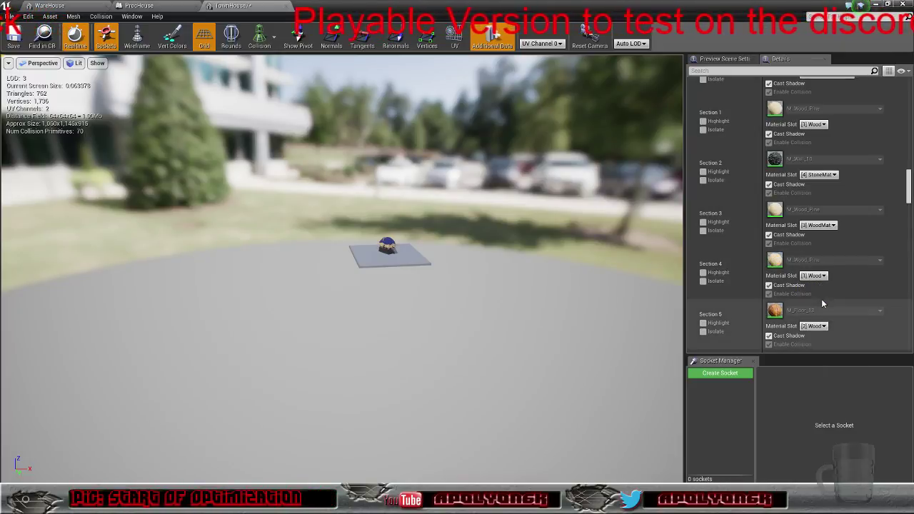
# Fly the preview camera around the house to examine its LOD3 materials from several distances and angles
pyautogui.moveTo(560, 258); pyautogui.dragTo(582, 263, button='right')
pyautogui.press('s')
pyautogui.press('w')
pyautogui.press('w')
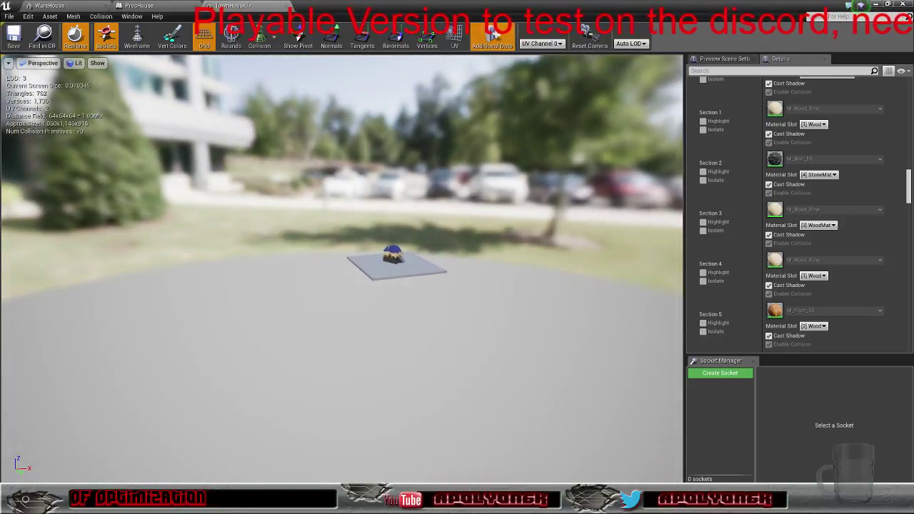
pyautogui.moveTo(618, 237); pyautogui.dragTo(626, 238)
pyautogui.press('w')
pyautogui.moveTo(626, 237); pyautogui.dragTo(500, 275, button='right')
pyautogui.press('w')
pyautogui.press('w')
pyautogui.press('w')
pyautogui.press('w')
pyautogui.press('d')
pyautogui.press('w')
pyautogui.press('s')
pyautogui.press('w')
pyautogui.press('s')
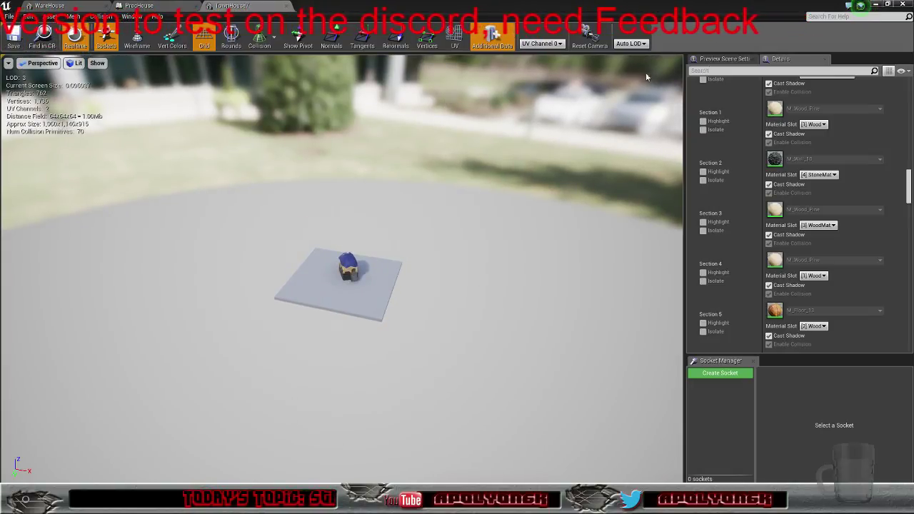
# Return to the town level and compare how the blue-roofed house looks from far away and up close
pyautogui.click(876, 5)
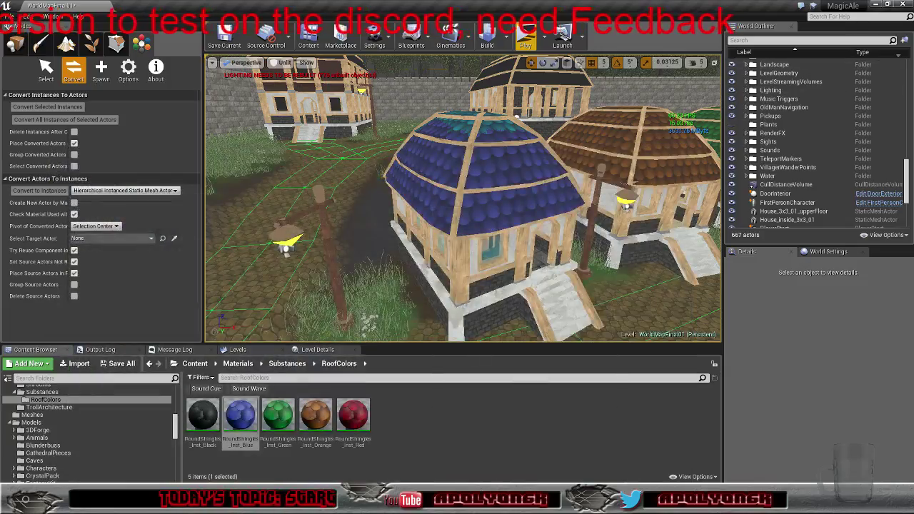
pyautogui.moveTo(465, 200); pyautogui.dragTo(480, 249, button='right')
pyautogui.press('s')
pyautogui.press('s')
pyautogui.scroll(-10, 350, 191)
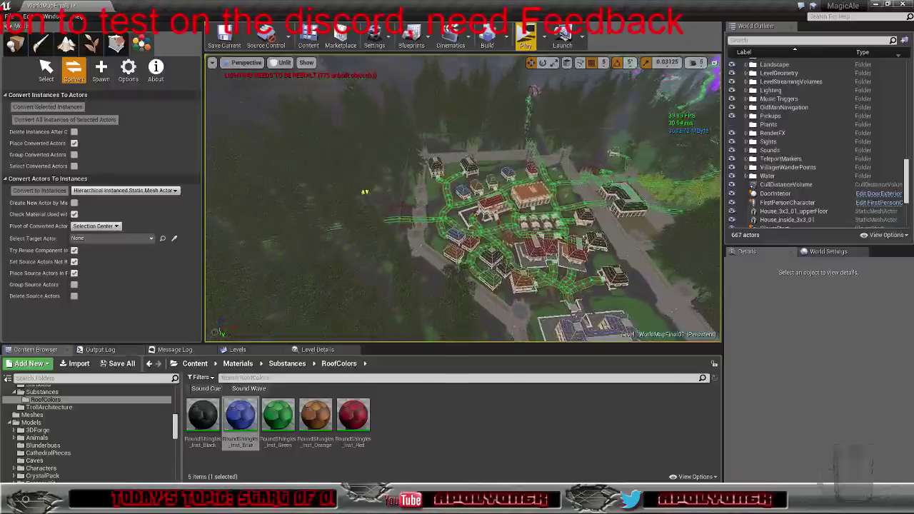
pyautogui.scroll(-8, 392, 193)
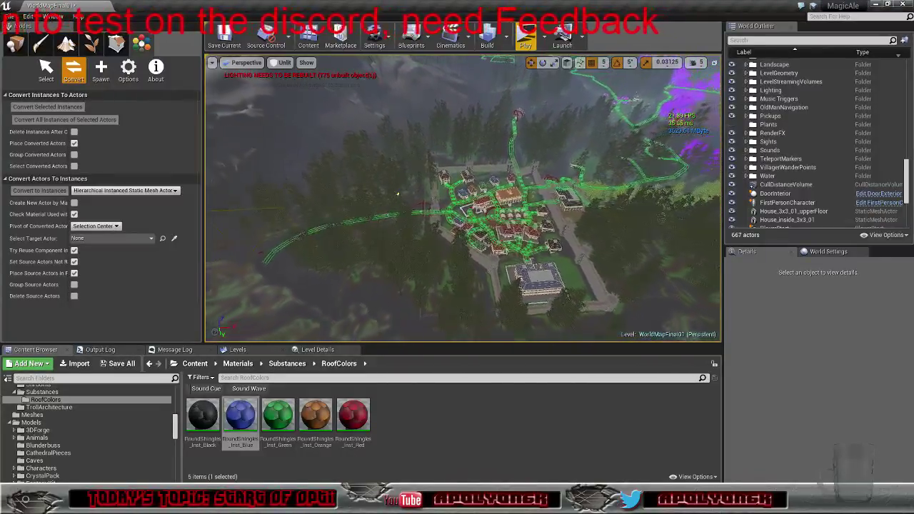
pyautogui.scroll(5, 390, 193)
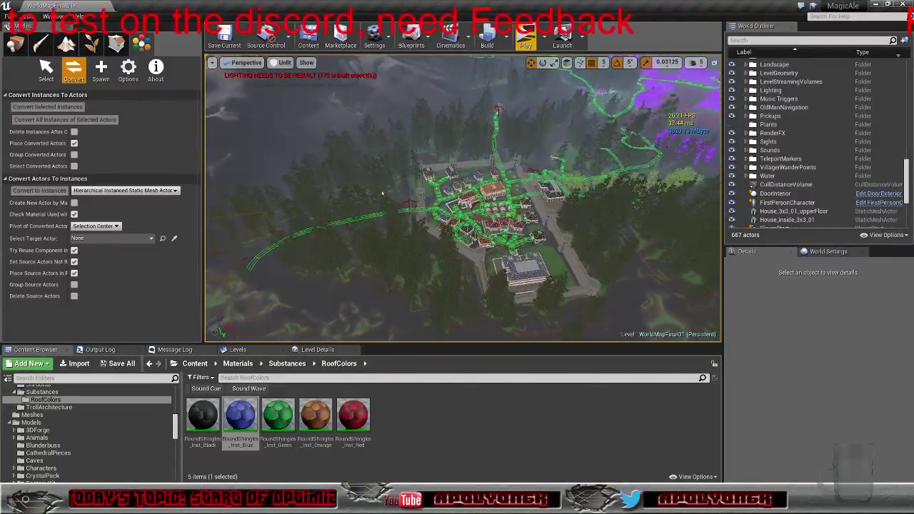
pyautogui.scroll(6, 355, 191)
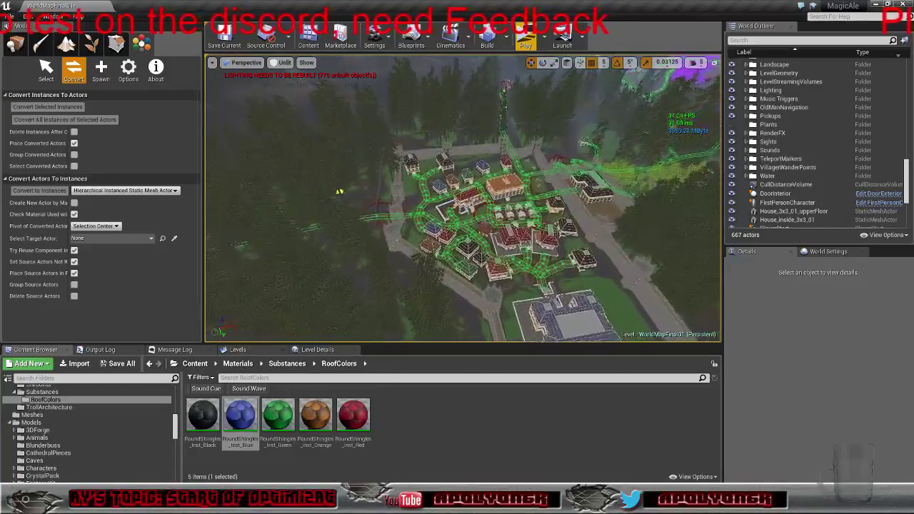
pyautogui.scroll(8, 297, 187)
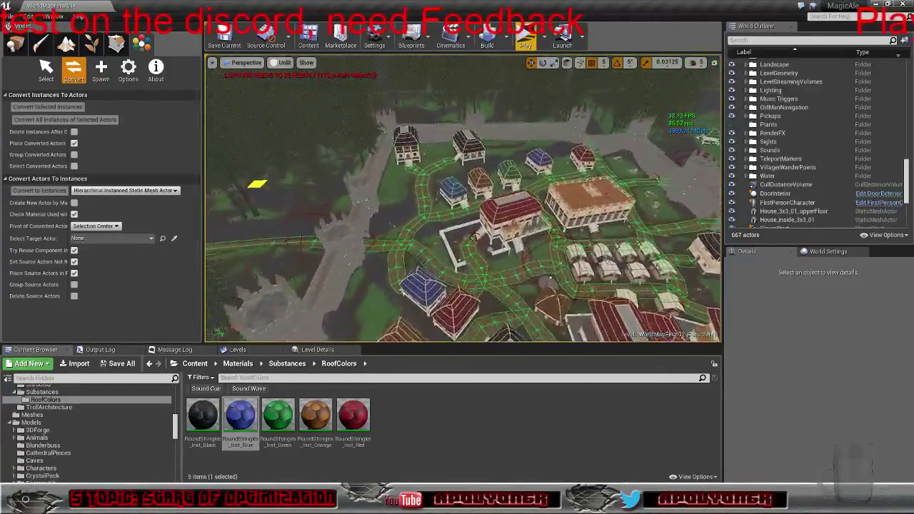
pyautogui.scroll(8, 332, 200)
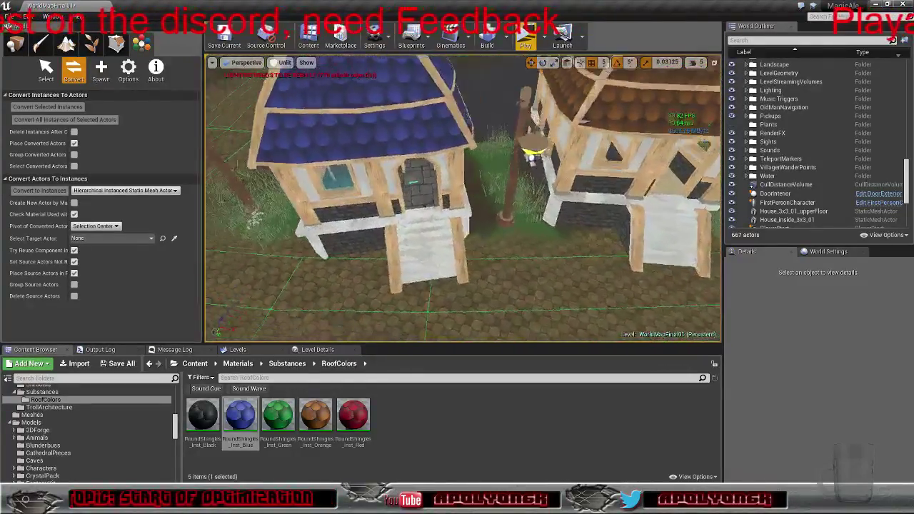
pyautogui.moveTo(463, 199); pyautogui.dragTo(483, 197, button='right')
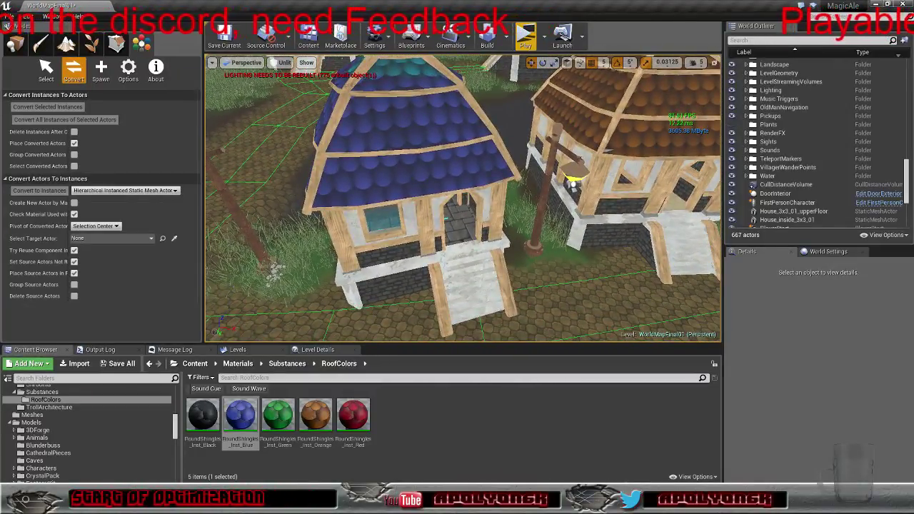
# Move the merged TownHouse7 static mesh into the Residential Houses folder of the World Outliner
pyautogui.click(453, 219)
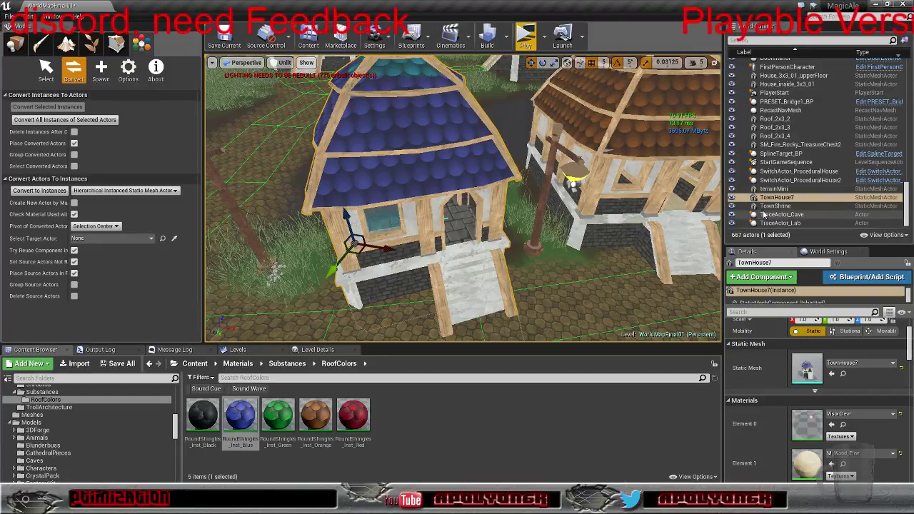
pyautogui.hotkey('ctrl', 'z')
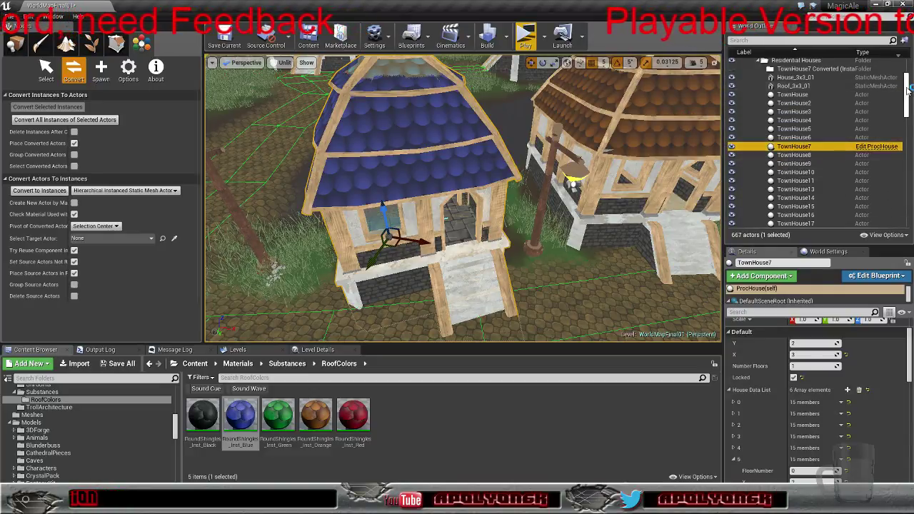
pyautogui.moveTo(906, 85); pyautogui.dragTo(904, 209)
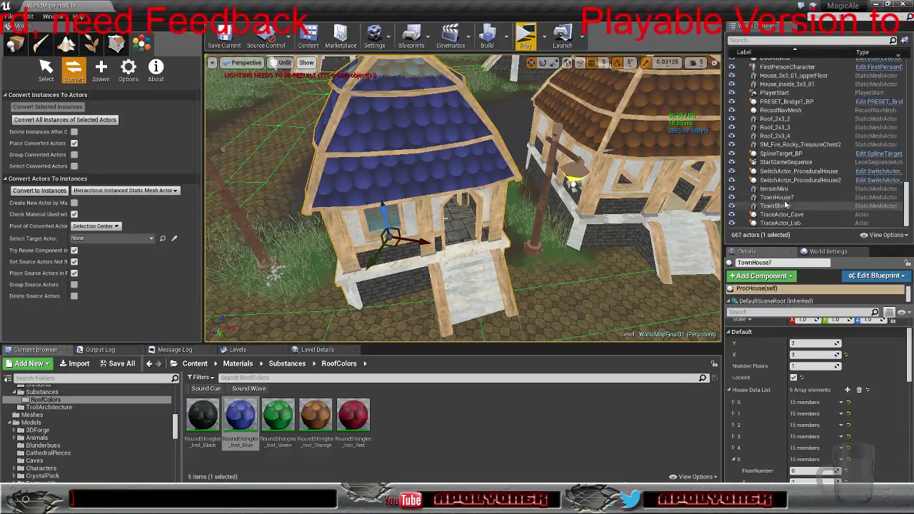
pyautogui.moveTo(779, 197); pyautogui.dragTo(797, 98)
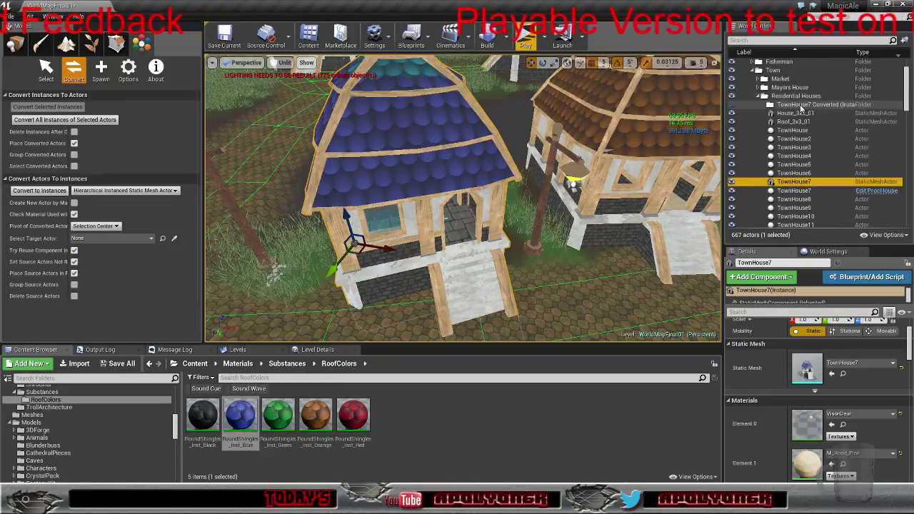
# Delete the TownHouse7 Converted folder from Residential Houses
pyautogui.click(814, 106)
pyautogui.rightClick(810, 106)
pyautogui.click(815, 132)
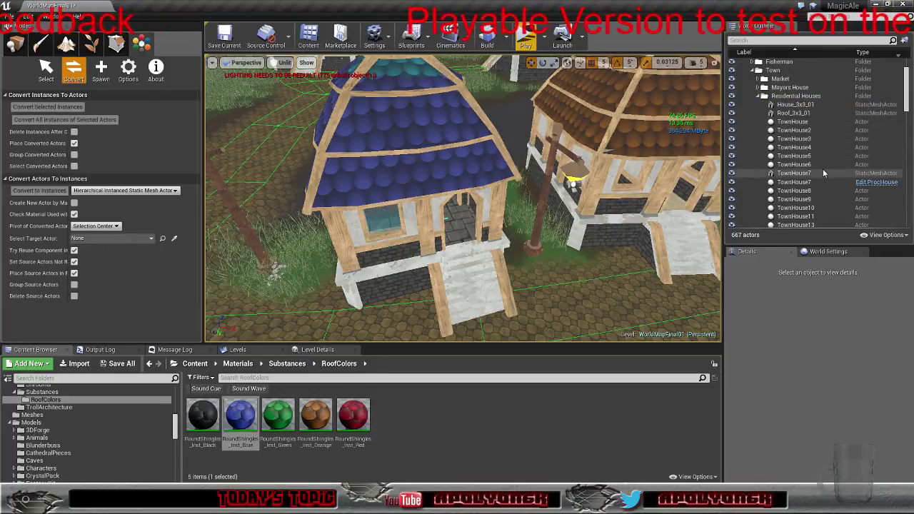
# Switch to Place mode and attach the procedural TownHouse7 actor to TownHouse8, the orange-roofed house
pyautogui.moveTo(614, 193); pyautogui.dragTo(634, 216, button='right')
pyautogui.press('s')
pyautogui.moveTo(605, 254)
pyautogui.mouseDown(button='right')
pyautogui.moveTo(613, 263)
pyautogui.moveTo(604, 254)
pyautogui.mouseUp(button='right')
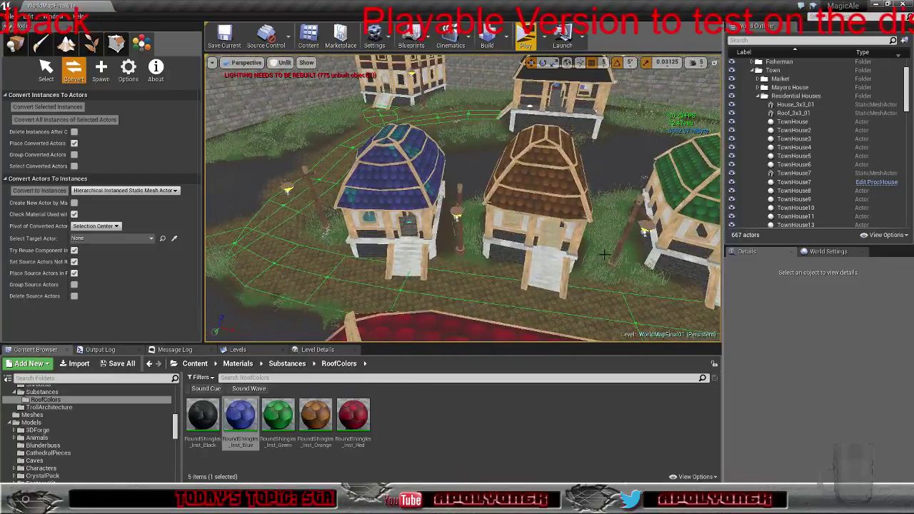
pyautogui.click(794, 183)
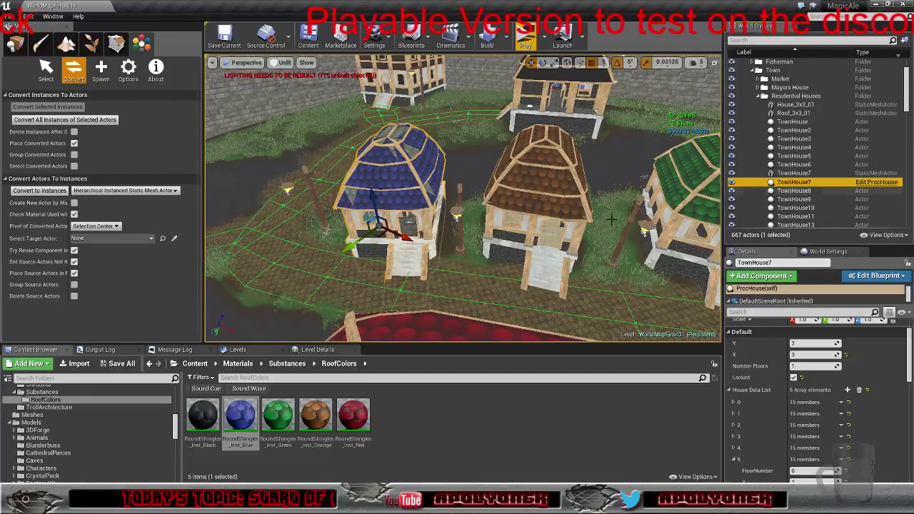
pyautogui.click(506, 238)
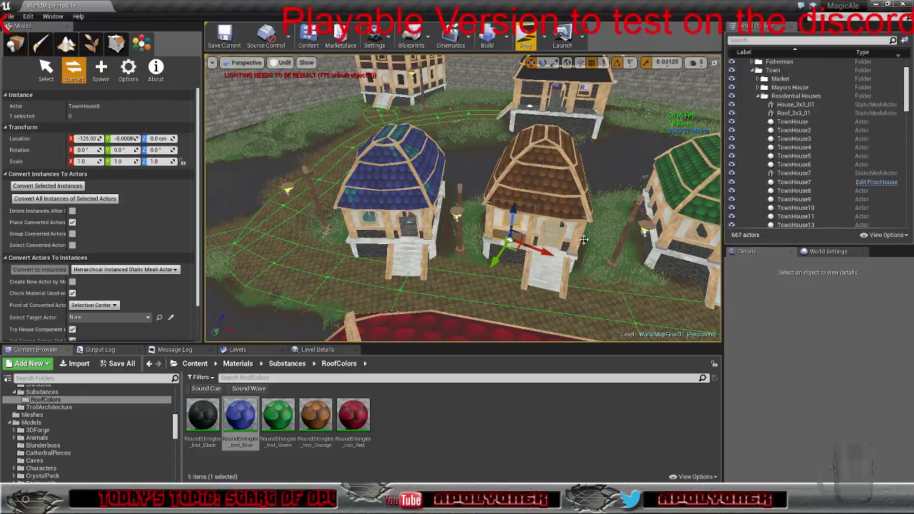
pyautogui.click(14, 44)
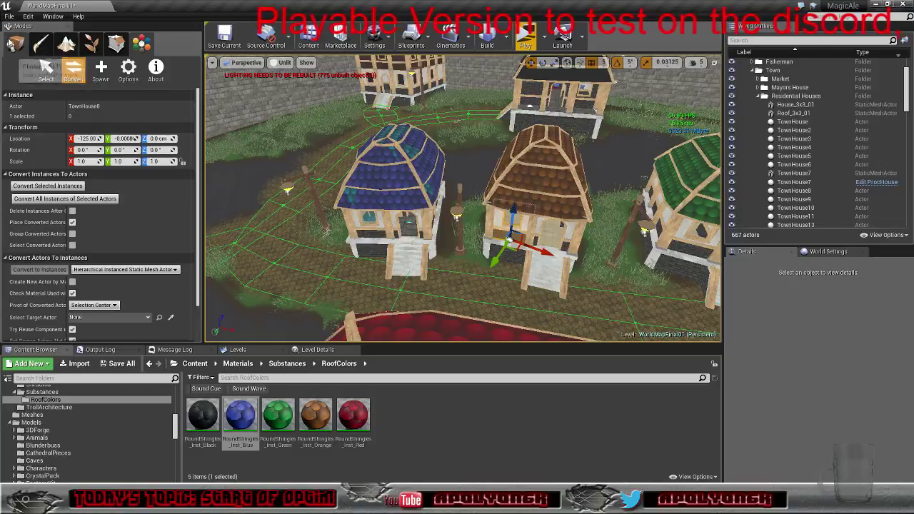
pyautogui.click(504, 238)
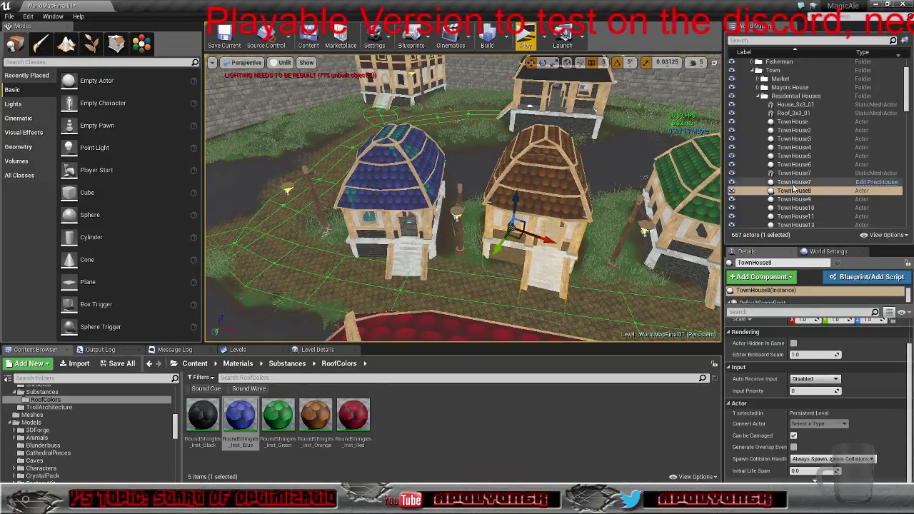
pyautogui.moveTo(795, 182); pyautogui.dragTo(796, 194)
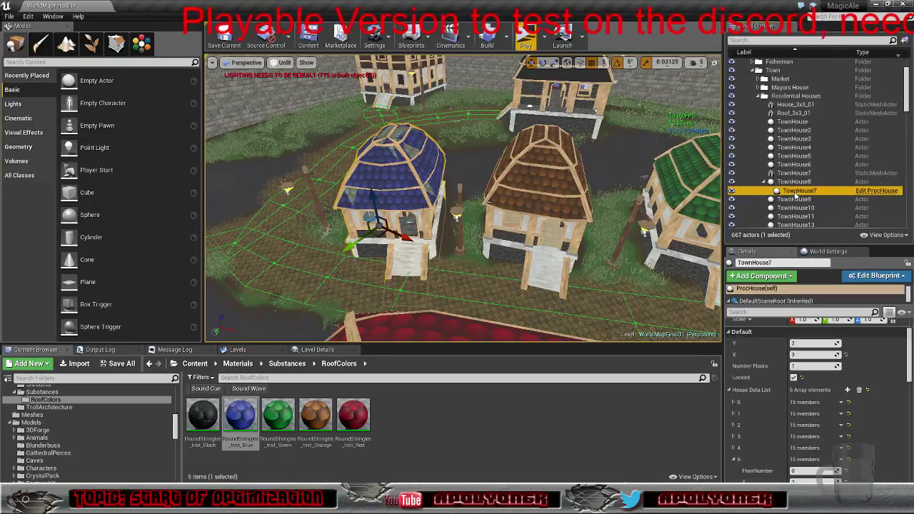
# Reset the attached procedural house's location and rotation to their defaults so that it sits on TownHouse8
pyautogui.scroll(2, 875, 371)
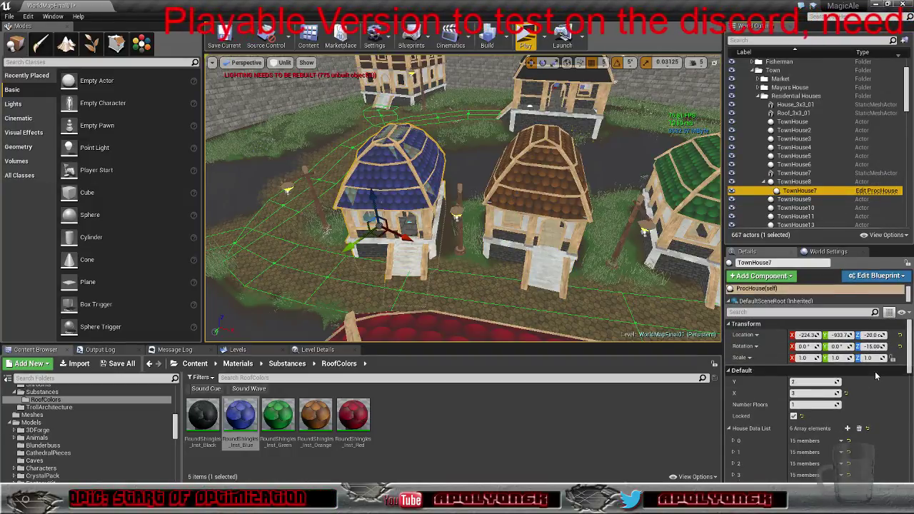
pyautogui.click(901, 347)
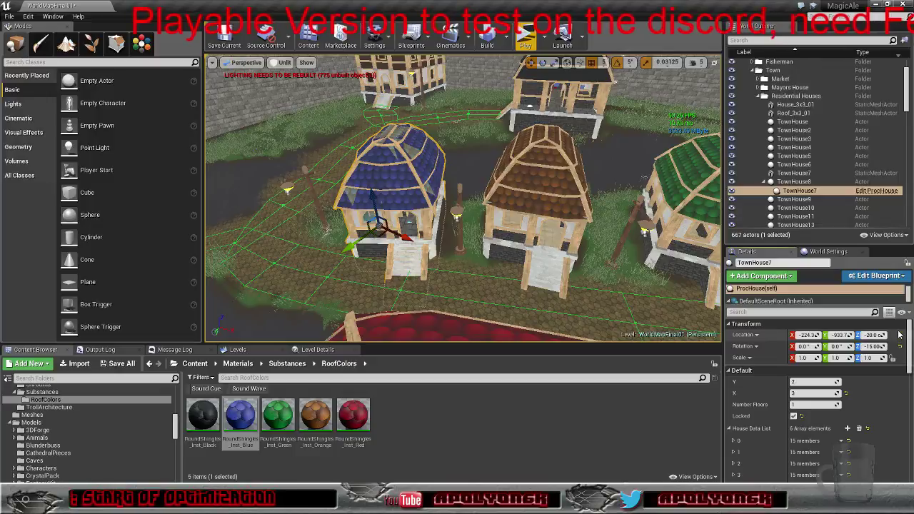
pyautogui.click(900, 336)
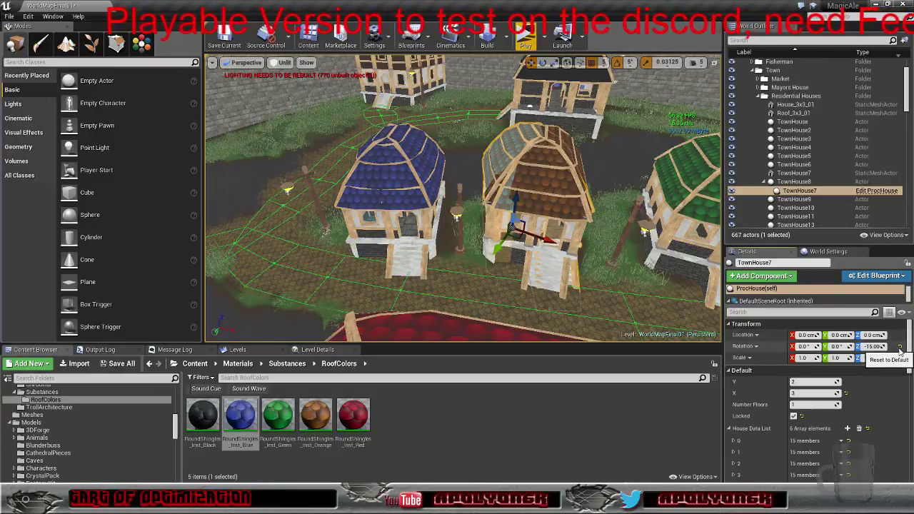
# Examine the overlapping houses from outside and inside, comparing TownHouse8's interior layout with the attached procedural house
pyautogui.moveTo(572, 271); pyautogui.dragTo(693, 288, button='right')
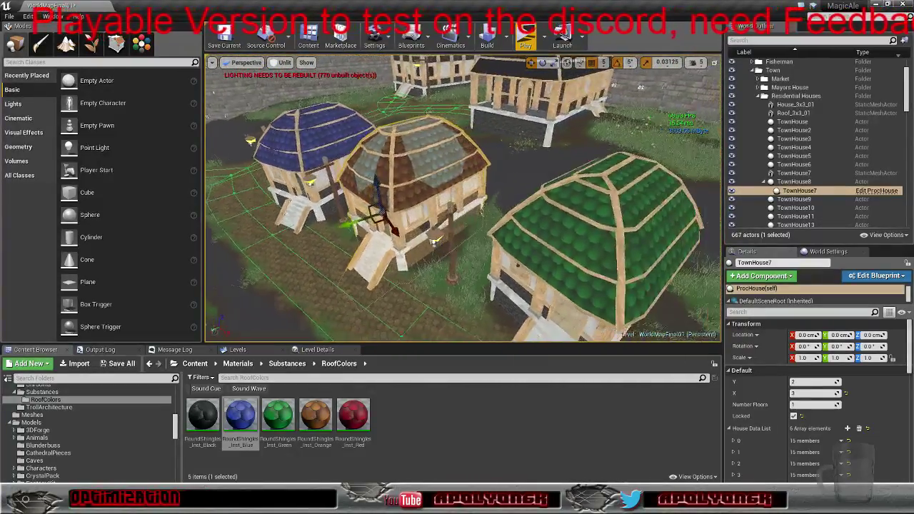
pyautogui.moveTo(411, 216); pyautogui.dragTo(393, 217, button='right')
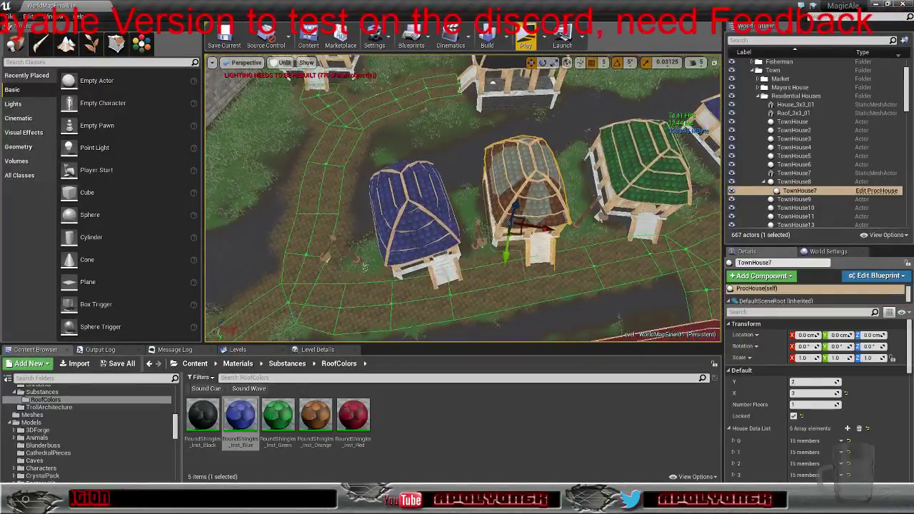
pyautogui.moveTo(463, 199); pyautogui.dragTo(475, 209, button='right')
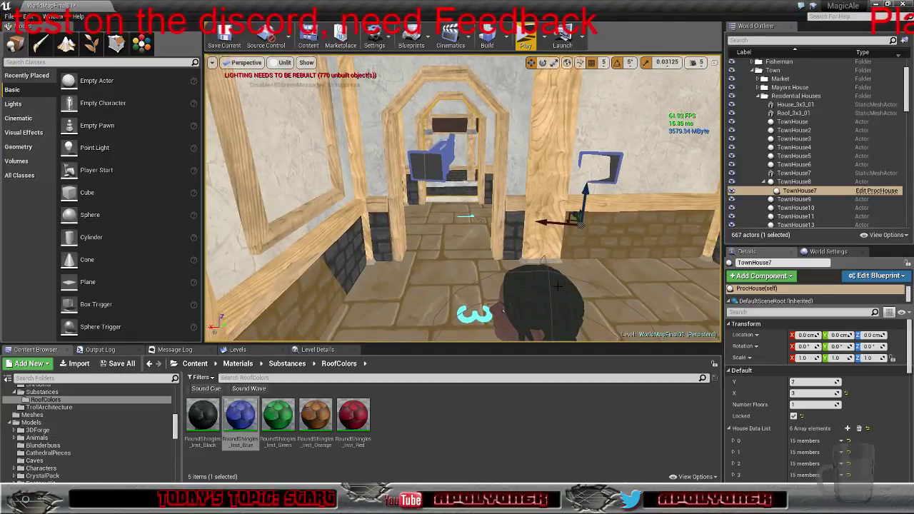
pyautogui.click(512, 221)
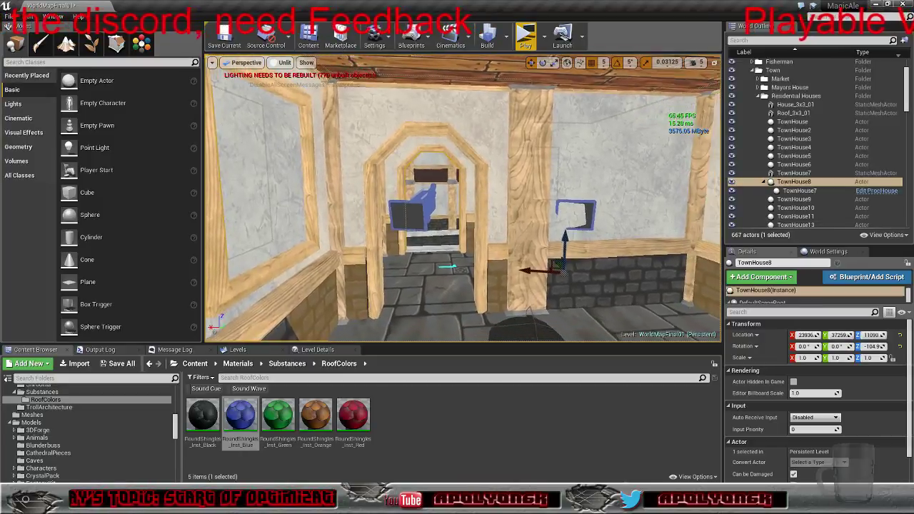
pyautogui.scroll(-5, 719, 178)
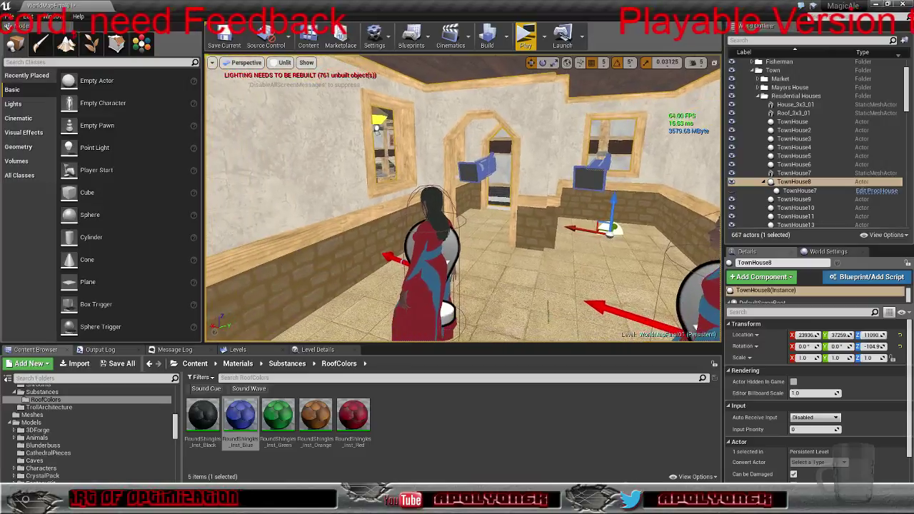
pyautogui.moveTo(463, 199); pyautogui.dragTo(534, 207, button='right')
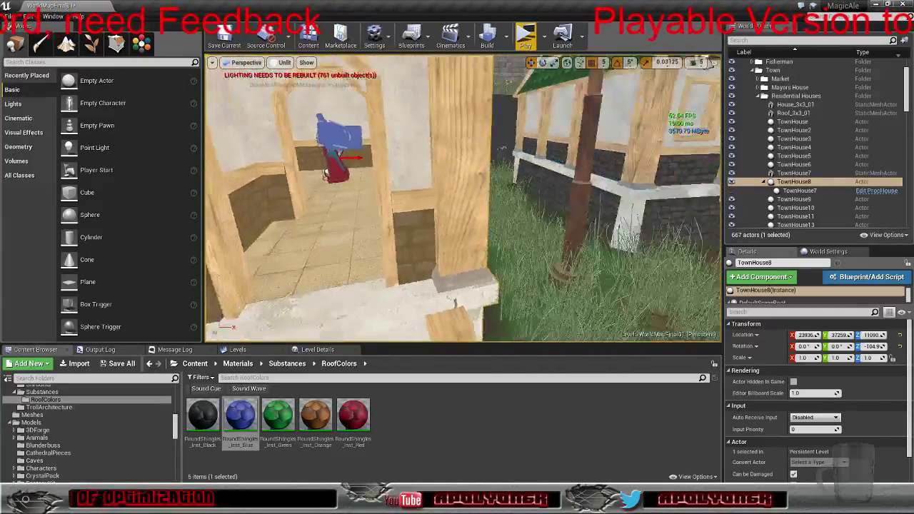
pyautogui.moveTo(463, 199); pyautogui.dragTo(489, 203, button='right')
# Rename the attached procedural house to TownHouse8
pyautogui.click(797, 190)
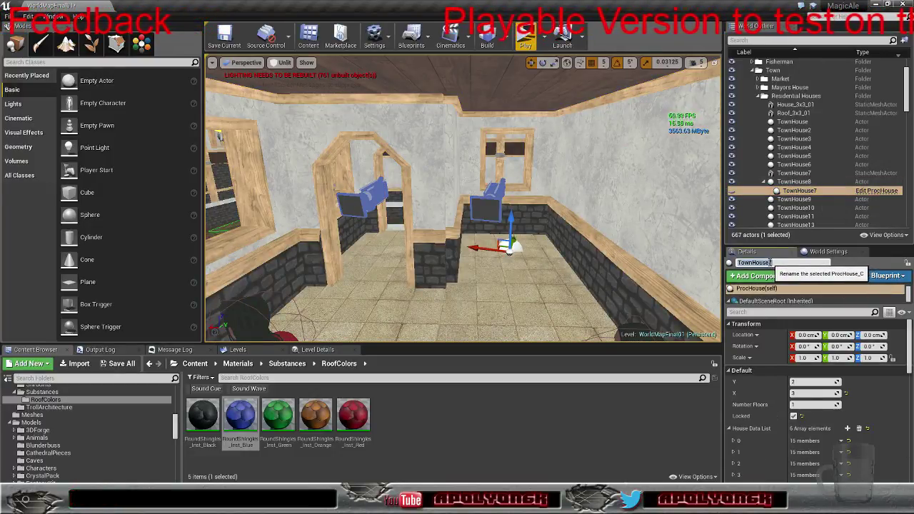
pyautogui.press('BackSpace')
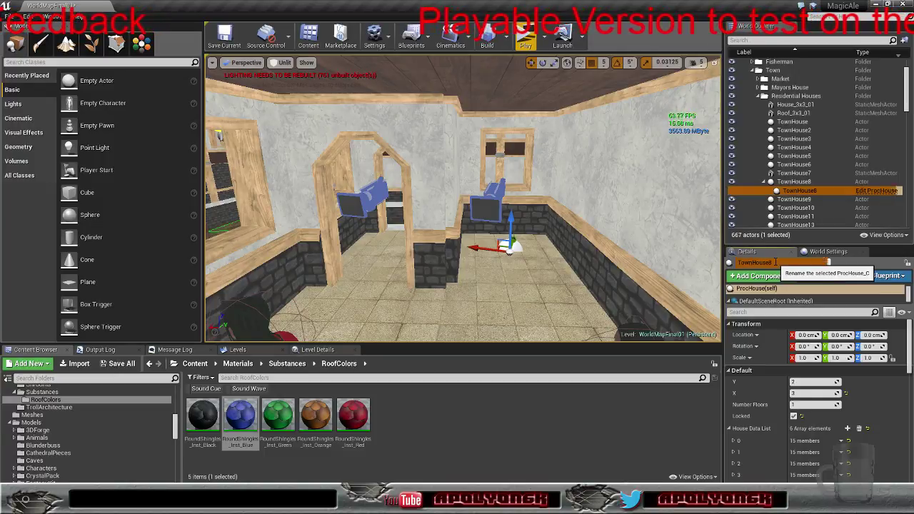
pyautogui.write('8')
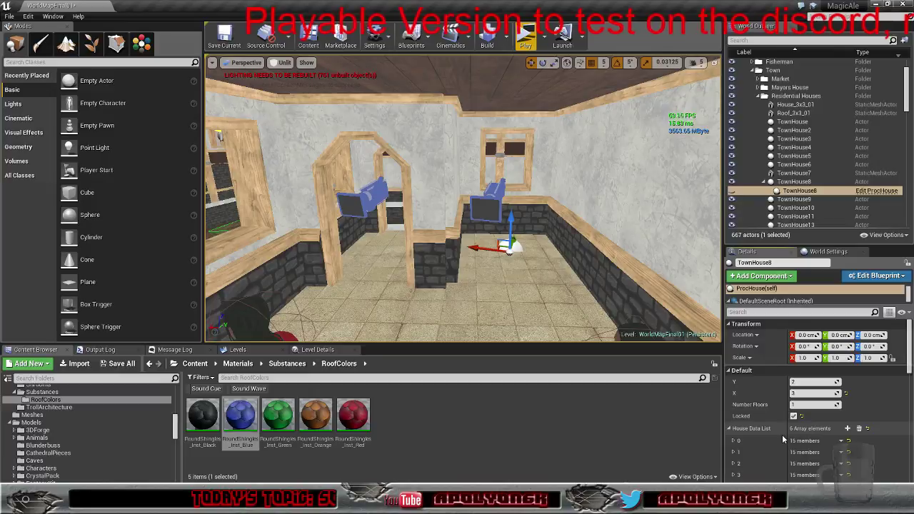
# Set the InteriorBaseData orientation of House Data List element 0 to South
pyautogui.click(734, 442)
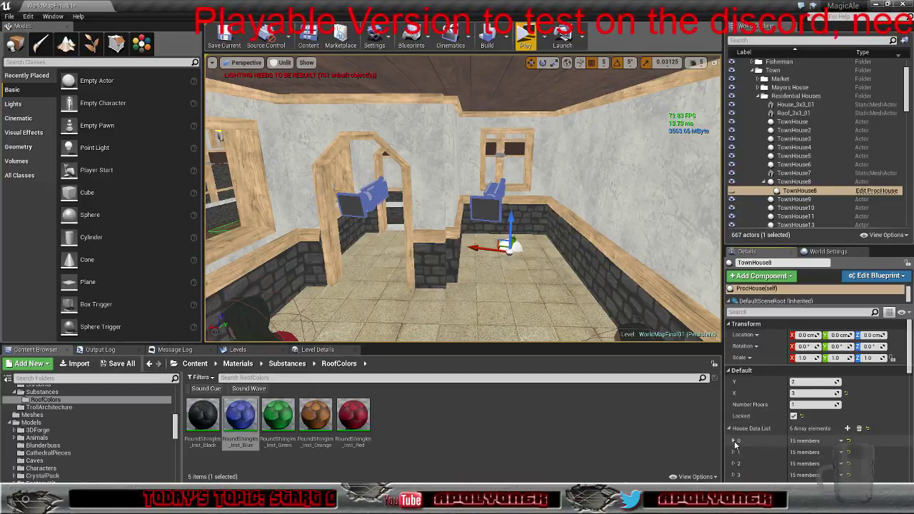
pyautogui.scroll(-5, 772, 400)
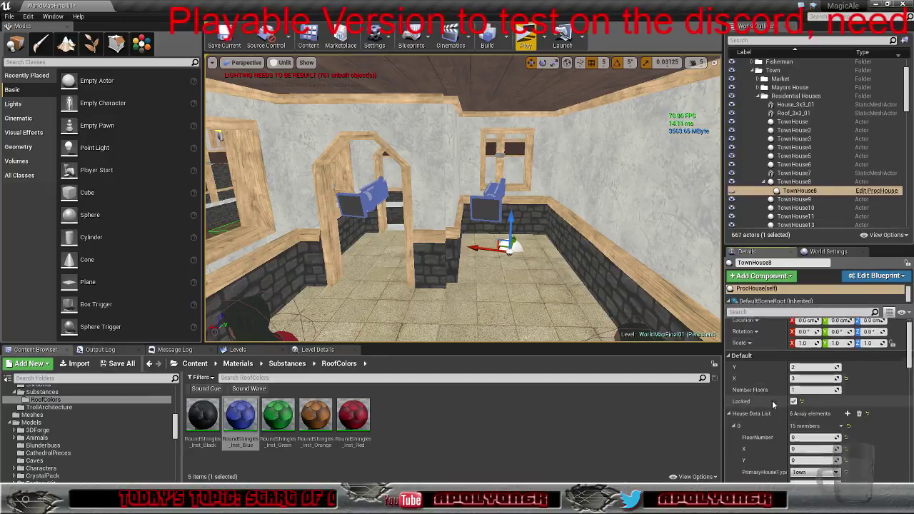
pyautogui.scroll(-2, 743, 401)
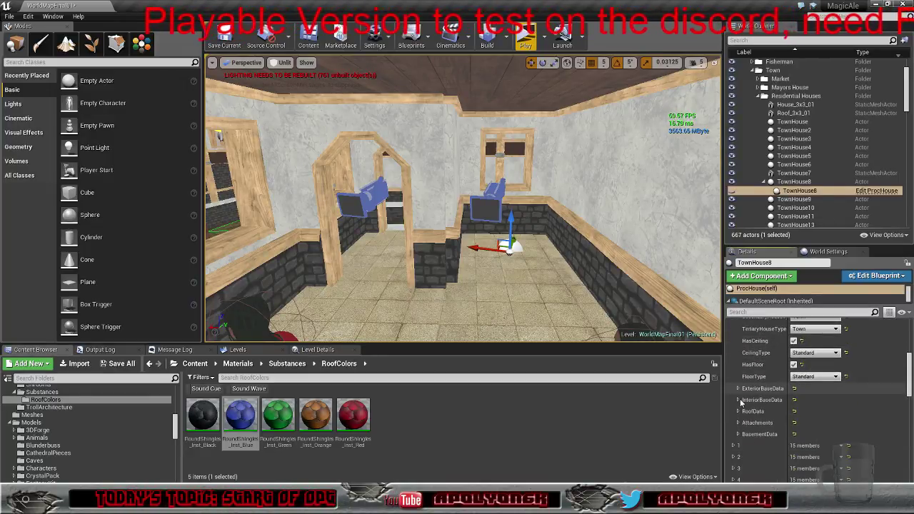
pyautogui.click(738, 400)
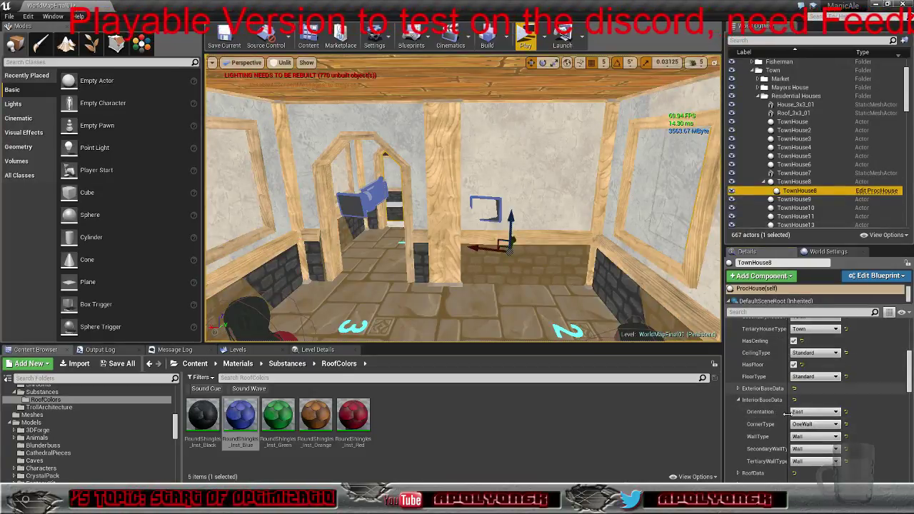
pyautogui.click(810, 413)
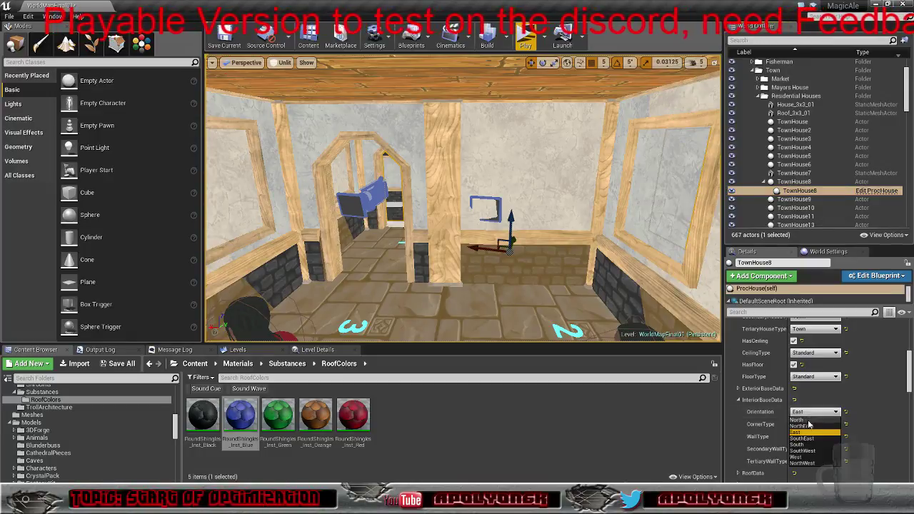
pyautogui.click(806, 445)
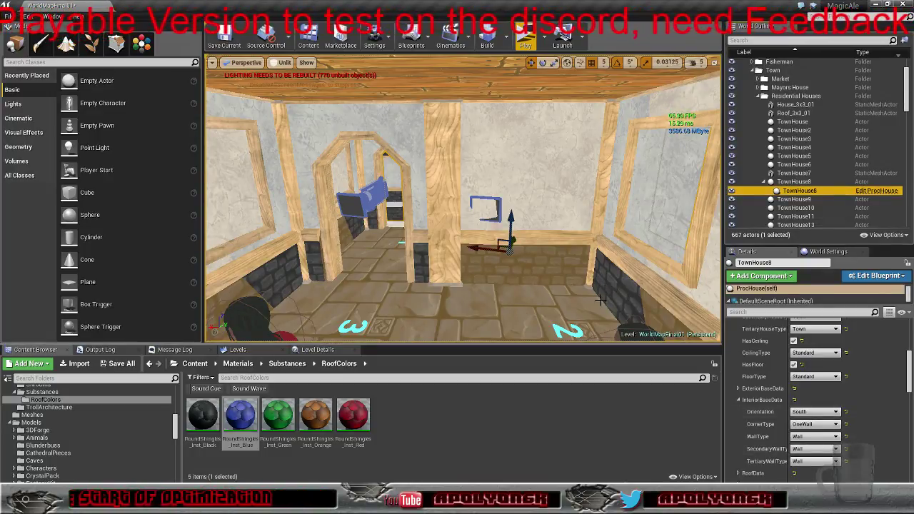
# Set the InteriorBaseData corner type of House Data List element 2 to Empty, and collapse that element
pyautogui.scroll(-3, 736, 373)
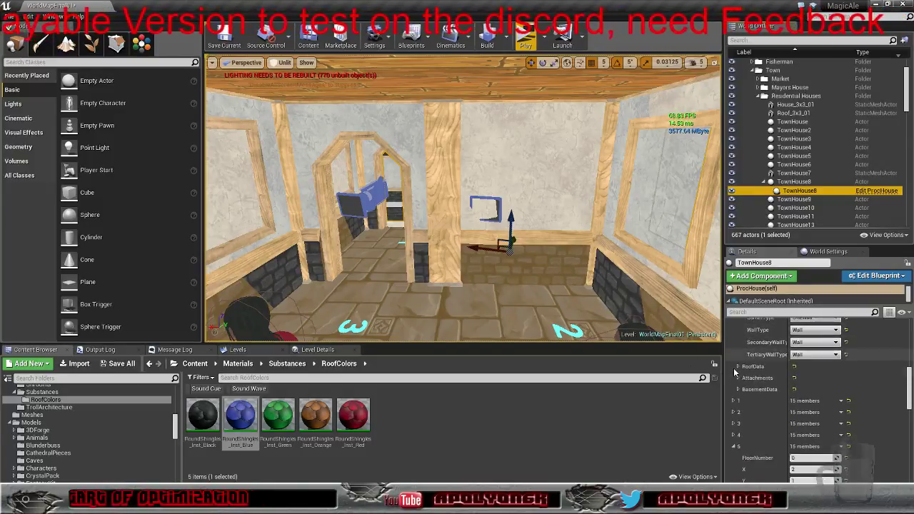
pyautogui.scroll(-1, 738, 378)
pyautogui.click(734, 382)
pyautogui.scroll(-2, 735, 389)
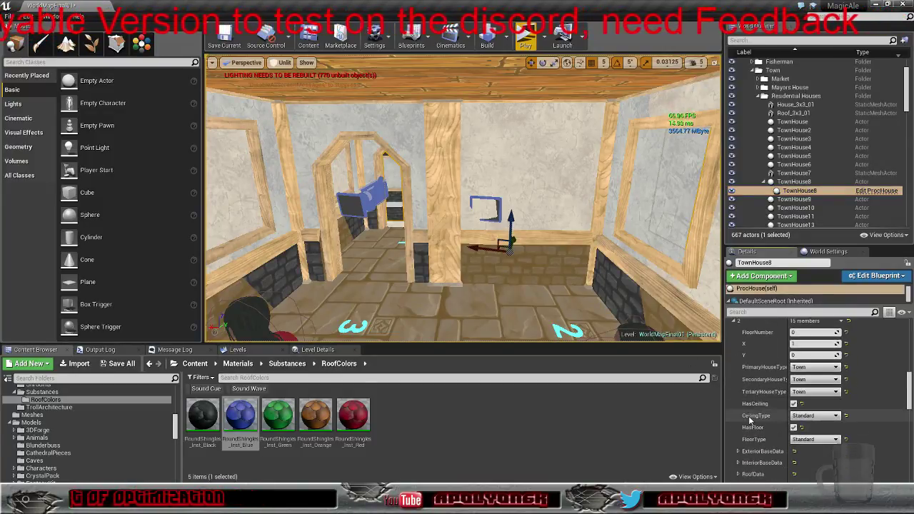
pyautogui.click(738, 464)
pyautogui.scroll(-2, 753, 432)
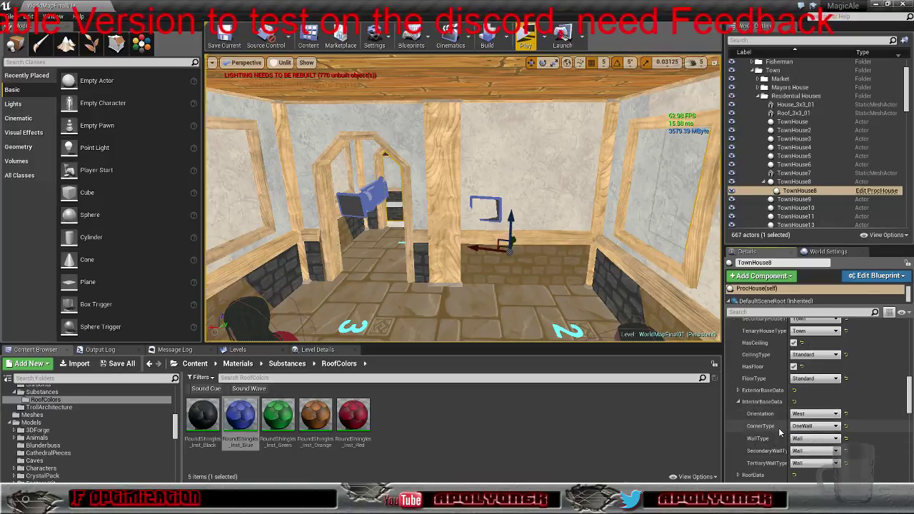
pyautogui.click(804, 426)
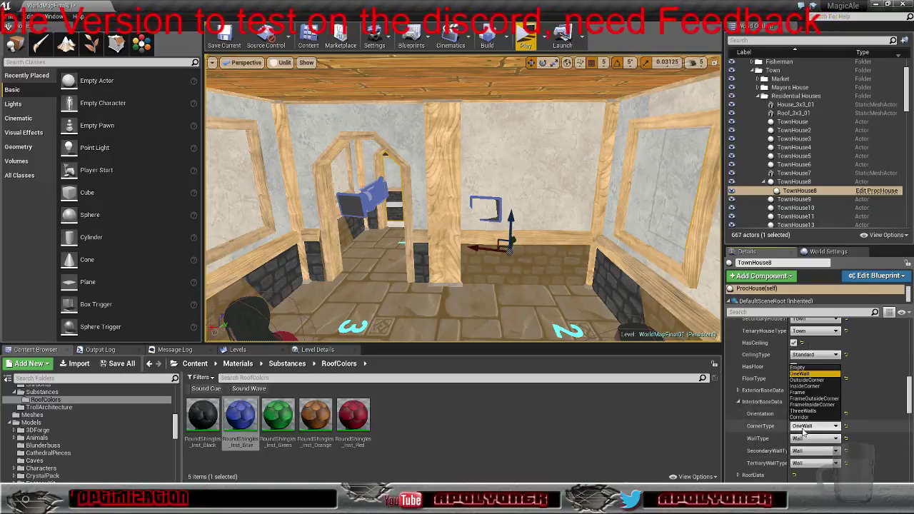
pyautogui.click(798, 367)
pyautogui.moveTo(560, 270)
pyautogui.mouseDown(button='right')
pyautogui.moveTo(558, 284)
pyautogui.moveTo(559, 265)
pyautogui.mouseUp(button='right')
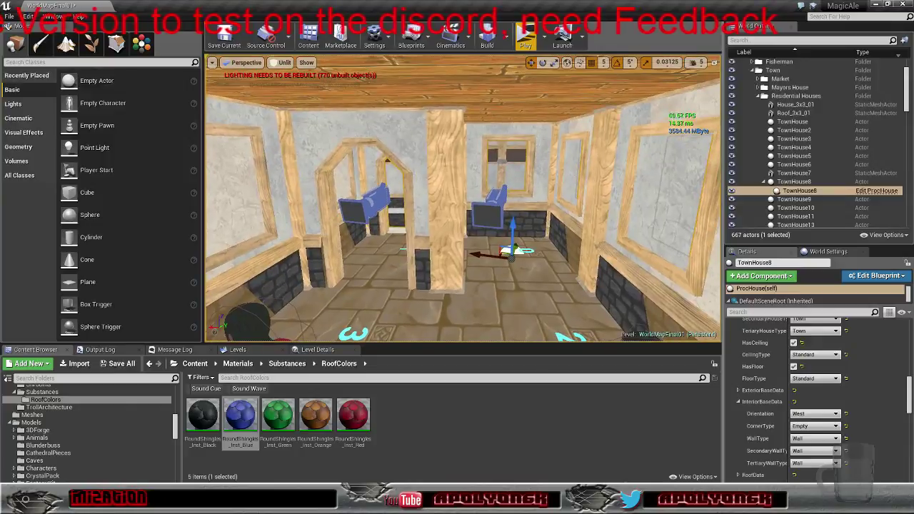
pyautogui.scroll(-4, 736, 400)
pyautogui.click(734, 397)
pyautogui.click(733, 397)
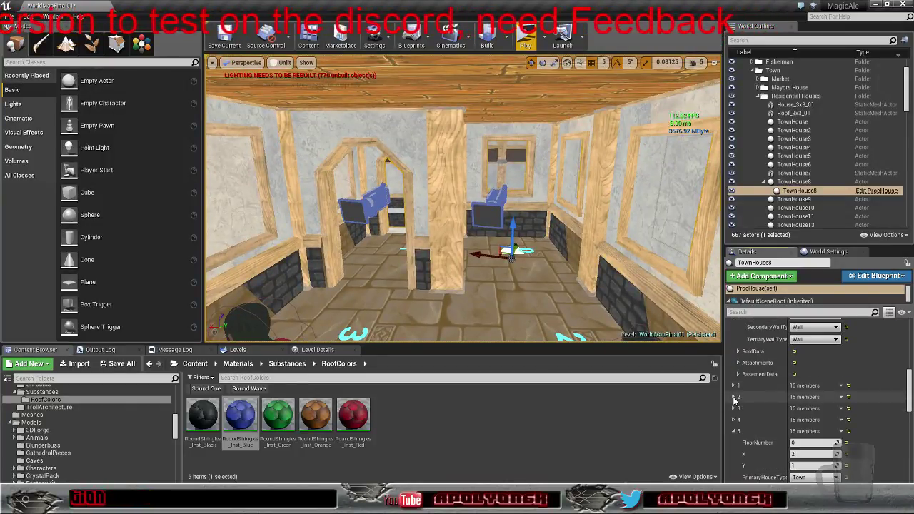
# Collapse House Data List element 0, and set the InteriorBaseData corner type of element 1 to OutsideCorner
pyautogui.scroll(2, 731, 382)
pyautogui.scroll(2, 731, 377)
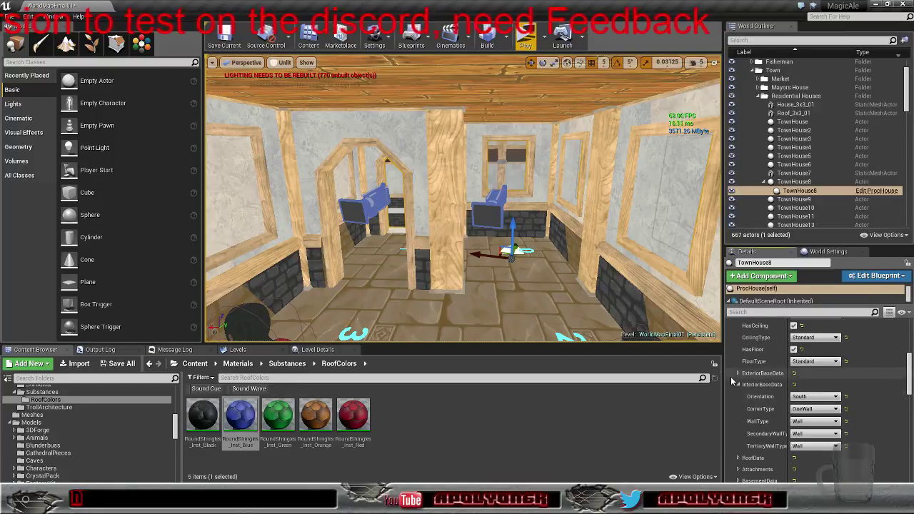
pyautogui.click(739, 385)
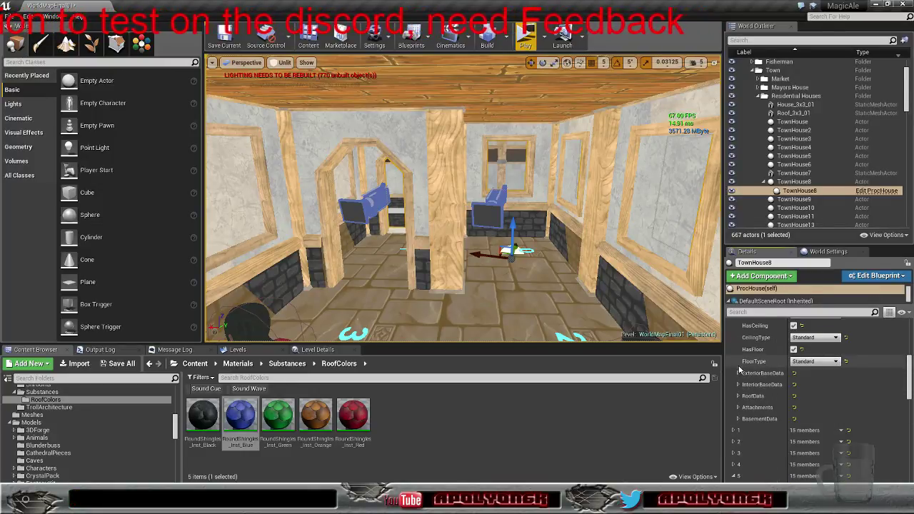
pyautogui.scroll(4, 736, 366)
pyautogui.click(735, 365)
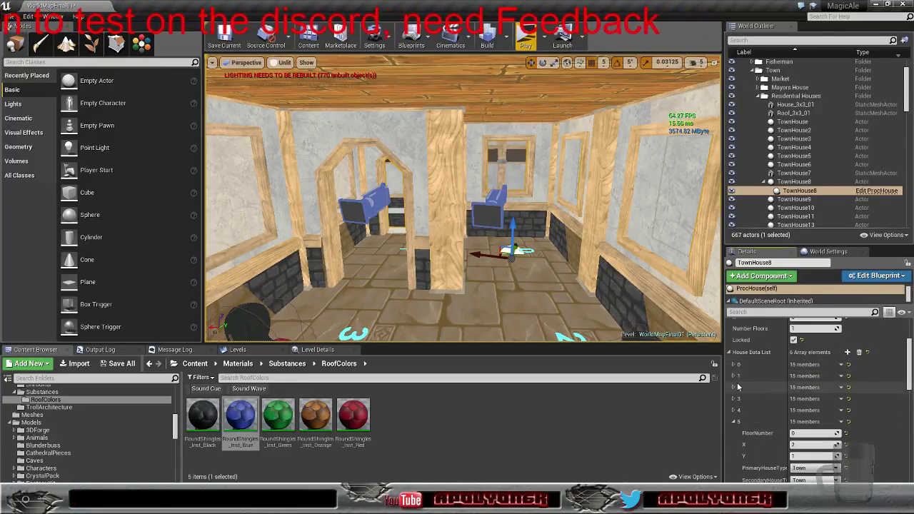
pyautogui.click(733, 376)
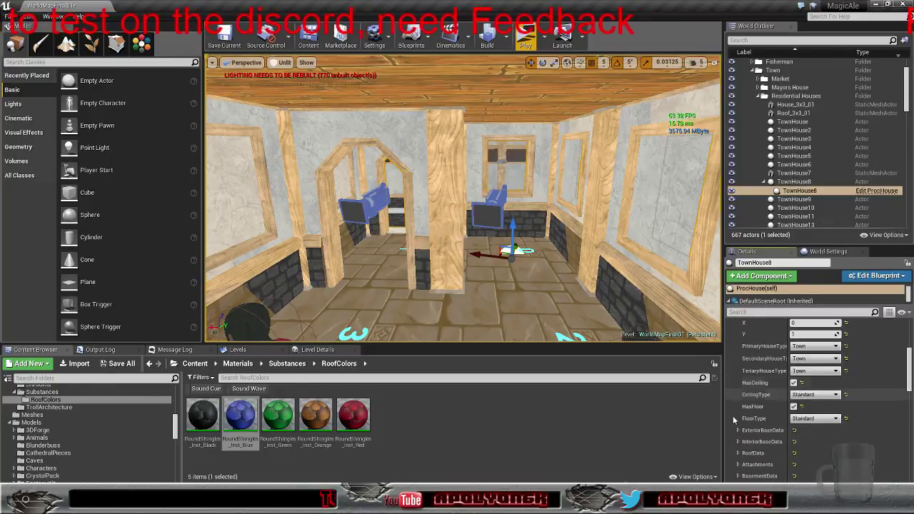
pyautogui.click(737, 441)
pyautogui.scroll(-3, 749, 410)
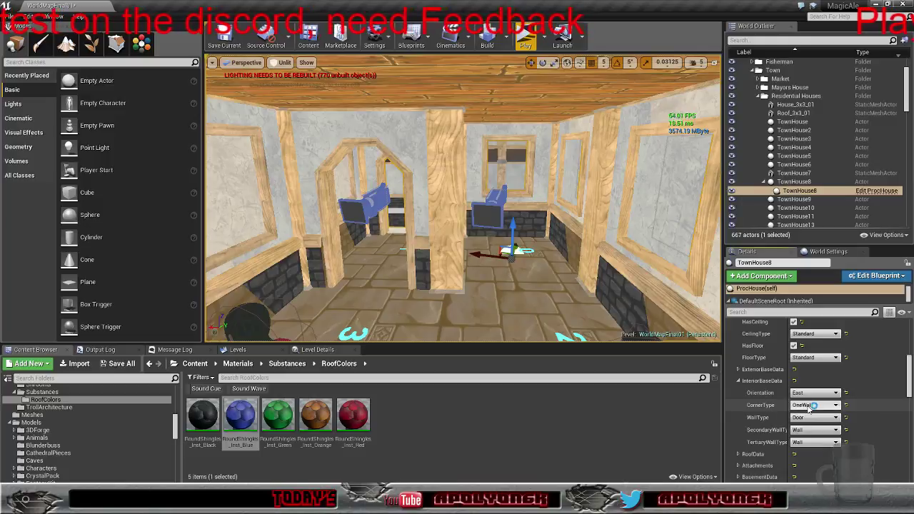
pyautogui.click(816, 406)
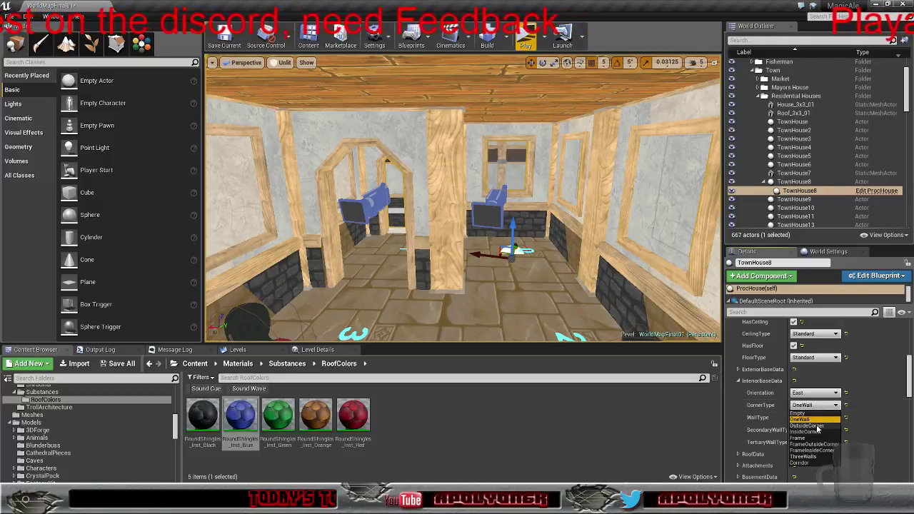
pyautogui.click(818, 428)
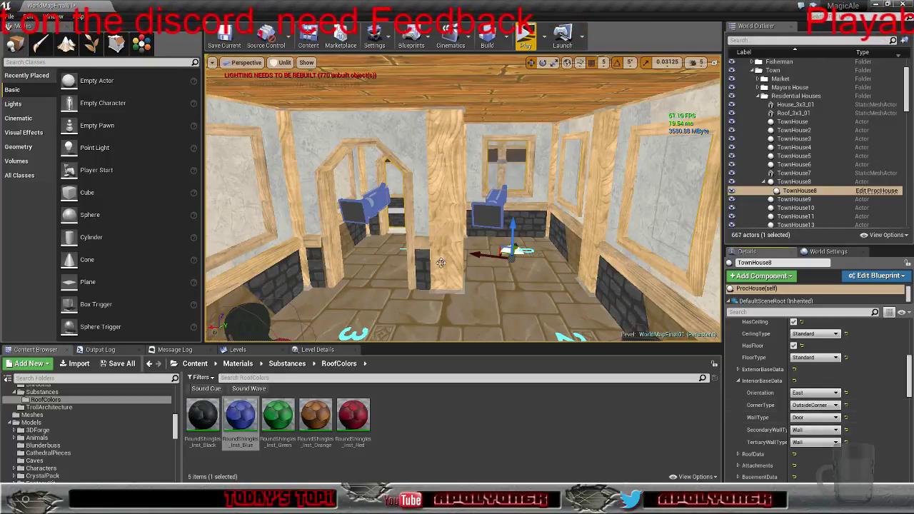
# Check the revised interior walls, and detach the procedural house from its parent TownHouse8 actor
pyautogui.moveTo(557, 235); pyautogui.dragTo(637, 305, button='right')
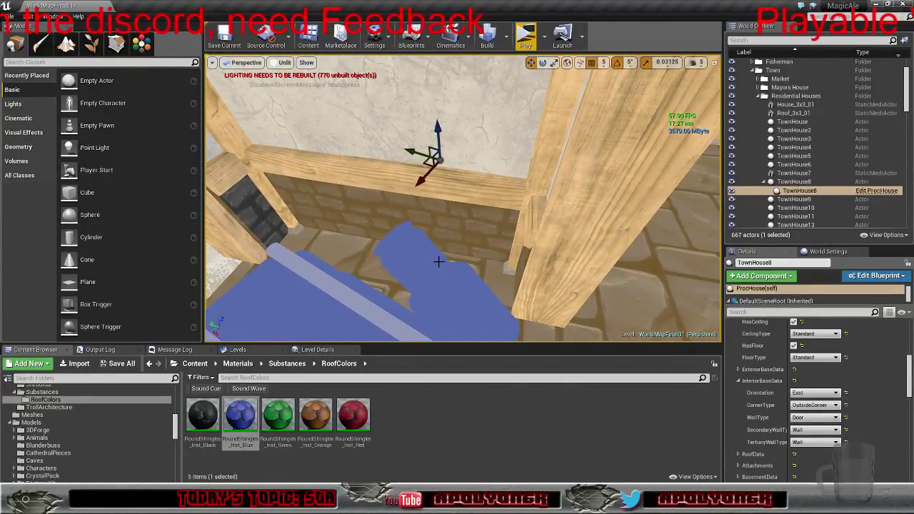
pyautogui.click(733, 183)
pyautogui.moveTo(576, 210)
pyautogui.mouseDown(button='right')
pyautogui.moveTo(486, 172)
pyautogui.moveTo(457, 179)
pyautogui.moveTo(514, 189)
pyautogui.moveTo(472, 193)
pyautogui.moveTo(500, 242)
pyautogui.moveTo(576, 207)
pyautogui.moveTo(561, 211)
pyautogui.moveTo(571, 214)
pyautogui.mouseUp(button='right')
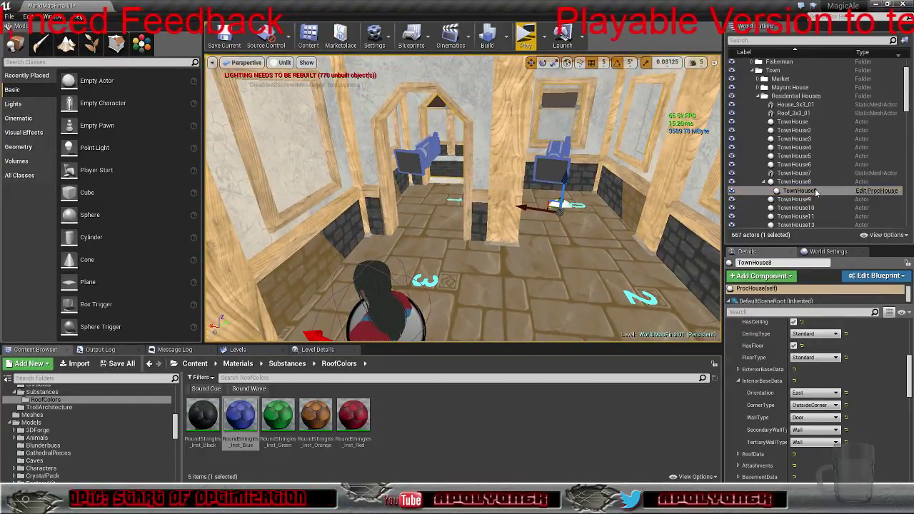
pyautogui.click(792, 194)
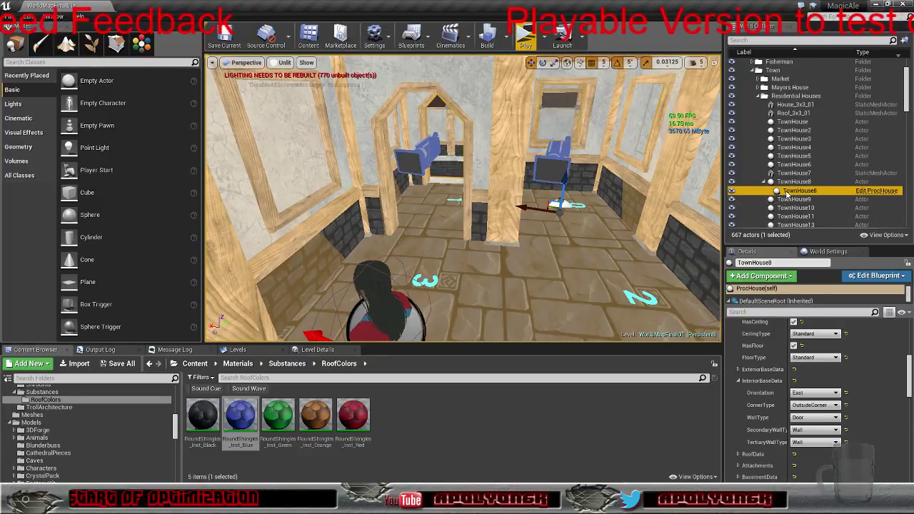
pyautogui.moveTo(787, 193)
pyautogui.mouseDown()
pyautogui.moveTo(784, 184)
pyautogui.moveTo(788, 192)
pyautogui.mouseUp()
pyautogui.click(795, 191)
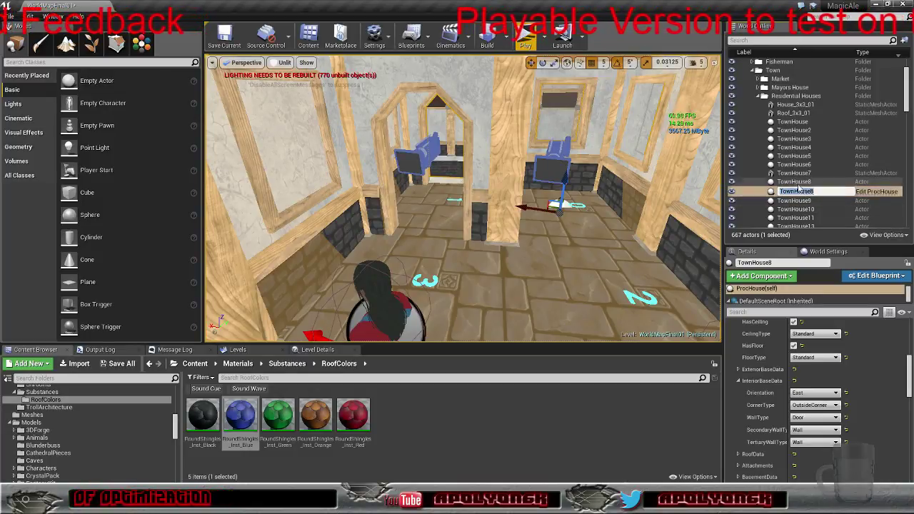
pyautogui.click(794, 183)
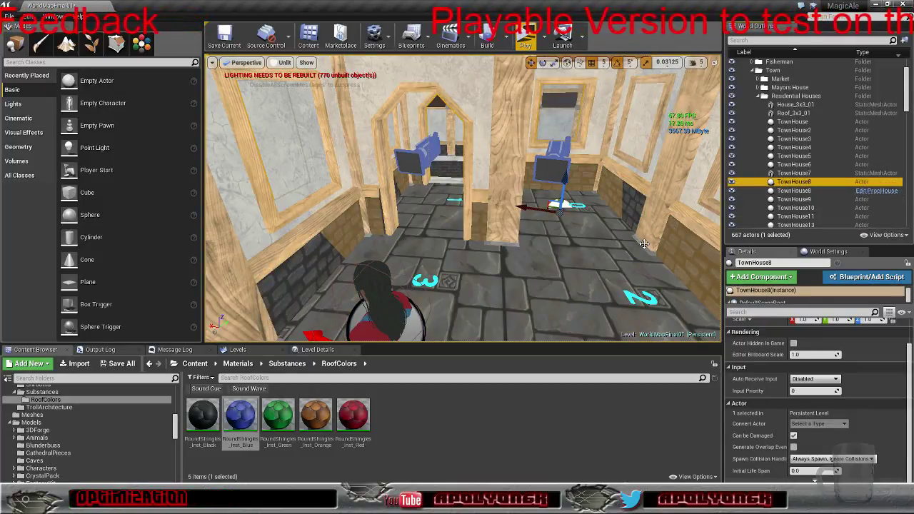
# Delete the old TownHouse8 actor, keeping the procedural house of the same name
pyautogui.doubleClick(795, 183)
pyautogui.moveTo(463, 199); pyautogui.dragTo(414, 235, button='right')
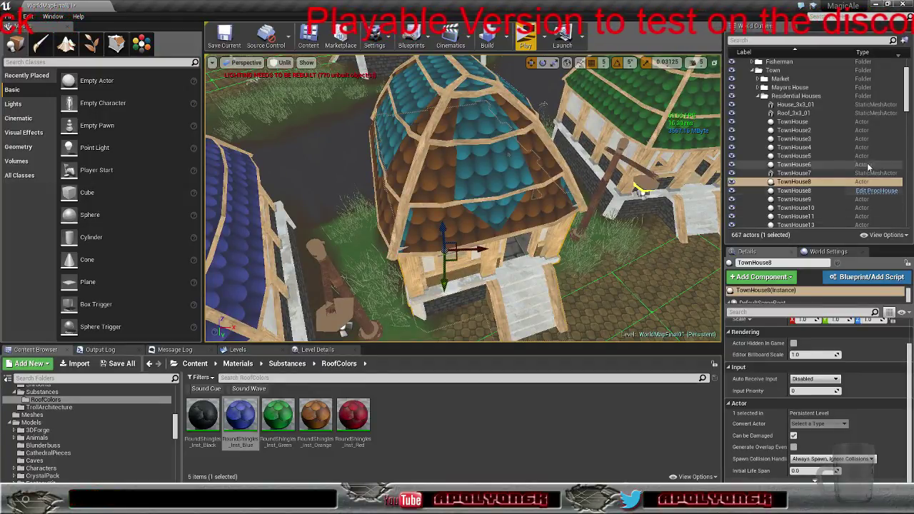
pyautogui.click(795, 182)
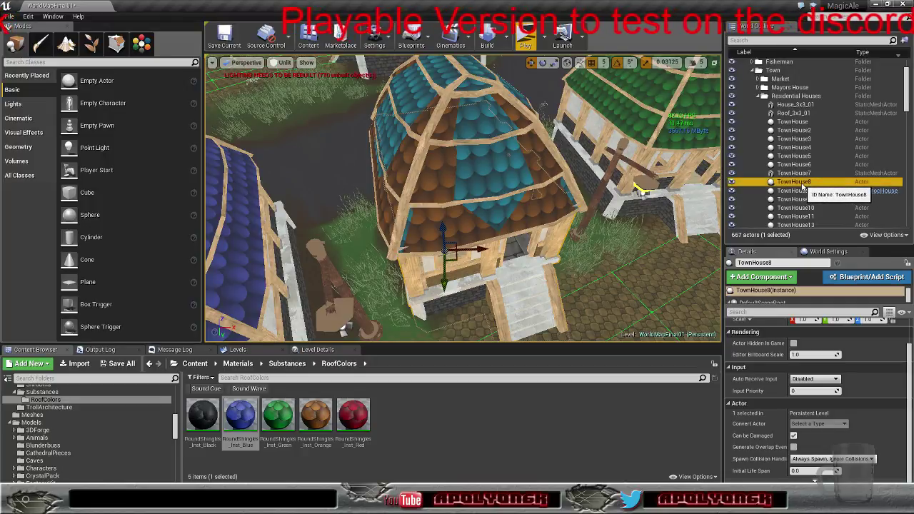
pyautogui.press('Delete')
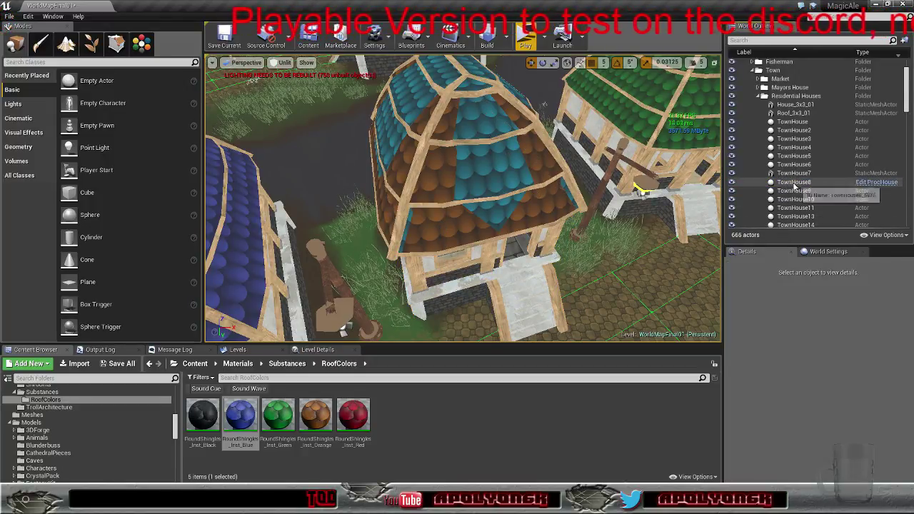
# Delete the orange Roof_2x3_2 mesh overlapping the procedural house's roof
pyautogui.click(794, 183)
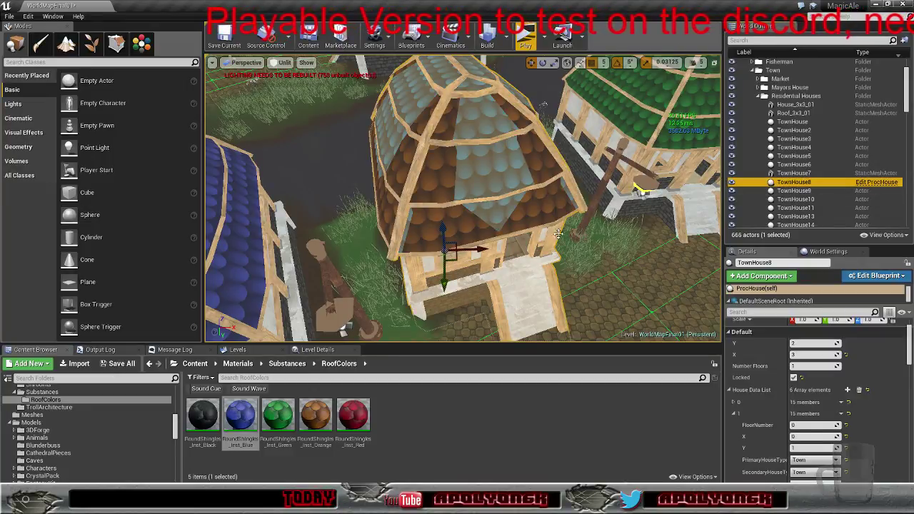
pyautogui.click(555, 206)
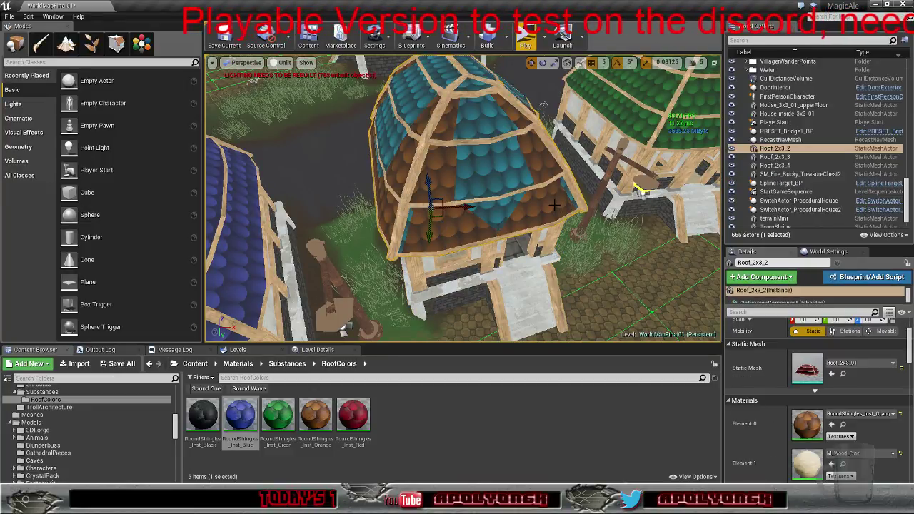
pyautogui.press('Delete')
# Convert all instances of the procedural TownHouse8 into separate static mesh actors
pyautogui.click(554, 205)
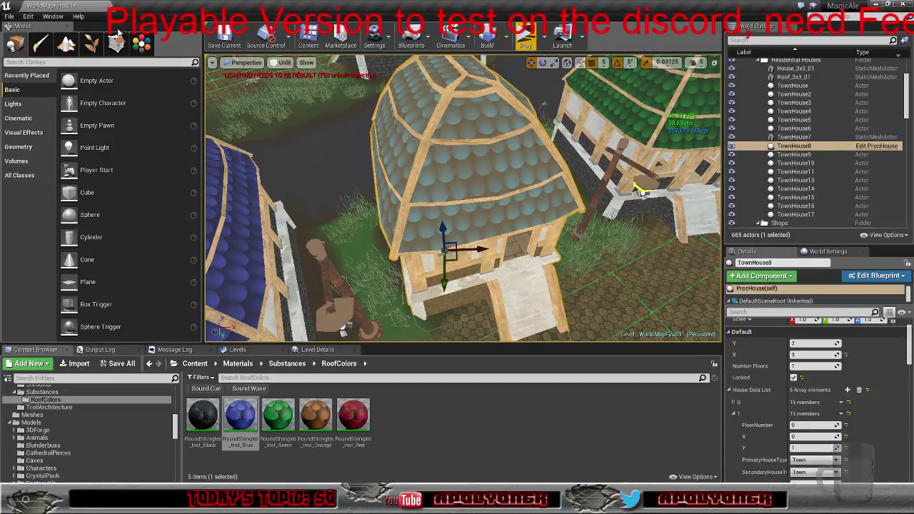
pyautogui.click(142, 44)
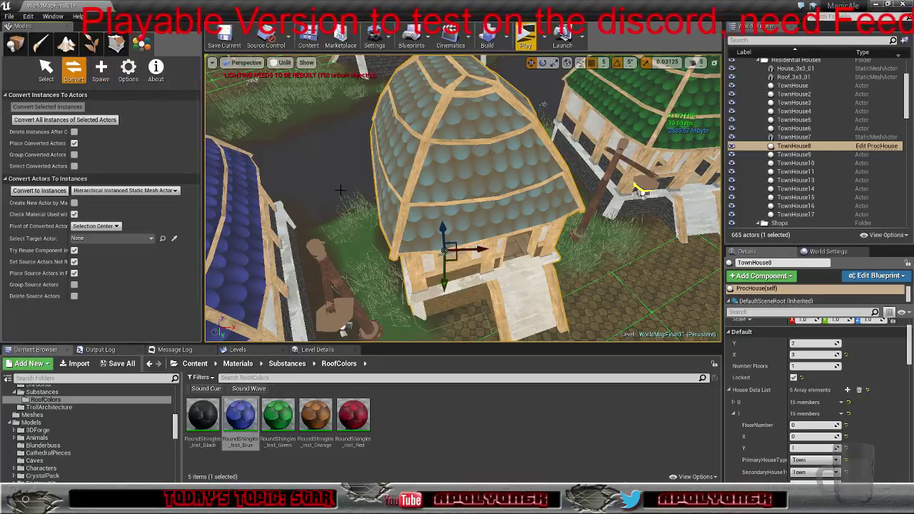
pyautogui.click(85, 121)
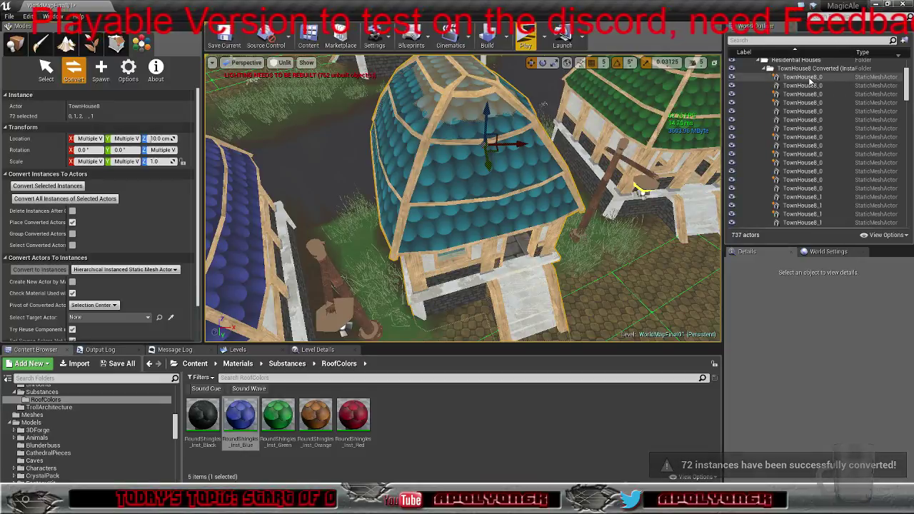
# Select all converted TownHouse8 static mesh actors, and review the component list and settings in Merge Actors
pyautogui.click(797, 85)
pyautogui.scroll(-5, 808, 157)
pyautogui.scroll(-15, 815, 203)
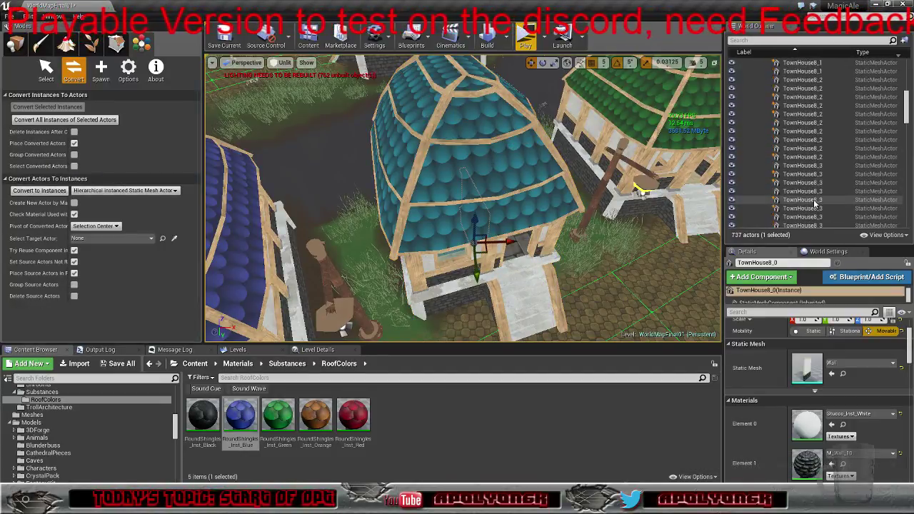
pyautogui.scroll(3, 816, 159)
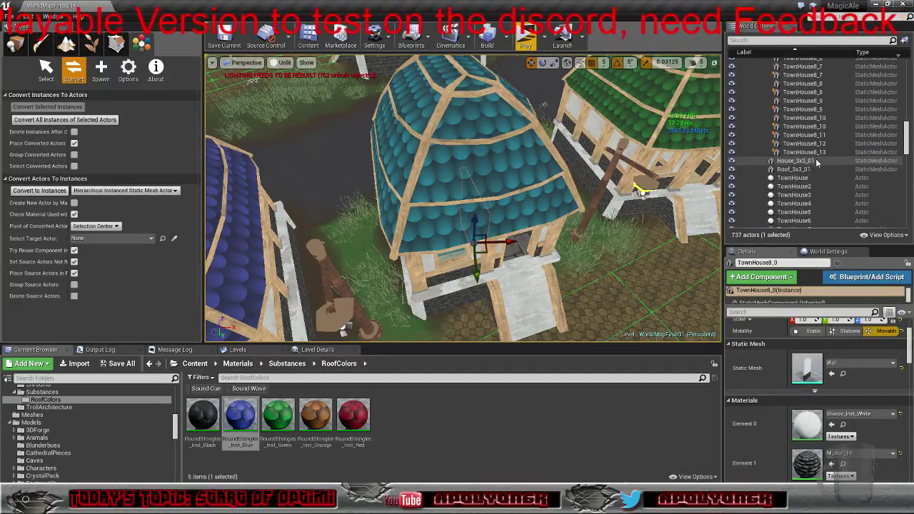
pyautogui.keyDown('shift'); pyautogui.click(818, 152); pyautogui.keyUp('shift')
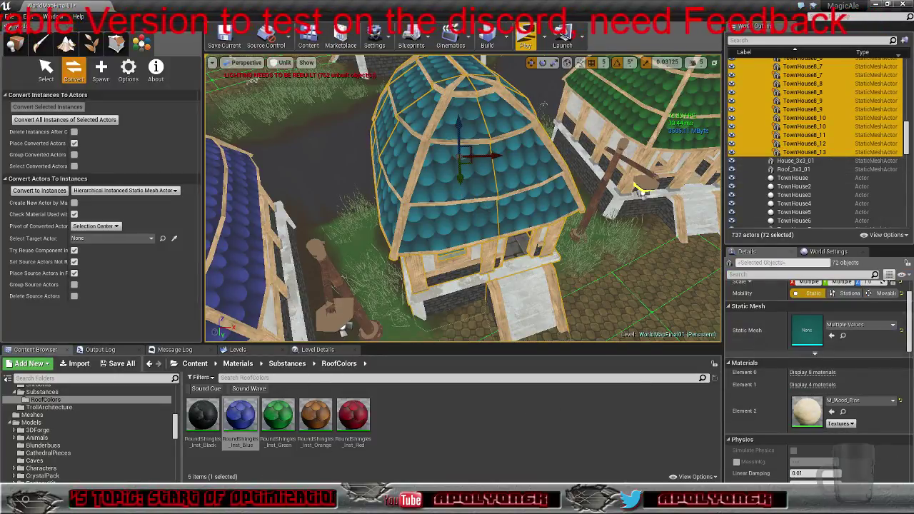
pyautogui.moveTo(167, 502)
pyautogui.click(80, 452)
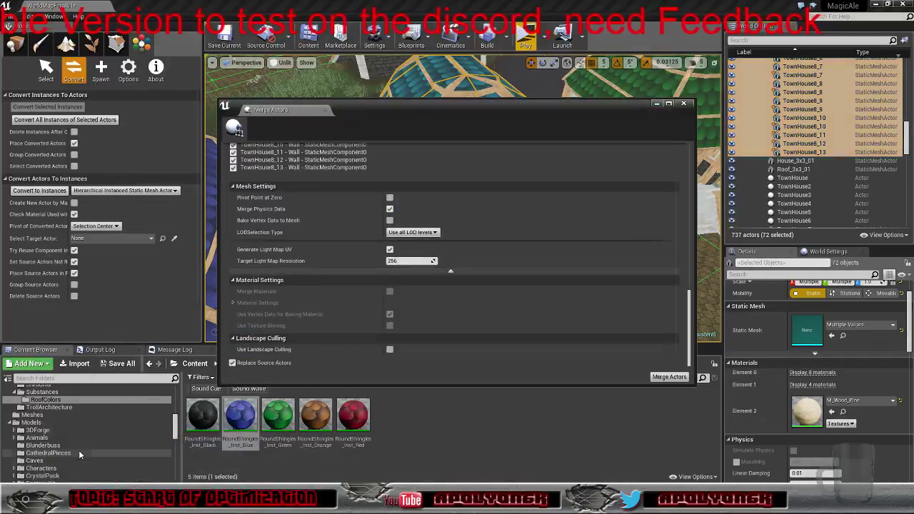
pyautogui.scroll(15, 340, 235)
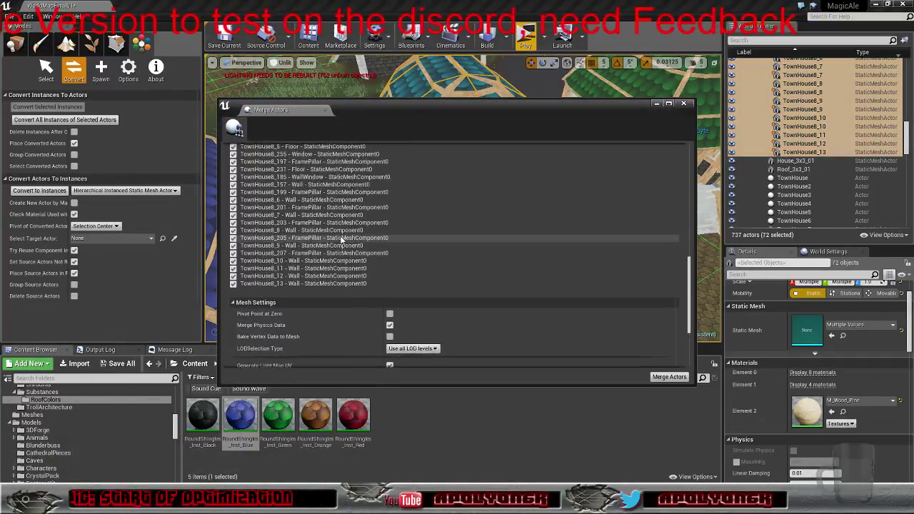
pyautogui.scroll(-5, 341, 240)
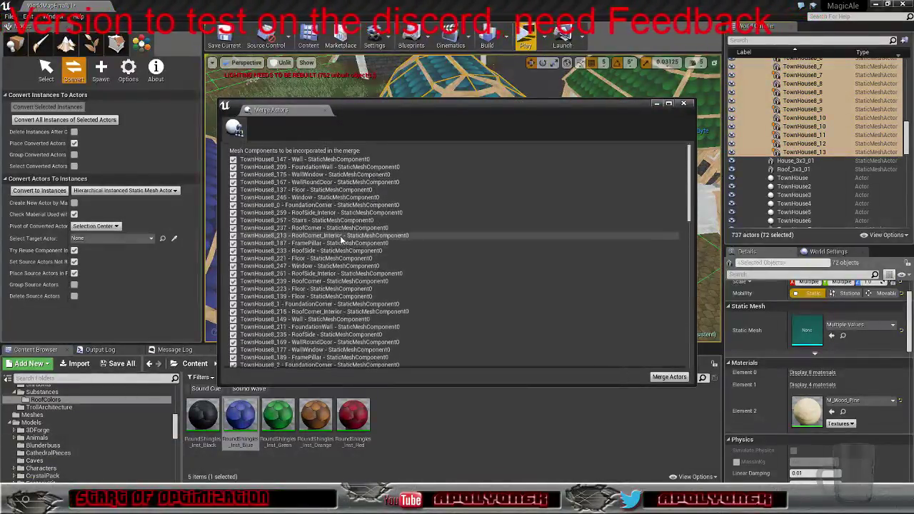
pyautogui.scroll(-15, 314, 224)
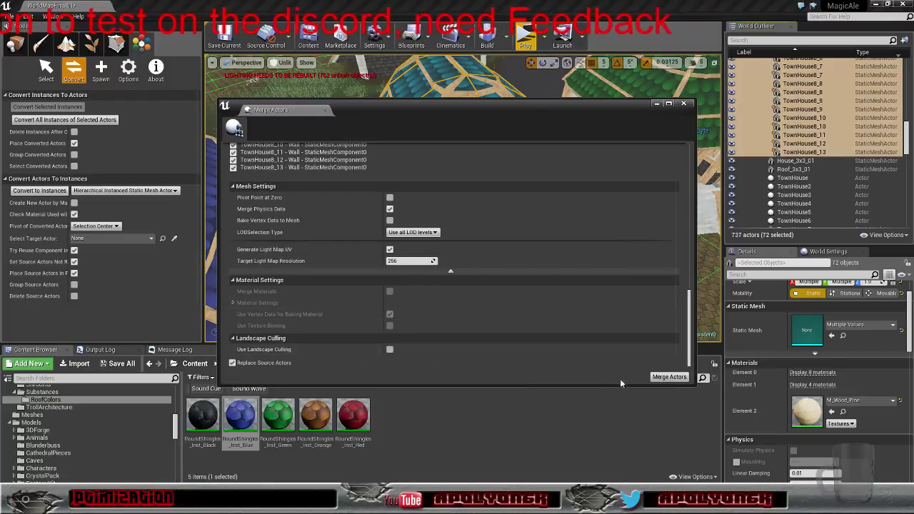
# Merge the selected actors into a static mesh named TownHouse8 in the Models/Houses folder
pyautogui.click(661, 378)
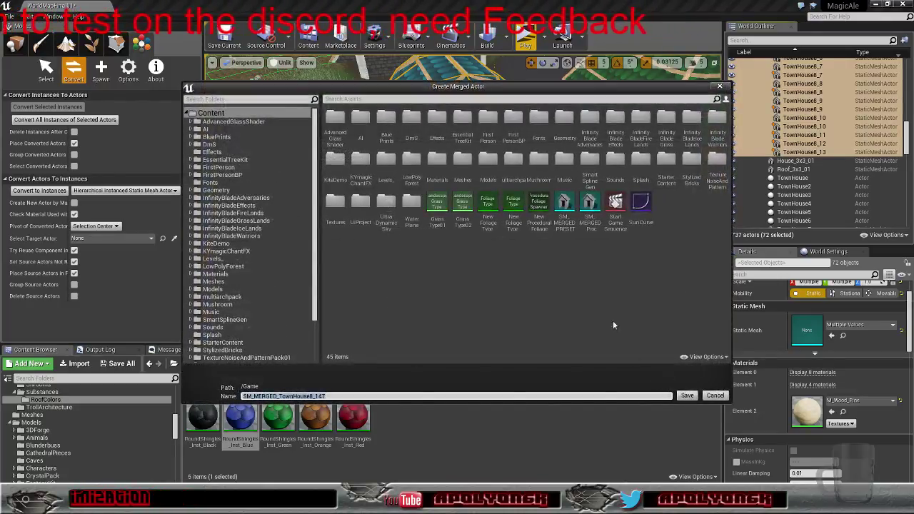
pyautogui.click(214, 290)
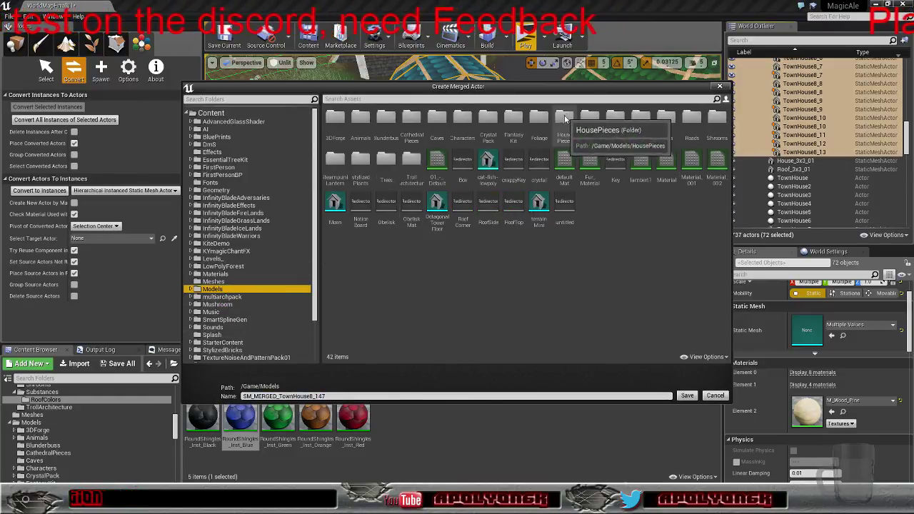
pyautogui.doubleClick(588, 136)
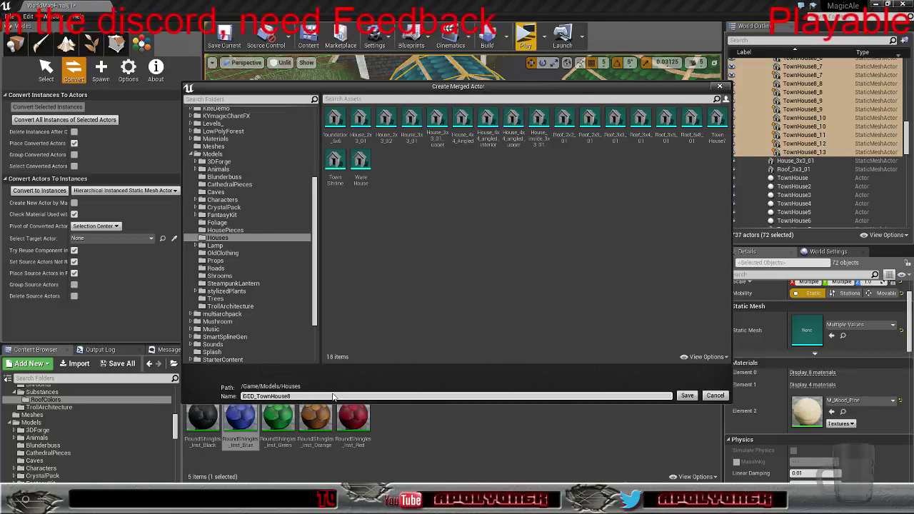
pyautogui.press('Return')
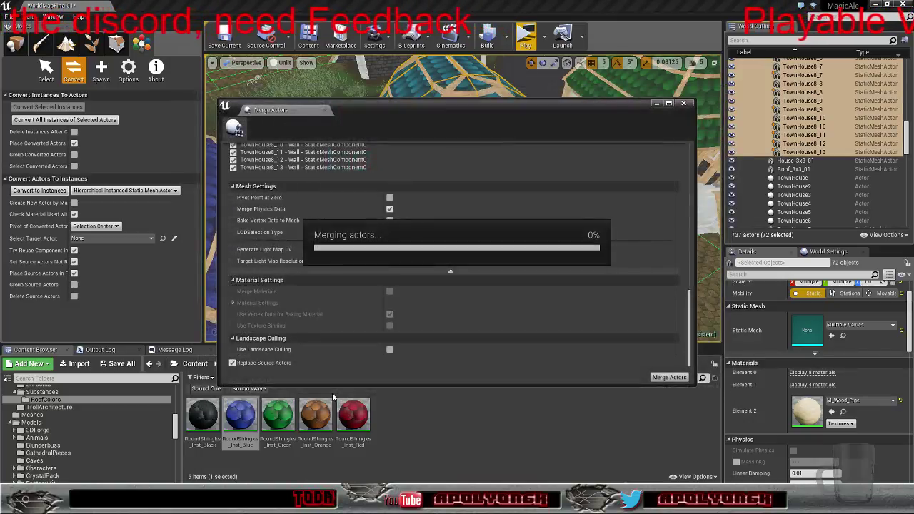
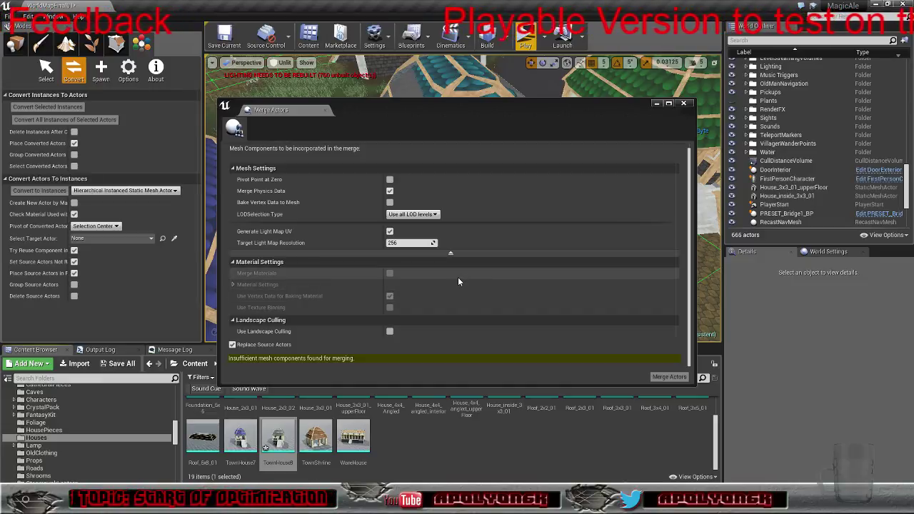
# Open the merged TownHouse8 mesh and expand its material slots to examine the ones used on the roof
pyautogui.doubleClick(278, 436)
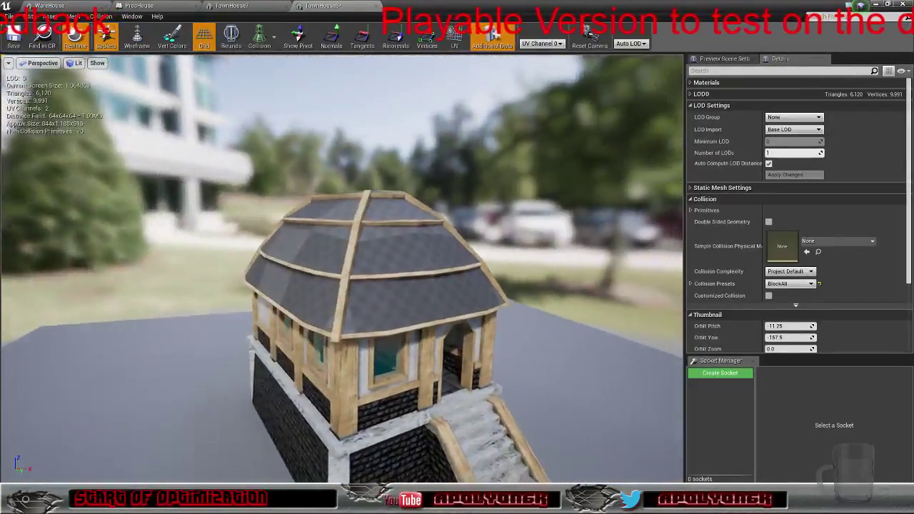
pyautogui.moveTo(492, 220); pyautogui.dragTo(522, 219, button='right')
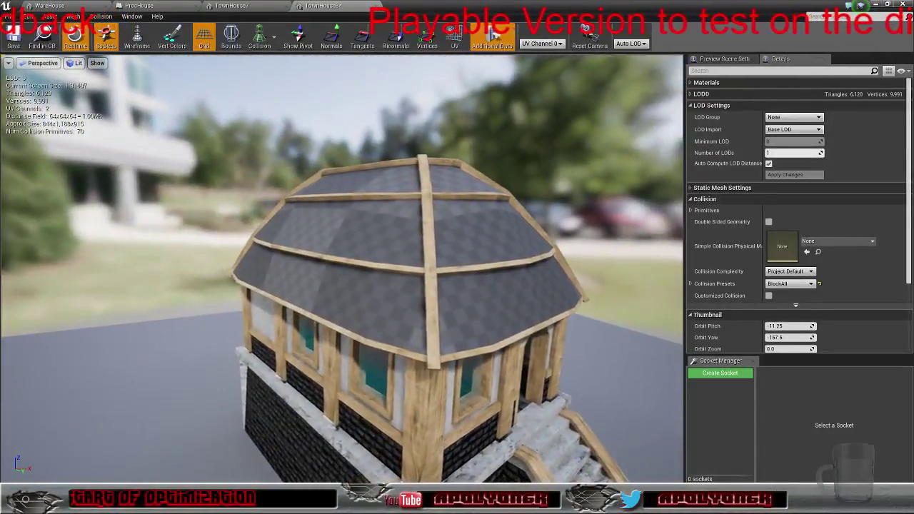
pyautogui.click(692, 83)
pyautogui.scroll(-3, 740, 167)
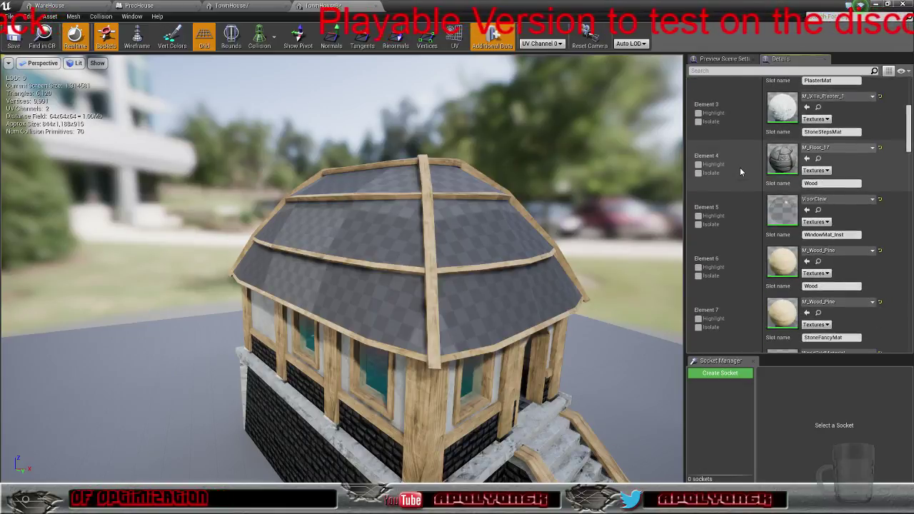
pyautogui.scroll(-6, 740, 168)
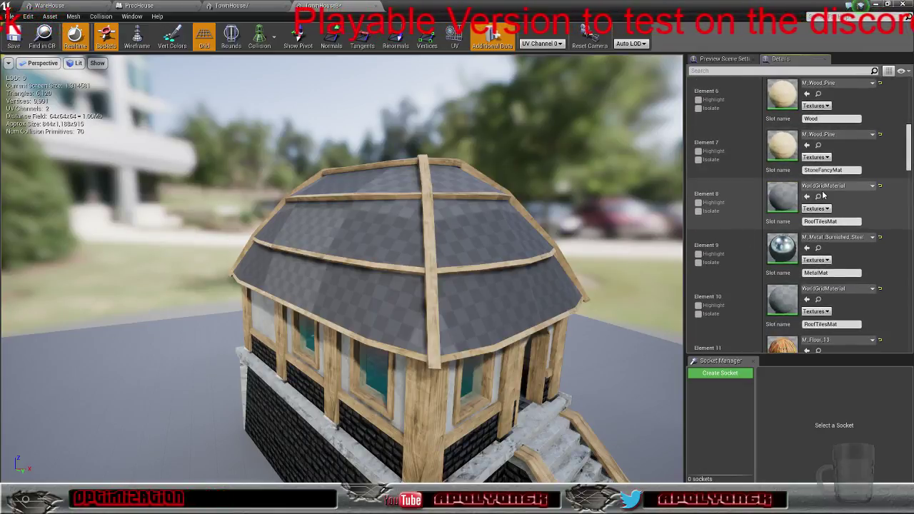
# Pick the RoundShingles_Inst_Orange material from the Substances/RoofColors folder
pyautogui.click(889, 5)
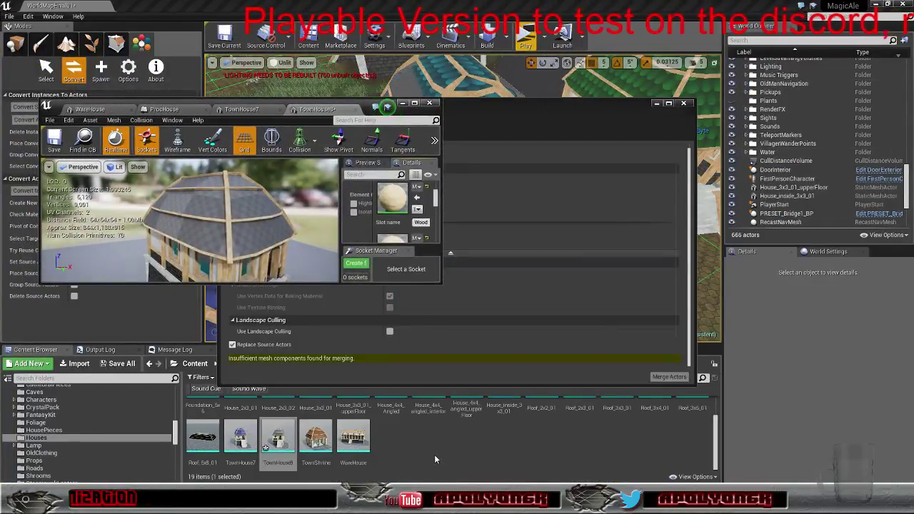
pyautogui.scroll(2, 434, 454)
pyautogui.click(173, 439)
pyautogui.scroll(5, 174, 439)
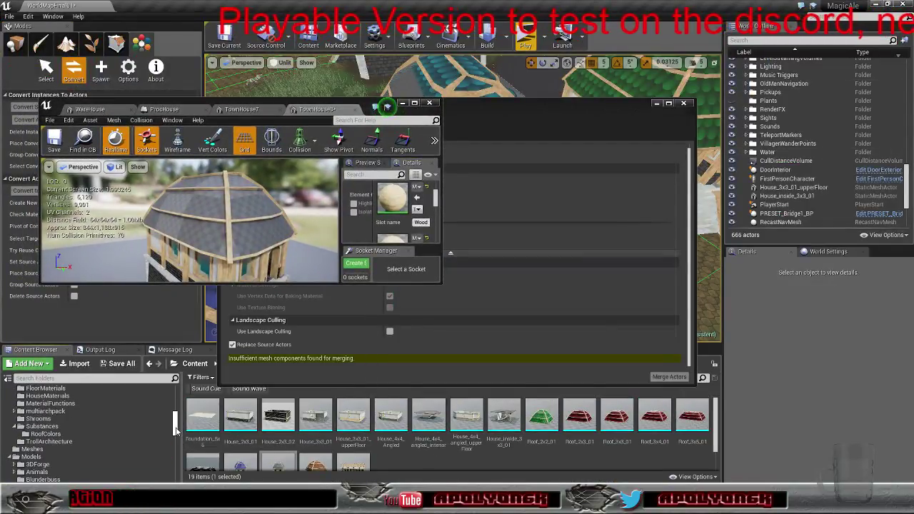
pyautogui.click(46, 435)
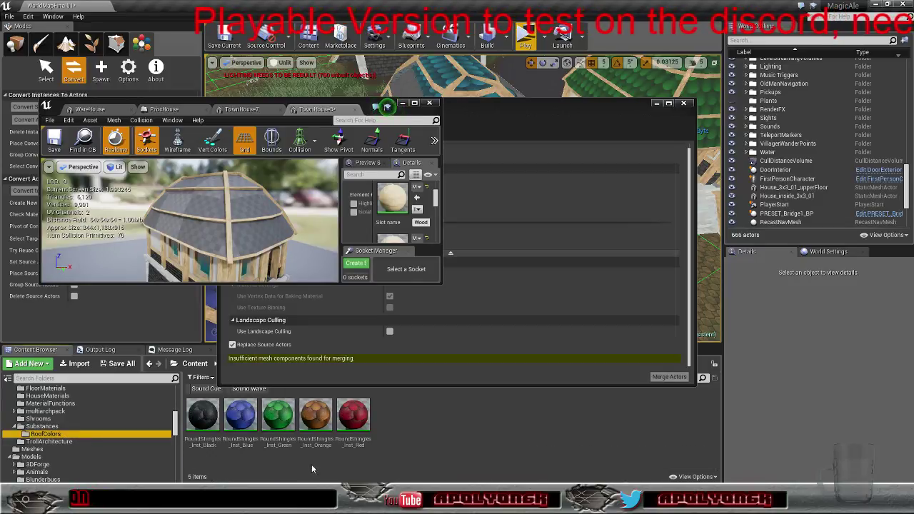
pyautogui.click(316, 418)
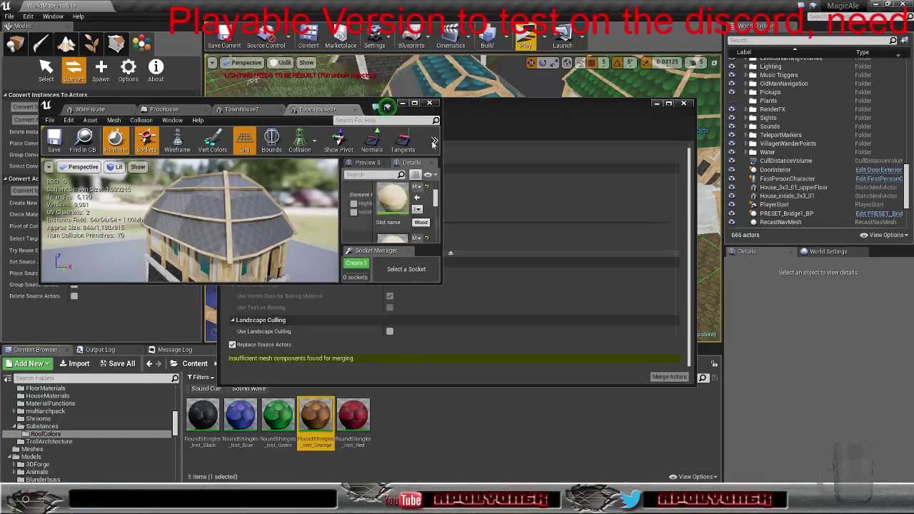
# Assign the orange round shingles material to TownHouse8's roof tile slots, elements 10 and 8, and collapse the materials list
pyautogui.click(415, 104)
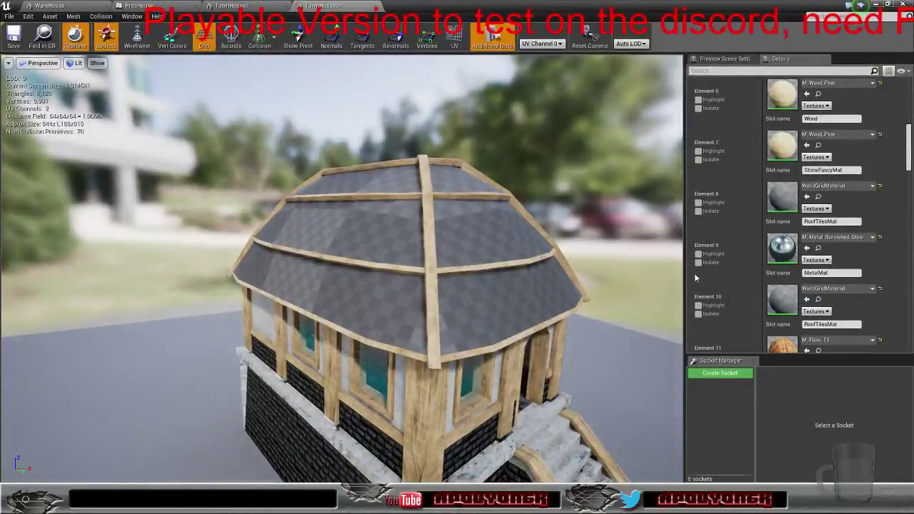
pyautogui.click(807, 300)
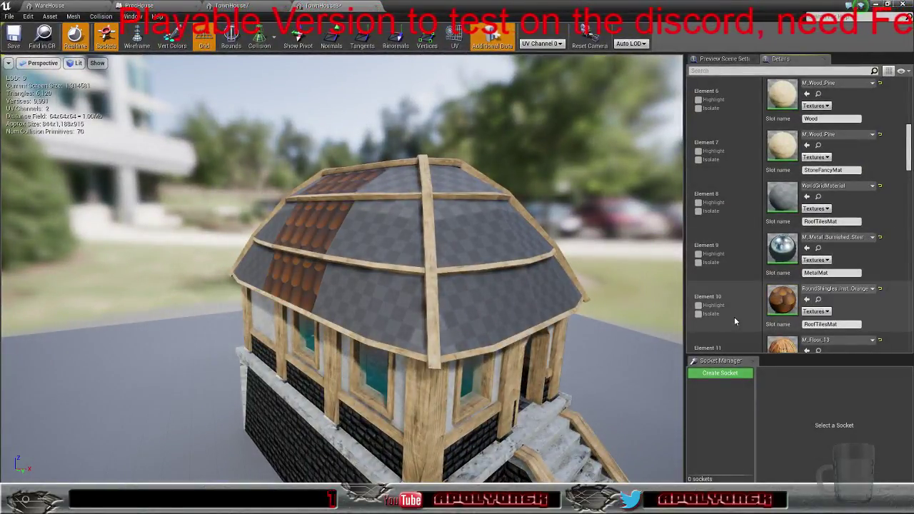
pyautogui.click(808, 197)
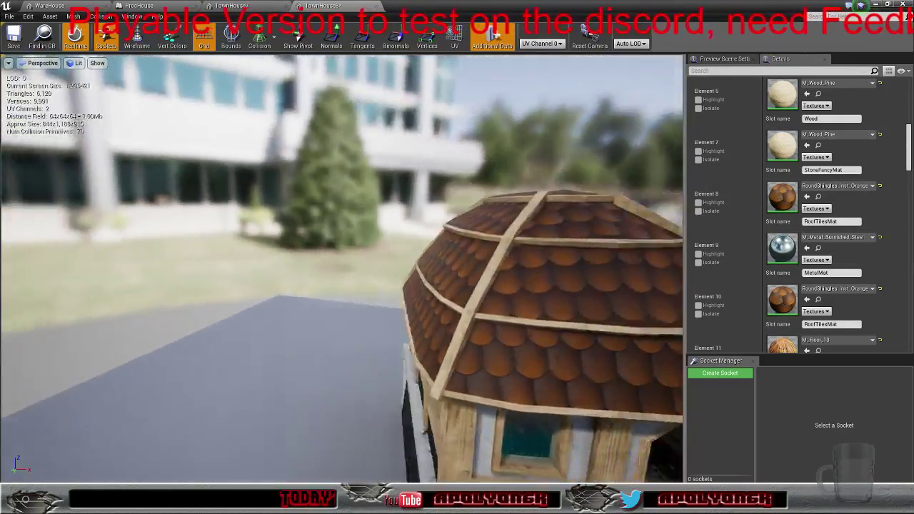
pyautogui.moveTo(343, 270); pyautogui.dragTo(379, 293, button='right')
pyautogui.scroll(2, 742, 189)
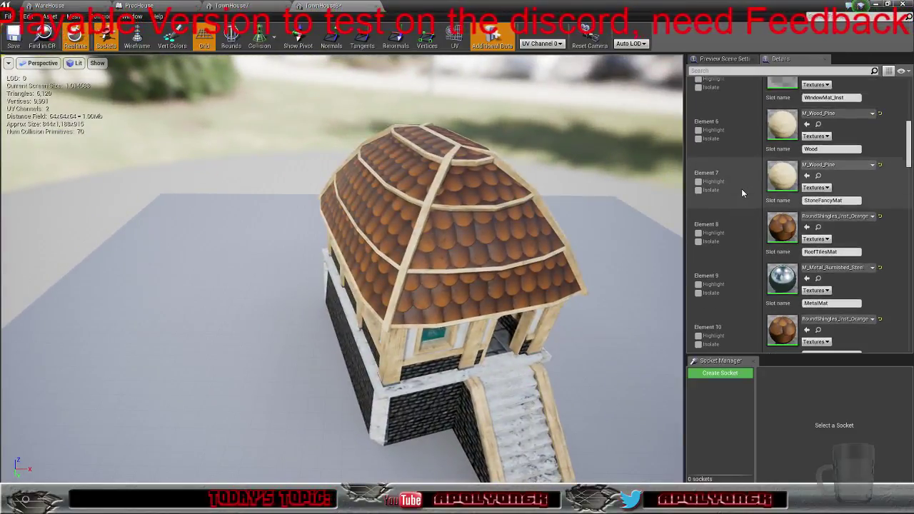
pyautogui.scroll(6, 741, 189)
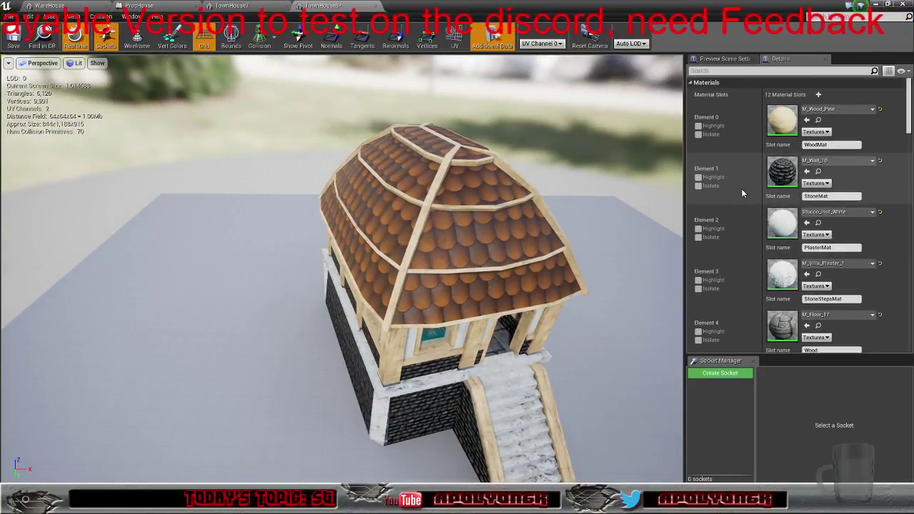
pyautogui.click(692, 83)
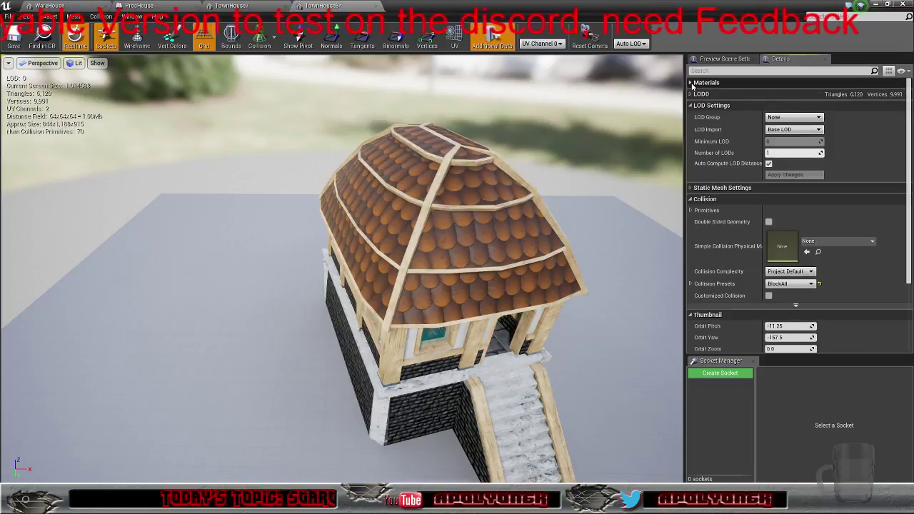
# Apply the LevelArchitecture LOD group to TownHouse8, accept overwriting its current settings, and review the generated LODs
pyautogui.click(787, 119)
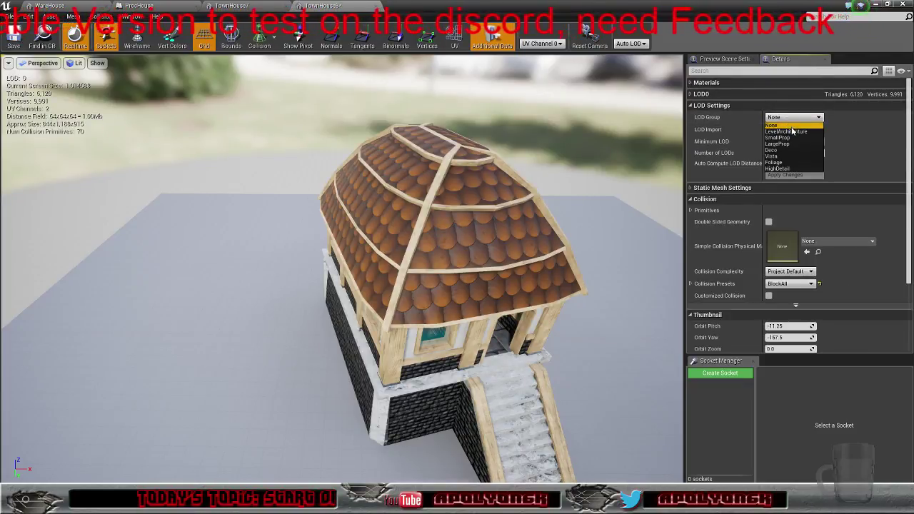
pyautogui.click(787, 131)
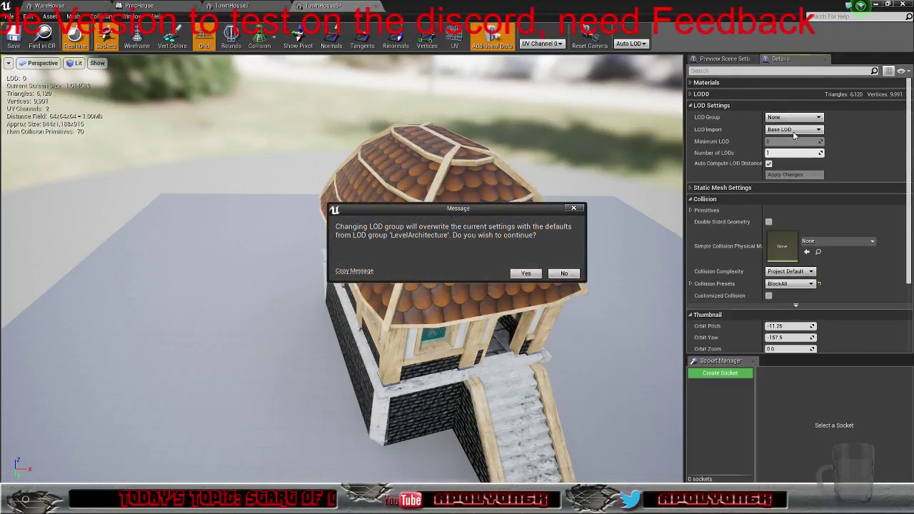
pyautogui.click(527, 274)
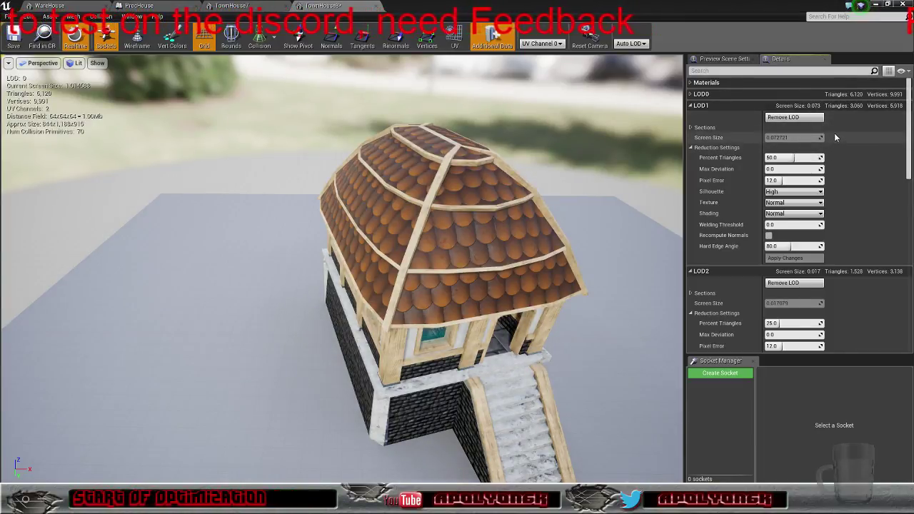
pyautogui.scroll(-10, 841, 136)
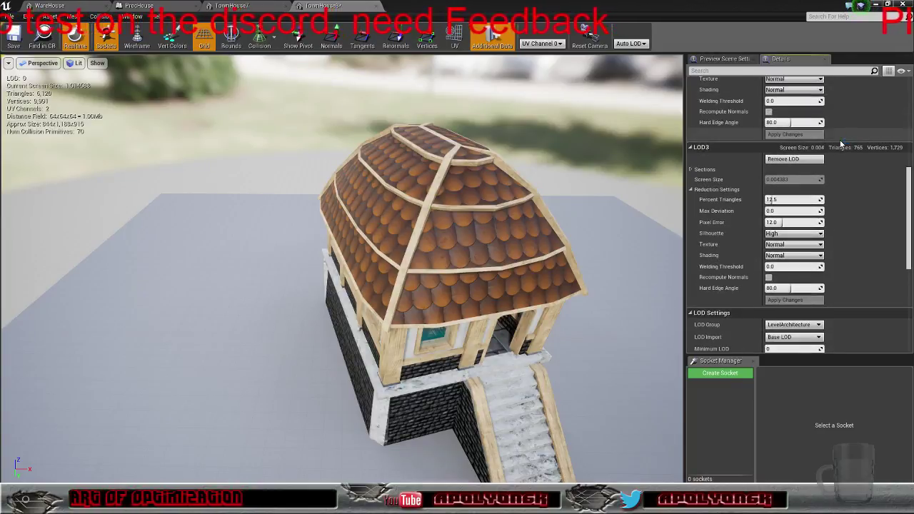
# Change TownHouse8's LOD group to SmallProp, accept overwriting its settings, and review the reduction settings of LOD1 through LOD3
pyautogui.click(797, 236)
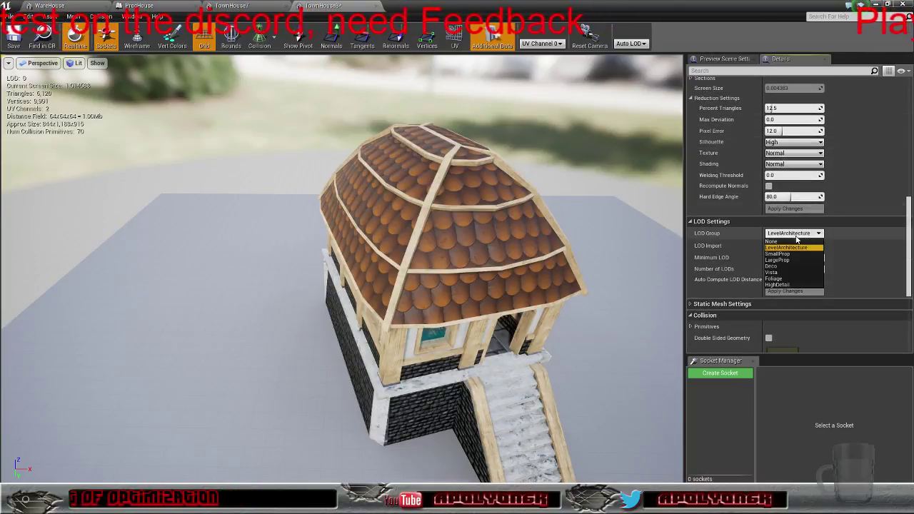
pyautogui.click(782, 254)
pyautogui.click(526, 273)
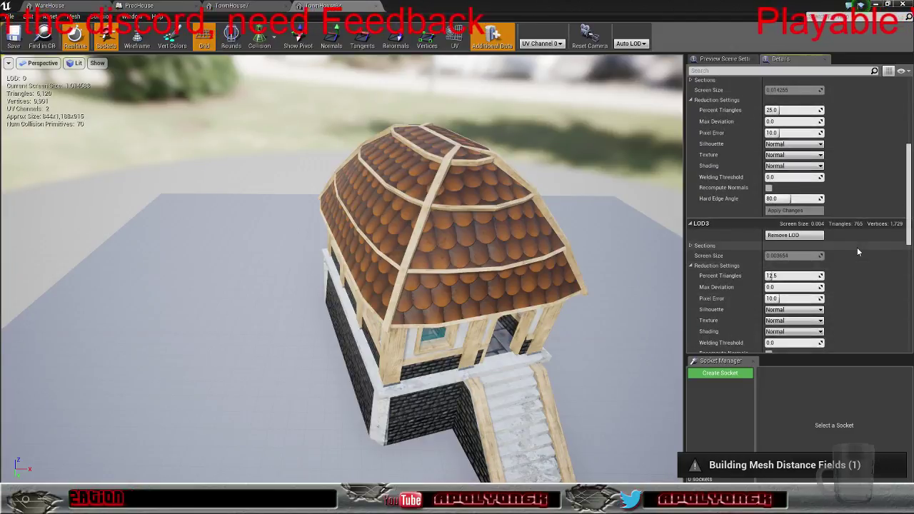
pyautogui.scroll(5, 858, 250)
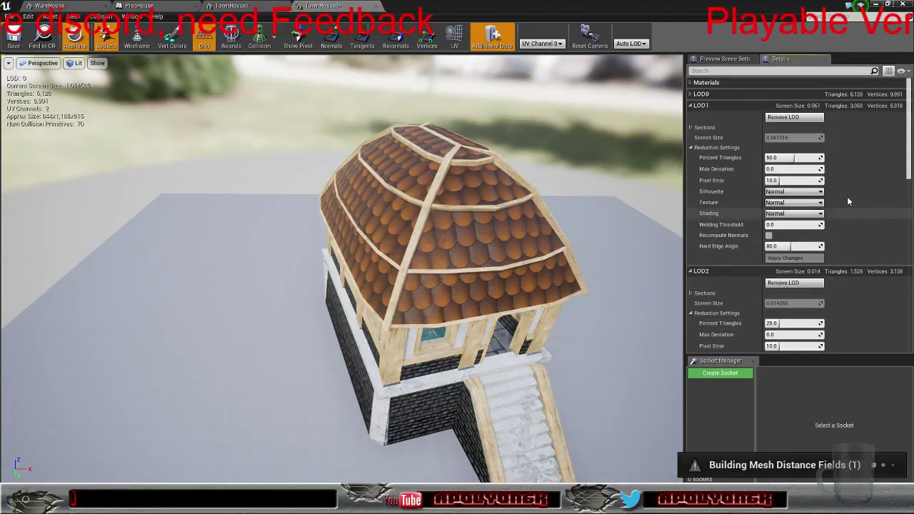
pyautogui.scroll(-5, 848, 201)
pyautogui.scroll(-3, 865, 225)
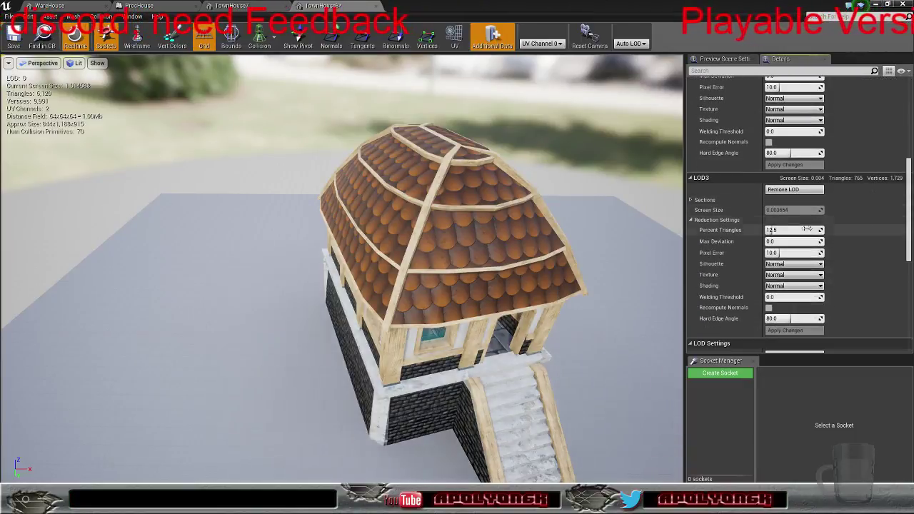
pyautogui.scroll(-3, 855, 232)
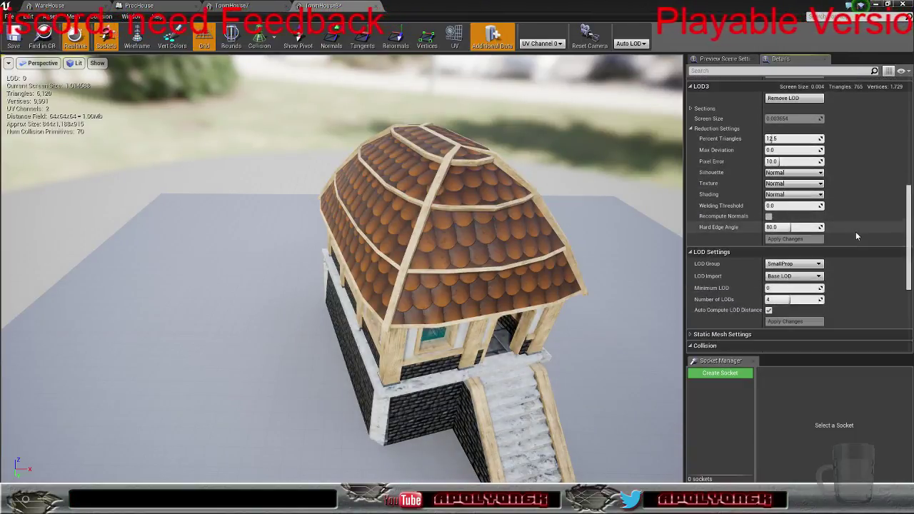
# Turn off automatic LOD distance computation and set LOD1's screen size to 1
pyautogui.click(770, 280)
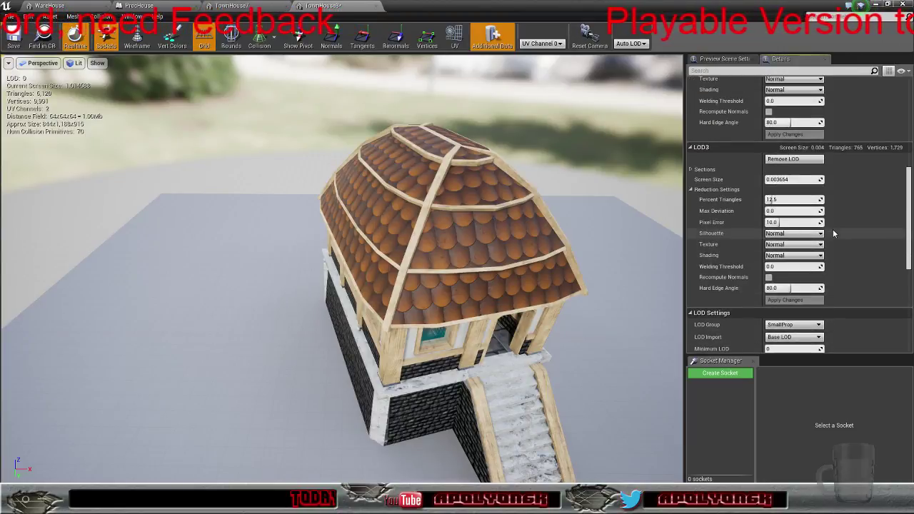
pyautogui.scroll(3, 833, 229)
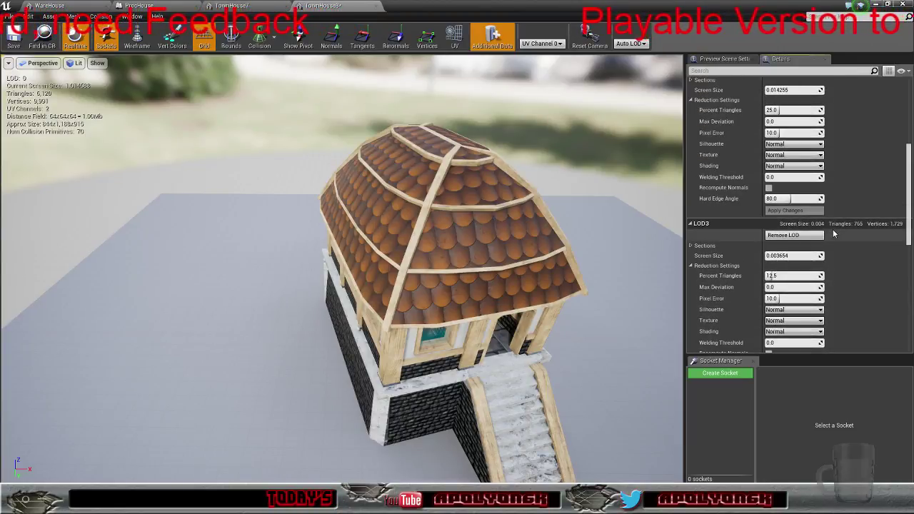
pyautogui.scroll(6, 833, 234)
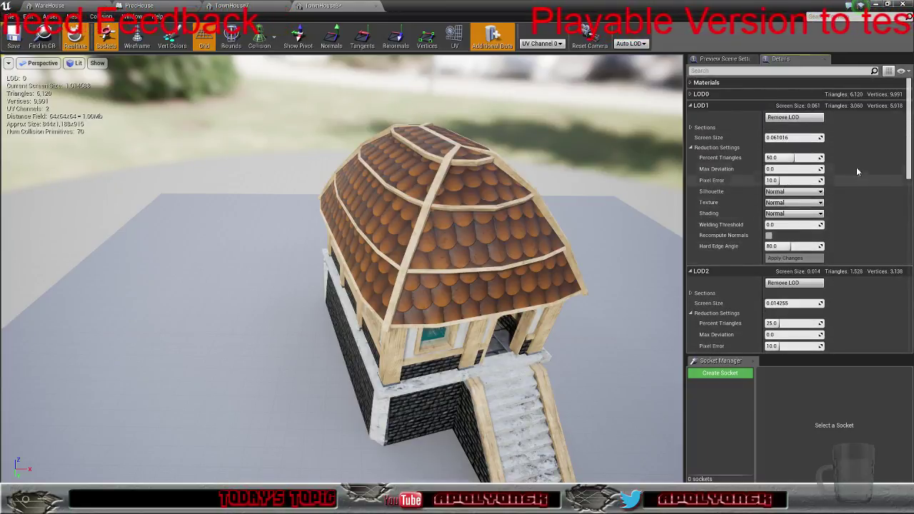
pyautogui.click(800, 136)
pyautogui.write('0.9999')
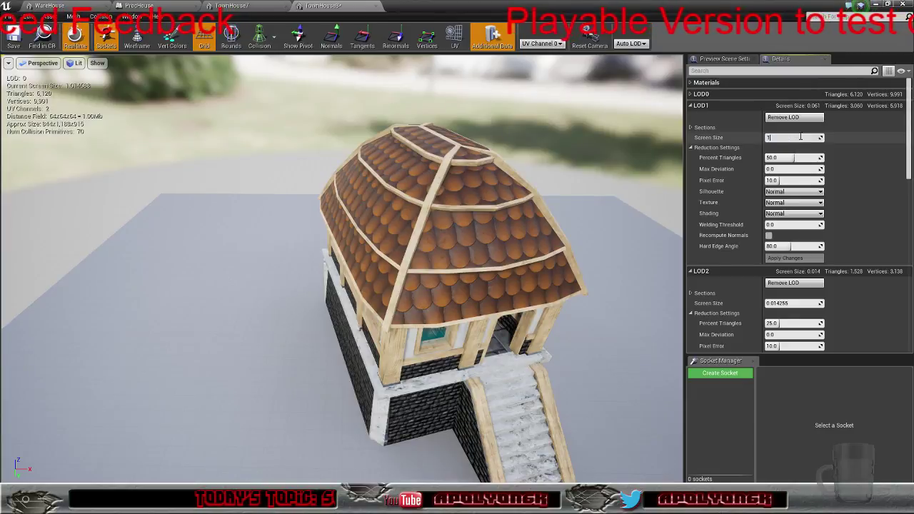
pyautogui.press('Return')
# Set LOD2's screen size to 0.5
pyautogui.scroll(-2, 841, 173)
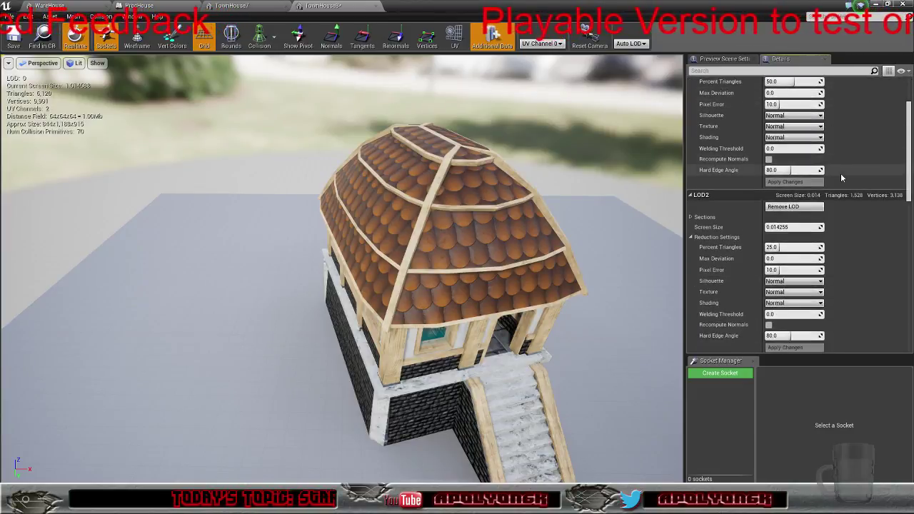
pyautogui.click(792, 226)
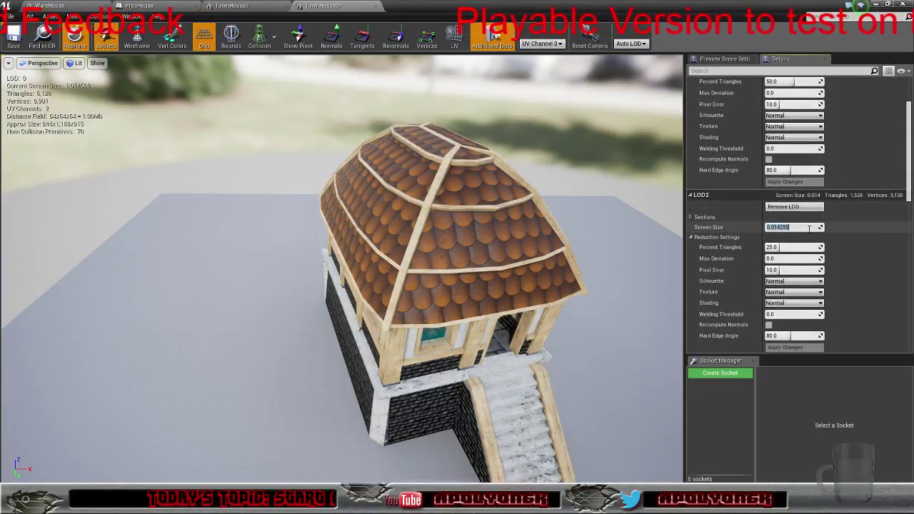
pyautogui.write('.5')
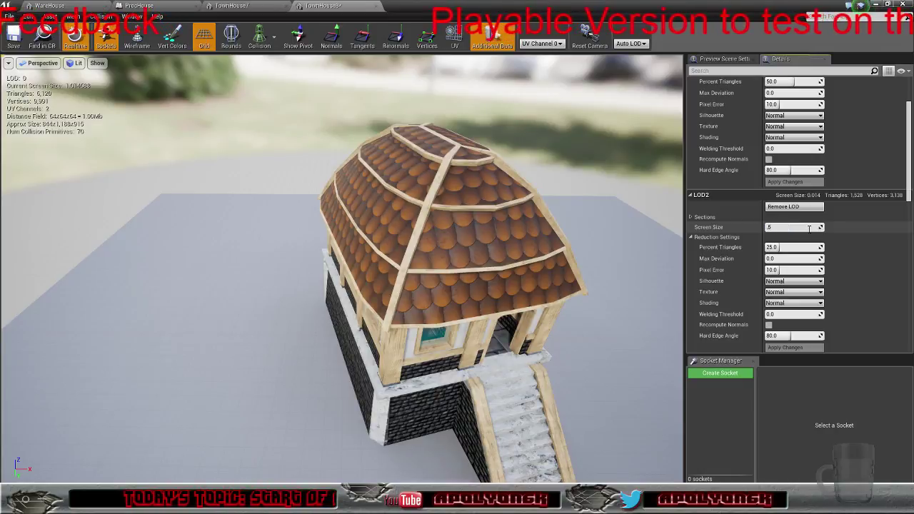
pyautogui.press('Return')
pyautogui.press('BackSpace')
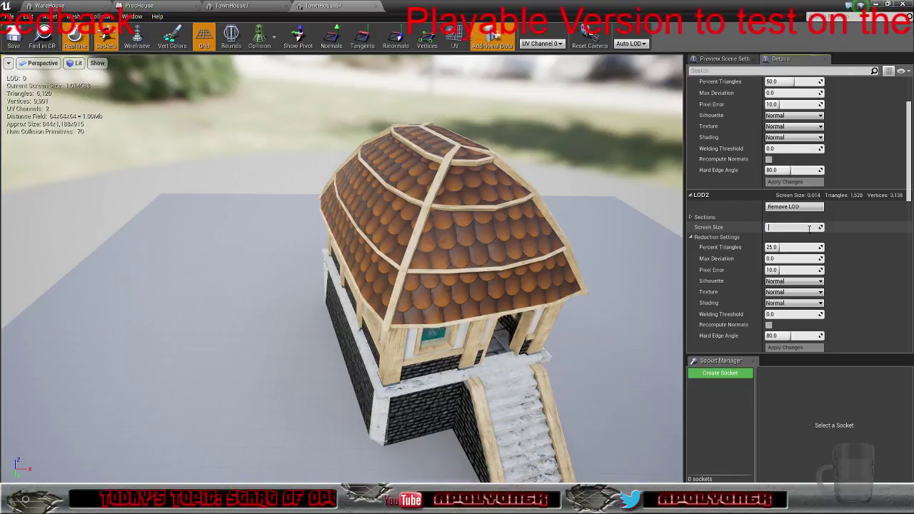
pyautogui.write('.5')
pyautogui.press('Return')
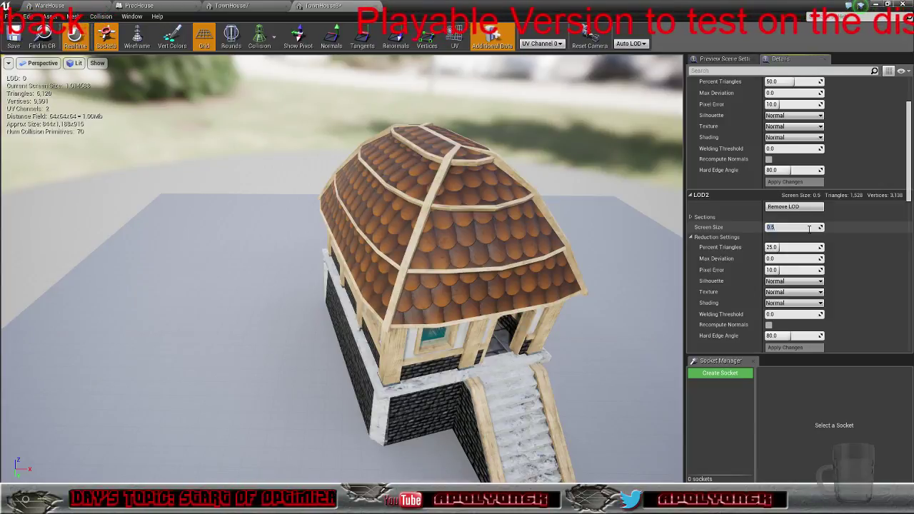
# Set LOD3's screen size to 0.05
pyautogui.scroll(-5, 810, 228)
pyautogui.click(800, 242)
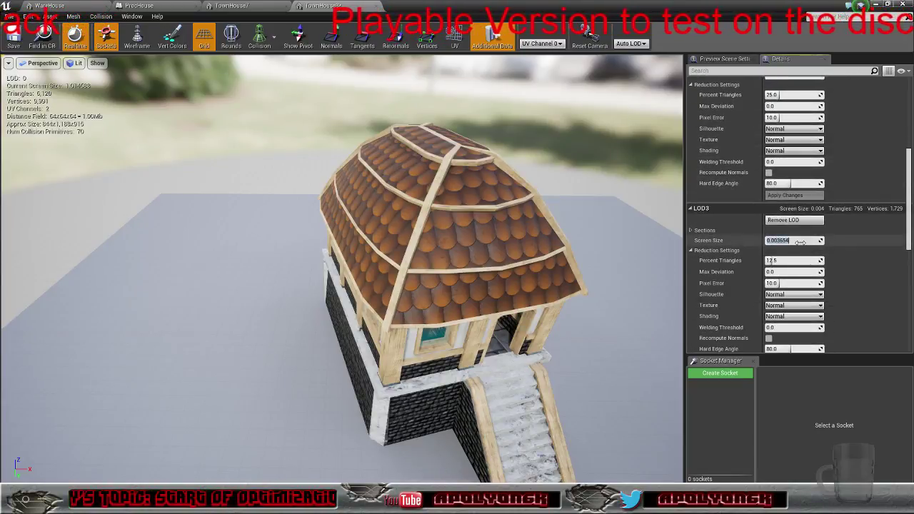
pyautogui.press('BackSpace')
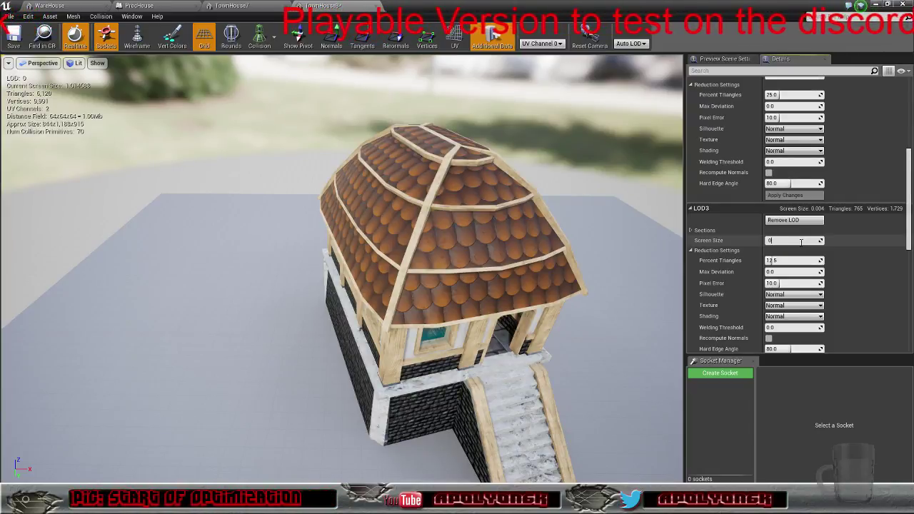
pyautogui.press('Return')
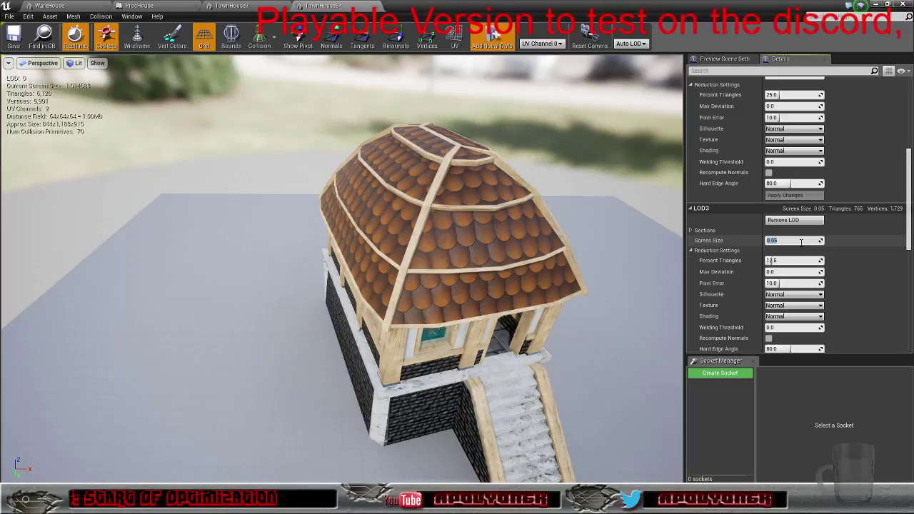
# Check TownHouse8's remaining LOD and collision settings and save the mesh
pyautogui.scroll(-5, 842, 243)
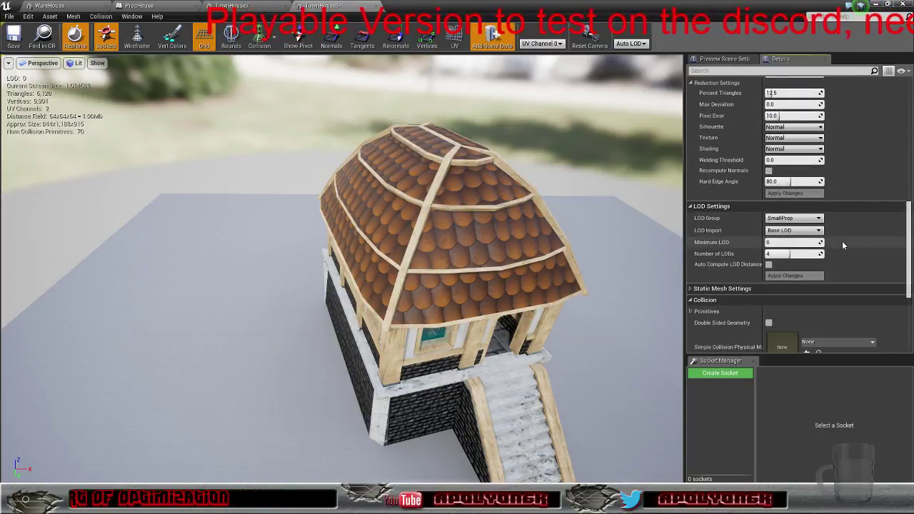
pyautogui.scroll(-5, 851, 243)
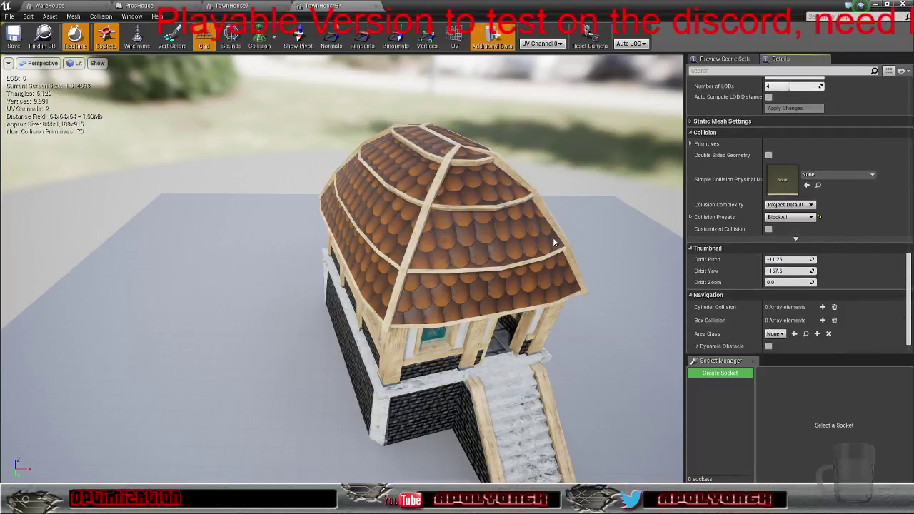
pyautogui.moveTo(593, 260); pyautogui.dragTo(532, 252)
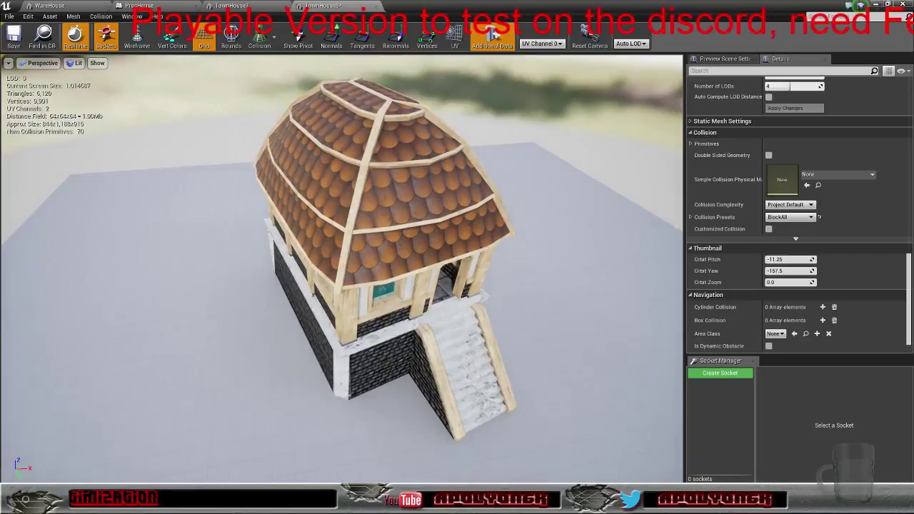
pyautogui.click(12, 38)
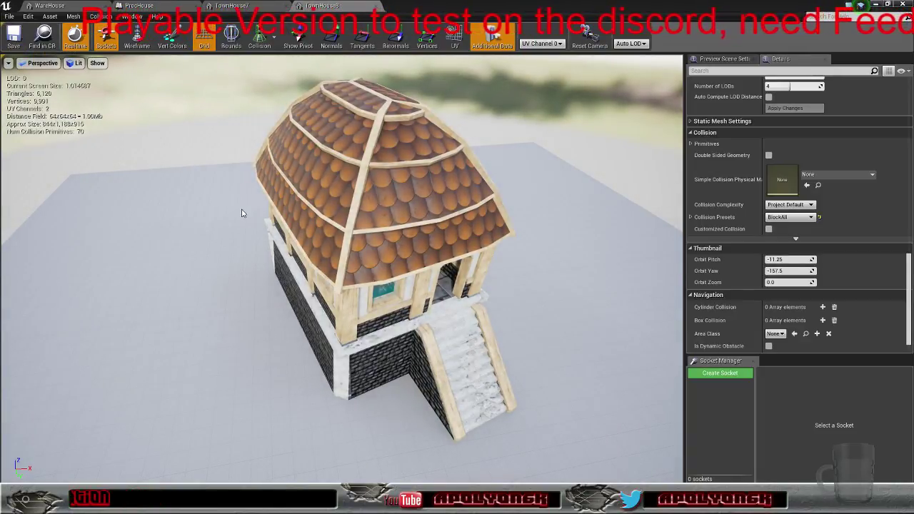
# Minimize the mesh editor and dock the Merge Actors window alongside the Content Browser and Level Details
pyautogui.click(876, 6)
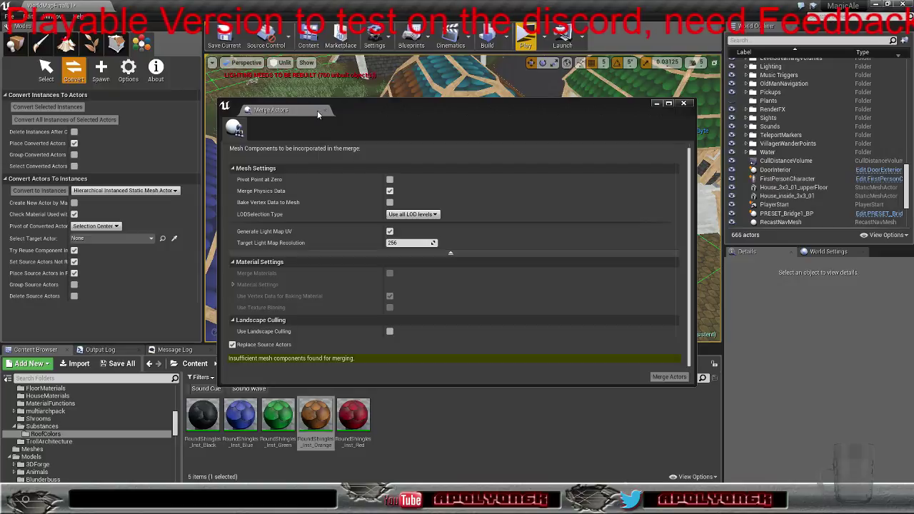
pyautogui.moveTo(277, 111); pyautogui.dragTo(435, 353)
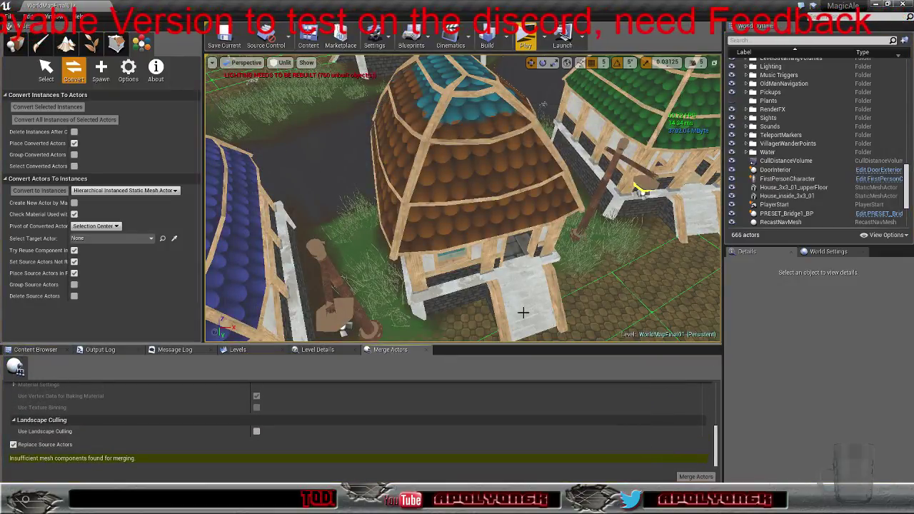
# Look over the row of blue, brown and green town houses from above
pyautogui.press('s')
pyautogui.moveTo(590, 254); pyautogui.dragTo(518, 288, button='right')
pyautogui.press('d')
pyautogui.press('w')
pyautogui.press('s')
pyautogui.press('w')
pyautogui.press('s')
pyautogui.press('w')
pyautogui.press('s')
pyautogui.press('w')
pyautogui.press('s')
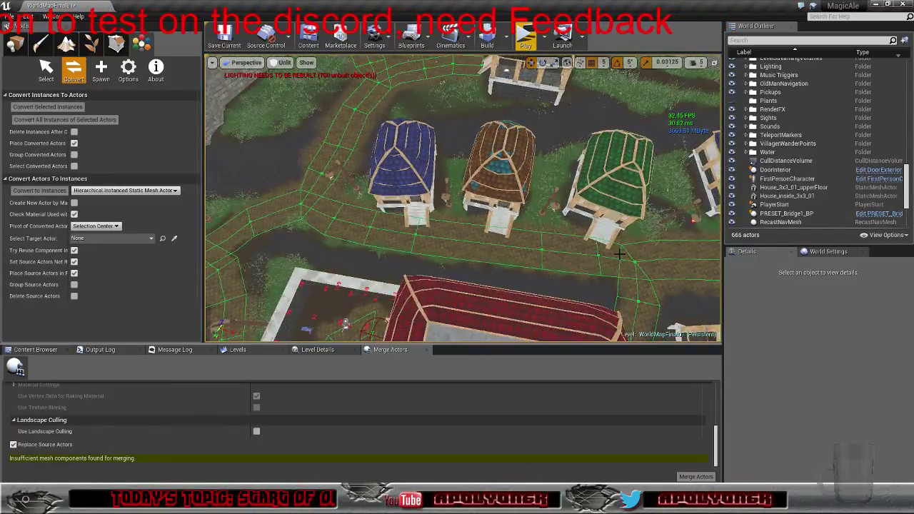
# Move the merged TownHouse8 static mesh actor into the Residential Houses folder in the World Outliner
pyautogui.scroll(-3, 788, 223)
pyautogui.scroll(-2, 788, 224)
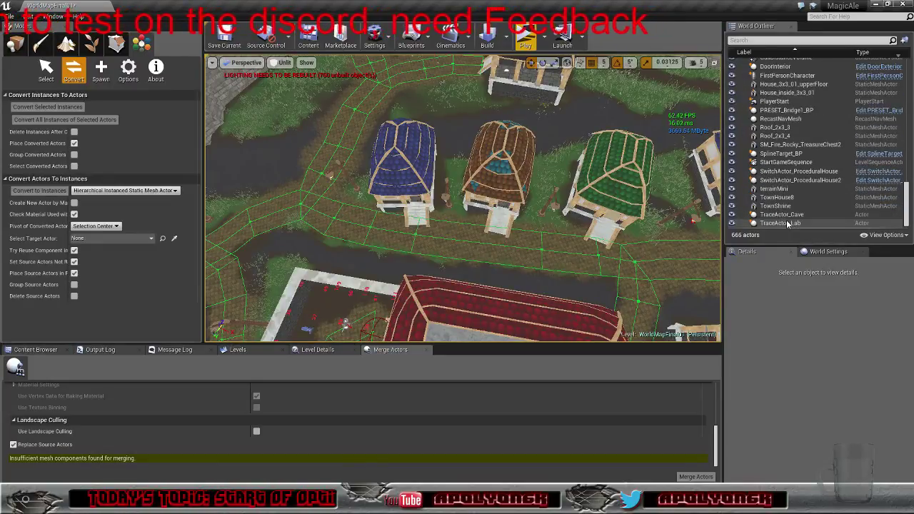
pyautogui.click(779, 198)
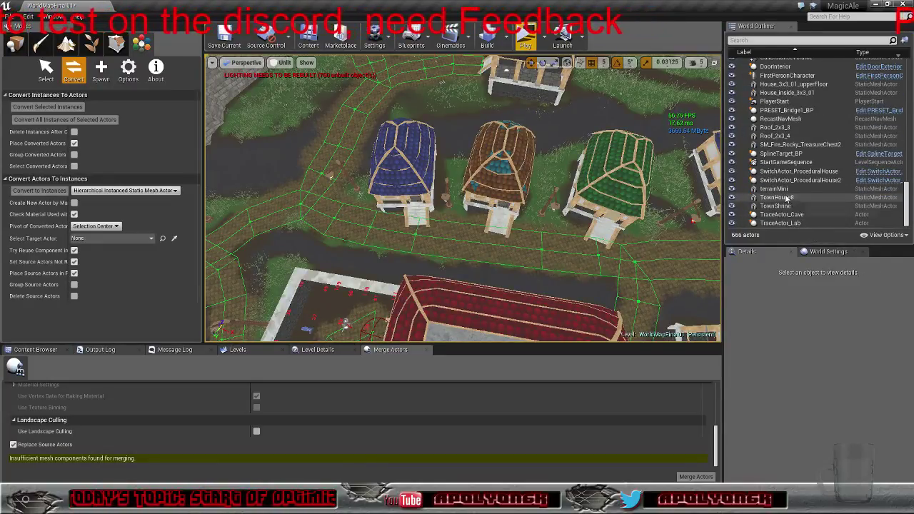
pyautogui.moveTo(791, 202); pyautogui.dragTo(793, 107)
pyautogui.scroll(5, 802, 145)
pyautogui.scroll(5, 803, 150)
pyautogui.scroll(2, 794, 109)
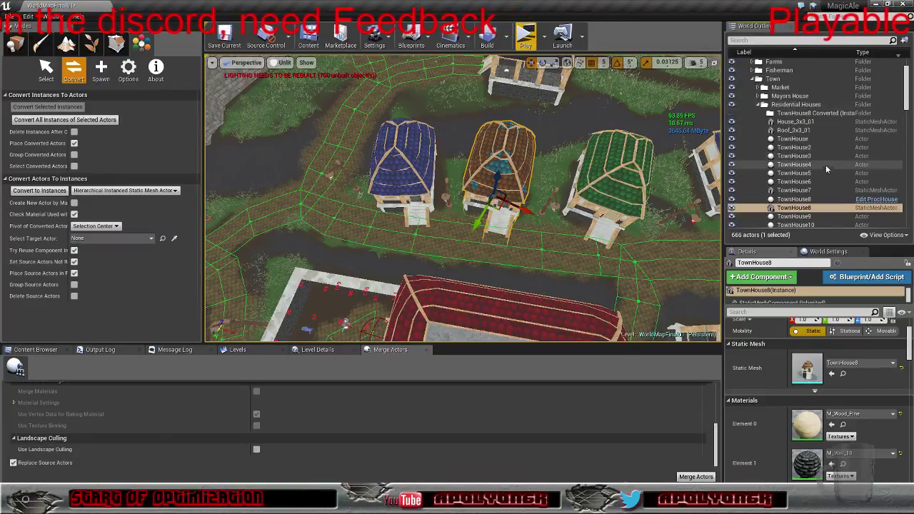
# Attach the procedural TownHouse8 to TownHouse9 and reset its relative location and rotation to zero
pyautogui.scroll(-3, 826, 165)
pyautogui.click(799, 124)
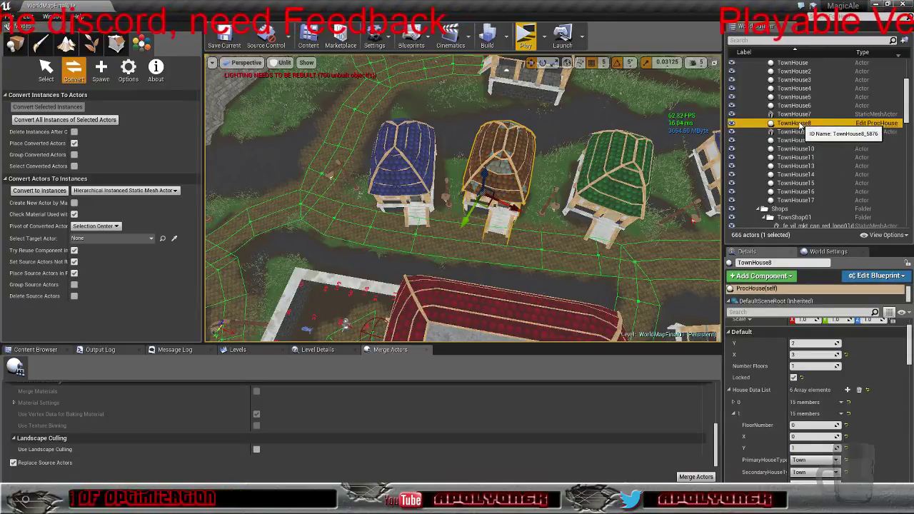
pyautogui.moveTo(806, 127); pyautogui.dragTo(797, 143)
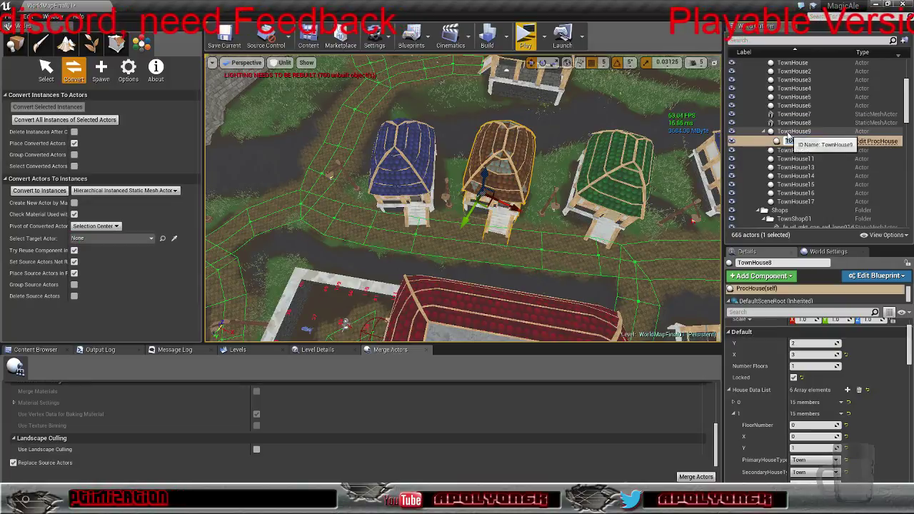
pyautogui.click(793, 132)
pyautogui.click(798, 140)
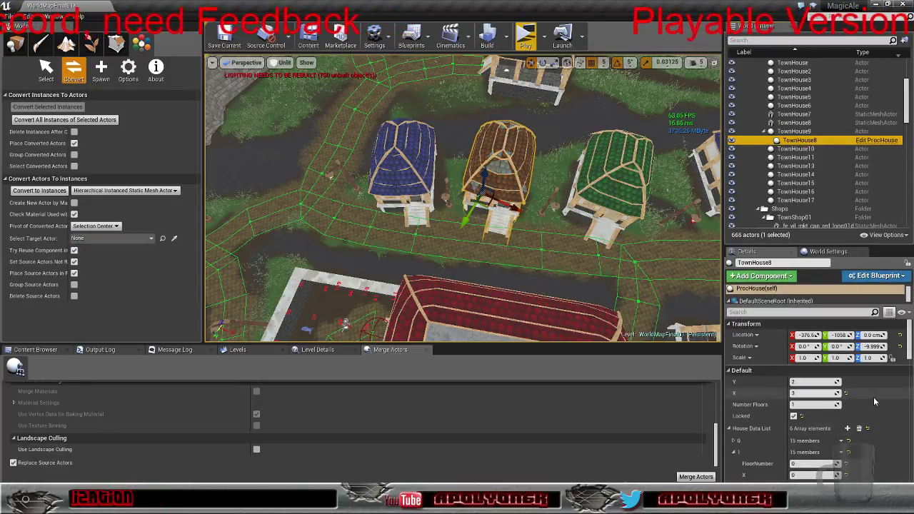
pyautogui.click(900, 347)
pyautogui.click(901, 337)
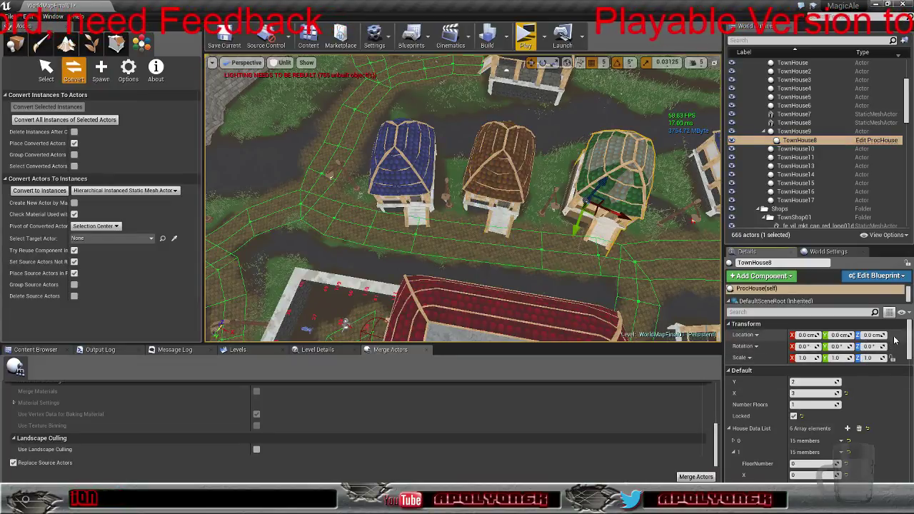
# Survey the whole town and its surroundings from a distance
pyautogui.scroll(-5, 511, 266)
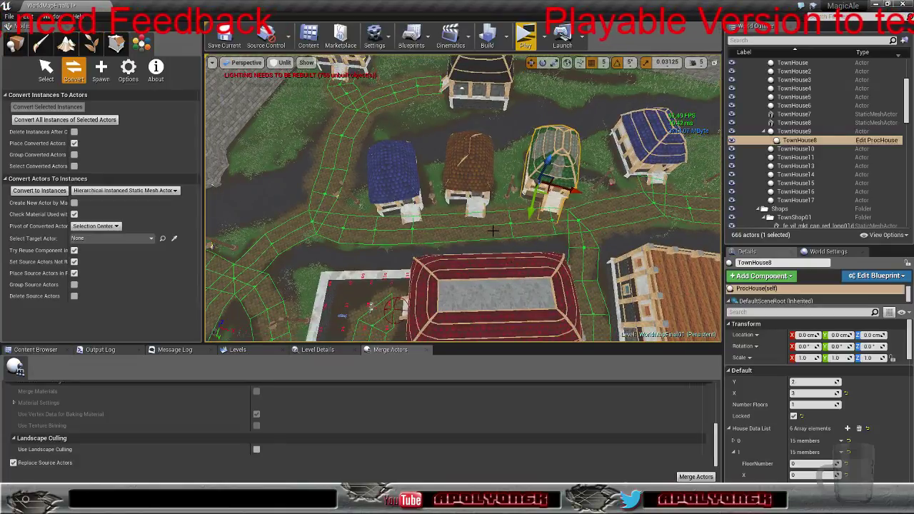
pyautogui.scroll(-6, 493, 230)
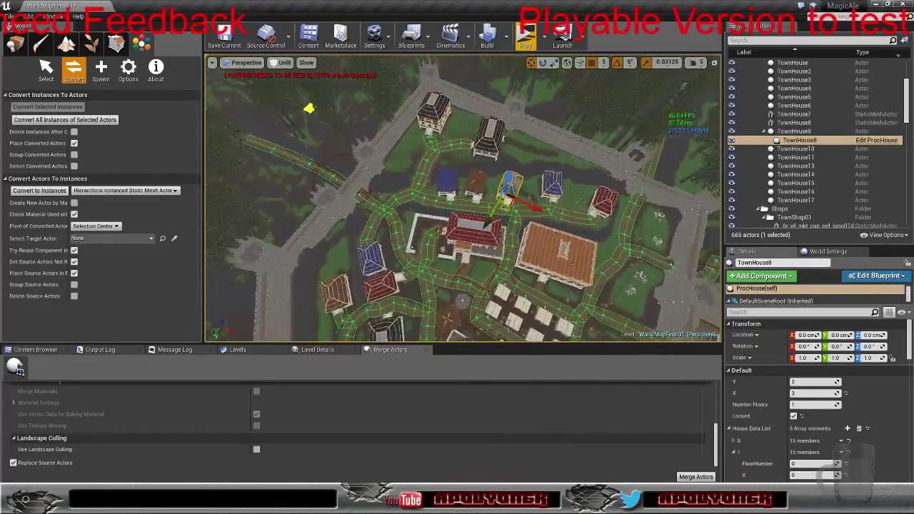
pyautogui.scroll(-5, 463, 200)
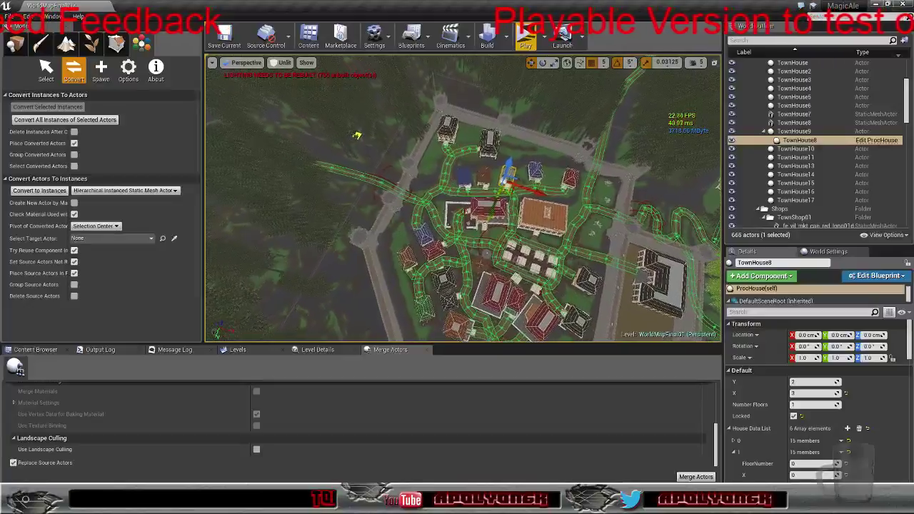
pyautogui.scroll(8, 357, 135)
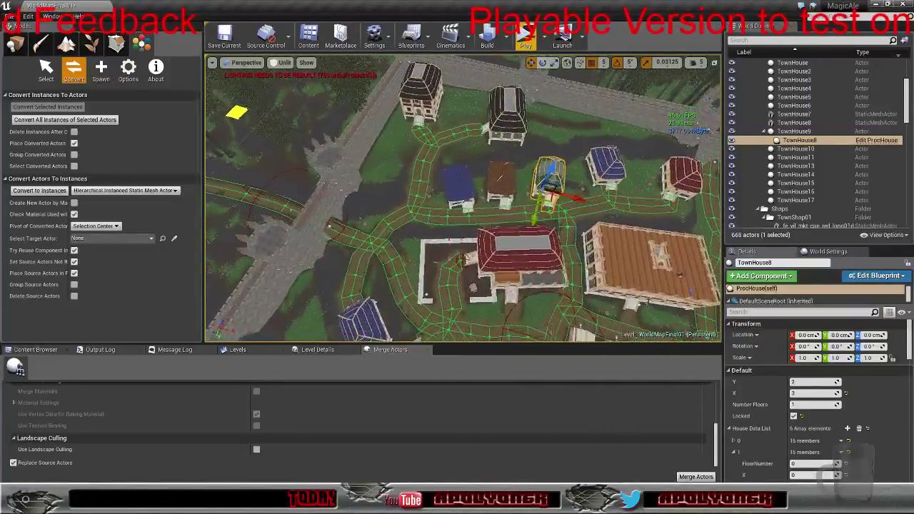
pyautogui.scroll(3, 236, 264)
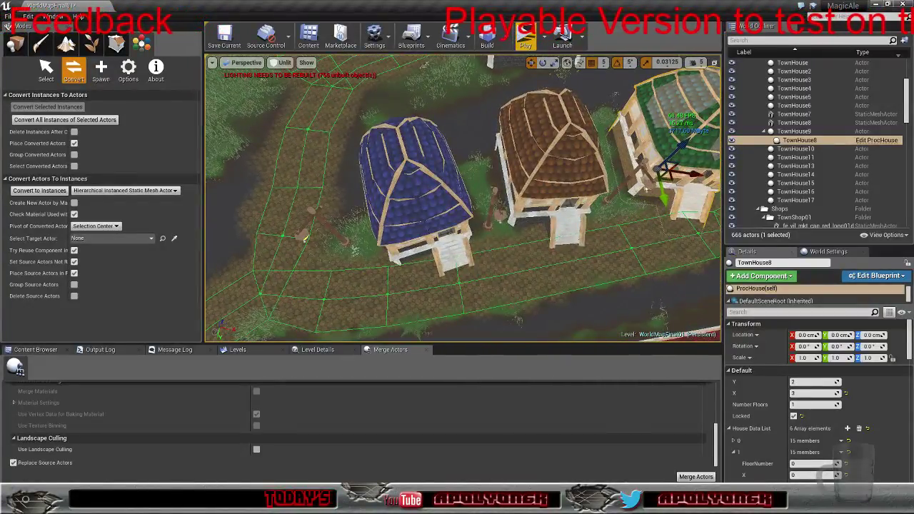
pyautogui.scroll(3, 463, 200)
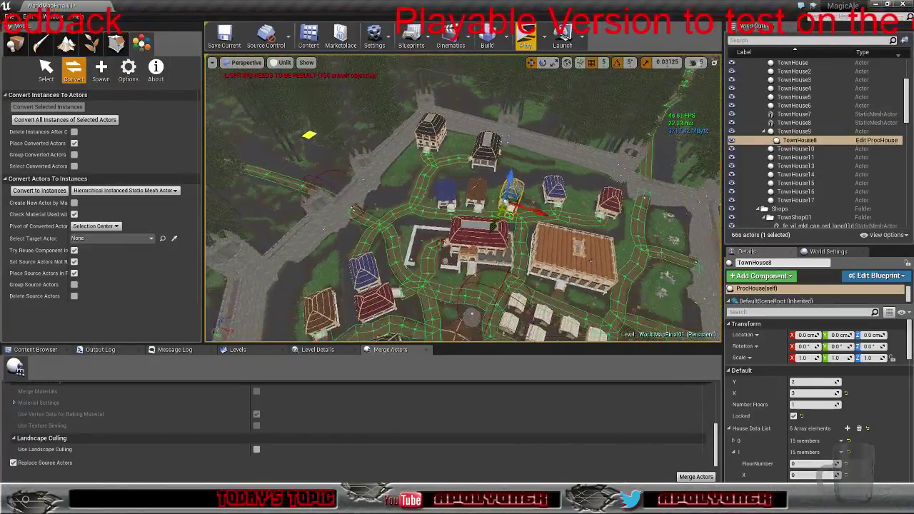
pyautogui.moveTo(463, 200); pyautogui.dragTo(481, 210, button='right')
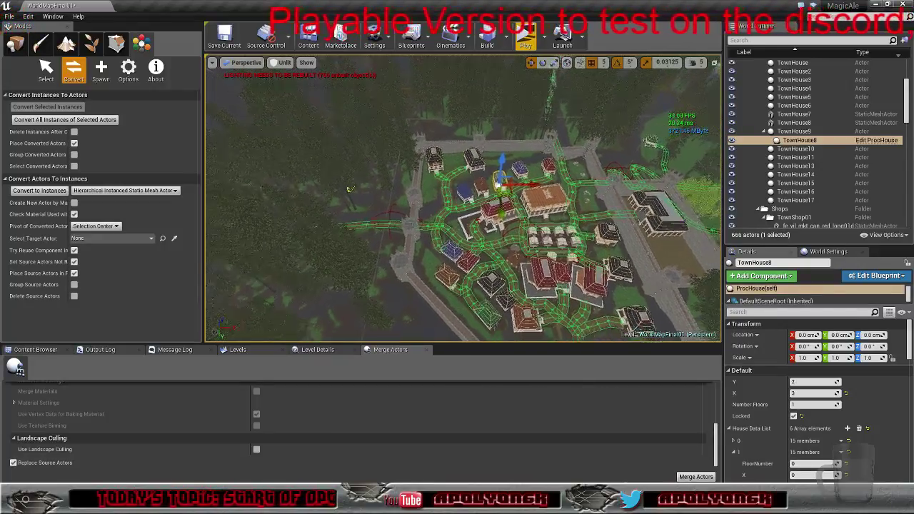
pyautogui.scroll(-3, 463, 198)
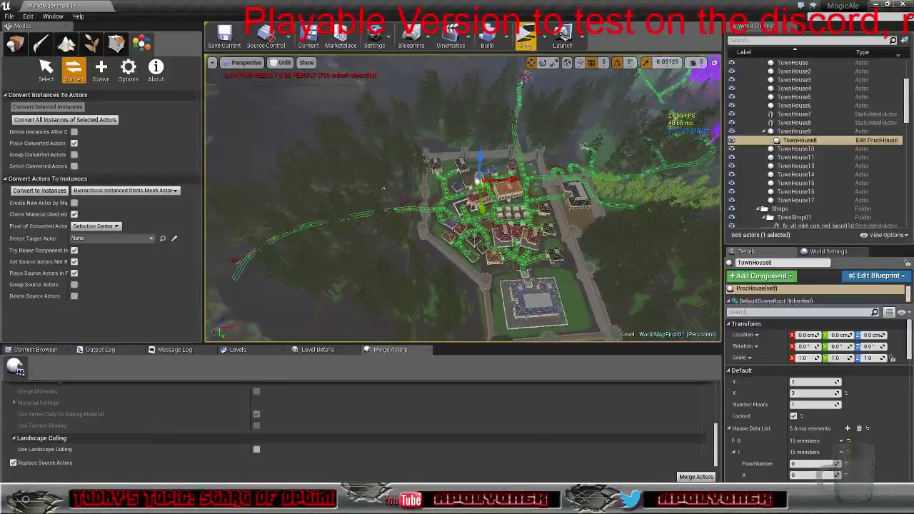
pyautogui.moveTo(463, 198); pyautogui.dragTo(451, 198, button='right')
pyautogui.press('s')
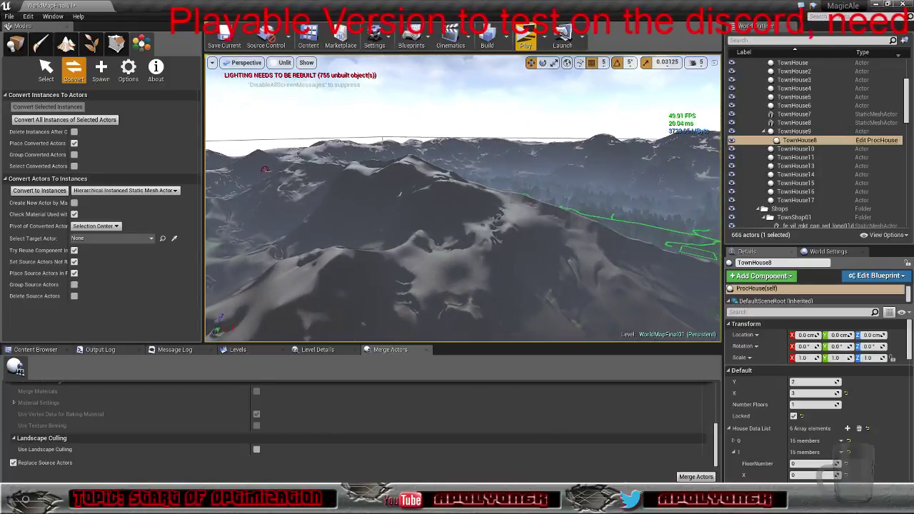
# Raise the viewport camera speed to 7 and fly to the ridge overlooking the town
pyautogui.click(701, 63)
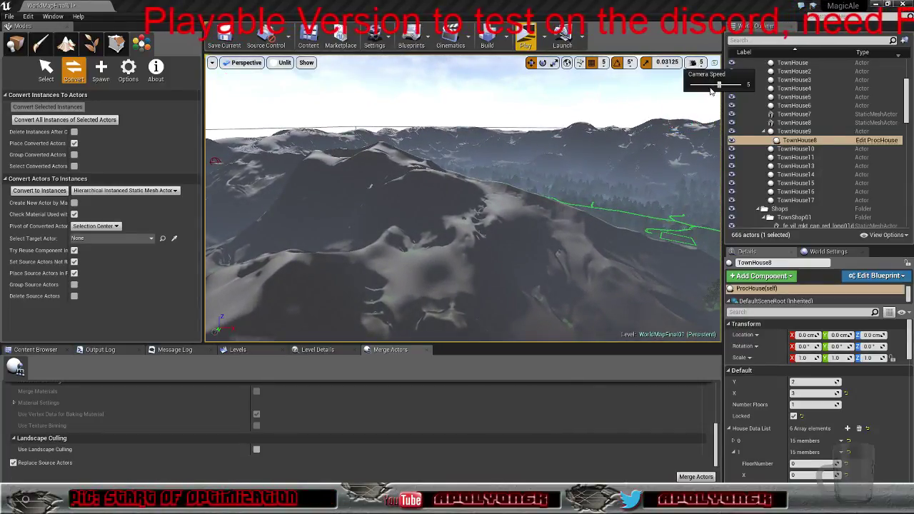
pyautogui.moveTo(629, 157); pyautogui.dragTo(618, 170, button='right')
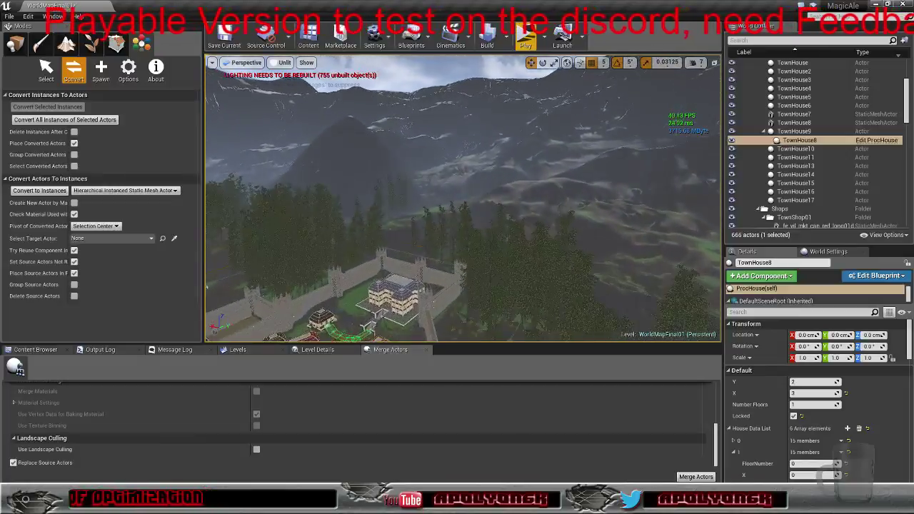
pyautogui.press('w')
pyautogui.moveTo(463, 198); pyautogui.dragTo(379, 157, button='right')
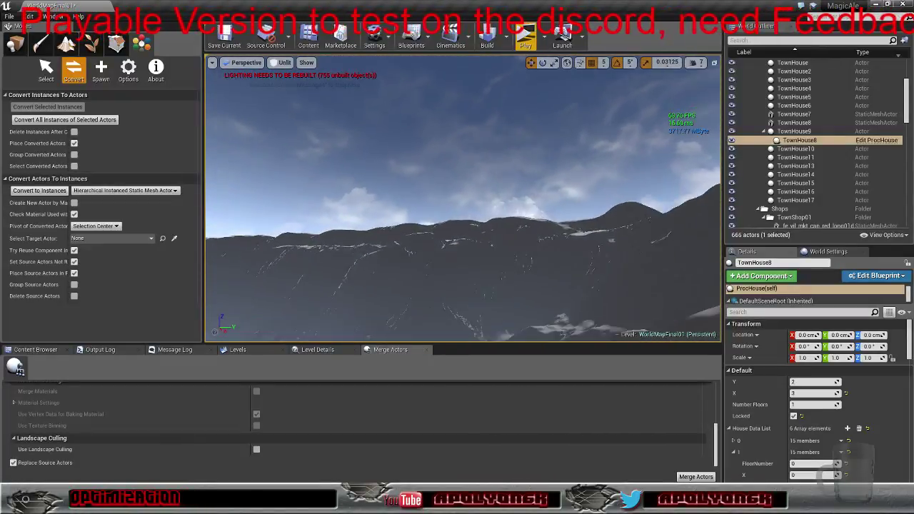
pyautogui.moveTo(707, 82); pyautogui.dragTo(707, 121, button='right')
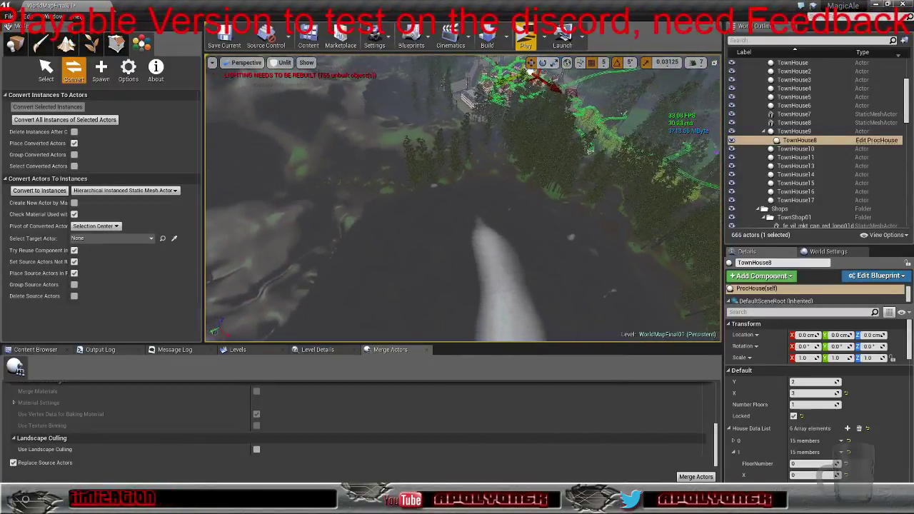
# Play the level in a preview window from the ridge, examine the distant view of the town, and stop the preview
pyautogui.moveTo(463, 199); pyautogui.dragTo(494, 175, button='right')
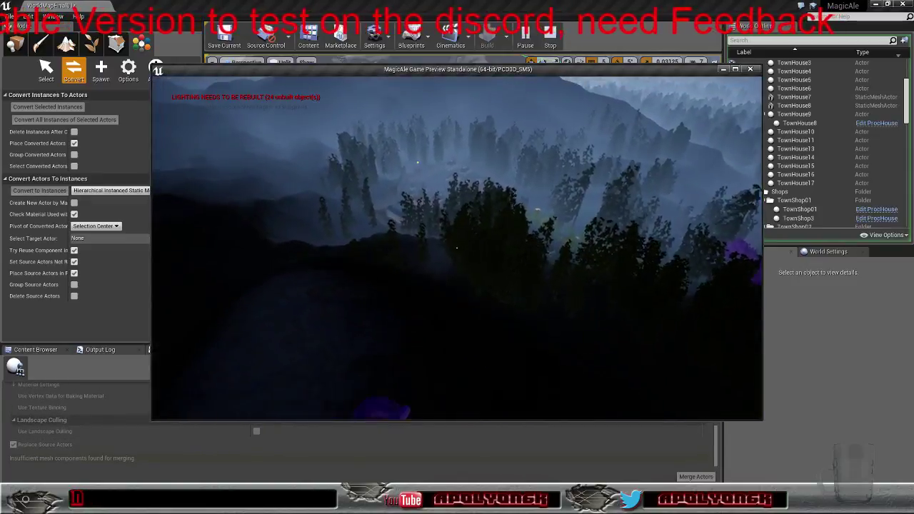
pyautogui.press('w')
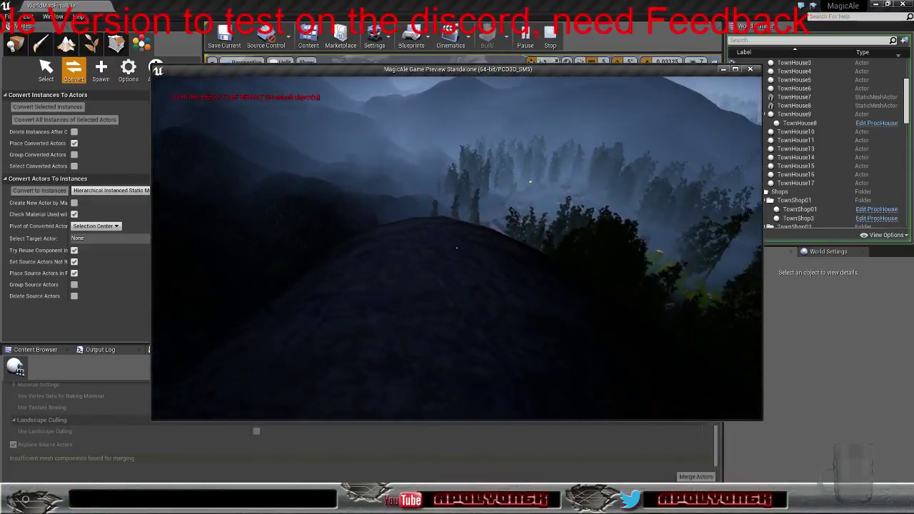
pyautogui.press('w')
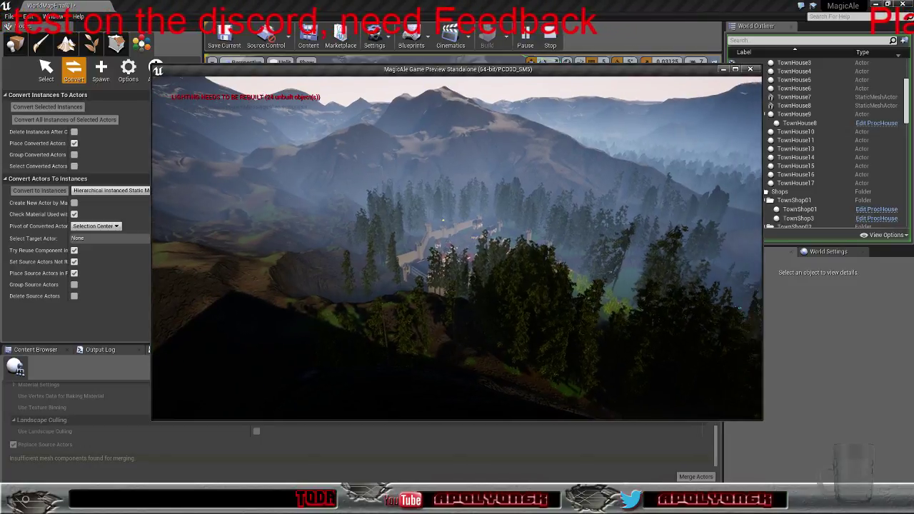
pyautogui.press('Escape')
# Delete the green Roof_2x3_3 mesh from the house beside the brown-roofed TownHouse8
pyautogui.moveTo(371, 216); pyautogui.dragTo(602, 120, button='right')
pyautogui.moveTo(568, 193); pyautogui.dragTo(650, 136, button='right')
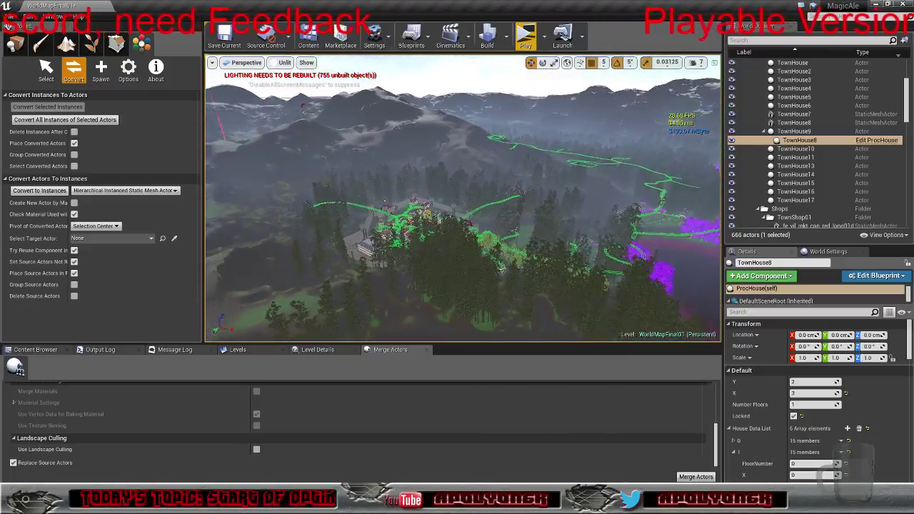
pyautogui.moveTo(463, 199); pyautogui.dragTo(455, 199, button='right')
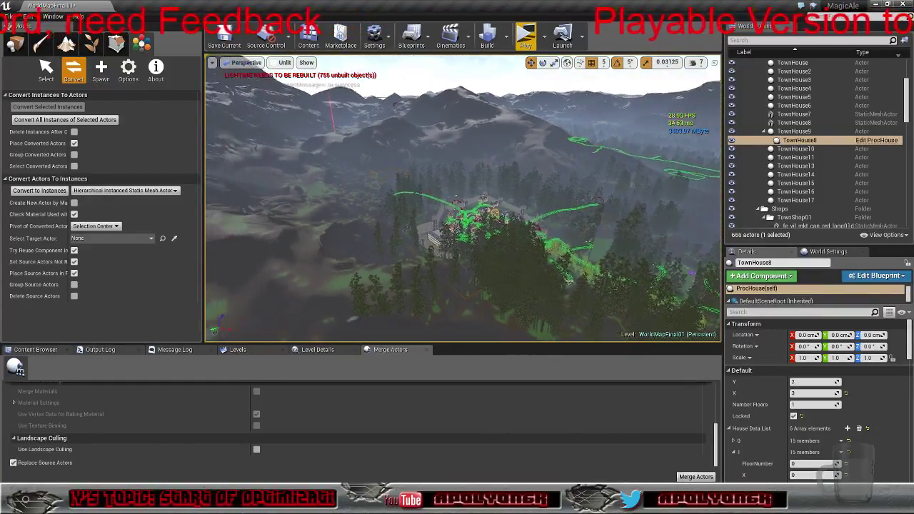
pyautogui.press('w')
pyautogui.moveTo(463, 199); pyautogui.dragTo(433, 197, button='right')
pyautogui.press('a')
pyautogui.press('s')
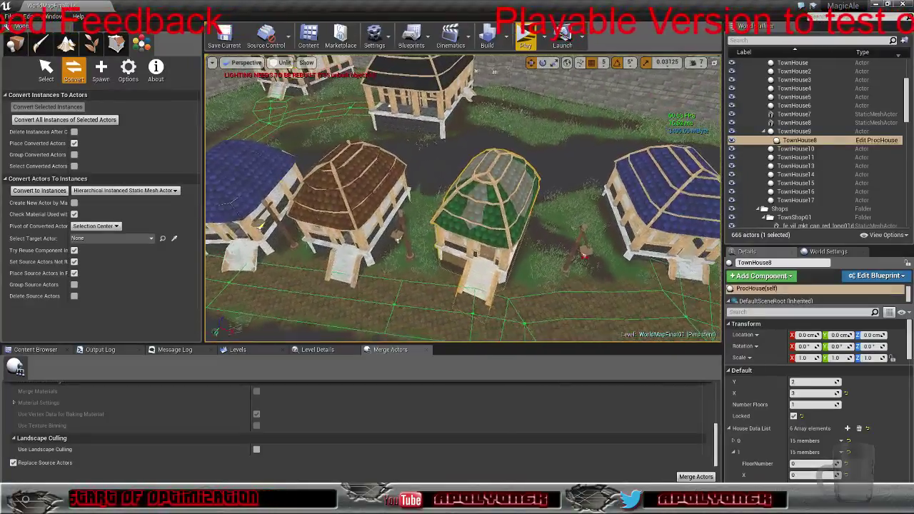
pyautogui.click(499, 236)
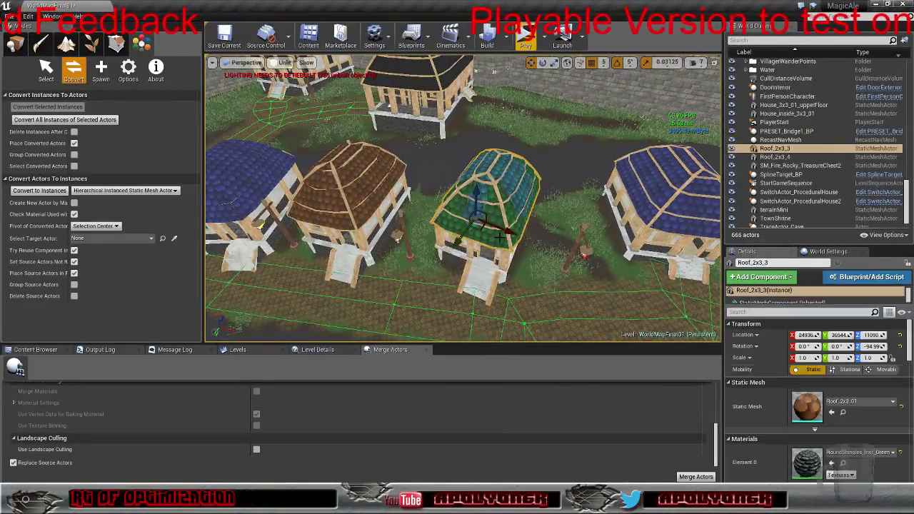
pyautogui.press('Delete')
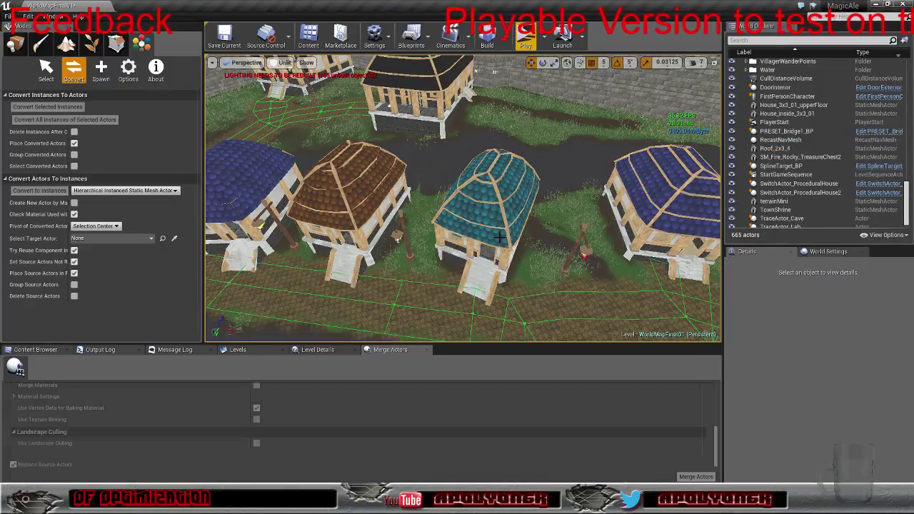
# Select the teal-roofed procedural TownHouse8 under TownHouse9 and hide it in the level
pyautogui.click(500, 238)
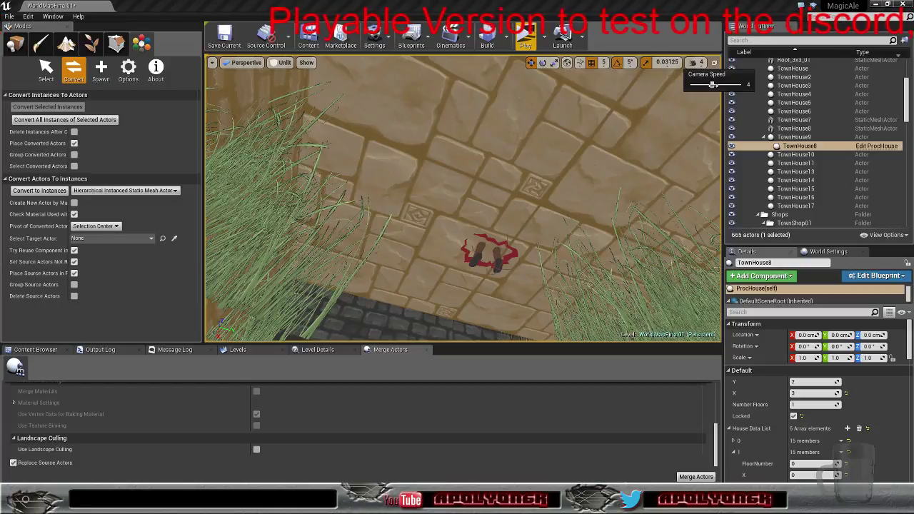
pyautogui.moveTo(600, 171); pyautogui.dragTo(664, 175, button='right')
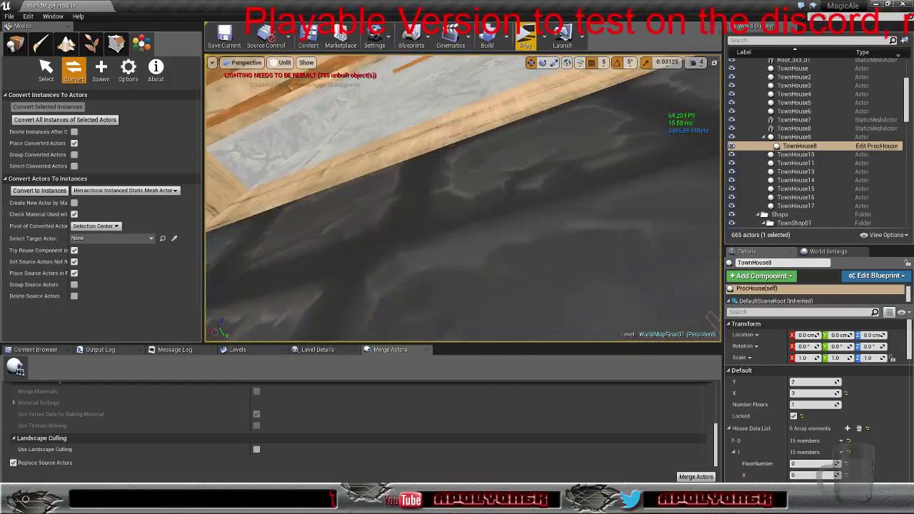
pyautogui.moveTo(601, 171); pyautogui.dragTo(457, 208, button='right')
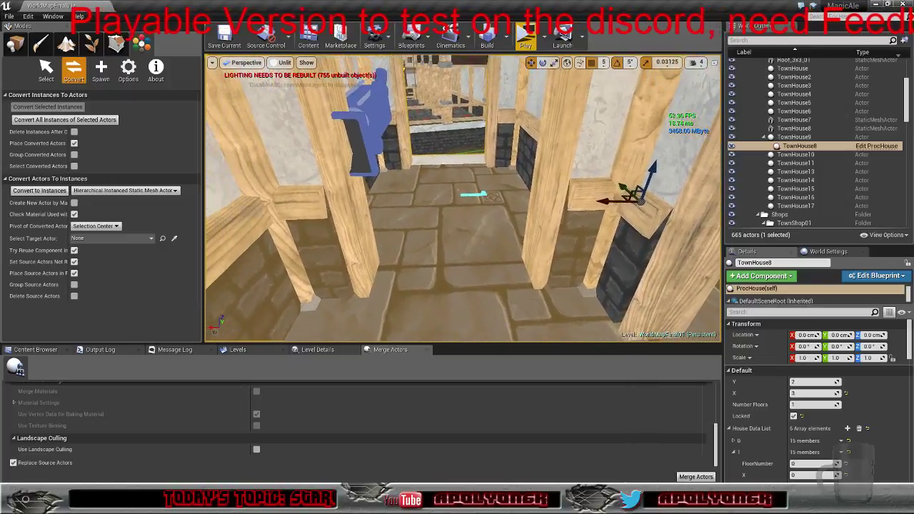
pyautogui.click(732, 147)
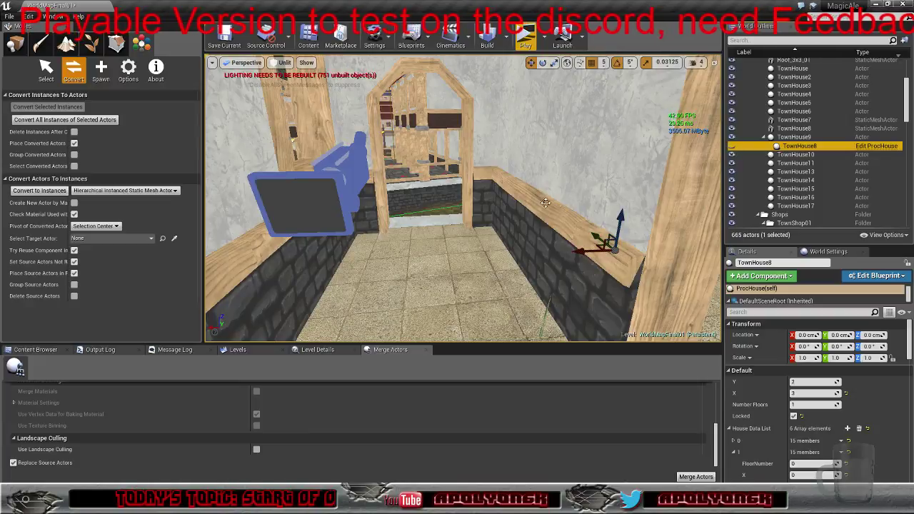
# Examine the rooms and exterior of the roofless house and compare them with the neighbouring brown-roofed house
pyautogui.moveTo(546, 203); pyautogui.dragTo(622, 286, button='right')
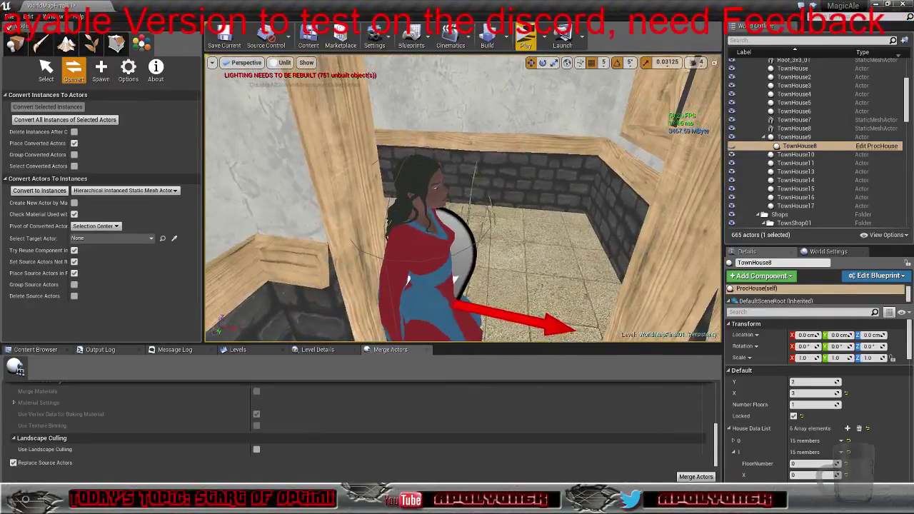
pyautogui.moveTo(546, 203); pyautogui.dragTo(443, 189, button='right')
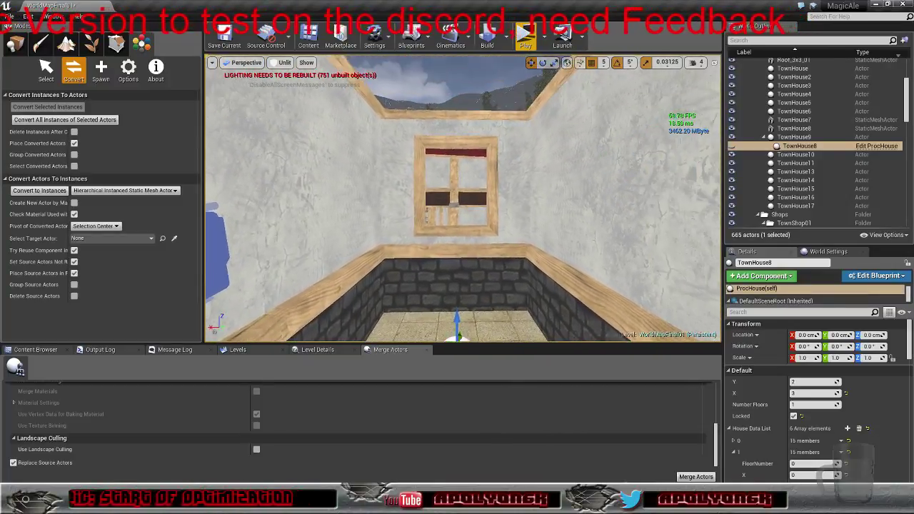
pyautogui.moveTo(462, 199); pyautogui.dragTo(500, 214, button='right')
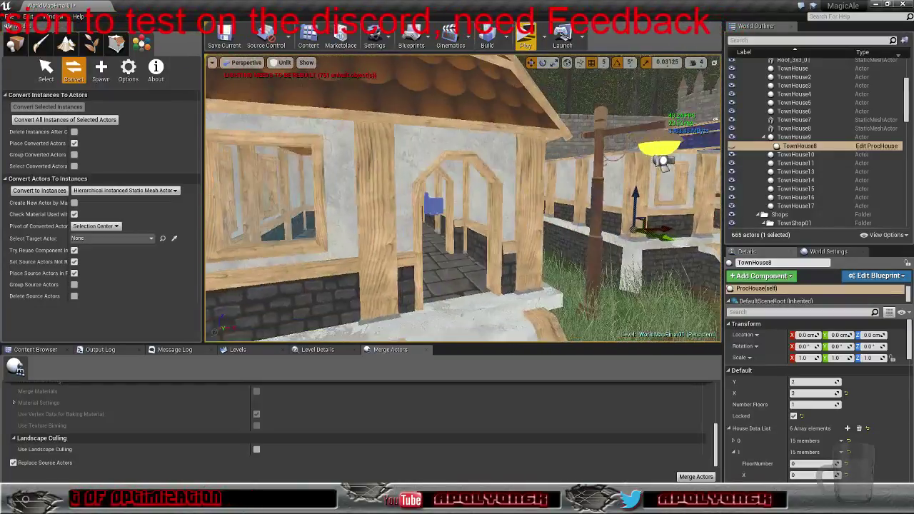
pyautogui.moveTo(463, 199)
pyautogui.mouseDown(button='right')
pyautogui.moveTo(493, 200)
pyautogui.moveTo(480, 200)
pyautogui.mouseUp(button='right')
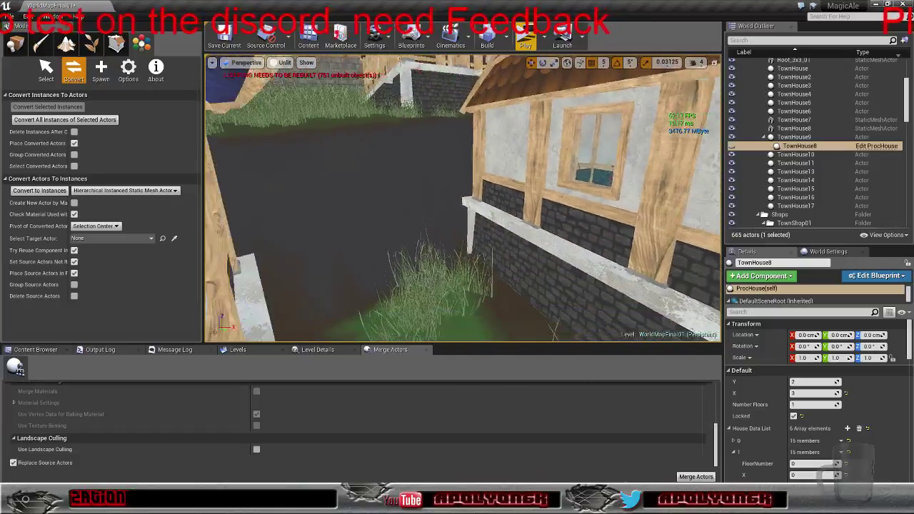
pyautogui.moveTo(463, 198); pyautogui.dragTo(449, 198, button='right')
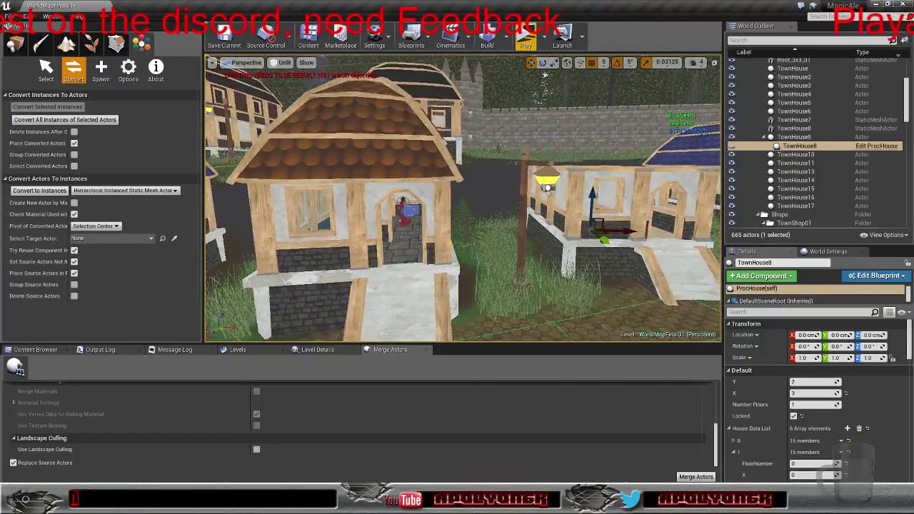
pyautogui.moveTo(463, 199)
pyautogui.mouseDown(button='right')
pyautogui.moveTo(473, 201)
pyautogui.moveTo(447, 197)
pyautogui.mouseUp(button='right')
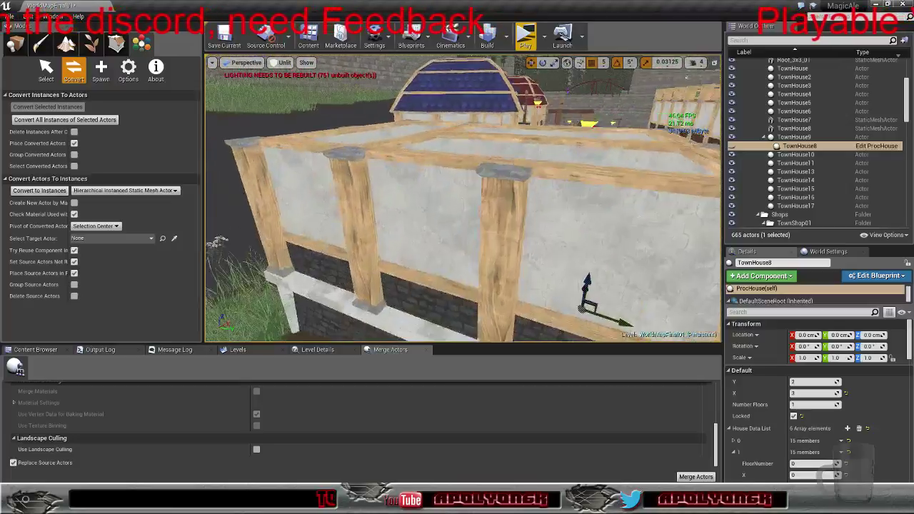
pyautogui.moveTo(463, 199); pyautogui.dragTo(543, 200, button='right')
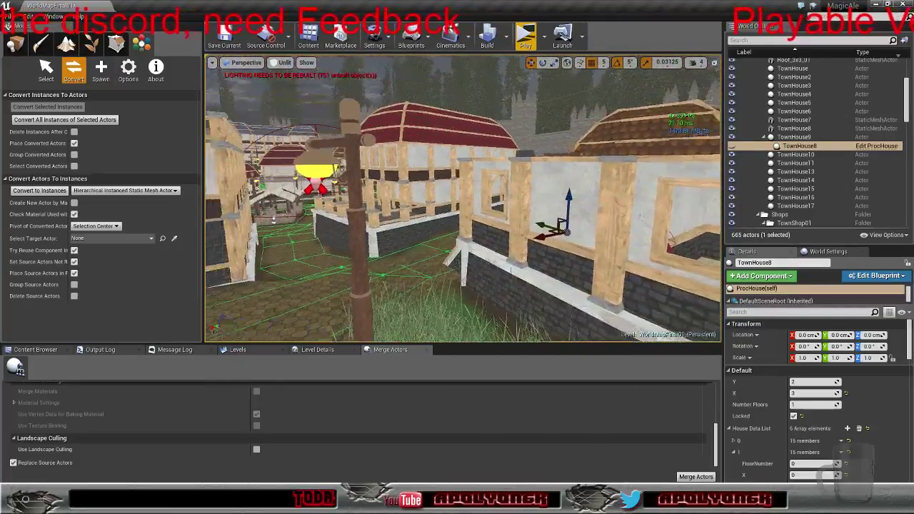
pyautogui.moveTo(462, 198); pyautogui.dragTo(572, 203, button='right')
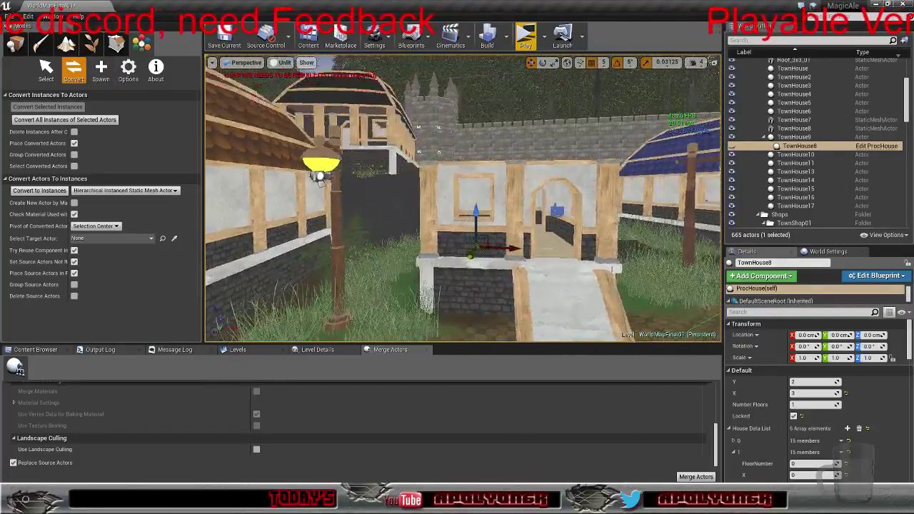
pyautogui.moveTo(462, 199); pyautogui.dragTo(441, 197, button='right')
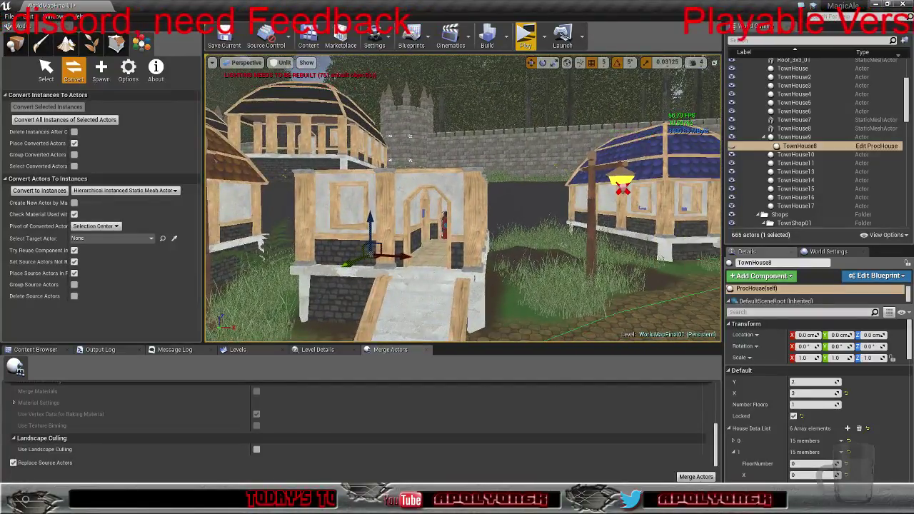
pyautogui.press('f')
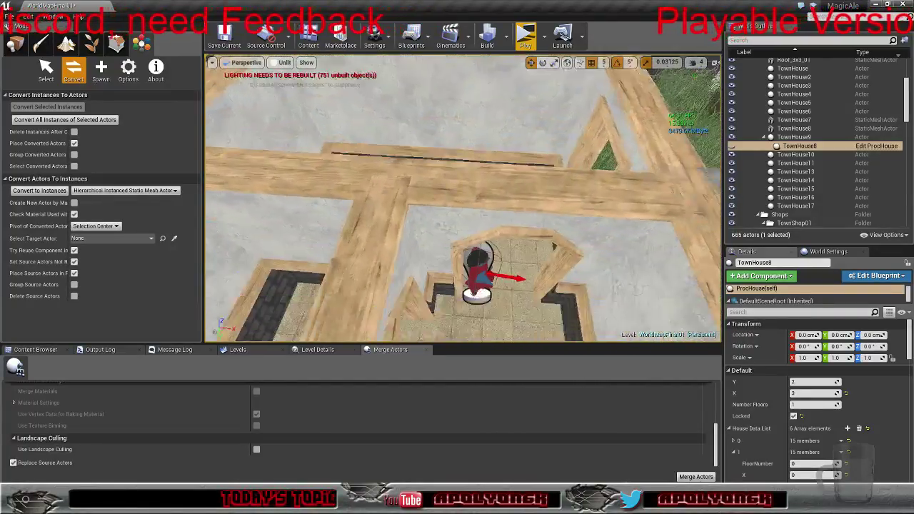
# Raise the viewport camera speed to 7 and survey the town and surrounding mountains from a distance
pyautogui.moveTo(432, 122); pyautogui.dragTo(515, 60, button='right')
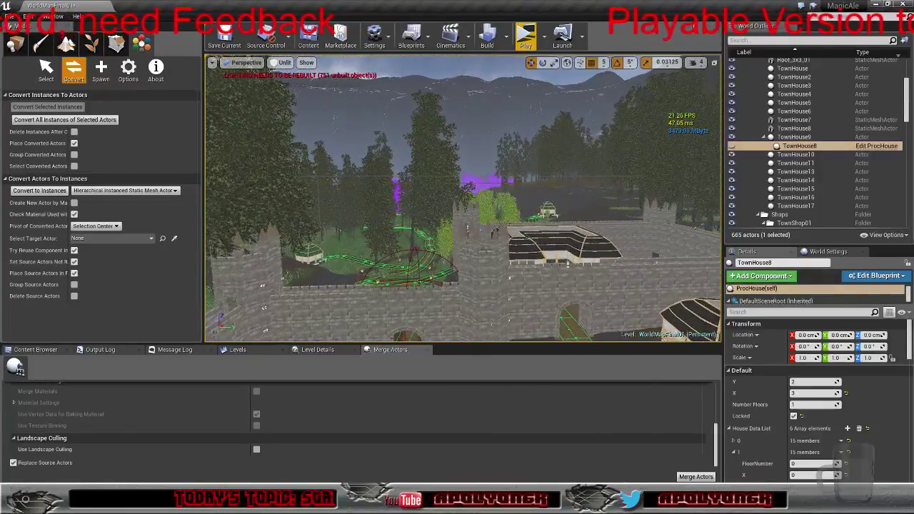
pyautogui.click(697, 62)
pyautogui.moveTo(712, 84); pyautogui.dragTo(733, 85)
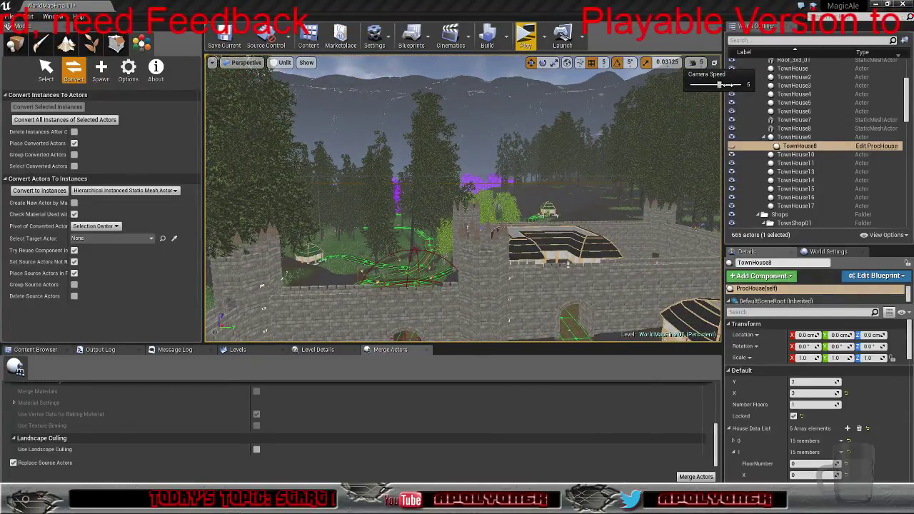
pyautogui.moveTo(589, 170); pyautogui.dragTo(597, 125, button='right')
pyautogui.moveTo(463, 199); pyautogui.dragTo(643, 280, button='right')
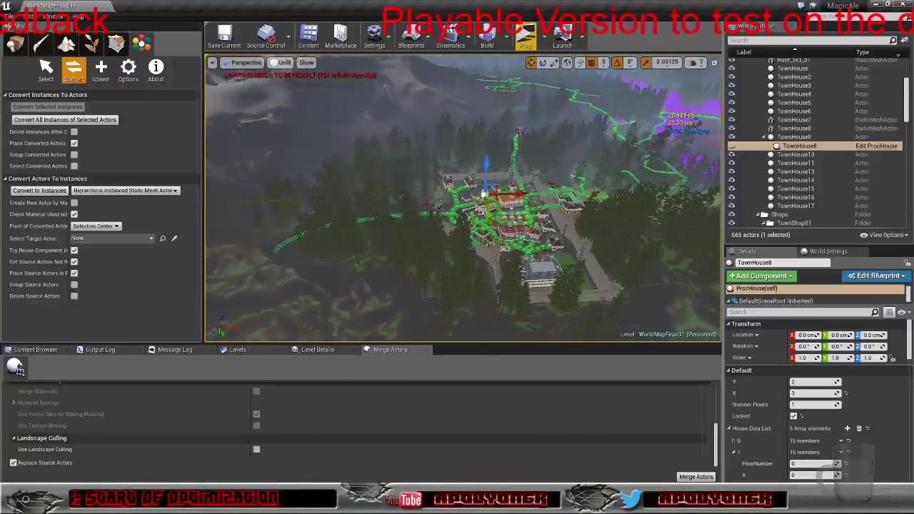
pyautogui.scroll(4, 380, 194)
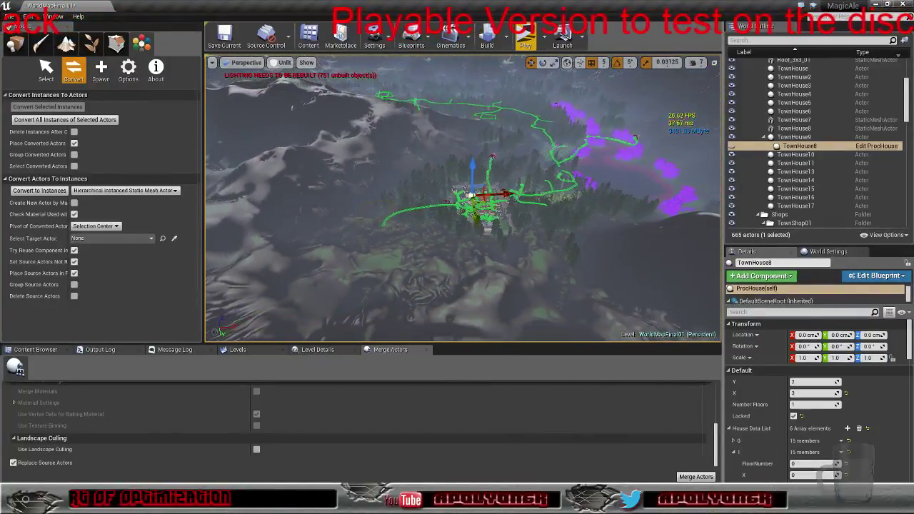
pyautogui.scroll(3, 463, 198)
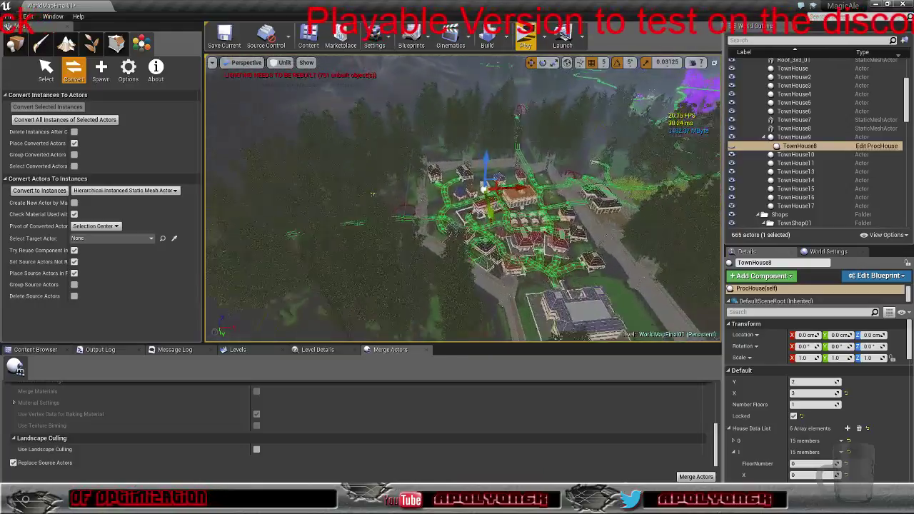
pyautogui.scroll(3, 246, 191)
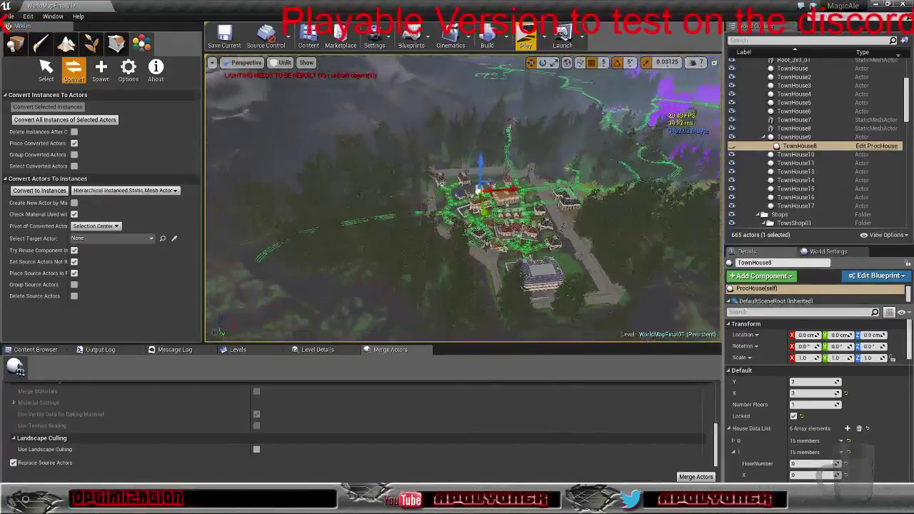
pyautogui.scroll(-3, 463, 198)
pyautogui.scroll(-3, 463, 198)
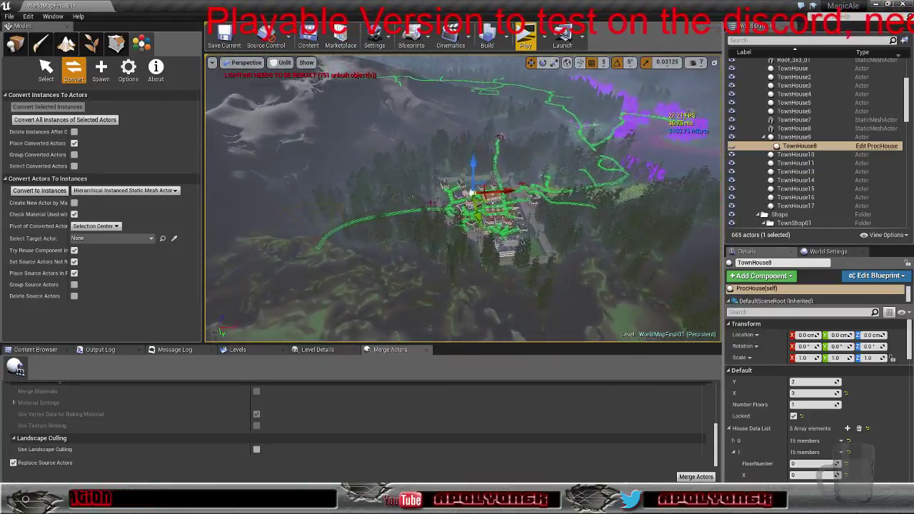
pyautogui.scroll(3, 328, 194)
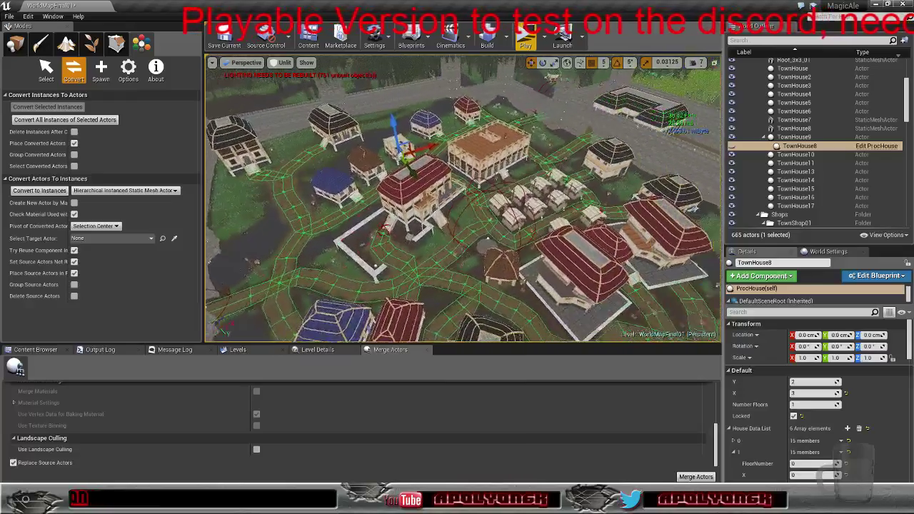
# Examine the town's buildings, walls, nearby forest and purple trees from several aerial viewpoints
pyautogui.moveTo(463, 198); pyautogui.dragTo(386, 198, button='right')
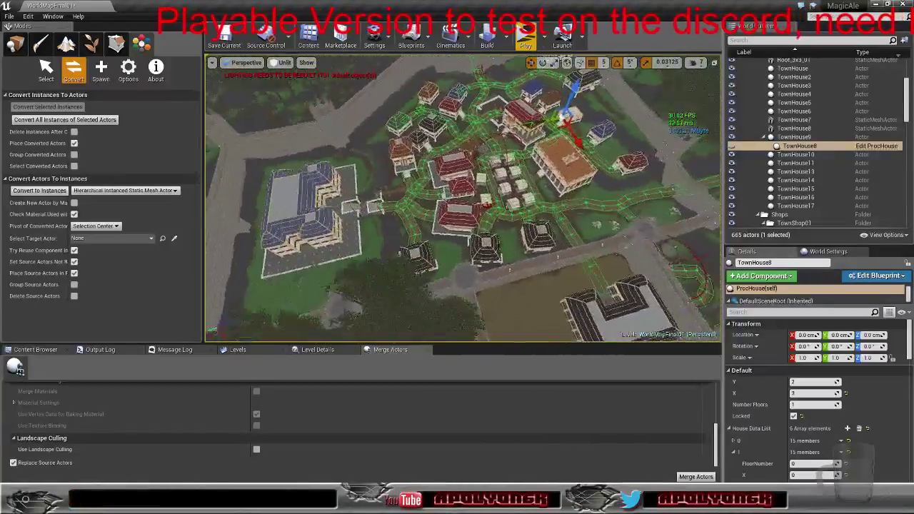
pyautogui.moveTo(463, 197); pyautogui.dragTo(468, 147, button='right')
pyautogui.scroll(2, 463, 198)
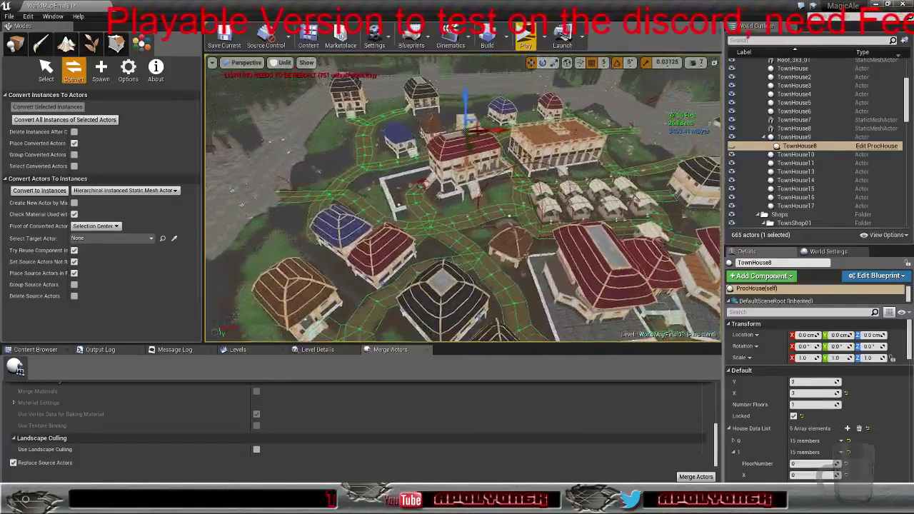
pyautogui.moveTo(463, 198); pyautogui.dragTo(411, 172, button='right')
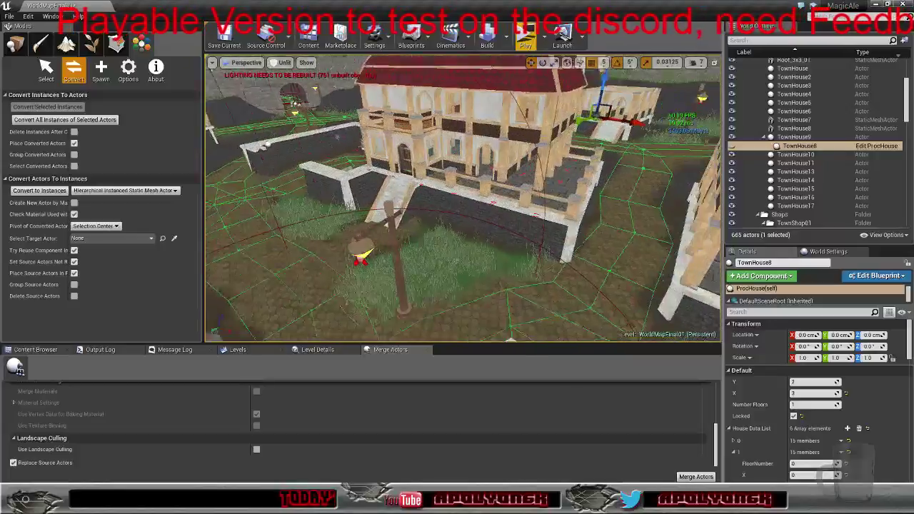
pyautogui.moveTo(463, 198); pyautogui.dragTo(503, 208, button='right')
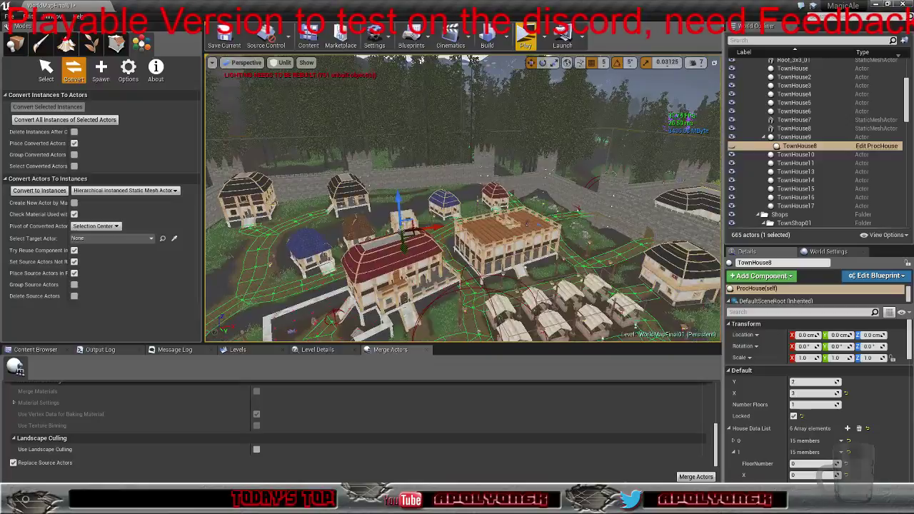
pyautogui.moveTo(463, 198); pyautogui.dragTo(407, 200, button='right')
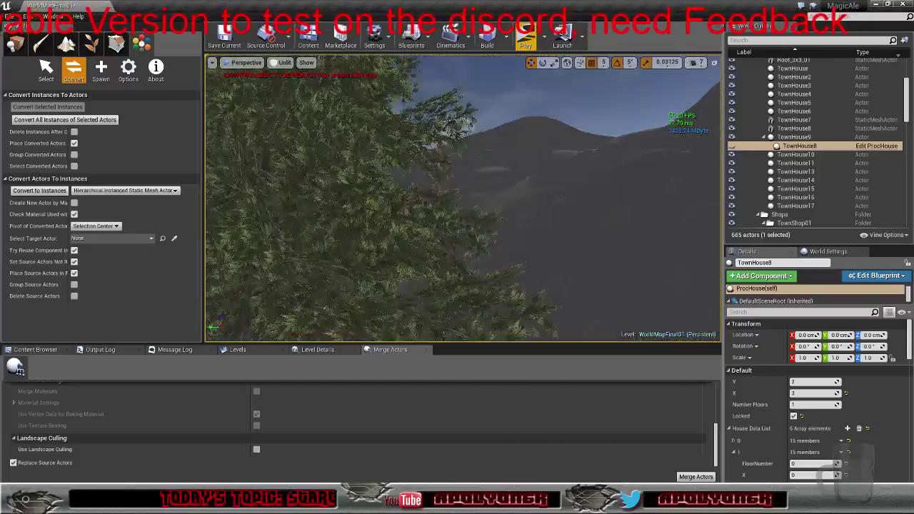
pyautogui.moveTo(463, 198); pyautogui.dragTo(457, 129, button='right')
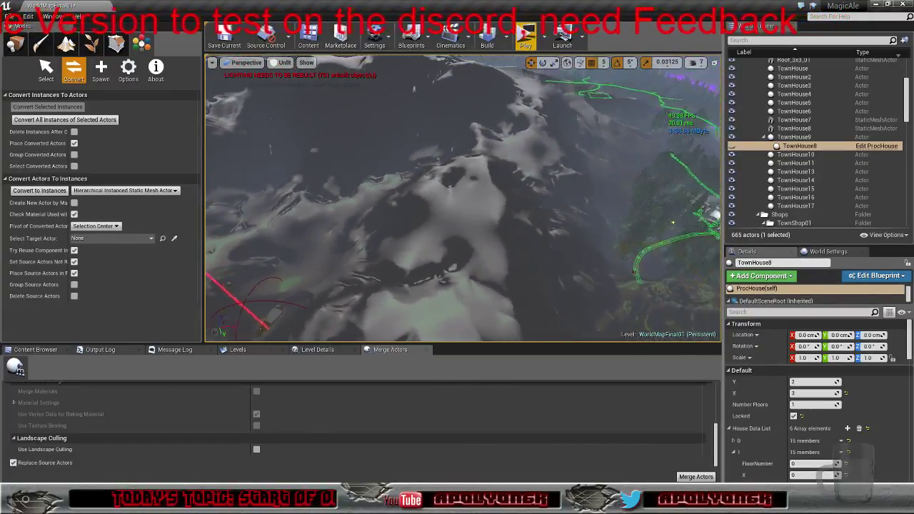
pyautogui.moveTo(463, 197); pyautogui.dragTo(568, 198, button='right')
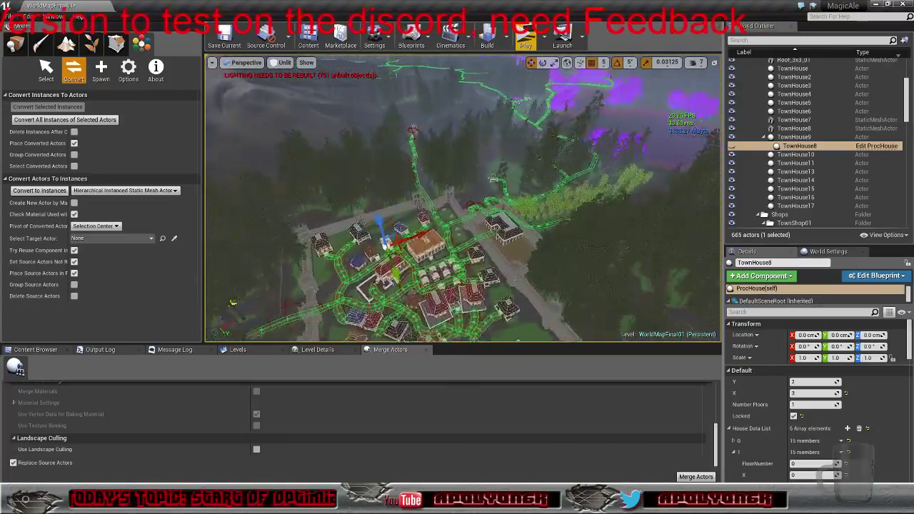
pyautogui.moveTo(463, 198); pyautogui.dragTo(537, 153, button='right')
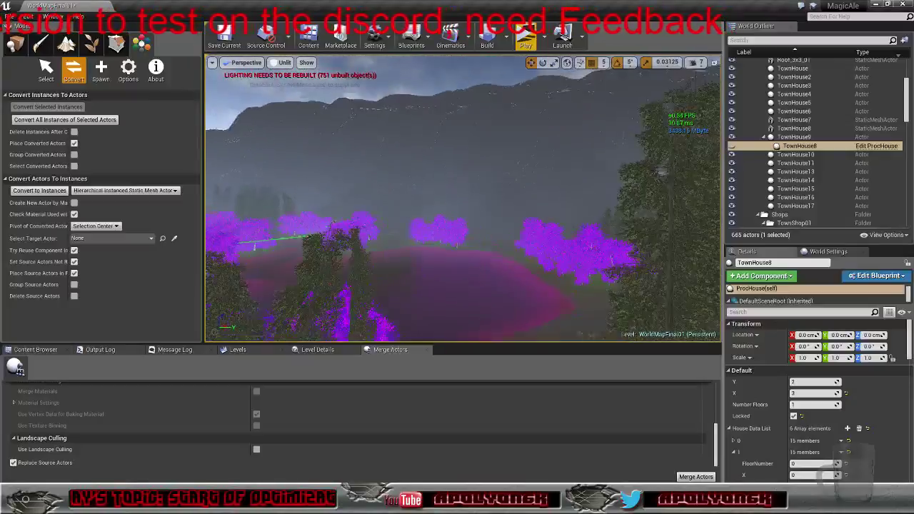
pyautogui.moveTo(463, 197); pyautogui.dragTo(386, 189, button='right')
pyautogui.moveTo(378, 71); pyautogui.dragTo(378, 72, button='right')
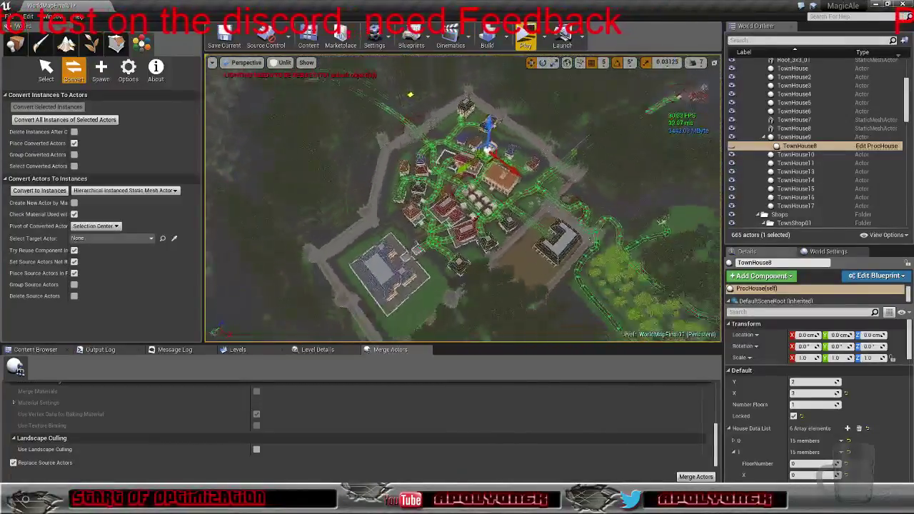
pyautogui.moveTo(463, 198); pyautogui.dragTo(546, 186, button='right')
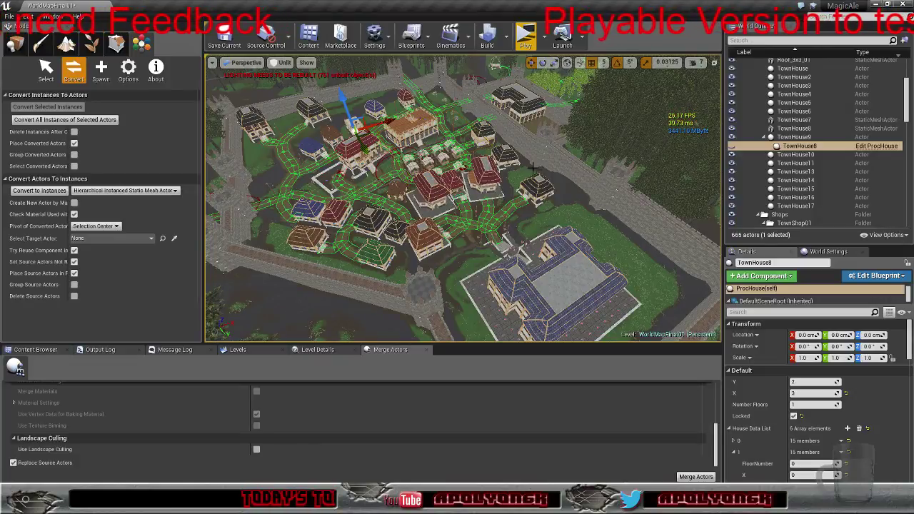
pyautogui.moveTo(533, 169)
pyautogui.mouseDown(button='right')
pyautogui.moveTo(483, 142)
pyautogui.moveTo(501, 140)
pyautogui.moveTo(527, 160)
pyautogui.moveTo(515, 163)
pyautogui.mouseUp(button='right')
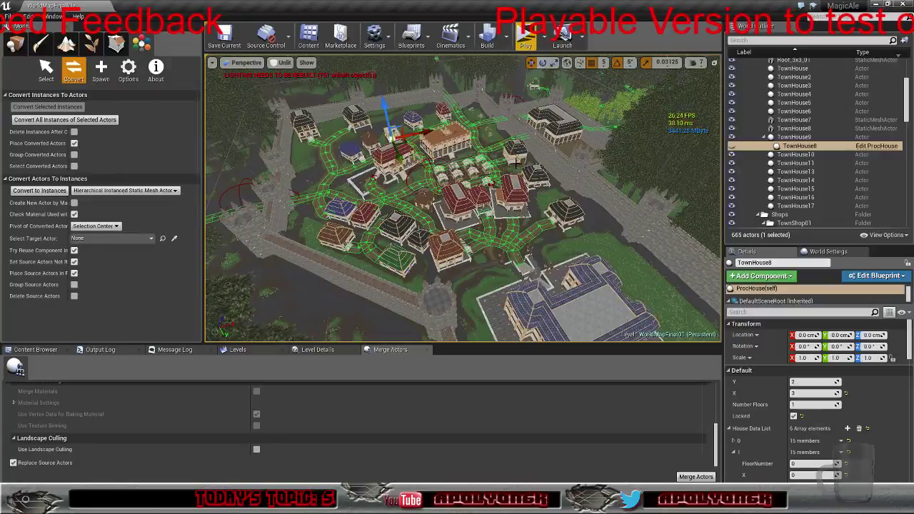